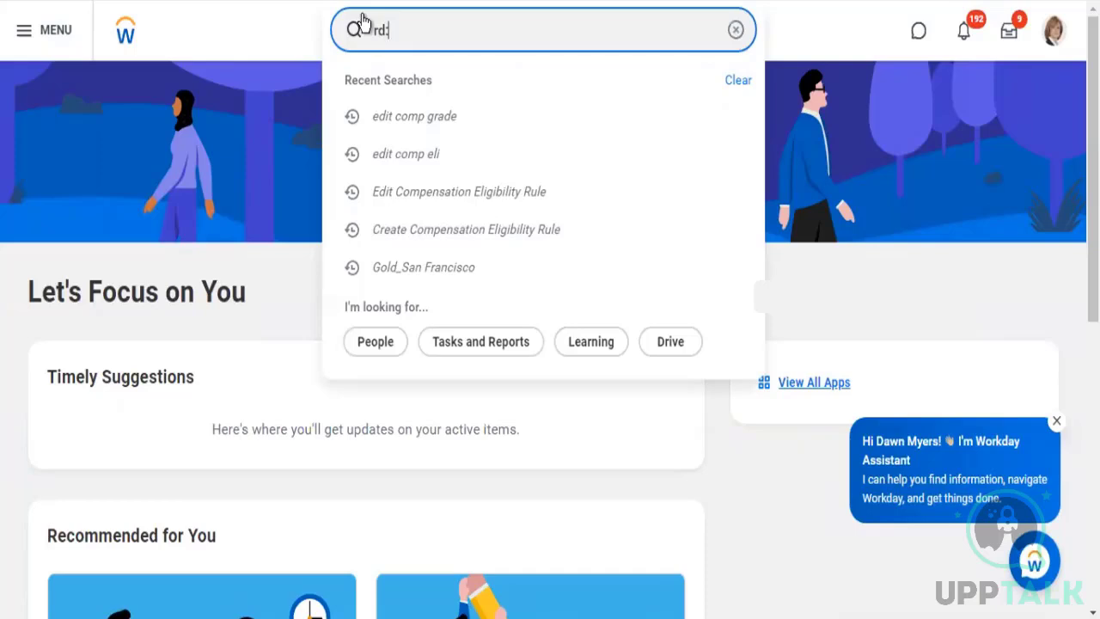
Search for "rd:kpmg2" and open the KPMG2 - Worker Details report definition
{"action": "type", "text": "kpmg2"}
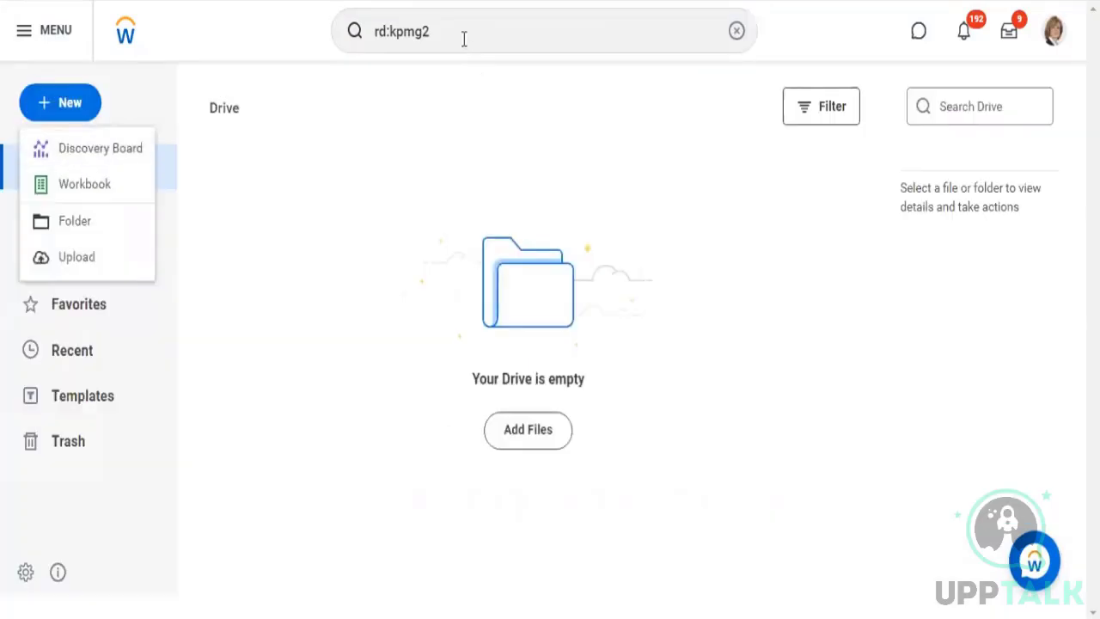
{"action": "left_click", "coordinate": [463, 37]}
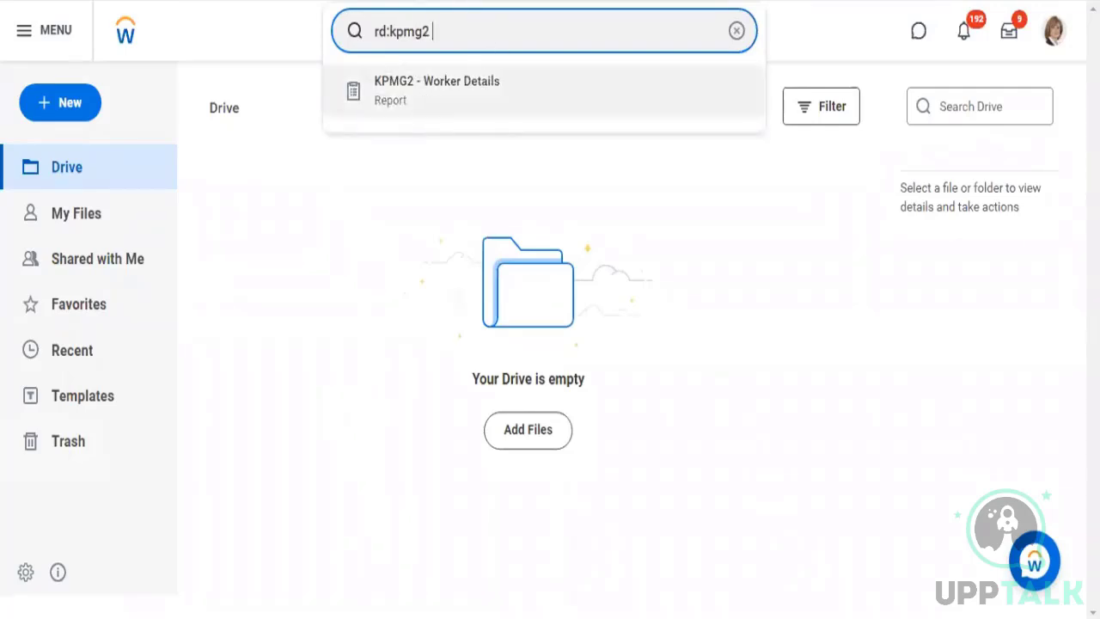
{"action": "left_click", "coordinate": [492, 107]}
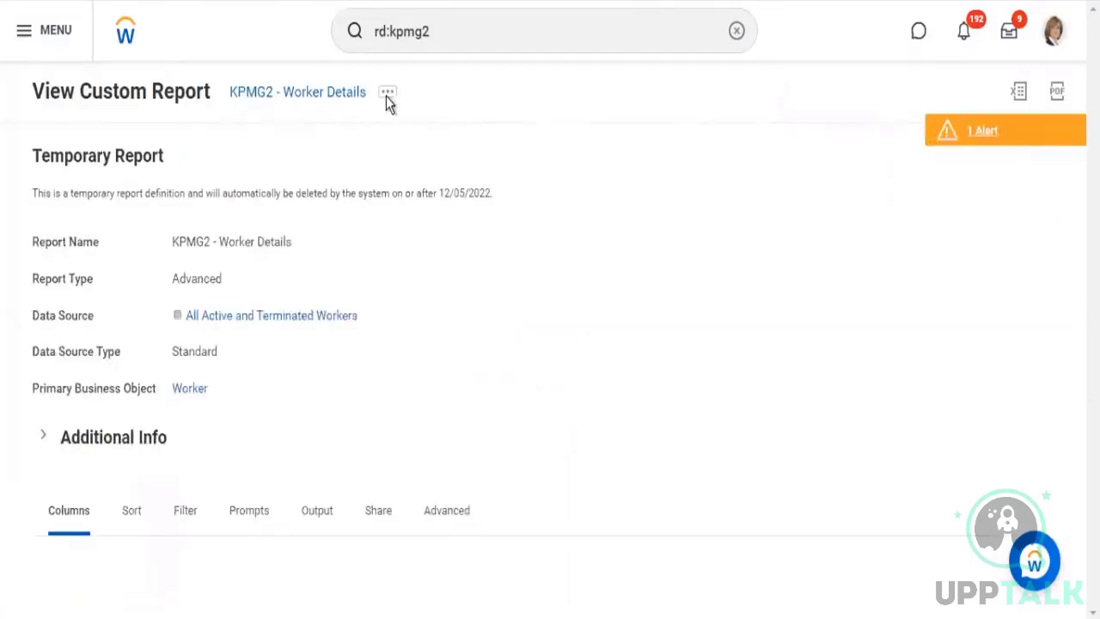
Look over the report's columns and open the KPMG2 - Worker Details custom report for editing
{"action": "scroll", "coordinate": [501, 206], "scroll_direction": "down", "scroll_amount": 5}
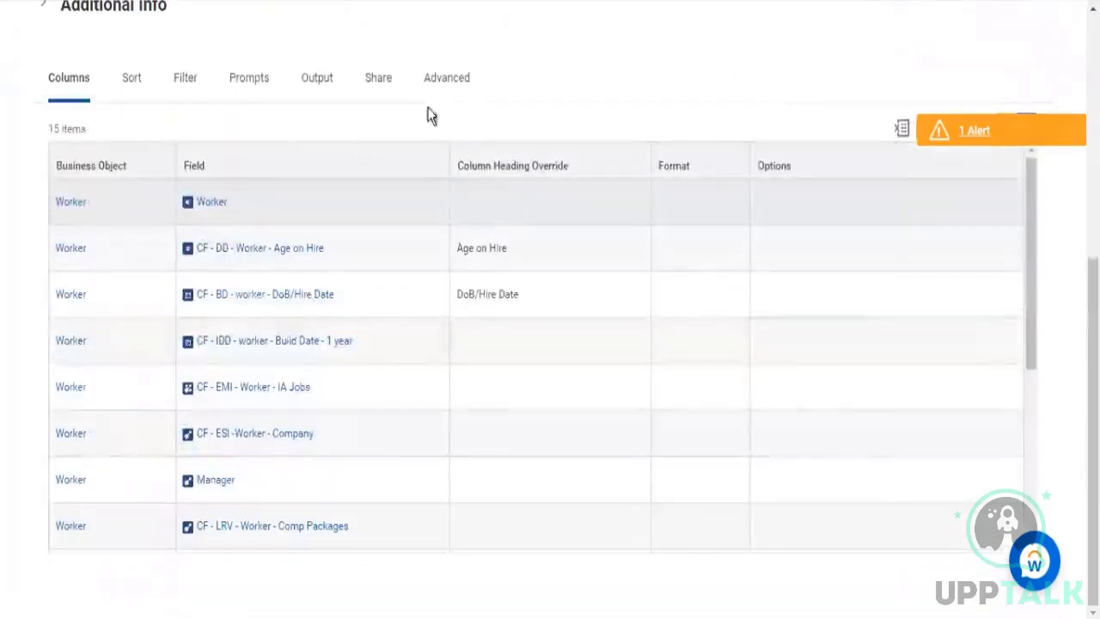
{"action": "scroll", "coordinate": [422, 98], "scroll_direction": "up", "scroll_amount": 5}
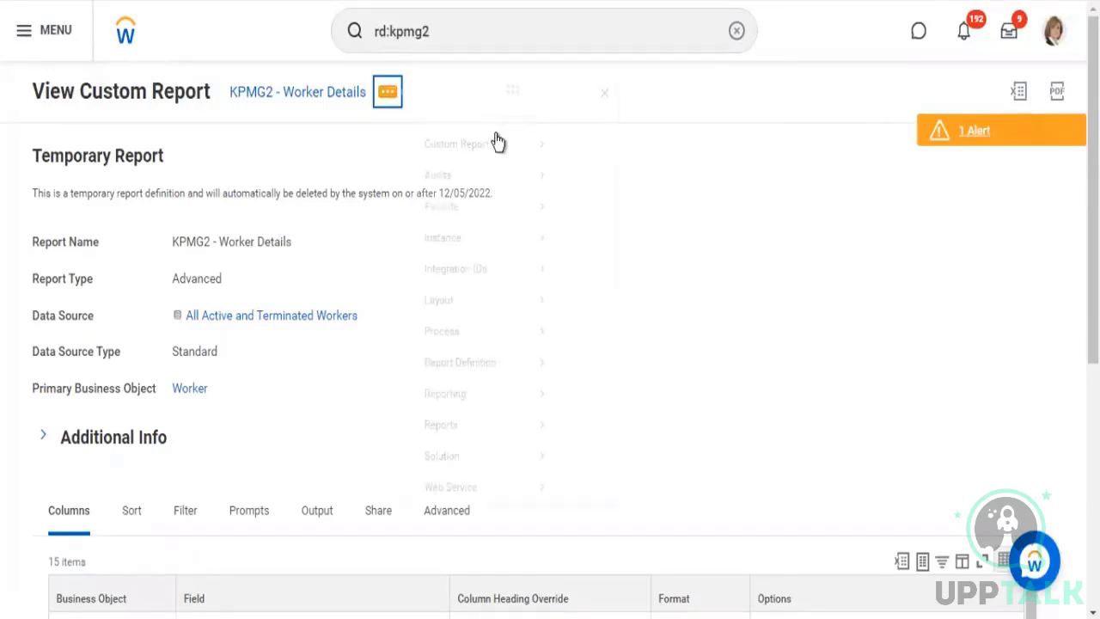
{"action": "mouse_move", "coordinate": [491, 148]}
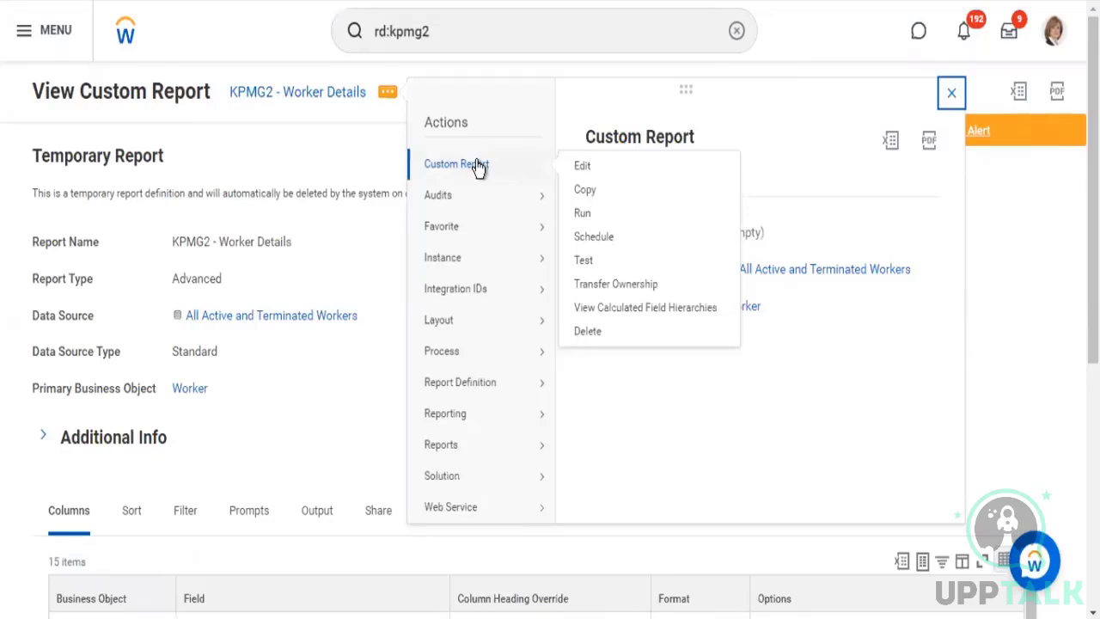
{"action": "left_click", "coordinate": [581, 167]}
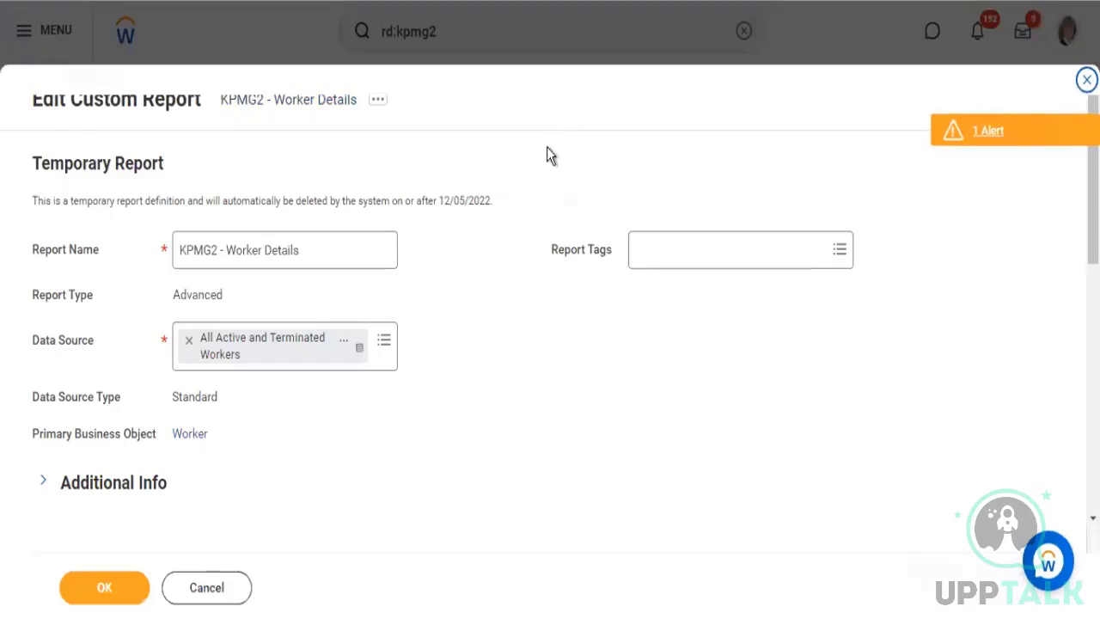
Add a report column directly below Worker, search its field choices for "ssn" and read the SSN field's description
{"action": "scroll", "coordinate": [560, 185], "scroll_direction": "down", "scroll_amount": 4}
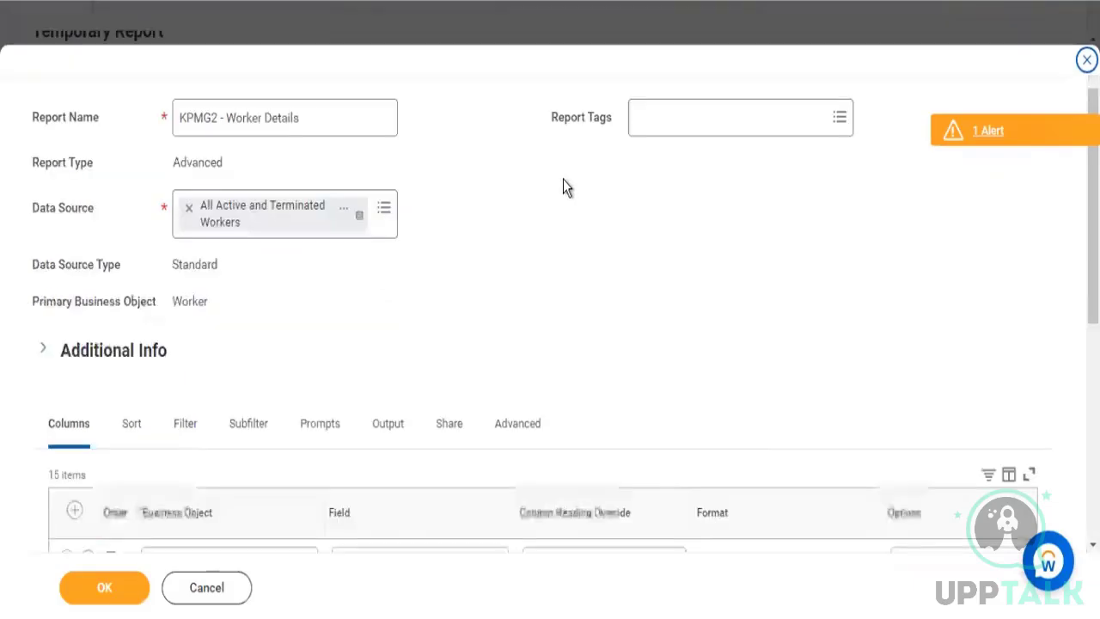
{"action": "scroll", "coordinate": [585, 123], "scroll_direction": "down", "scroll_amount": 3}
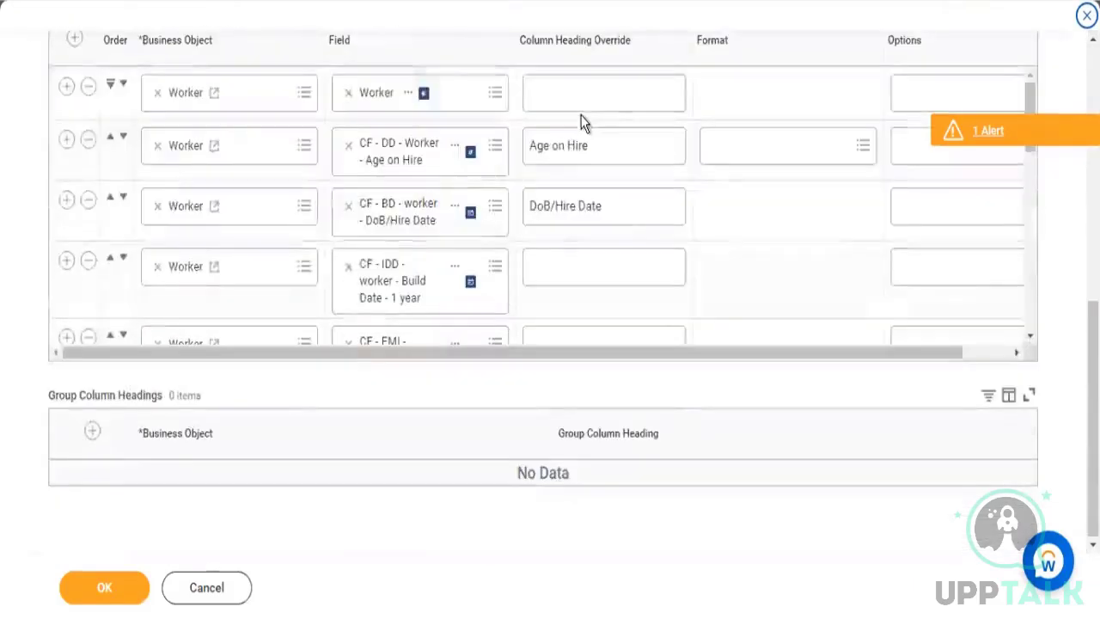
{"action": "scroll", "coordinate": [137, 210], "scroll_direction": "up", "scroll_amount": 2}
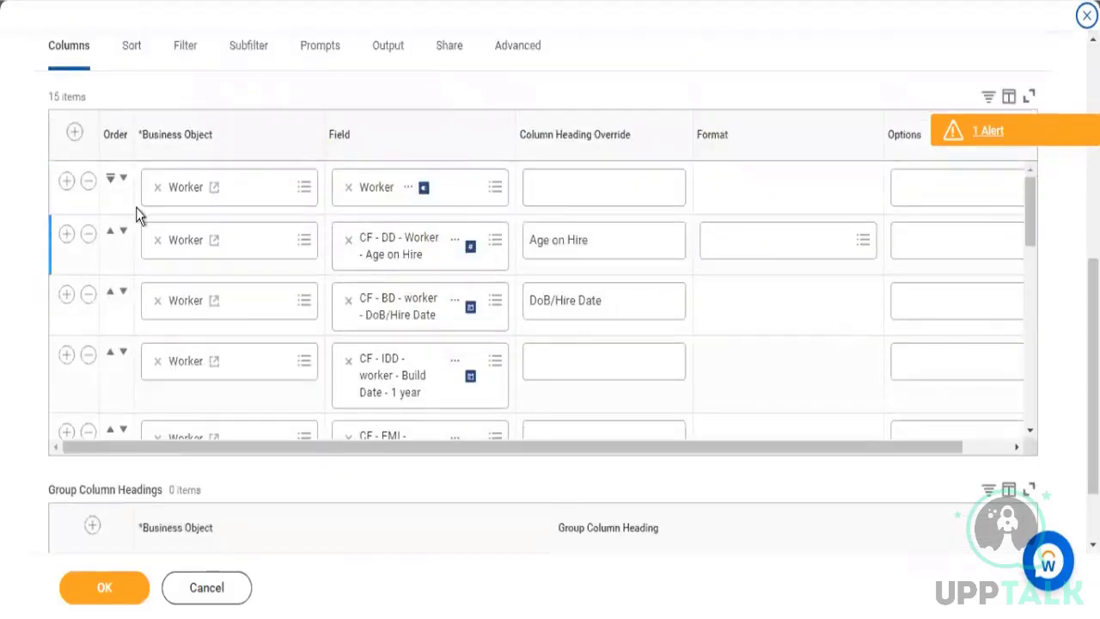
{"action": "left_click", "coordinate": [67, 276]}
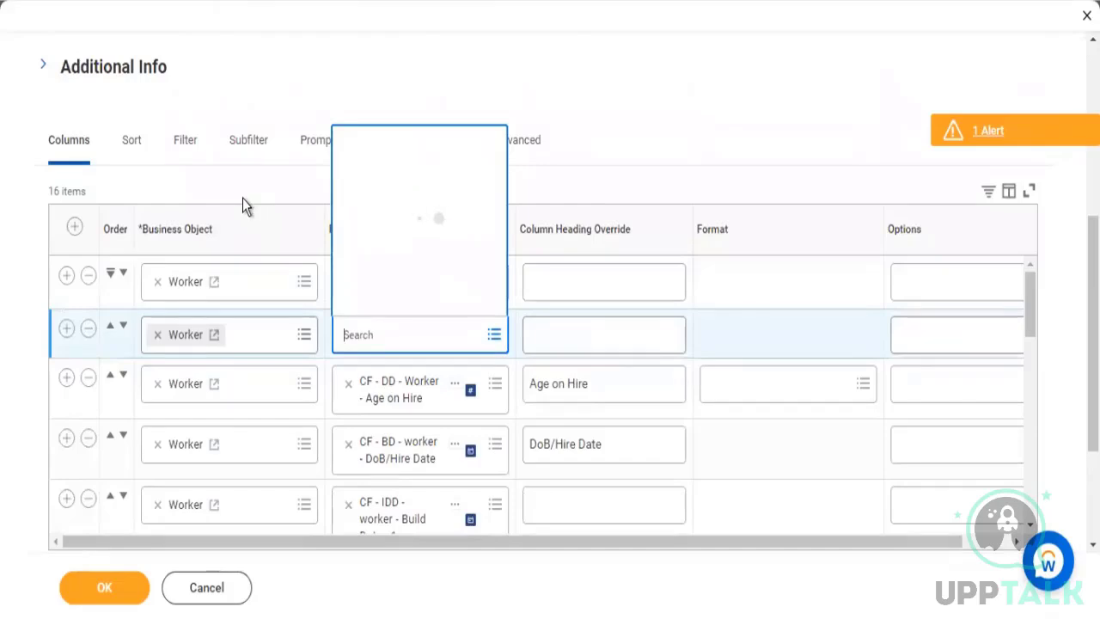
{"action": "type", "text": "ssn"}
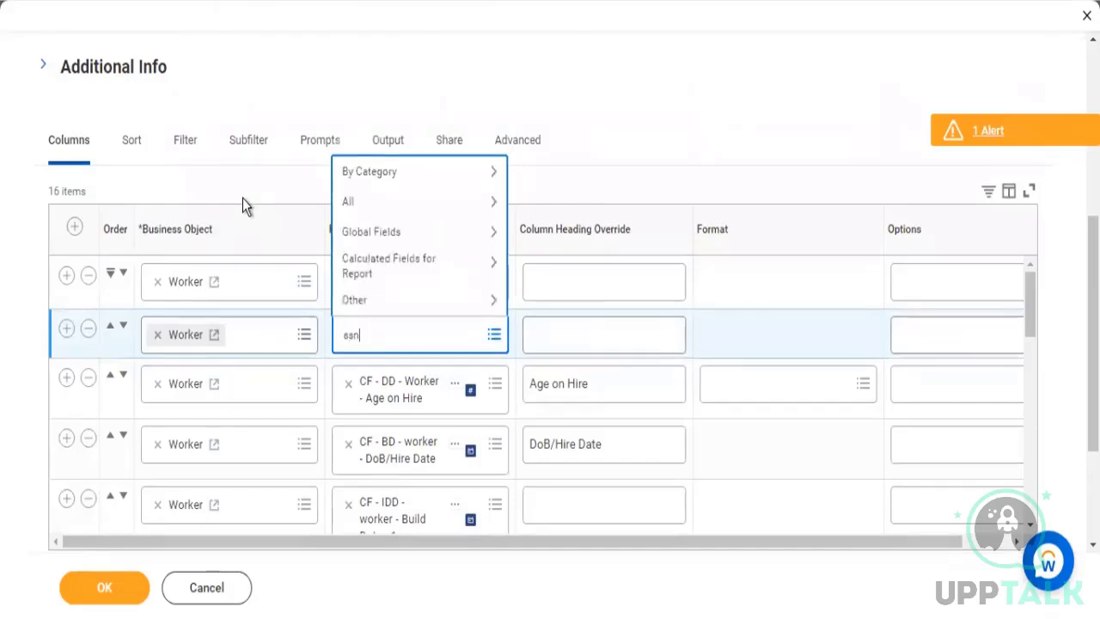
{"action": "key", "text": "Return"}
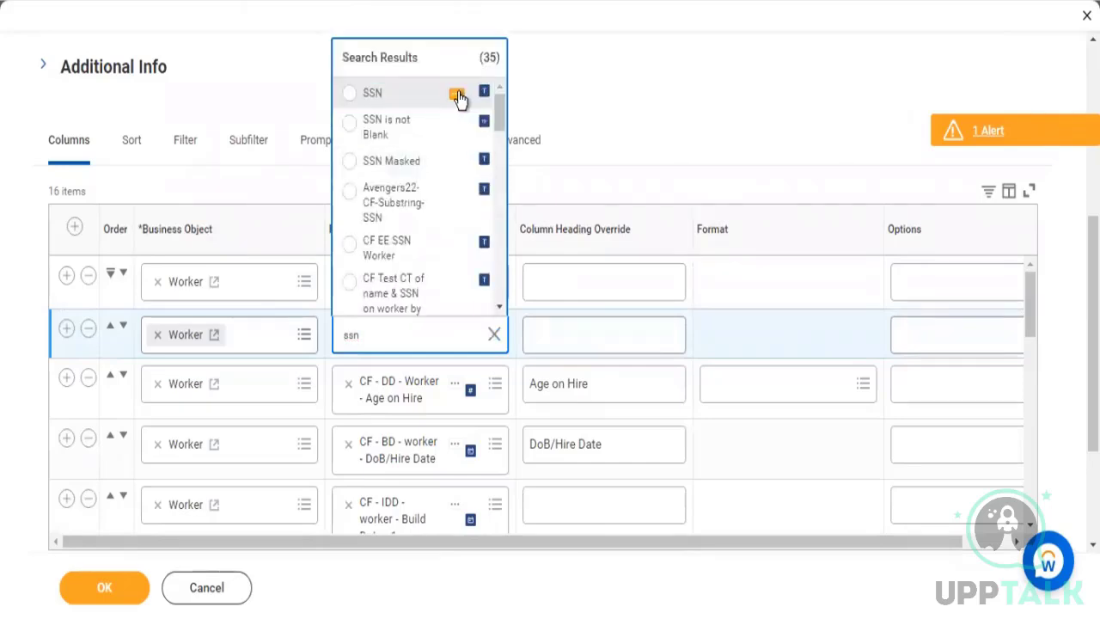
{"action": "left_click", "coordinate": [458, 94]}
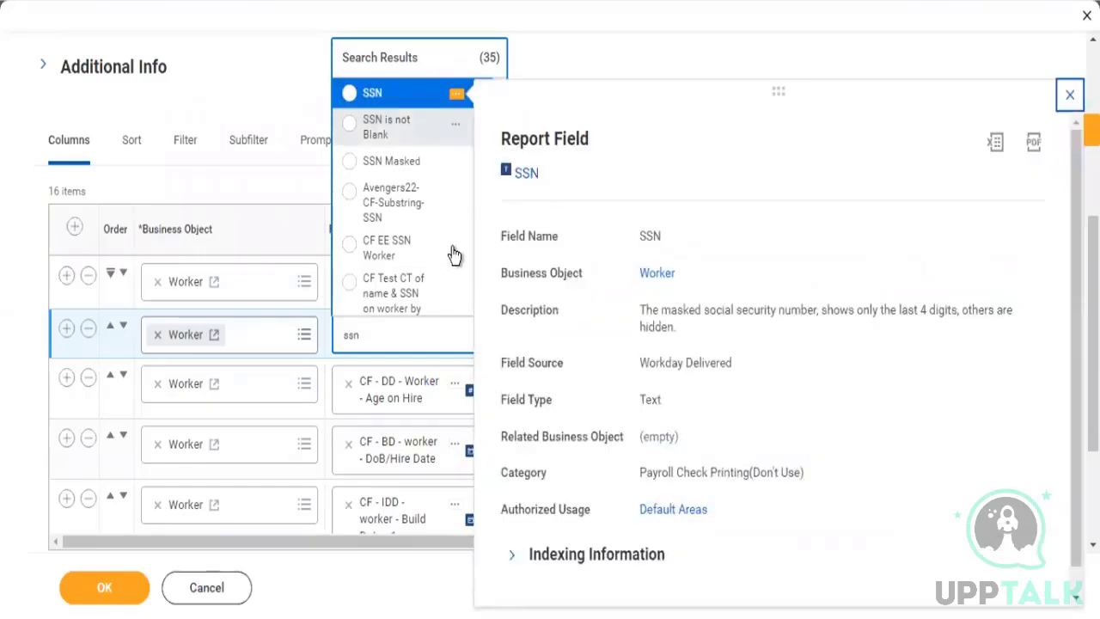
{"action": "left_click_drag", "start_coordinate": [880, 310], "coordinate": [927, 310]}
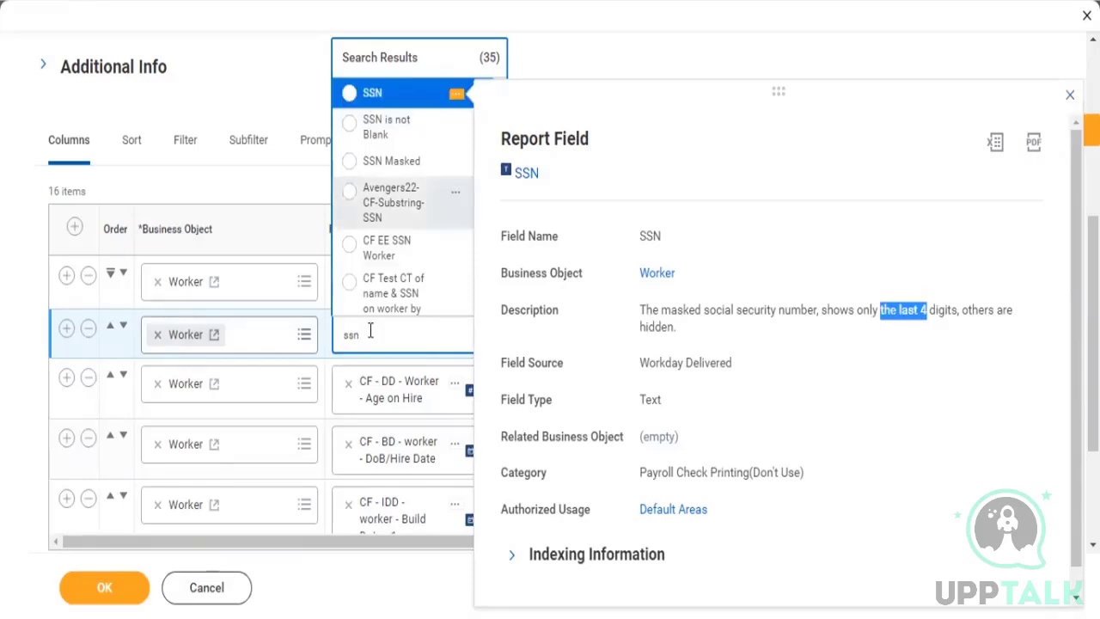
Search the new column's field choices for "social sec number" and assign the Social Security Number field
{"action": "left_click_drag", "start_coordinate": [371, 331], "coordinate": [204, 215]}
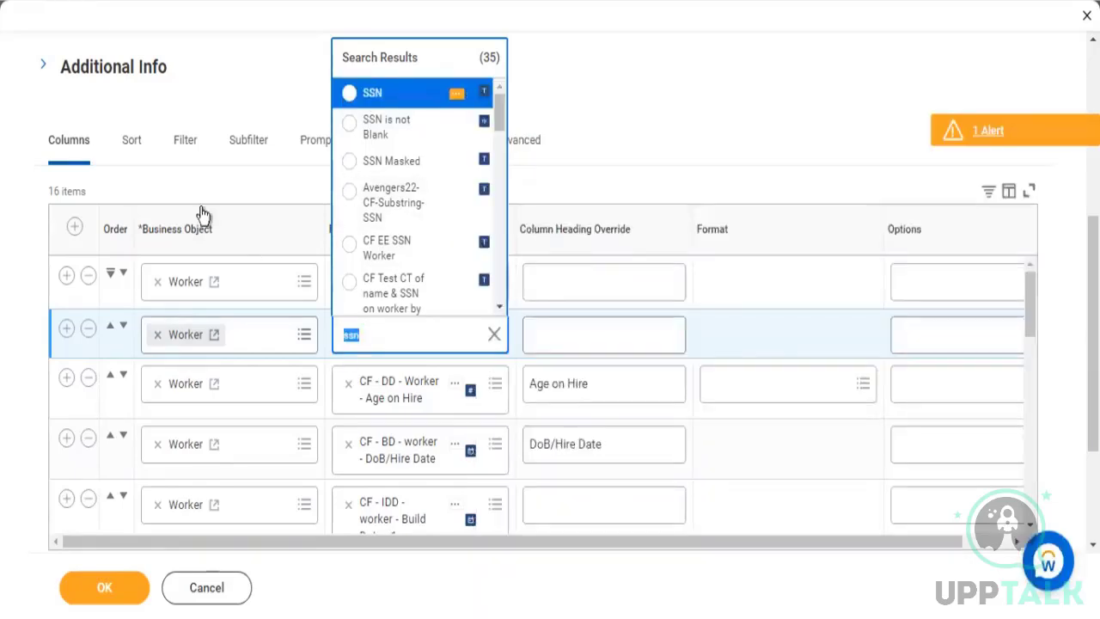
{"action": "type", "text": "social sec"}
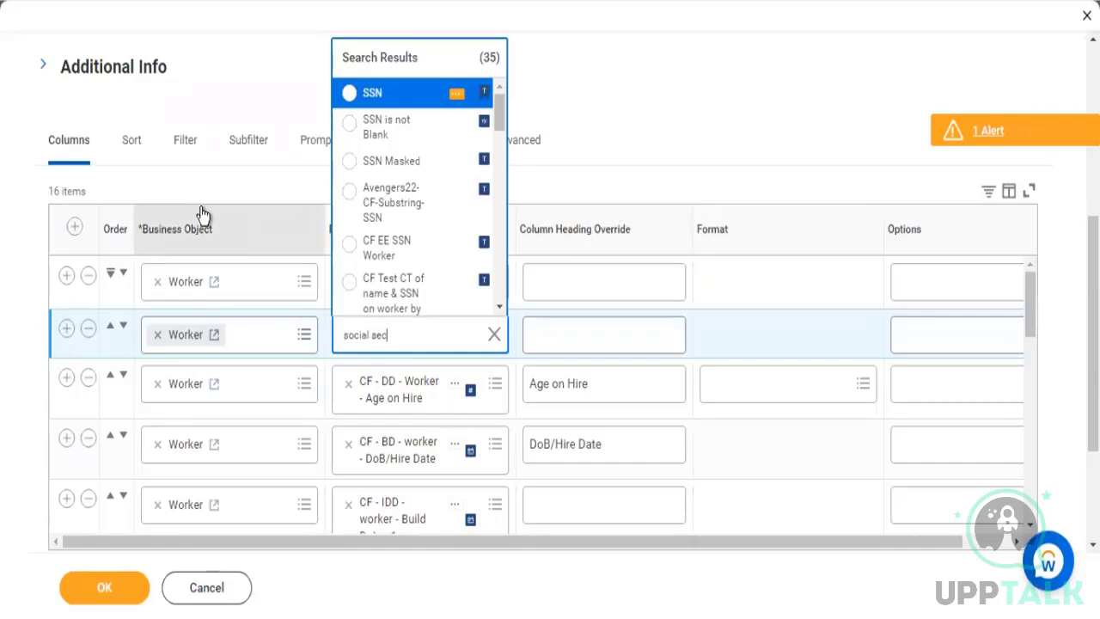
{"action": "type", "text": " number"}
{"action": "key", "text": "Return"}
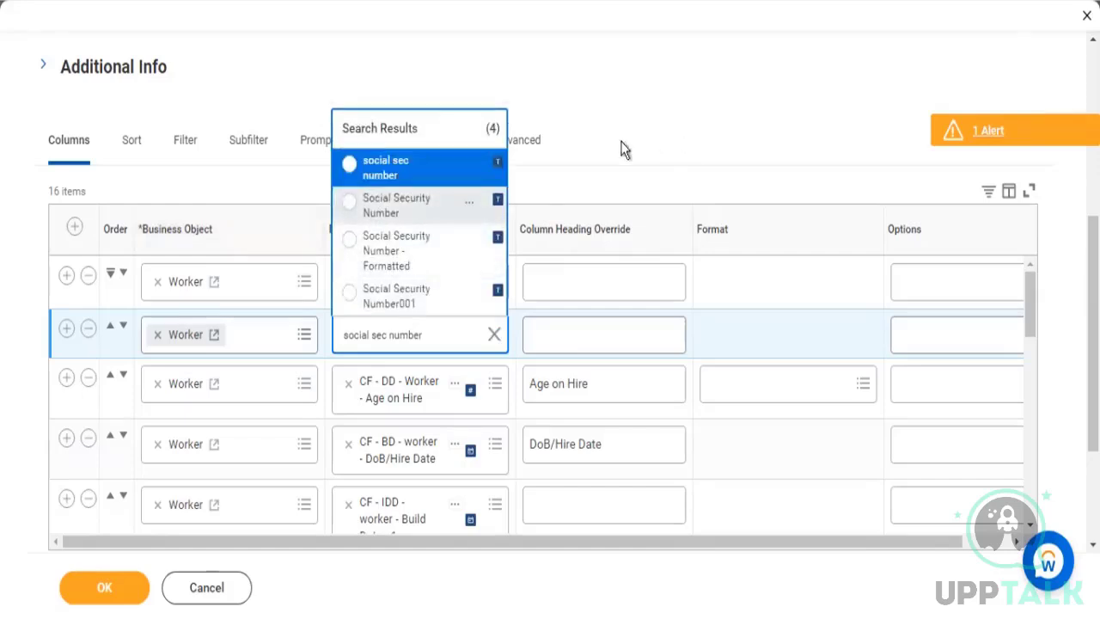
{"action": "left_click", "coordinate": [404, 206]}
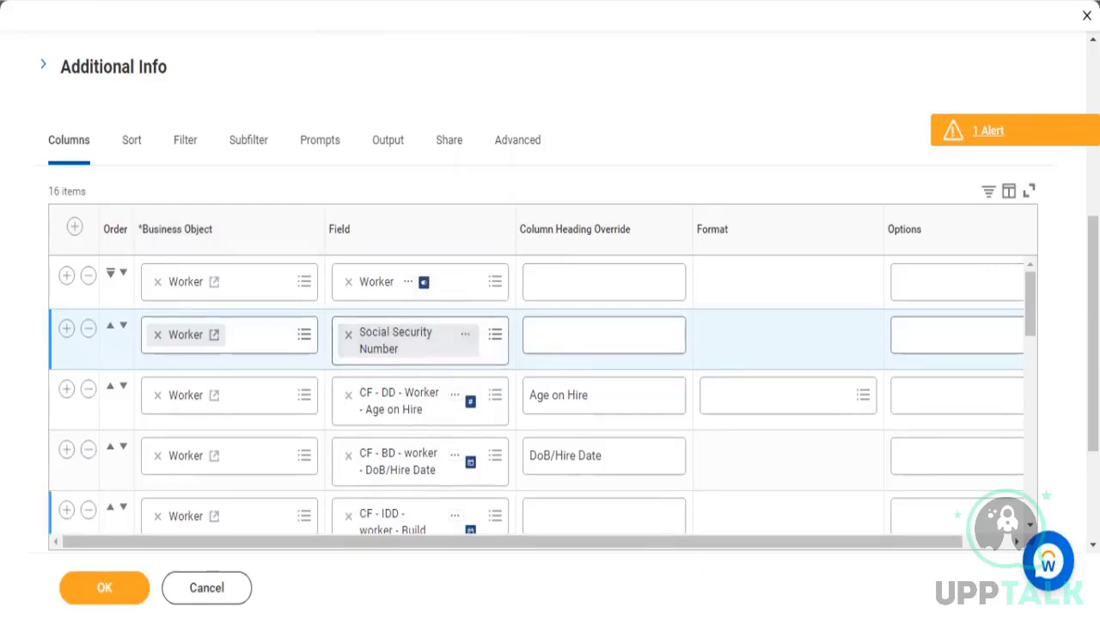
Save the report changes, run the report and check the Social Security Number column across the workers
{"action": "scroll", "coordinate": [866, 550], "scroll_direction": "down", "scroll_amount": 2}
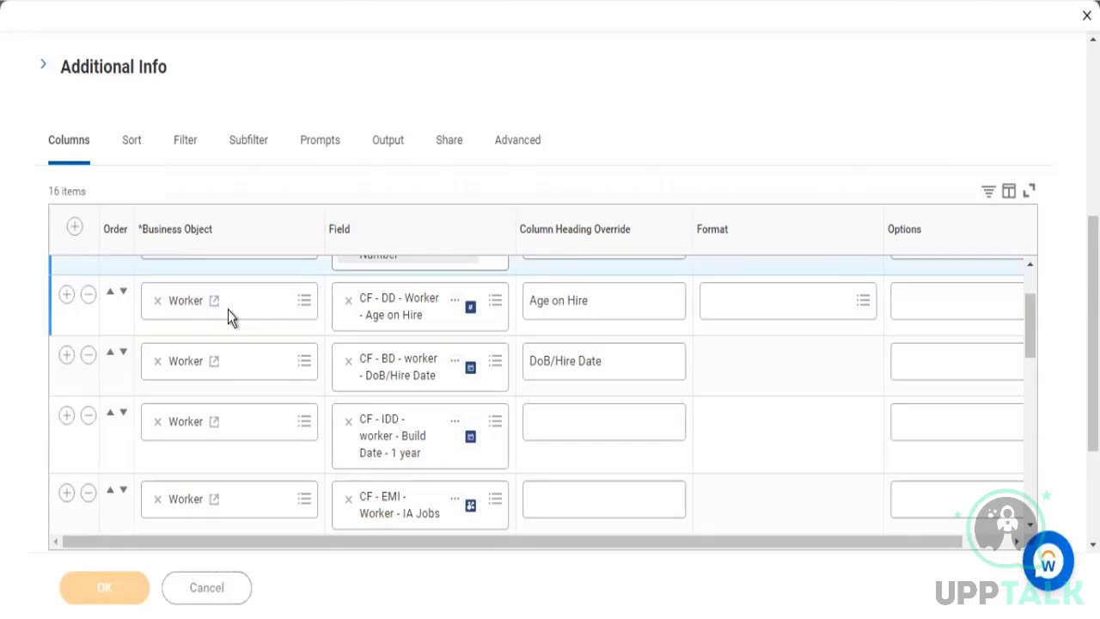
{"action": "left_click", "coordinate": [94, 588]}
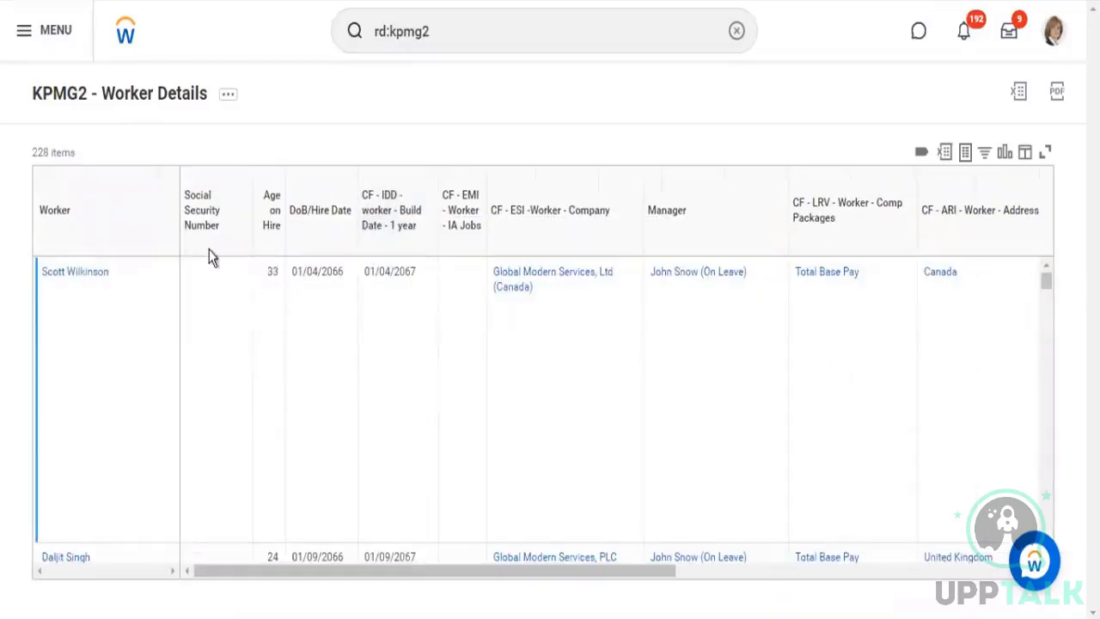
{"action": "scroll", "coordinate": [285, 404], "scroll_direction": "down", "scroll_amount": 2}
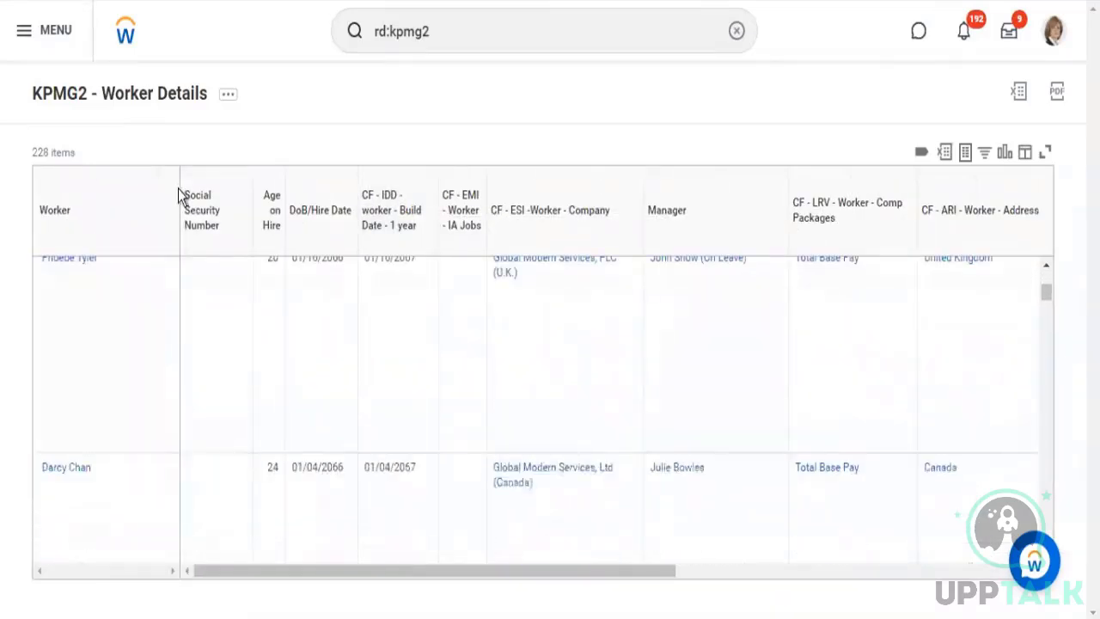
{"action": "scroll", "coordinate": [279, 419], "scroll_direction": "down", "scroll_amount": 3}
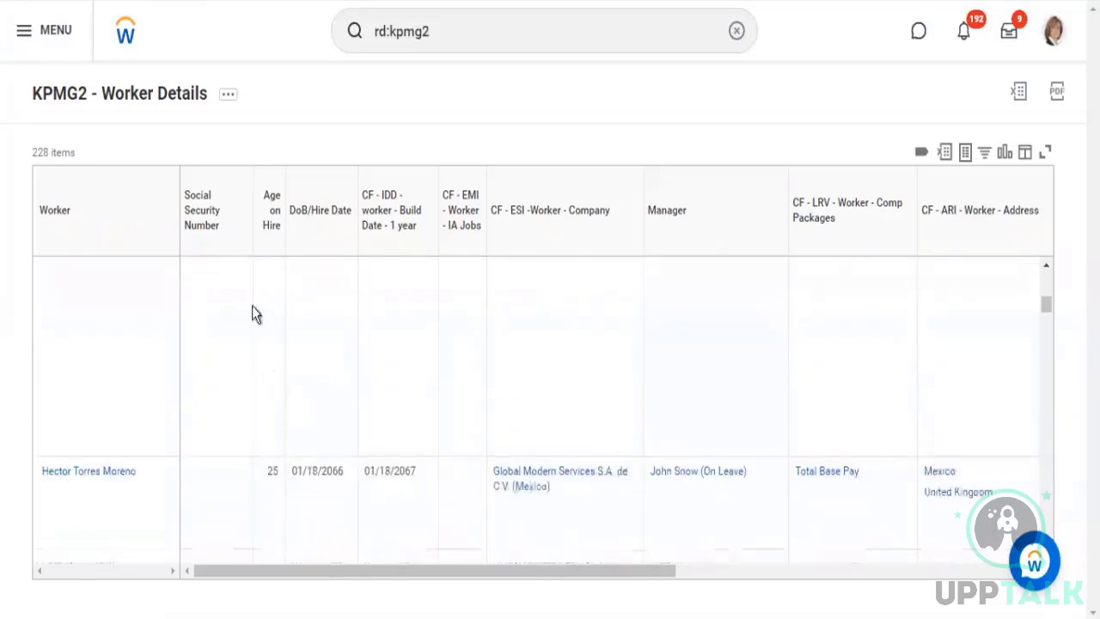
Reopen the KPMG2 - Worker Details report for editing and copy the Social Security Number field's name from the columns
{"action": "left_click", "coordinate": [230, 102]}
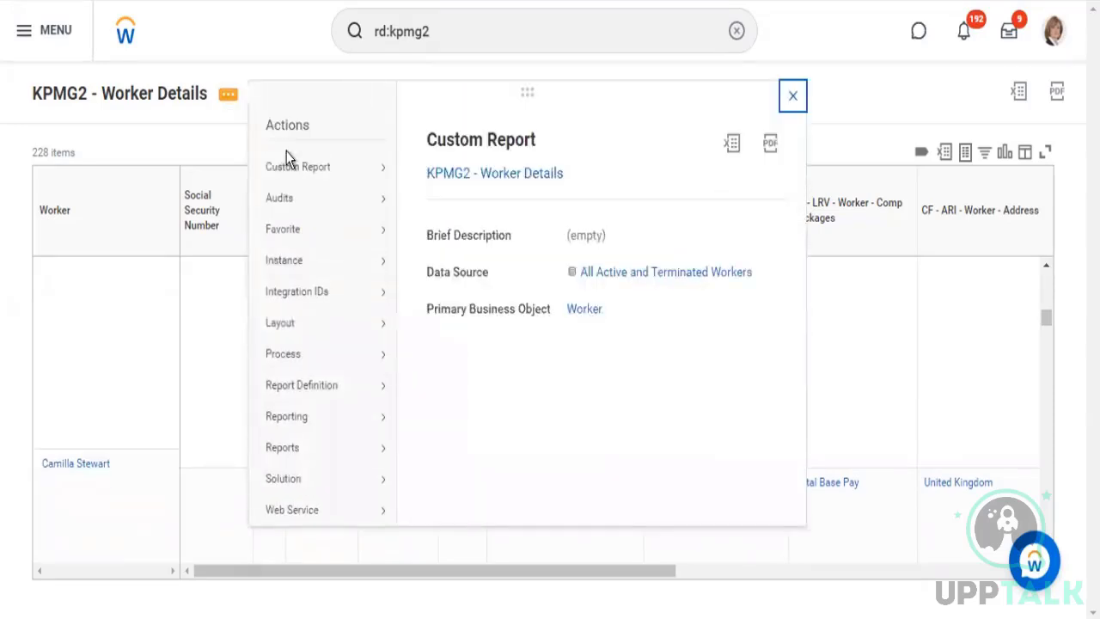
{"action": "mouse_move", "coordinate": [383, 170]}
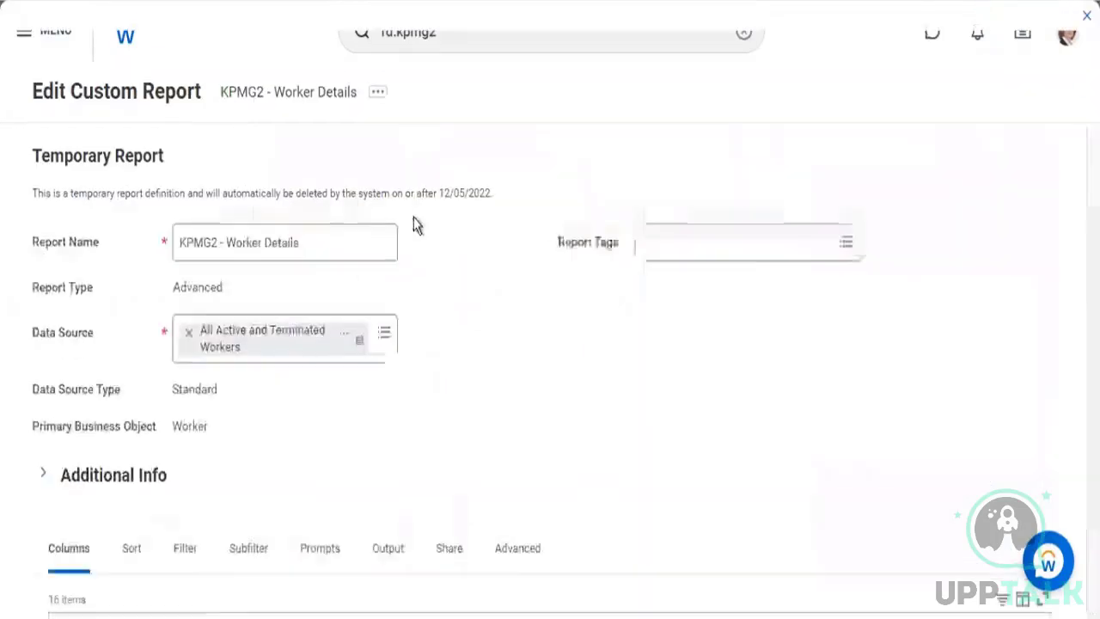
{"action": "scroll", "coordinate": [462, 270], "scroll_direction": "down", "scroll_amount": 4}
{"action": "scroll", "coordinate": [413, 319], "scroll_direction": "down", "scroll_amount": 1}
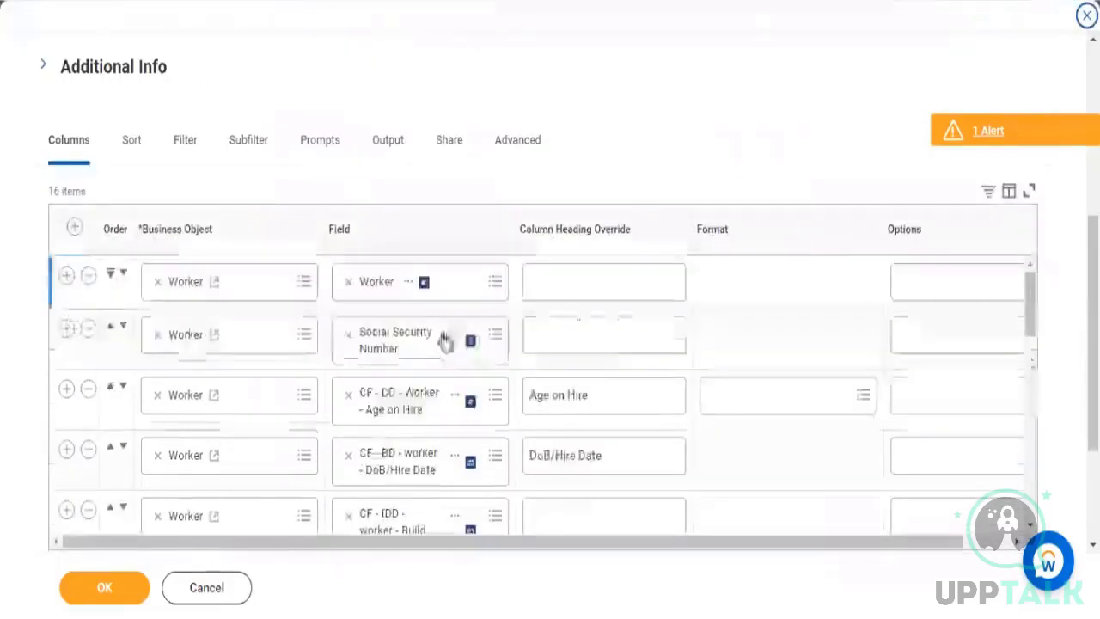
{"action": "right_click", "coordinate": [494, 394]}
{"action": "left_click", "coordinate": [489, 416]}
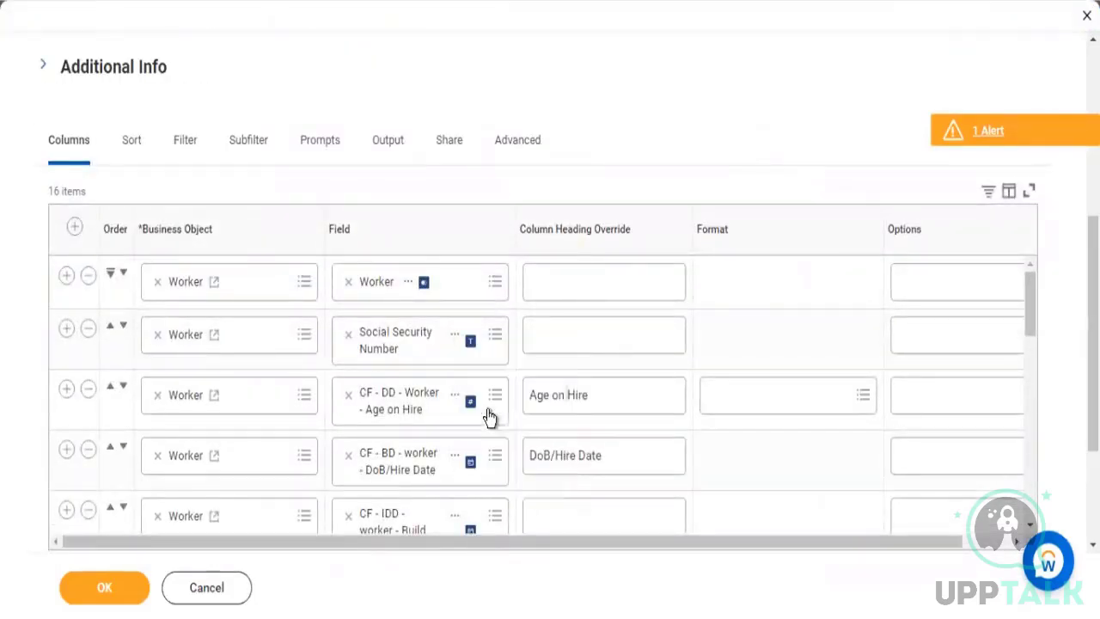
Replace Allowance Plan Assignments with the Social Security Number field in the first instance filter condition
{"action": "left_click", "coordinate": [189, 144]}
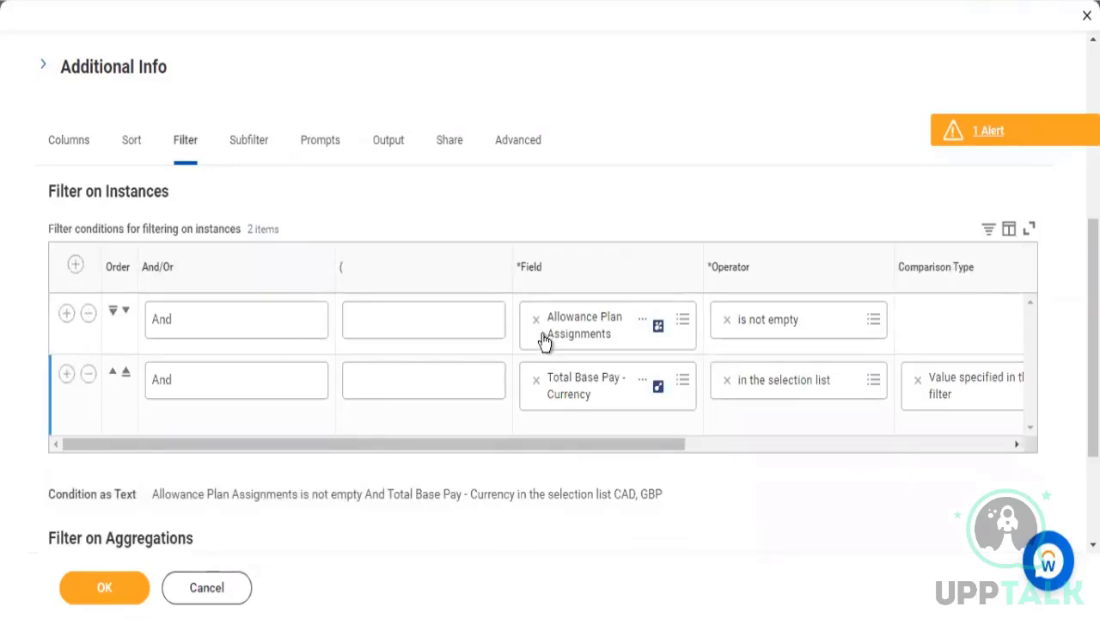
{"action": "left_click", "coordinate": [518, 298]}
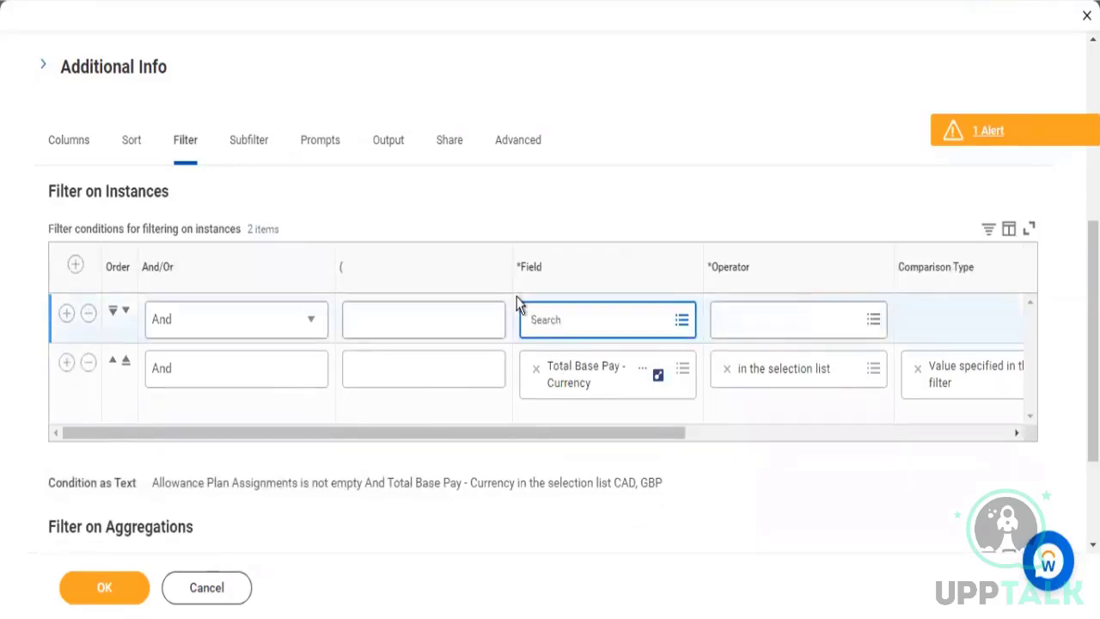
{"action": "left_click", "coordinate": [516, 297]}
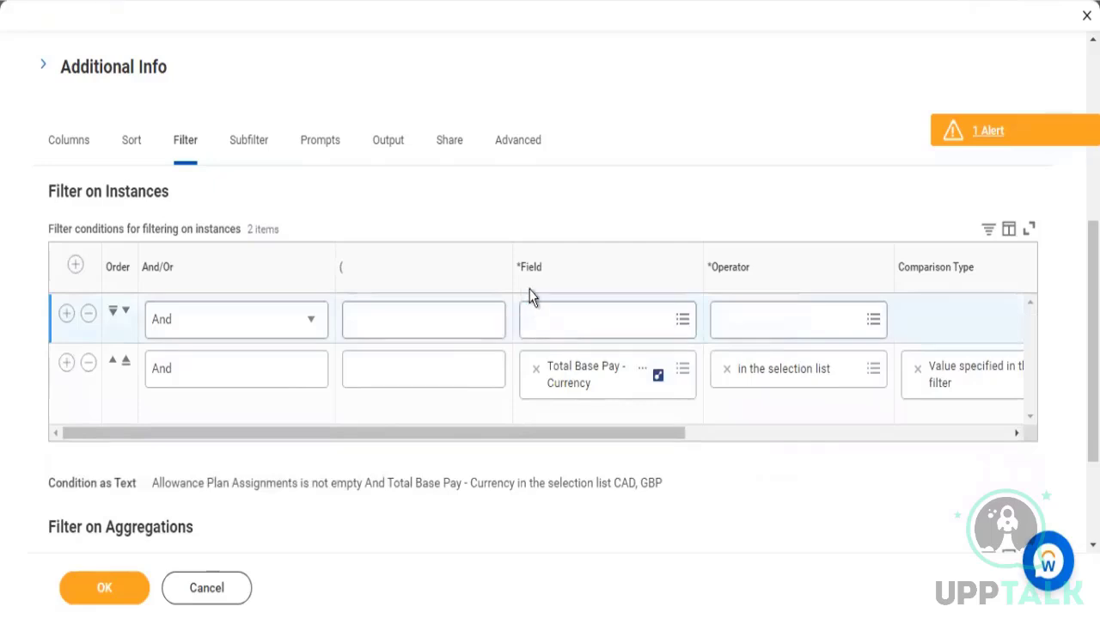
{"action": "left_click", "coordinate": [563, 336]}
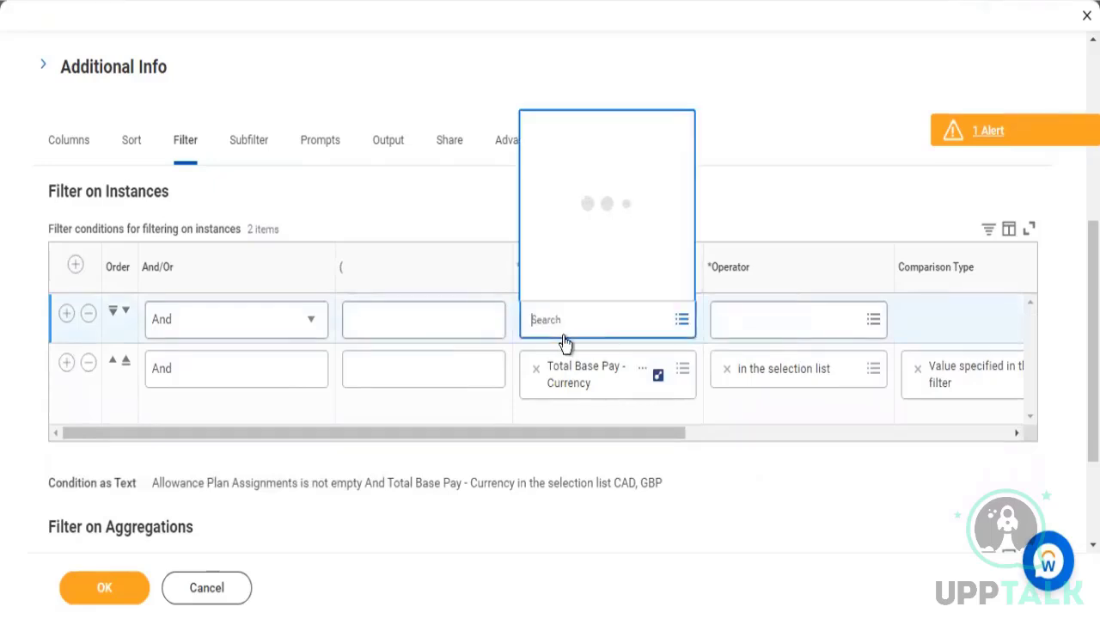
{"action": "key", "text": "ctrl+v"}
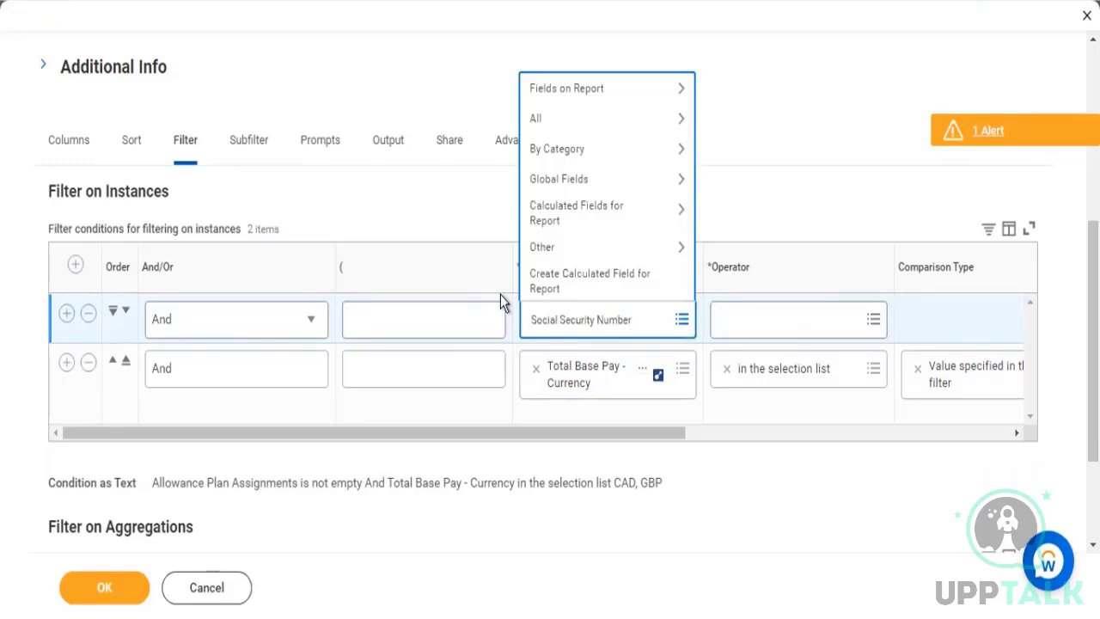
{"action": "key", "text": "Return"}
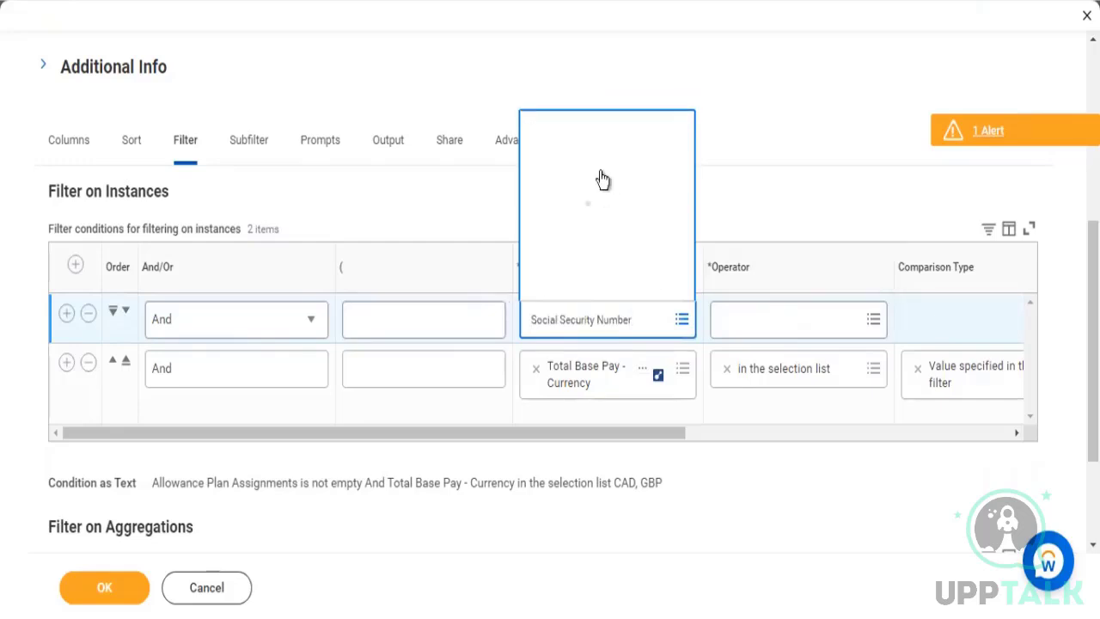
{"action": "left_click", "coordinate": [599, 196]}
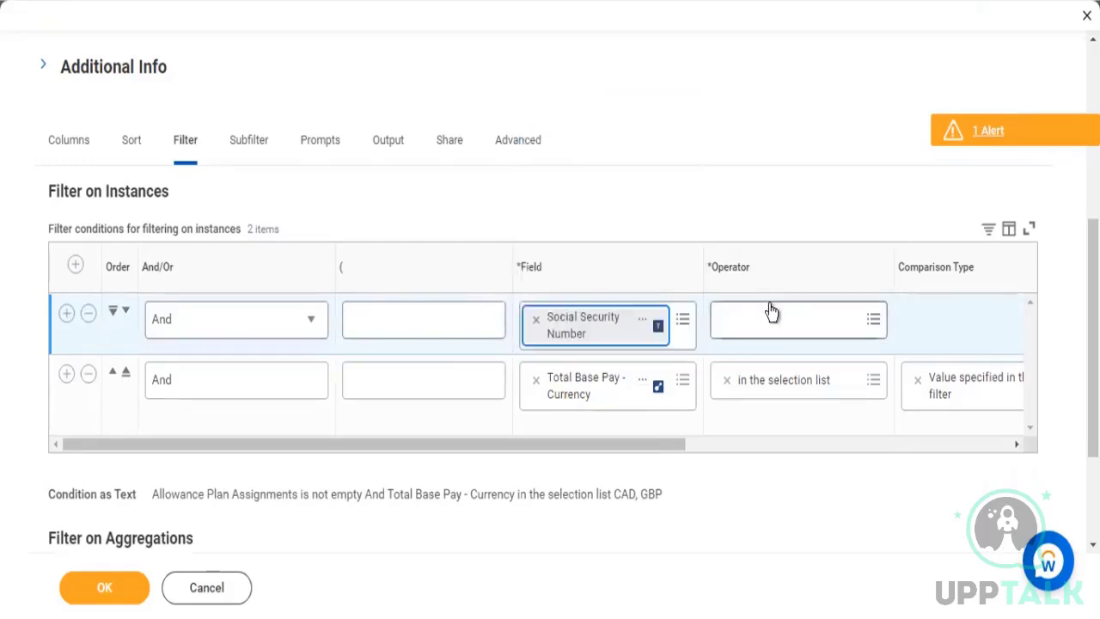
Set the Social Security Number filter condition's operator to is not blank, save the report and run it
{"action": "left_click", "coordinate": [771, 311]}
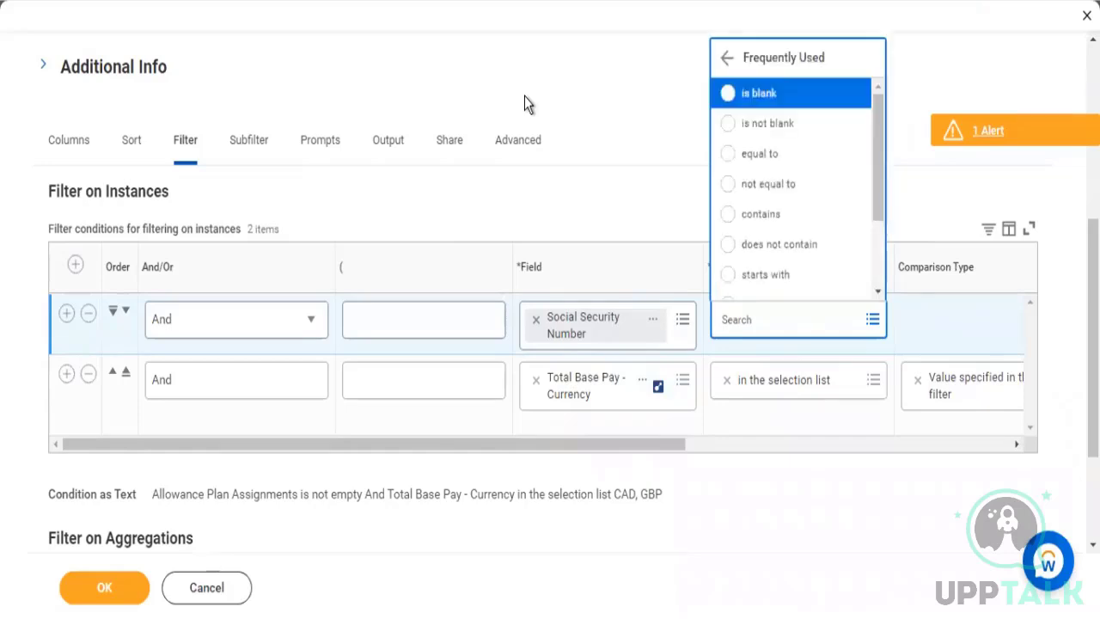
{"action": "key", "text": "Down"}
{"action": "key", "text": "Return"}
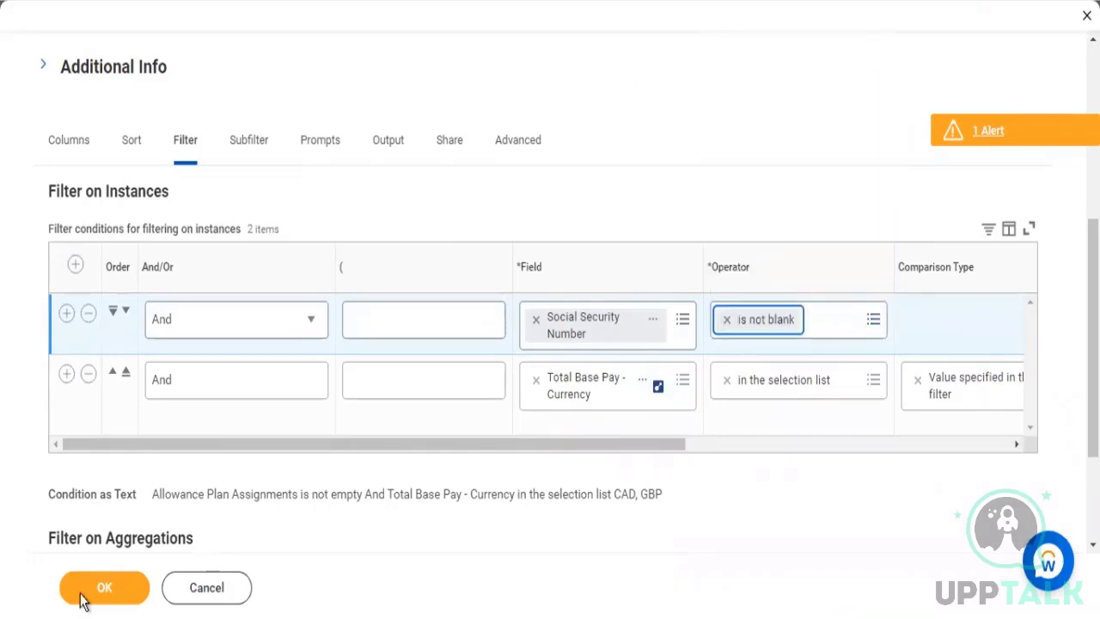
{"action": "left_click", "coordinate": [256, 139]}
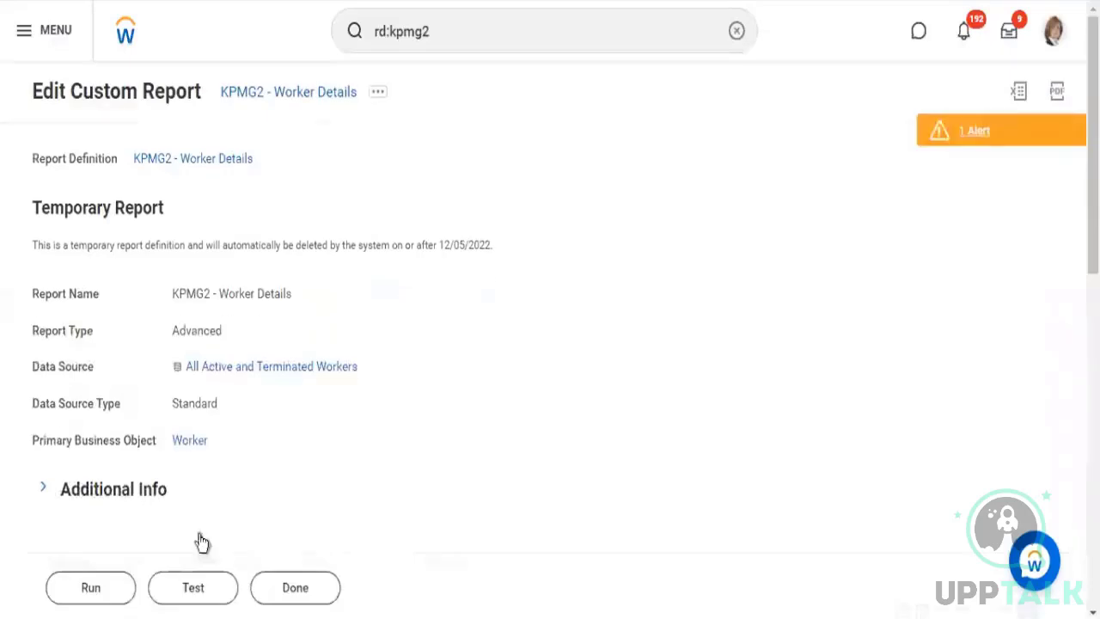
{"action": "left_click", "coordinate": [113, 588]}
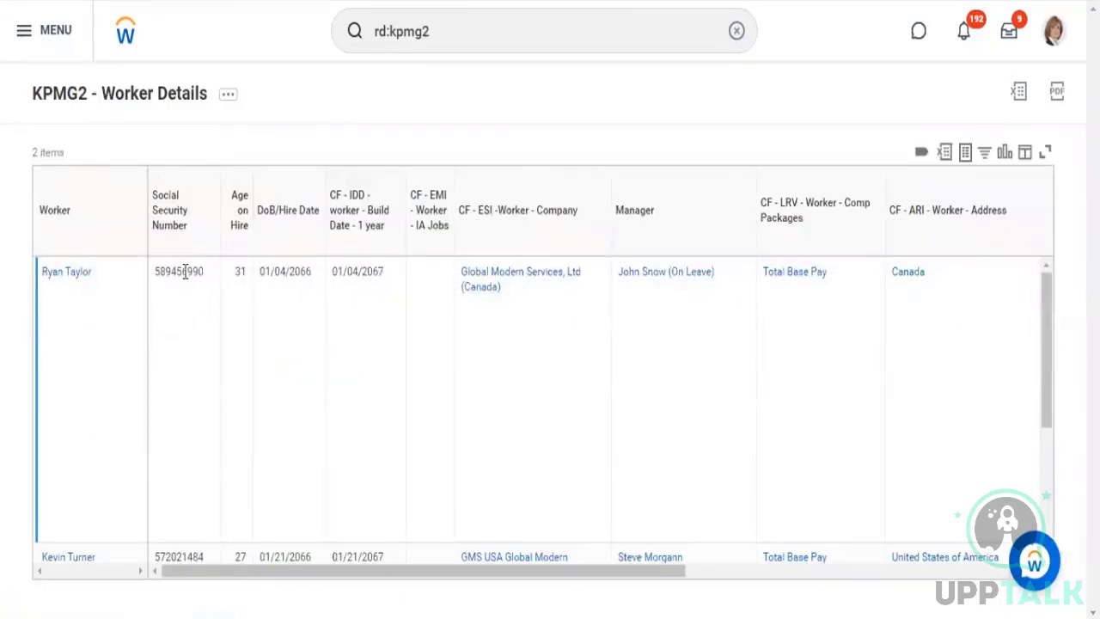
Examine the leading and trailing digits of the first worker's Social Security Number and the other columns in the report results
{"action": "left_click_drag", "start_coordinate": [184, 272], "coordinate": [205, 275]}
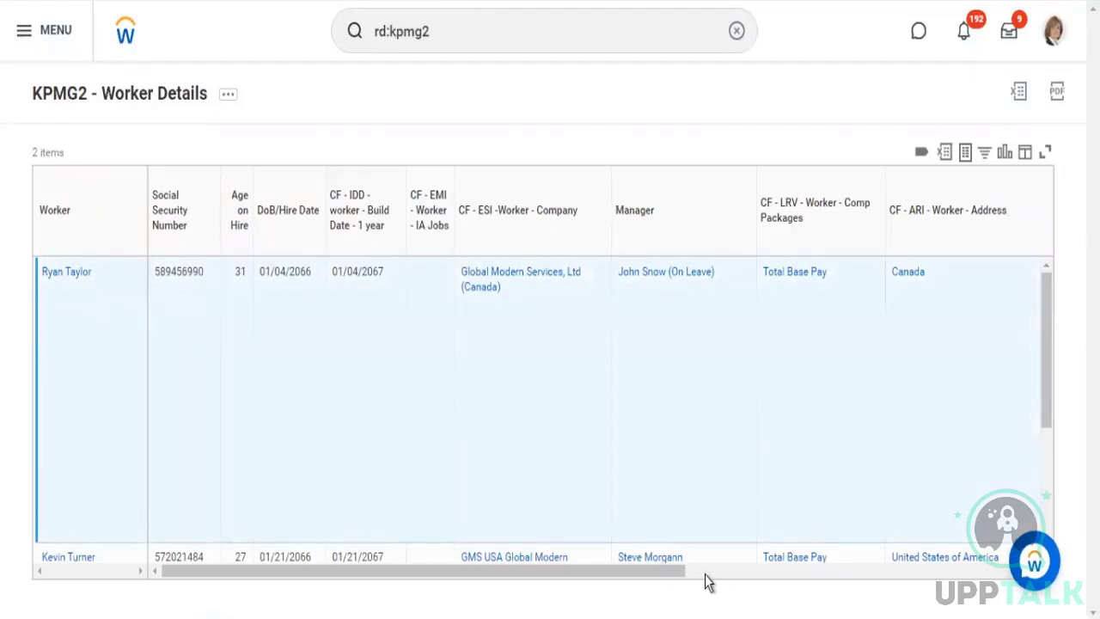
{"action": "left_click_drag", "start_coordinate": [668, 572], "coordinate": [1051, 601]}
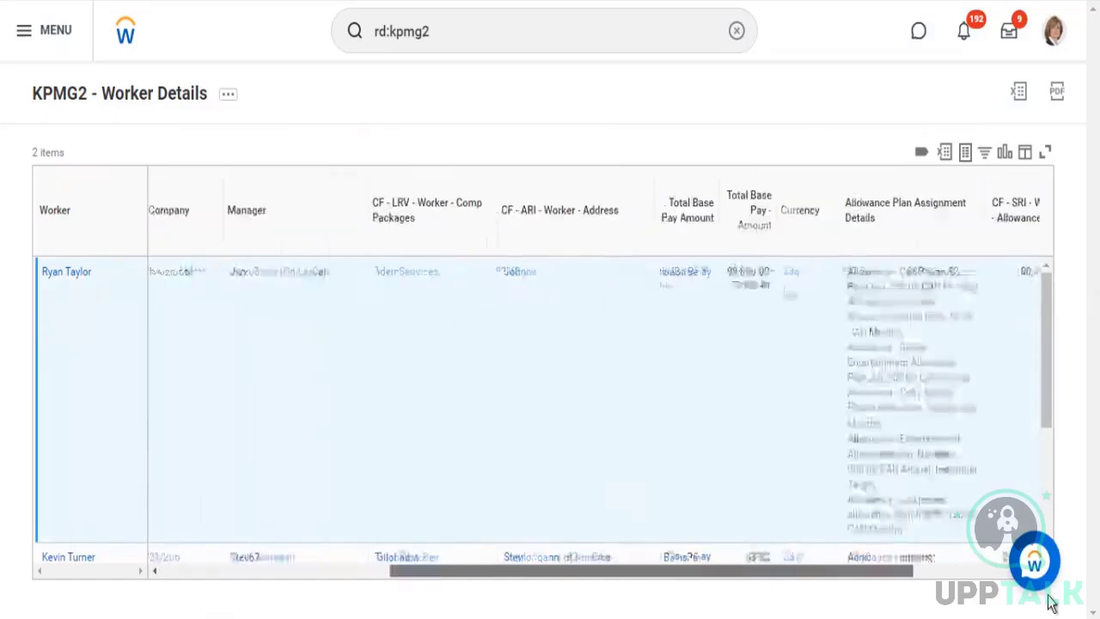
{"action": "scroll", "coordinate": [393, 556], "scroll_direction": "left", "scroll_amount": 5}
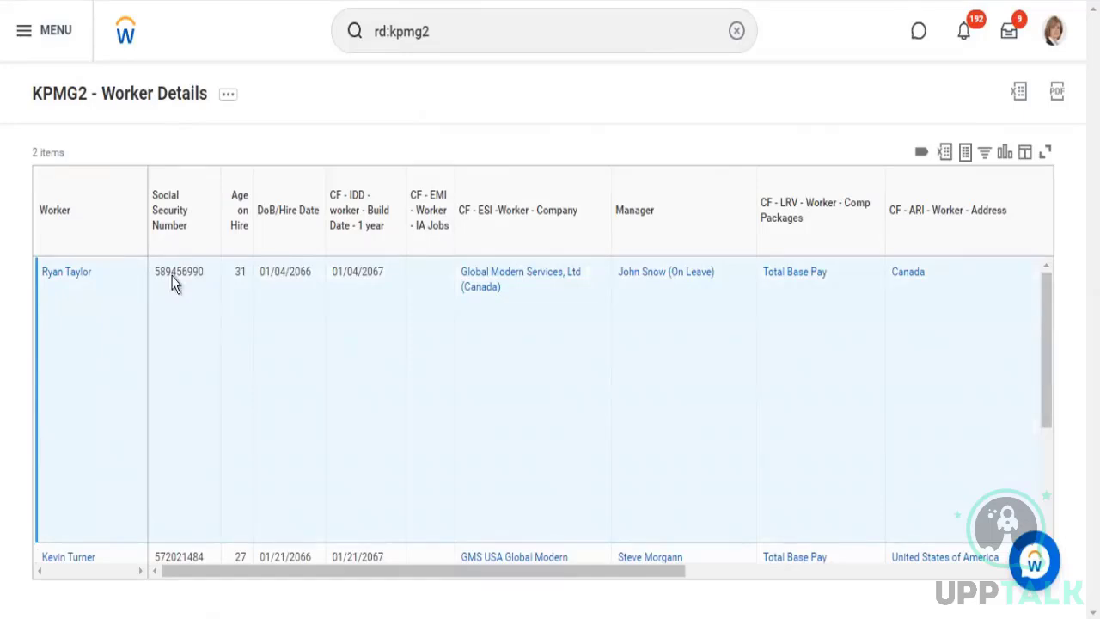
{"action": "left_click_drag", "start_coordinate": [220, 278], "coordinate": [182, 273]}
{"action": "left_click", "coordinate": [234, 95]}
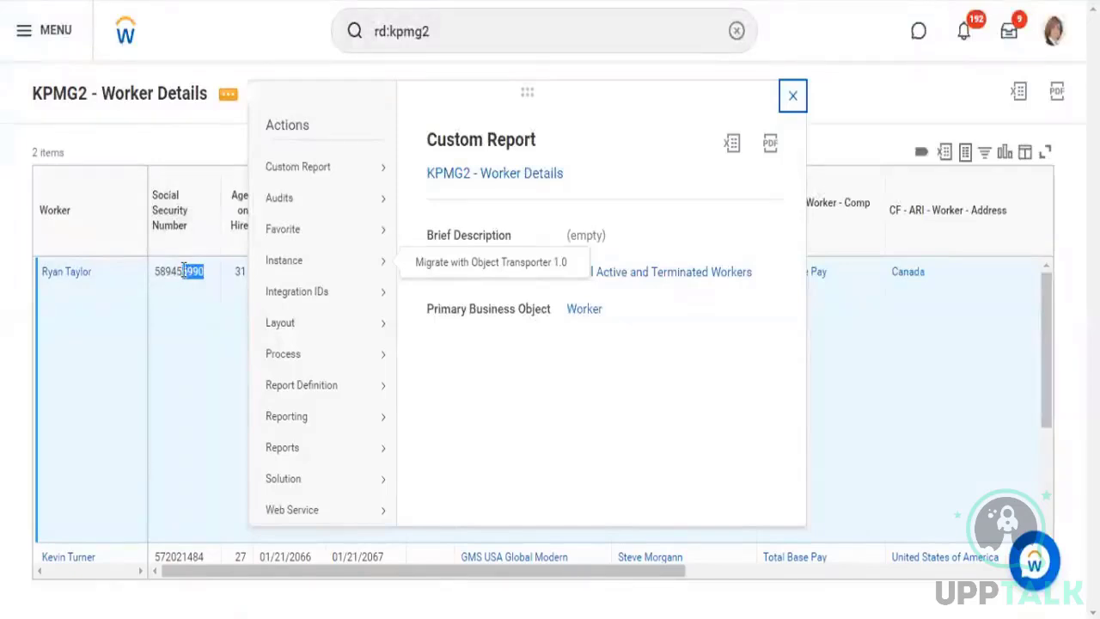
{"action": "left_click_drag", "start_coordinate": [155, 271], "coordinate": [183, 271]}
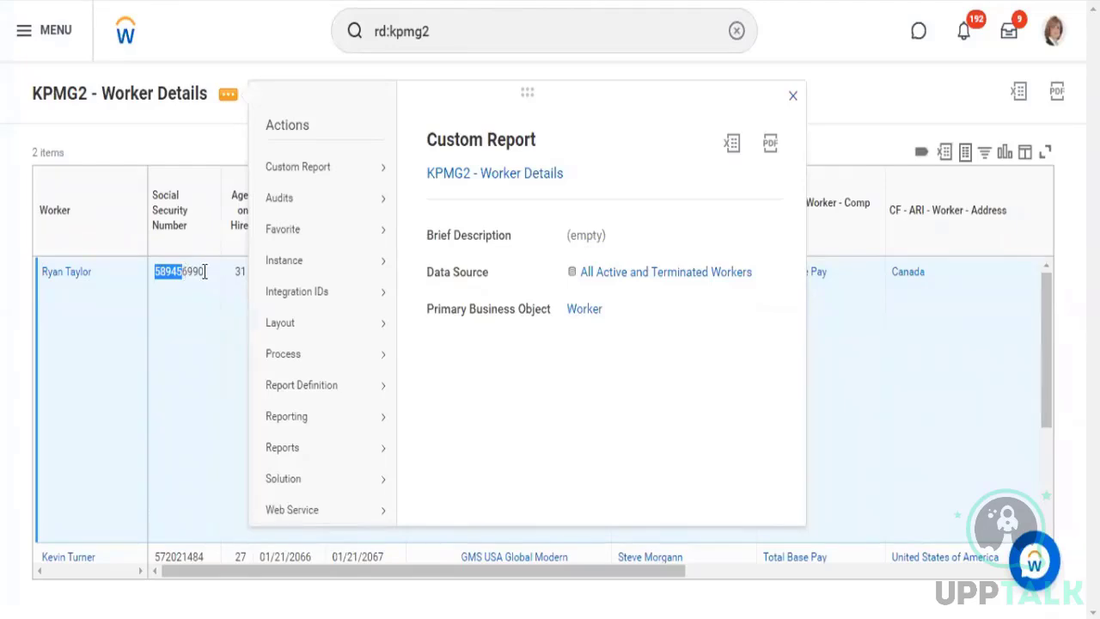
{"action": "left_click_drag", "start_coordinate": [204, 271], "coordinate": [176, 270]}
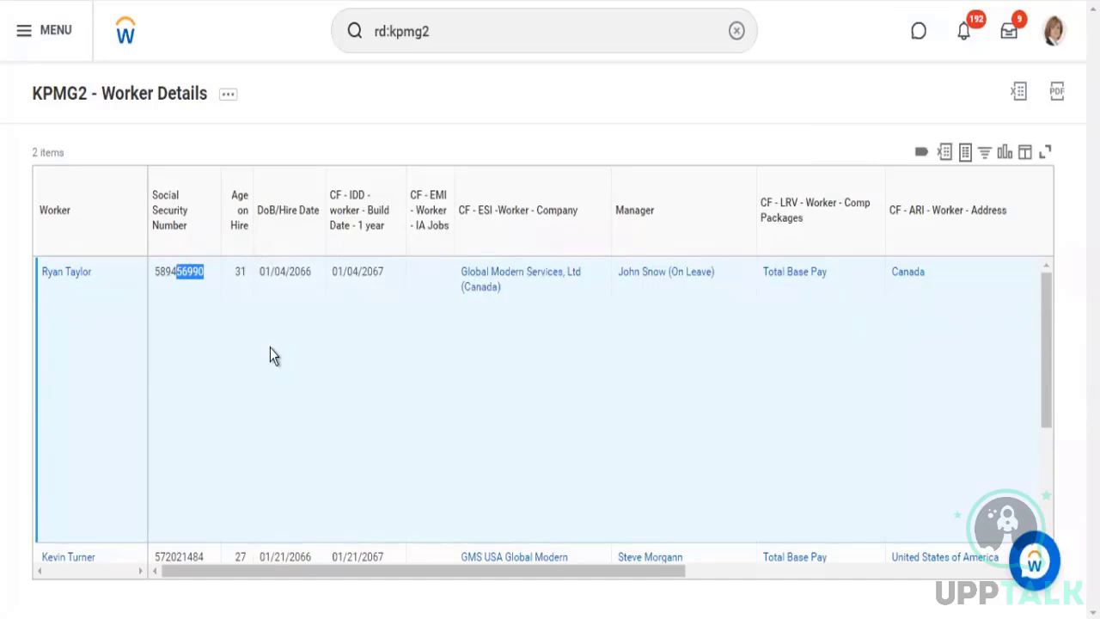
Reopen the KPMG2 - Worker Details report for editing and enlarge its columns grid
{"action": "left_click", "coordinate": [230, 96]}
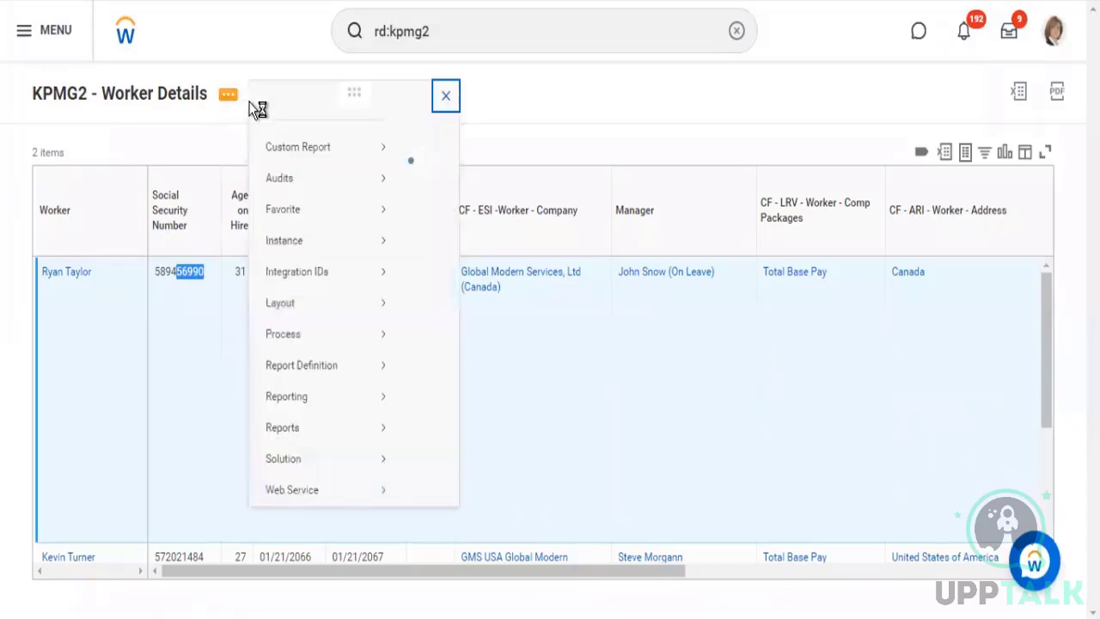
{"action": "mouse_move", "coordinate": [367, 169]}
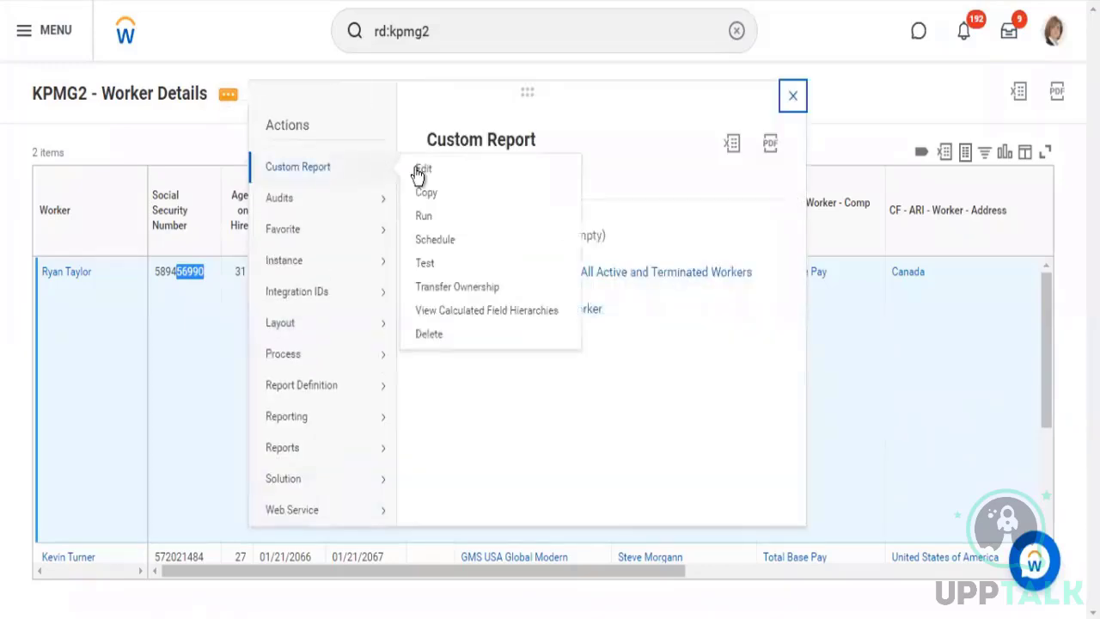
{"action": "left_click", "coordinate": [417, 171]}
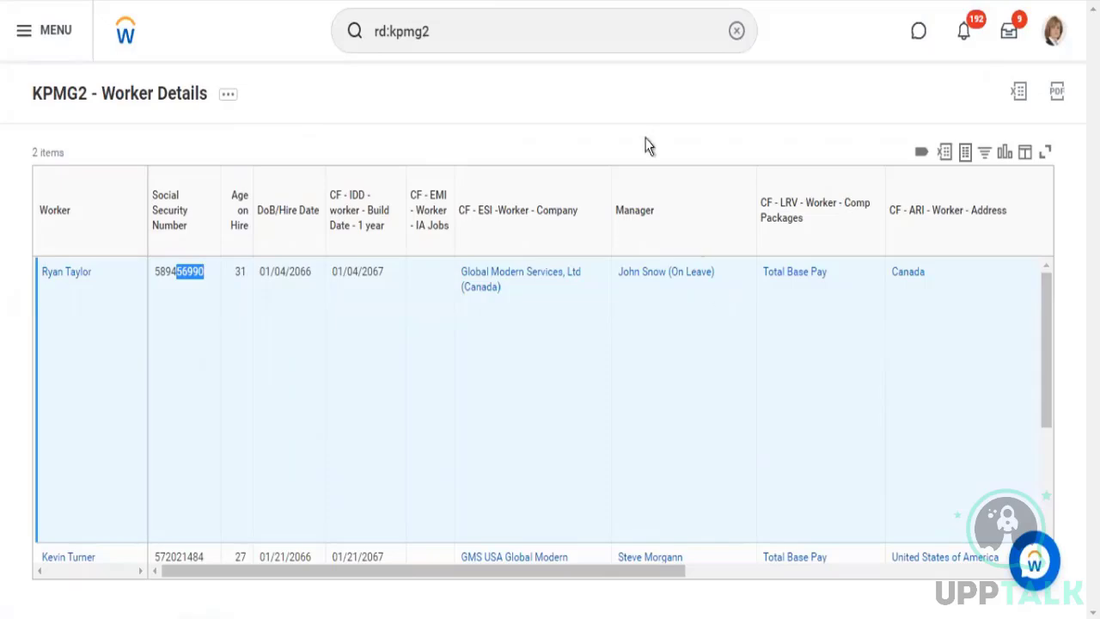
{"action": "scroll", "coordinate": [575, 268], "scroll_direction": "down", "scroll_amount": 7}
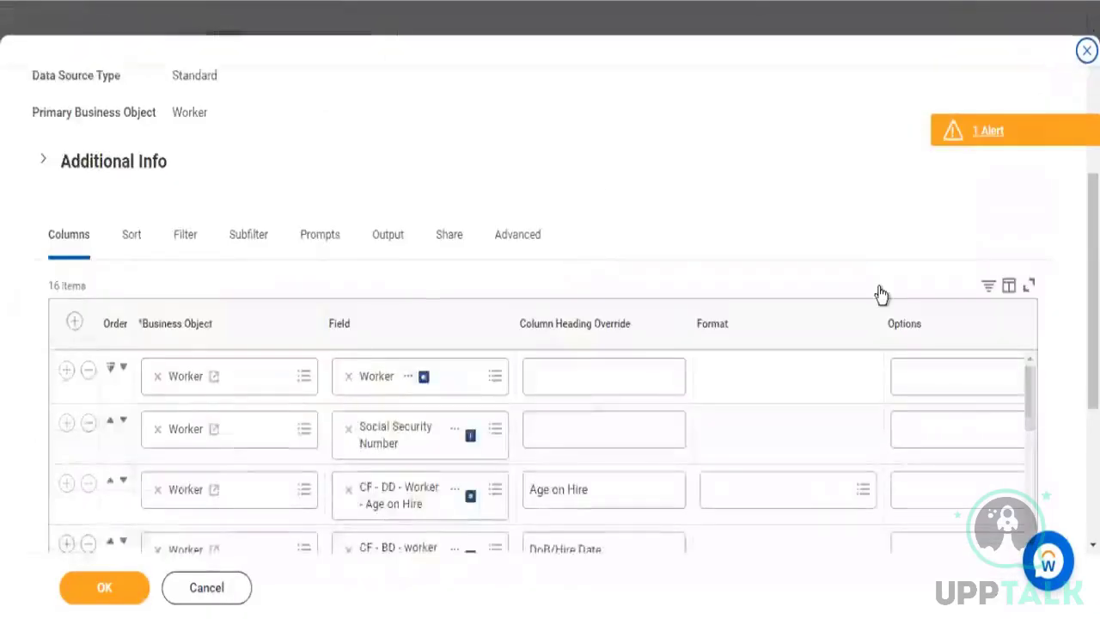
{"action": "scroll", "coordinate": [555, 239], "scroll_direction": "down", "scroll_amount": 1}
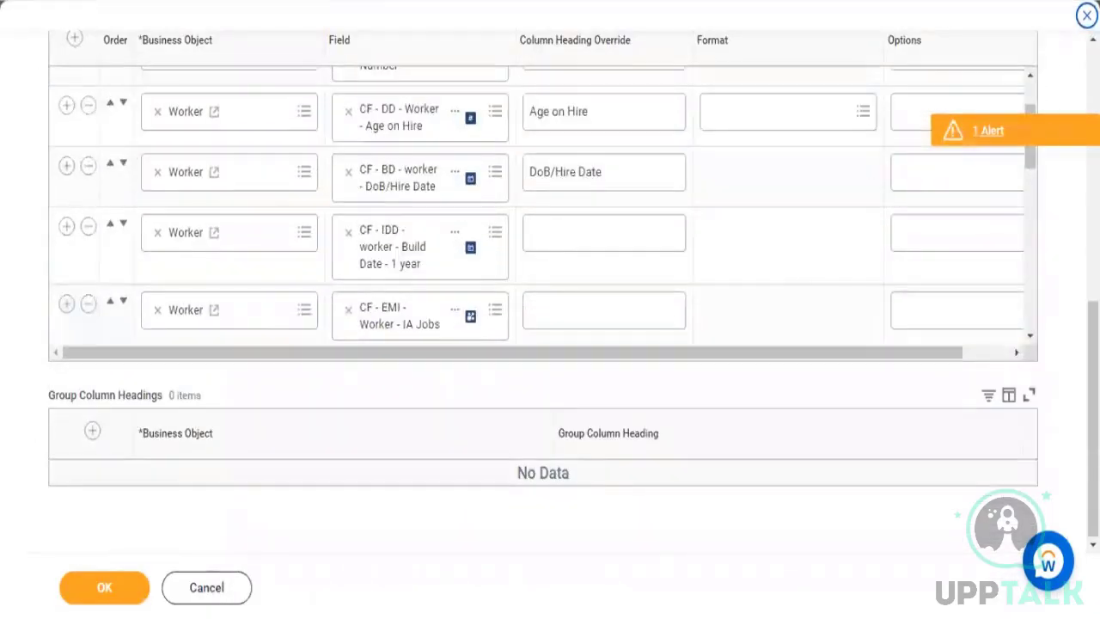
{"action": "scroll", "coordinate": [1031, 221], "scroll_direction": "up", "scroll_amount": 2}
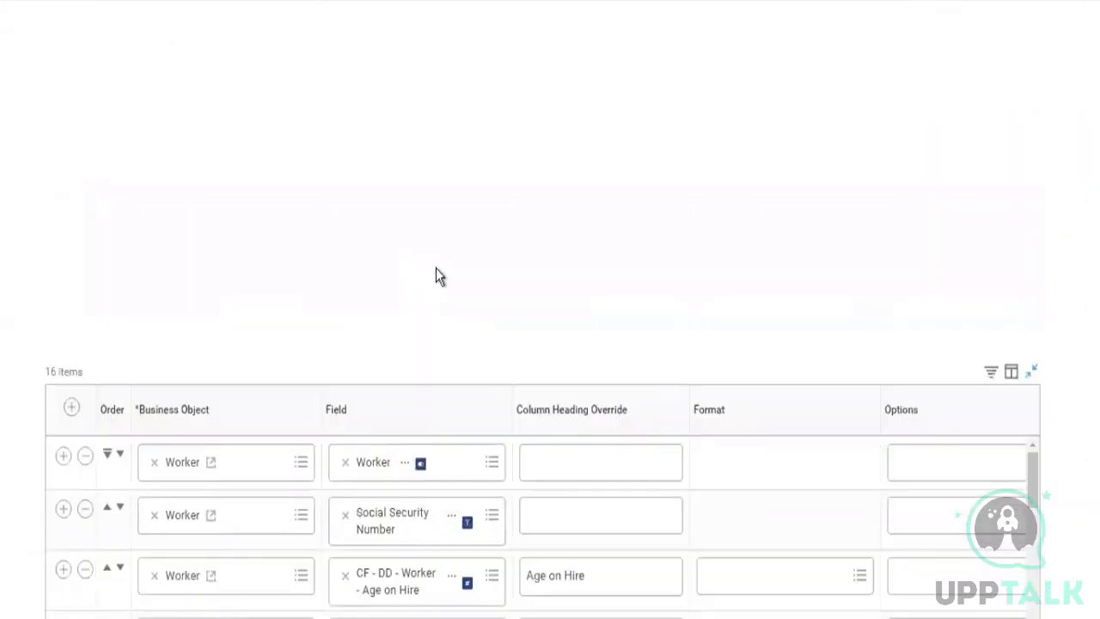
Remove the Allowance Plan Assignment Details column from the report's columns
{"action": "scroll", "coordinate": [436, 268], "scroll_direction": "up", "scroll_amount": 5}
{"action": "scroll", "coordinate": [499, 298], "scroll_direction": "down", "scroll_amount": 3}
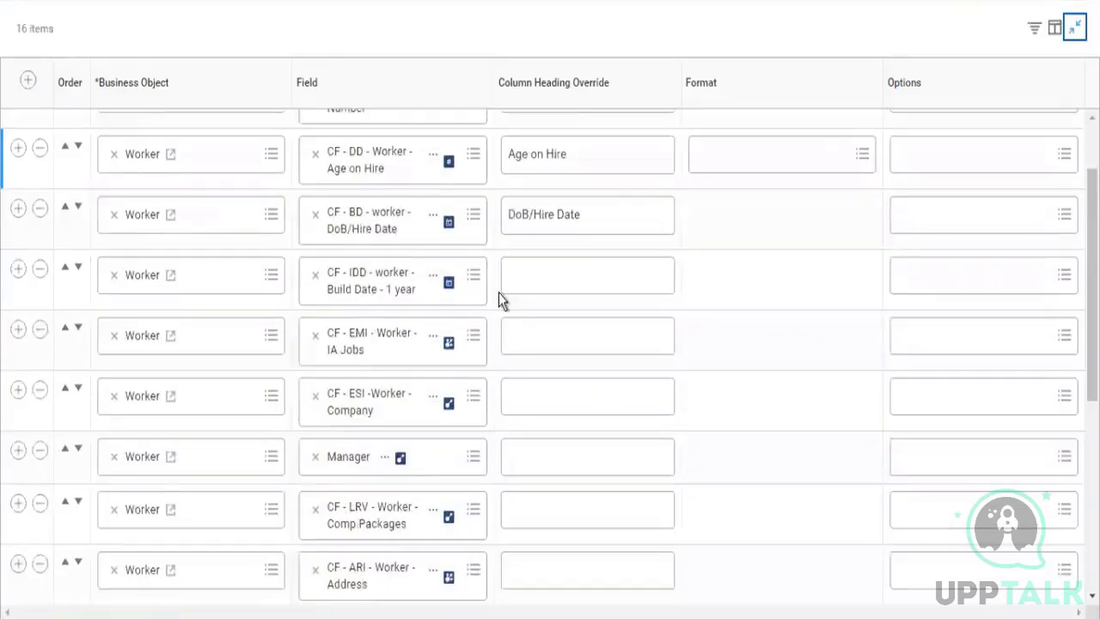
{"action": "scroll", "coordinate": [497, 294], "scroll_direction": "down", "scroll_amount": 1}
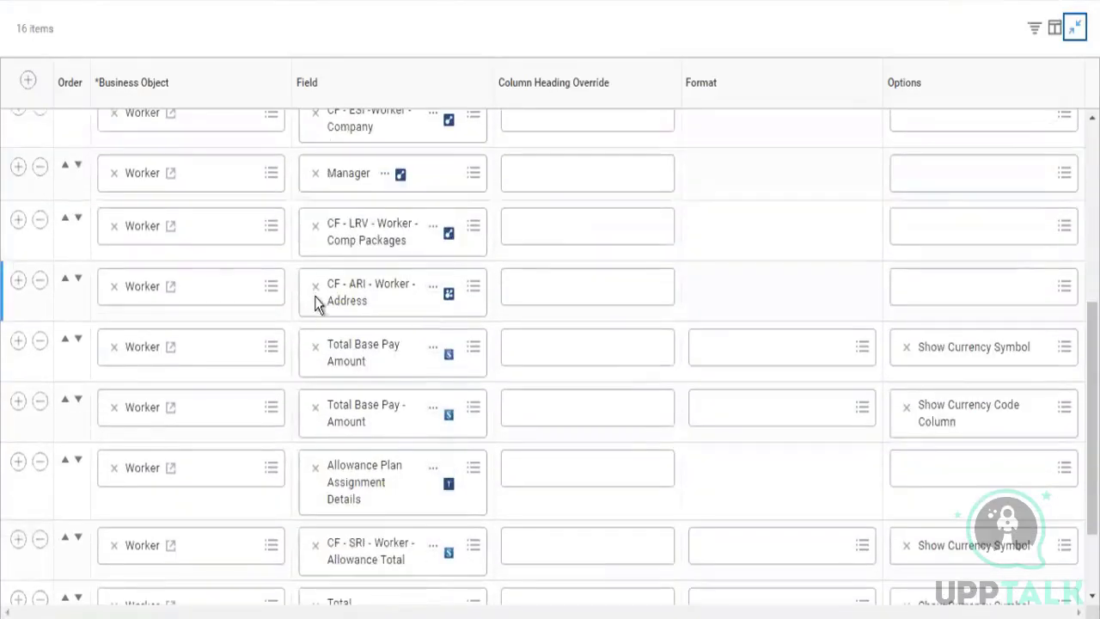
{"action": "scroll", "coordinate": [317, 301], "scroll_direction": "down", "scroll_amount": 2}
{"action": "scroll", "coordinate": [12, 354], "scroll_direction": "down", "scroll_amount": 1}
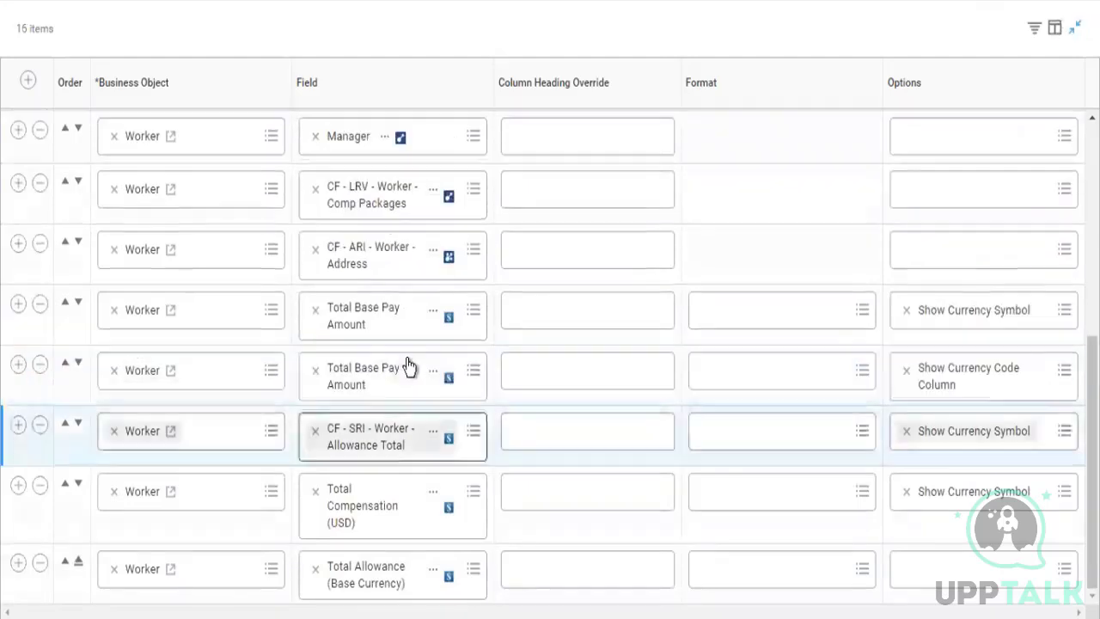
{"action": "scroll", "coordinate": [421, 311], "scroll_direction": "up", "scroll_amount": 1}
{"action": "scroll", "coordinate": [419, 314], "scroll_direction": "up", "scroll_amount": 4}
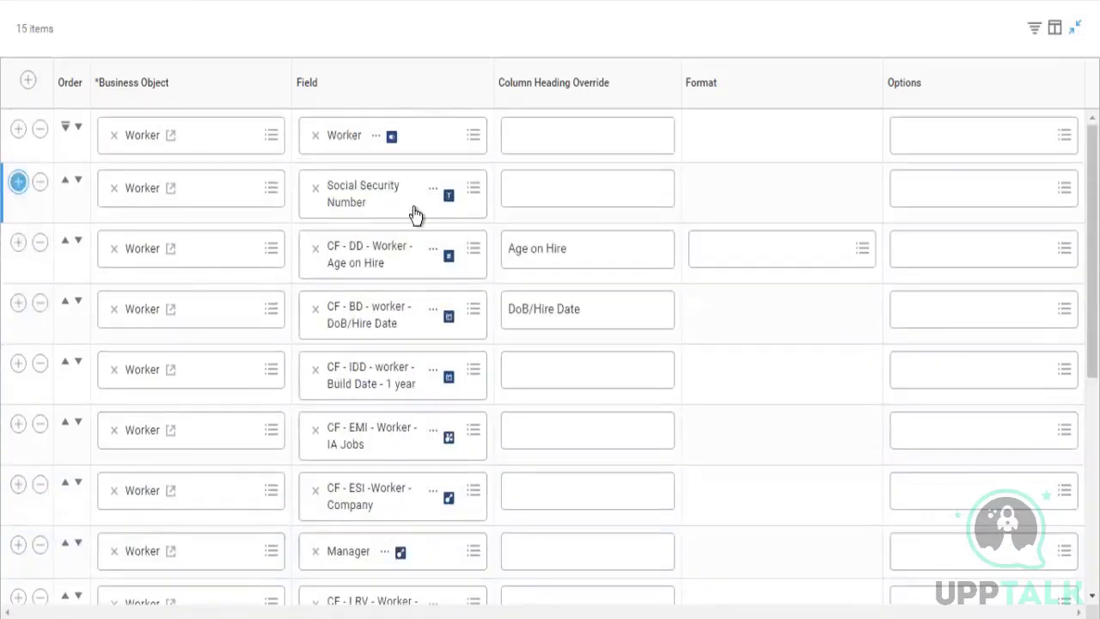
{"action": "left_click", "coordinate": [436, 196]}
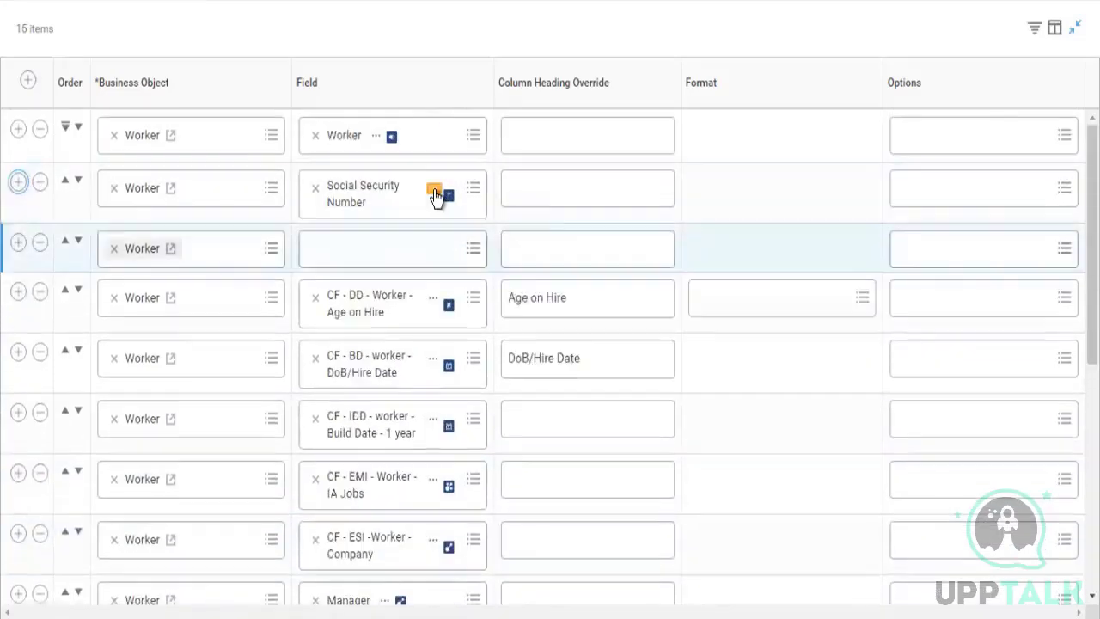
{"action": "right_click", "coordinate": [435, 192]}
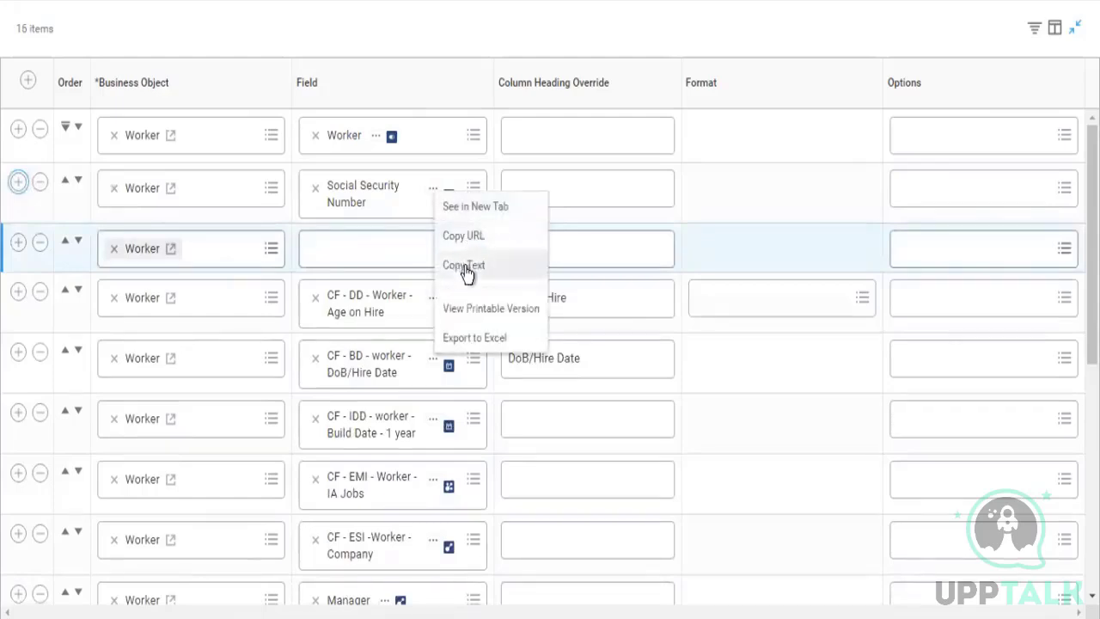
{"action": "left_click", "coordinate": [385, 256]}
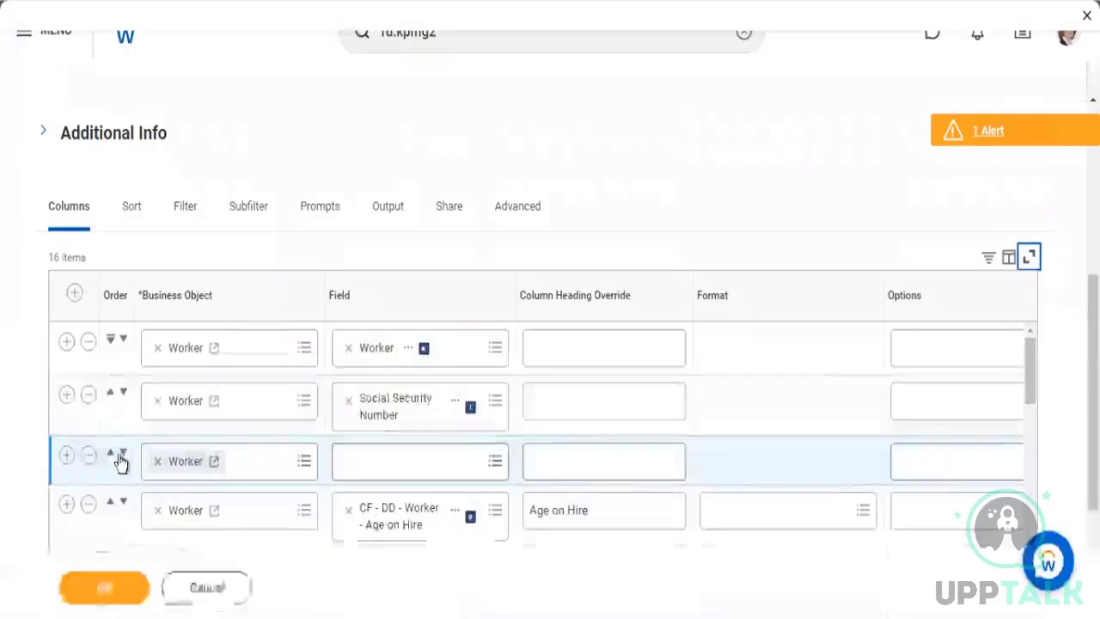
{"action": "scroll", "coordinate": [96, 456], "scroll_direction": "down", "scroll_amount": 1}
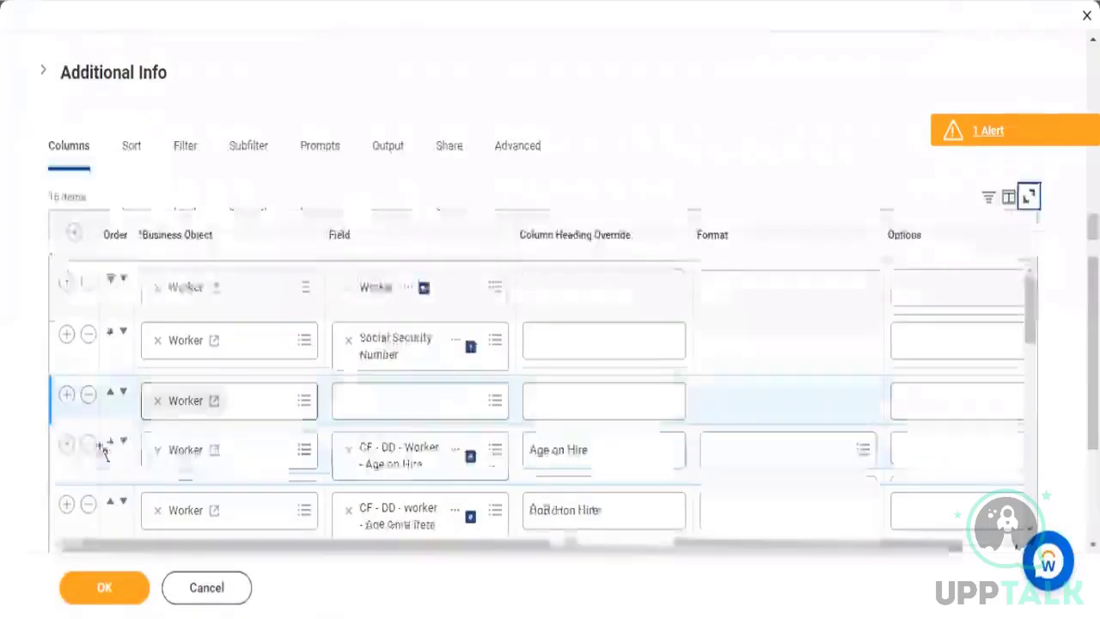
{"action": "left_click", "coordinate": [88, 396]}
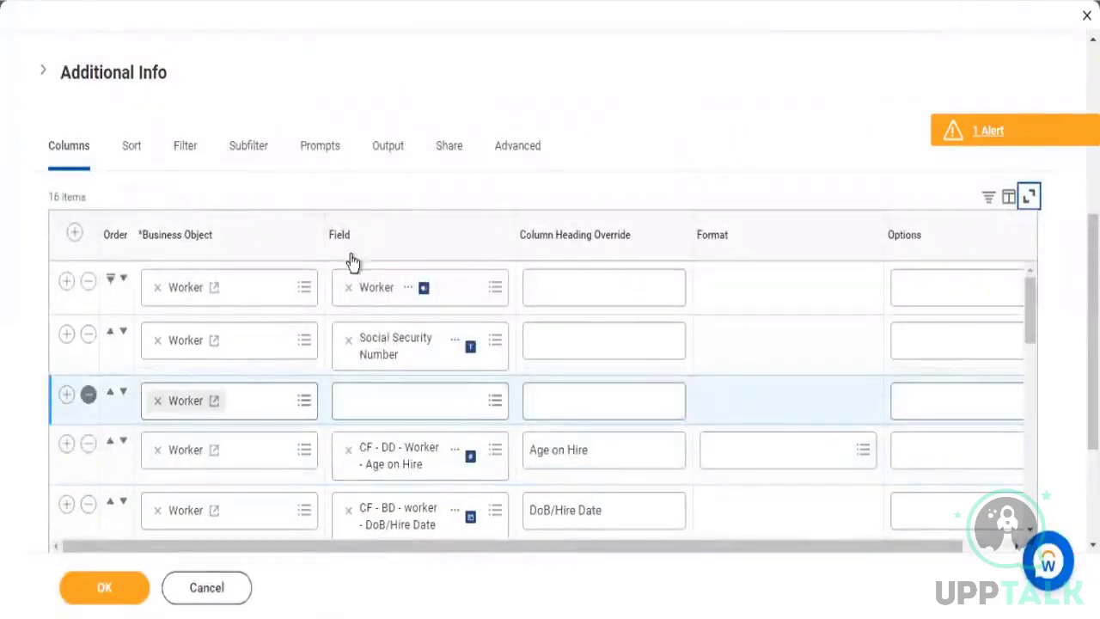
Check the report definition's sharing options and authorized groups, and its sort settings
{"action": "left_click", "coordinate": [448, 153]}
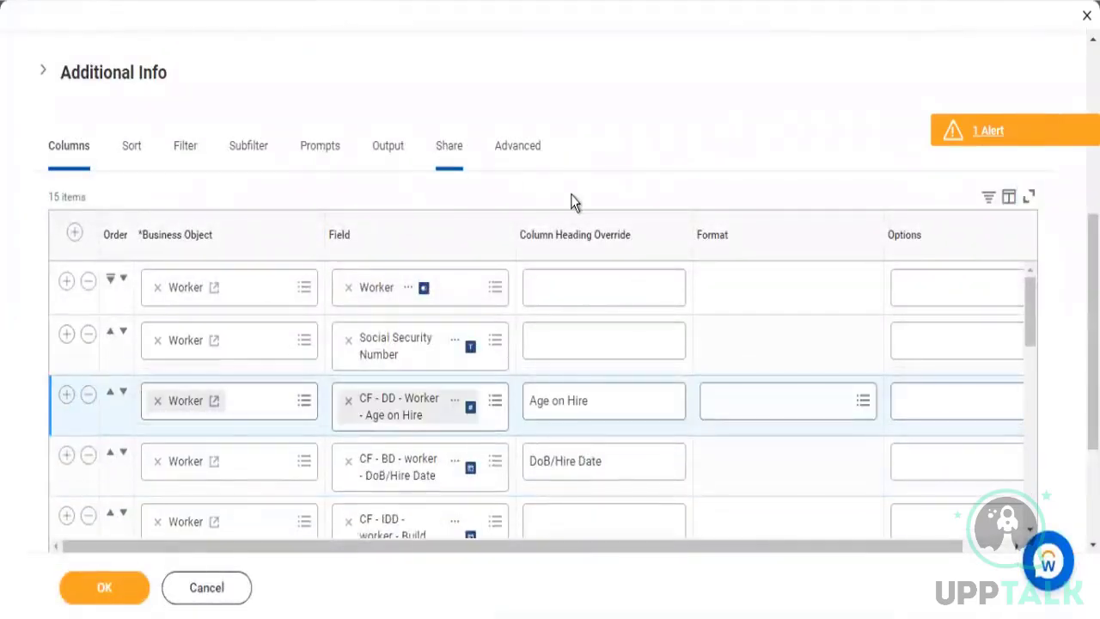
{"action": "scroll", "coordinate": [571, 196], "scroll_direction": "down", "scroll_amount": 3}
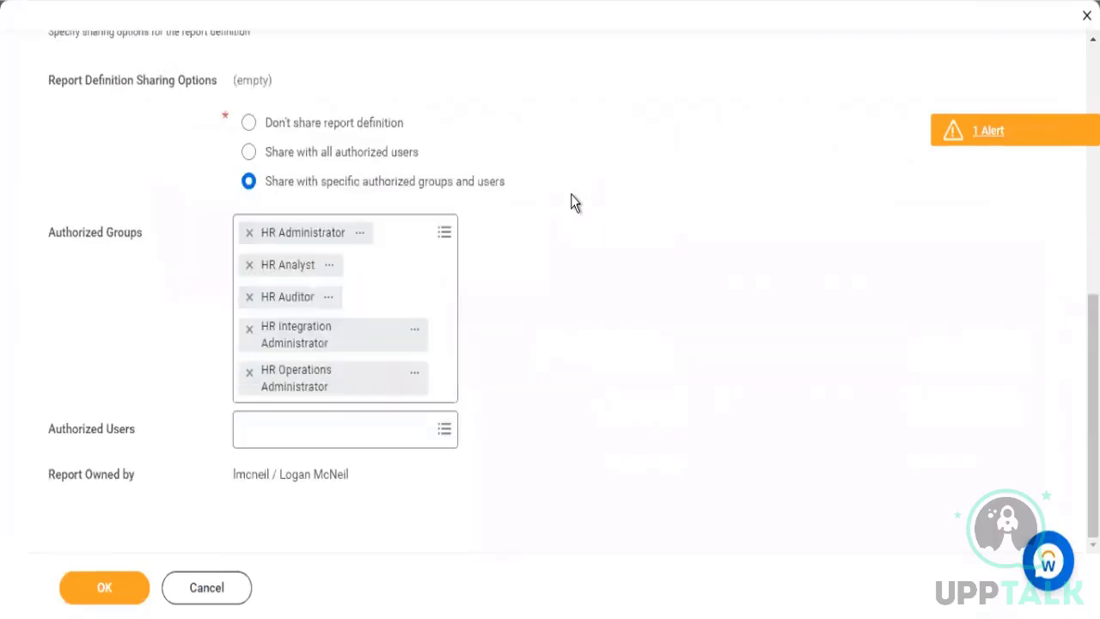
{"action": "scroll", "coordinate": [571, 199], "scroll_direction": "up", "scroll_amount": 5}
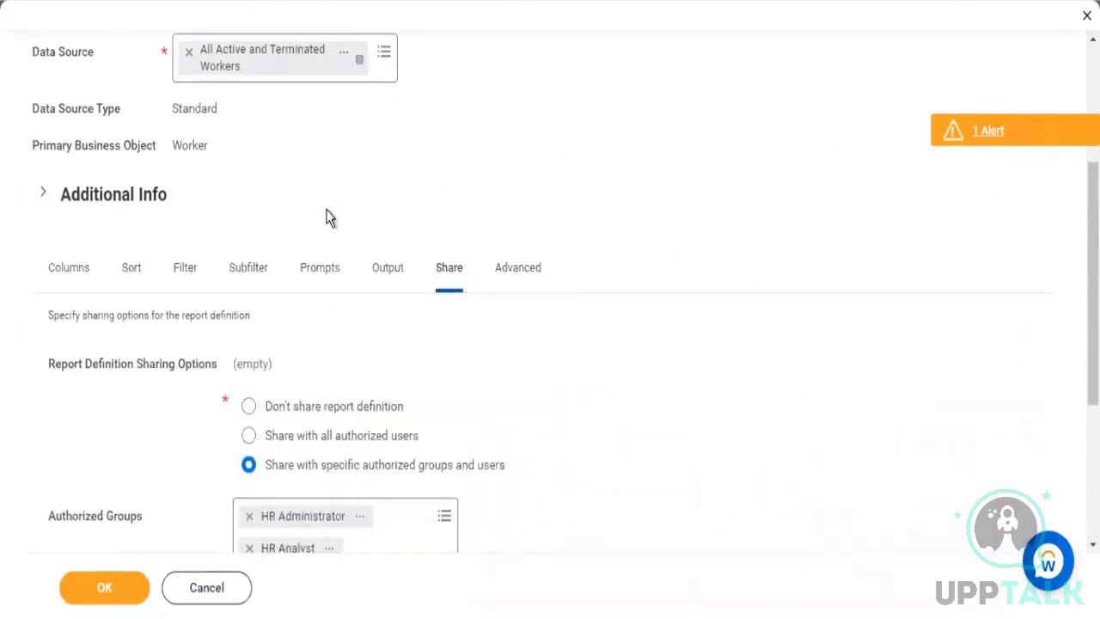
{"action": "left_click", "coordinate": [128, 276]}
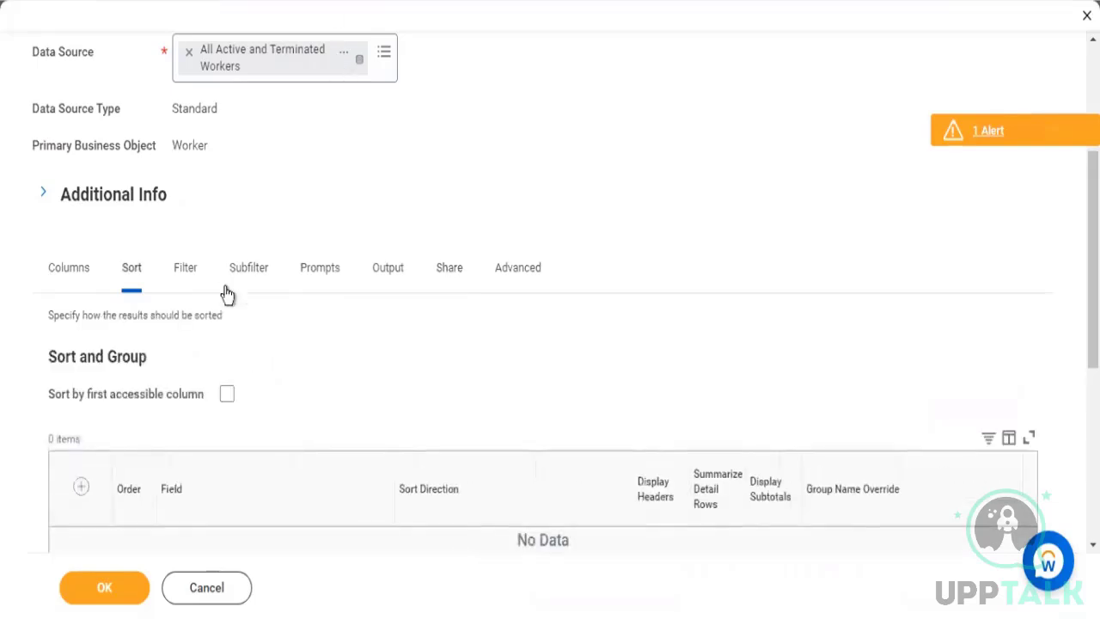
Open the details of the Social Security Number field from the report's columns, and launch the Create Calculated Field task
{"action": "left_click", "coordinate": [76, 273]}
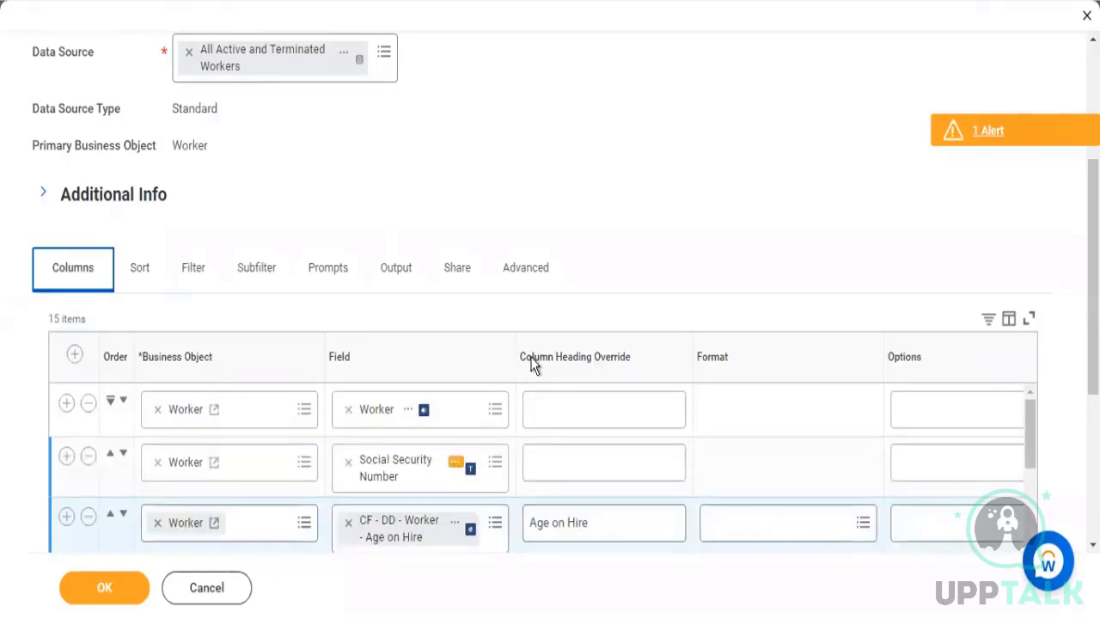
{"action": "left_click", "coordinate": [519, 389]}
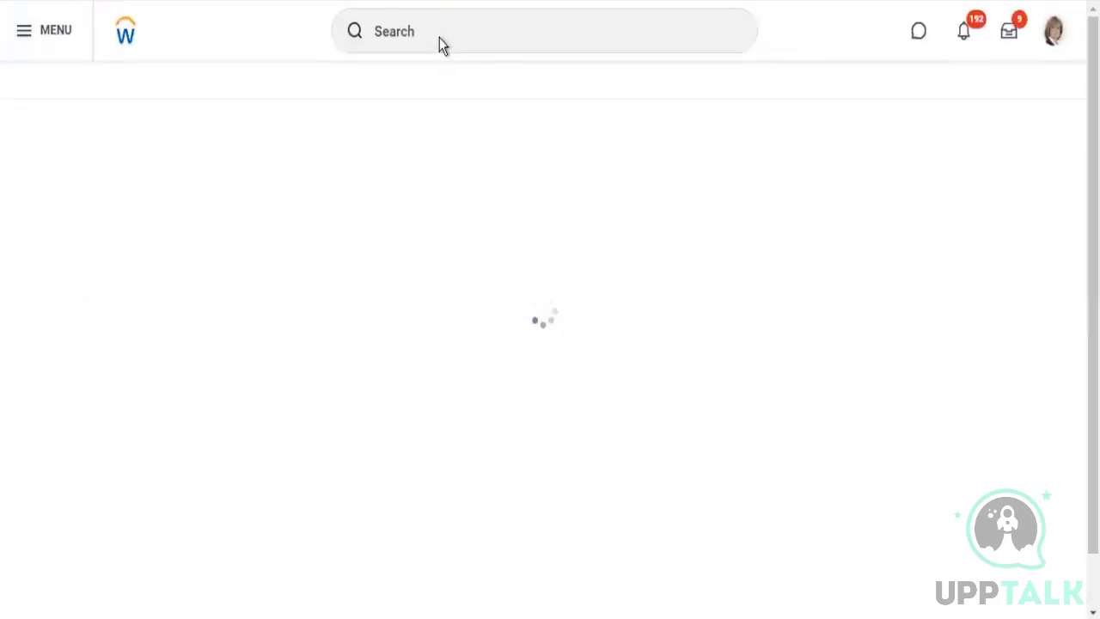
{"action": "left_click", "coordinate": [457, 32]}
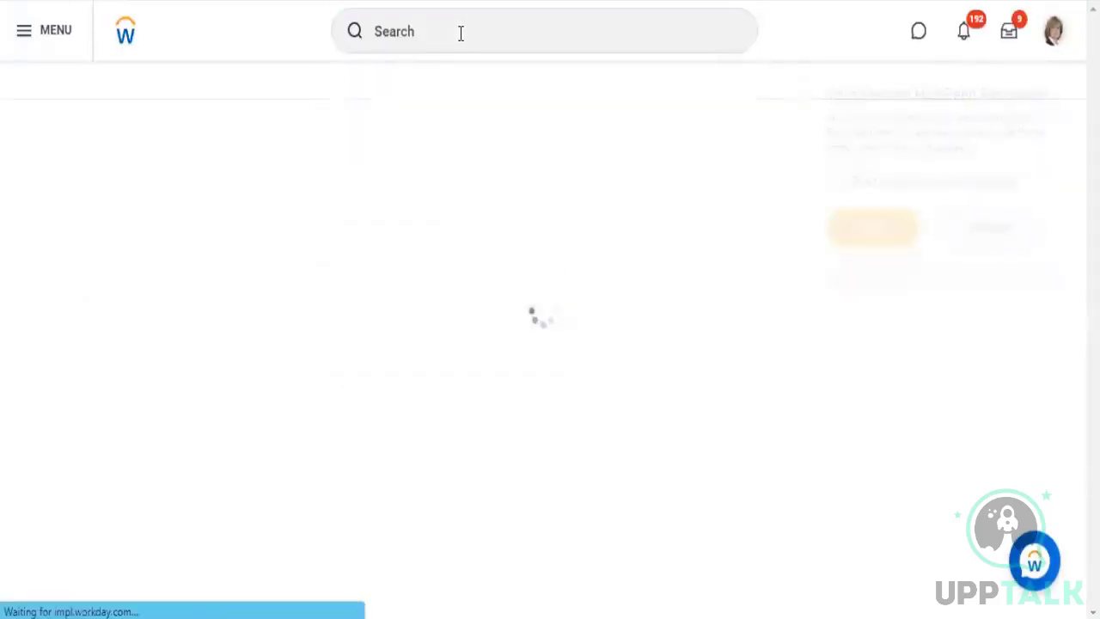
{"action": "left_click", "coordinate": [460, 32]}
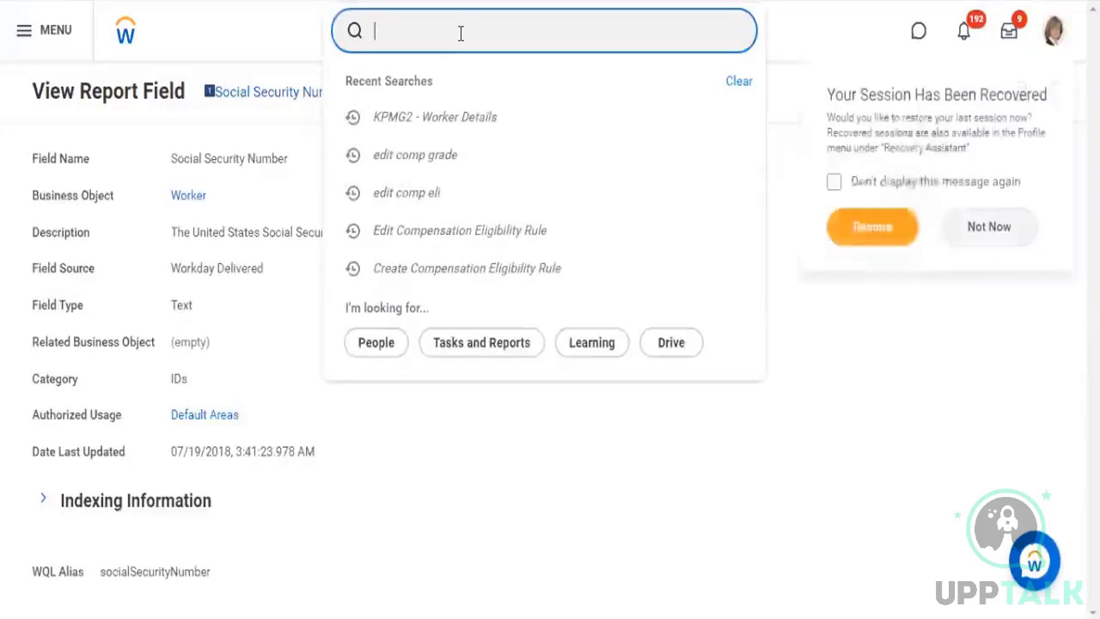
{"action": "type", "text": "create"}
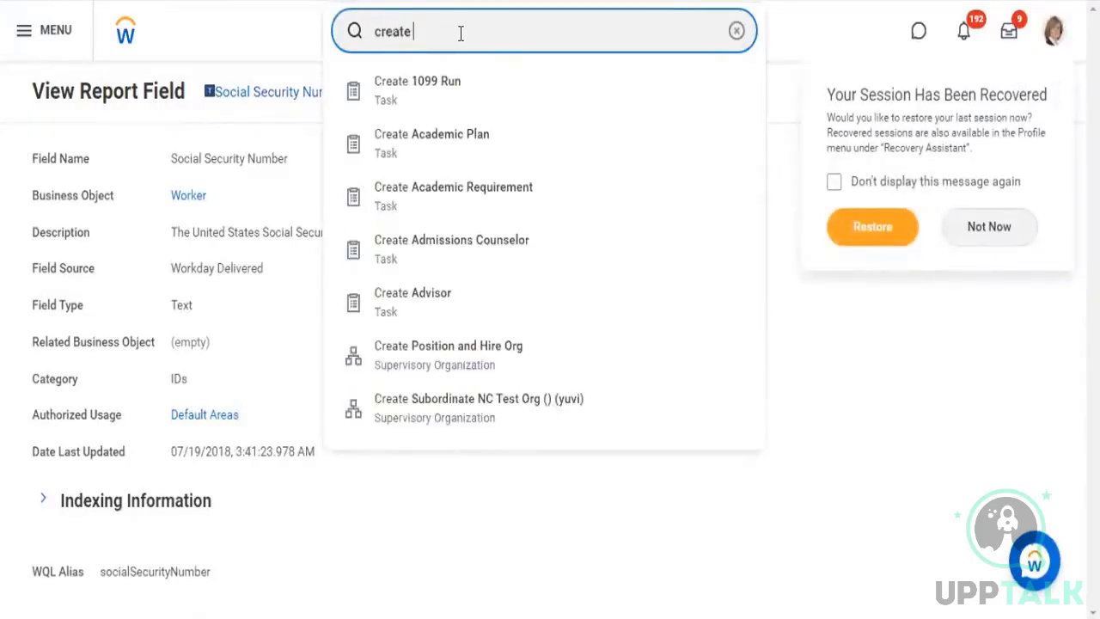
{"action": "type", "text": " cal"}
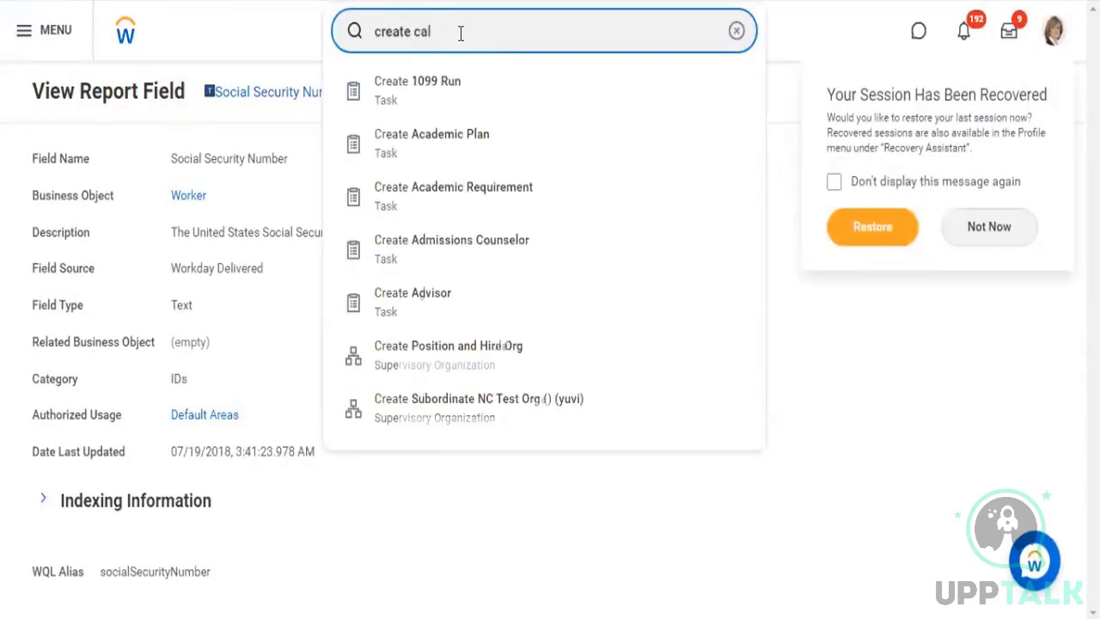
{"action": "type", "text": "c fi"}
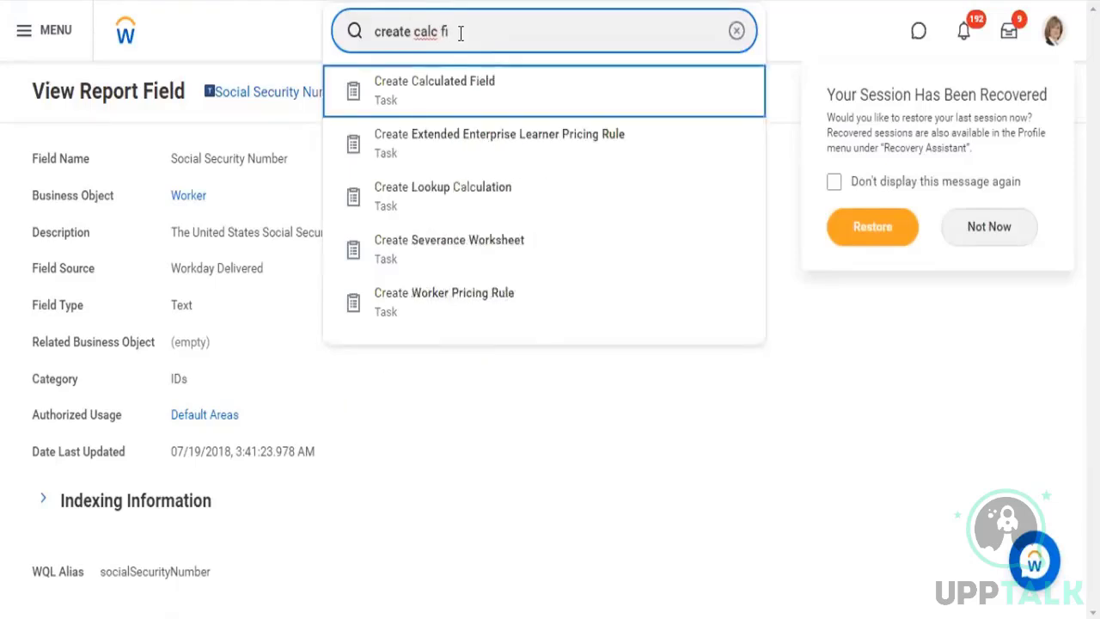
{"action": "key", "text": "Return"}
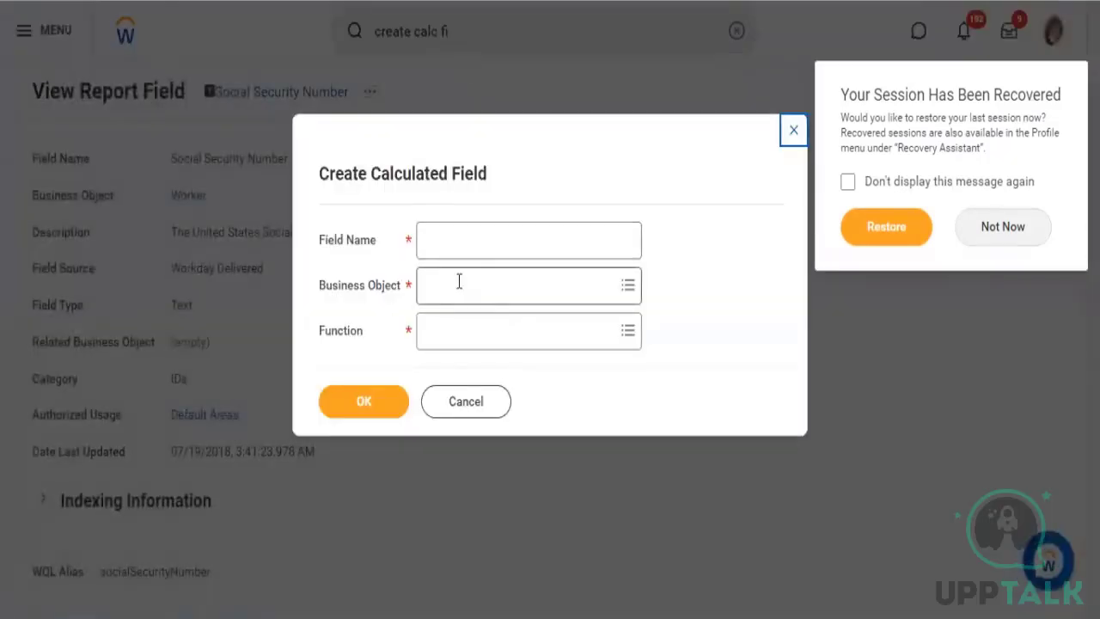
Set the new calculated field's business object to Worker and its function to Substring Text
{"action": "key", "text": "Tab"}
{"action": "key", "text": "Tab"}
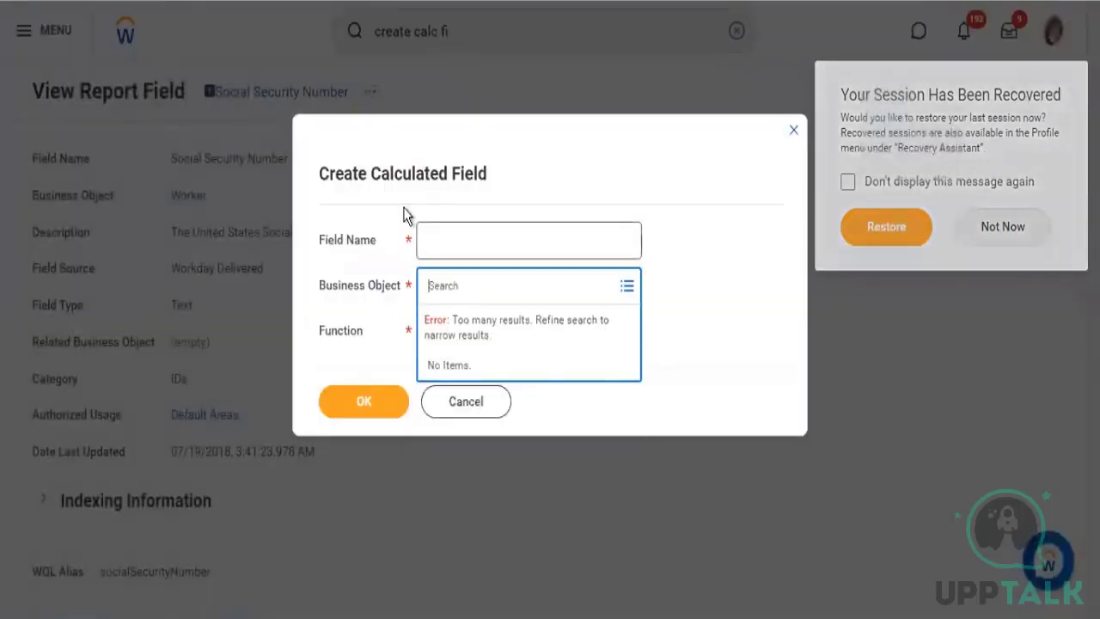
{"action": "type", "text": "worker"}
{"action": "key", "text": "Return"}
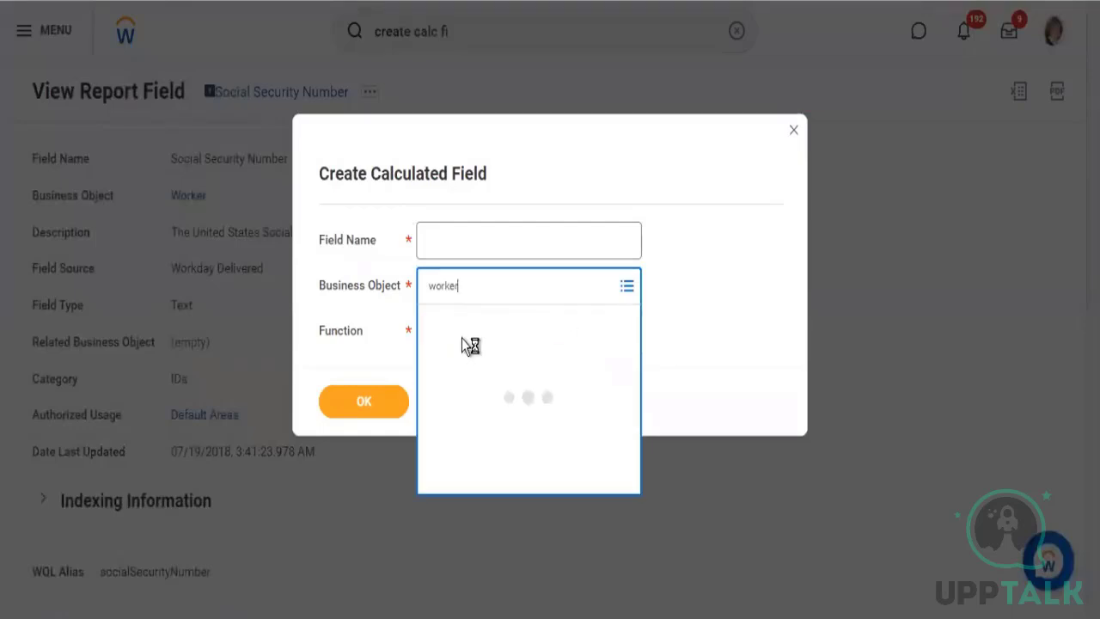
{"action": "left_click", "coordinate": [468, 357]}
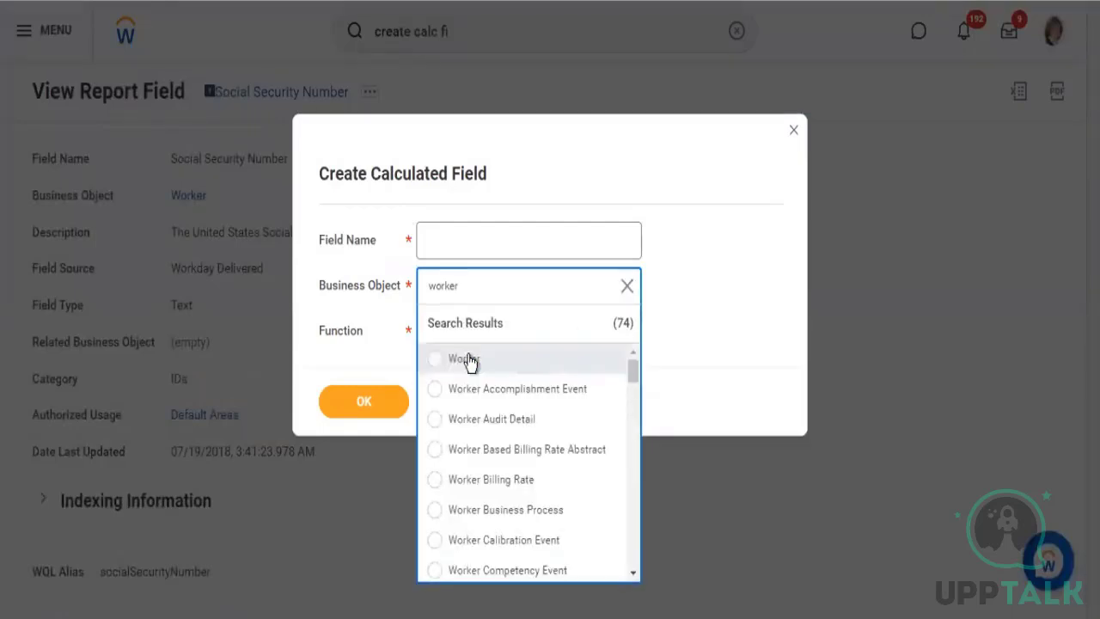
{"action": "left_click", "coordinate": [438, 349]}
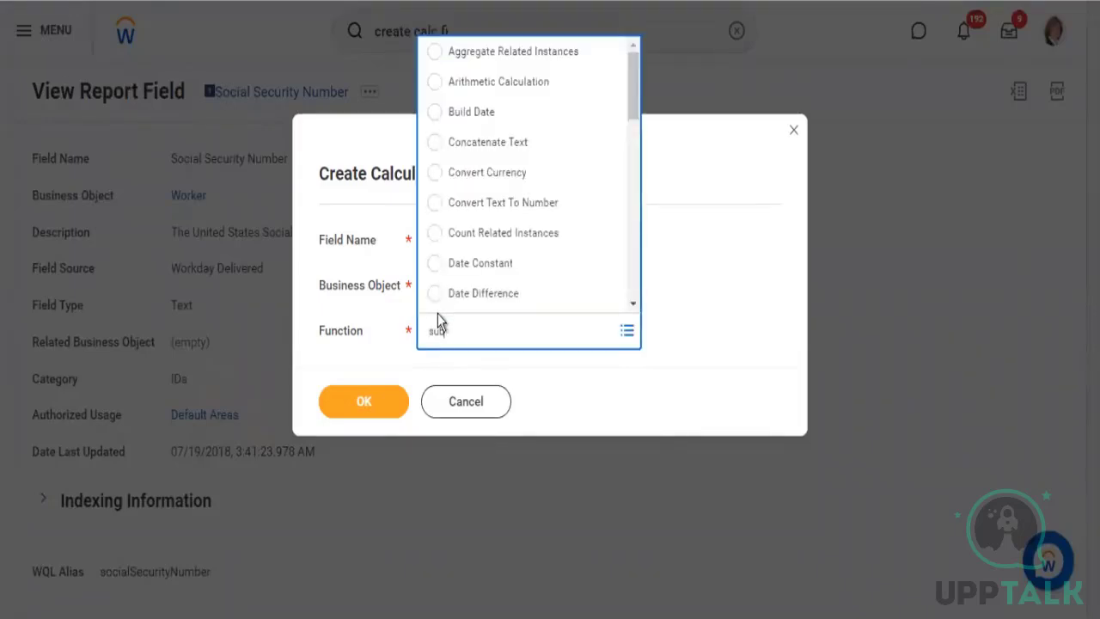
{"action": "type", "text": "sub"}
{"action": "key", "text": "Return"}
{"action": "left_click", "coordinate": [750, 252]}
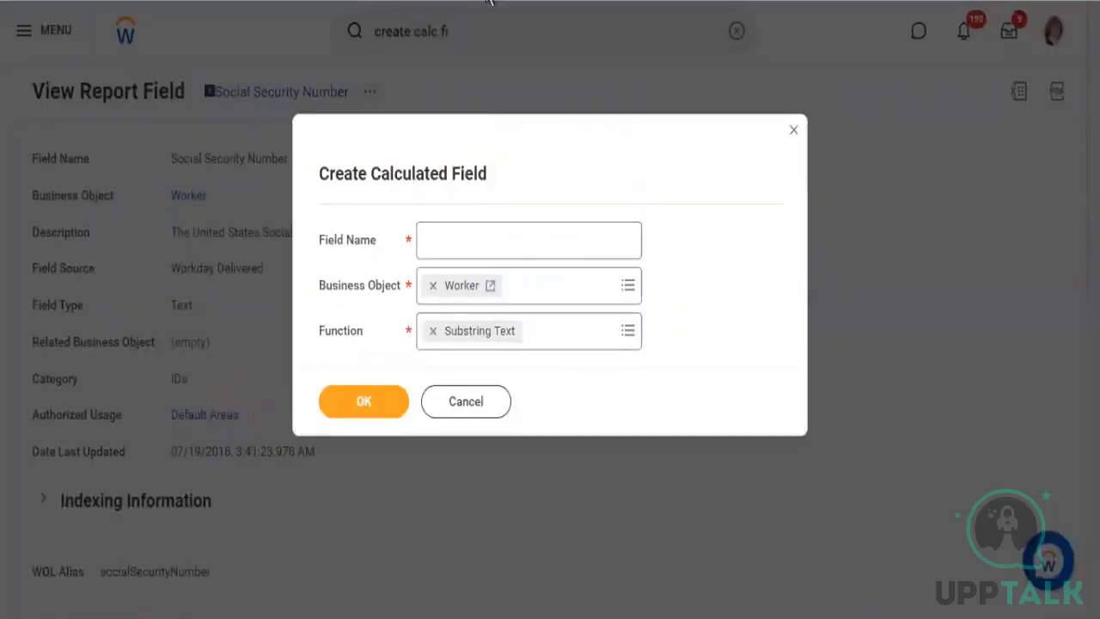
Name the calculated field Substring SSN and proceed to its calculation settings
{"action": "left_click", "coordinate": [477, 238]}
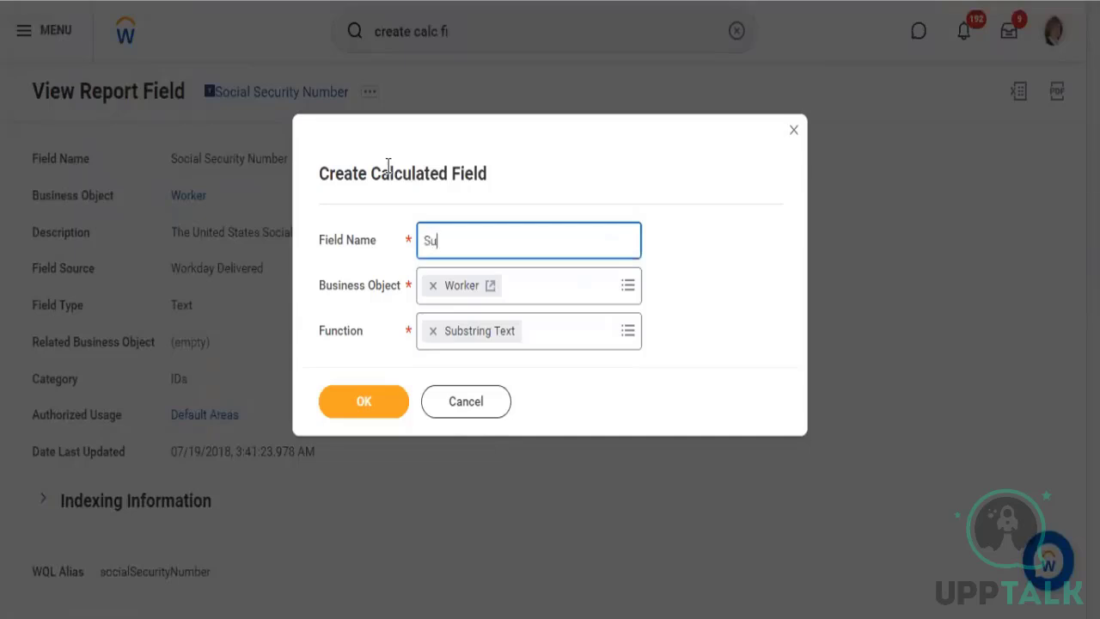
{"action": "type", "text": "Substring SSN"}
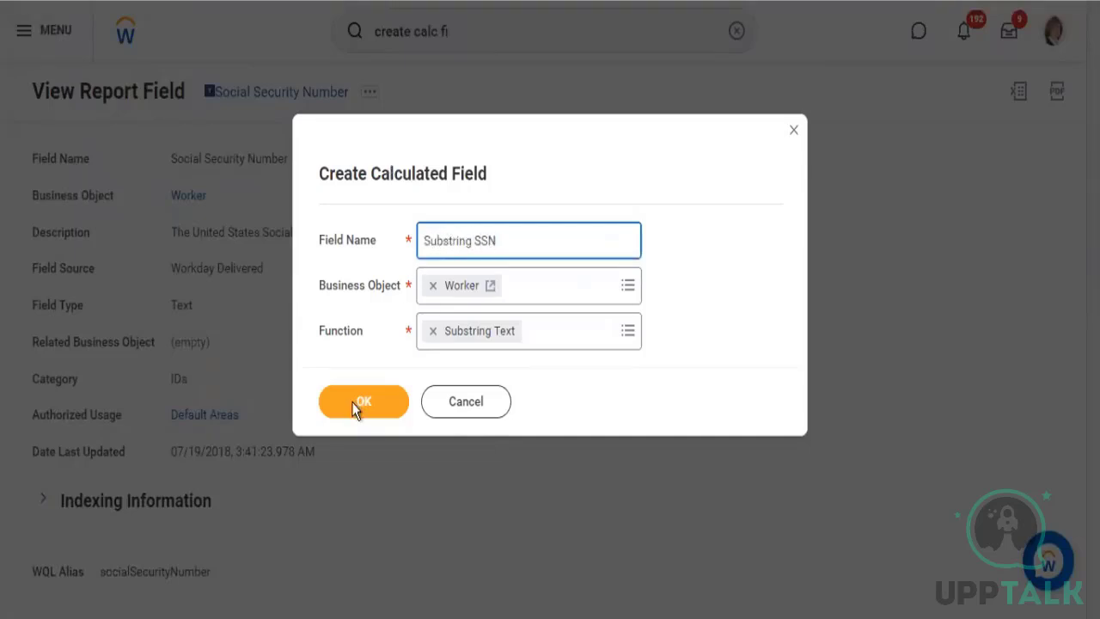
{"action": "key", "text": "Return"}
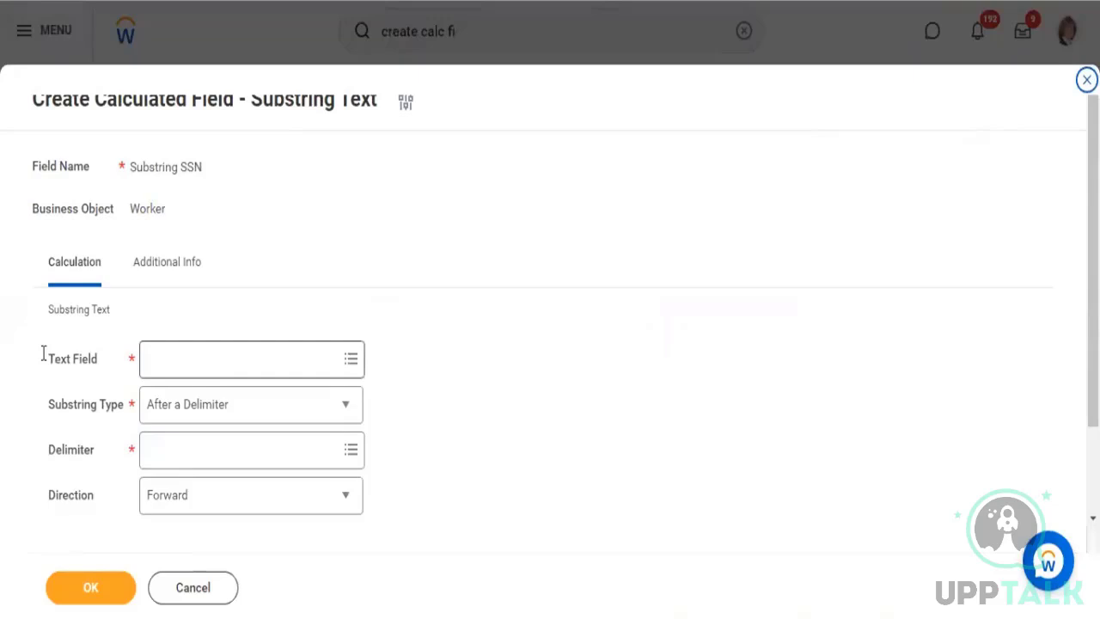
Choose Social Security Number as the text field for the substring calculation
{"action": "left_click", "coordinate": [45, 357]}
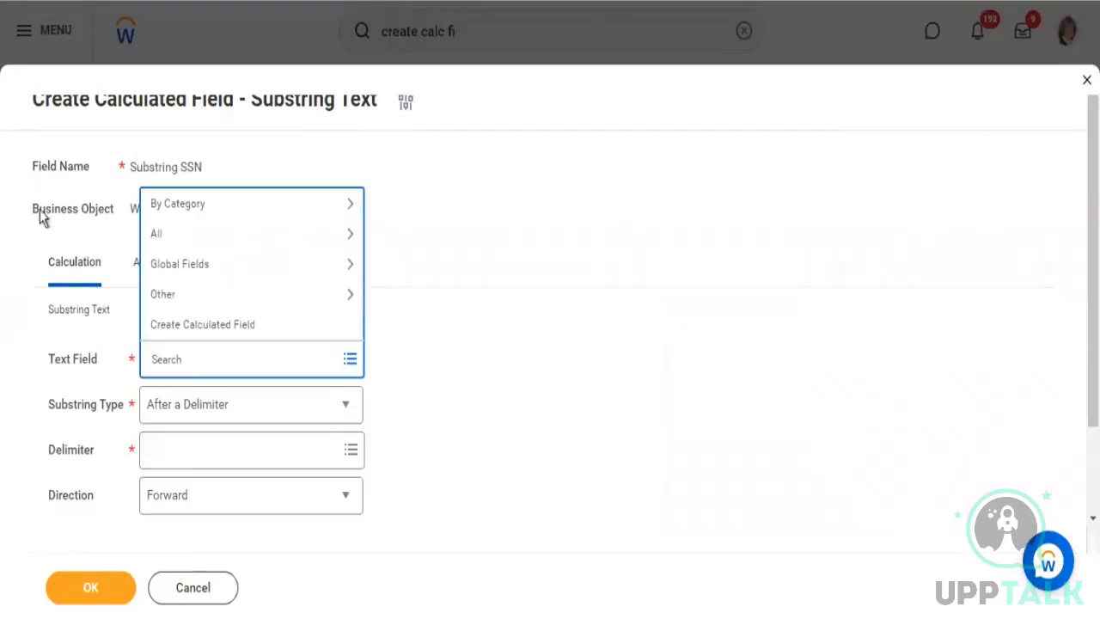
{"action": "type", "text": "Social Security Number"}
{"action": "key", "text": "Return"}
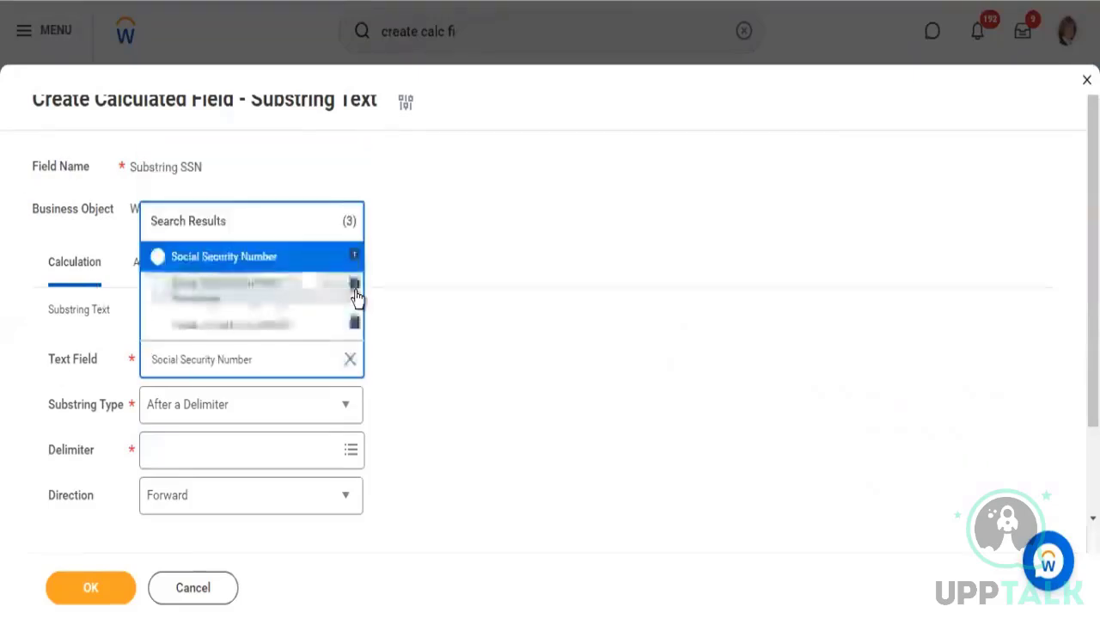
{"action": "key", "text": "Return"}
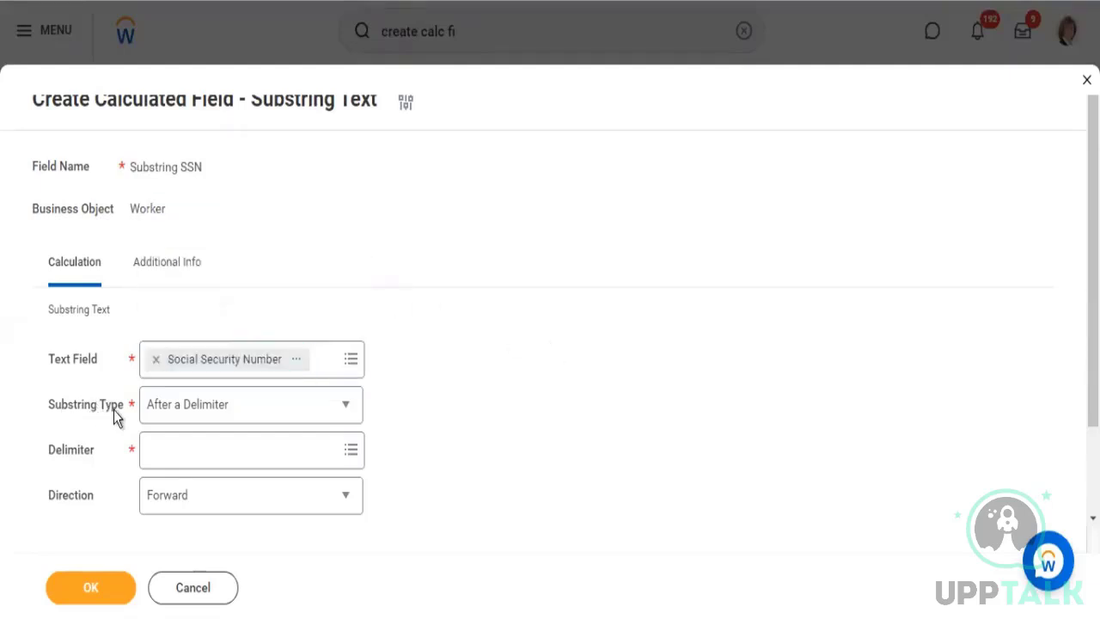
Switch to the Notepad document, add the sample text abc(adadfk) below the list, and highlight the characters inside the parentheses
{"action": "left_click_drag", "start_coordinate": [60, 404], "coordinate": [120, 406]}
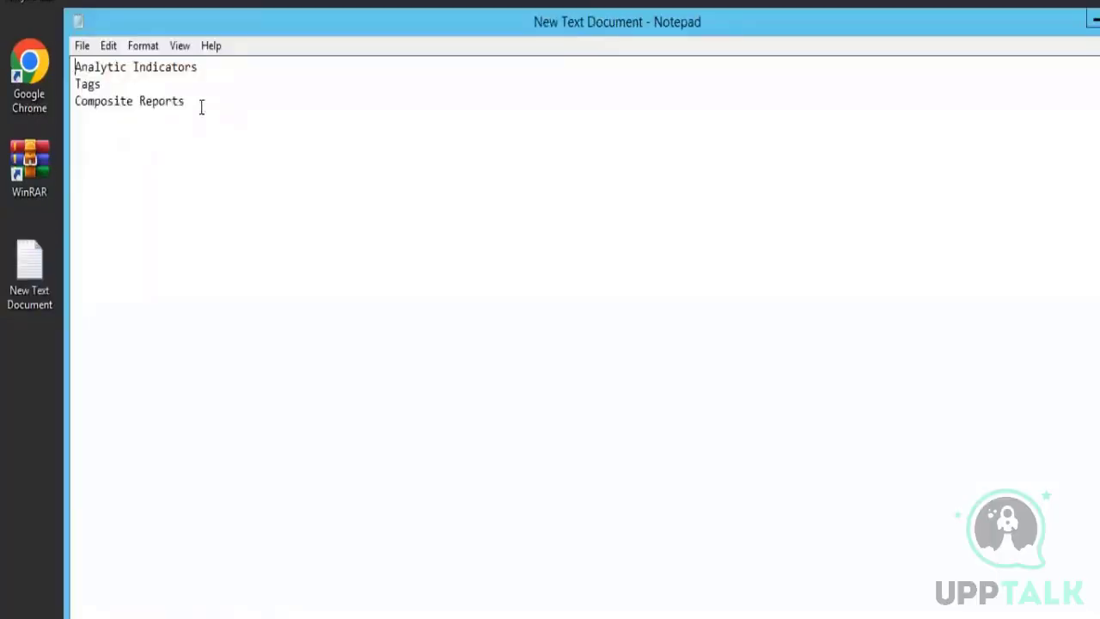
{"action": "left_click", "coordinate": [258, 188]}
{"action": "type", "text": "abc(adadfk"}
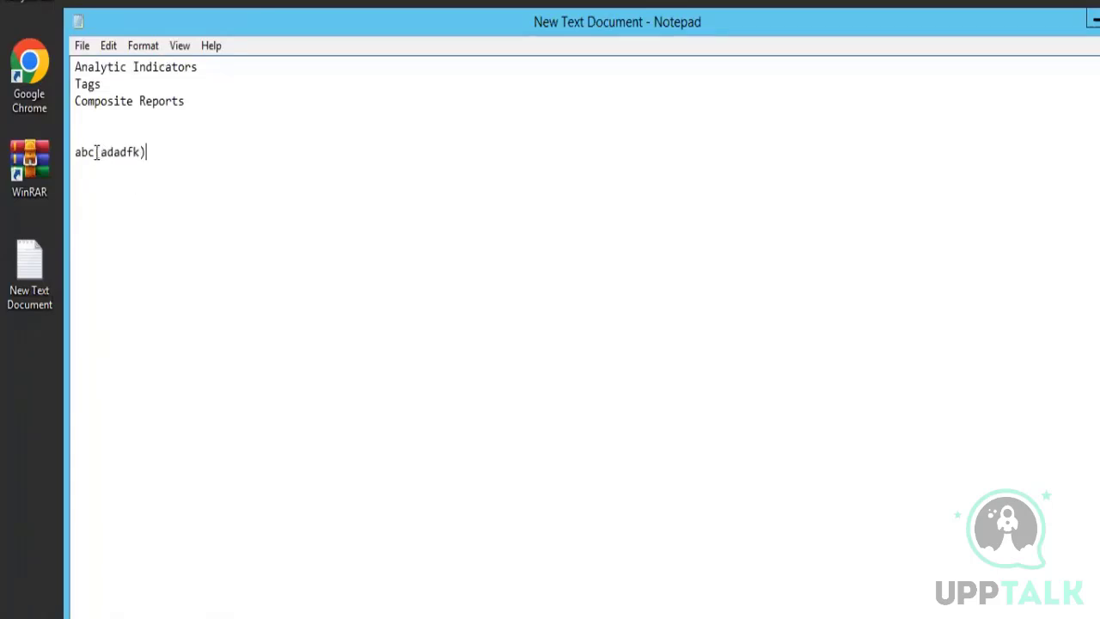
{"action": "left_click_drag", "start_coordinate": [107, 154], "coordinate": [137, 153]}
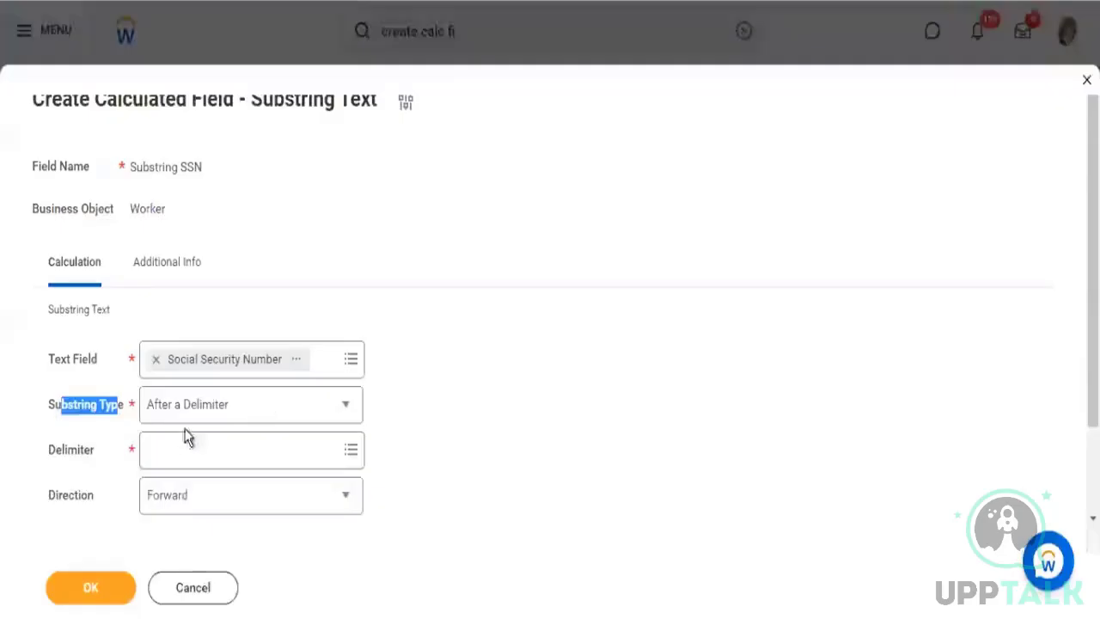
Return to the calculated field in Workday and set the delimiter to the opening parenthesis from the global text fields
{"action": "left_click_drag", "start_coordinate": [69, 418], "coordinate": [69, 415]}
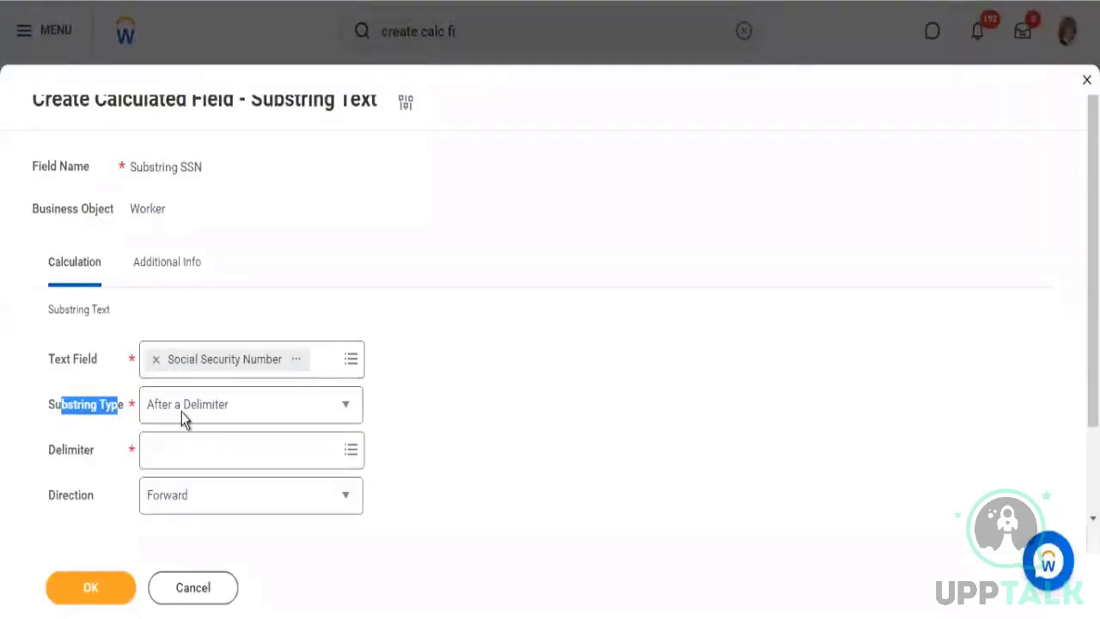
{"action": "left_click", "coordinate": [187, 443]}
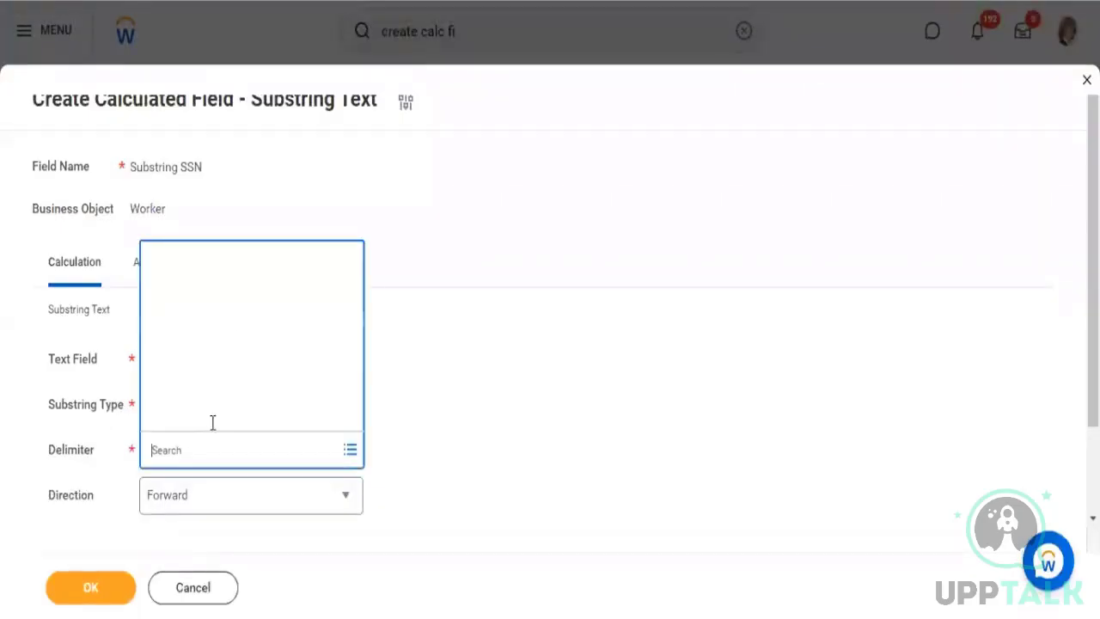
{"action": "left_click", "coordinate": [236, 361]}
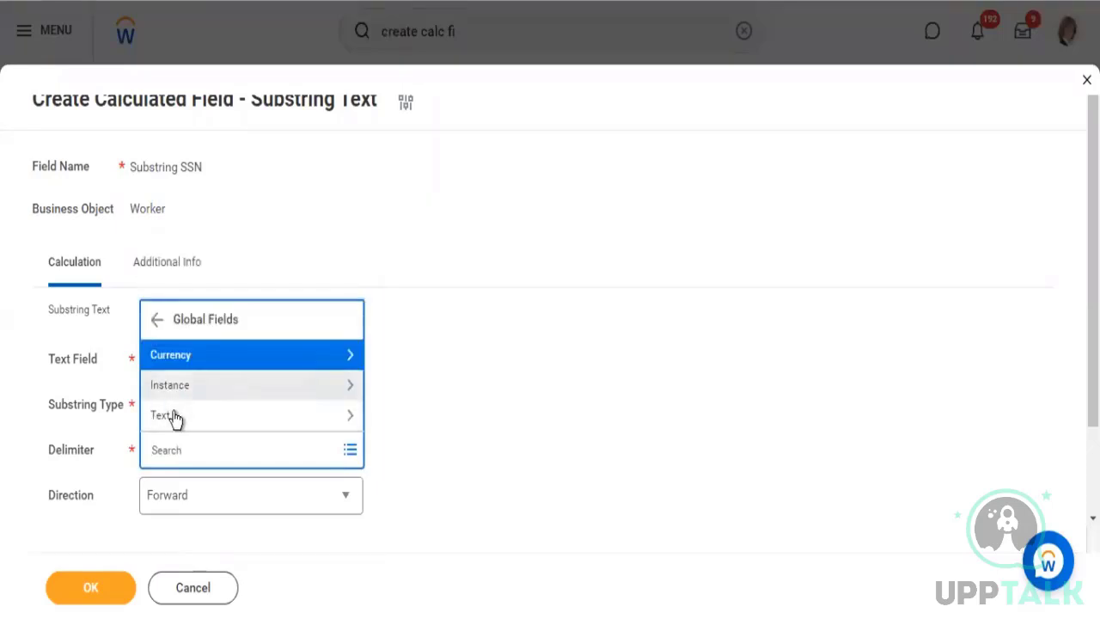
{"action": "left_click", "coordinate": [222, 387]}
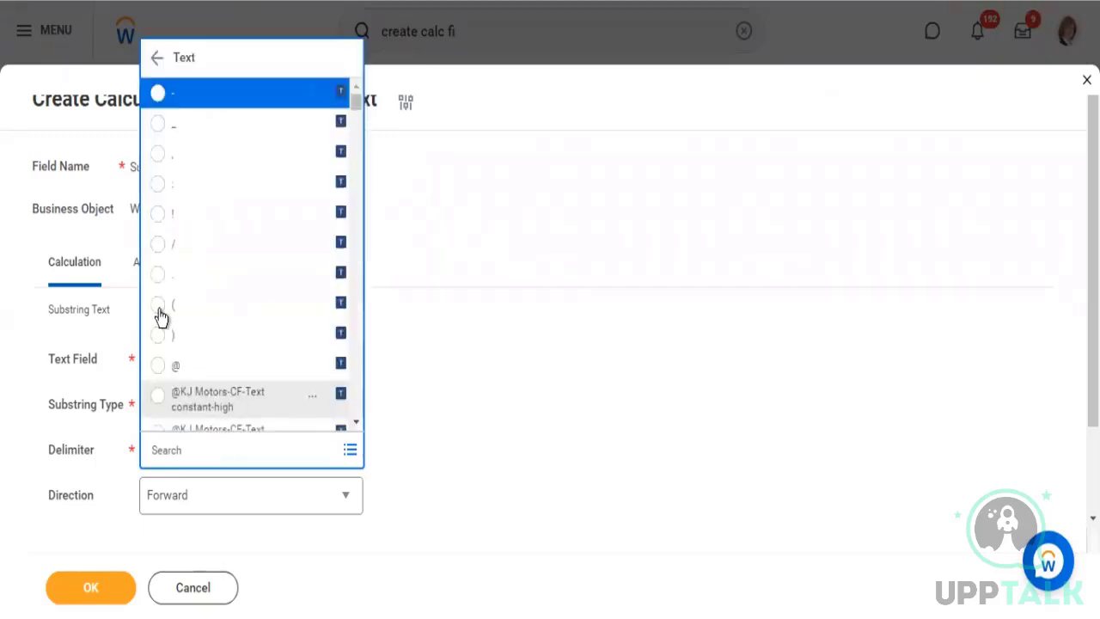
{"action": "left_click", "coordinate": [196, 304]}
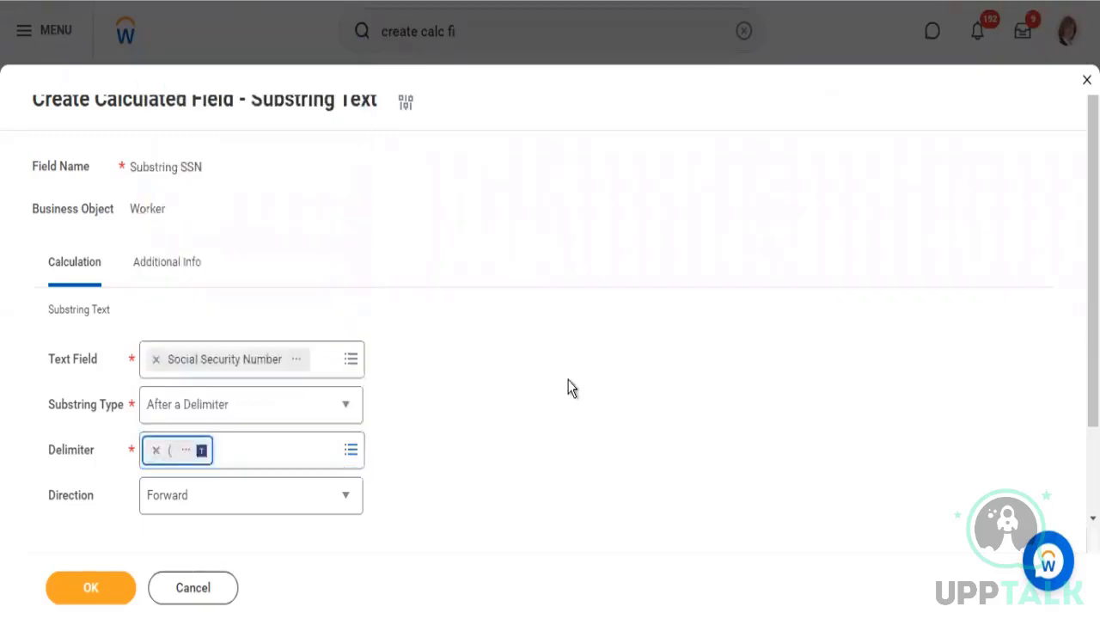
Examine the opening parenthesis in the Notepad sample text and the characters before and after it against the delimiter setting
{"action": "key", "text": "alt+Tab"}
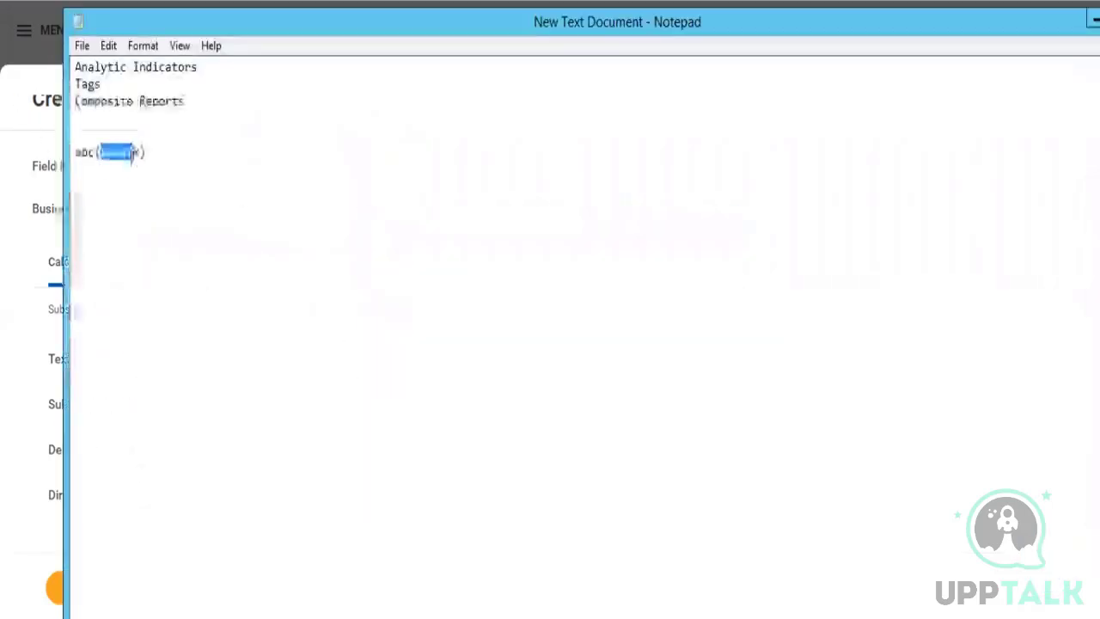
{"action": "left_click", "coordinate": [100, 151]}
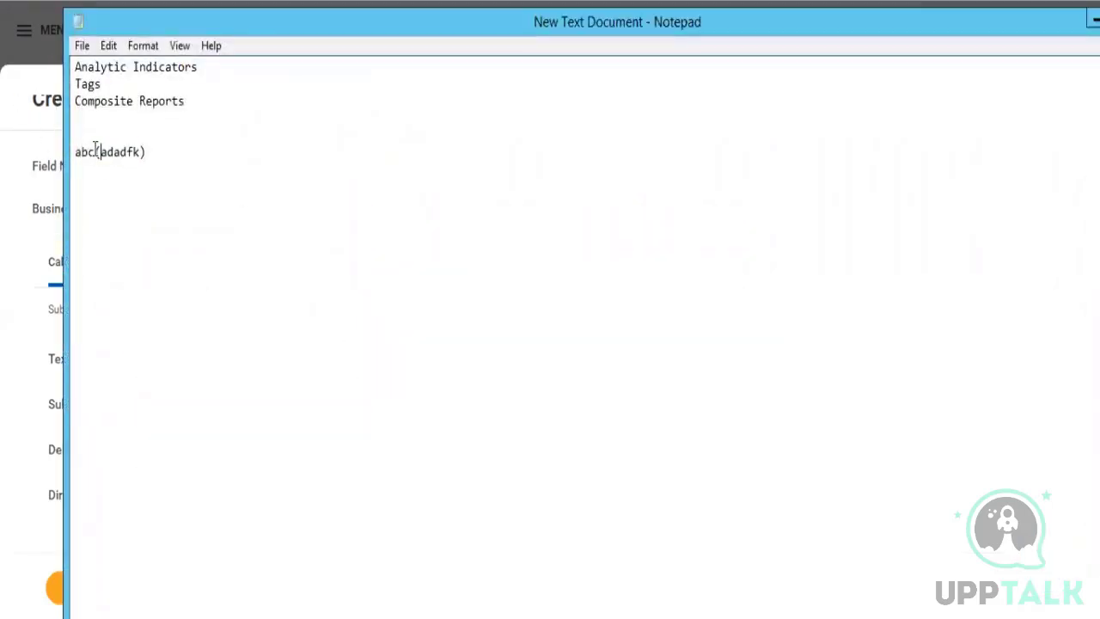
{"action": "key", "text": "alt+Tab"}
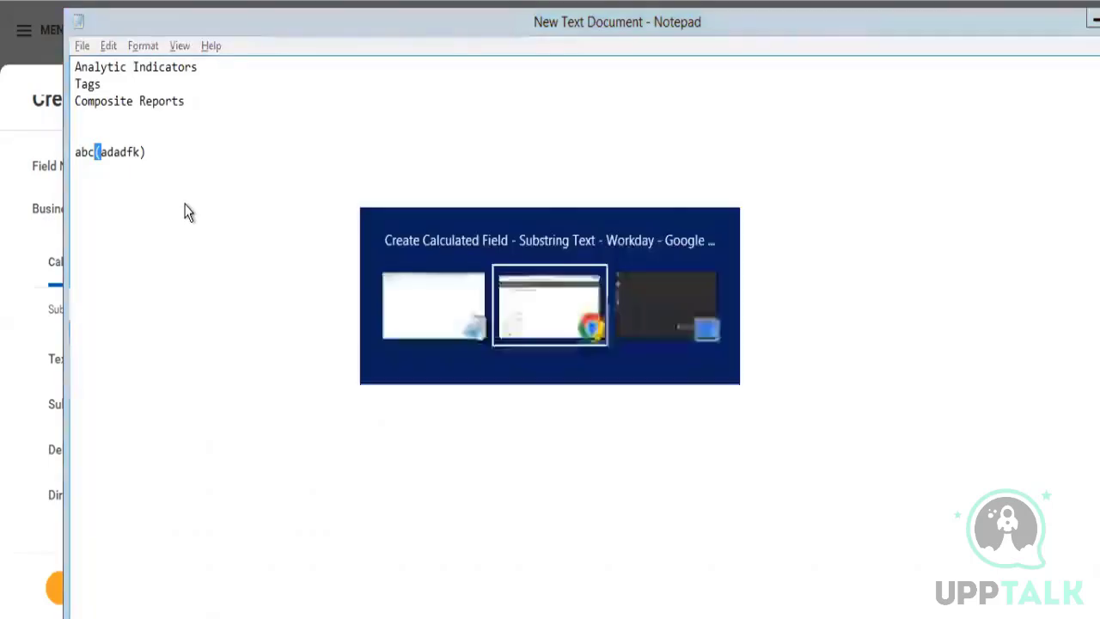
{"action": "key", "text": "alt+Tab"}
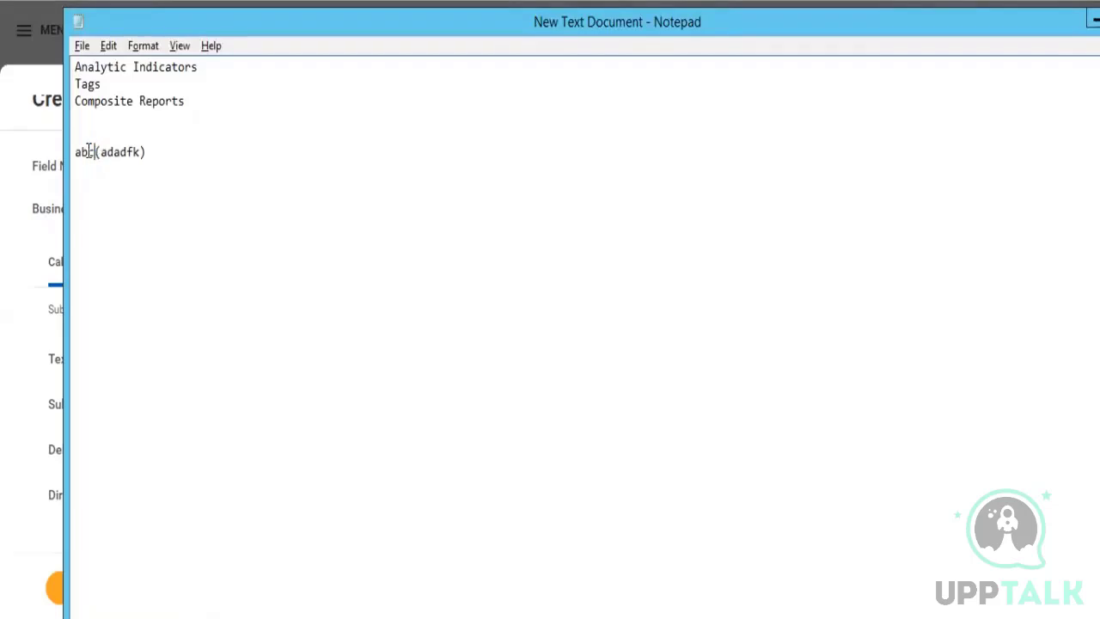
{"action": "left_click_drag", "start_coordinate": [76, 151], "coordinate": [95, 152]}
{"action": "left_click", "coordinate": [94, 152]}
{"action": "key", "text": "shift+Right"}
{"action": "key", "text": "alt"}
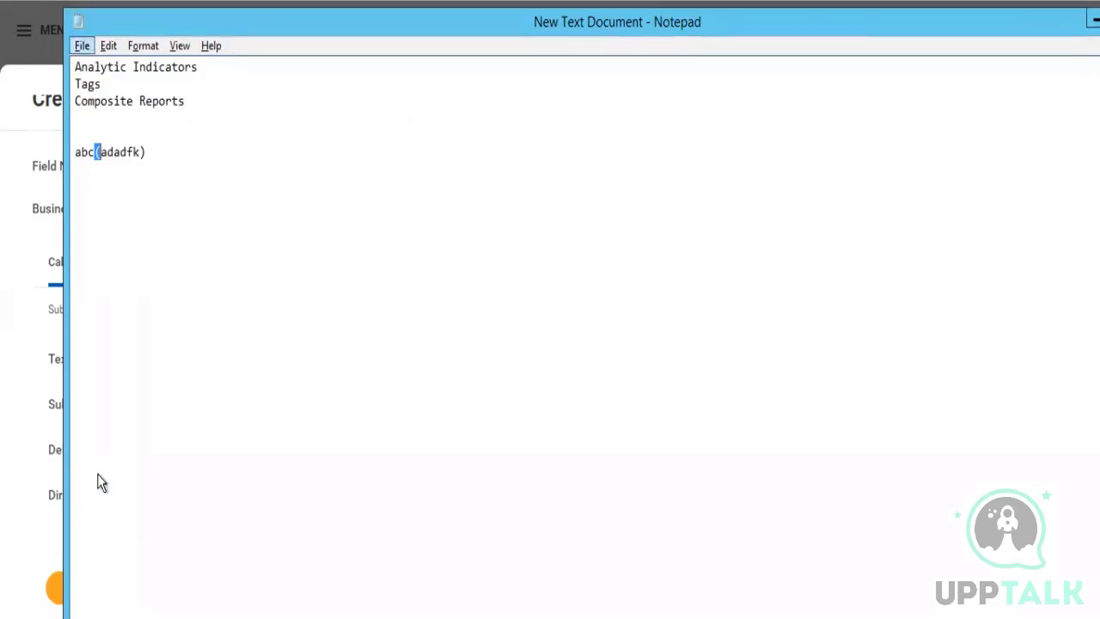
Examine the direction options in the calculated field, comparing them with the text inside the parentheses of the Notepad sample
{"action": "key", "text": "alt+Tab"}
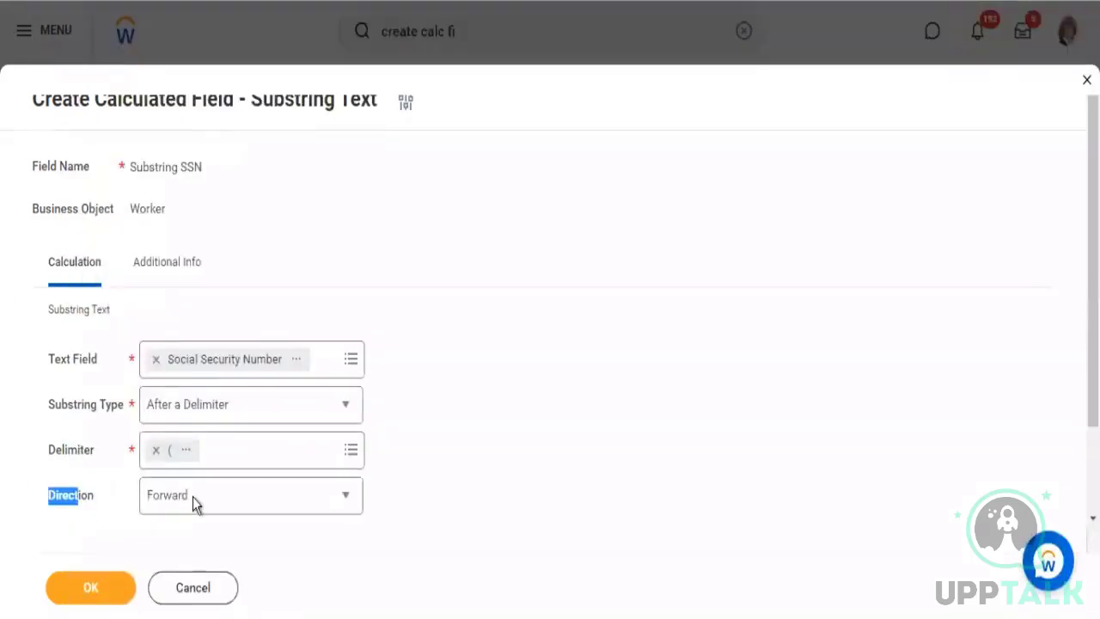
{"action": "left_click", "coordinate": [344, 497]}
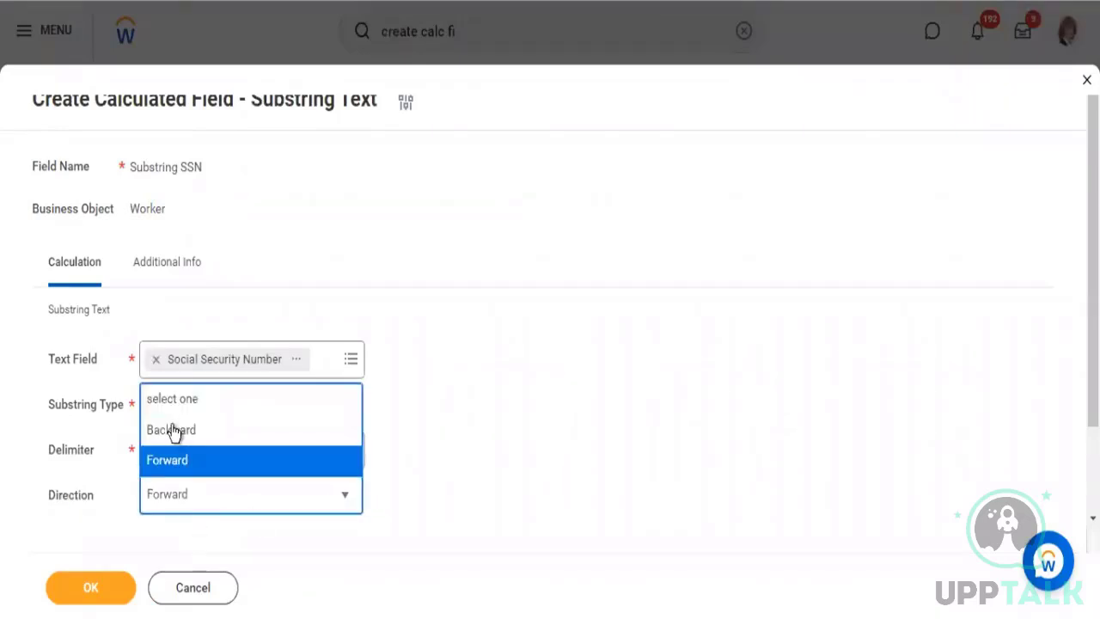
{"action": "left_click", "coordinate": [487, 391]}
{"action": "key", "text": "alt+Tab"}
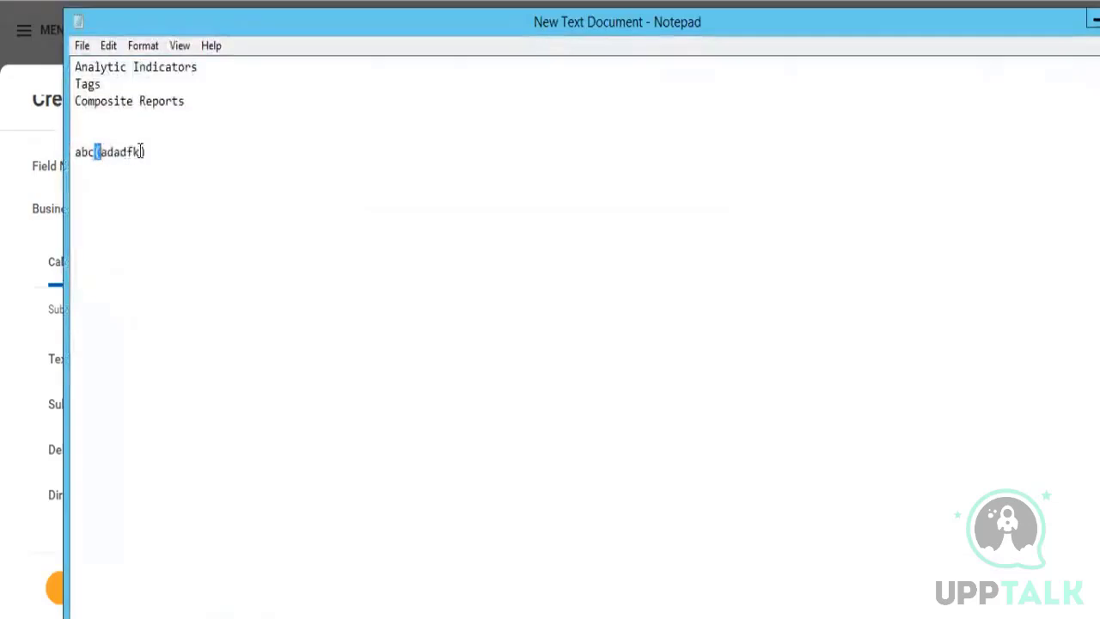
{"action": "left_click_drag", "start_coordinate": [140, 152], "coordinate": [106, 150]}
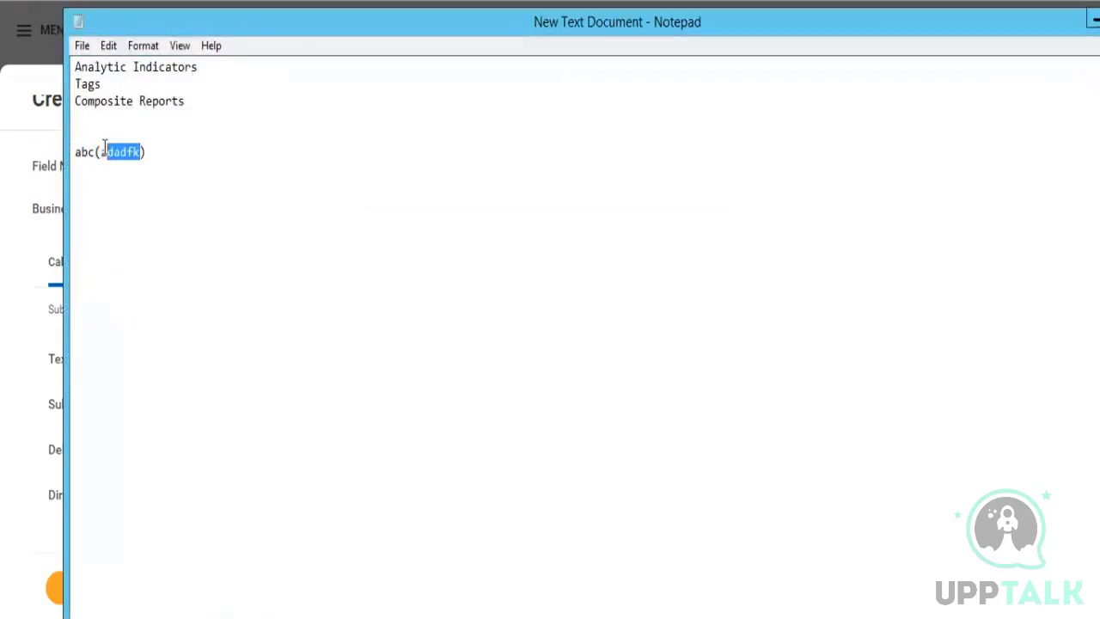
{"action": "key", "text": "alt+Tab"}
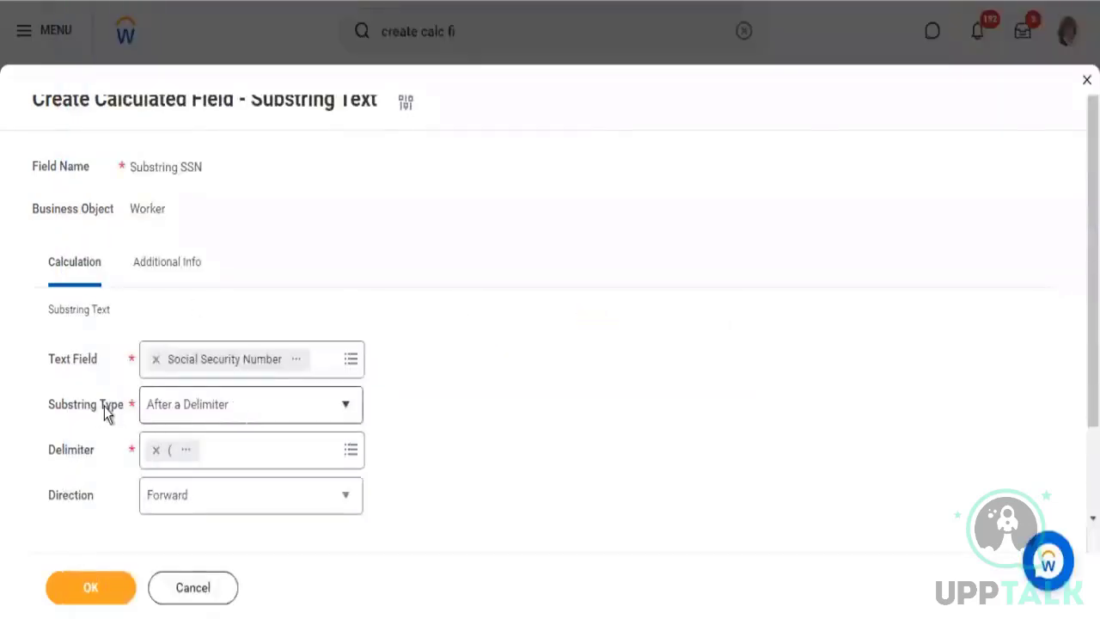
Try the Between two Delimiters substring type and examine its Start Delimiter and End Delimiter fields
{"action": "left_click", "coordinate": [346, 406]}
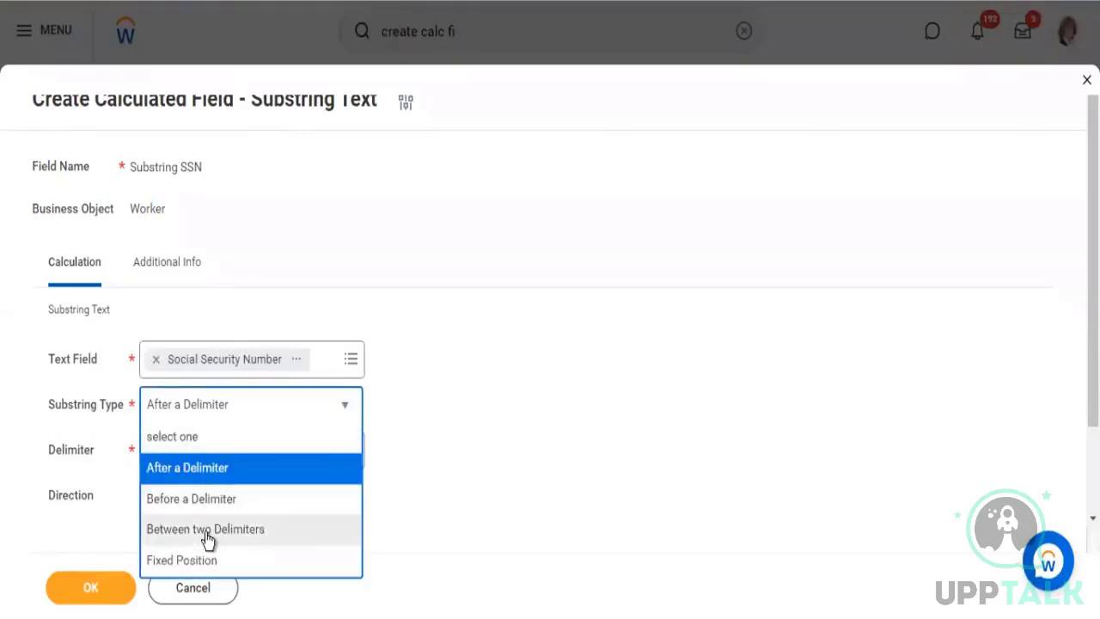
{"action": "left_click", "coordinate": [206, 537]}
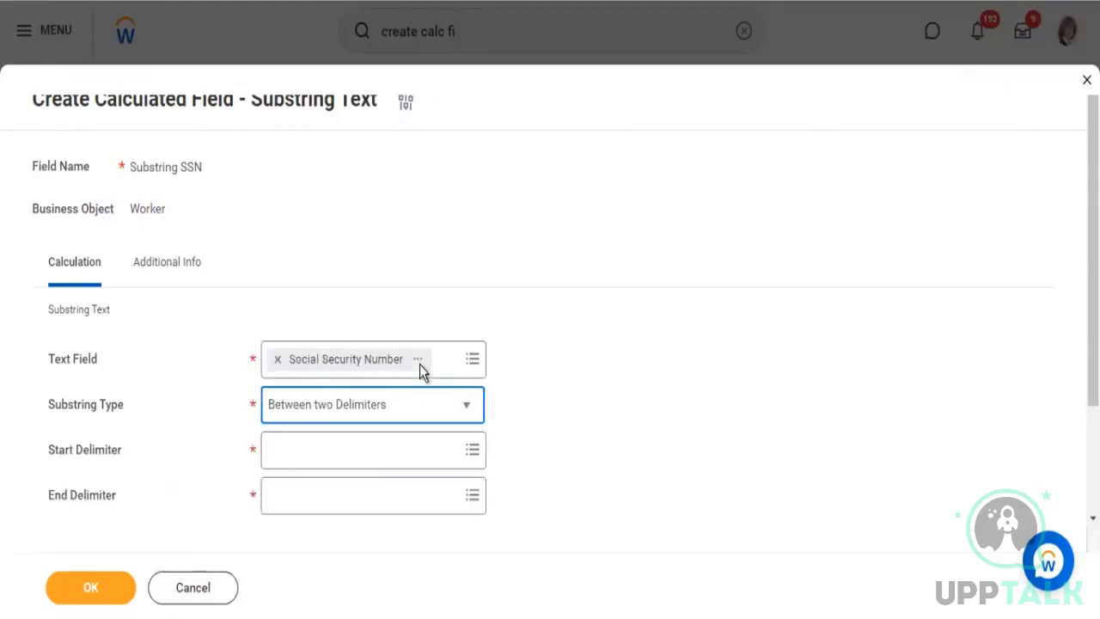
{"action": "left_click", "coordinate": [317, 445]}
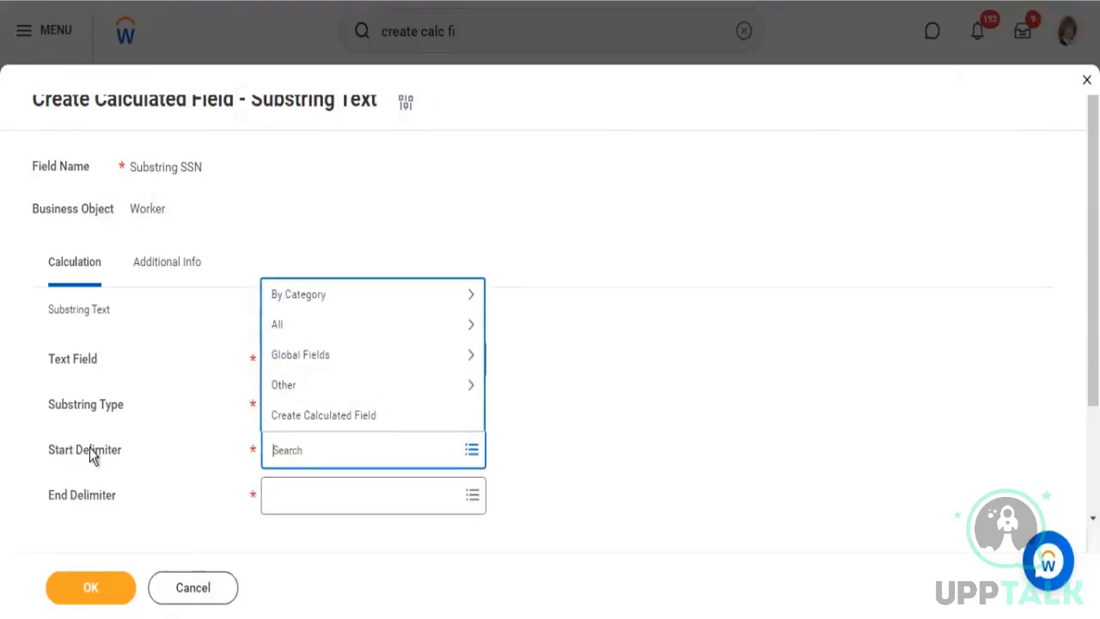
{"action": "left_click_drag", "start_coordinate": [65, 450], "coordinate": [90, 451]}
{"action": "left_click_drag", "start_coordinate": [102, 501], "coordinate": [68, 497]}
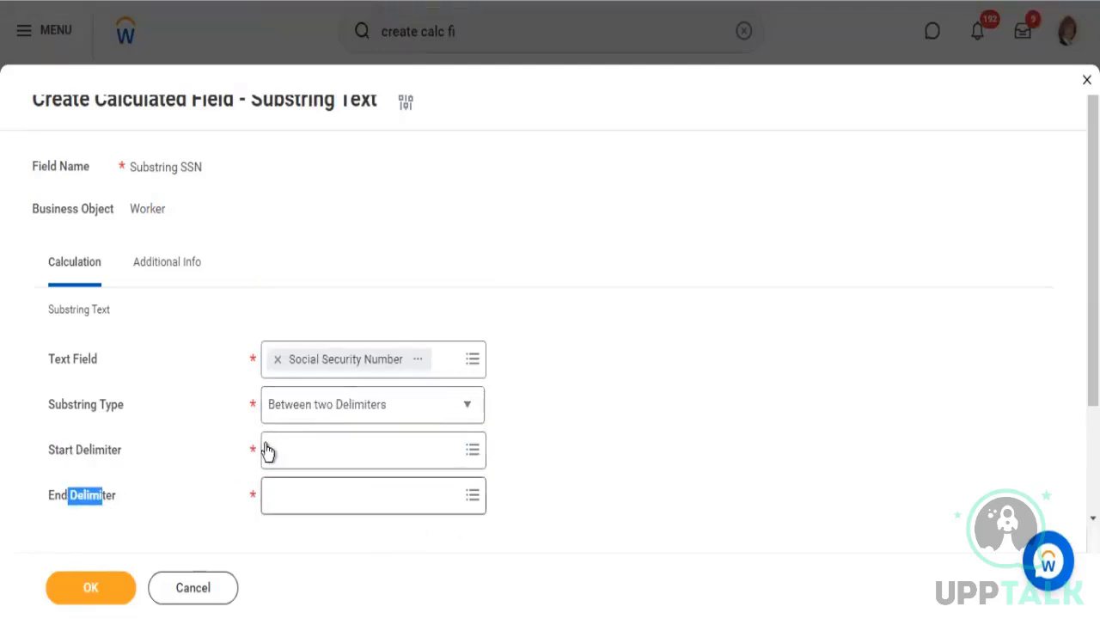
Set the substring type to Fixed Position with a starting character position of 6
{"action": "left_click", "coordinate": [465, 409]}
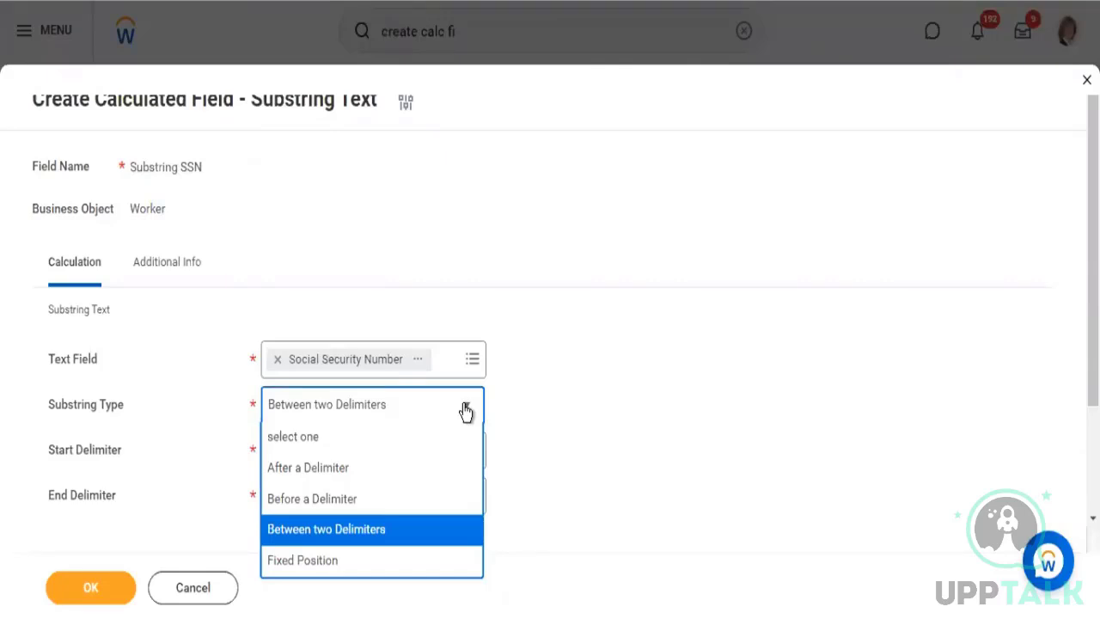
{"action": "left_click", "coordinate": [331, 561]}
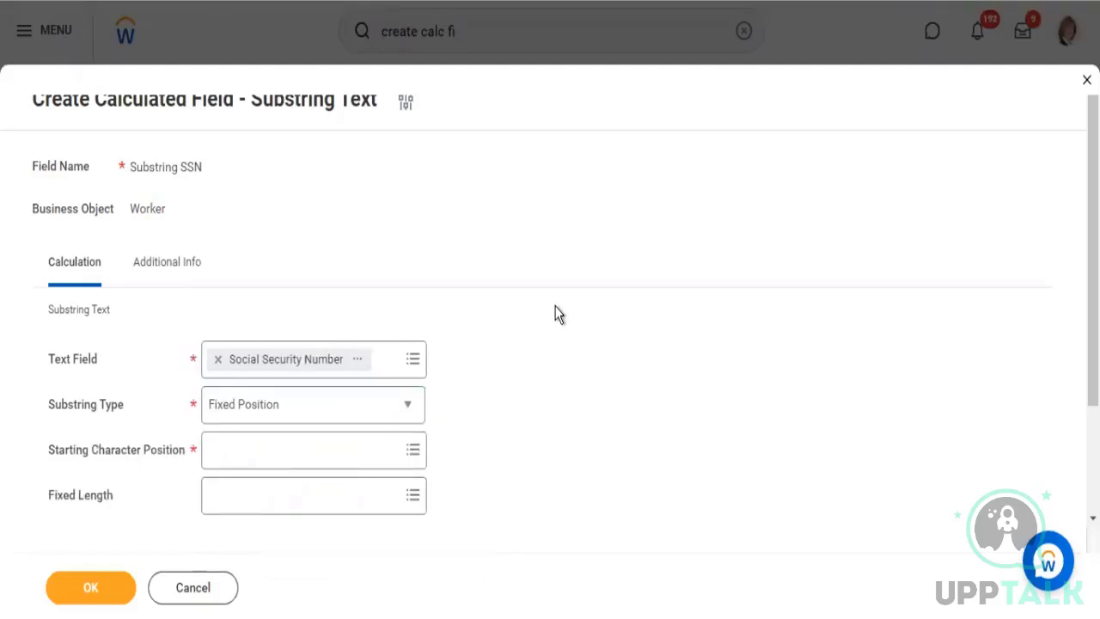
{"action": "left_click", "coordinate": [234, 443]}
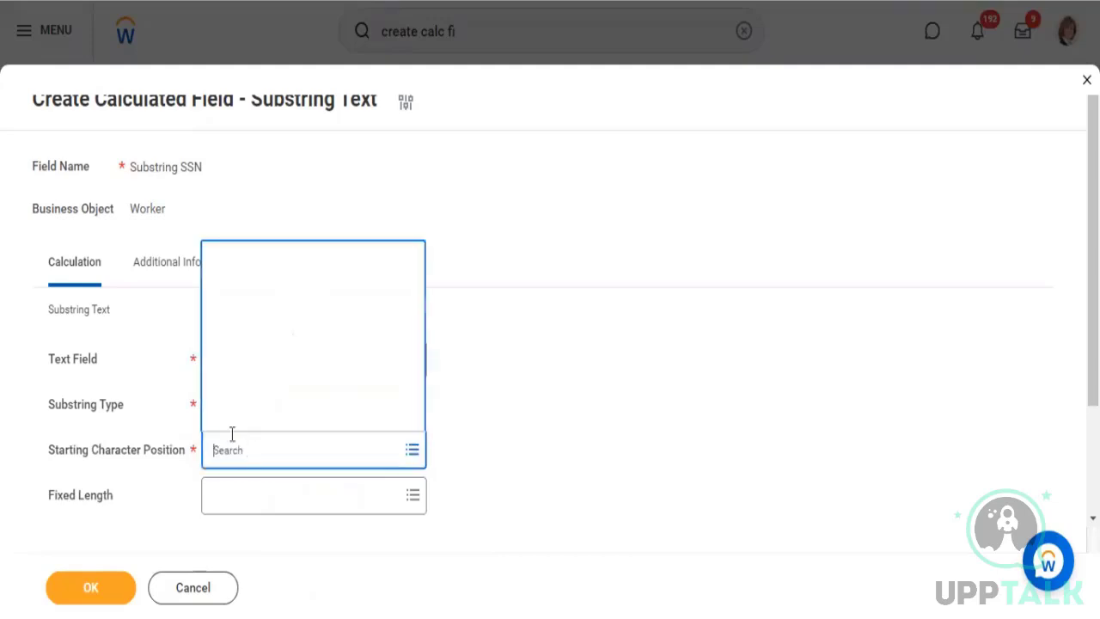
{"action": "type", "text": "6"}
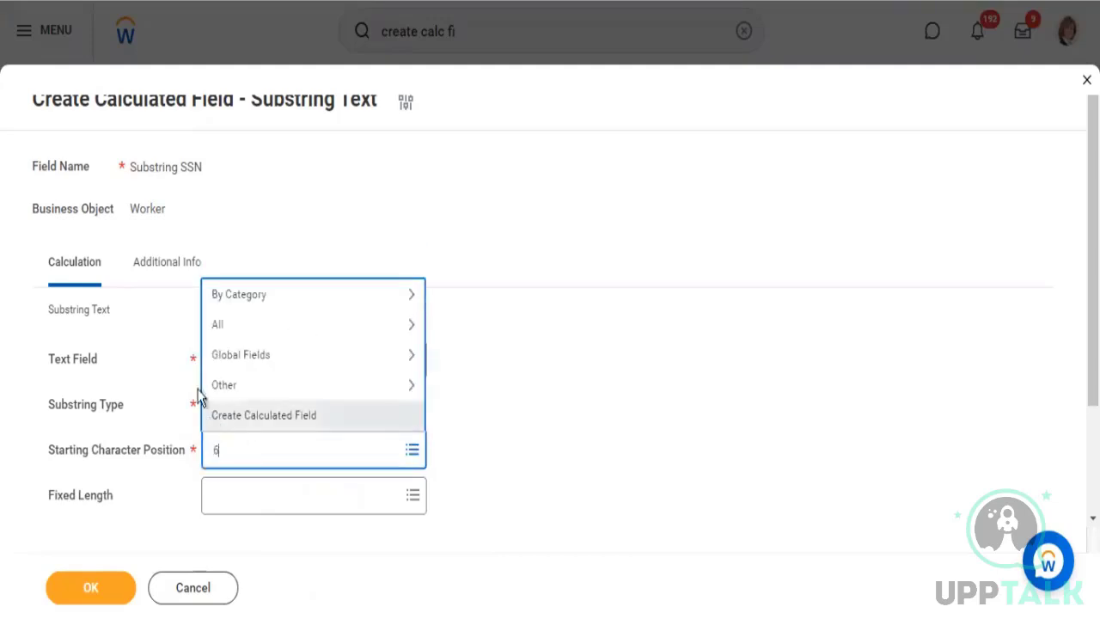
{"action": "key", "text": "Return"}
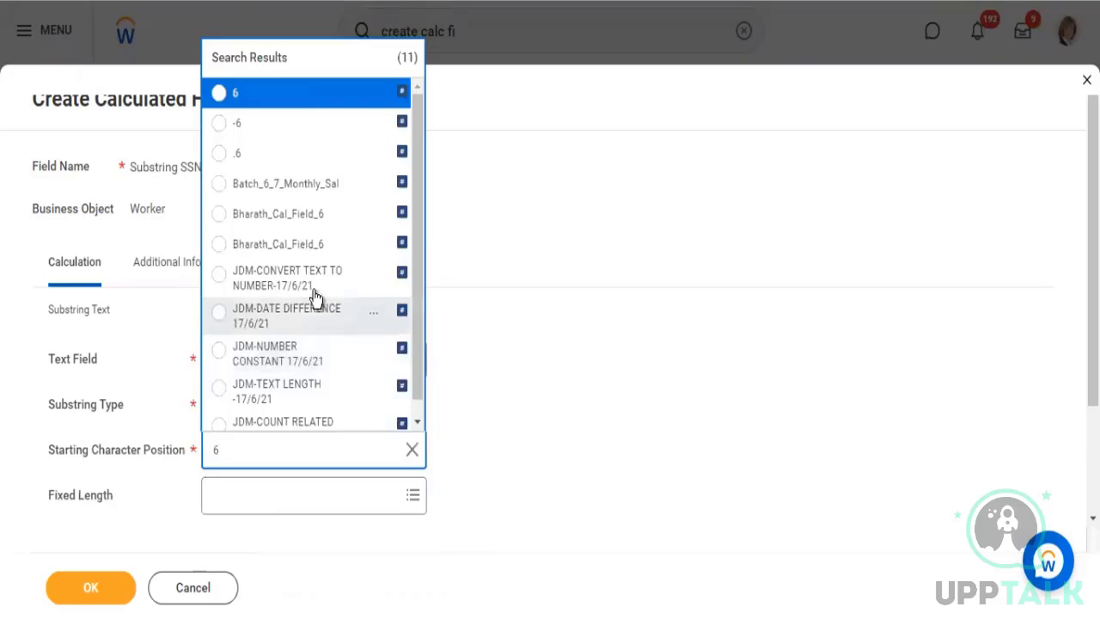
{"action": "left_click", "coordinate": [216, 96]}
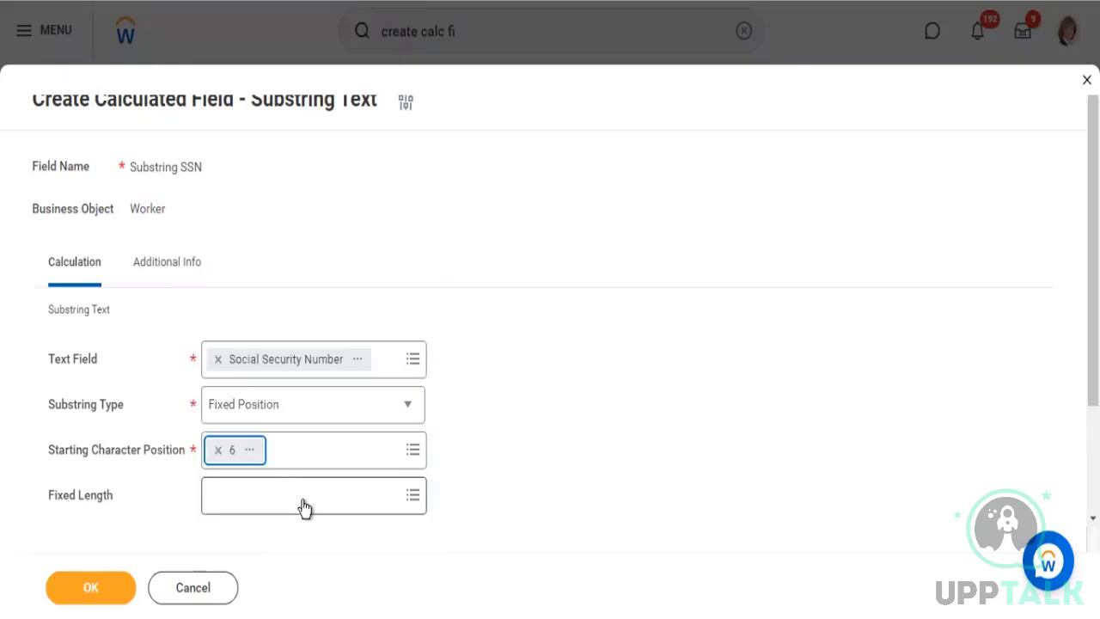
Try a fixed length of 4 as an alternative to Until End of Text Field, leaving the search without choosing a value
{"action": "left_click_drag", "start_coordinate": [54, 496], "coordinate": [104, 496]}
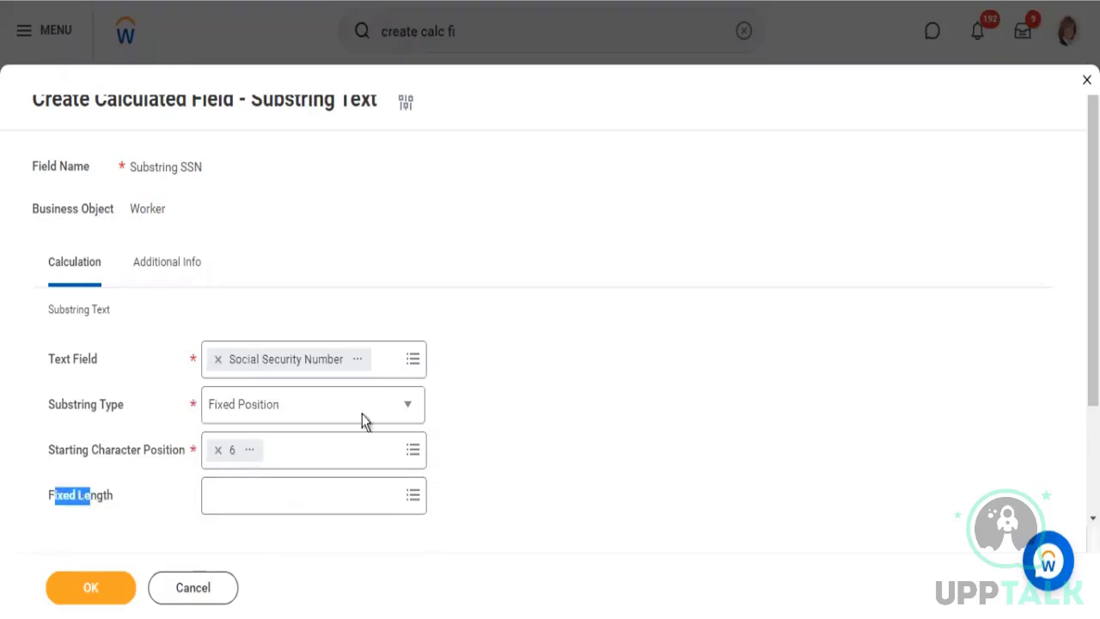
{"action": "scroll", "coordinate": [407, 408], "scroll_direction": "down", "scroll_amount": 3}
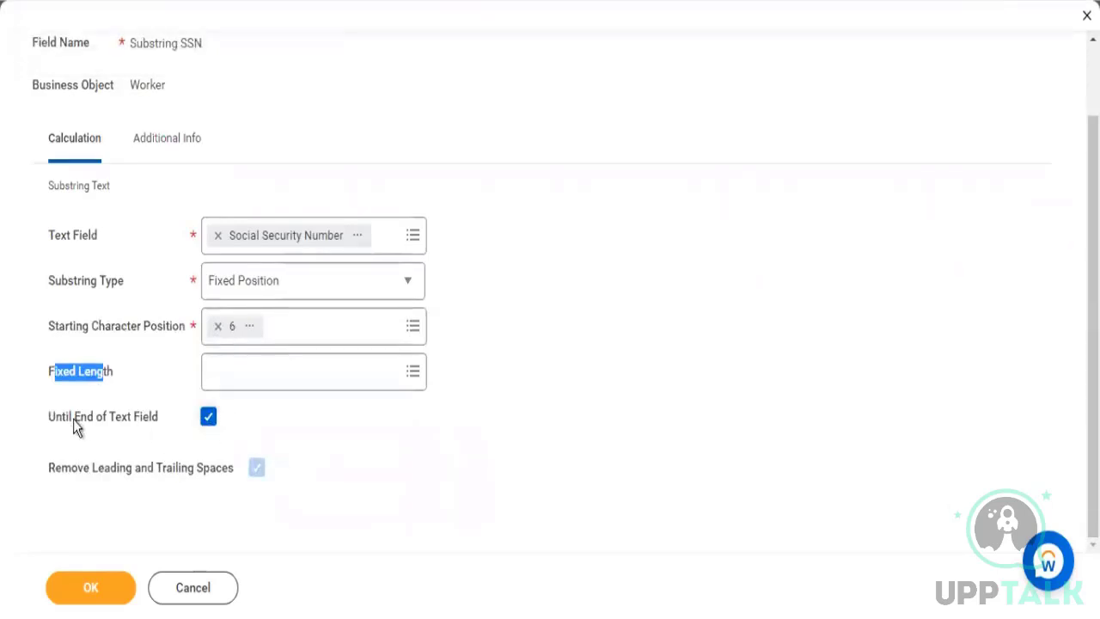
{"action": "left_click_drag", "start_coordinate": [74, 418], "coordinate": [138, 427]}
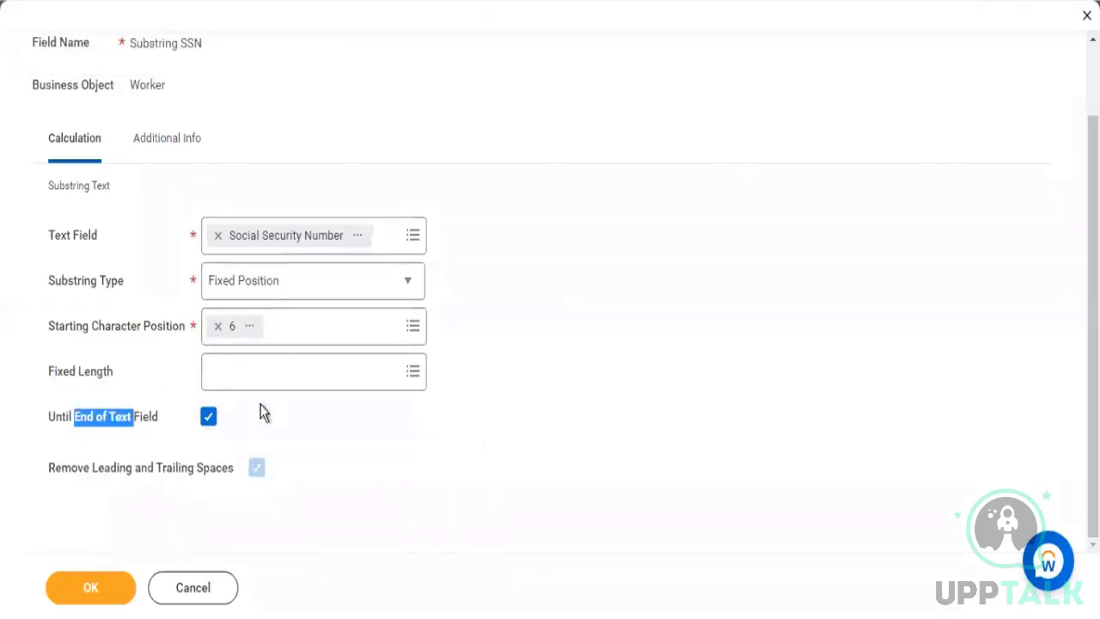
{"action": "left_click", "coordinate": [225, 372]}
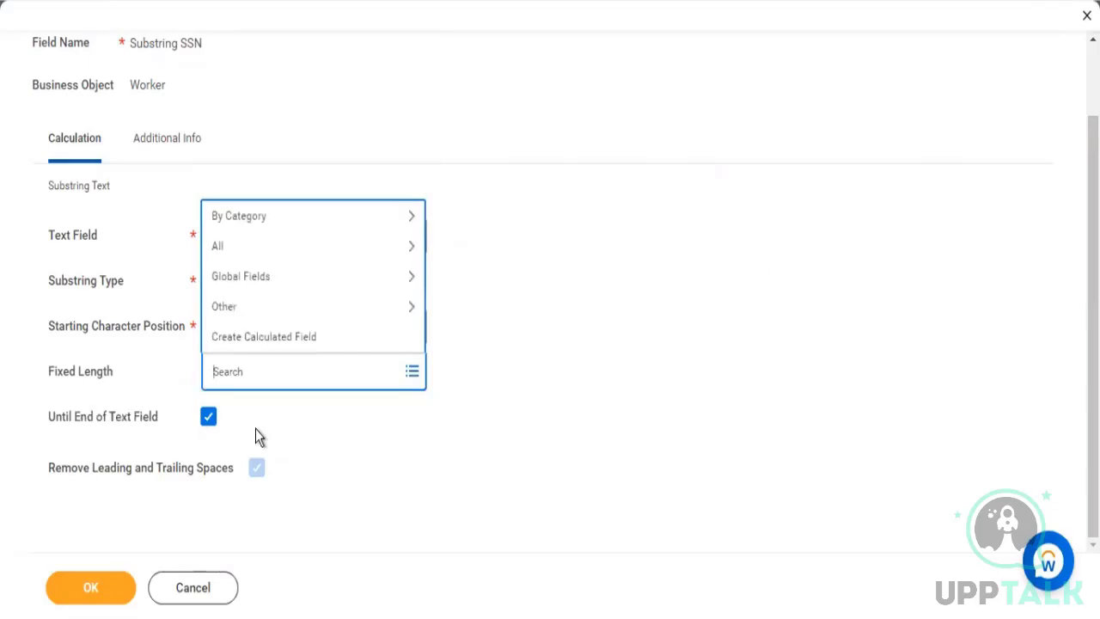
{"action": "type", "text": "4"}
{"action": "key", "text": "Return"}
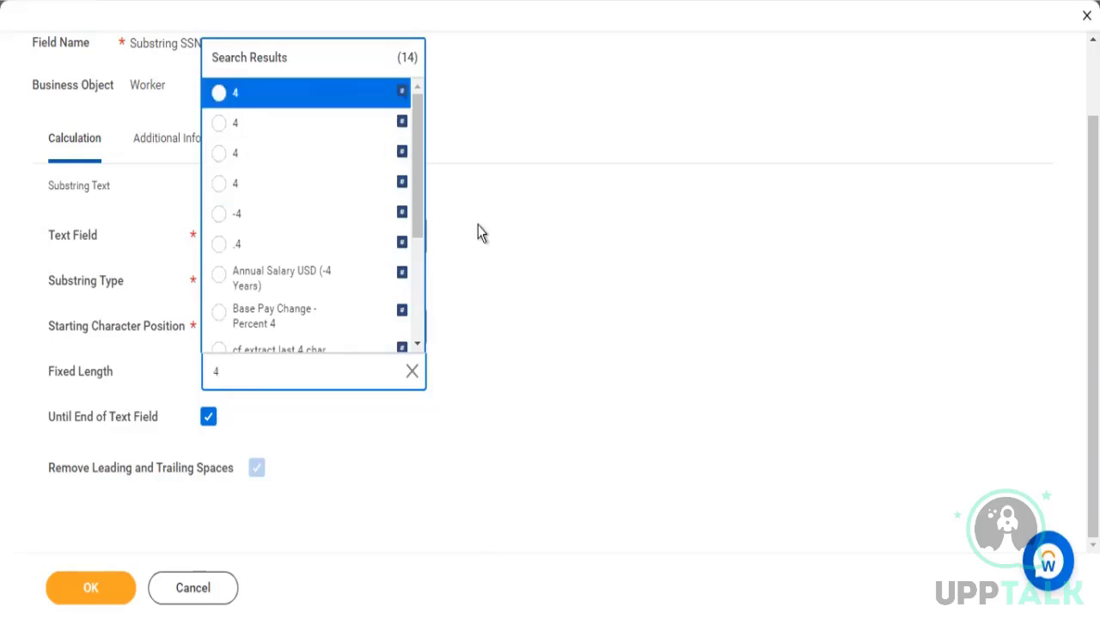
{"action": "left_click", "coordinate": [32, 447]}
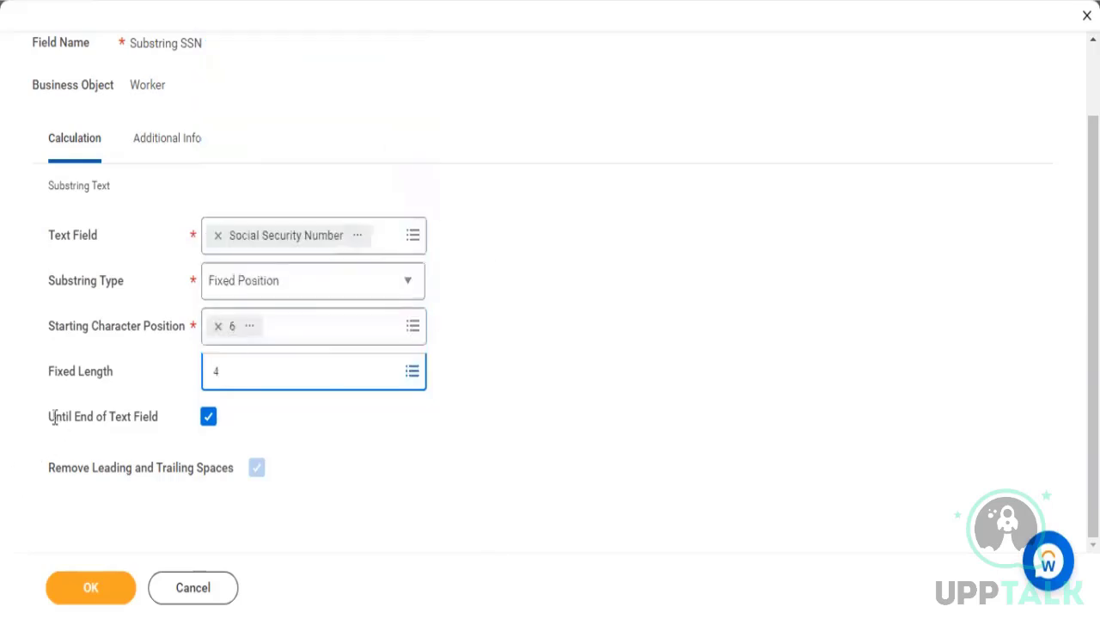
Review the Fixed Length, Until End of Text Field and Starting Character Position settings, and save the calculated field
{"action": "triple_click", "coordinate": [166, 419]}
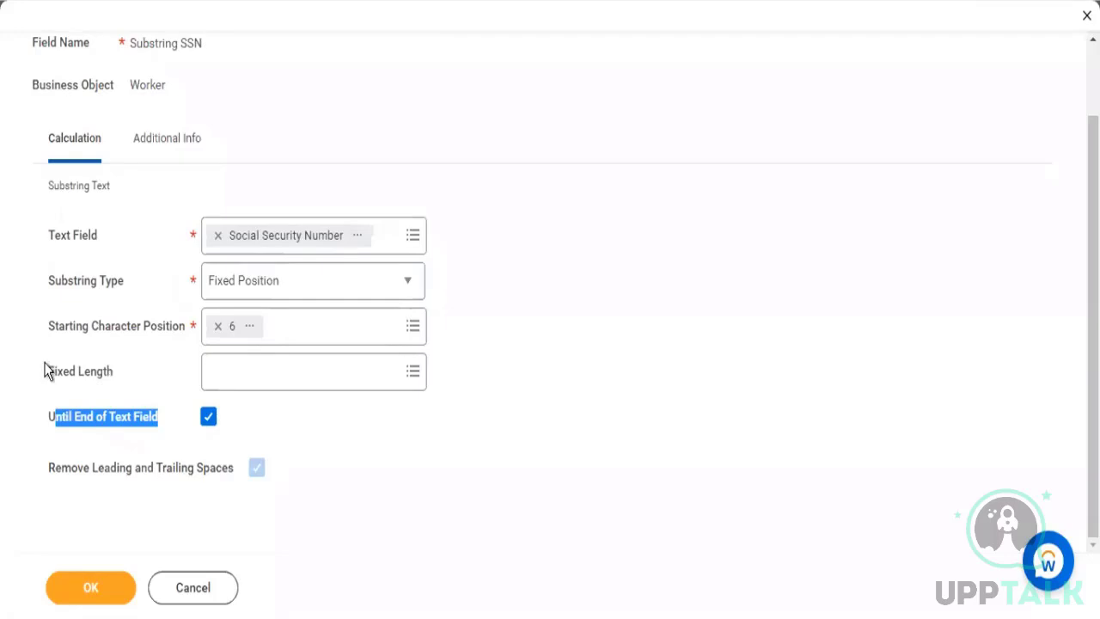
{"action": "triple_click", "coordinate": [118, 395]}
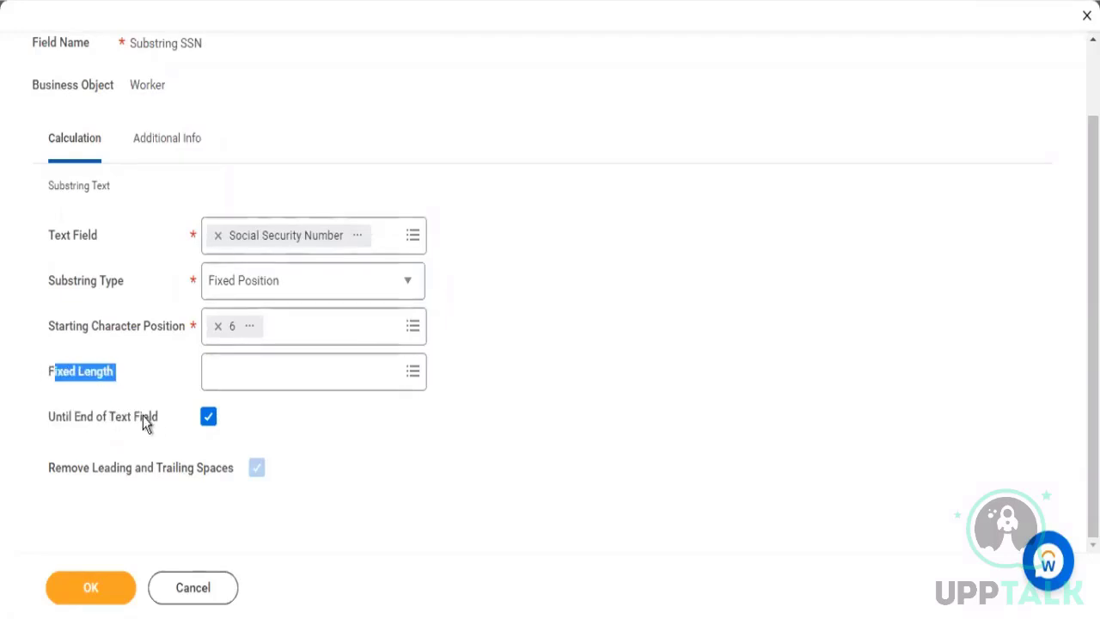
{"action": "left_click_drag", "start_coordinate": [142, 416], "coordinate": [127, 417]}
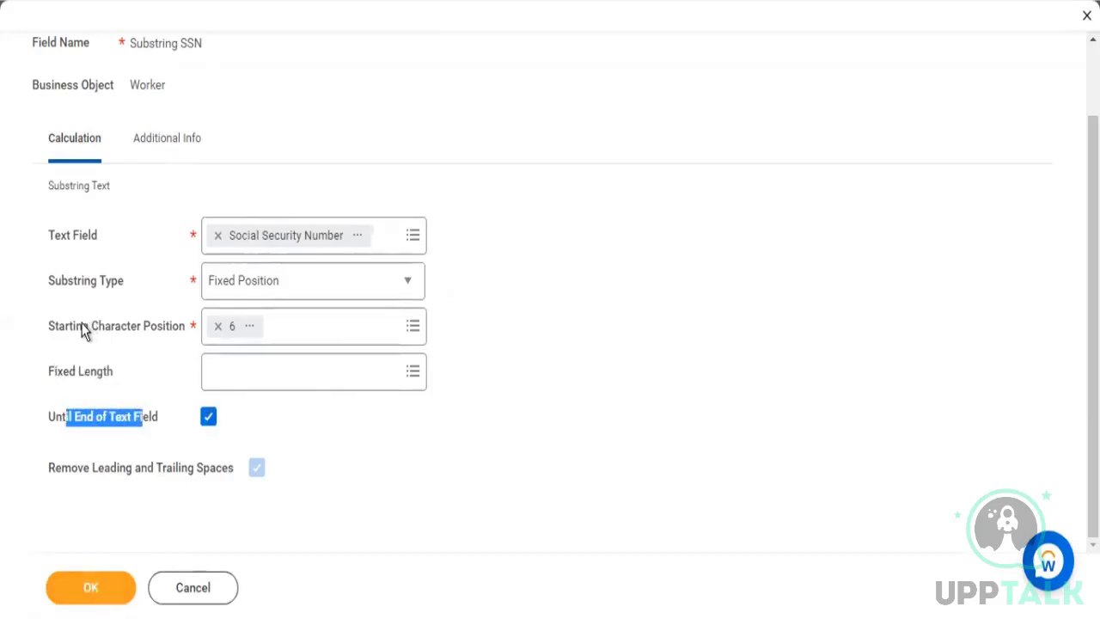
{"action": "left_click_drag", "start_coordinate": [83, 326], "coordinate": [152, 327]}
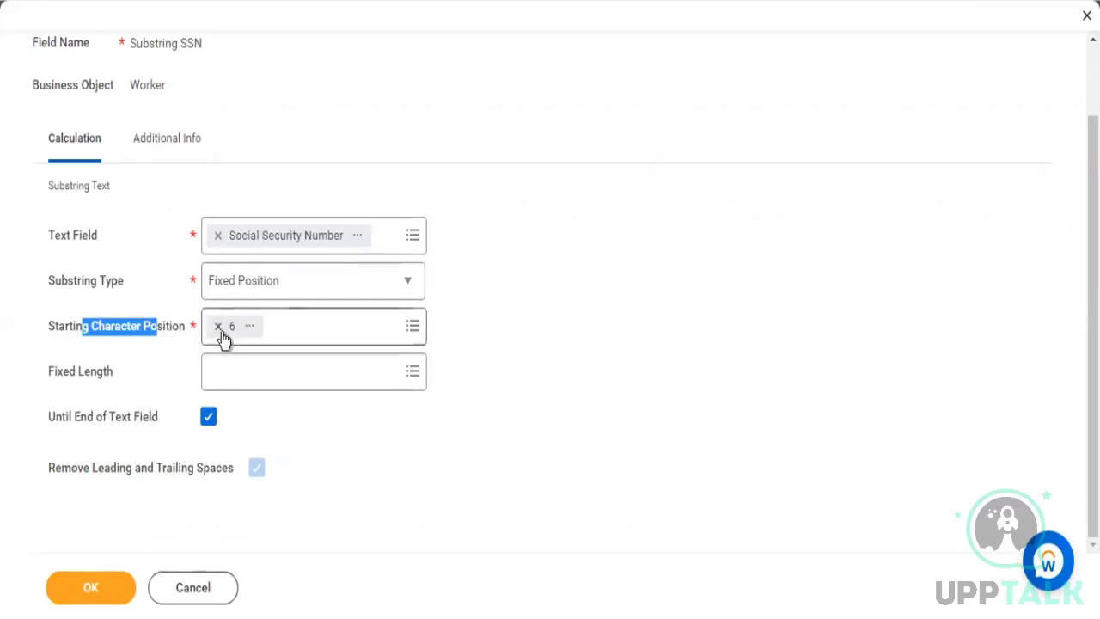
{"action": "left_click_drag", "start_coordinate": [142, 417], "coordinate": [79, 418]}
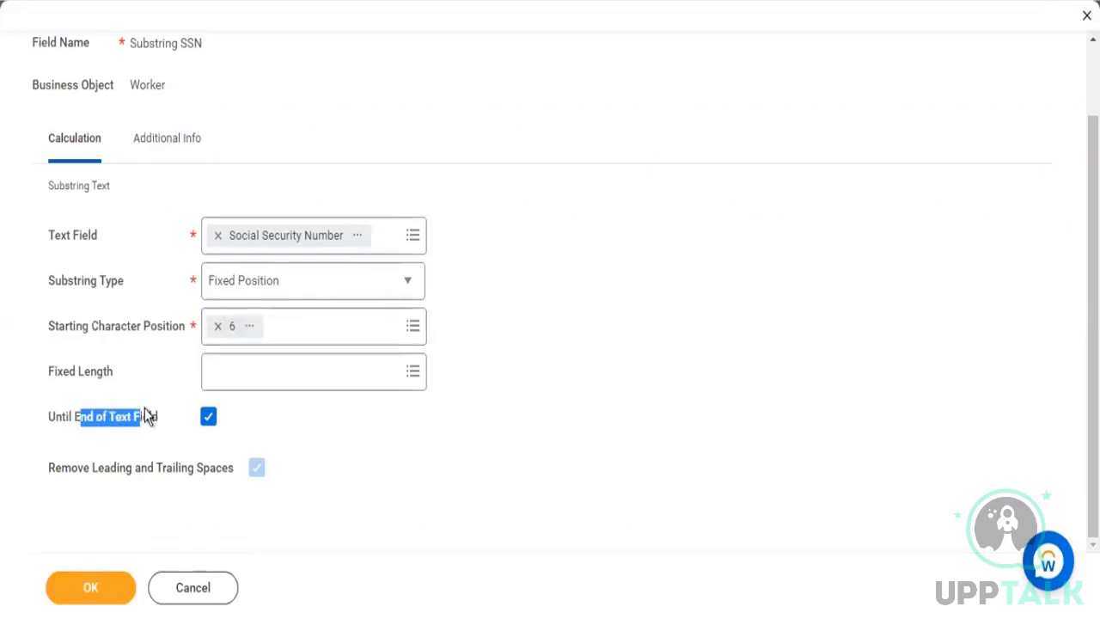
{"action": "left_click_drag", "start_coordinate": [283, 232], "coordinate": [66, 234]}
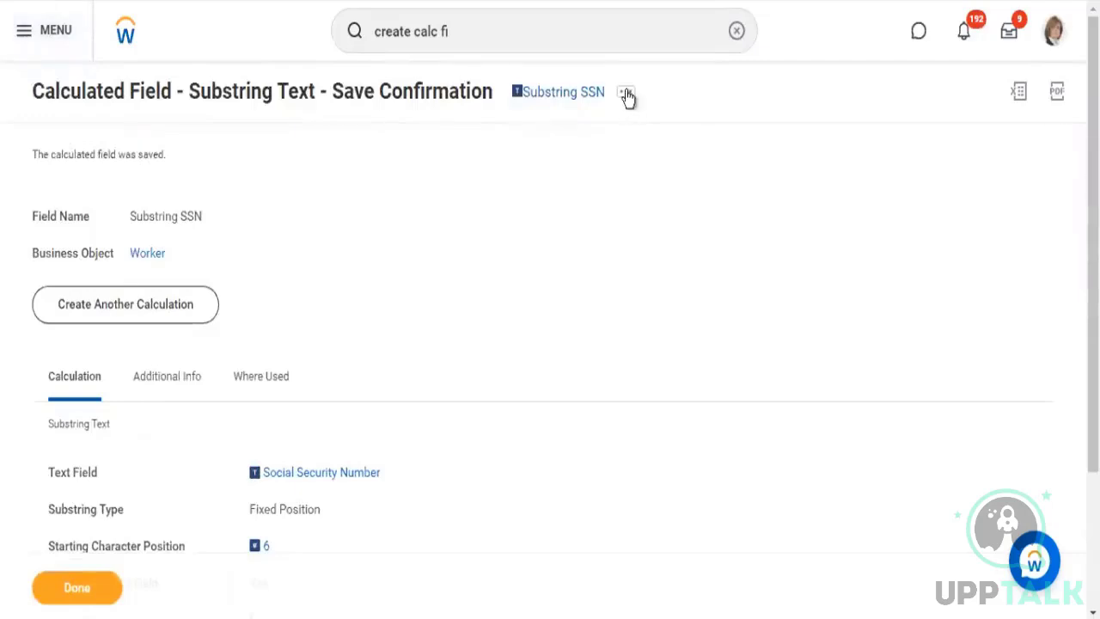
Copy the saved field's name and add Substring SSN as a new Worker column below Social Security Number in the report definition
{"action": "left_click", "coordinate": [627, 95]}
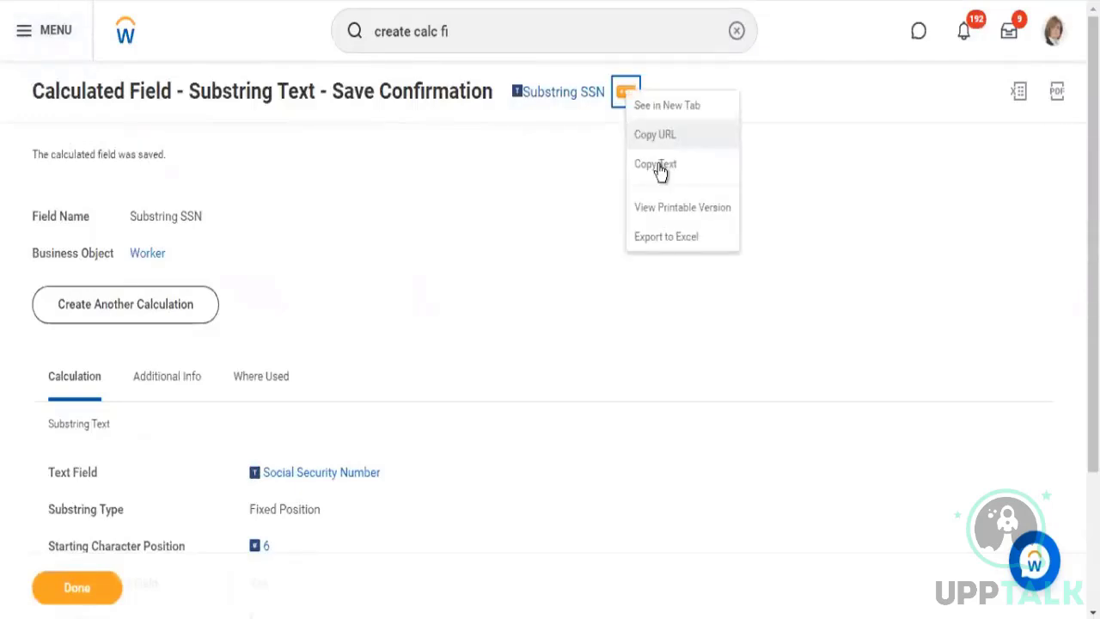
{"action": "left_click", "coordinate": [659, 163]}
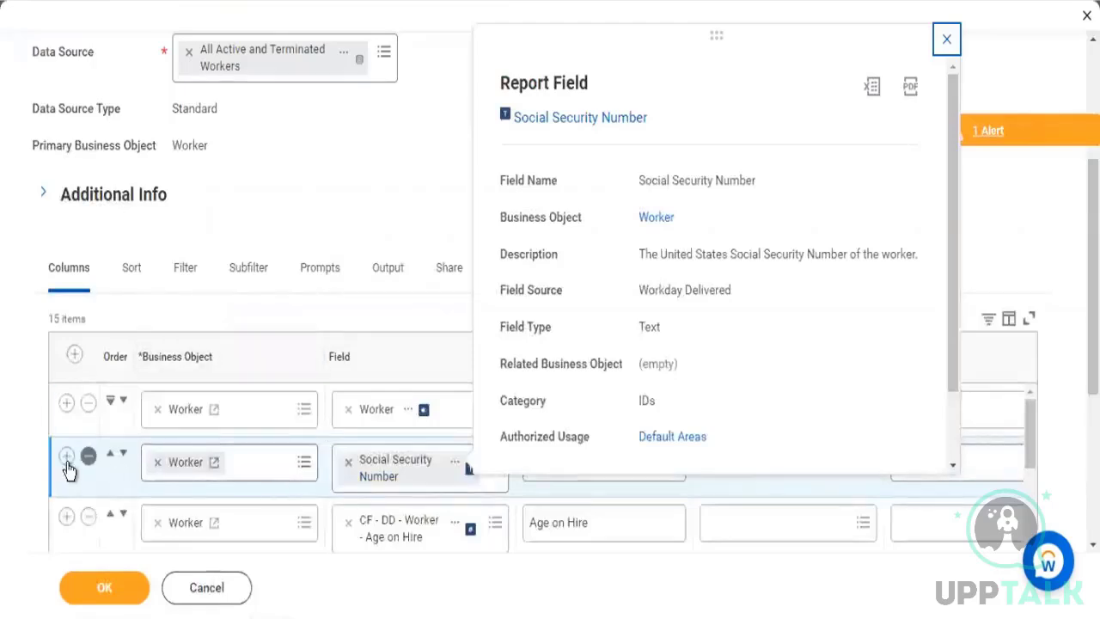
{"action": "left_click", "coordinate": [380, 523]}
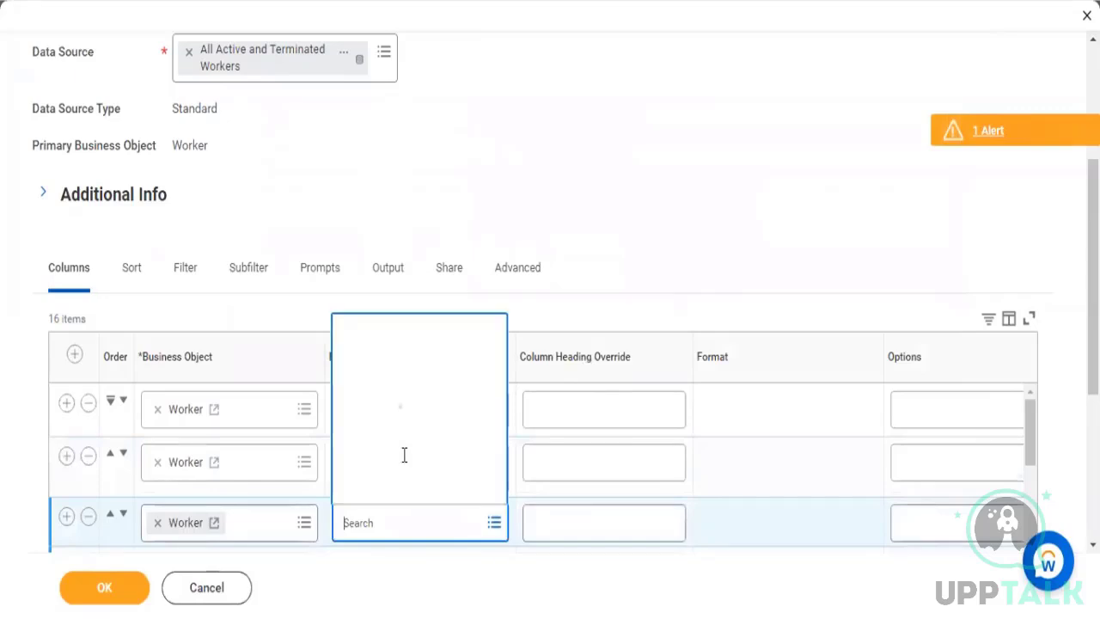
{"action": "type", "text": "Substring SSN"}
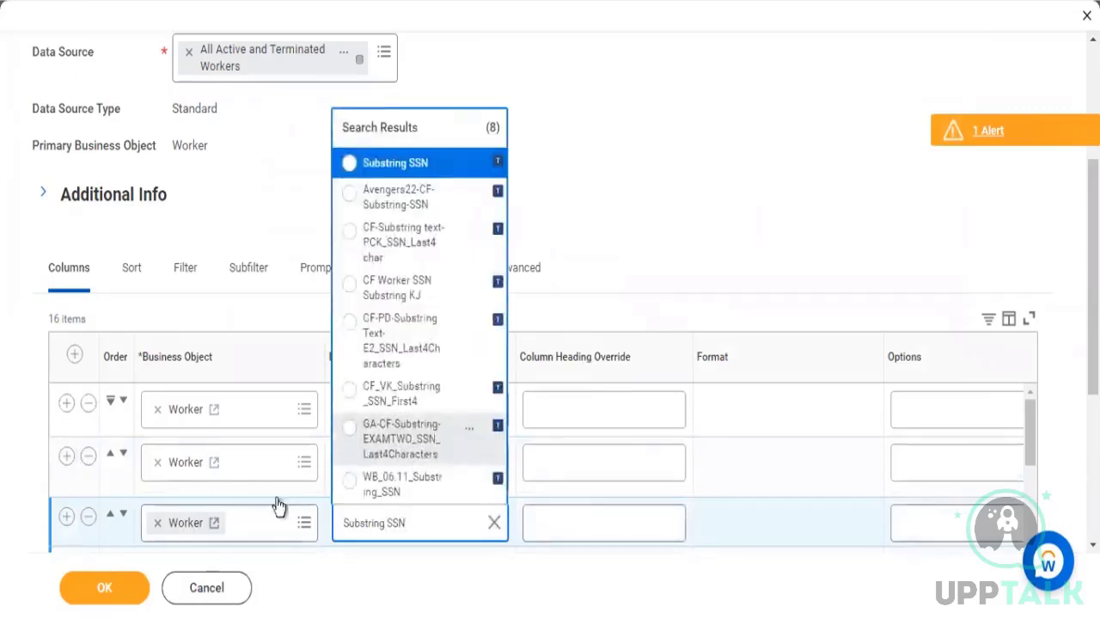
{"action": "key", "text": "Return"}
{"action": "left_click", "coordinate": [252, 150]}
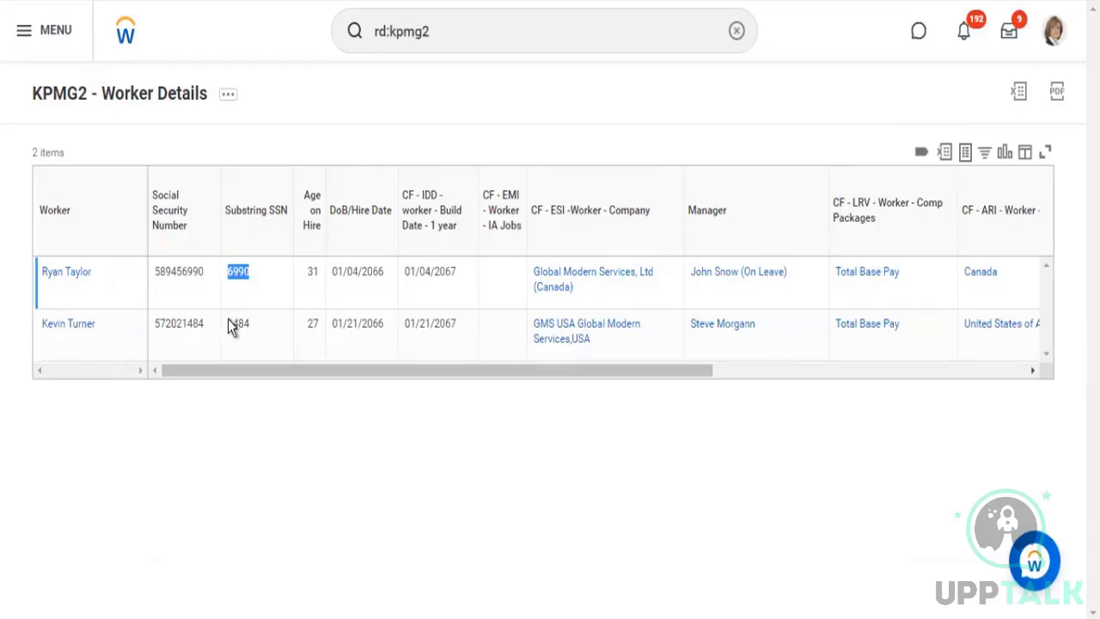
Check the Substring SSN values against the Social Security Number column in the report results, and show the report's Custom Report actions
{"action": "double_click", "coordinate": [249, 327]}
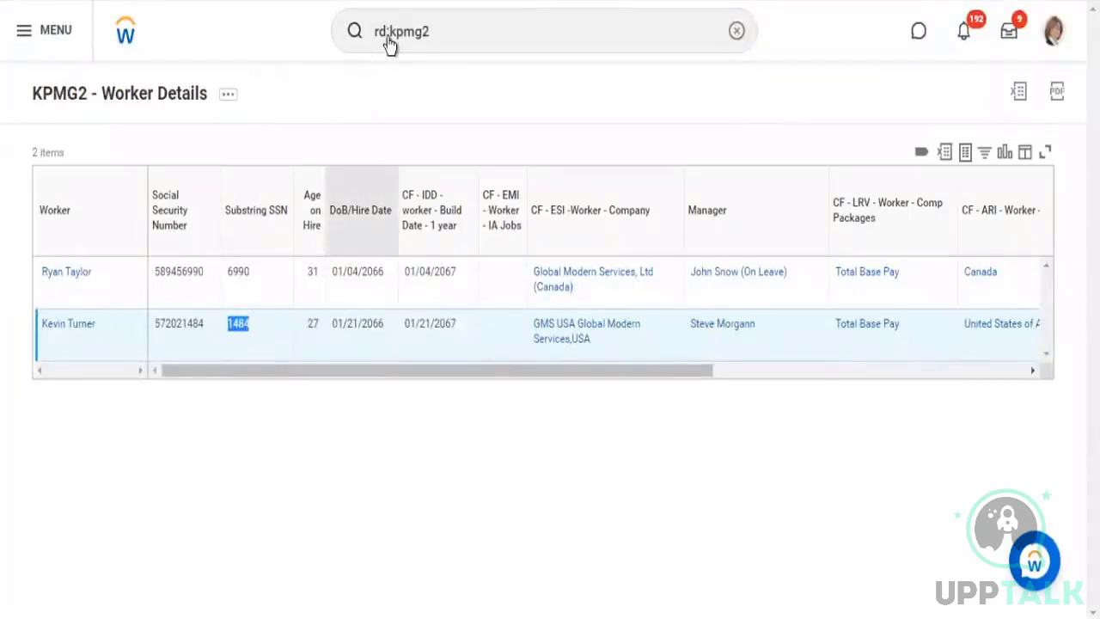
{"action": "left_click", "coordinate": [228, 94]}
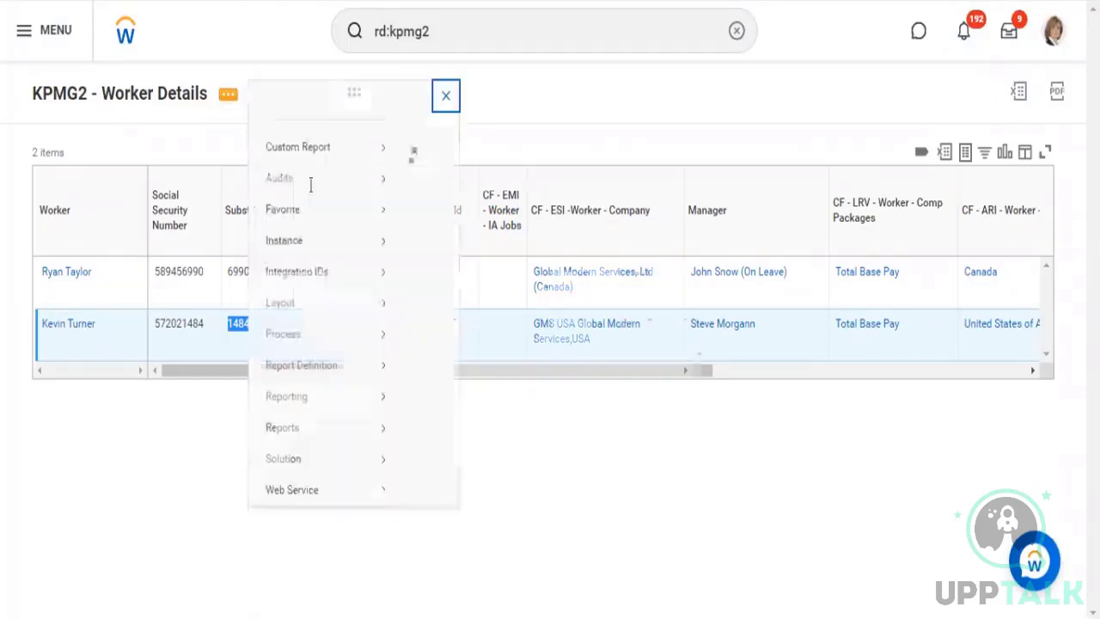
{"action": "mouse_move", "coordinate": [351, 178]}
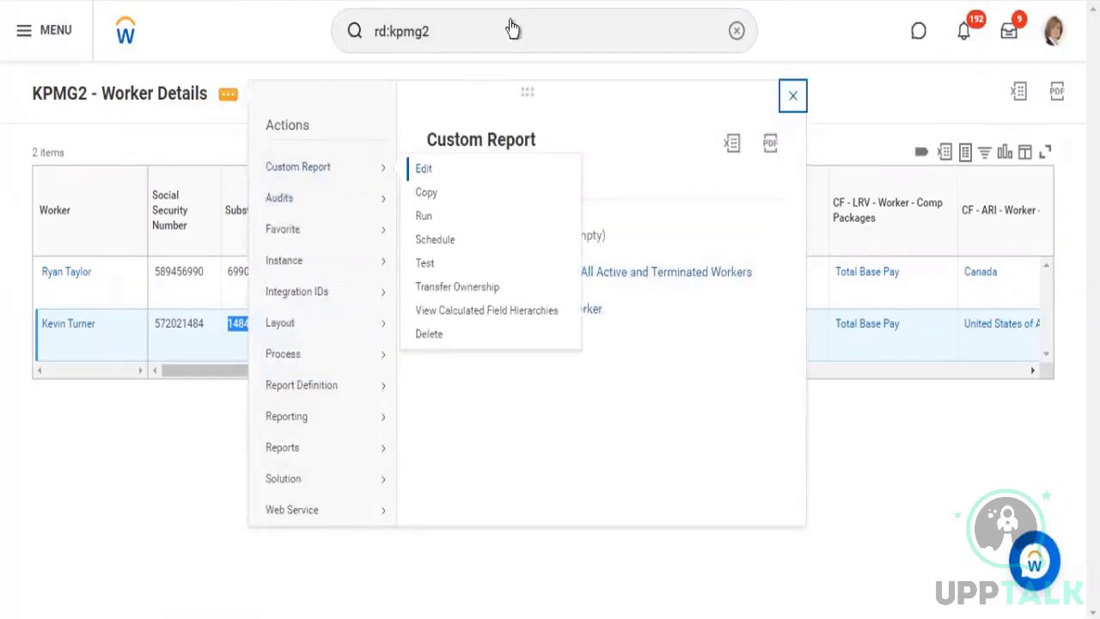
Dismiss the report's actions, copy the Substring SSN field's text from its save confirmation, and finish that confirmation
{"action": "key", "text": "Escape"}
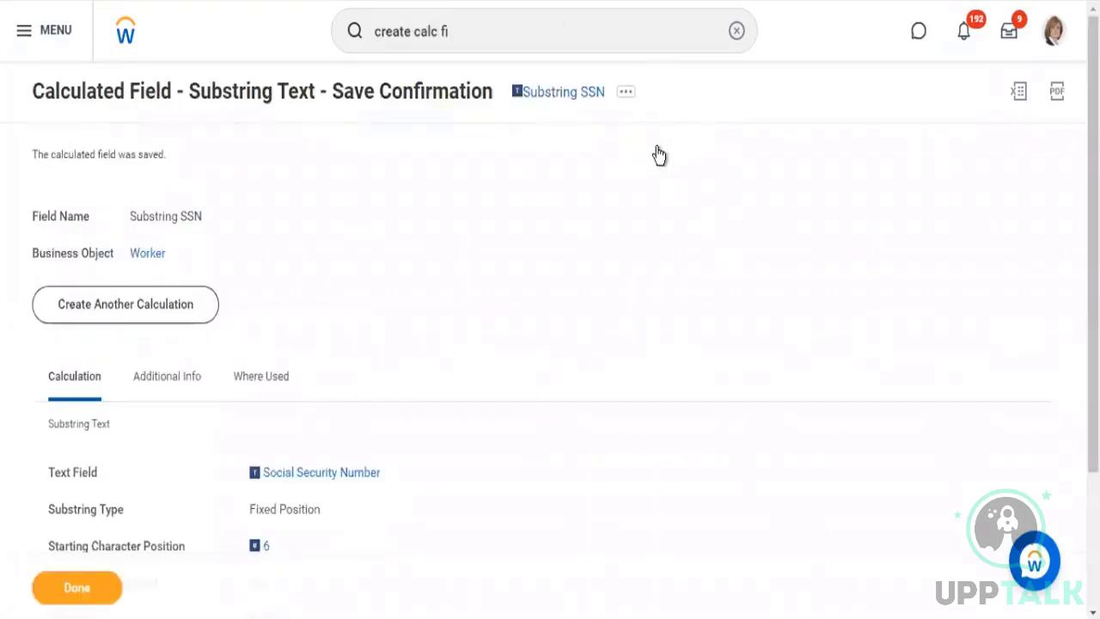
{"action": "left_click", "coordinate": [626, 91]}
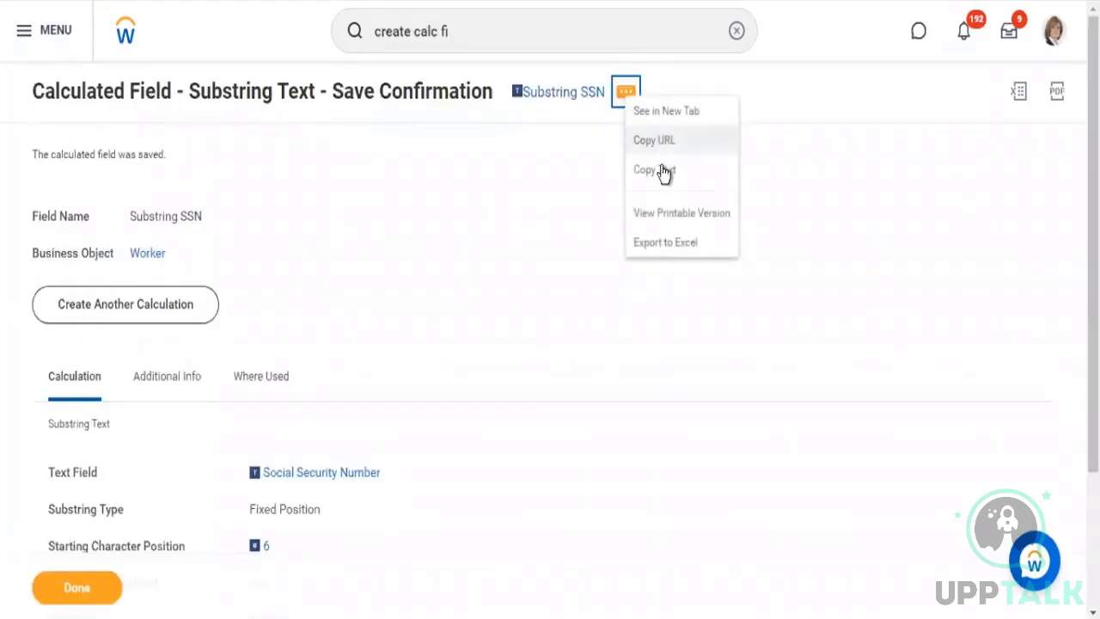
{"action": "left_click", "coordinate": [662, 171]}
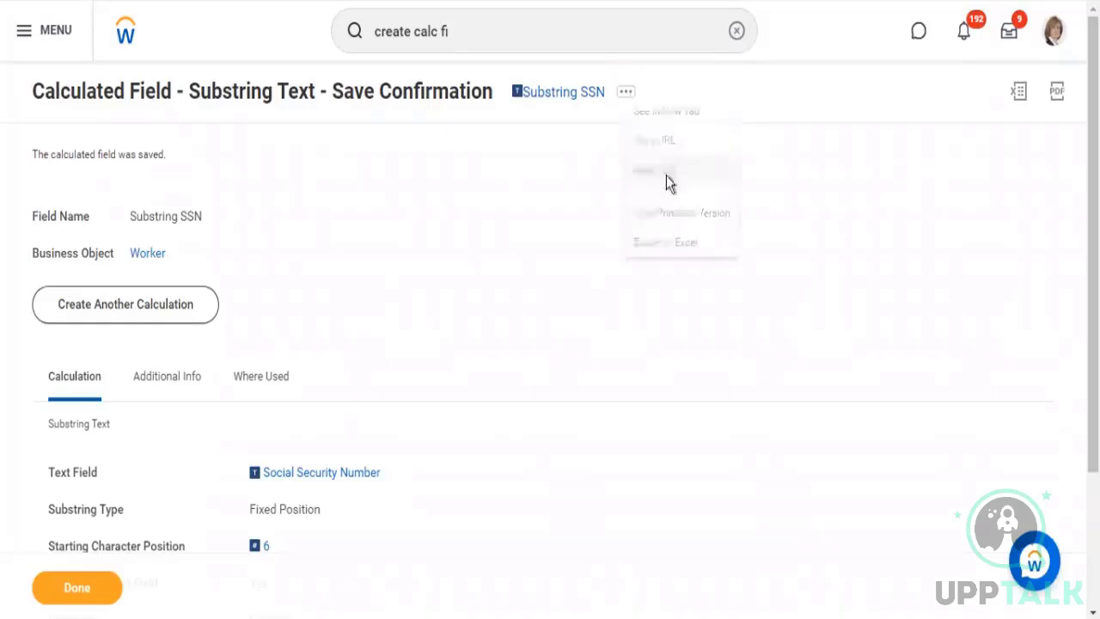
{"action": "left_click", "coordinate": [81, 590]}
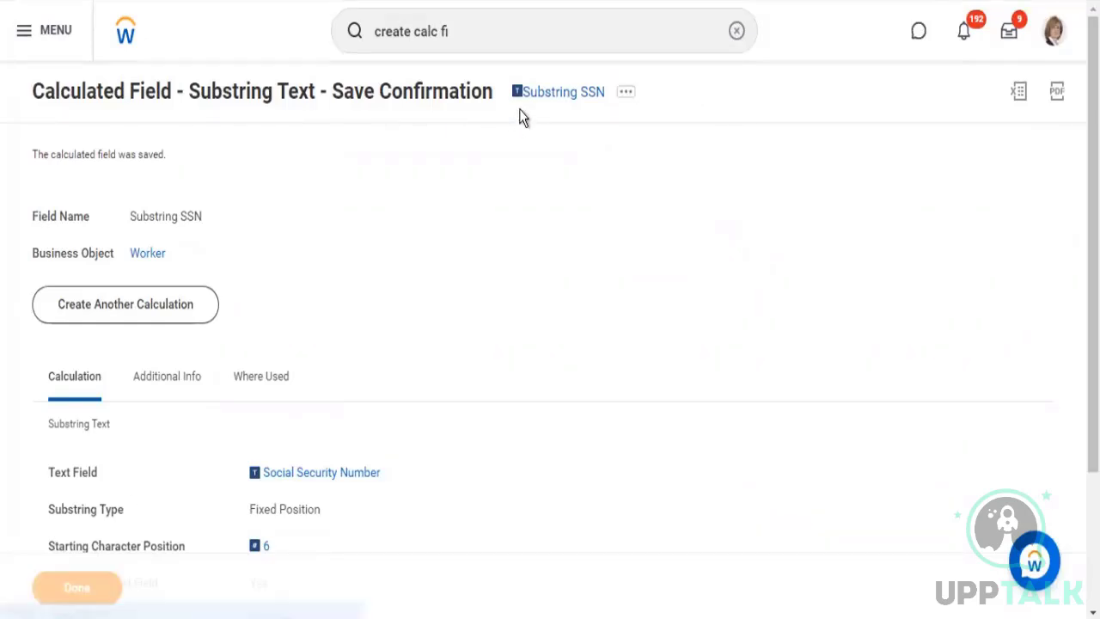
Start a new calculated field and set its business object to Worker
{"action": "left_click", "coordinate": [490, 34]}
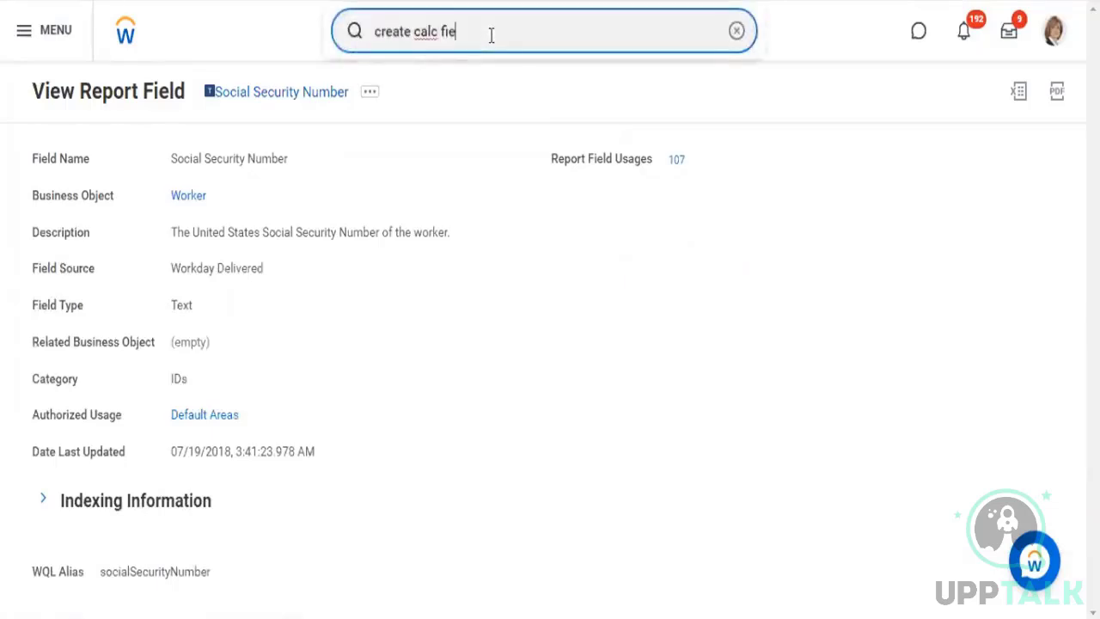
{"action": "left_click", "coordinate": [521, 105]}
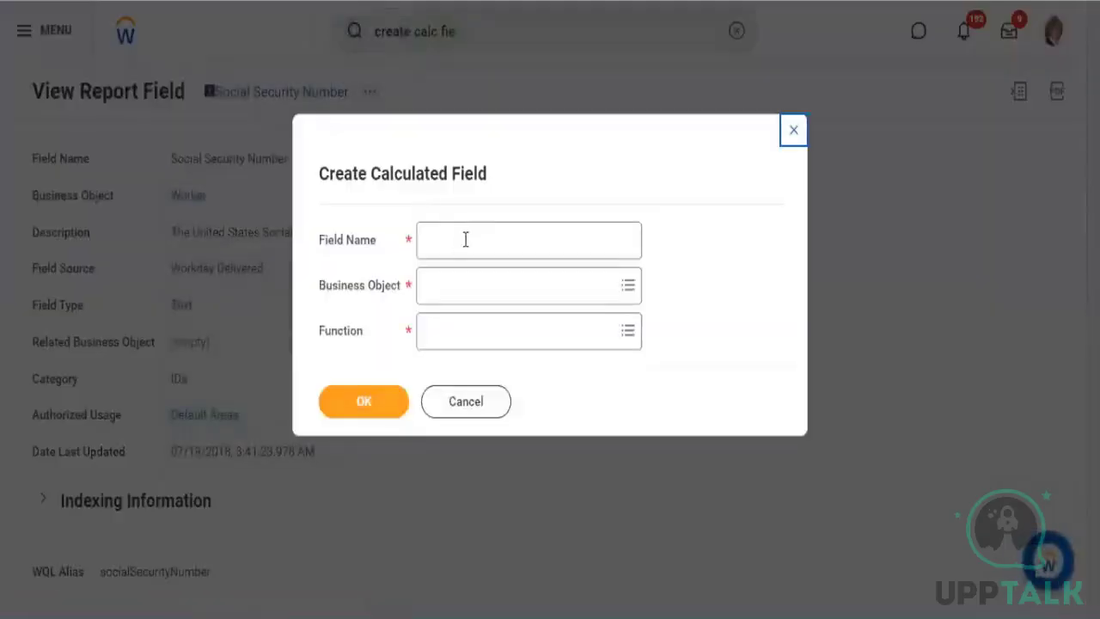
{"action": "left_click", "coordinate": [430, 272]}
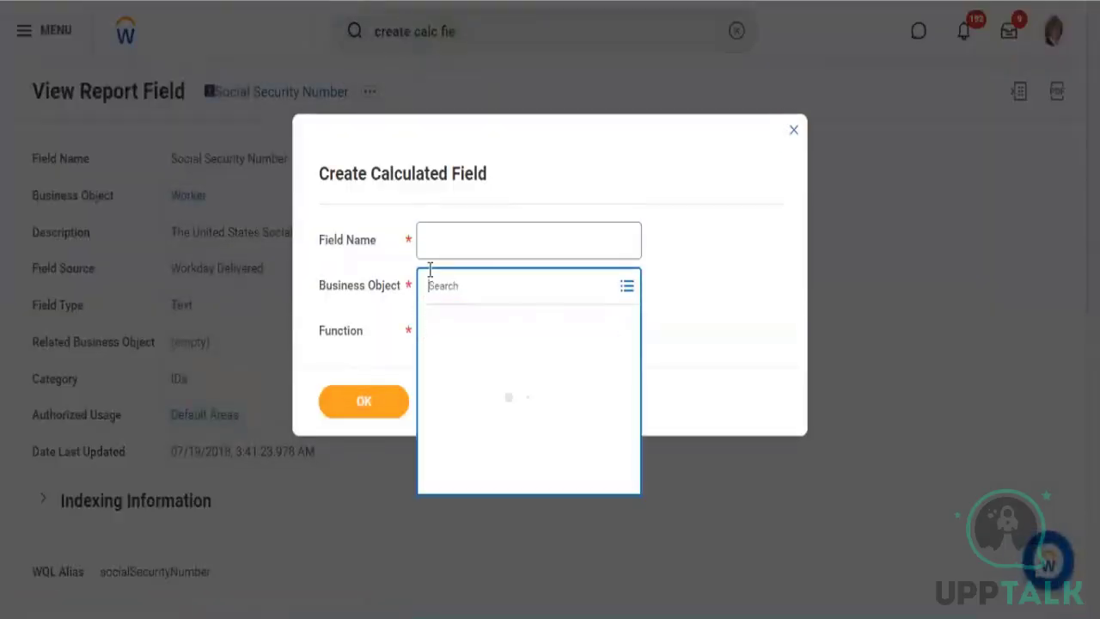
{"action": "type", "text": "worker"}
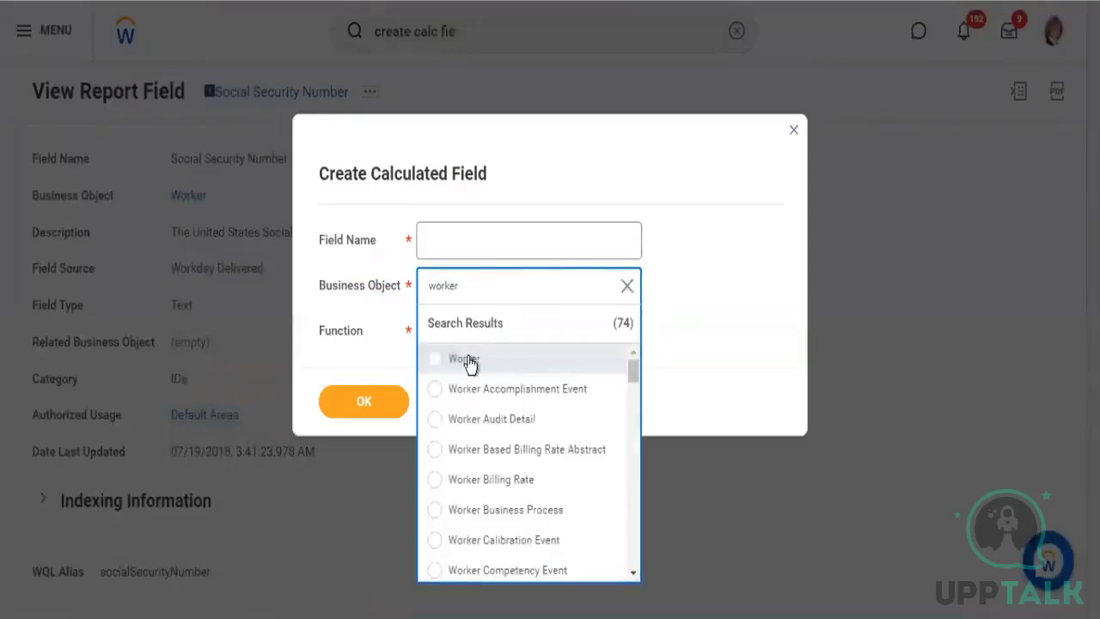
{"action": "left_click", "coordinate": [461, 358]}
Choose Concatenate Text as the function, name the field Masked SSN, and continue to its calculation setup
{"action": "left_click", "coordinate": [467, 338]}
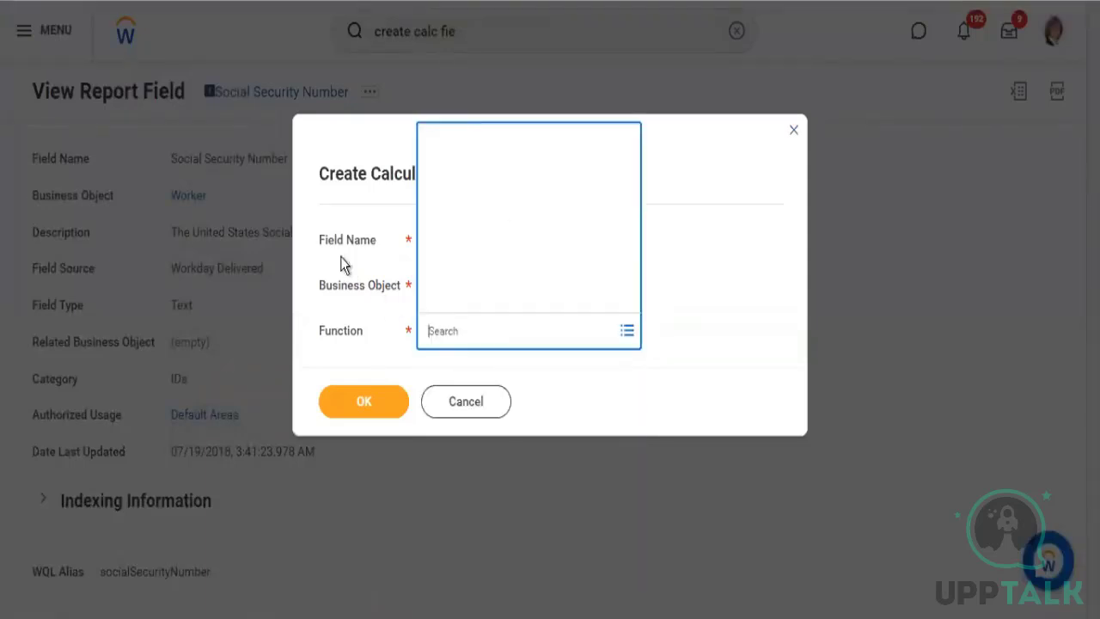
{"action": "type", "text": "co"}
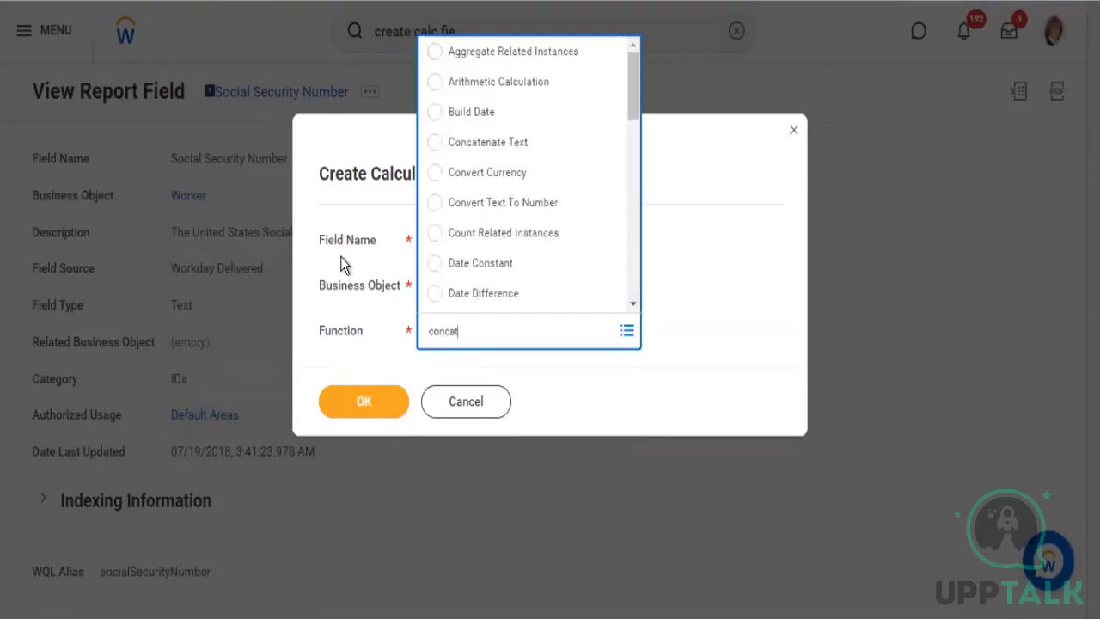
{"action": "type", "text": "ncat"}
{"action": "key", "text": "Return"}
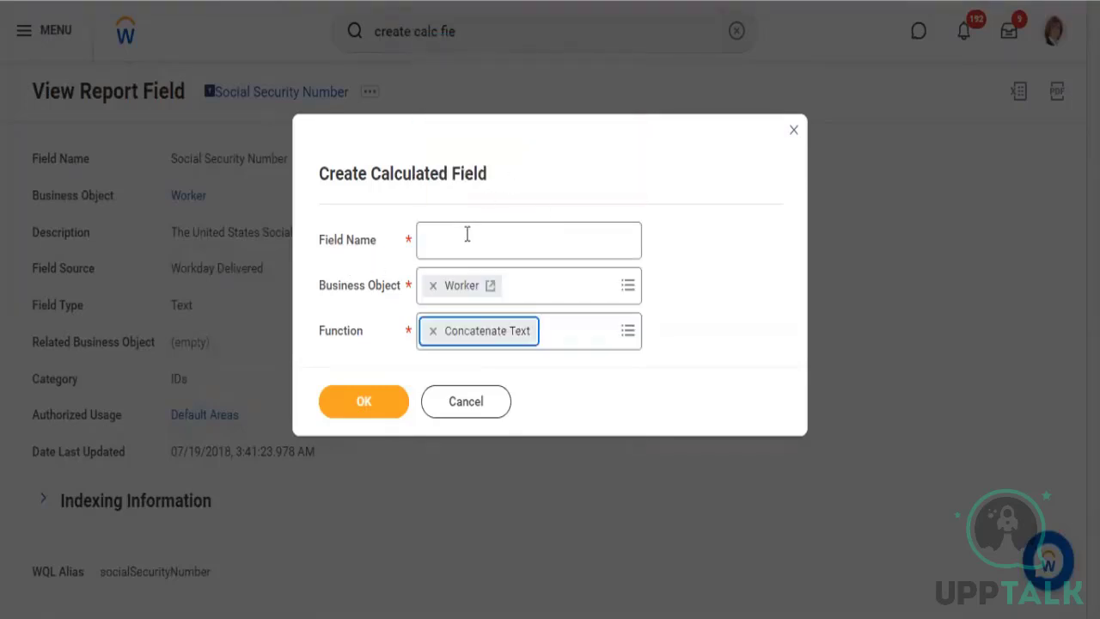
{"action": "left_click", "coordinate": [466, 233]}
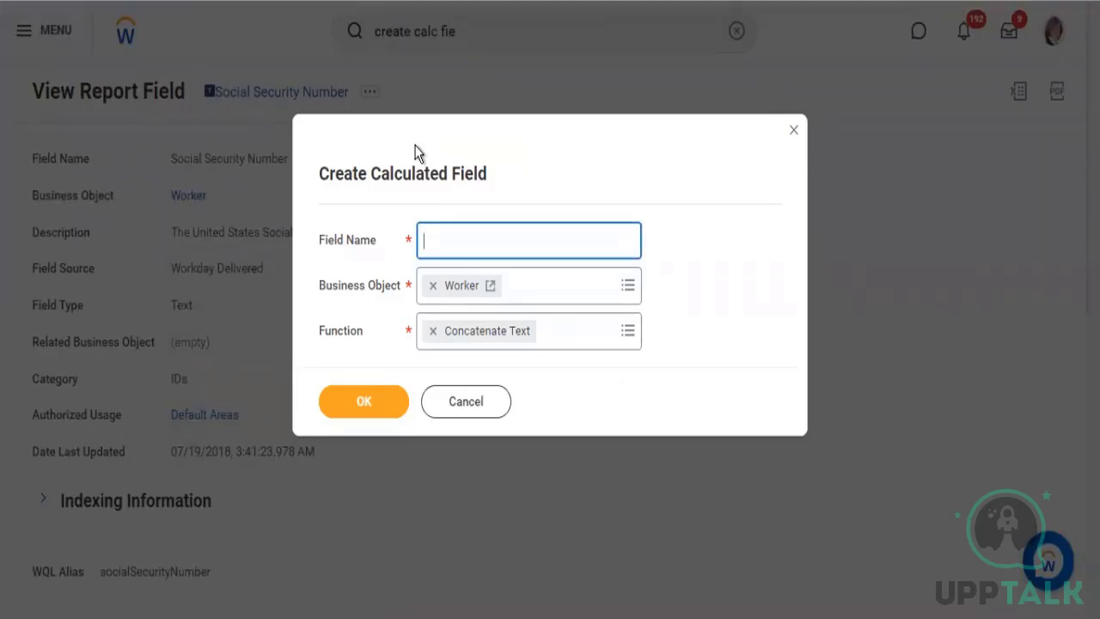
{"action": "type", "text": "Masked SSN"}
{"action": "left_click", "coordinate": [388, 392]}
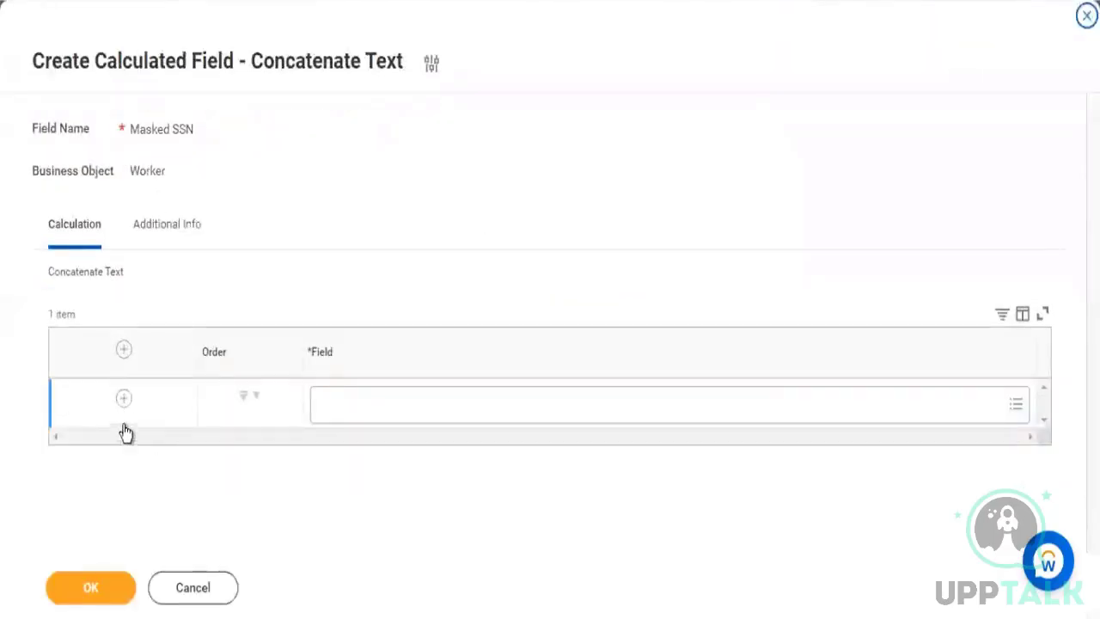
Add a second row to the concatenation and set its field to Substring SSN
{"action": "left_click", "coordinate": [124, 398]}
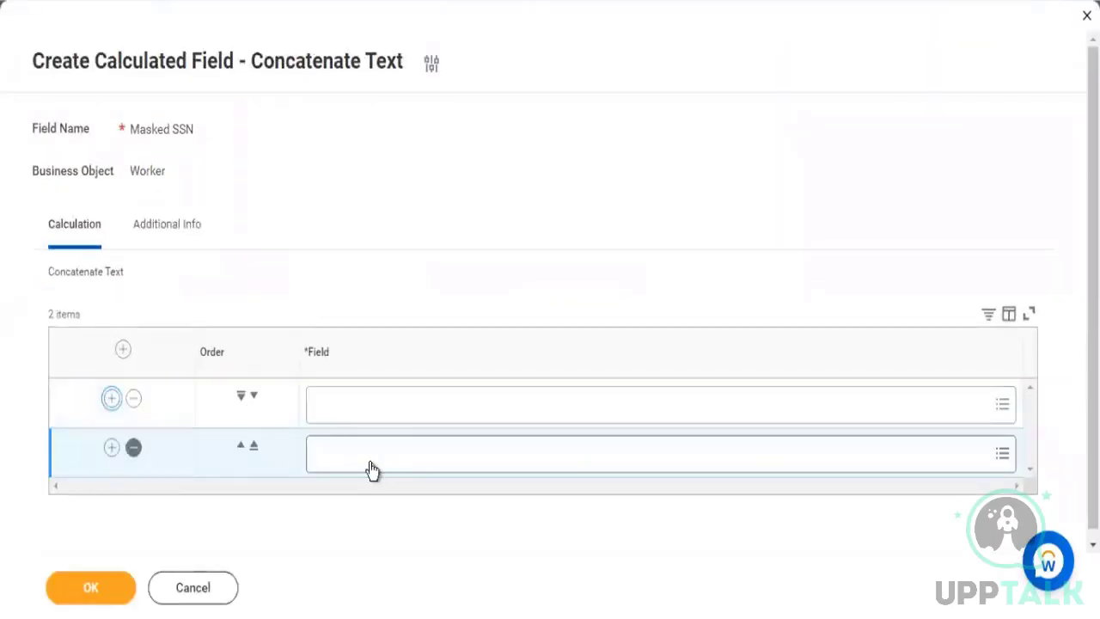
{"action": "left_click", "coordinate": [370, 455]}
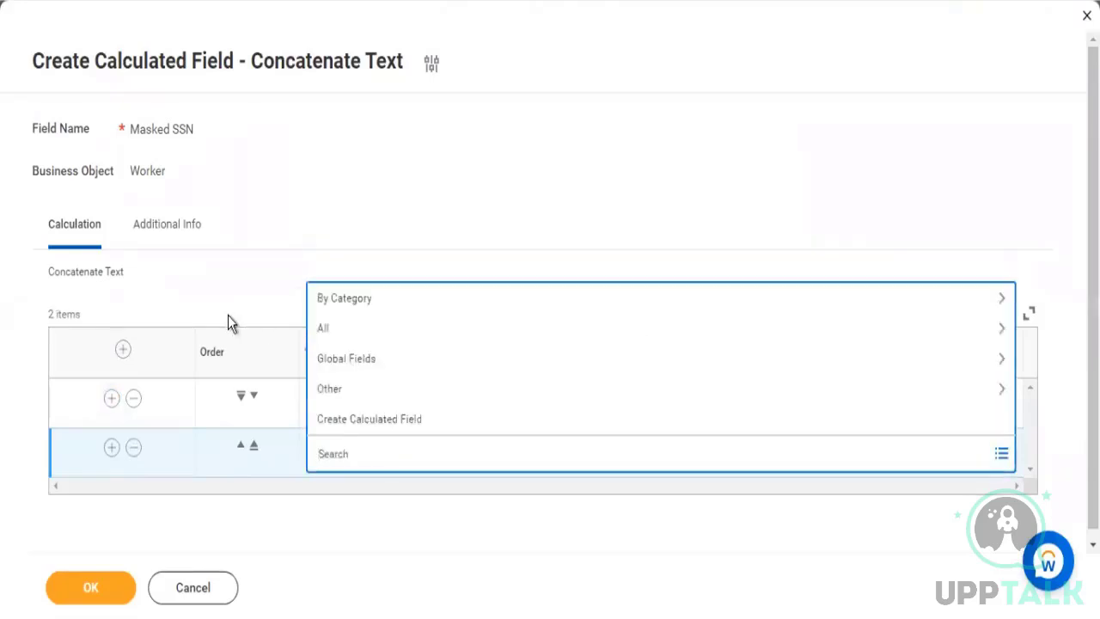
{"action": "type", "text": "Substring SSN"}
{"action": "key", "text": "Return"}
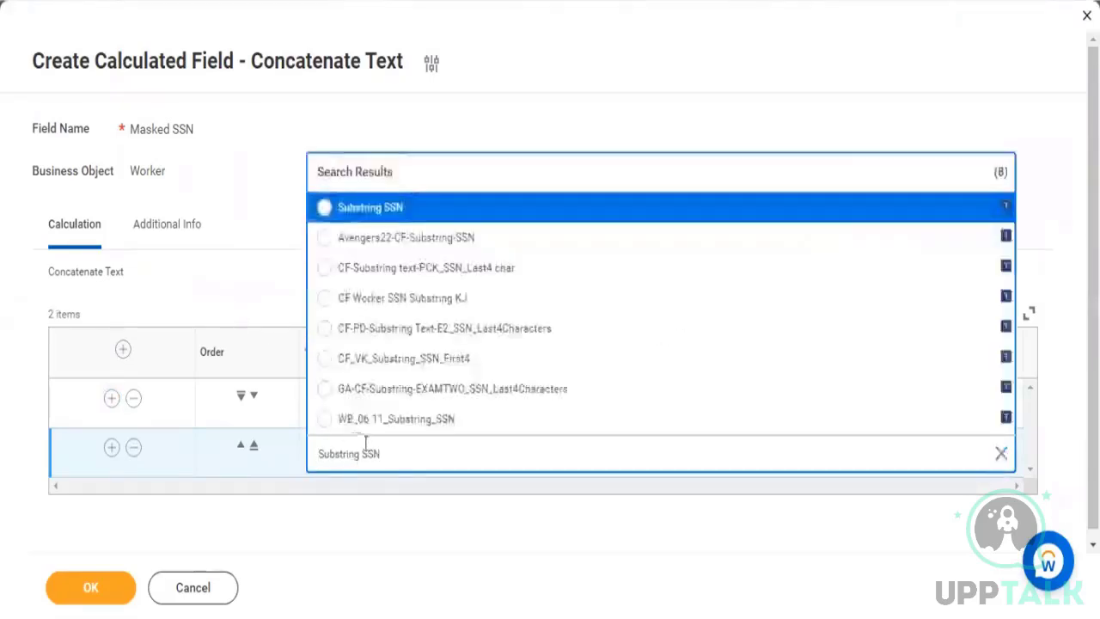
{"action": "left_click", "coordinate": [324, 207]}
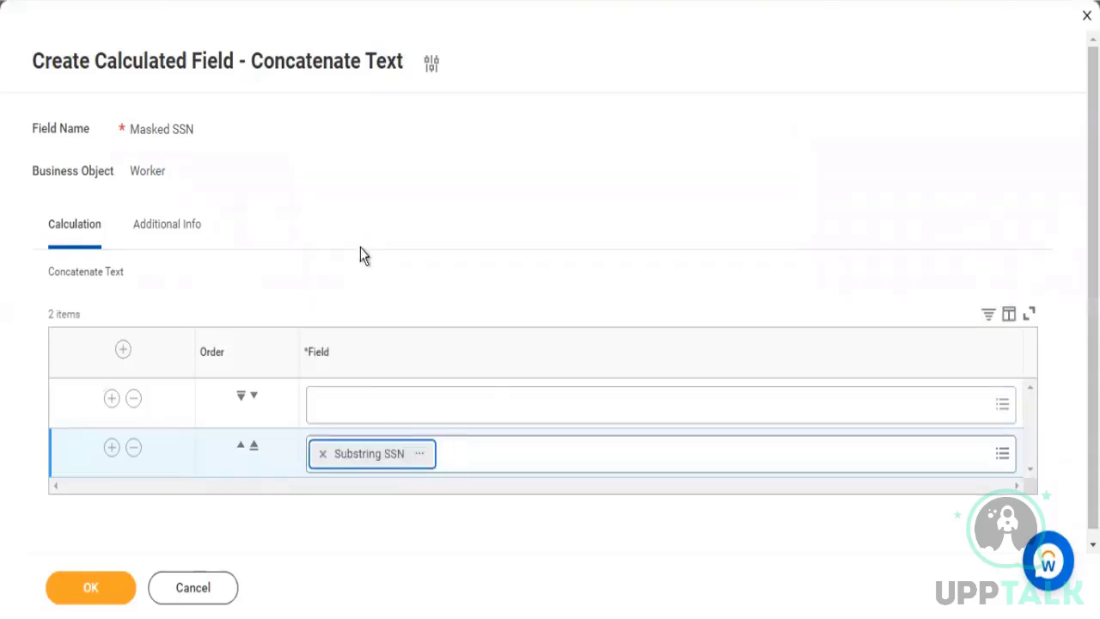
Create a new calculated field from the first concatenation row and set its function to Text Constant
{"action": "left_click", "coordinate": [474, 408]}
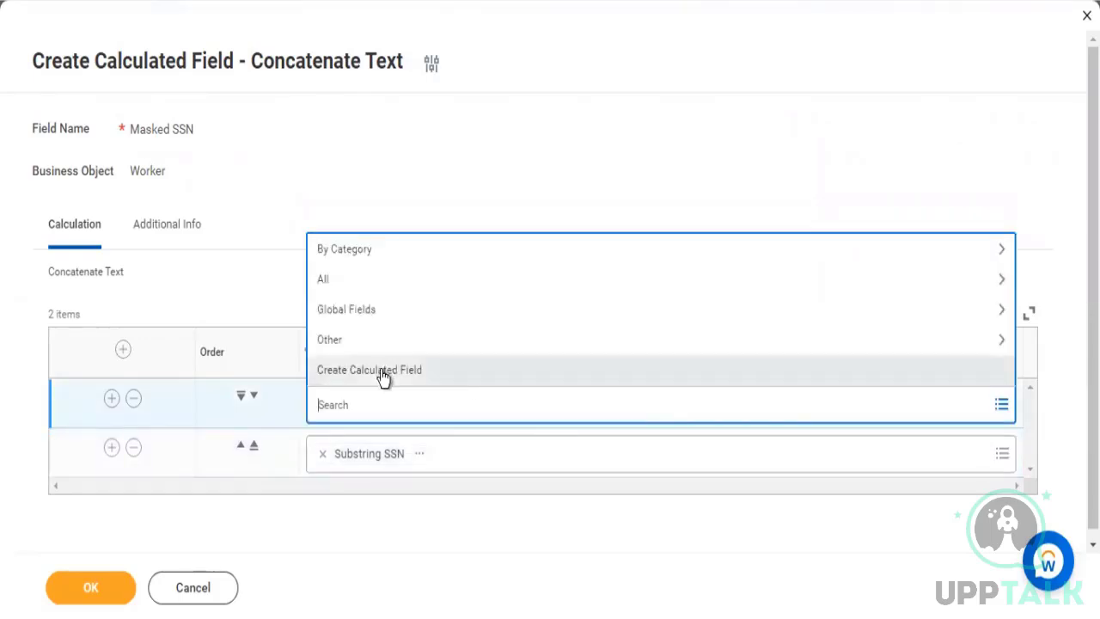
{"action": "left_click", "coordinate": [392, 374]}
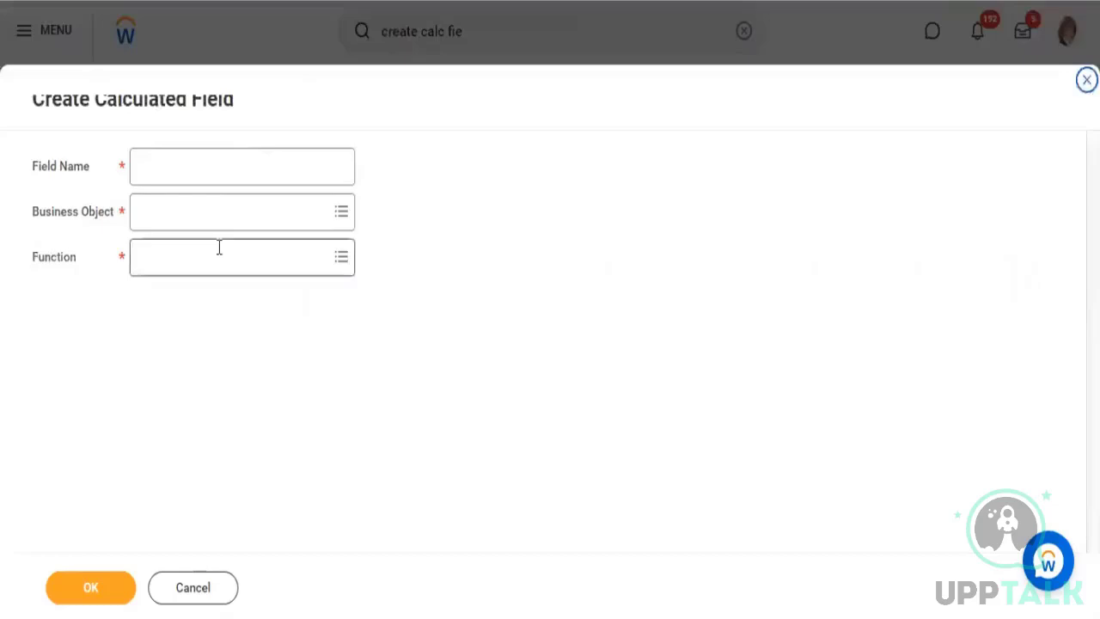
{"action": "left_click", "coordinate": [218, 249]}
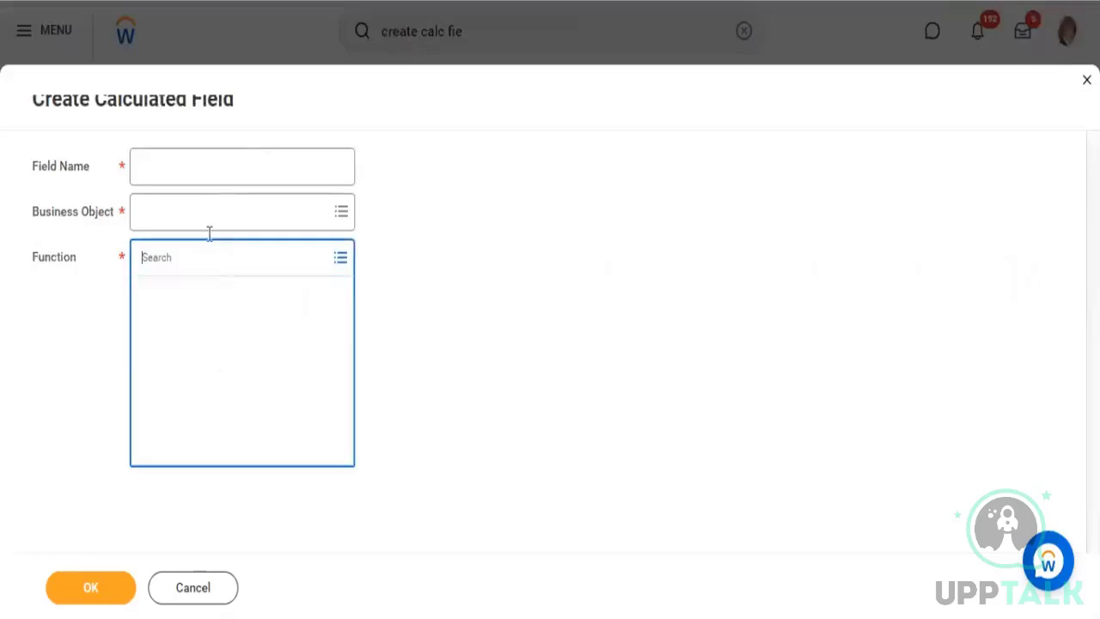
{"action": "type", "text": "text"}
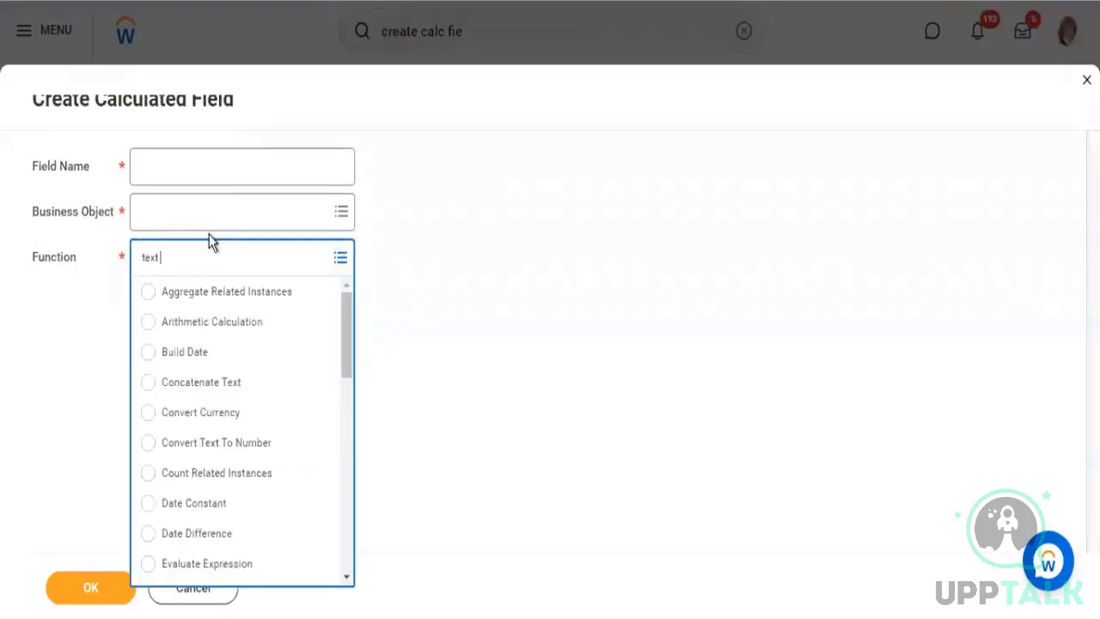
{"action": "type", "text": " con"}
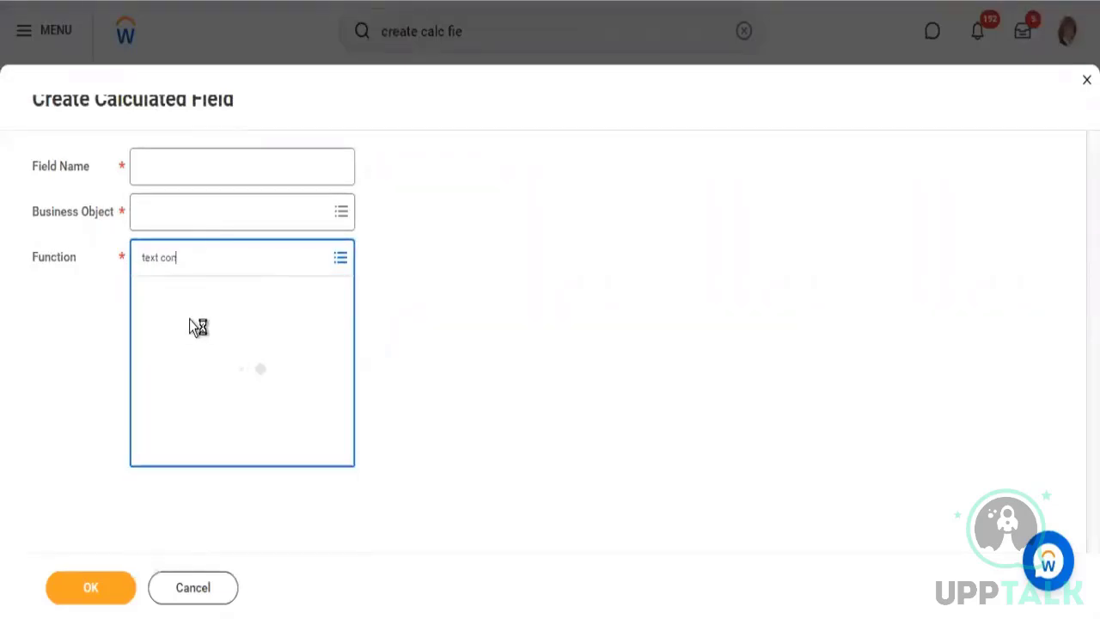
{"action": "left_click", "coordinate": [180, 333]}
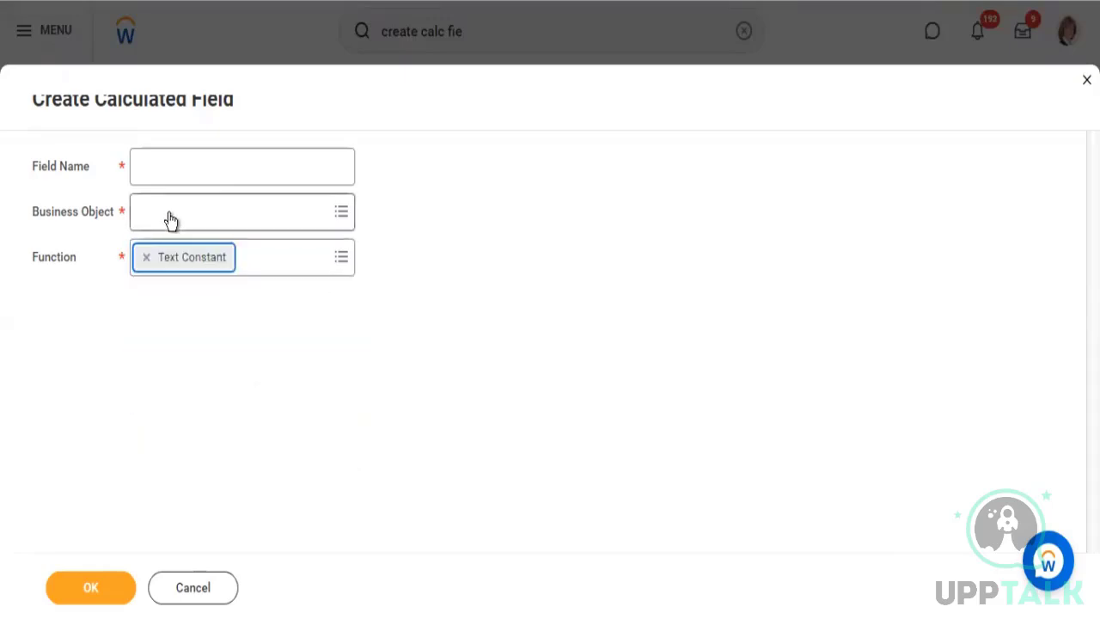
Set the new field's business object to Global, name it XXXXX, and continue to its text constant setup
{"action": "left_click", "coordinate": [158, 197]}
{"action": "type", "text": "g"}
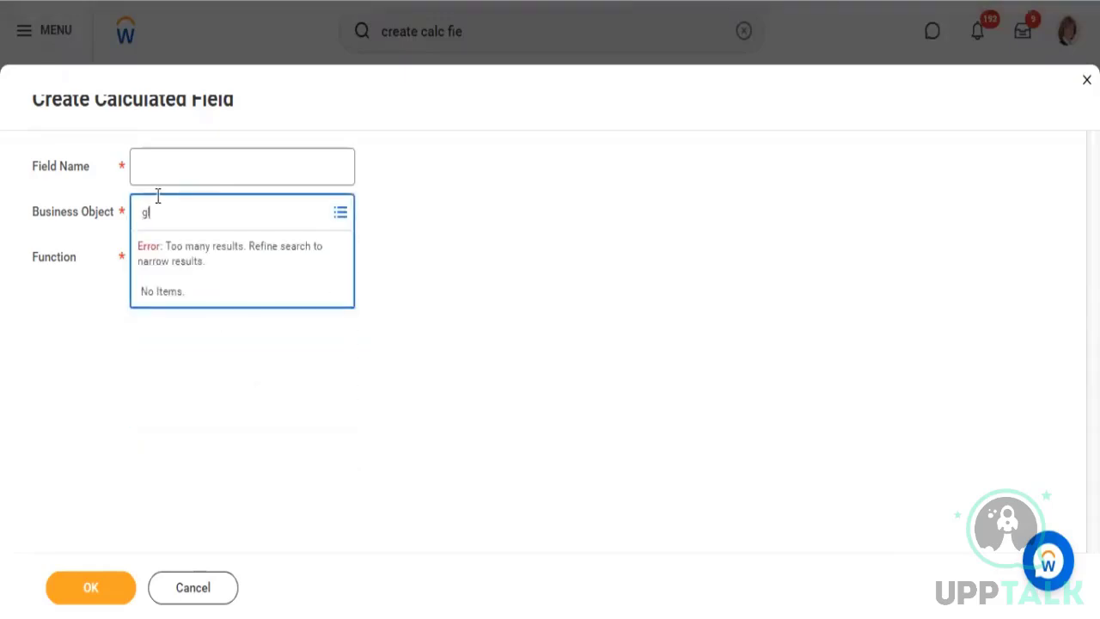
{"action": "type", "text": "lobal"}
{"action": "key", "text": "Return"}
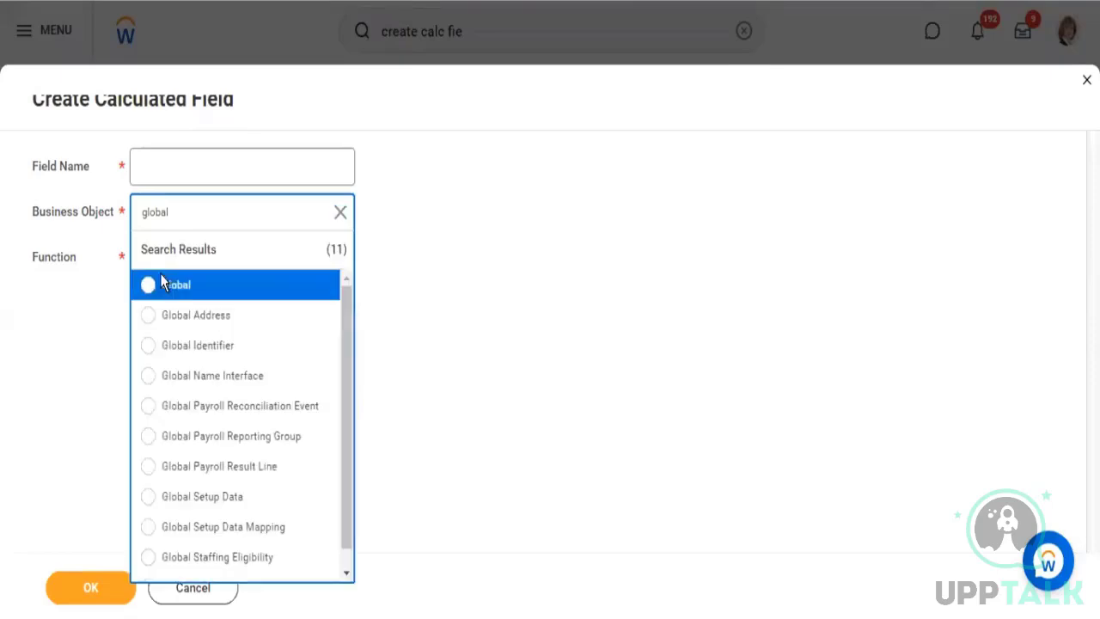
{"action": "left_click", "coordinate": [162, 275]}
{"action": "left_click", "coordinate": [169, 161]}
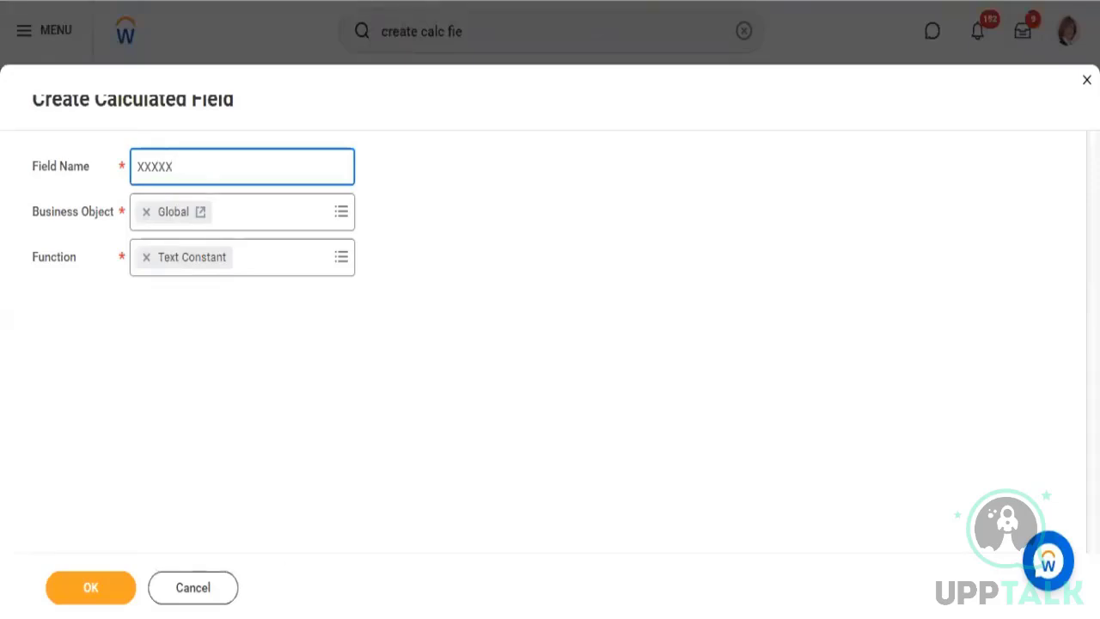
{"action": "left_click", "coordinate": [99, 594]}
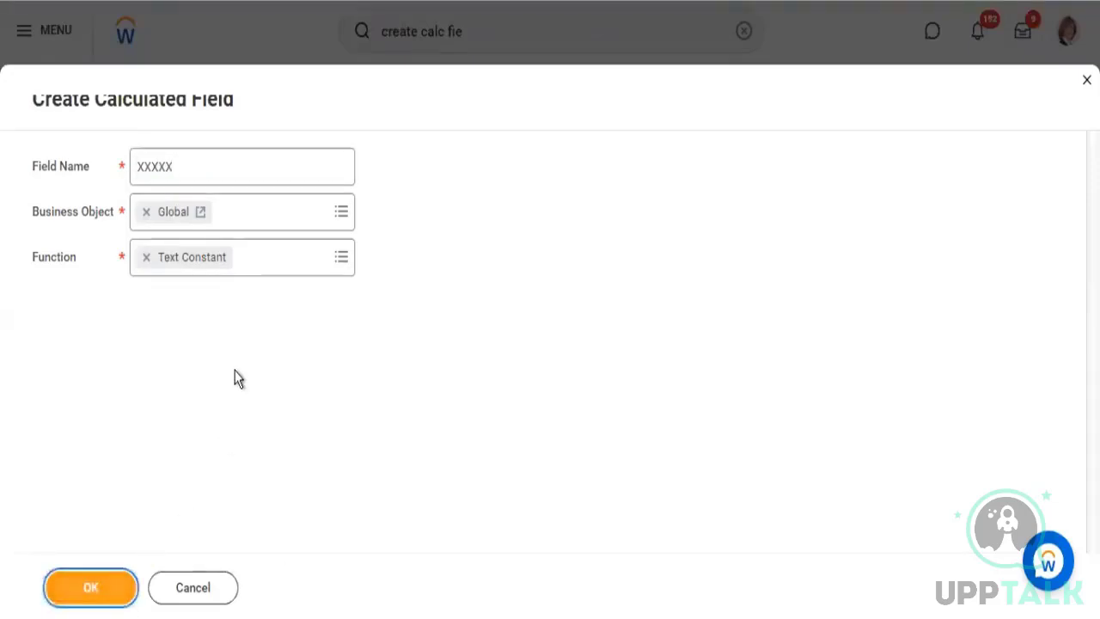
Set the text constant to XXXXX and save it into the first row of the Masked SSN concatenation
{"action": "left_click", "coordinate": [182, 363]}
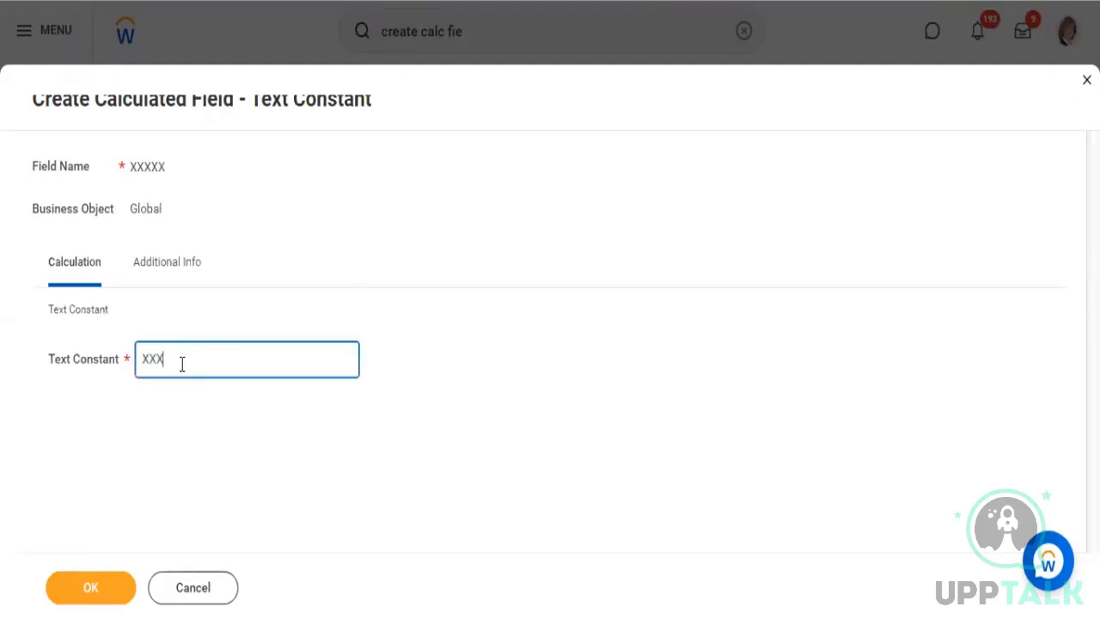
{"action": "type", "text": "XXXXX"}
{"action": "left_click", "coordinate": [107, 592]}
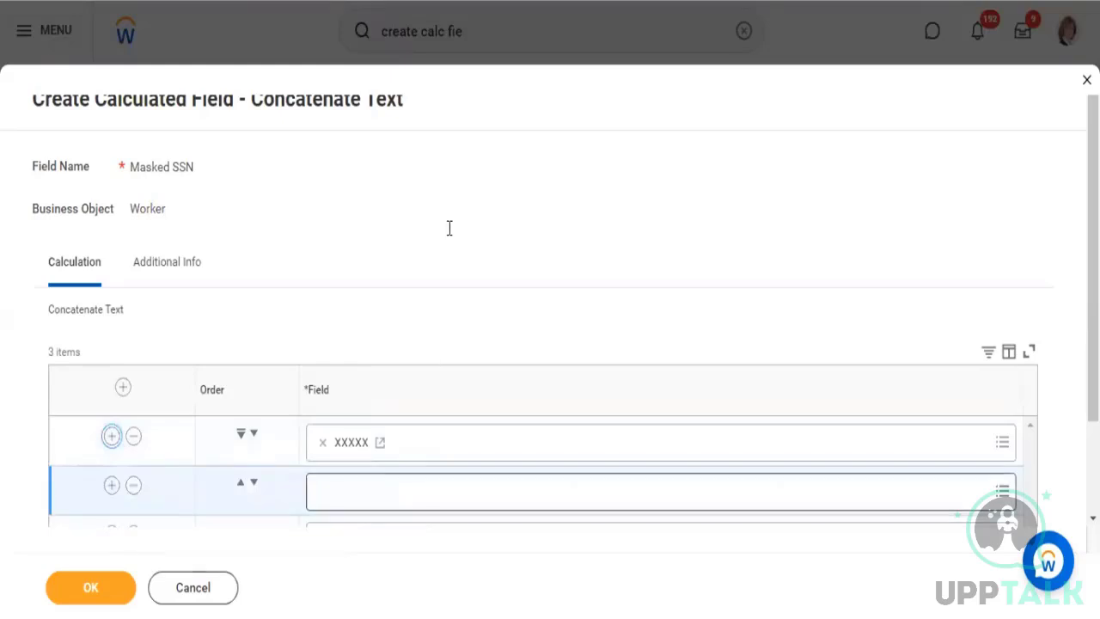
Set the row between XXXXX and Substring SSN to the global text field "-", and save the Masked SSN calculated field
{"action": "scroll", "coordinate": [370, 411], "scroll_direction": "down", "scroll_amount": 2}
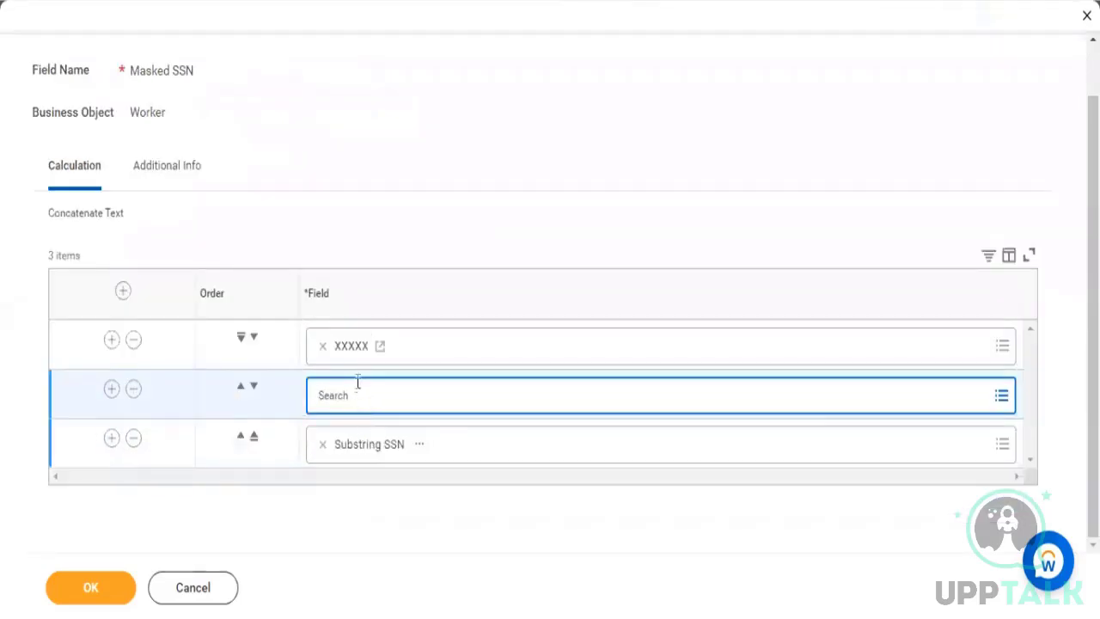
{"action": "left_click", "coordinate": [357, 384]}
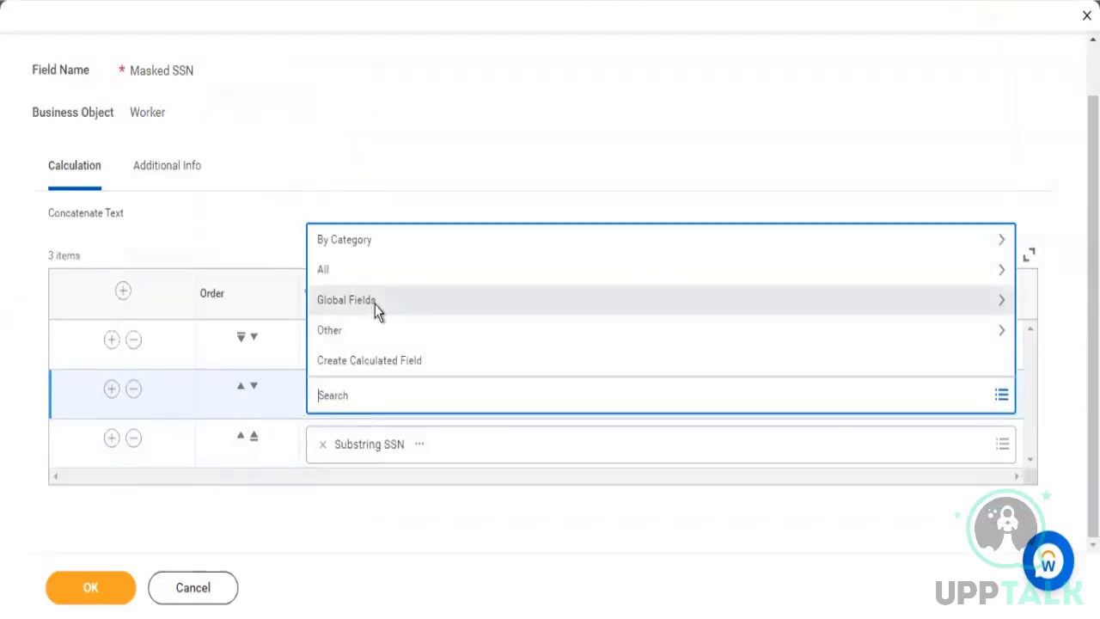
{"action": "left_click", "coordinate": [375, 300]}
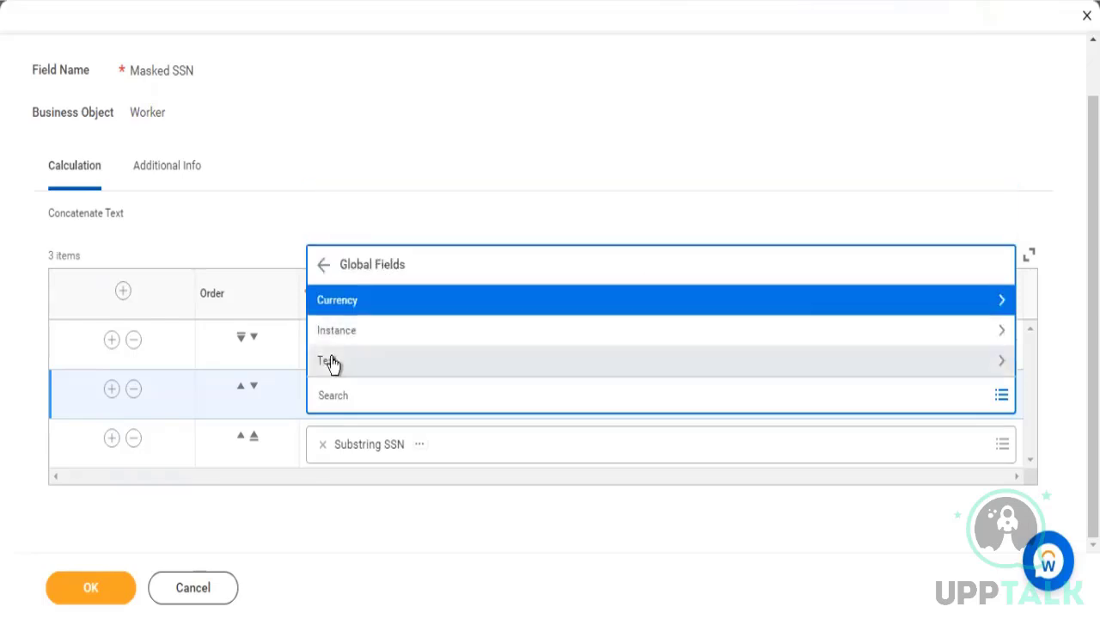
{"action": "left_click", "coordinate": [381, 353]}
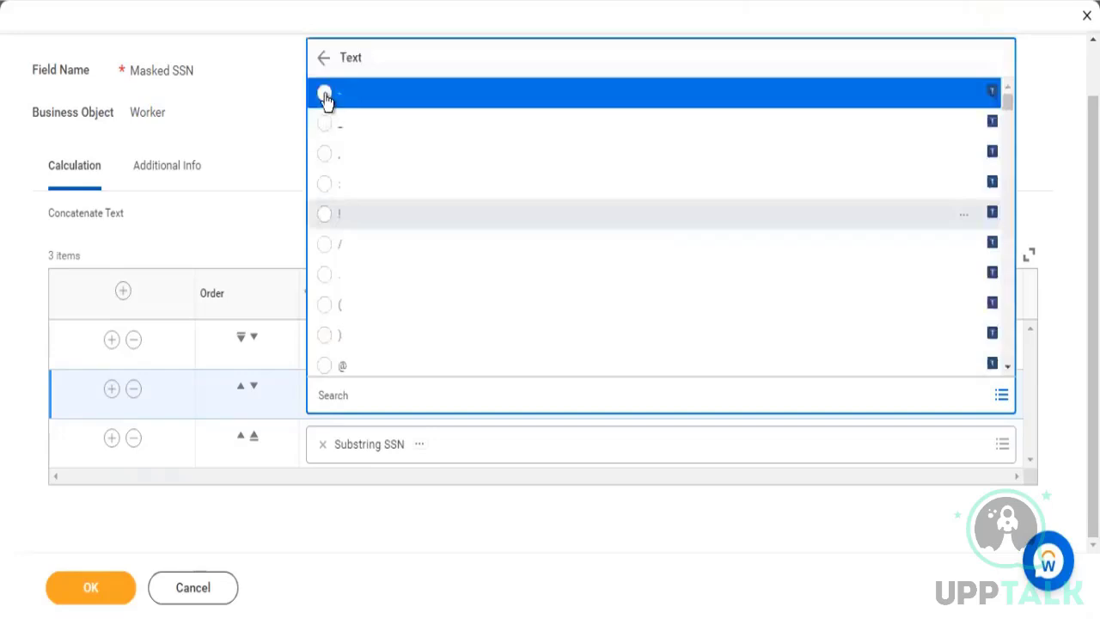
{"action": "left_click", "coordinate": [96, 590]}
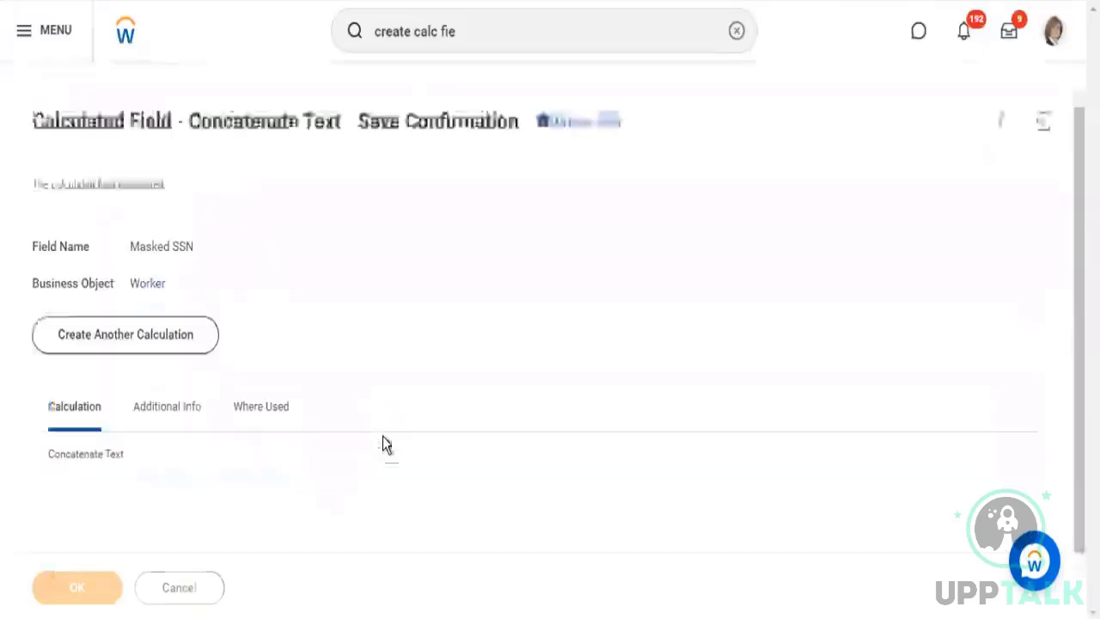
{"action": "scroll", "coordinate": [98, 376], "scroll_direction": "down", "scroll_amount": 2}
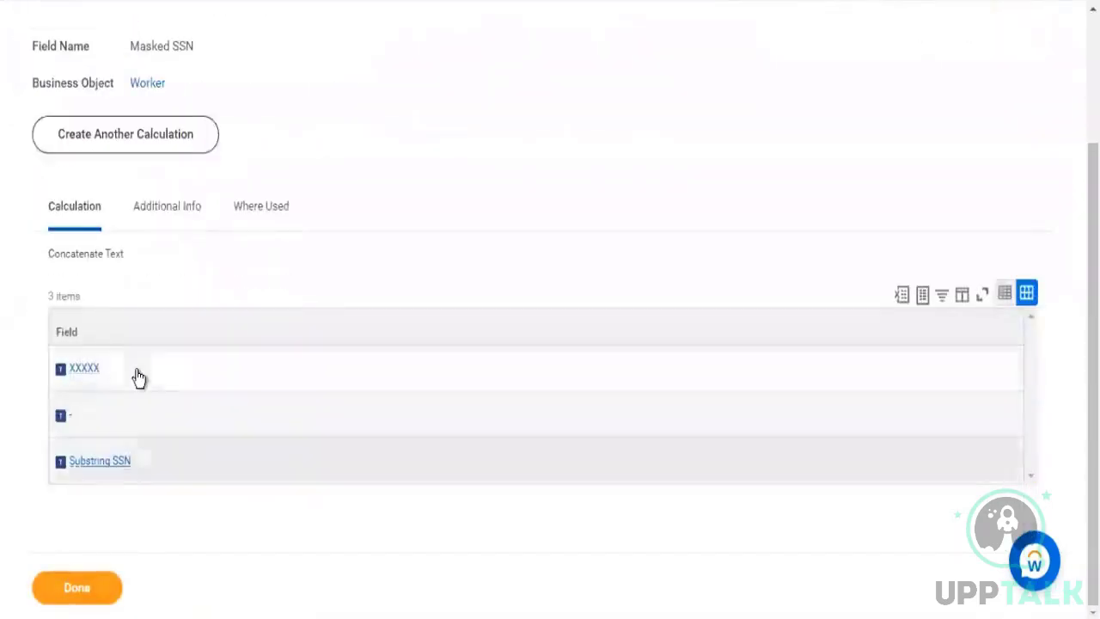
Copy the name of the saved Masked SSN calculated field as text
{"action": "double_click", "coordinate": [64, 379]}
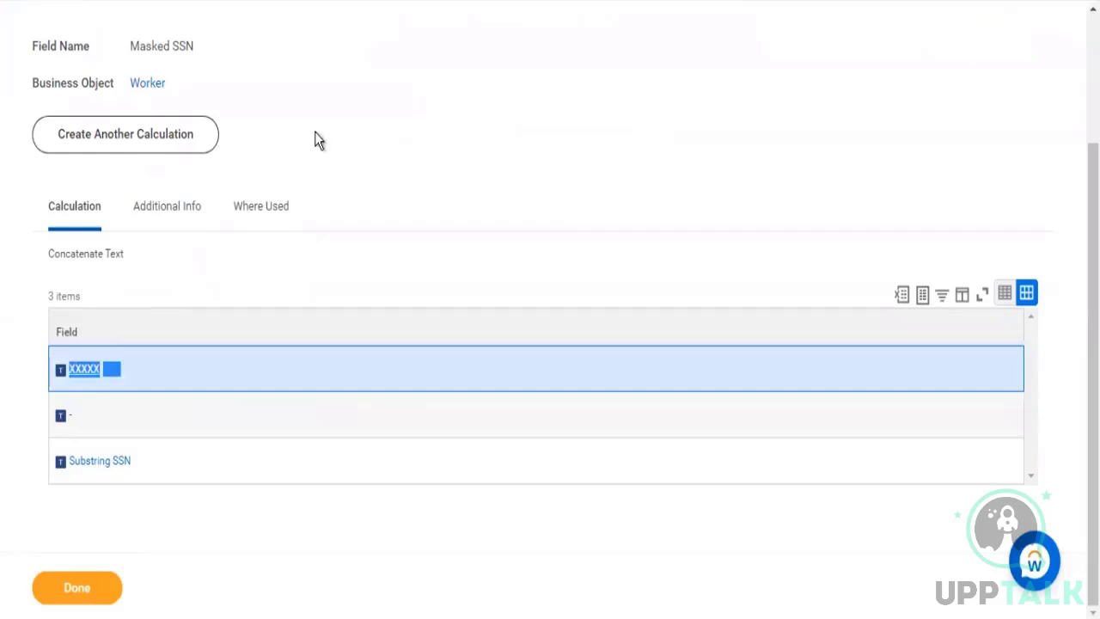
{"action": "scroll", "coordinate": [413, 82], "scroll_direction": "up", "scroll_amount": 2}
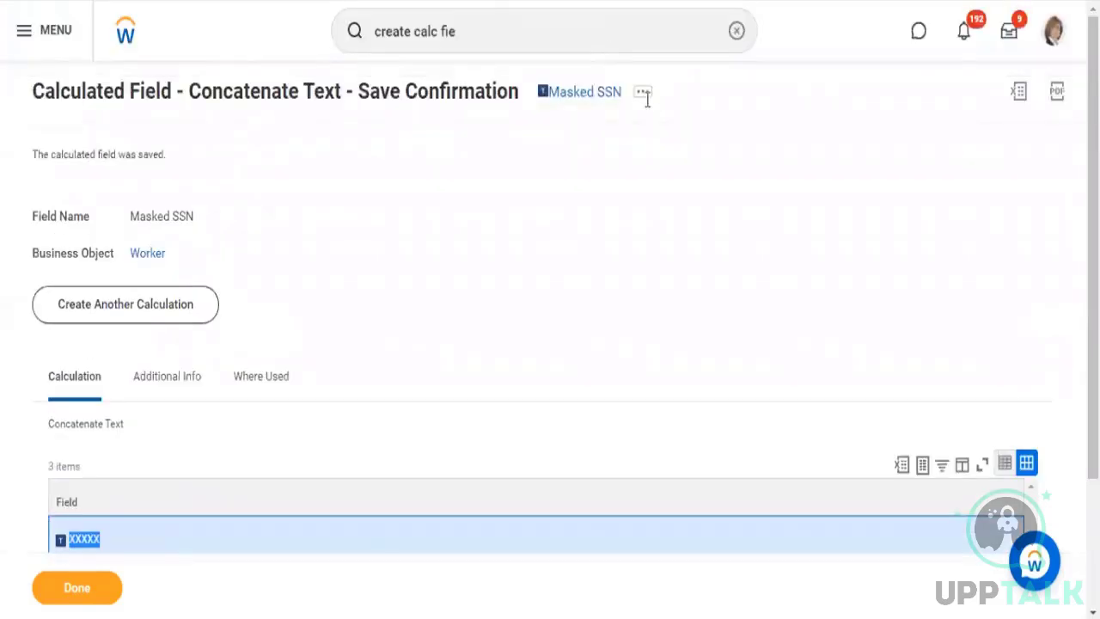
{"action": "left_click", "coordinate": [644, 92]}
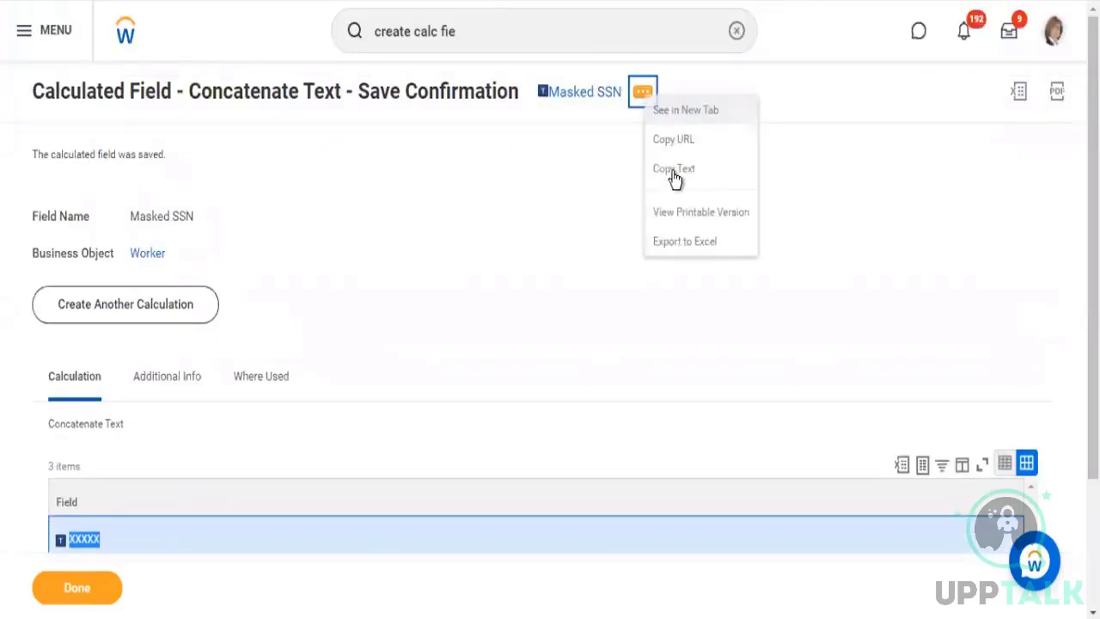
{"action": "left_click", "coordinate": [675, 172]}
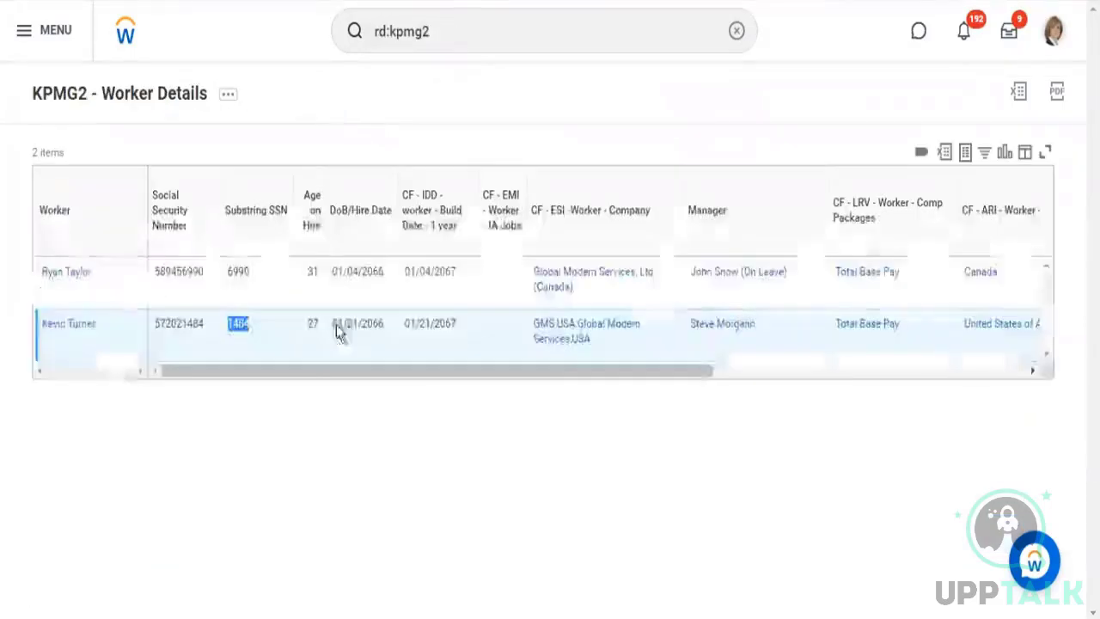
Replace the Substring SSN field with Masked SSN in the KPMG2 - Worker Details report columns and check the masked values in its output
{"action": "left_click", "coordinate": [228, 93]}
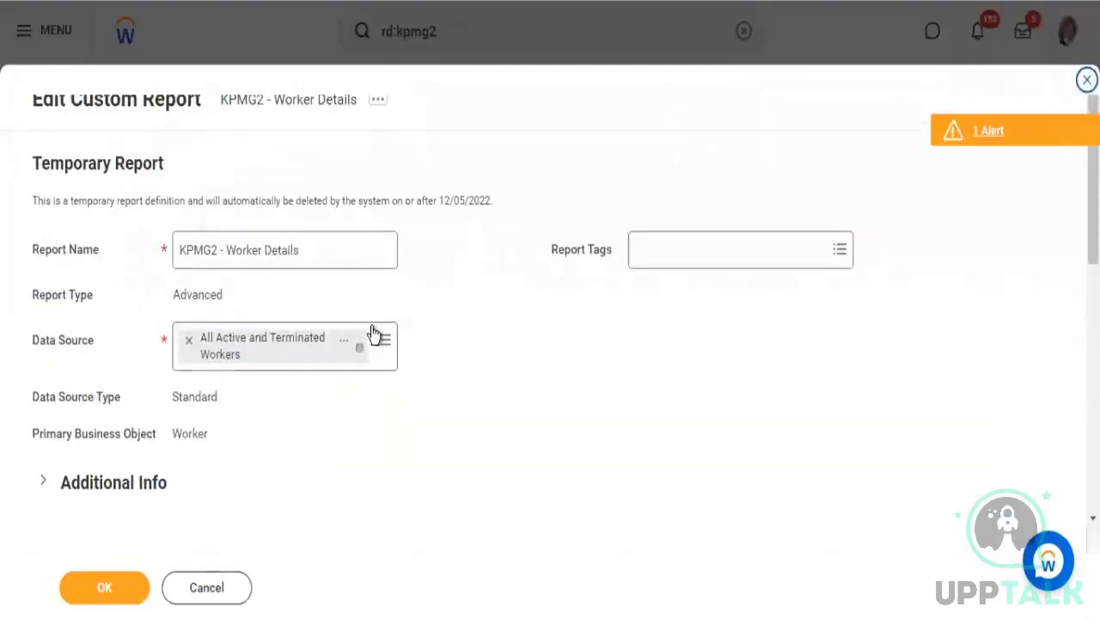
{"action": "scroll", "coordinate": [388, 307], "scroll_direction": "down", "scroll_amount": 5}
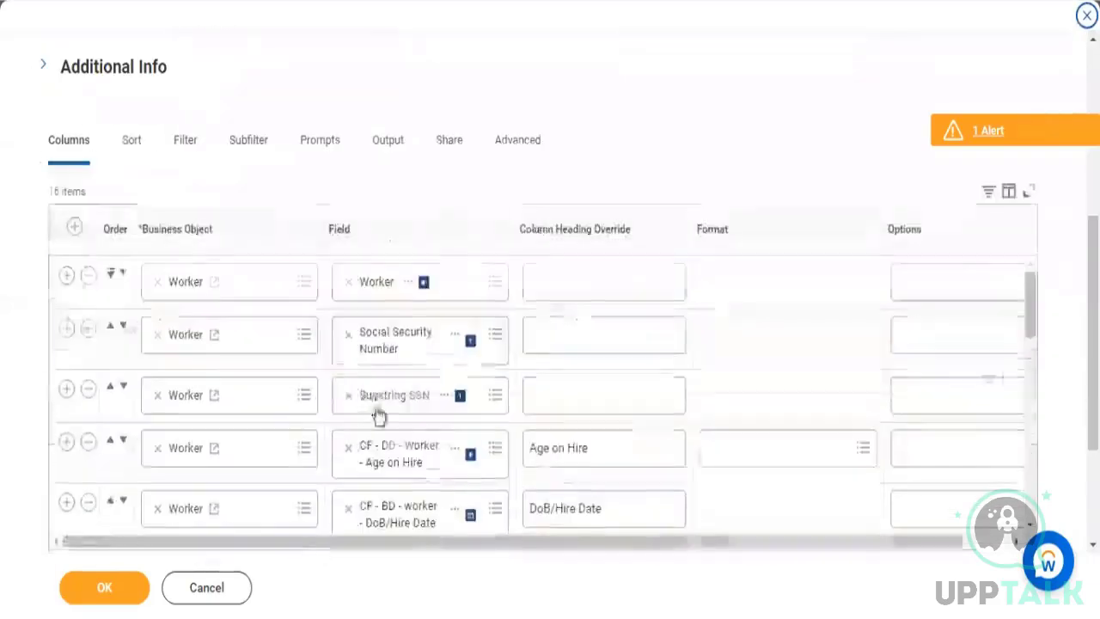
{"action": "left_click", "coordinate": [350, 395]}
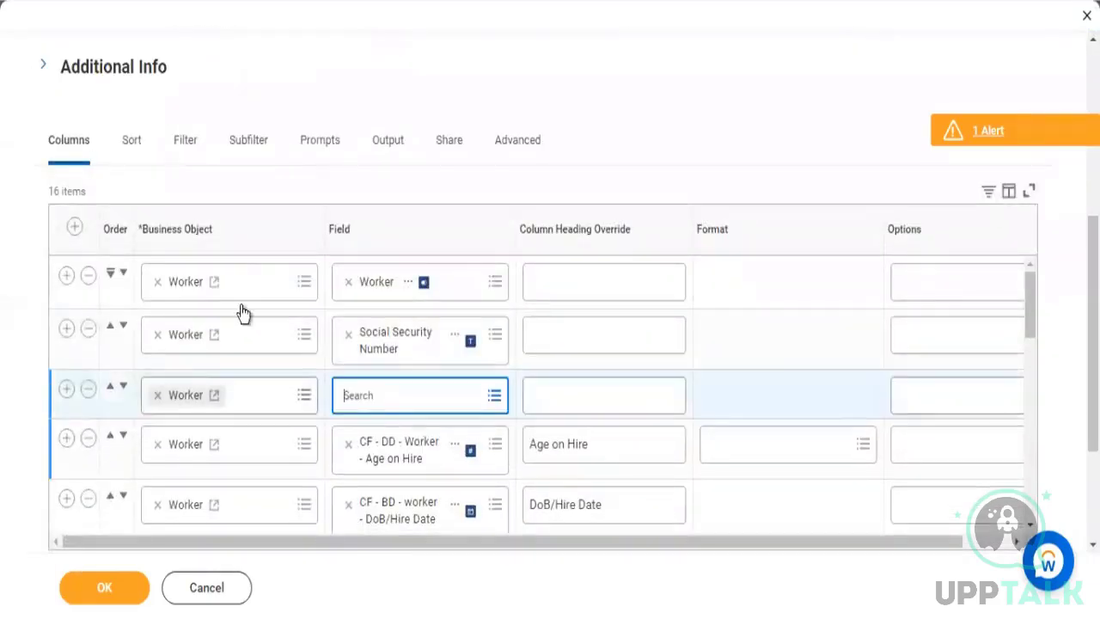
{"action": "type", "text": "Masked SSN"}
{"action": "key", "text": "Return"}
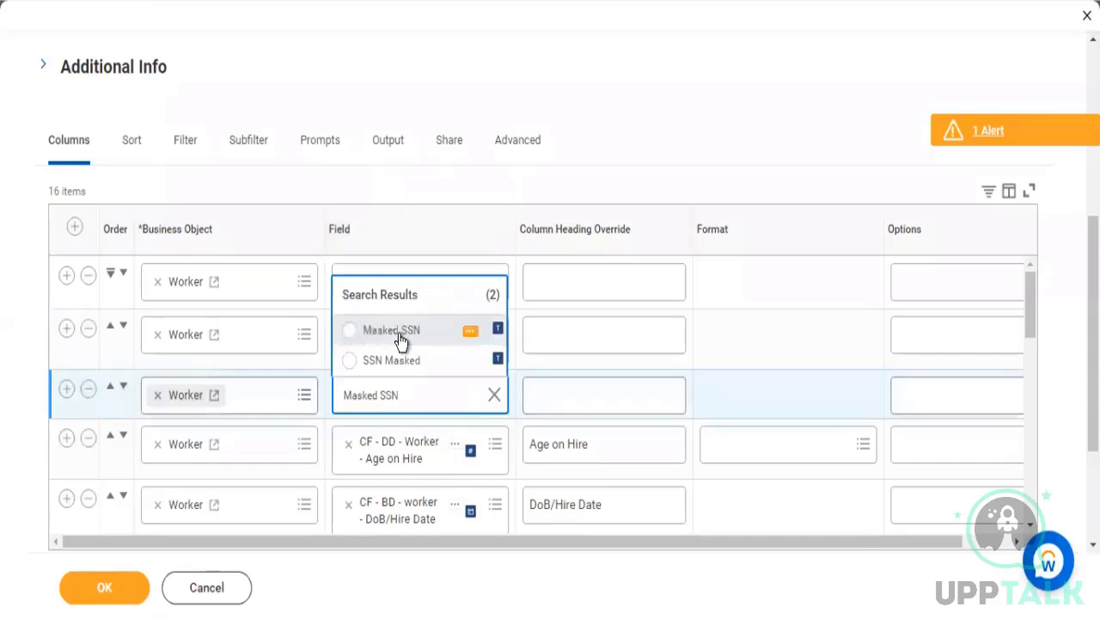
{"action": "left_click", "coordinate": [399, 333]}
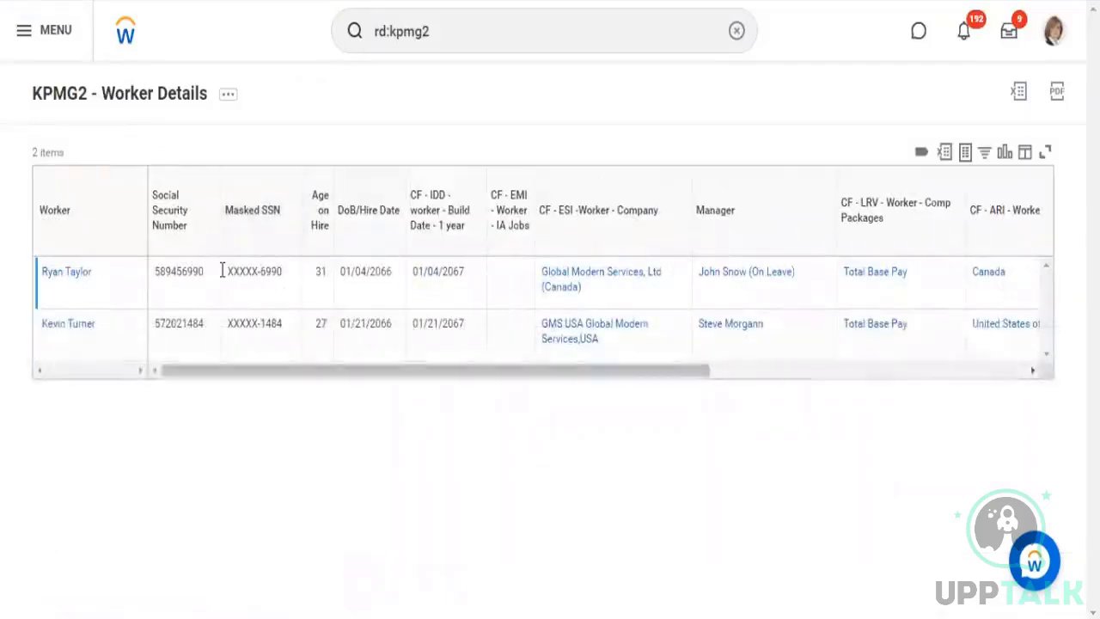
{"action": "double_click", "coordinate": [225, 272]}
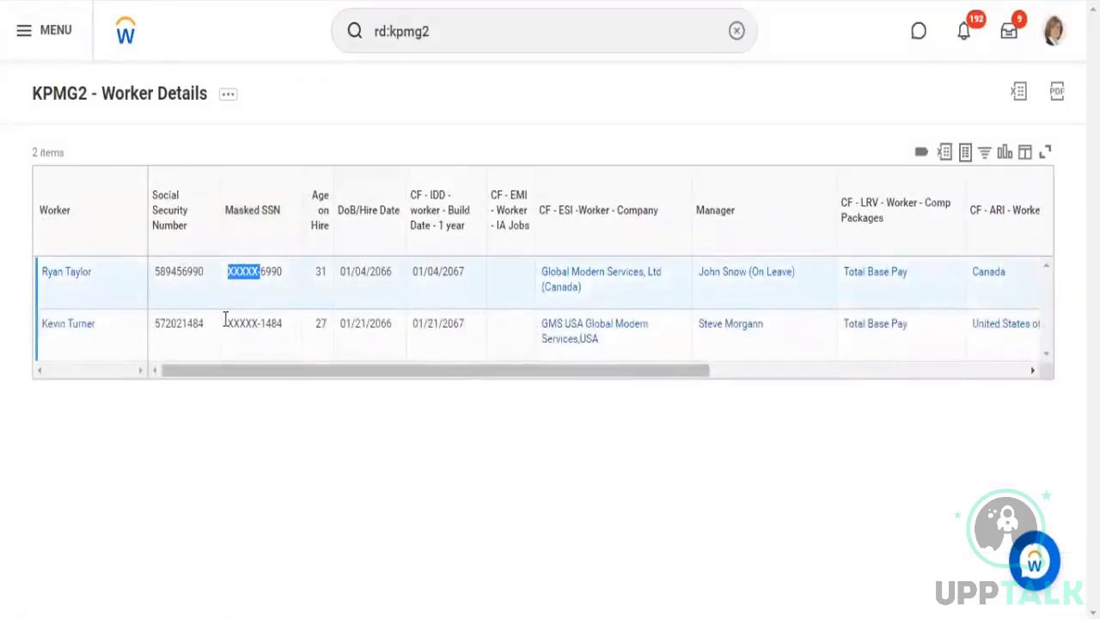
{"action": "left_click_drag", "start_coordinate": [260, 323], "coordinate": [220, 319]}
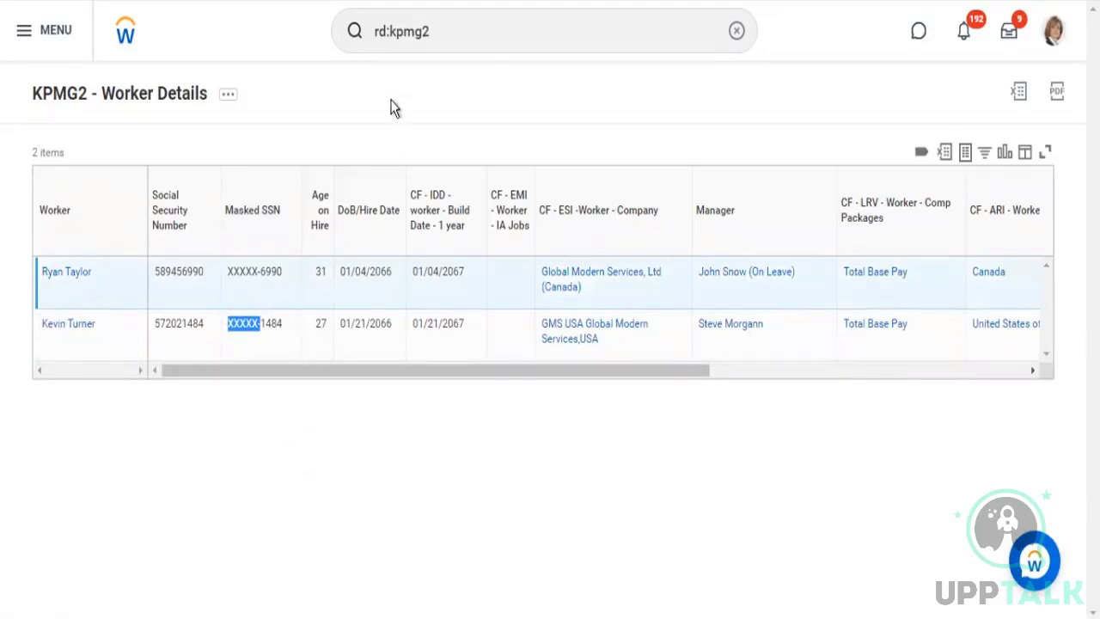
Search for "create custom repo" and open the Create Custom Report task
{"action": "left_click", "coordinate": [466, 49]}
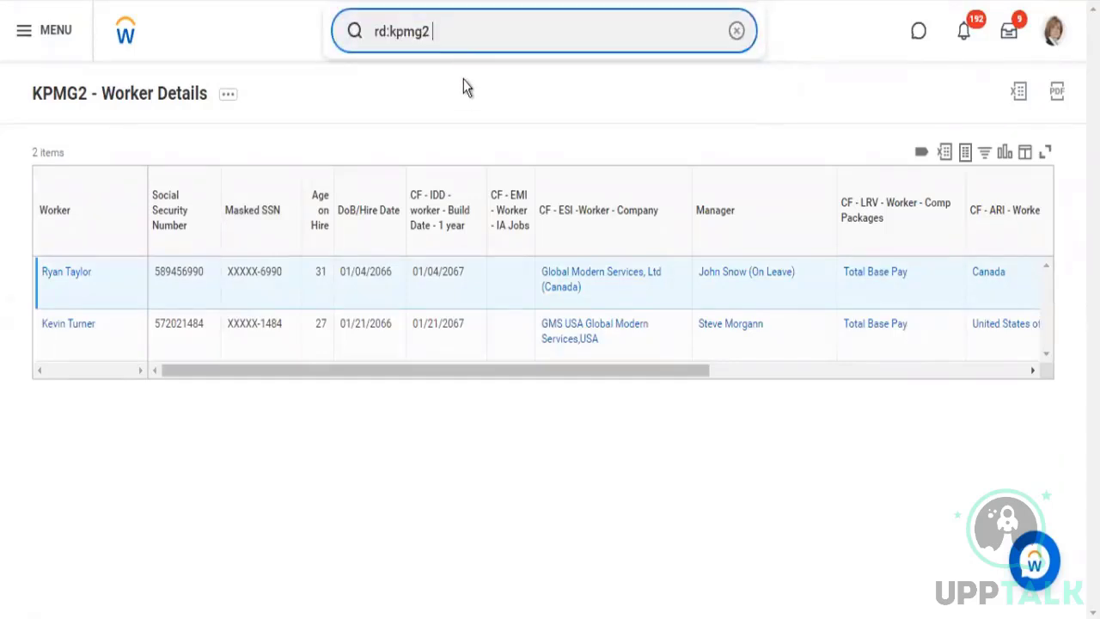
{"action": "left_click_drag", "start_coordinate": [435, 31], "coordinate": [320, 62]}
{"action": "type", "text": "ce"}
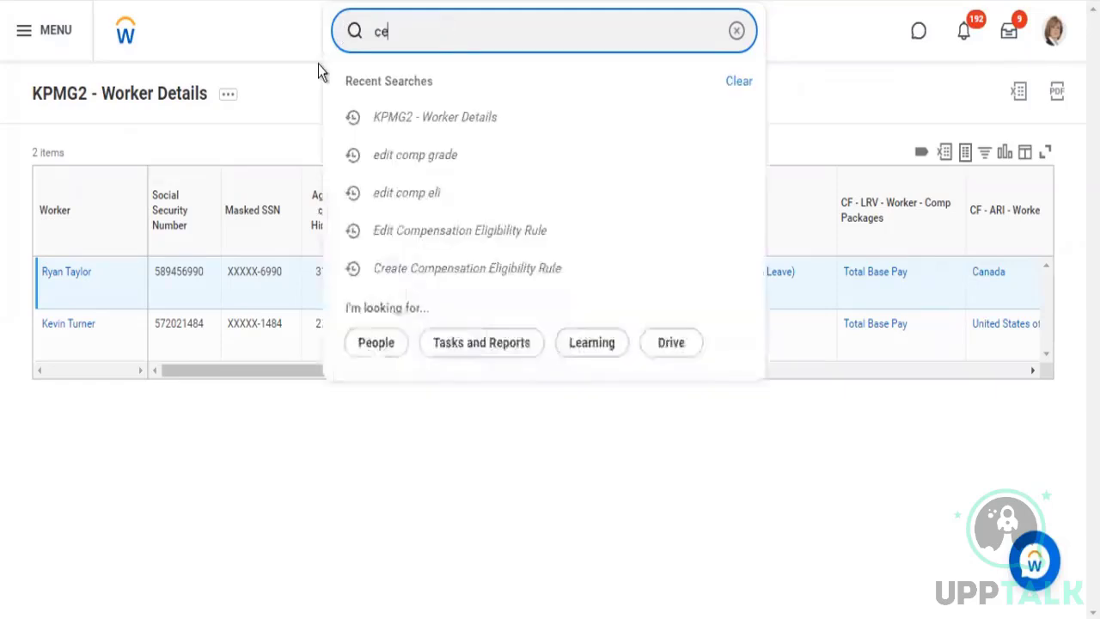
{"action": "type", "text": "reate c"}
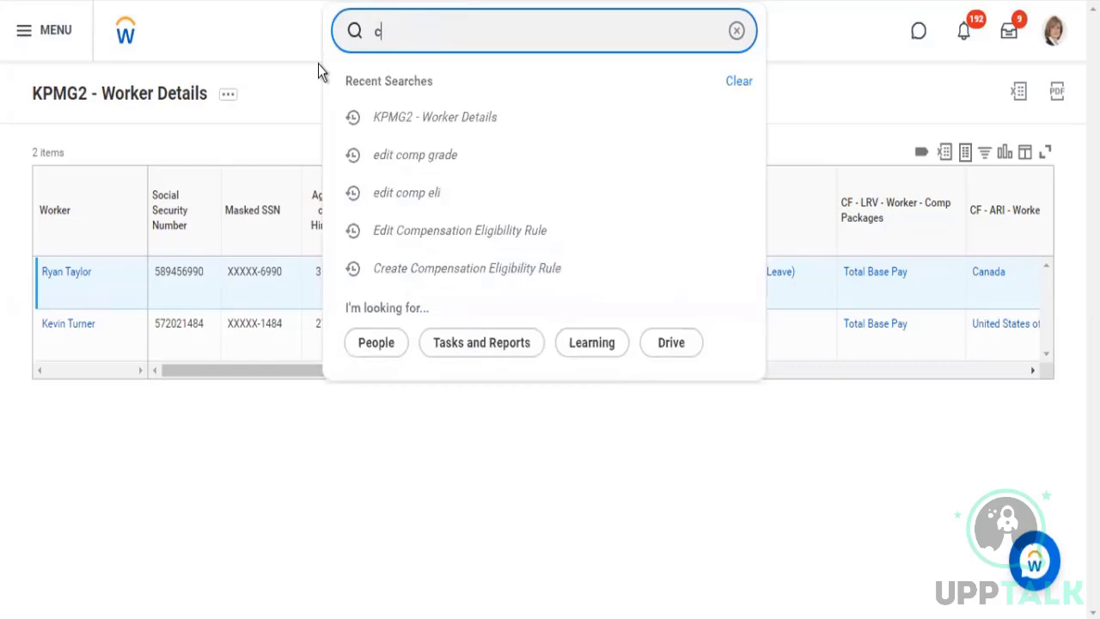
{"action": "type", "text": "ustom repo"}
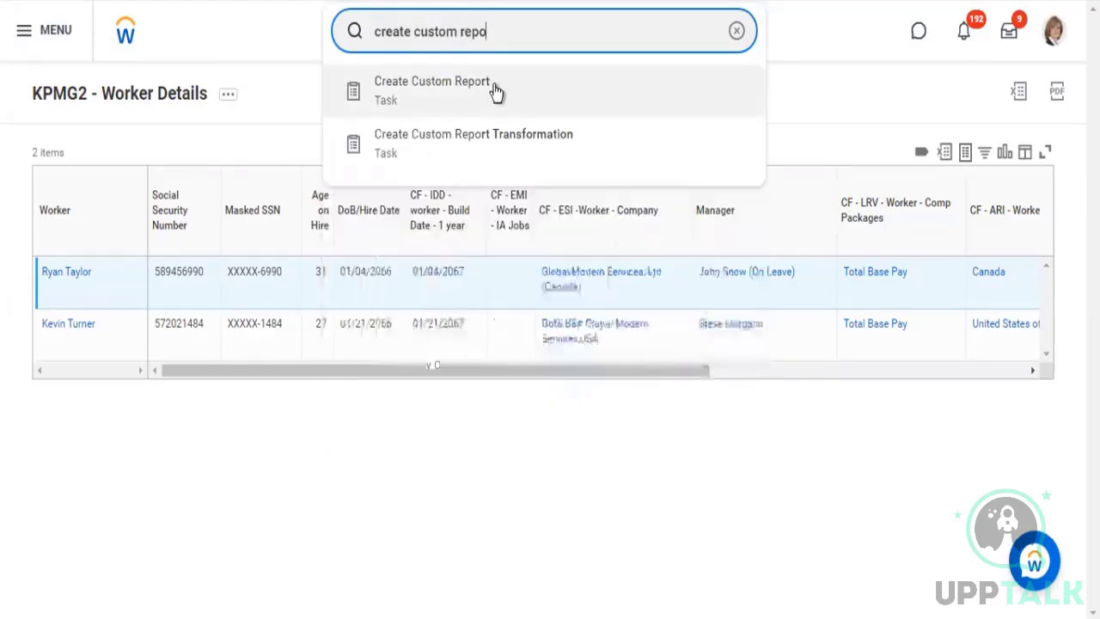
{"action": "left_click", "coordinate": [513, 107]}
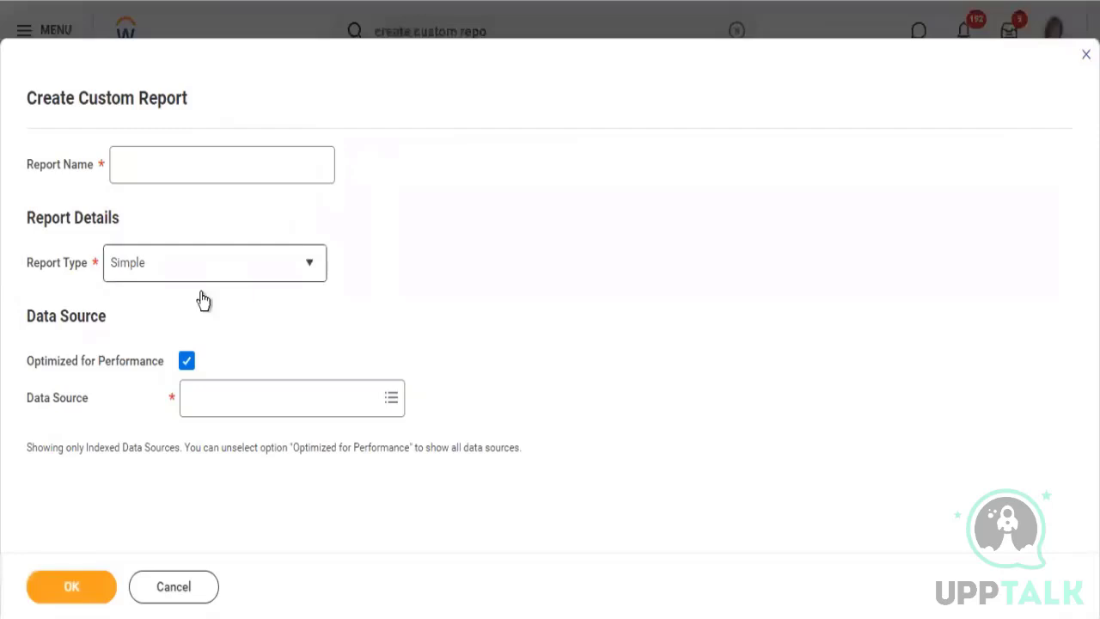
Set the new report's type to Advanced and its data source to Workers for HCM Reporting
{"action": "left_click", "coordinate": [199, 274]}
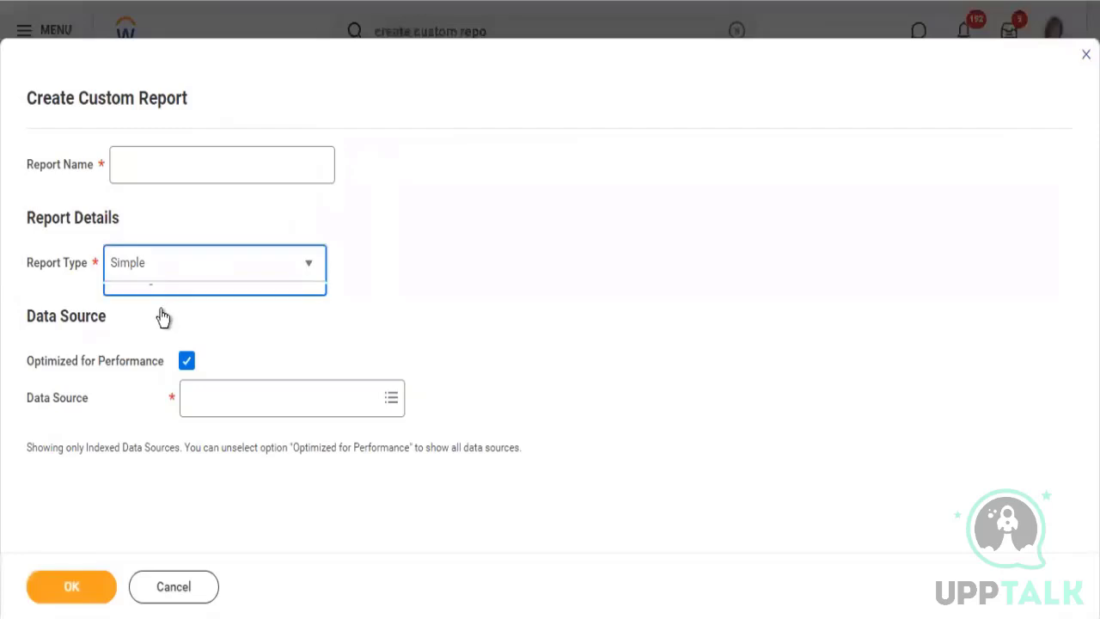
{"action": "left_click", "coordinate": [153, 327]}
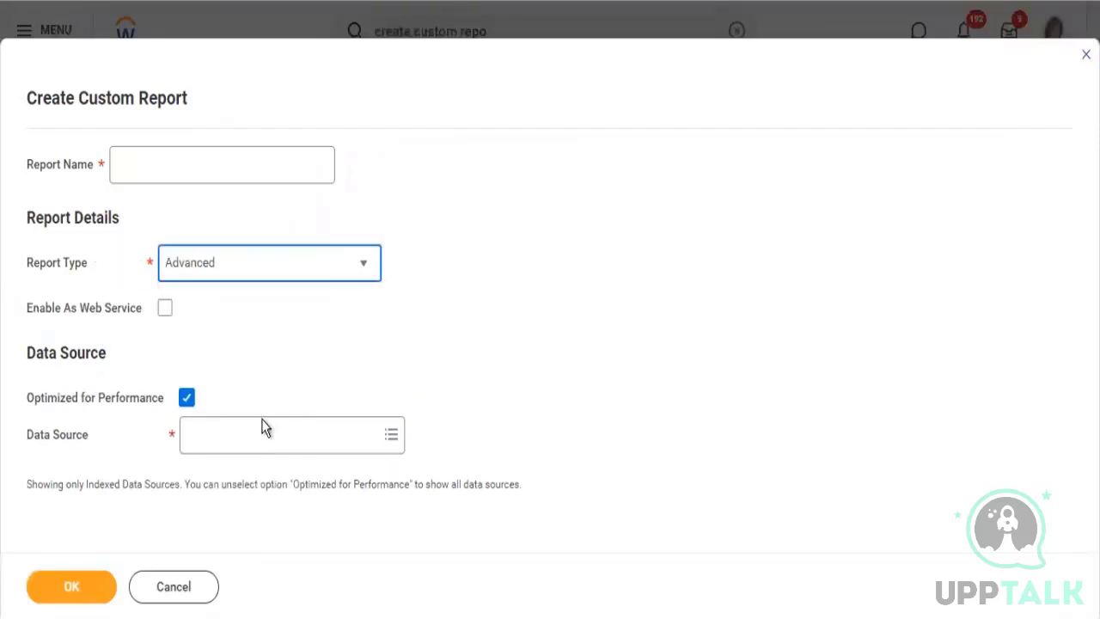
{"action": "left_click", "coordinate": [274, 434]}
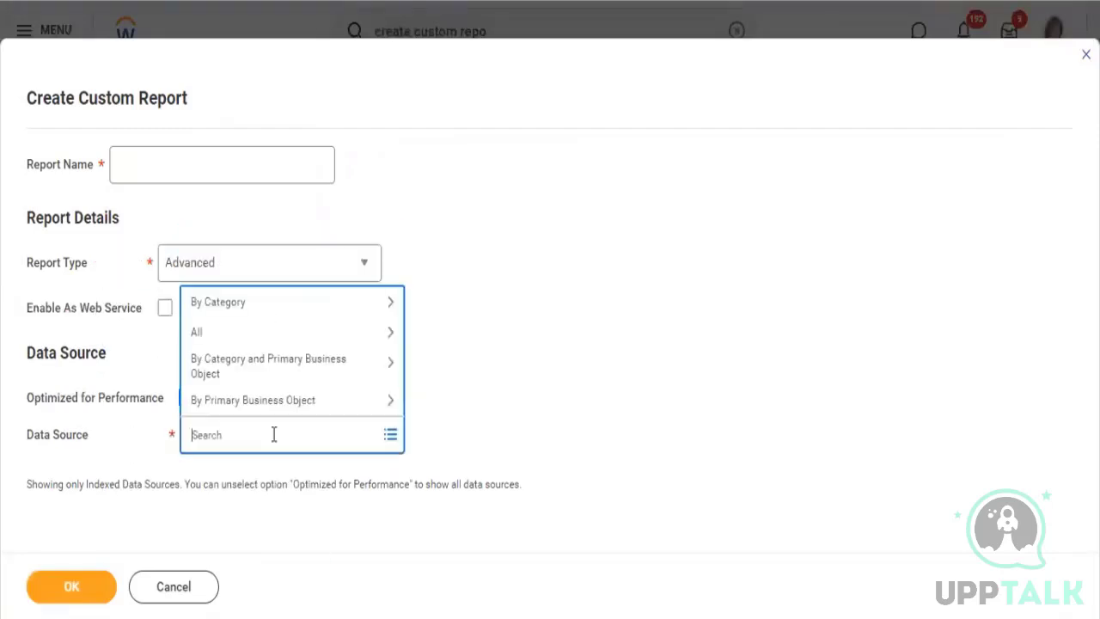
{"action": "type", "text": "workers hmc repo"}
{"action": "key", "text": "Return"}
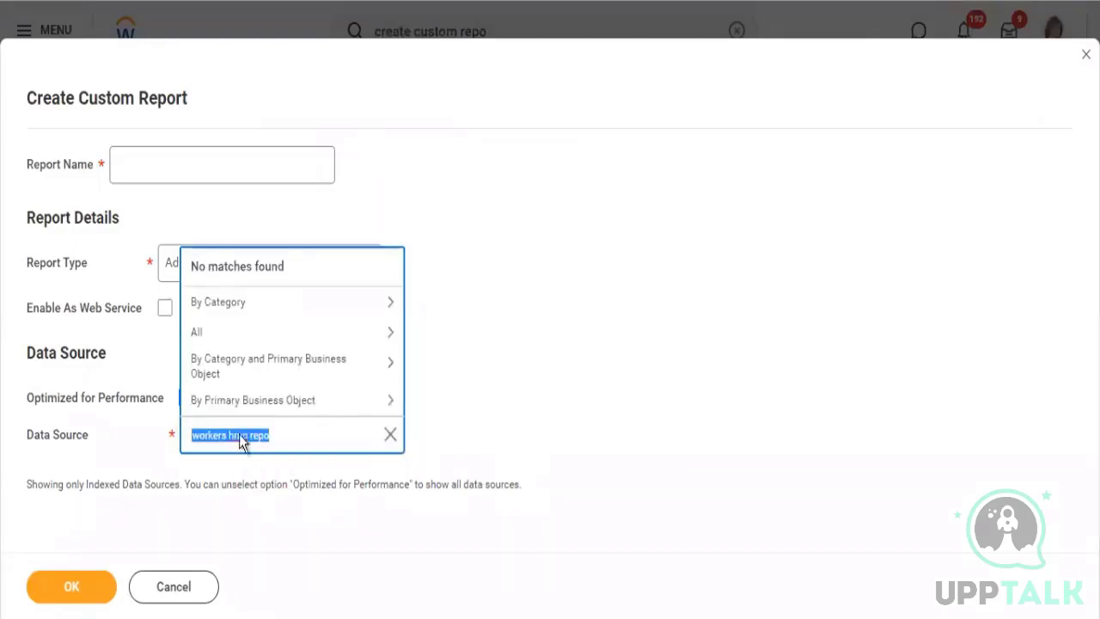
{"action": "left_click", "coordinate": [244, 436]}
{"action": "key", "text": "BackSpace"}
{"action": "key", "text": "Right"}
{"action": "type", "text": "m"}
{"action": "key", "text": "Return"}
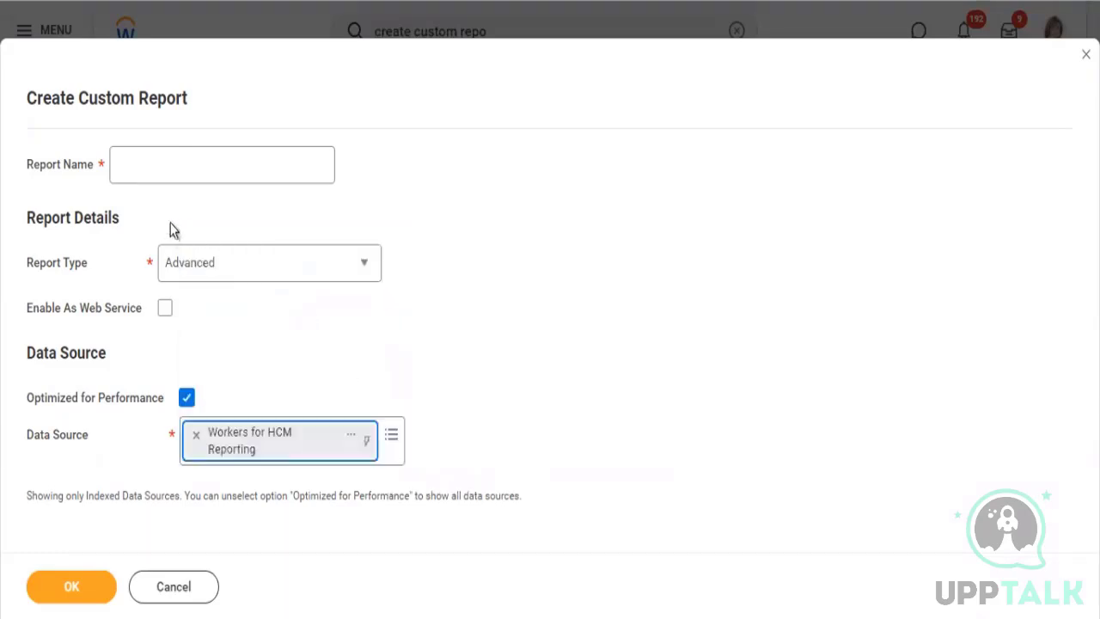
Name the report "KPMG2 - Worker Data Grouped" and create it
{"action": "left_click", "coordinate": [143, 177]}
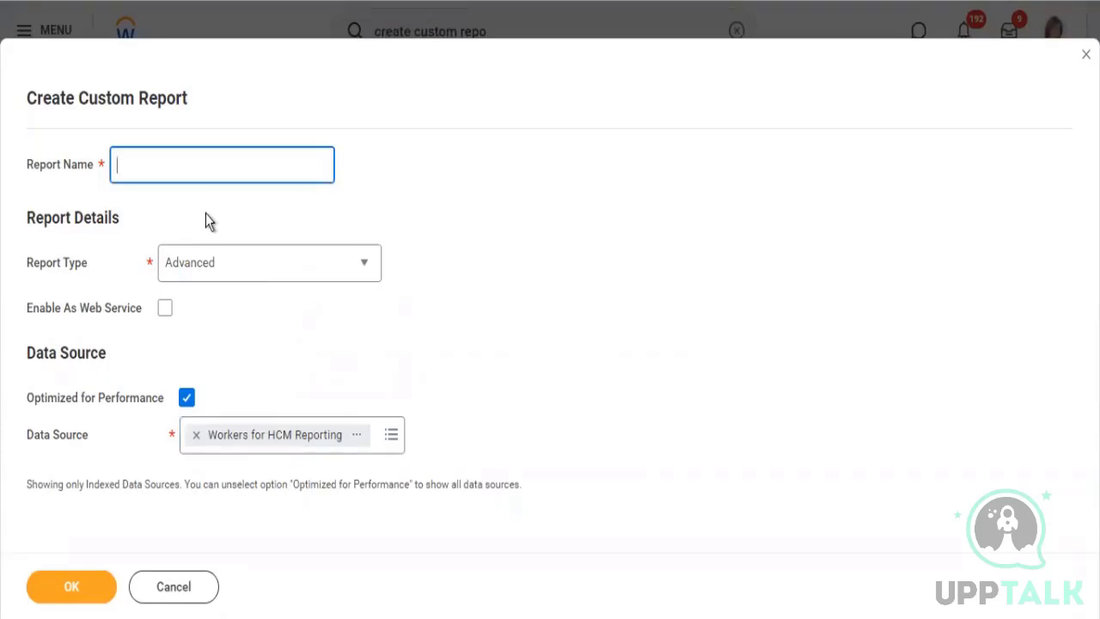
{"action": "type", "text": "KPMG2 - Worker D"}
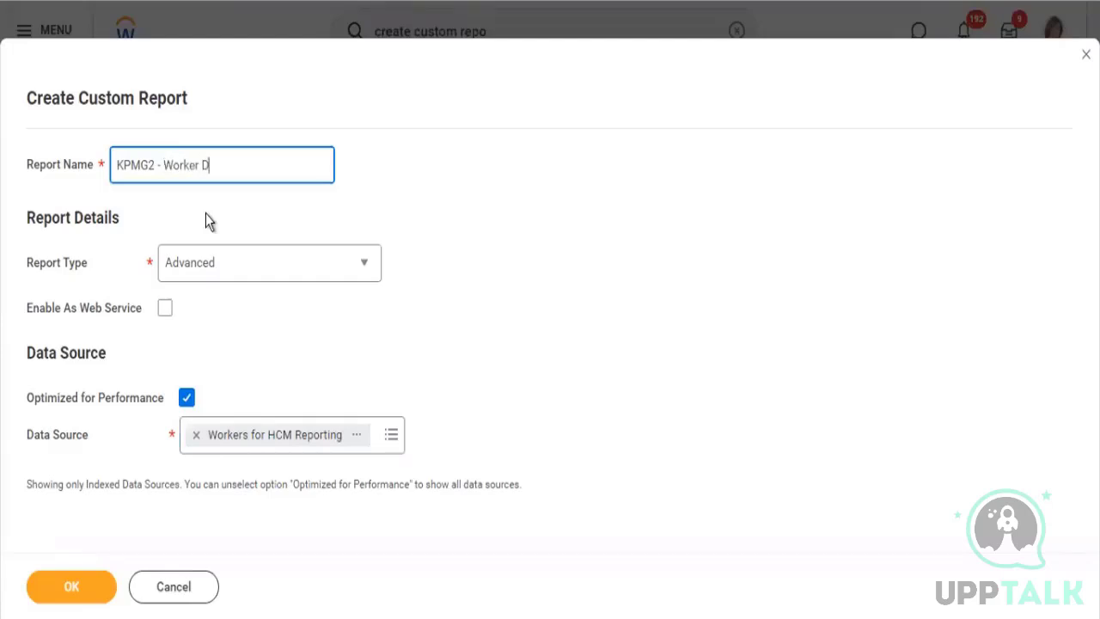
{"action": "type", "text": "e"}
{"action": "key", "text": "BackSpace"}
{"action": "type", "text": "ata Grouped"}
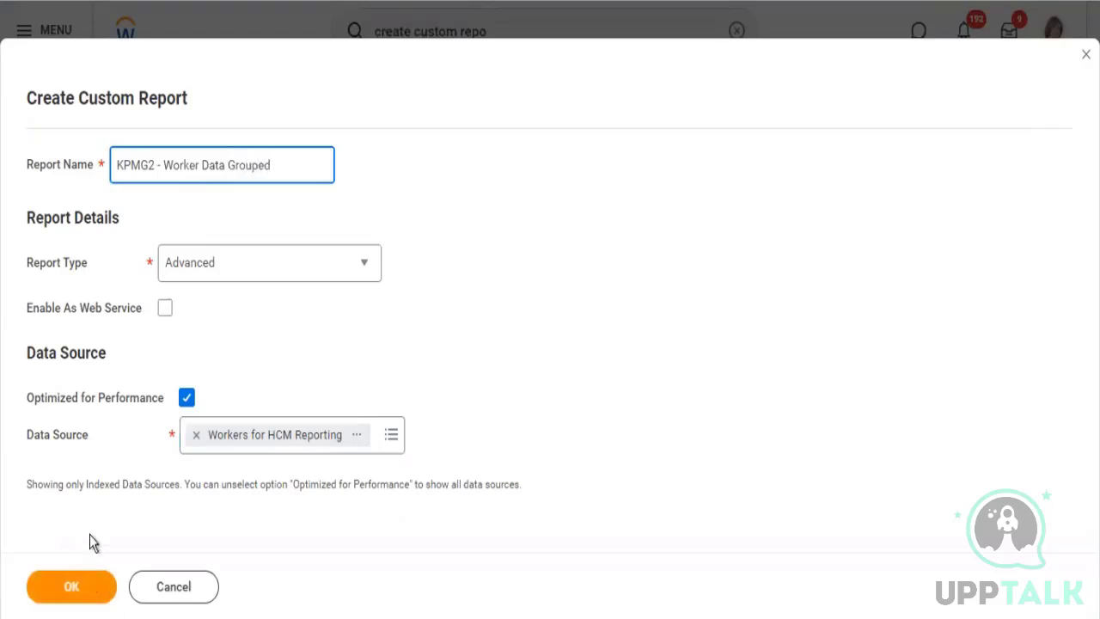
{"action": "key", "text": "Return"}
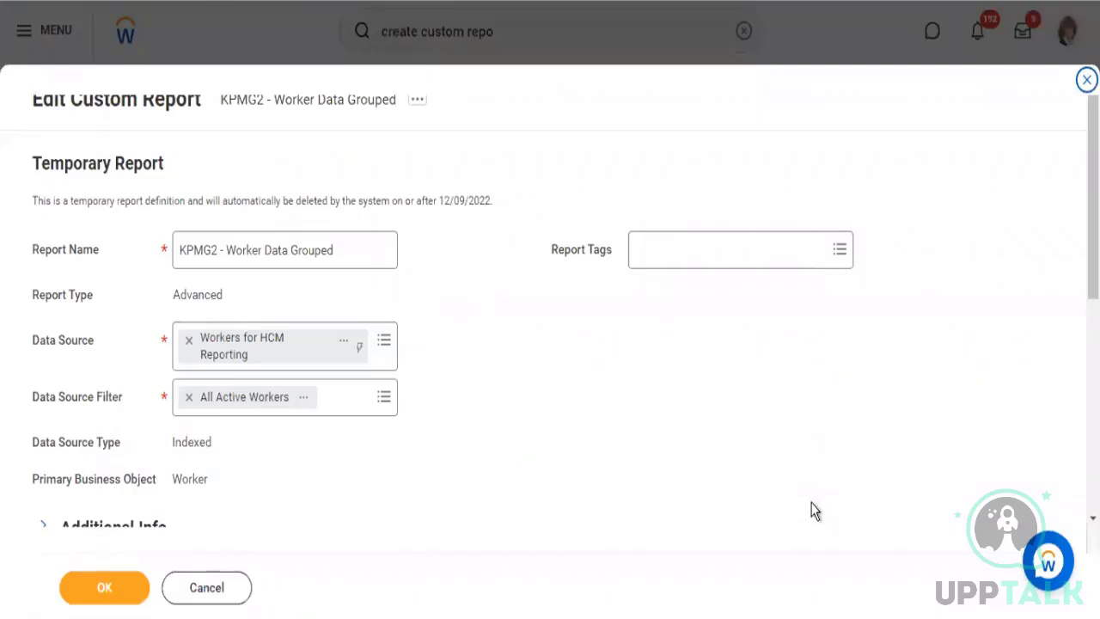
Set the field of the report's first column to Worker
{"action": "scroll", "coordinate": [791, 490], "scroll_direction": "down", "scroll_amount": 4}
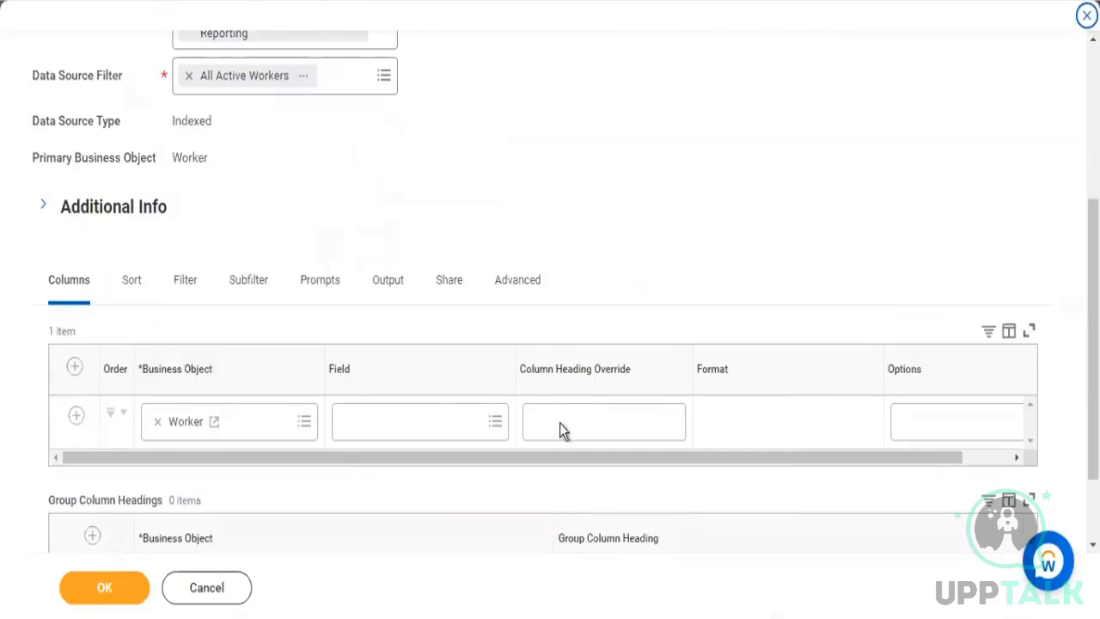
{"action": "left_click", "coordinate": [424, 433]}
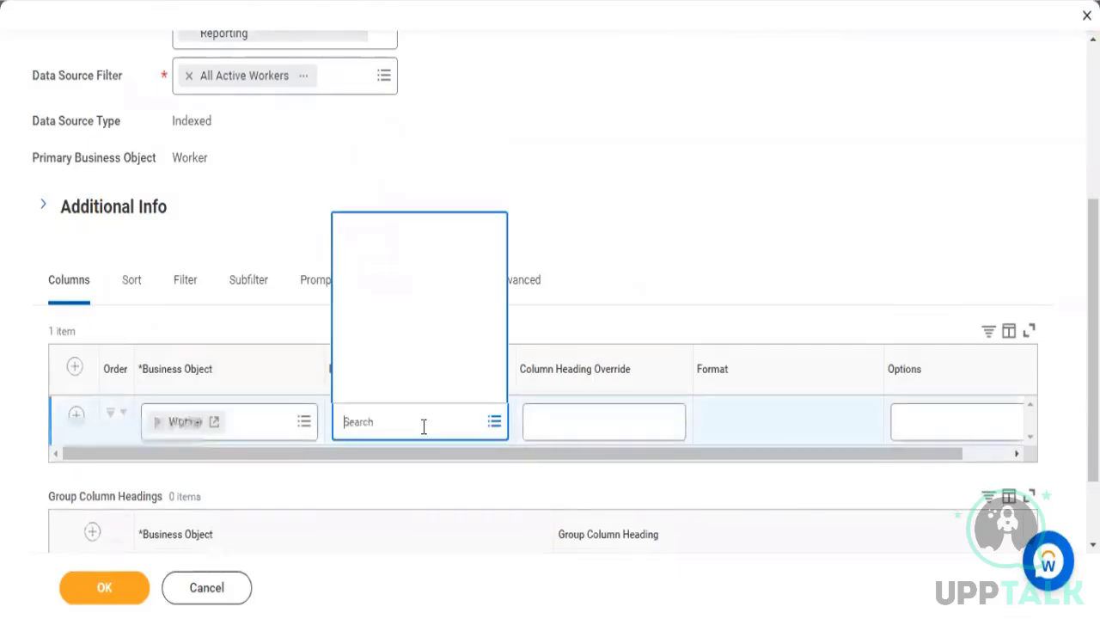
{"action": "type", "text": "worker"}
{"action": "key", "text": "Return"}
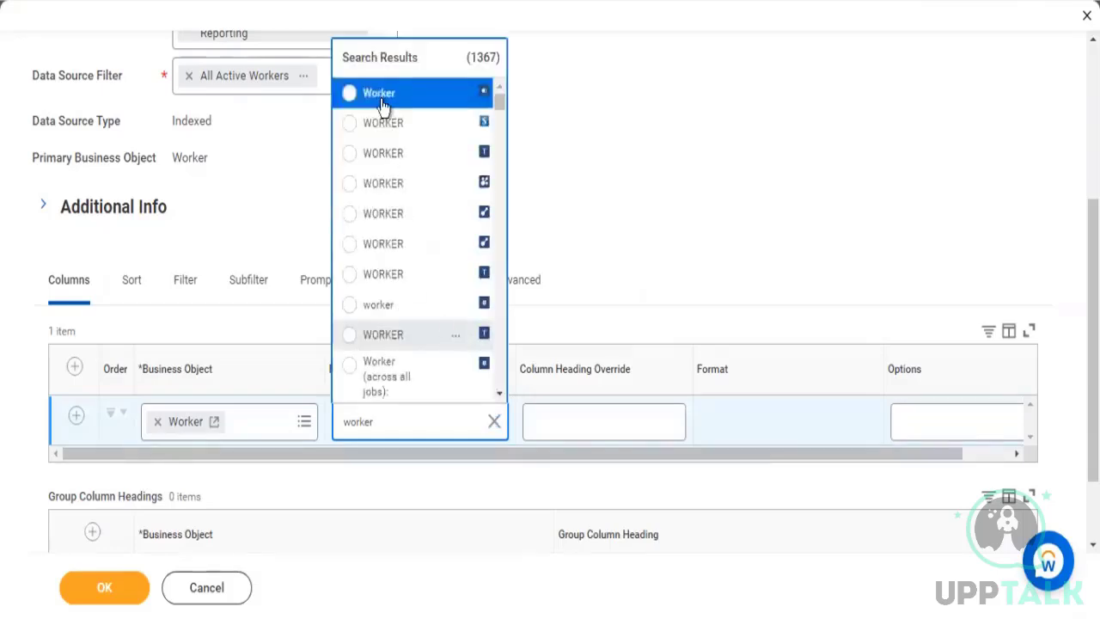
{"action": "left_click", "coordinate": [384, 102]}
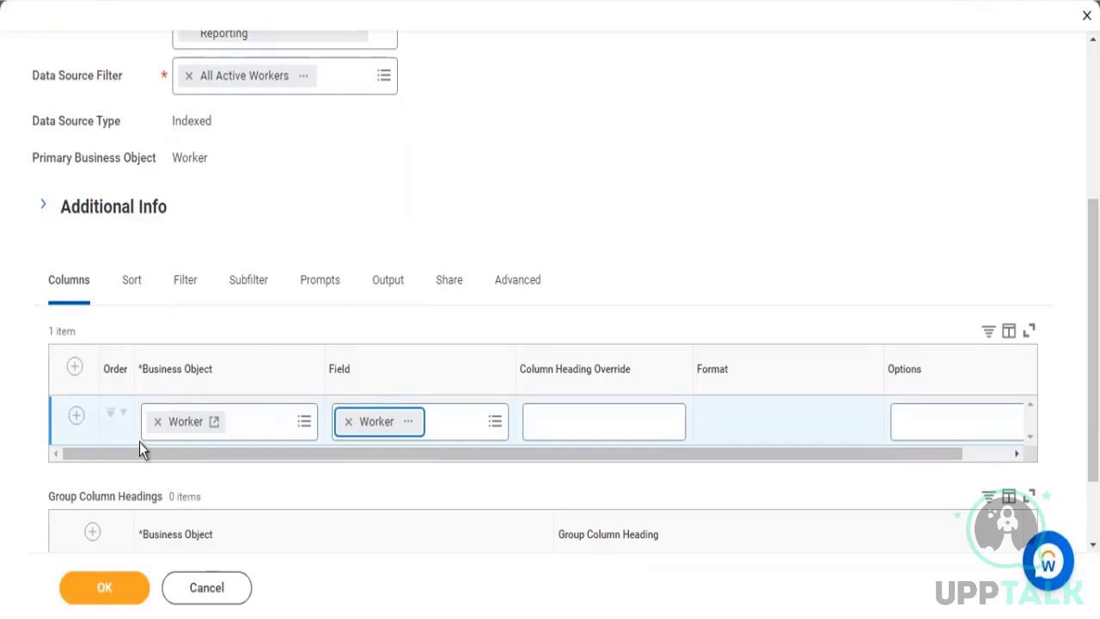
Add a second column row and set its field to Total Base Pay Amount
{"action": "left_click", "coordinate": [76, 418]}
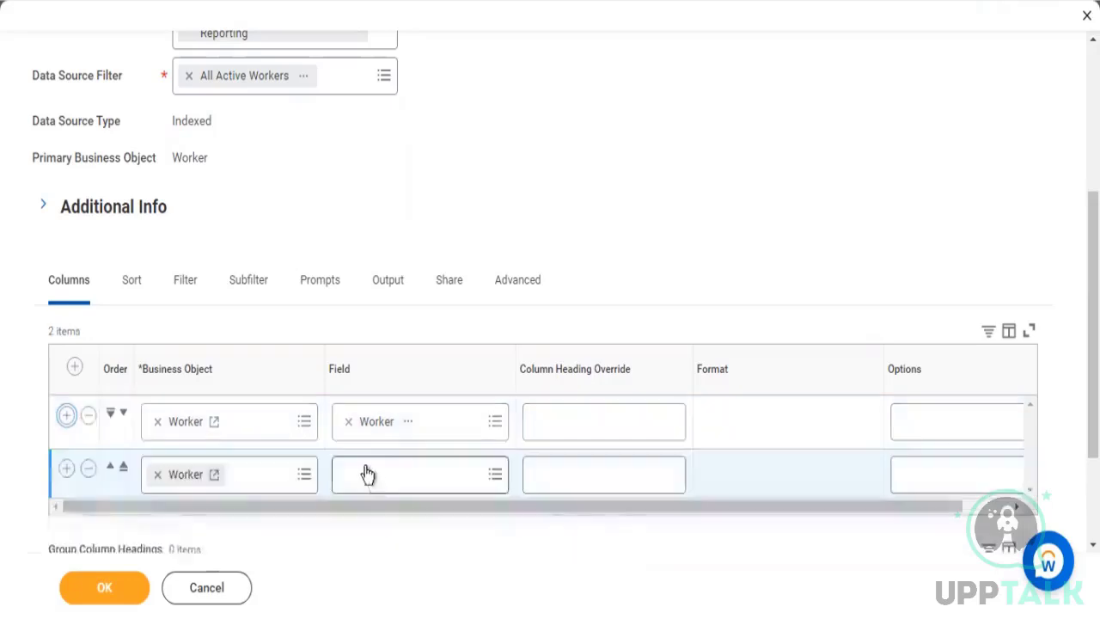
{"action": "left_click", "coordinate": [360, 486]}
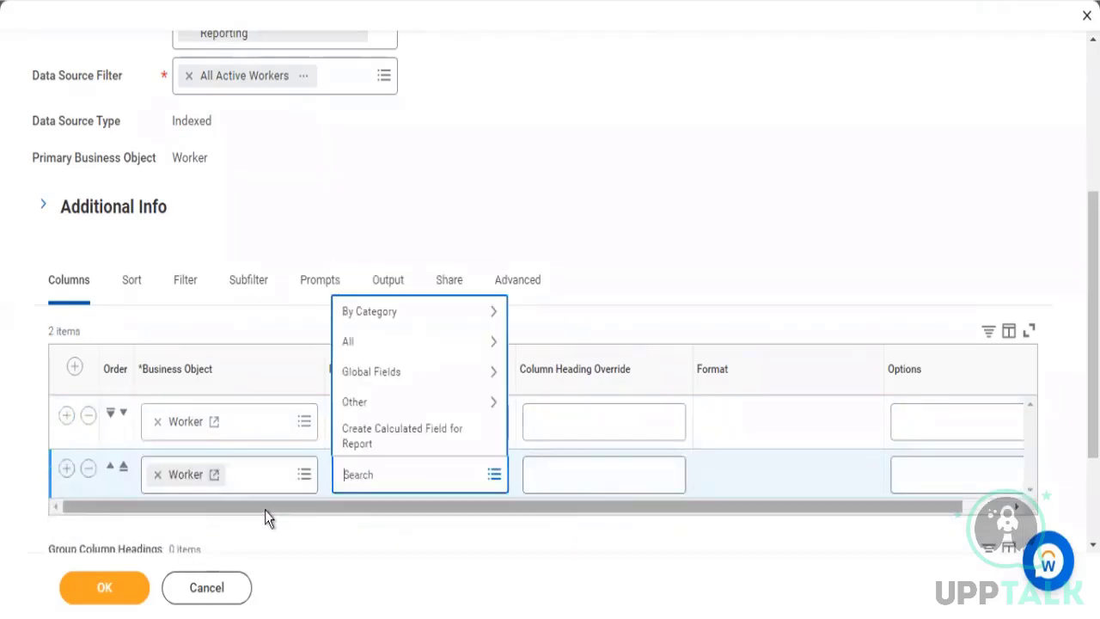
{"action": "type", "text": "total base pay"}
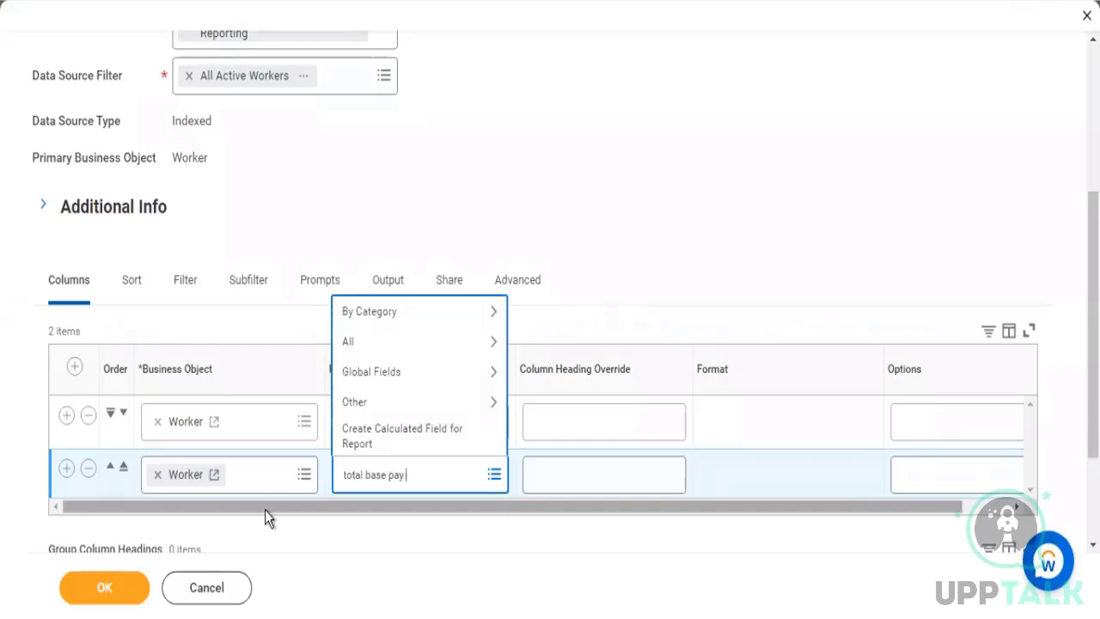
{"action": "type", "text": " amount"}
{"action": "key", "text": "Return"}
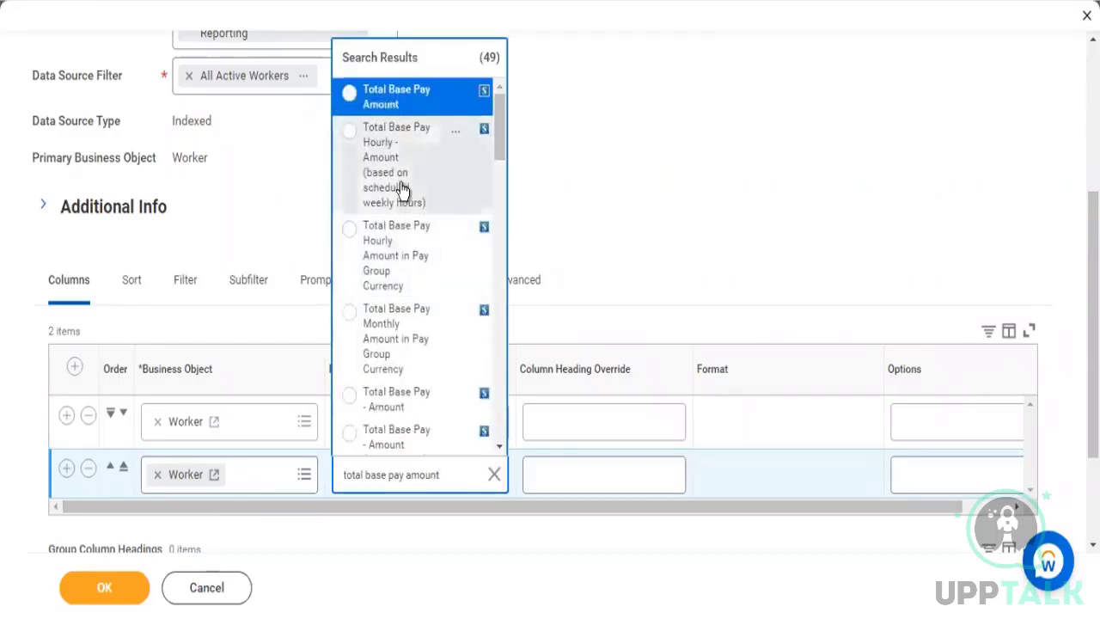
{"action": "key", "text": "Return"}
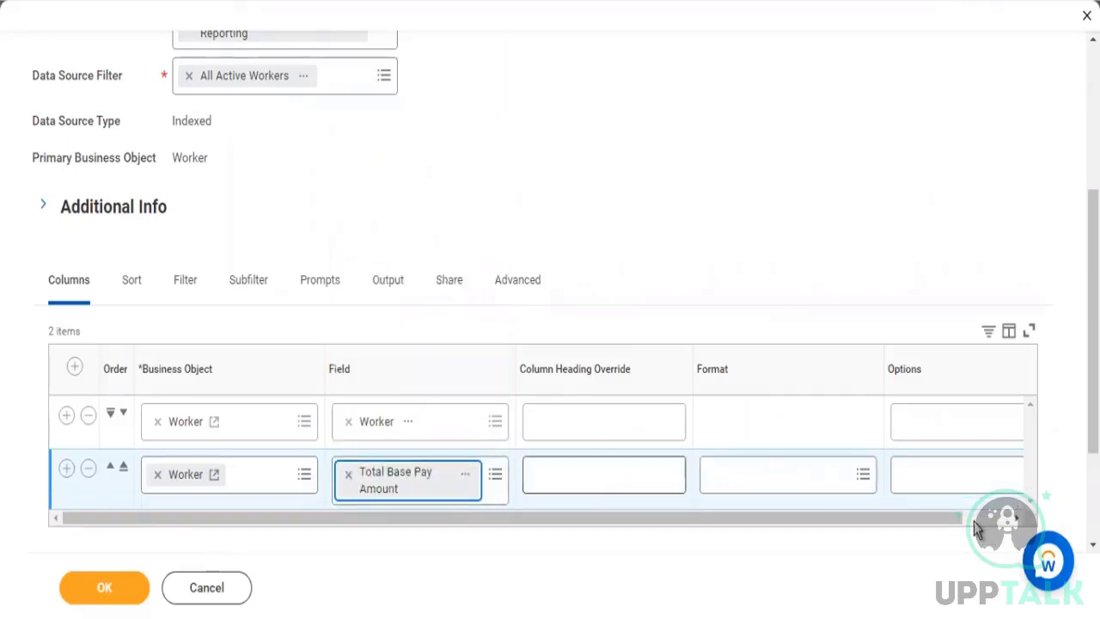
Apply the Sum option to the Total Base Pay Amount column
{"action": "left_click", "coordinate": [941, 474]}
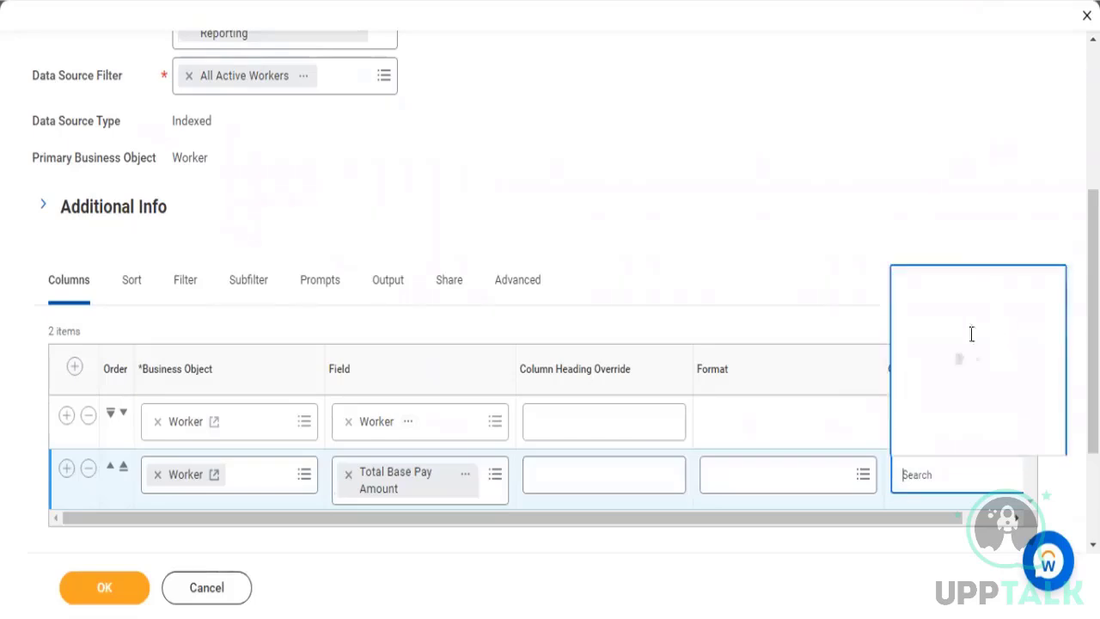
{"action": "left_click", "coordinate": [946, 411]}
{"action": "scroll", "coordinate": [972, 241], "scroll_direction": "down", "scroll_amount": 3}
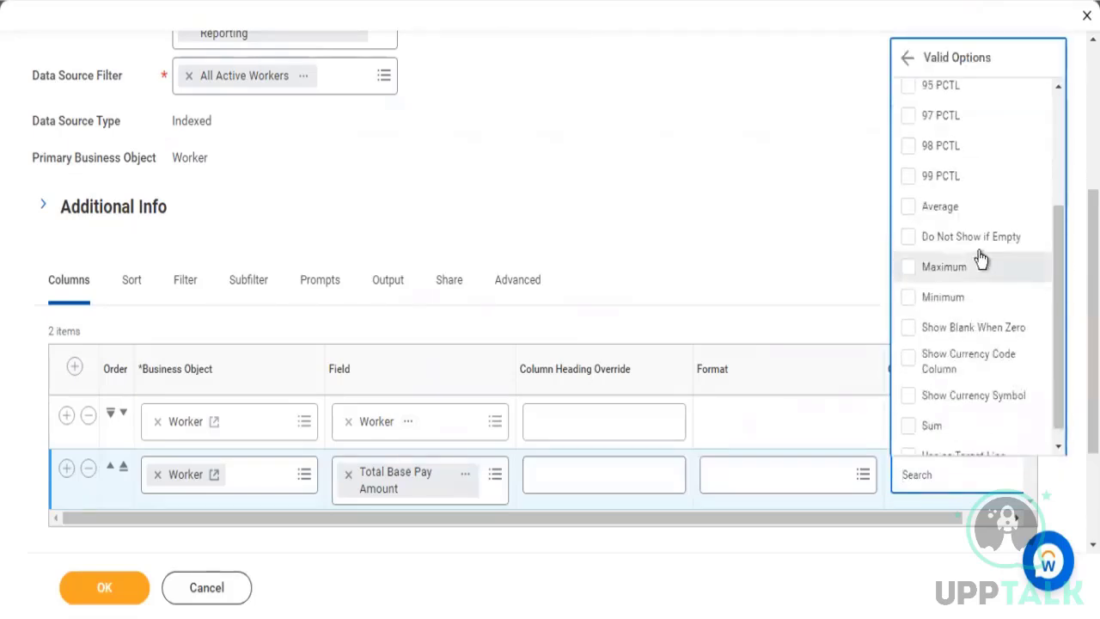
{"action": "scroll", "coordinate": [983, 391], "scroll_direction": "down", "scroll_amount": 1}
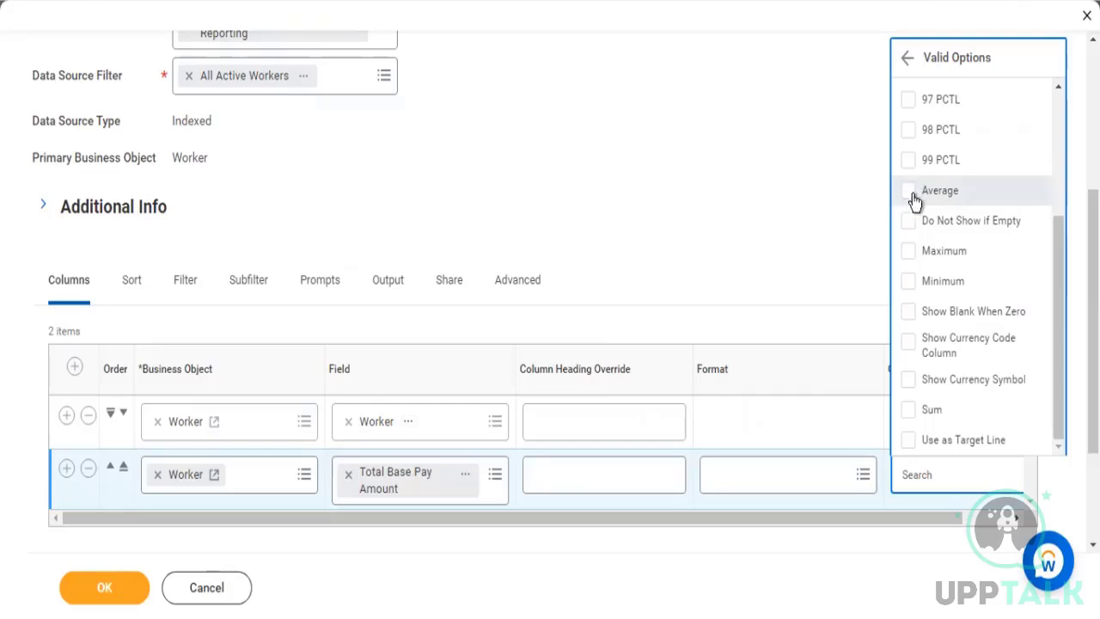
{"action": "left_click", "coordinate": [910, 410]}
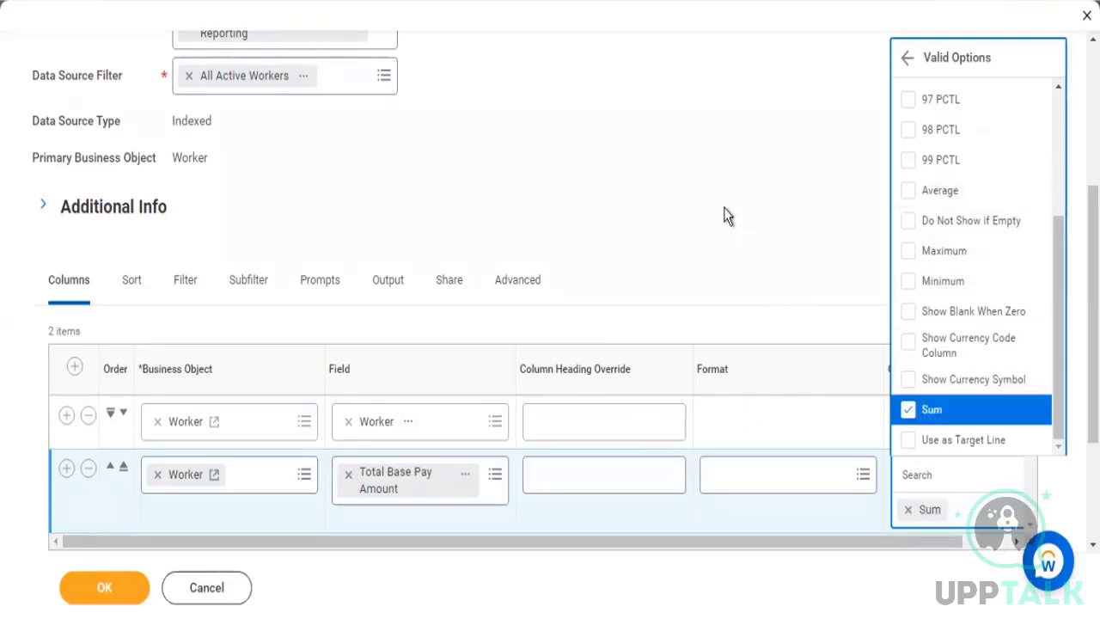
{"action": "left_click", "coordinate": [724, 208]}
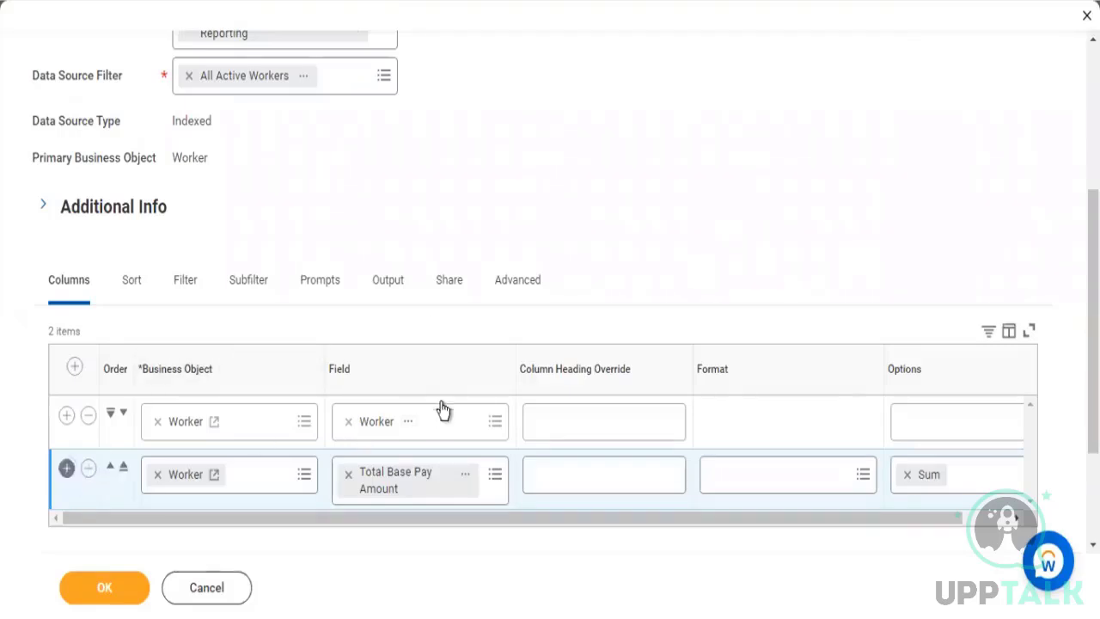
Add a third column row below Total Base Pay Amount and set its field to Count
{"action": "scroll", "coordinate": [443, 490], "scroll_direction": "down", "scroll_amount": 3}
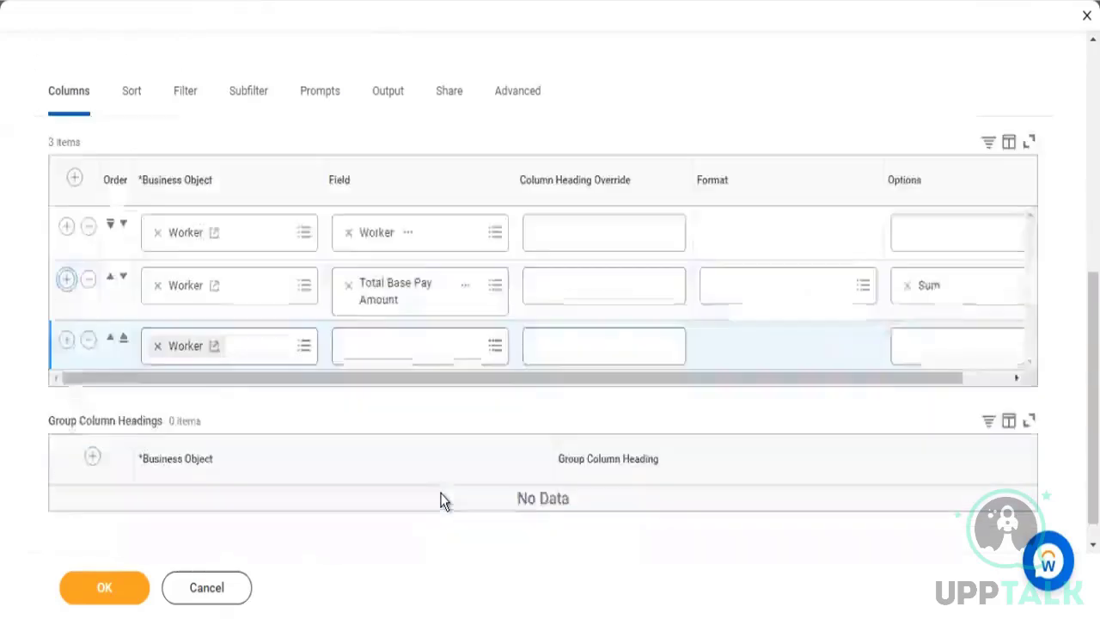
{"action": "left_click", "coordinate": [381, 330]}
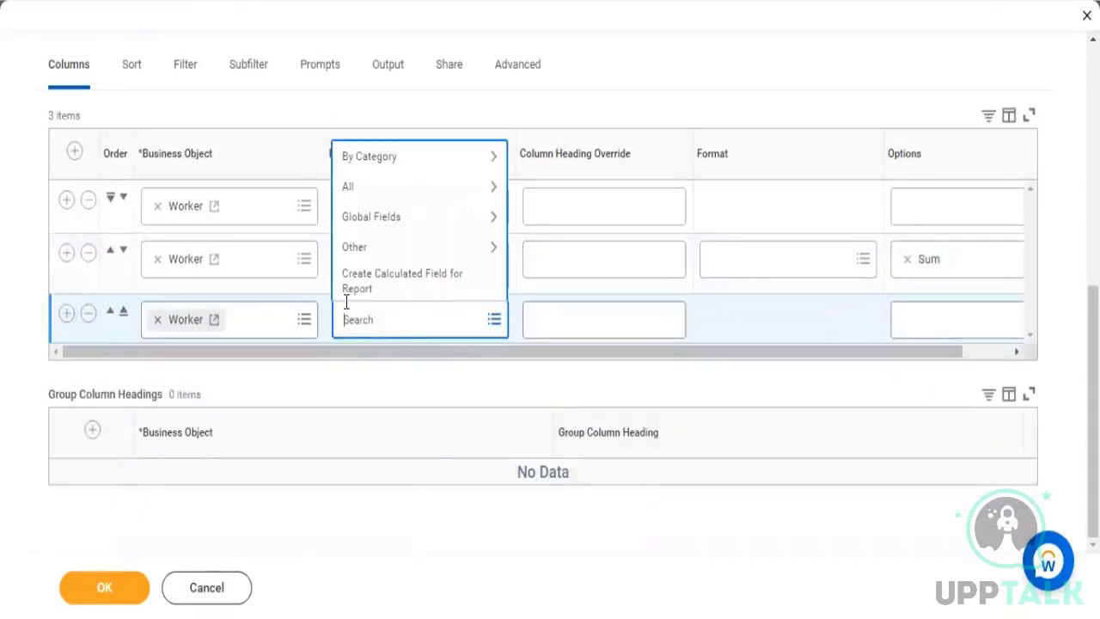
{"action": "type", "text": "count"}
{"action": "key", "text": "Return"}
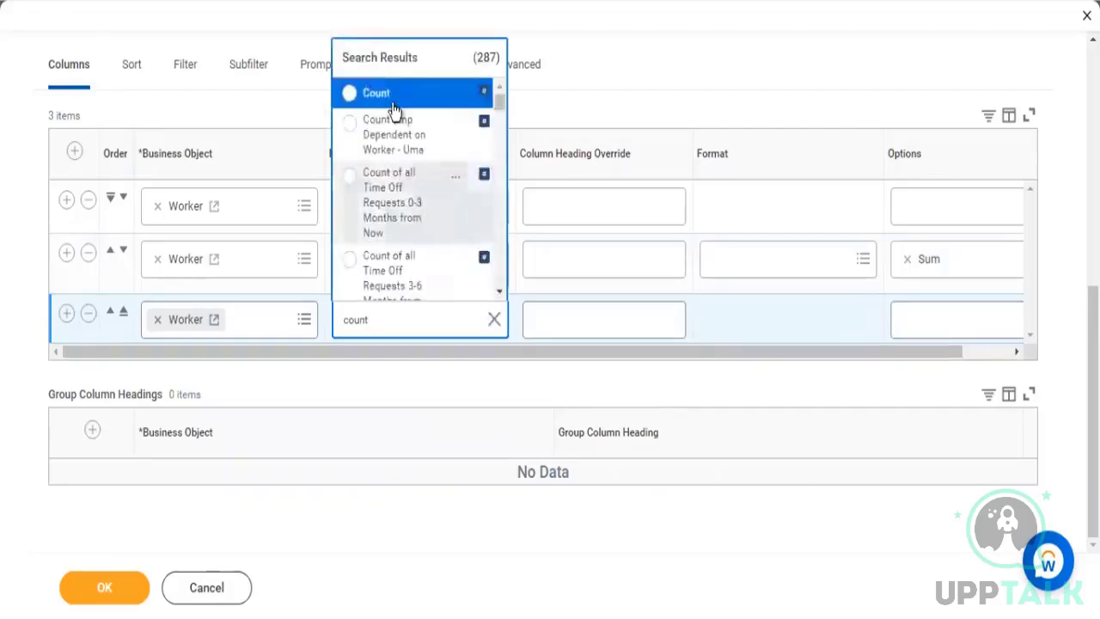
{"action": "key", "text": "Return"}
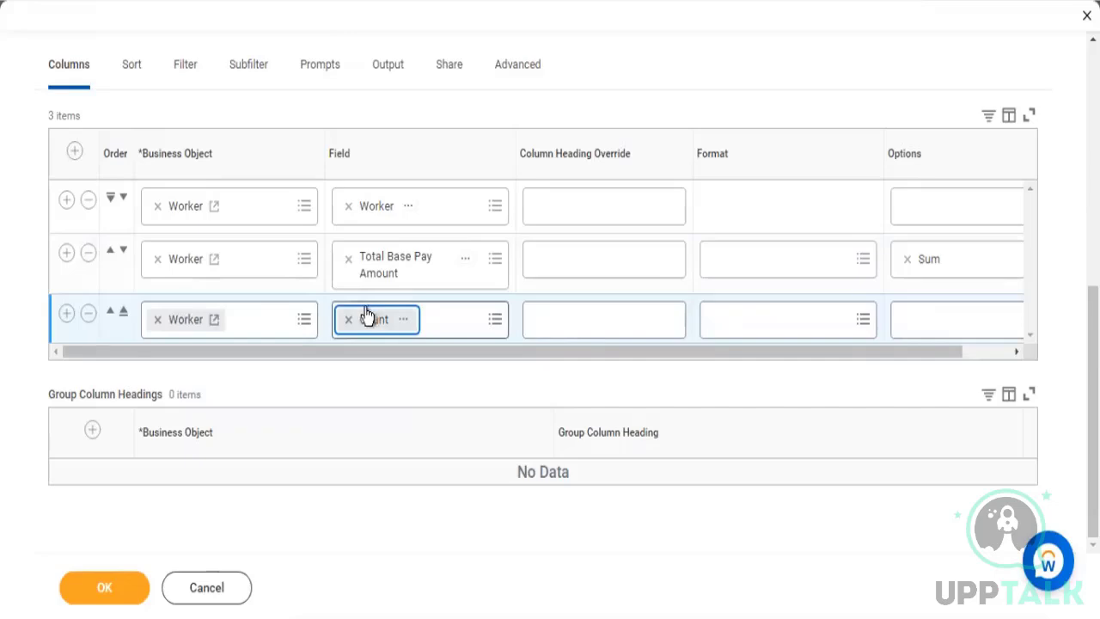
Insert a new column row above the Worker column and search its field for "group name"
{"action": "left_click", "coordinate": [74, 152]}
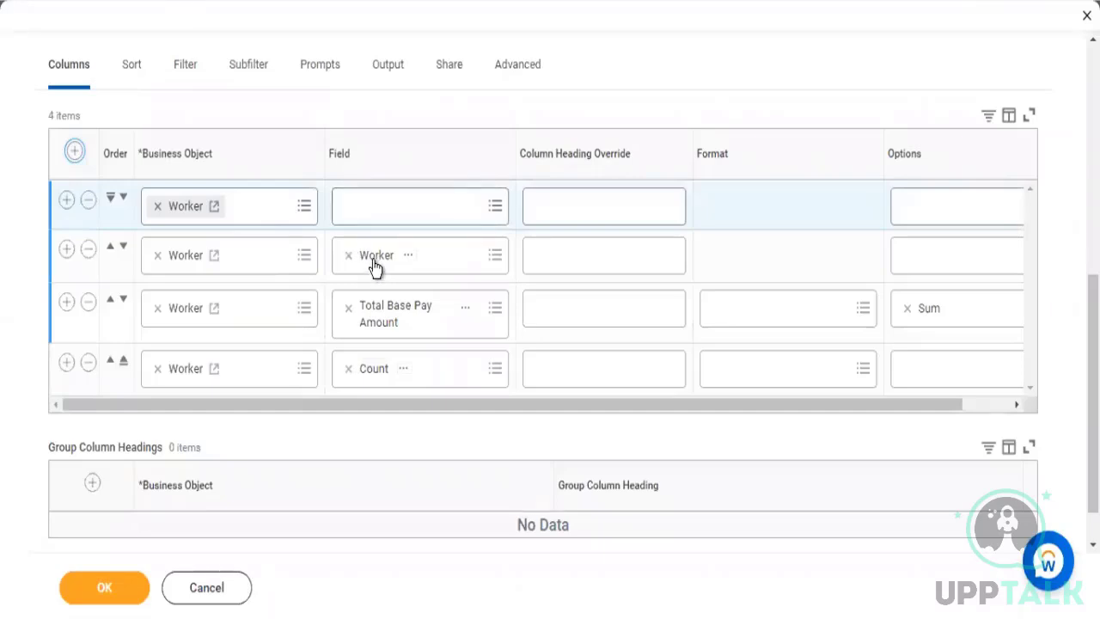
{"action": "left_click", "coordinate": [369, 214]}
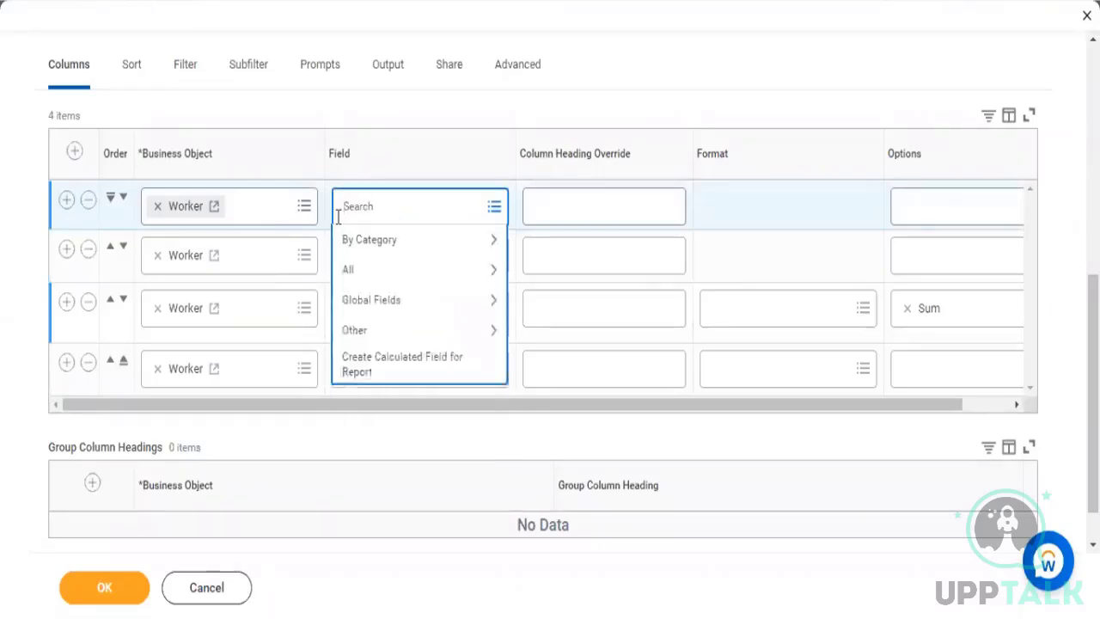
{"action": "type", "text": "group name"}
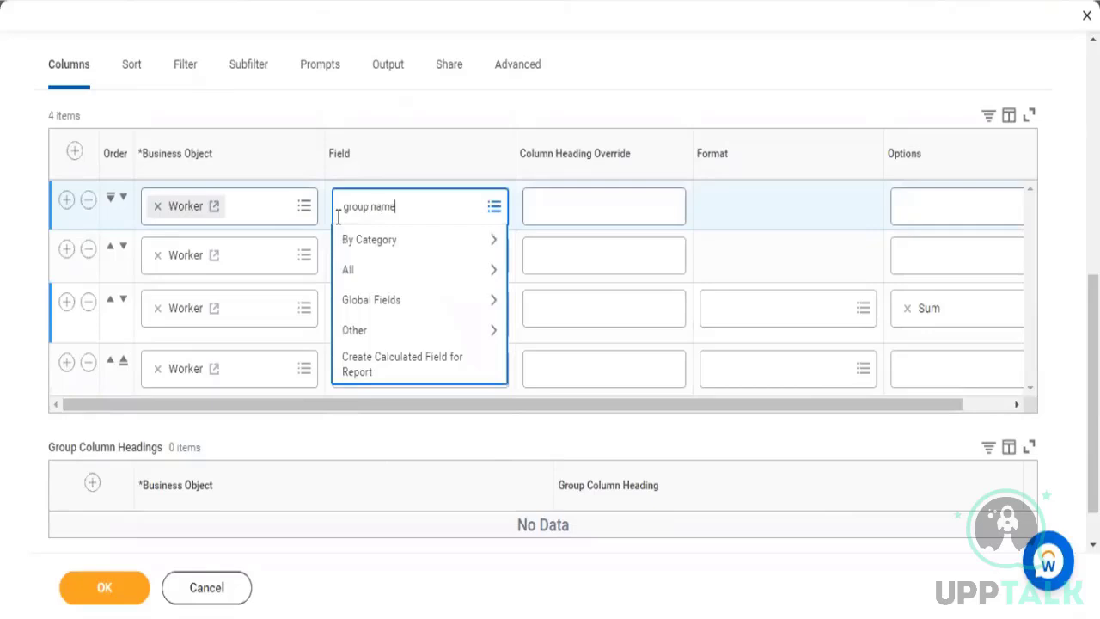
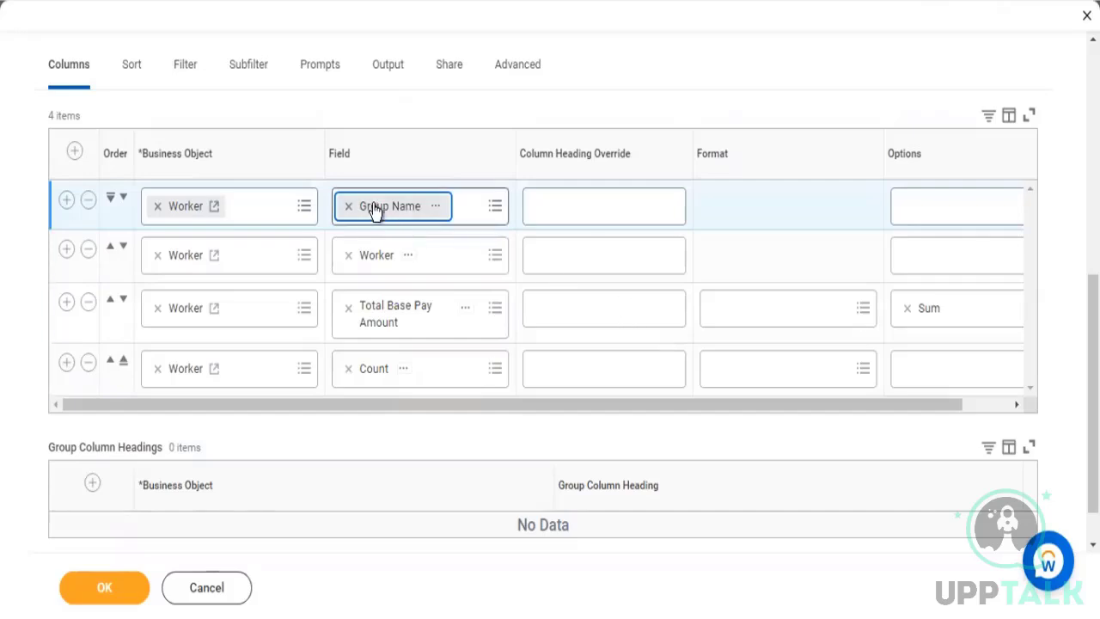
Add a row to the report's Sort and Group settings and set its field to Location
{"action": "left_click", "coordinate": [133, 74]}
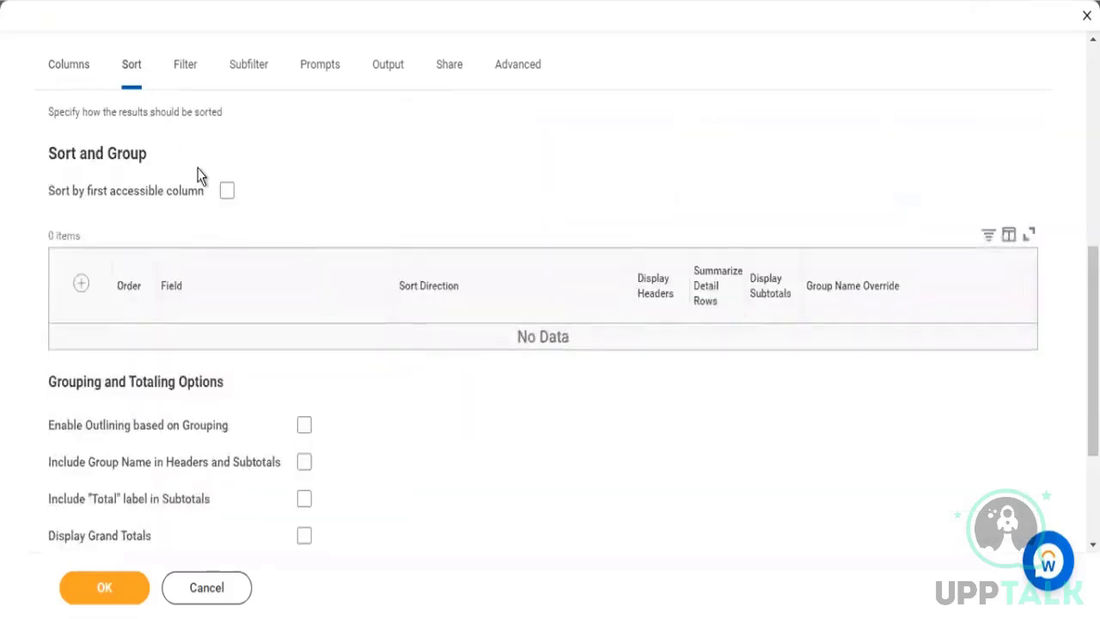
{"action": "left_click", "coordinate": [81, 283]}
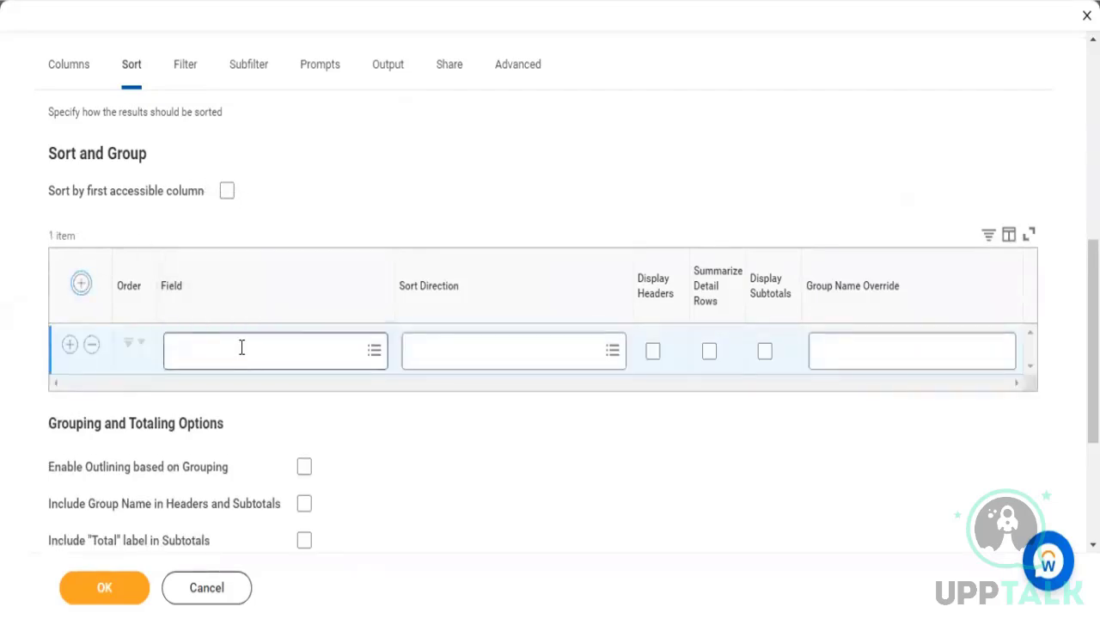
{"action": "left_click", "coordinate": [242, 347]}
{"action": "type", "text": "location"}
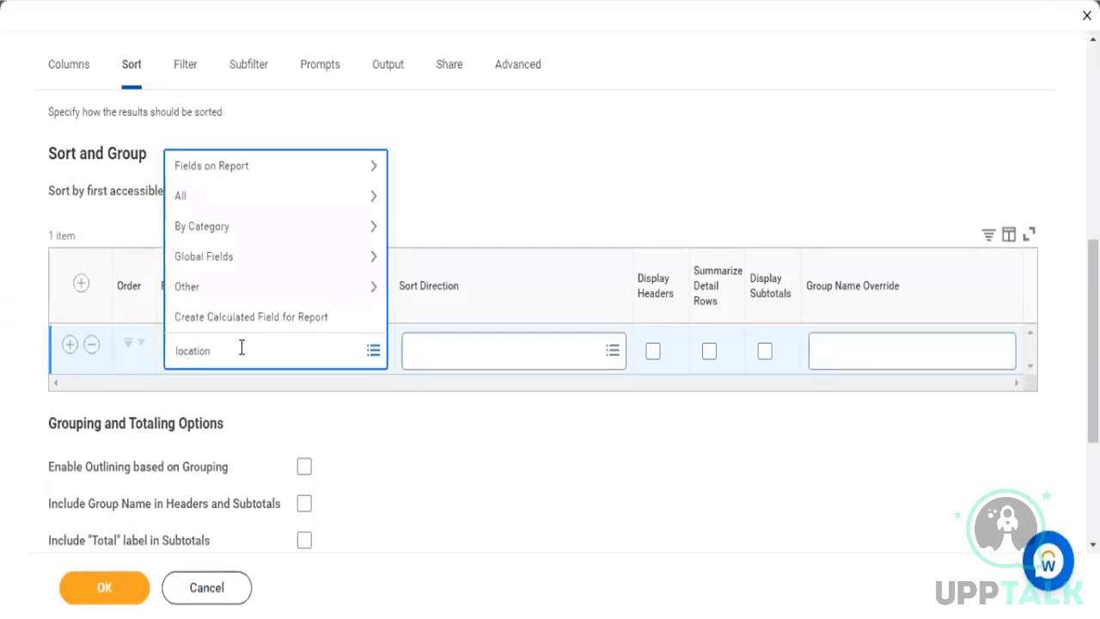
{"action": "key", "text": "Return"}
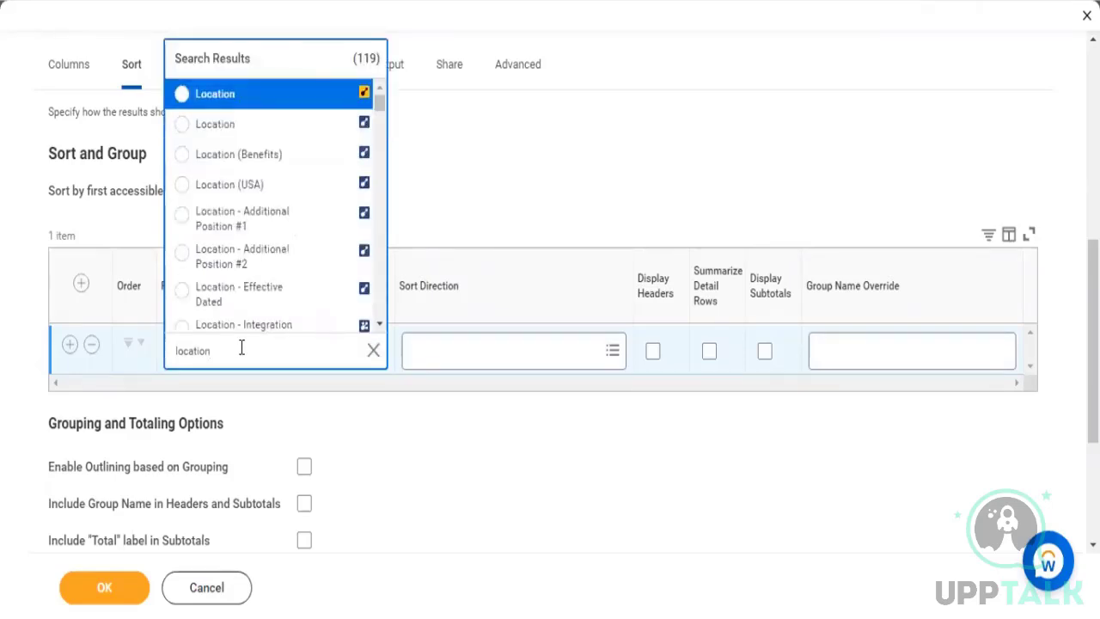
{"action": "key", "text": "Return"}
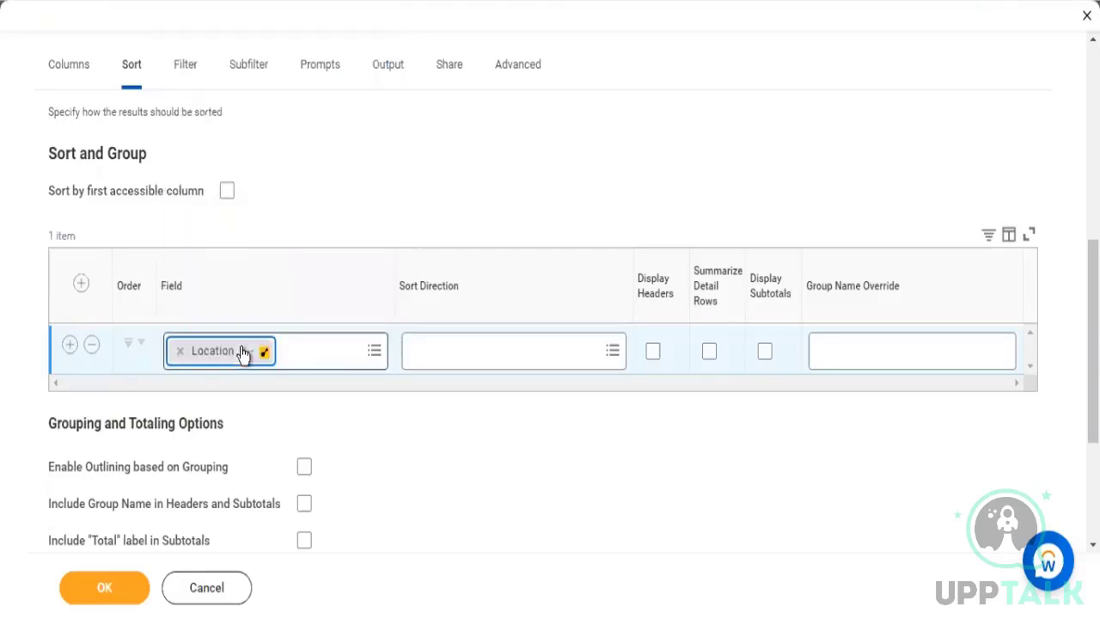
{"action": "left_click", "coordinate": [436, 417]}
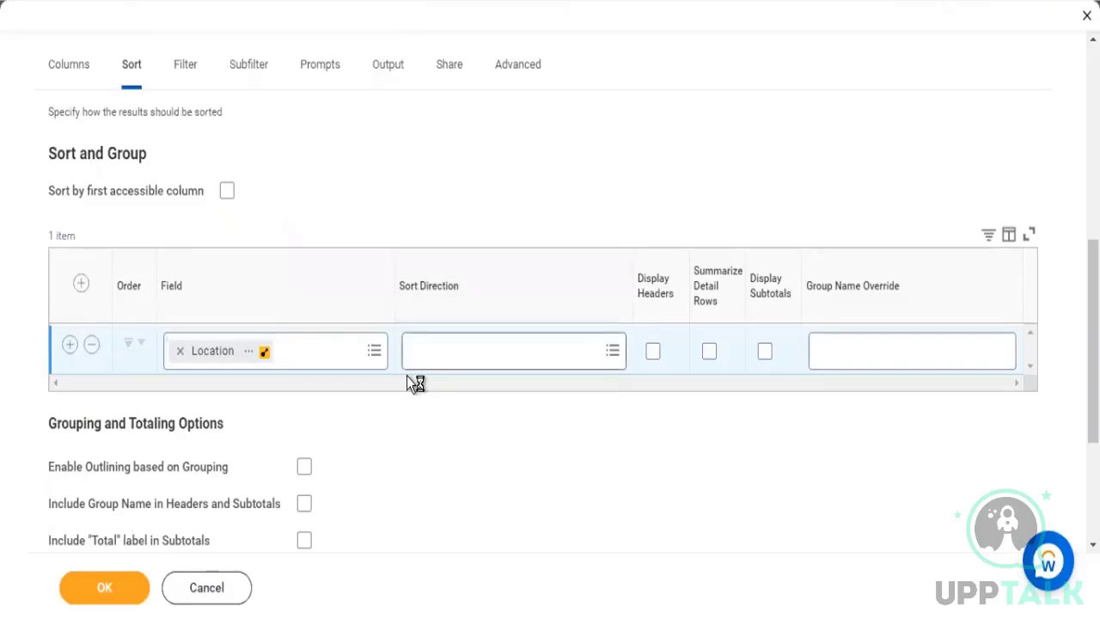
Sort the Location row by Alphabetical - Ascending and turn on Display Headers and Display Subtotals for it
{"action": "left_click", "coordinate": [421, 353]}
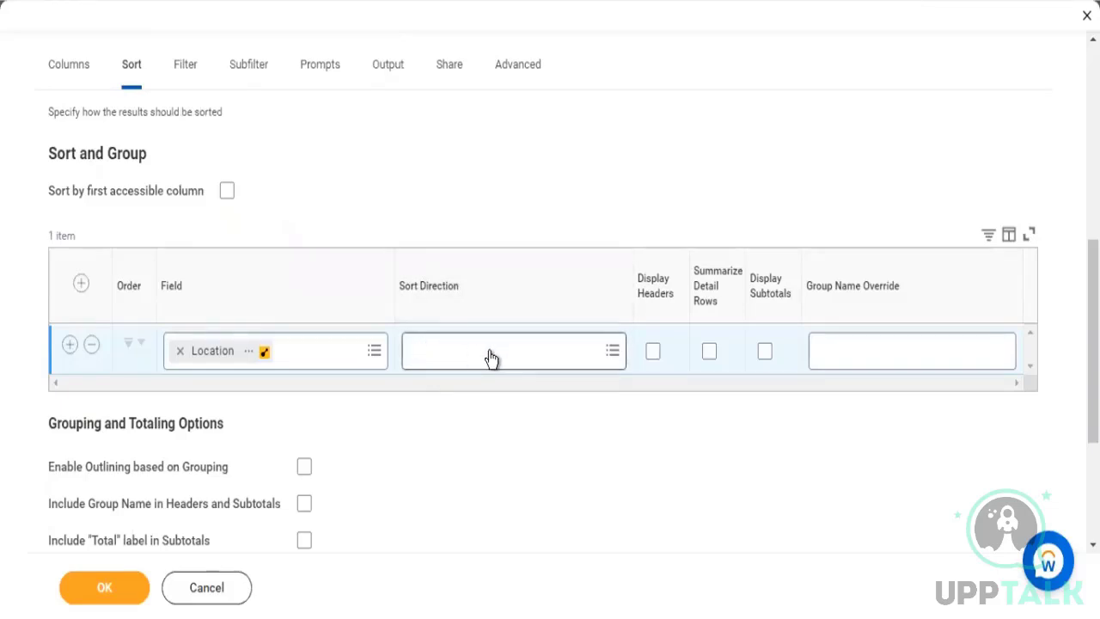
{"action": "left_click", "coordinate": [594, 206]}
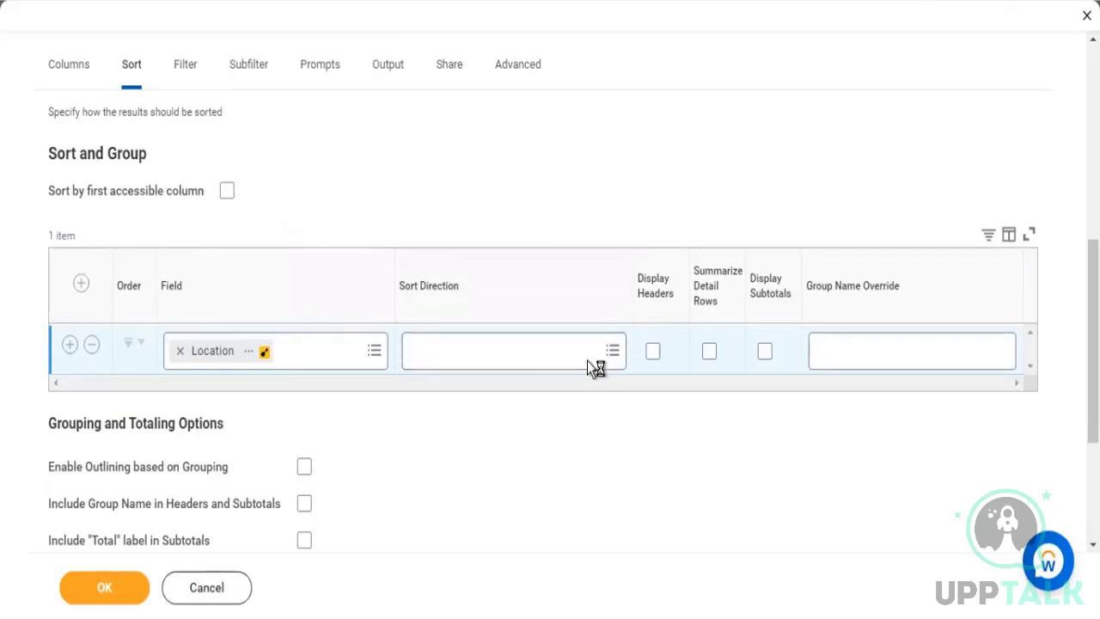
{"action": "left_click", "coordinate": [652, 351]}
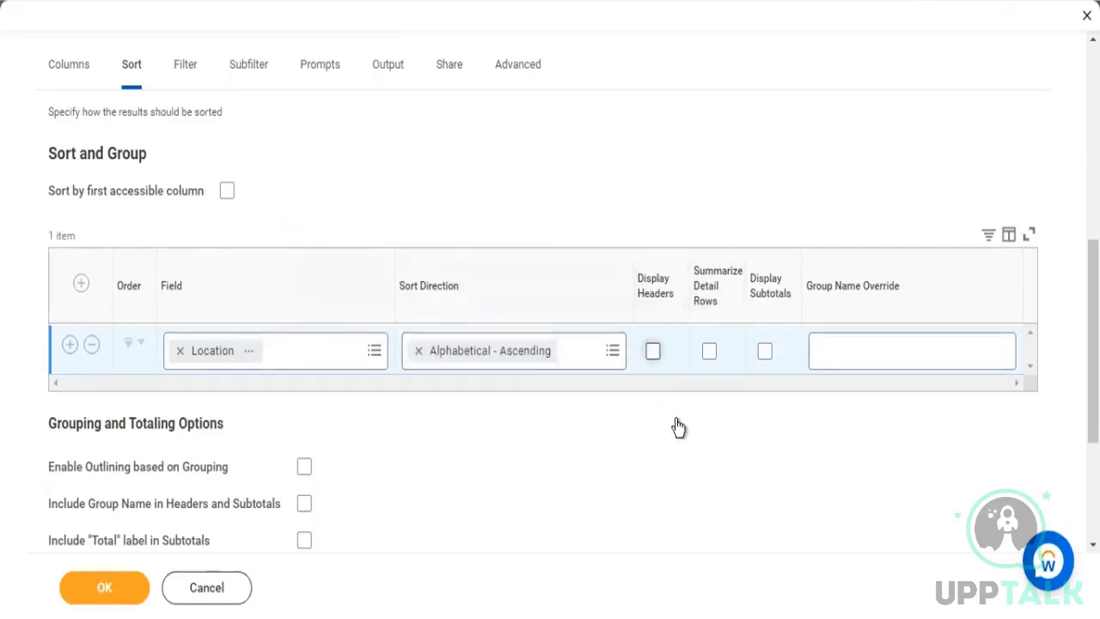
{"action": "left_click", "coordinate": [764, 352]}
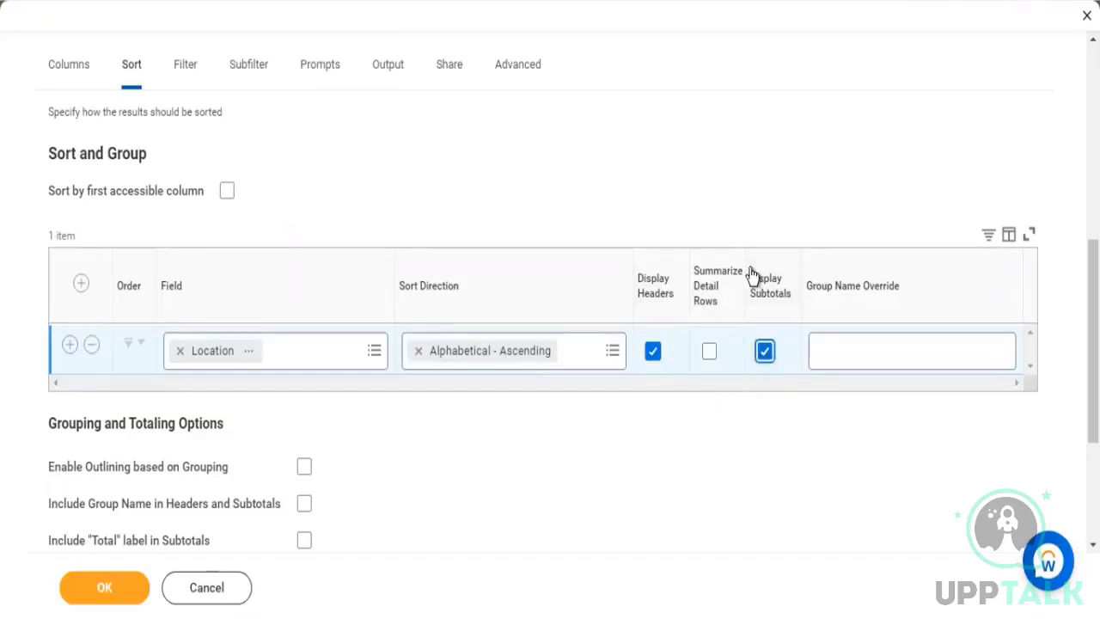
{"action": "double_click", "coordinate": [800, 300]}
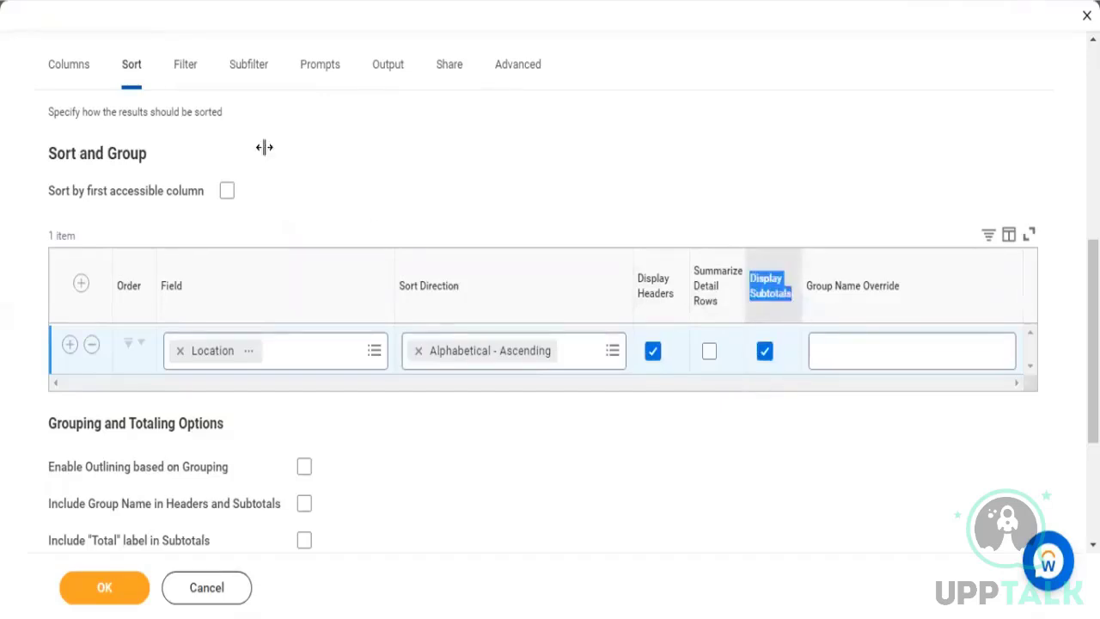
Copy the text of the Total Base Pay Amount field from the report's column settings
{"action": "left_click", "coordinate": [76, 66]}
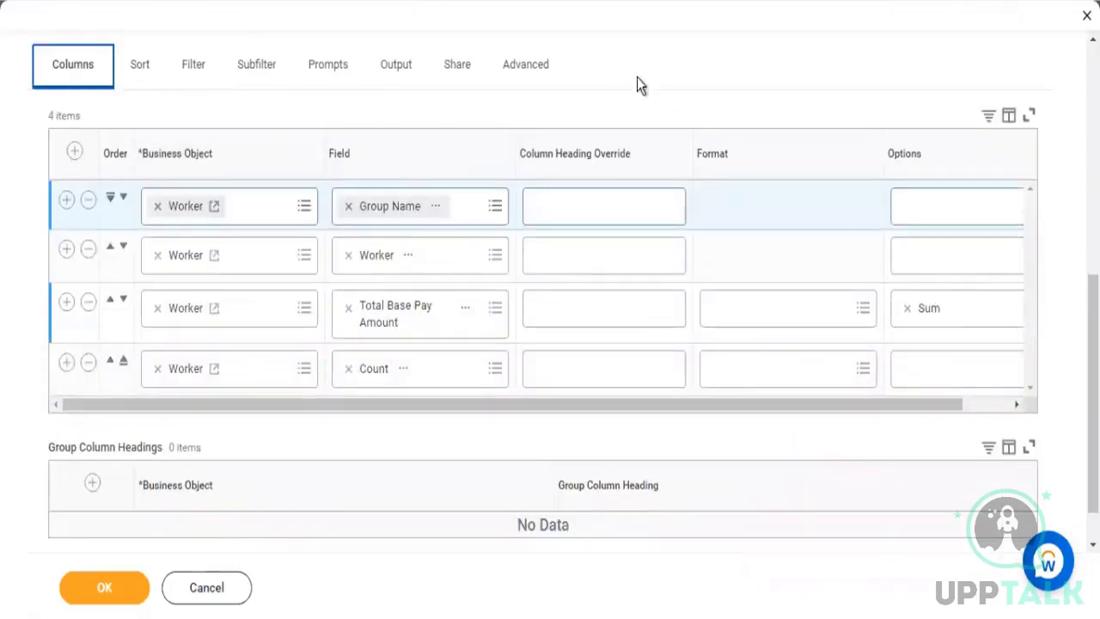
{"action": "left_click", "coordinate": [109, 585]}
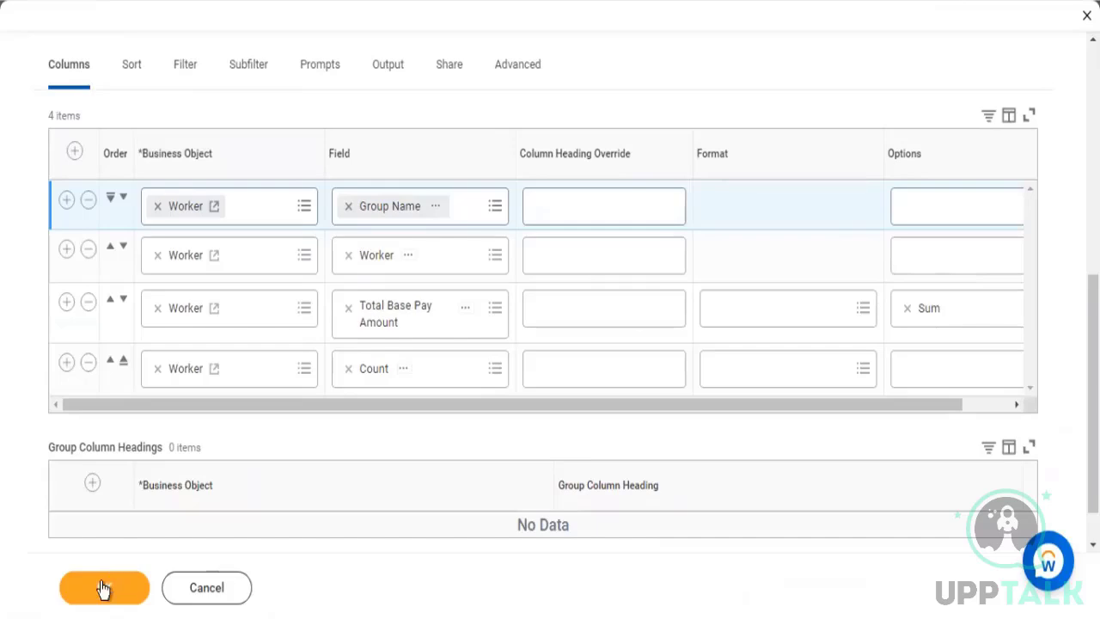
{"action": "left_click", "coordinate": [466, 309]}
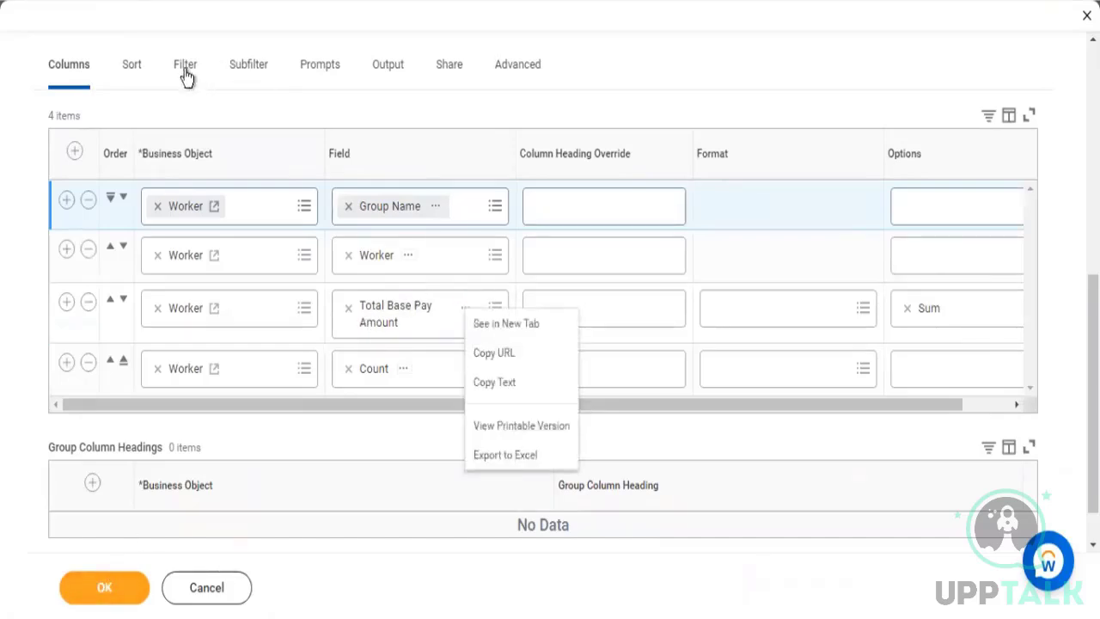
{"action": "left_click", "coordinate": [398, 209]}
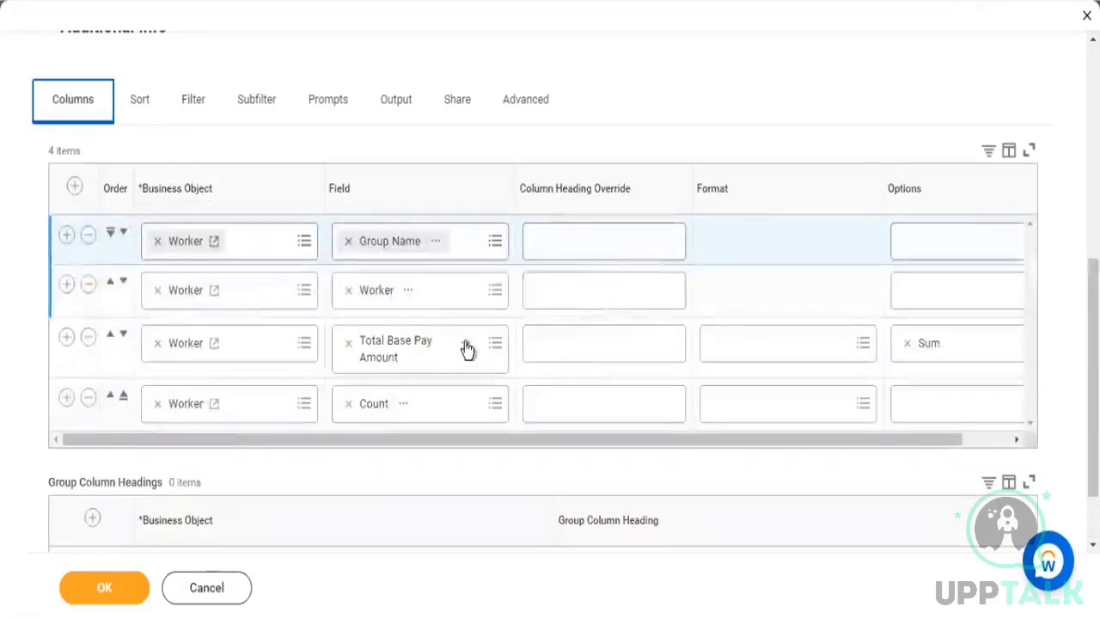
{"action": "left_click", "coordinate": [466, 343]}
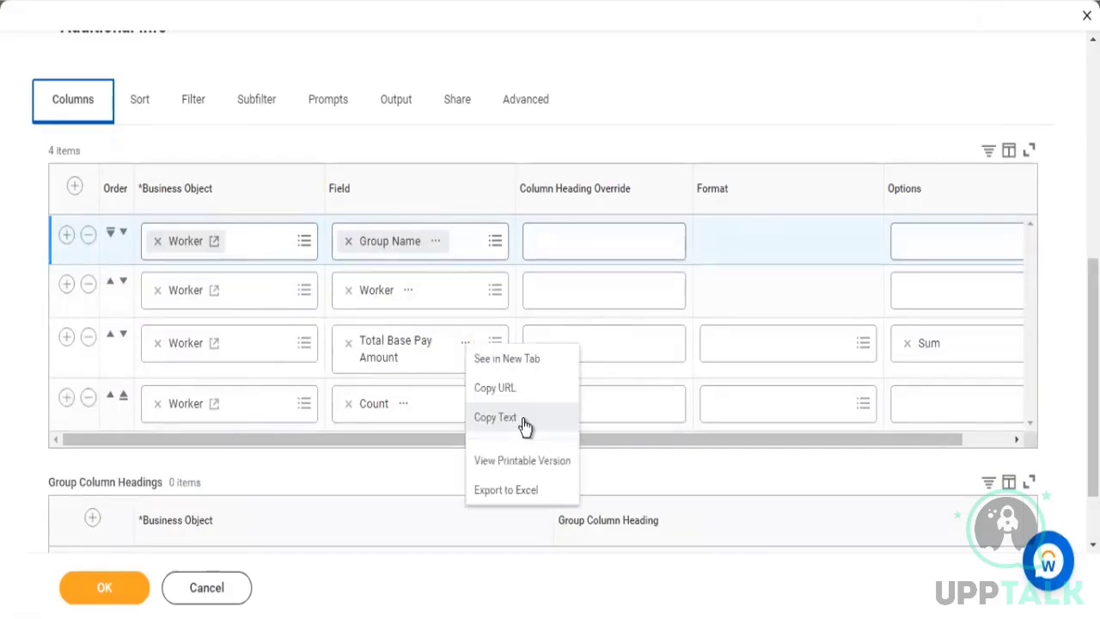
{"action": "left_click", "coordinate": [523, 420]}
Turn off Optimized for Performance and add an instance filter condition on the Total Base Pay Amount field
{"action": "left_click", "coordinate": [184, 100]}
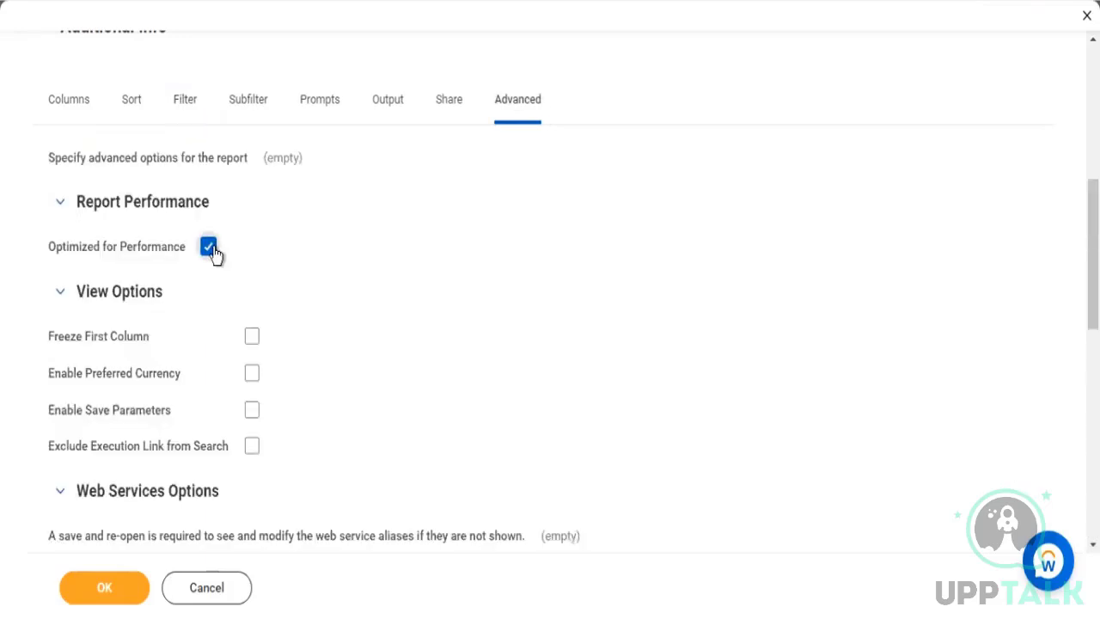
{"action": "left_click", "coordinate": [212, 249]}
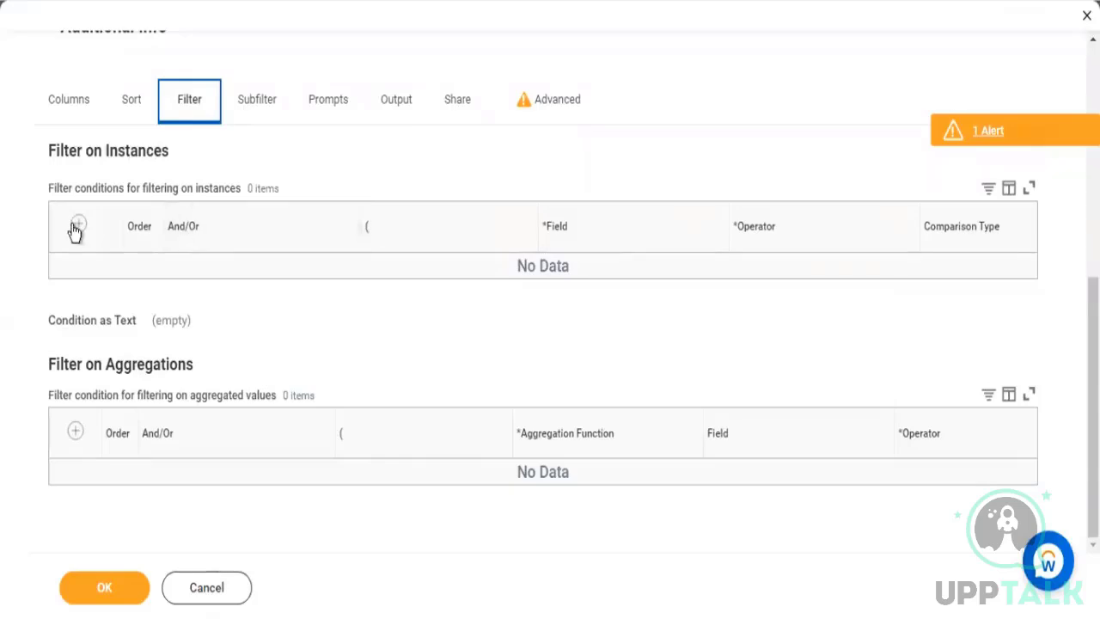
{"action": "left_click", "coordinate": [77, 227]}
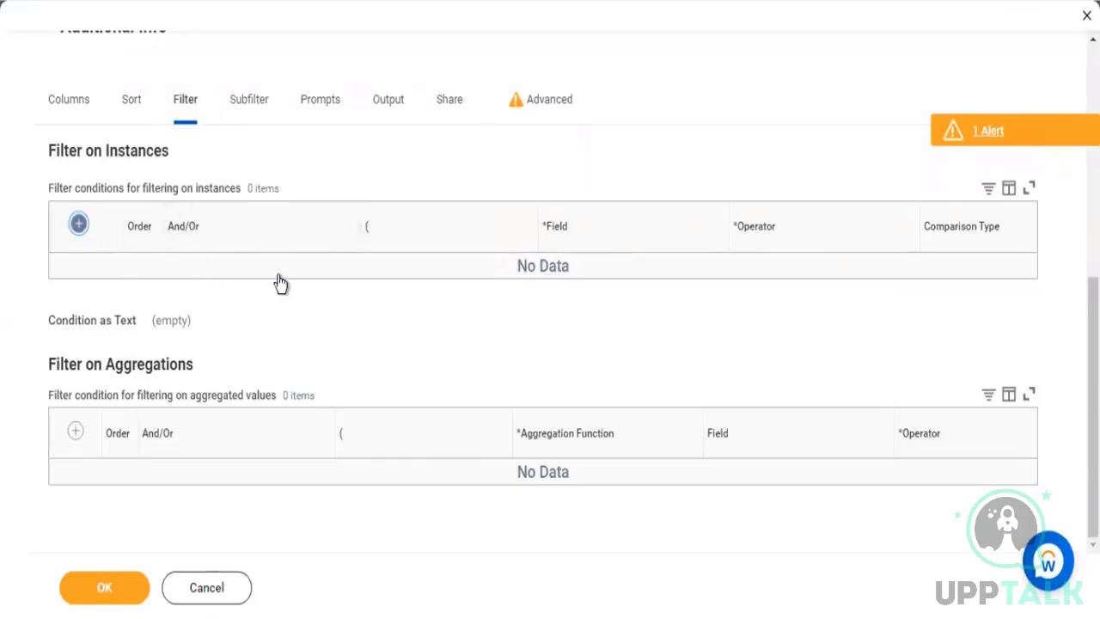
{"action": "left_click", "coordinate": [593, 294]}
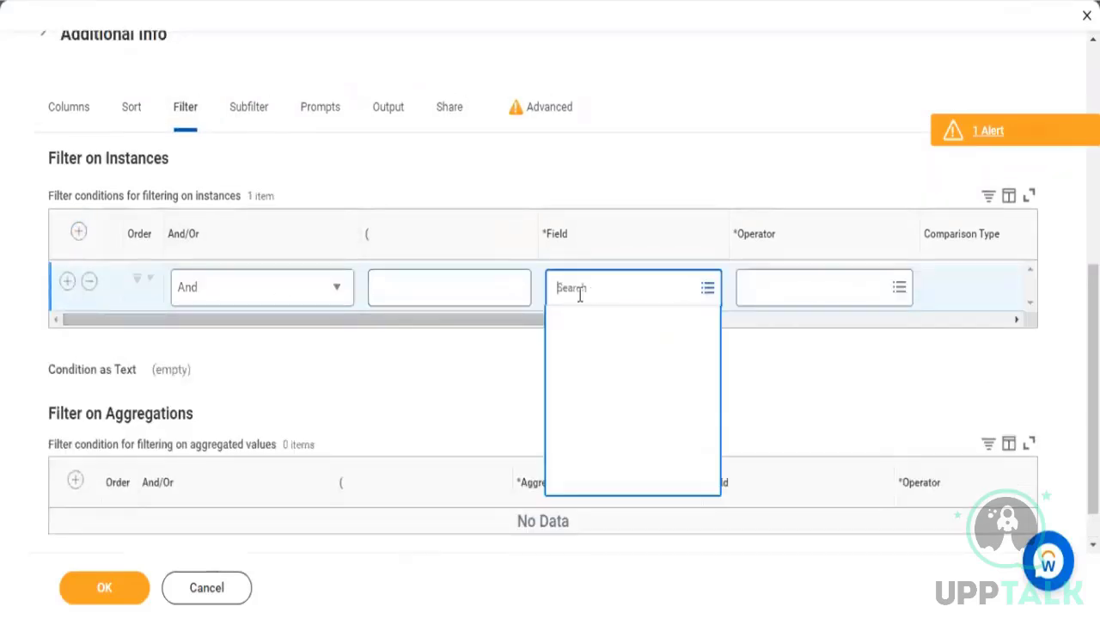
{"action": "type", "text": "Total Base Pay Amount"}
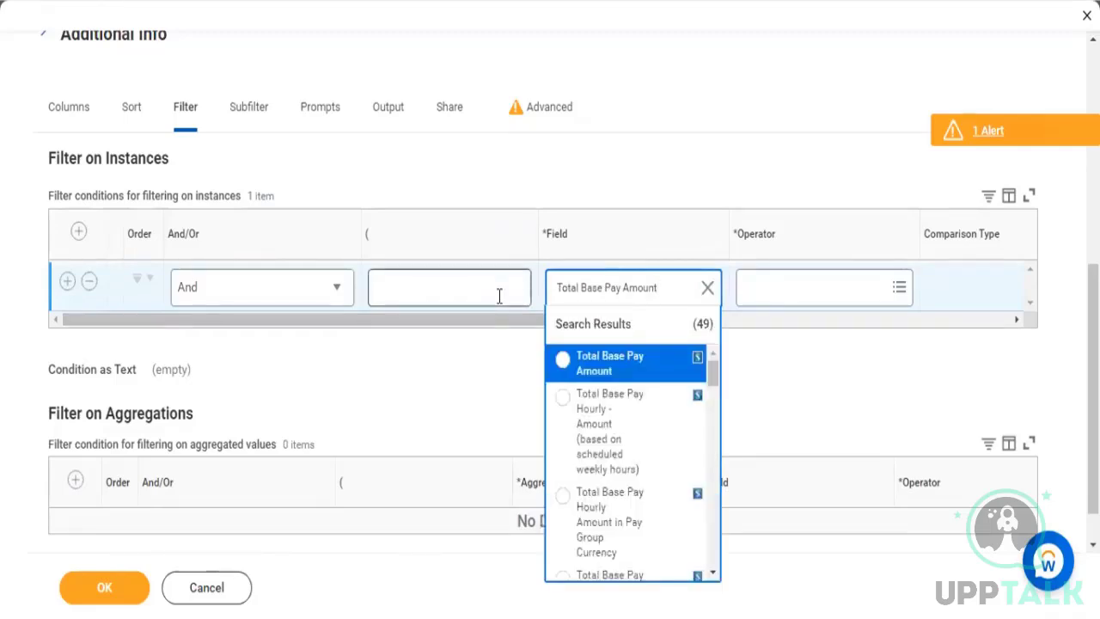
{"action": "key", "text": "Return"}
Set the operator of the Total Base Pay Amount filter condition to "not equal to"
{"action": "key", "text": "Tab"}
{"action": "key", "text": "Return"}
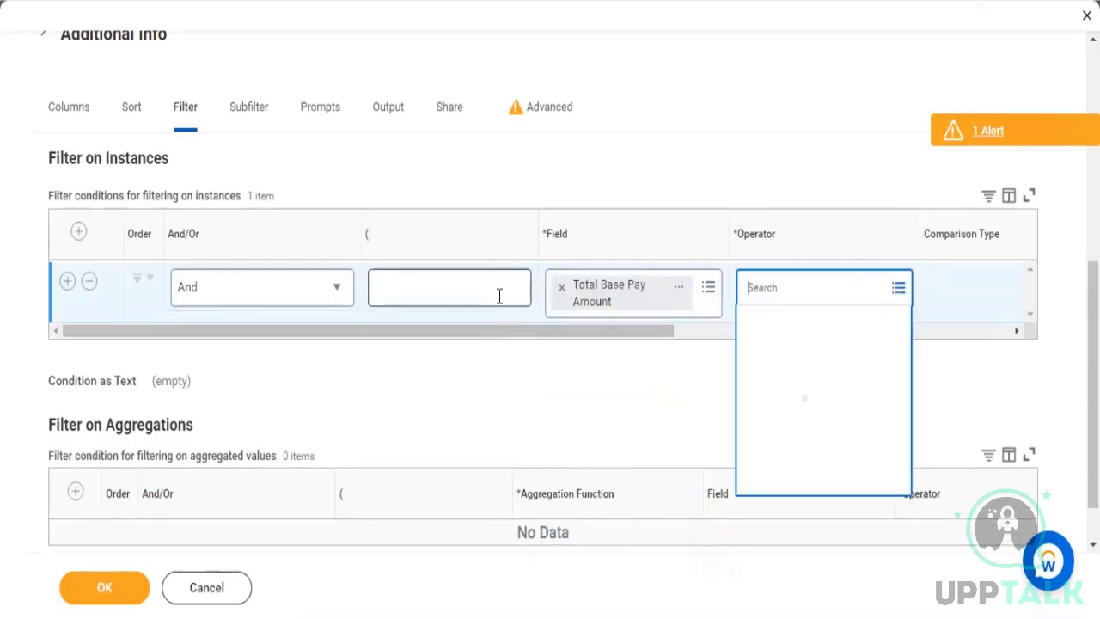
{"action": "key", "text": "Return"}
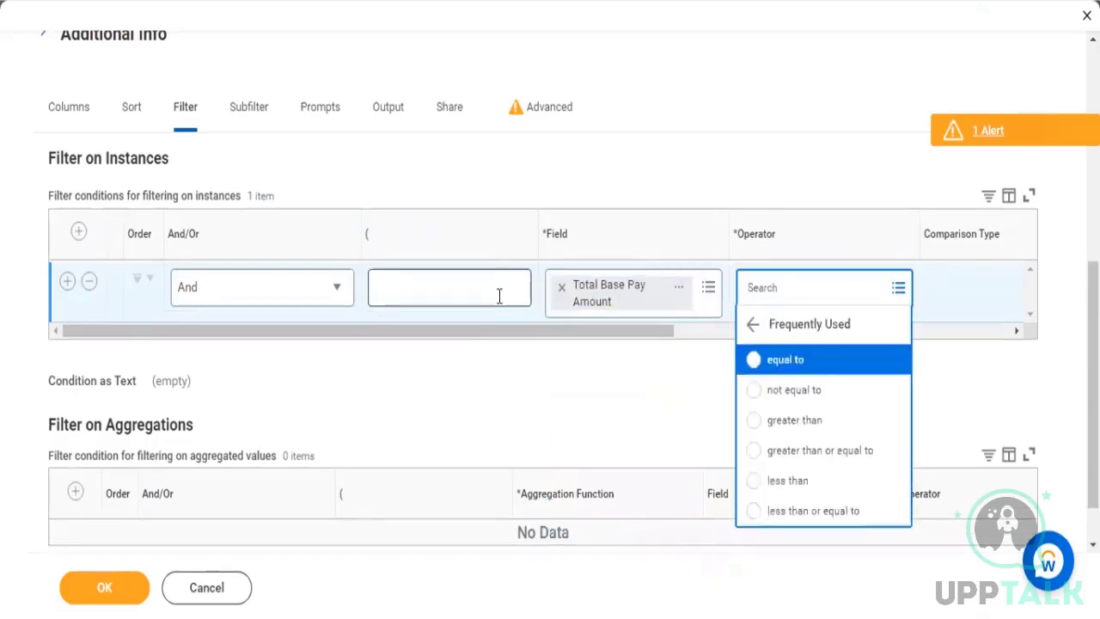
{"action": "key", "text": "Down"}
{"action": "key", "text": "Down"}
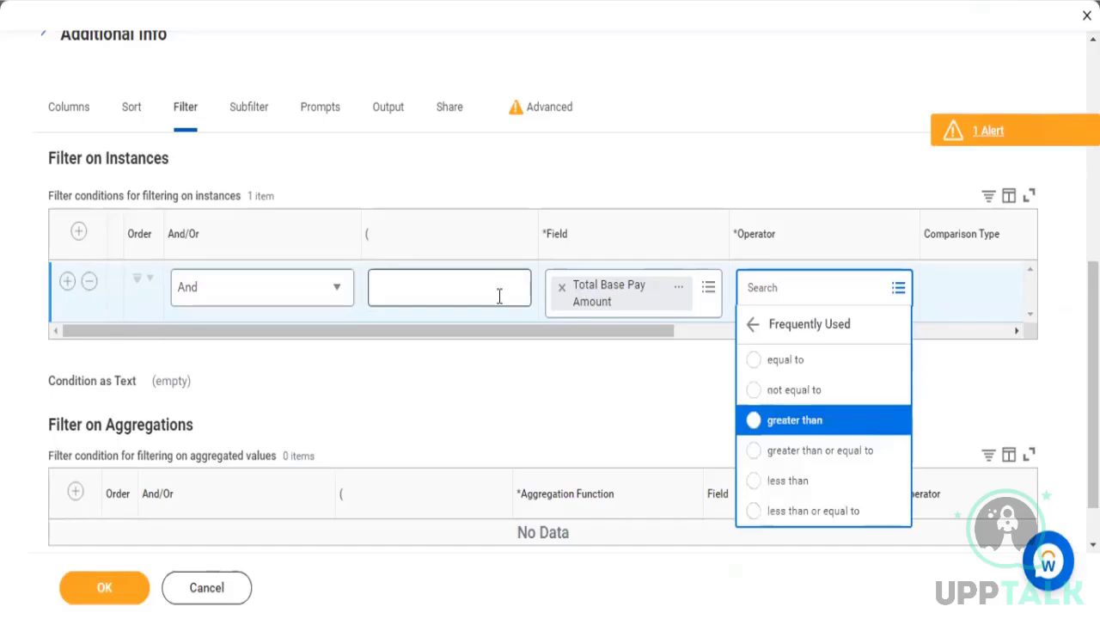
{"action": "key", "text": "Up"}
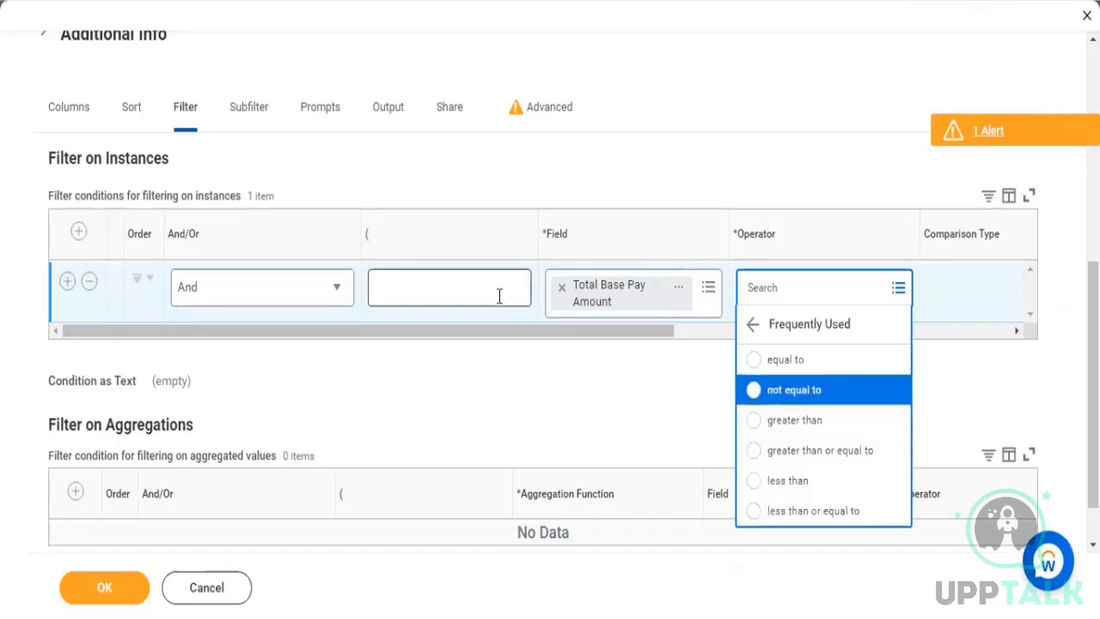
{"action": "key", "text": "Return"}
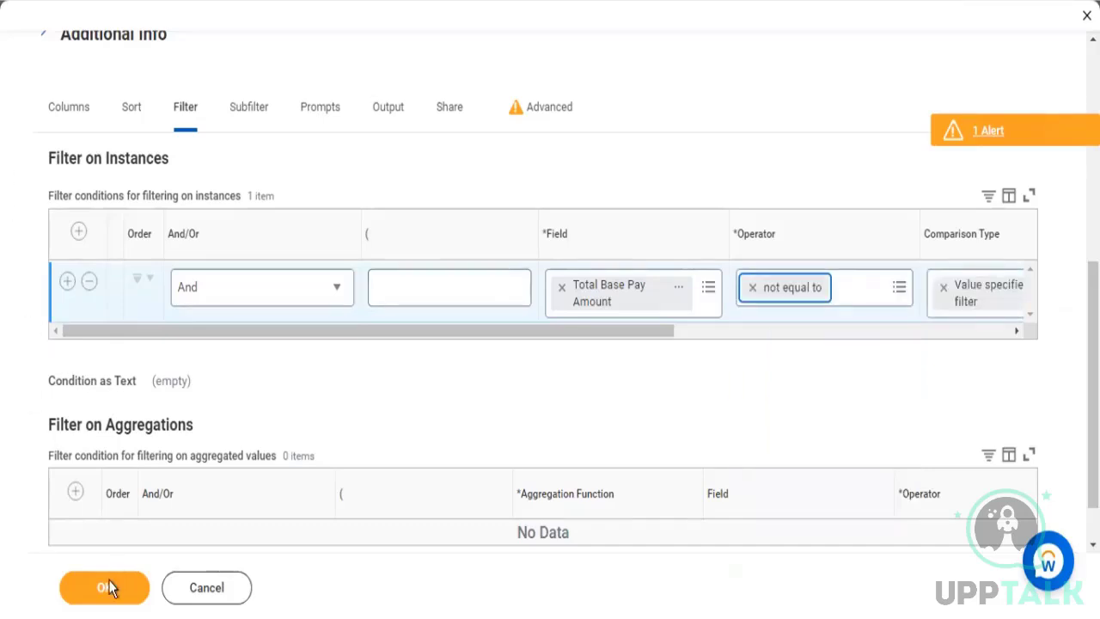
Save the KPMG2 - Worker Data Grouped report definition and run the report
{"action": "left_click", "coordinate": [109, 587]}
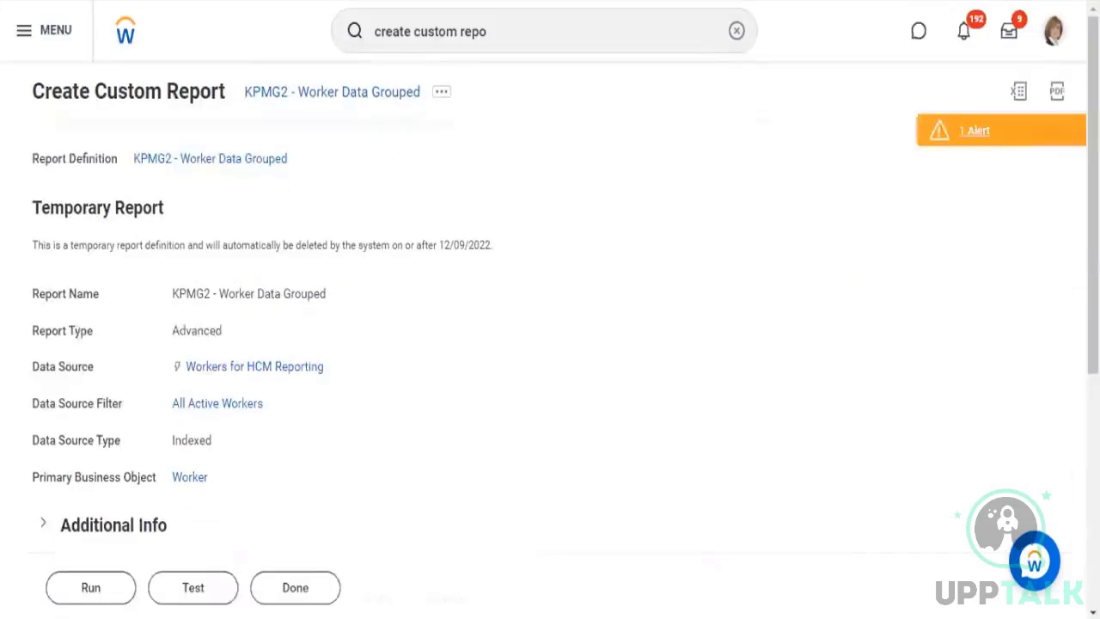
{"action": "left_click", "coordinate": [88, 583]}
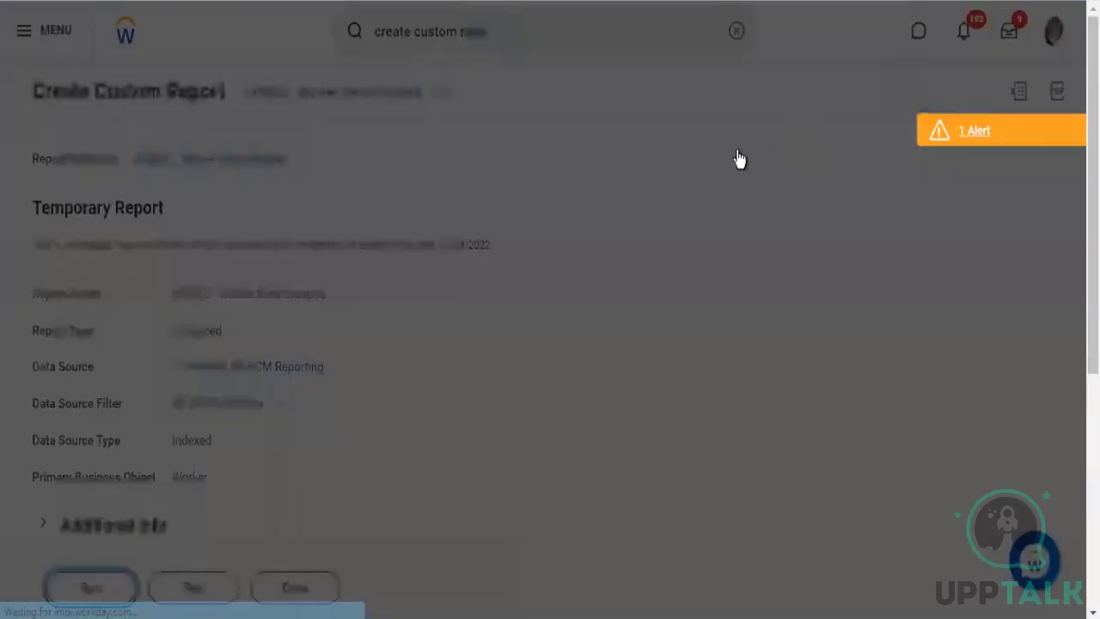
{"action": "left_click", "coordinate": [361, 403]}
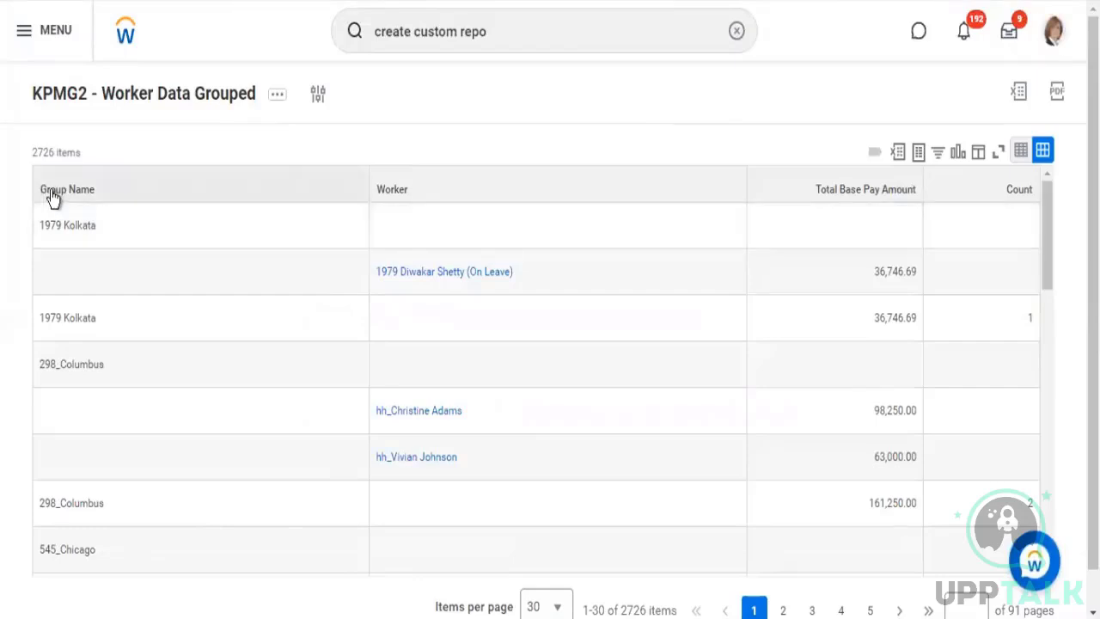
Examine the Group Name column in the report output, including its sort and filter options and the first group's name
{"action": "left_click", "coordinate": [70, 189]}
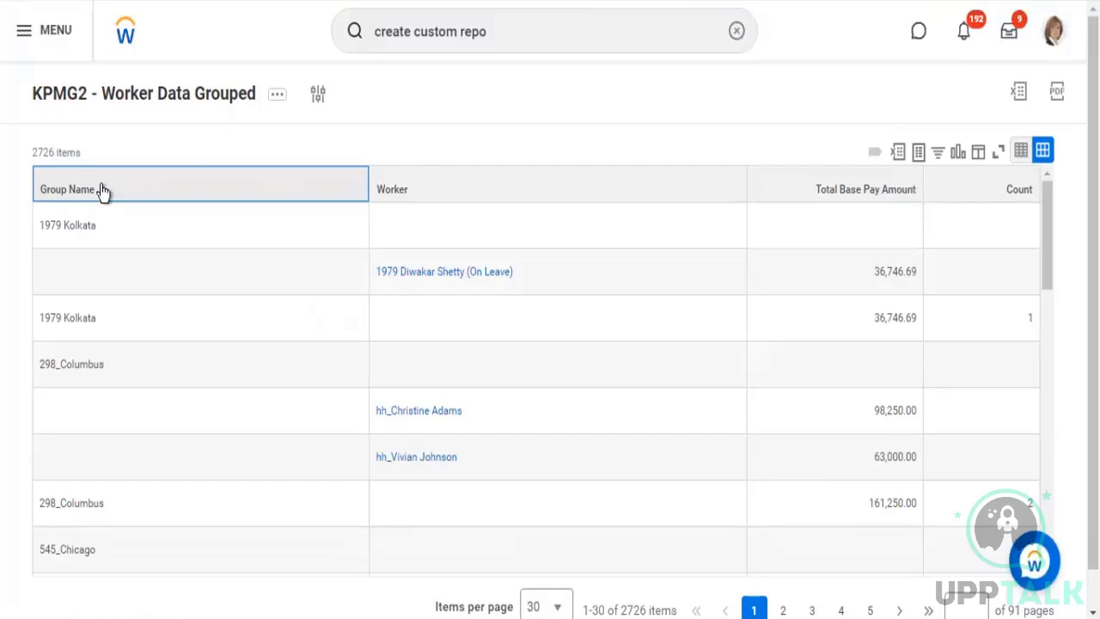
{"action": "left_click", "coordinate": [103, 191]}
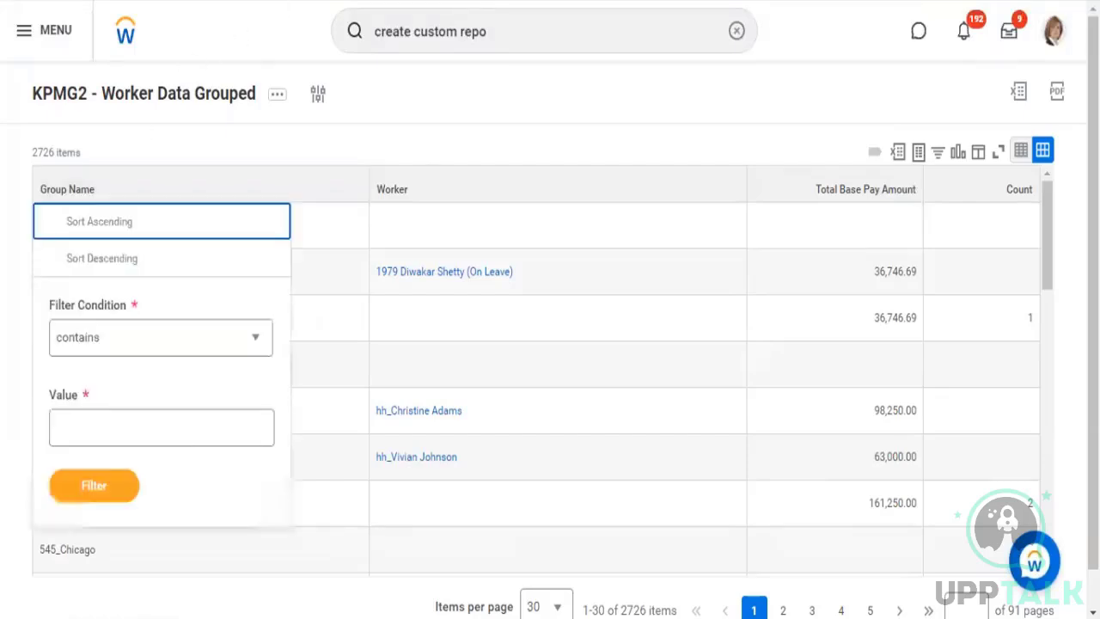
{"action": "left_click", "coordinate": [176, 94]}
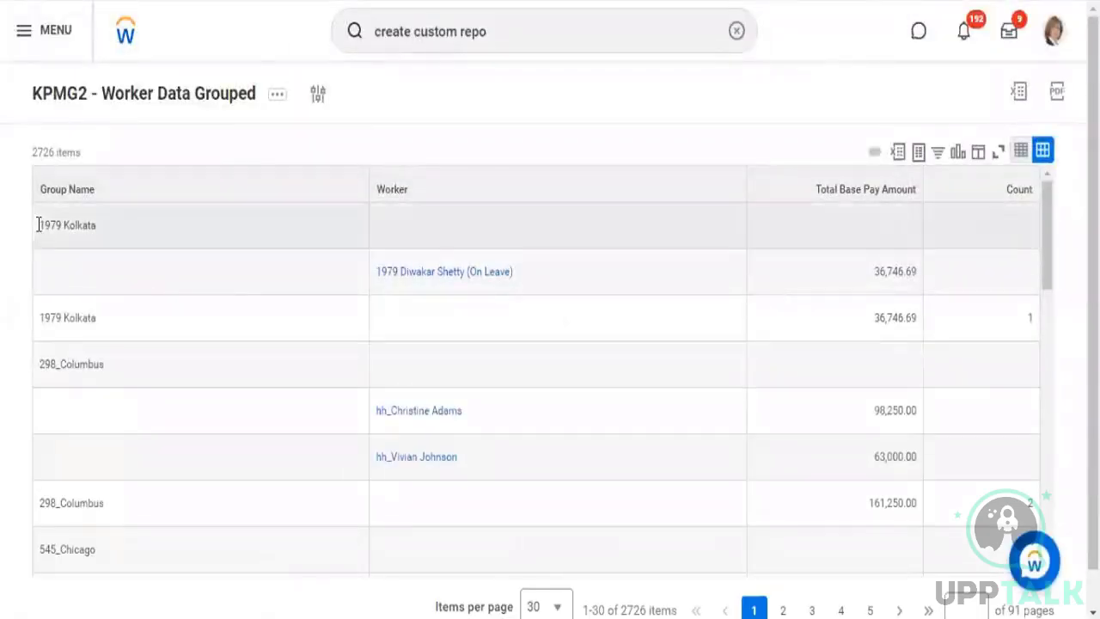
{"action": "left_click_drag", "start_coordinate": [37, 224], "coordinate": [98, 235]}
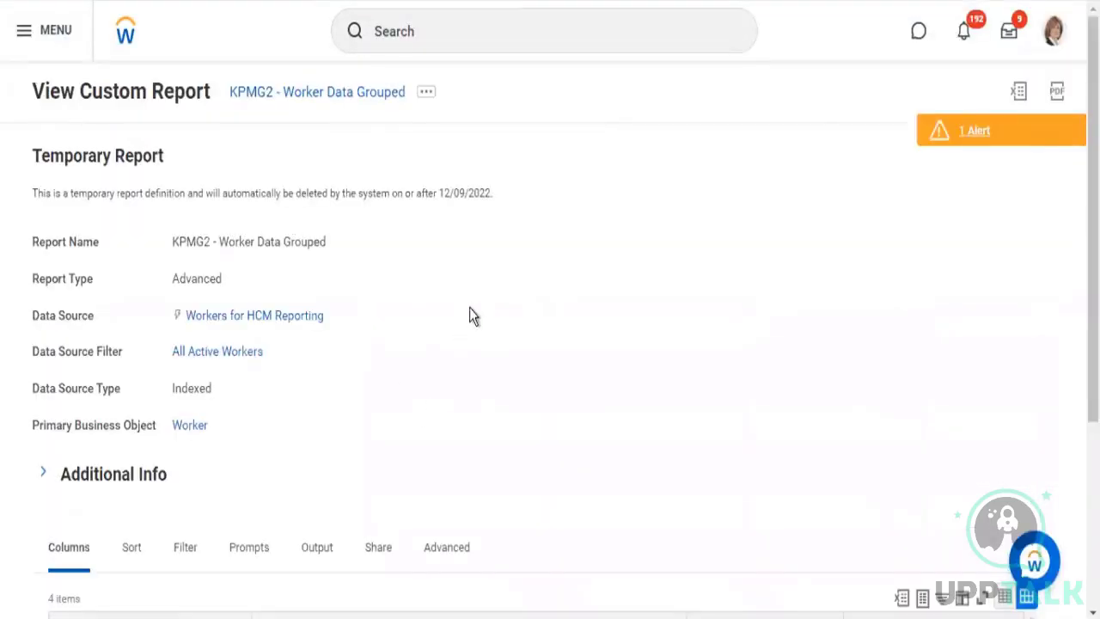
Review the Group Name column and the Sort and Group settings in the report definition
{"action": "scroll", "coordinate": [392, 366], "scroll_direction": "down", "scroll_amount": 3}
{"action": "left_click_drag", "start_coordinate": [341, 393], "coordinate": [275, 398]}
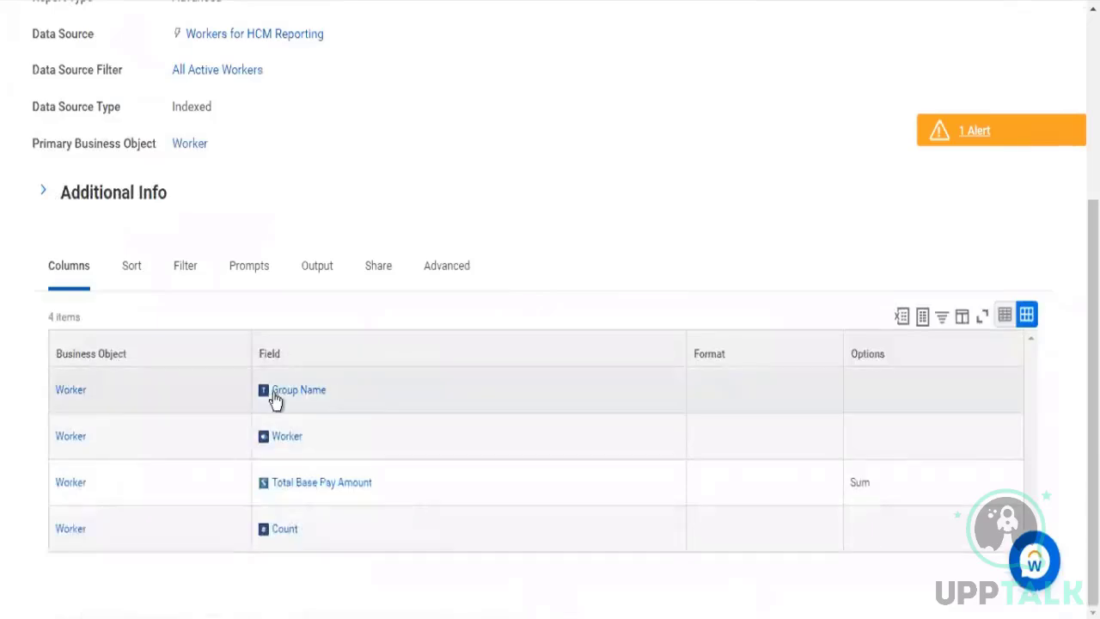
{"action": "left_click", "coordinate": [132, 271]}
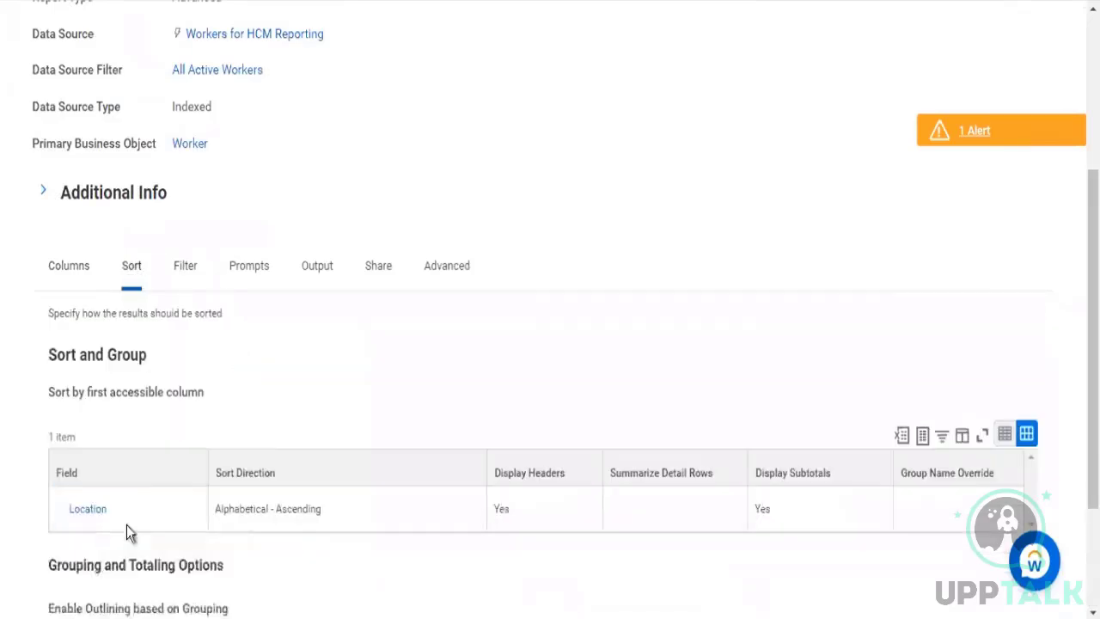
Compare the Location row's Display Headers and Display Subtotals settings with the 298_Columbus group's header, worker pay, subtotal and count in the report output
{"action": "left_click", "coordinate": [513, 517]}
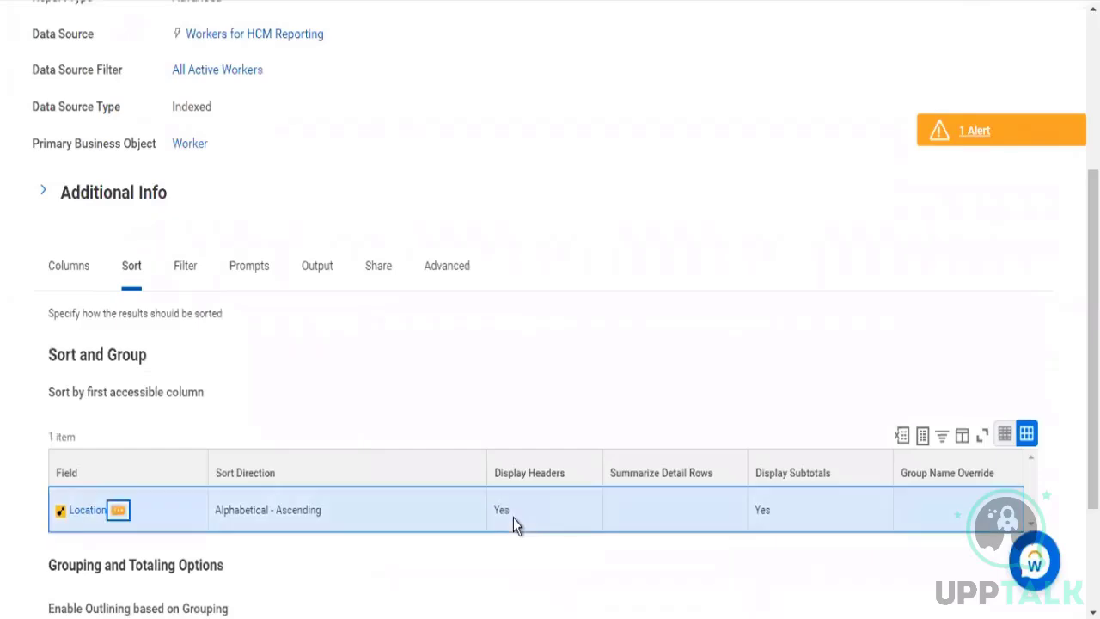
{"action": "double_click", "coordinate": [495, 512]}
{"action": "double_click", "coordinate": [756, 510]}
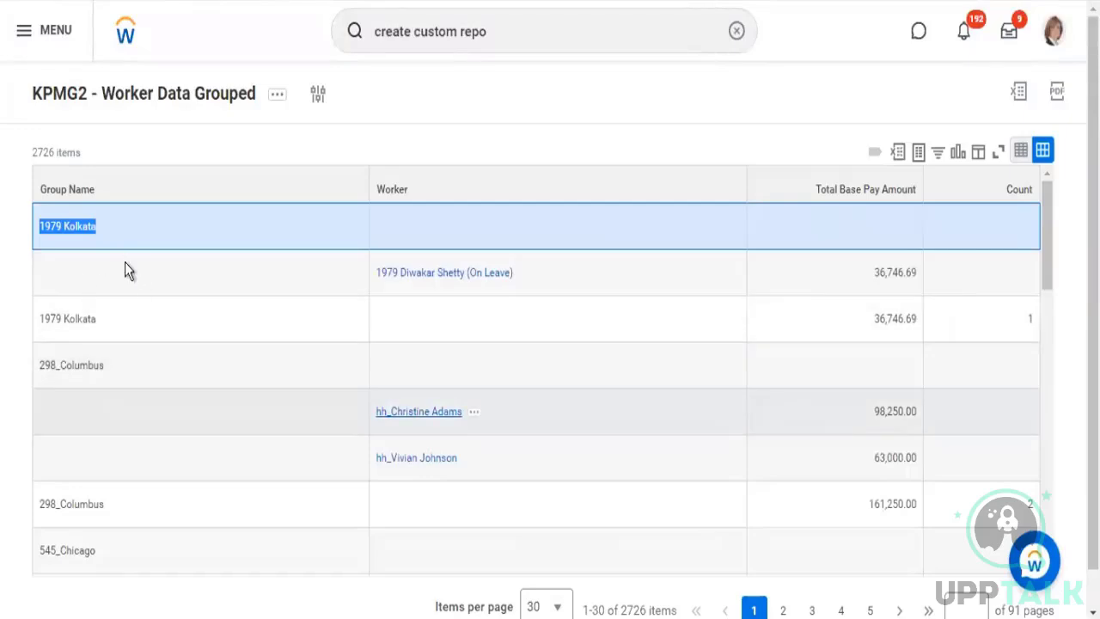
{"action": "scroll", "coordinate": [120, 272], "scroll_direction": "down", "scroll_amount": 1}
{"action": "left_click_drag", "start_coordinate": [67, 271], "coordinate": [260, 329]}
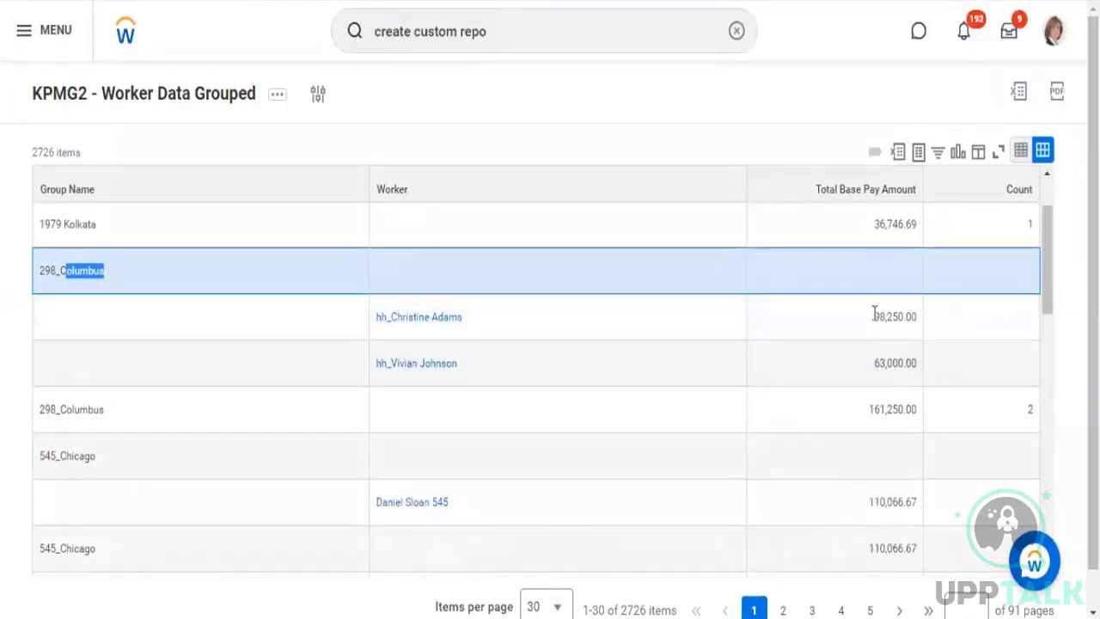
{"action": "double_click", "coordinate": [902, 364]}
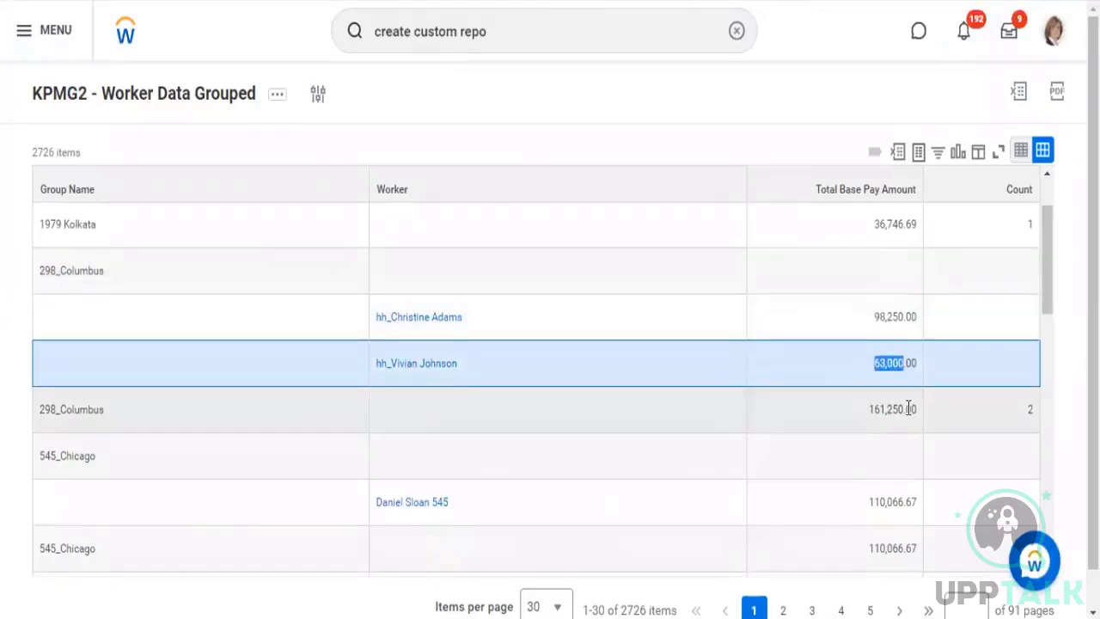
{"action": "double_click", "coordinate": [900, 410]}
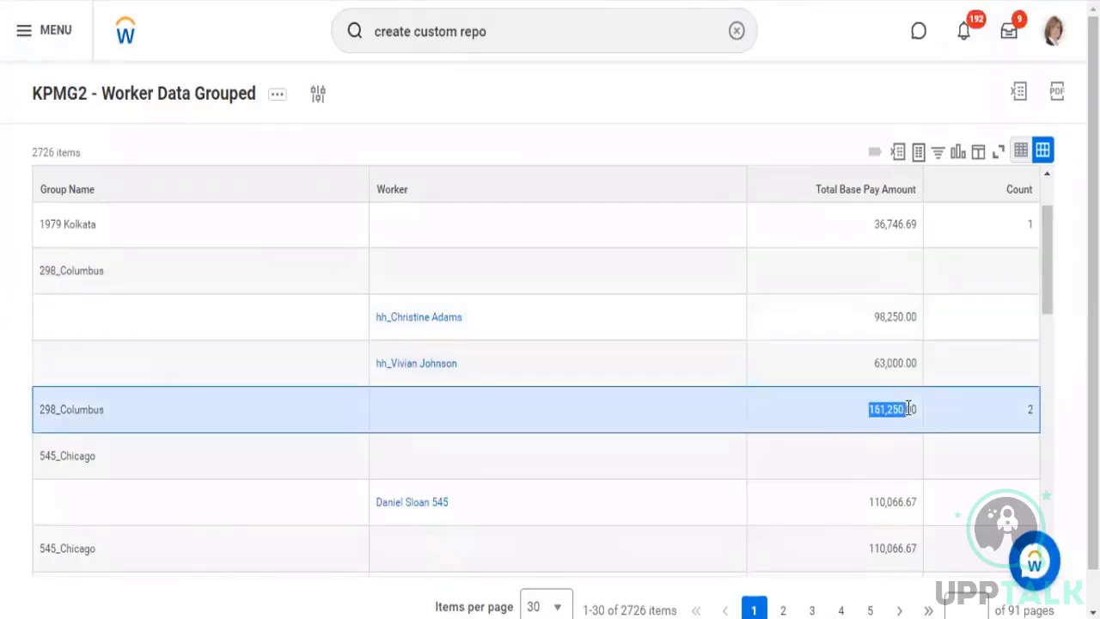
{"action": "double_click", "coordinate": [1032, 410]}
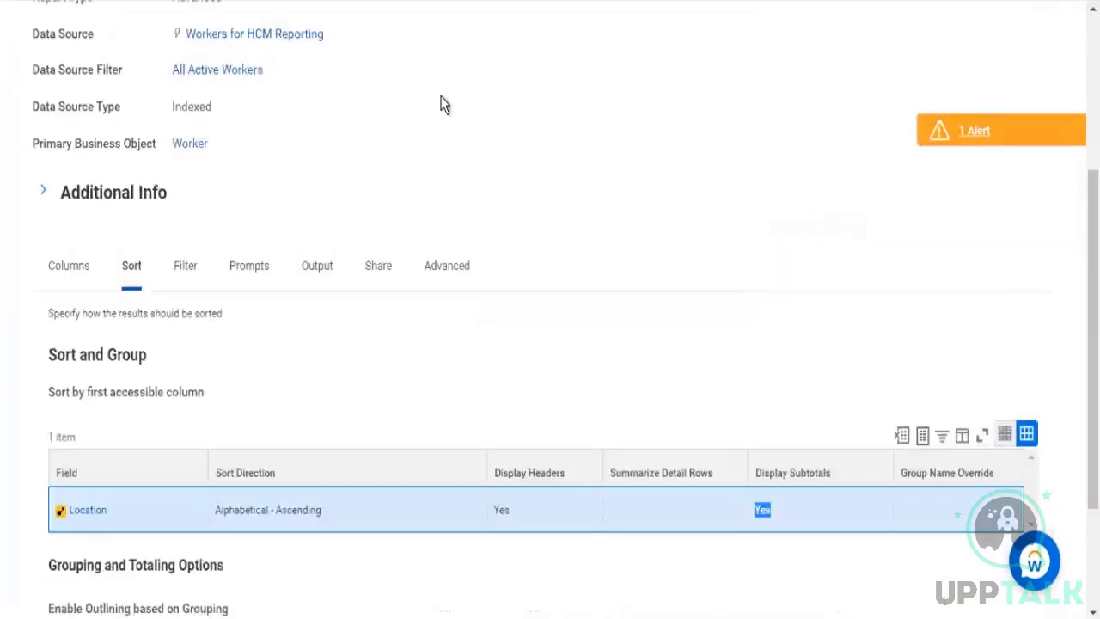
Open the report definition for editing and turn on Enable Outlining based on Grouping and Display Grand Totals in the sort settings
{"action": "scroll", "coordinate": [440, 94], "scroll_direction": "up", "scroll_amount": 2}
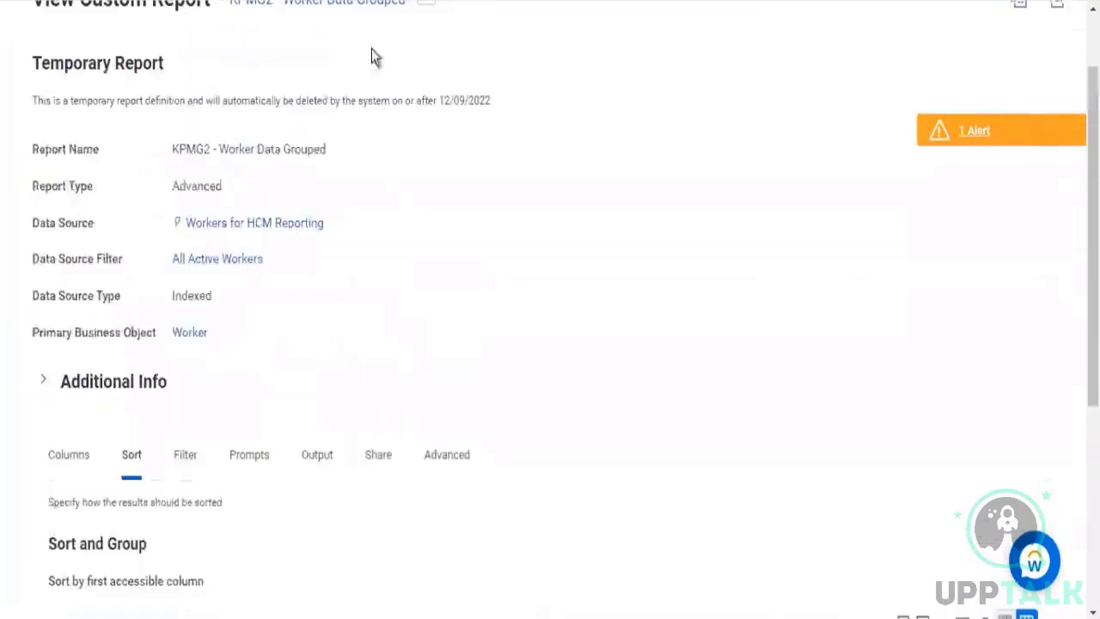
{"action": "scroll", "coordinate": [442, 91], "scroll_direction": "up", "scroll_amount": 1}
{"action": "left_click", "coordinate": [426, 93]}
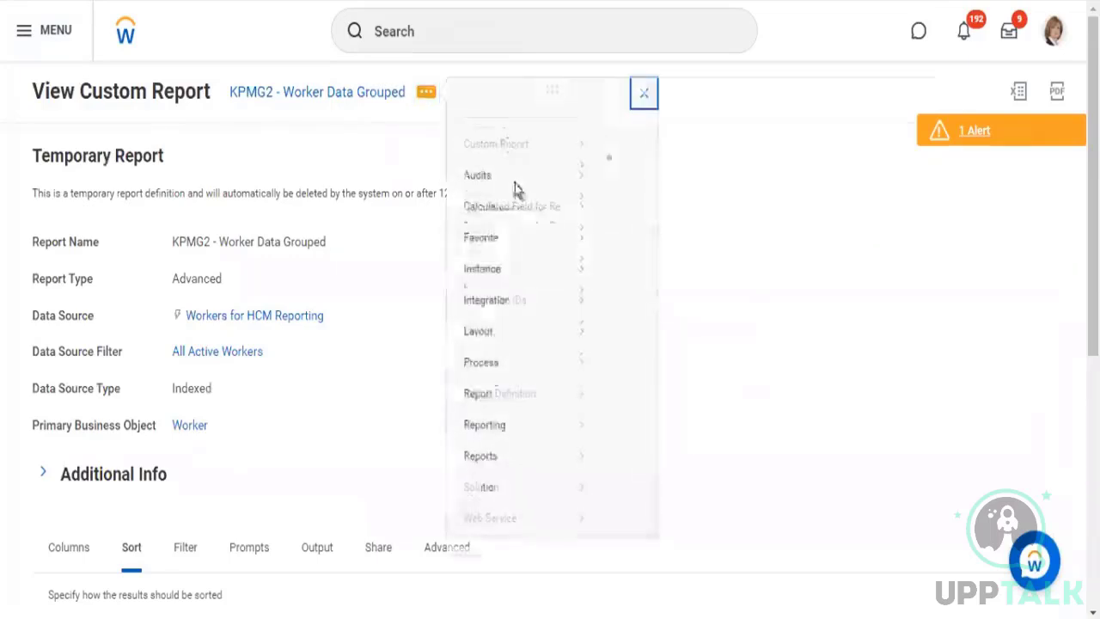
{"action": "mouse_move", "coordinate": [585, 166]}
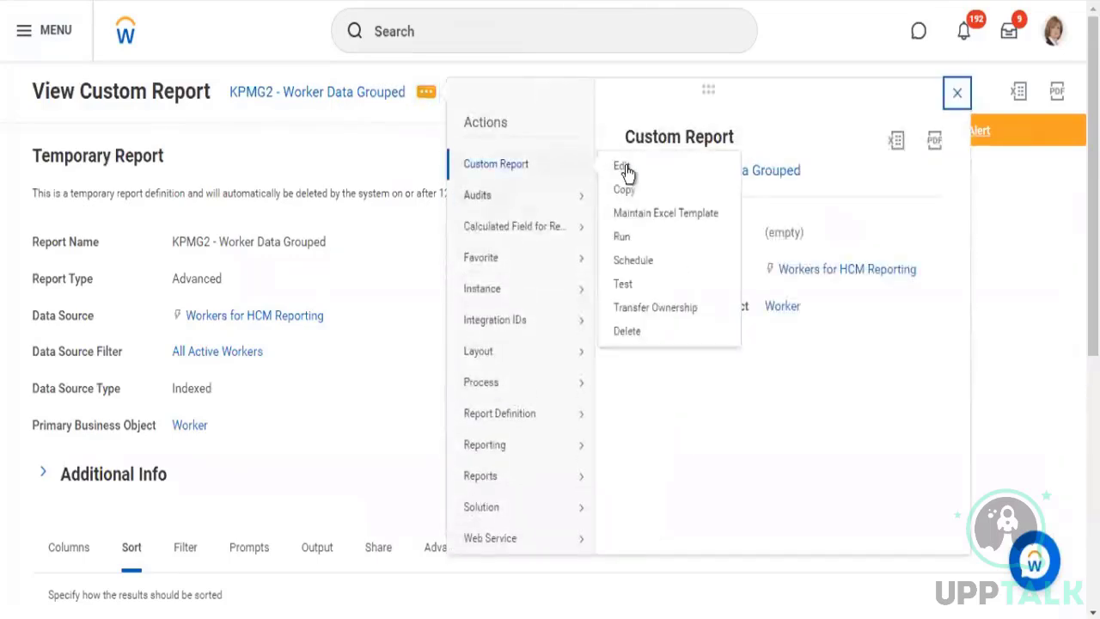
{"action": "left_click", "coordinate": [430, 197]}
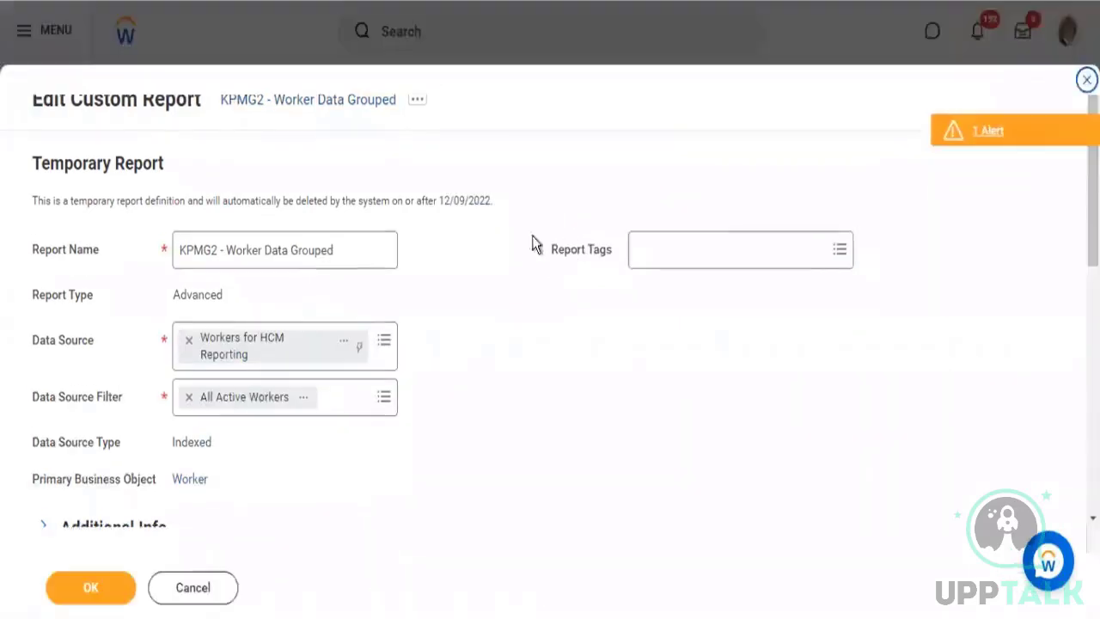
{"action": "scroll", "coordinate": [193, 391], "scroll_direction": "down", "scroll_amount": 3}
{"action": "scroll", "coordinate": [193, 391], "scroll_direction": "down", "scroll_amount": 4}
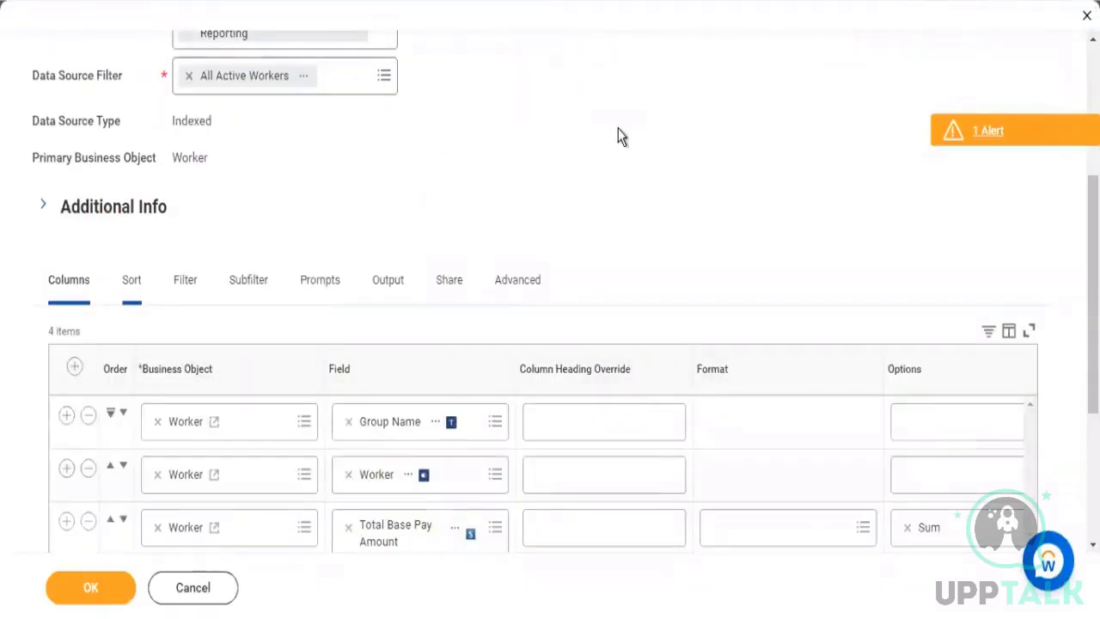
{"action": "scroll", "coordinate": [619, 135], "scroll_direction": "down", "scroll_amount": 6}
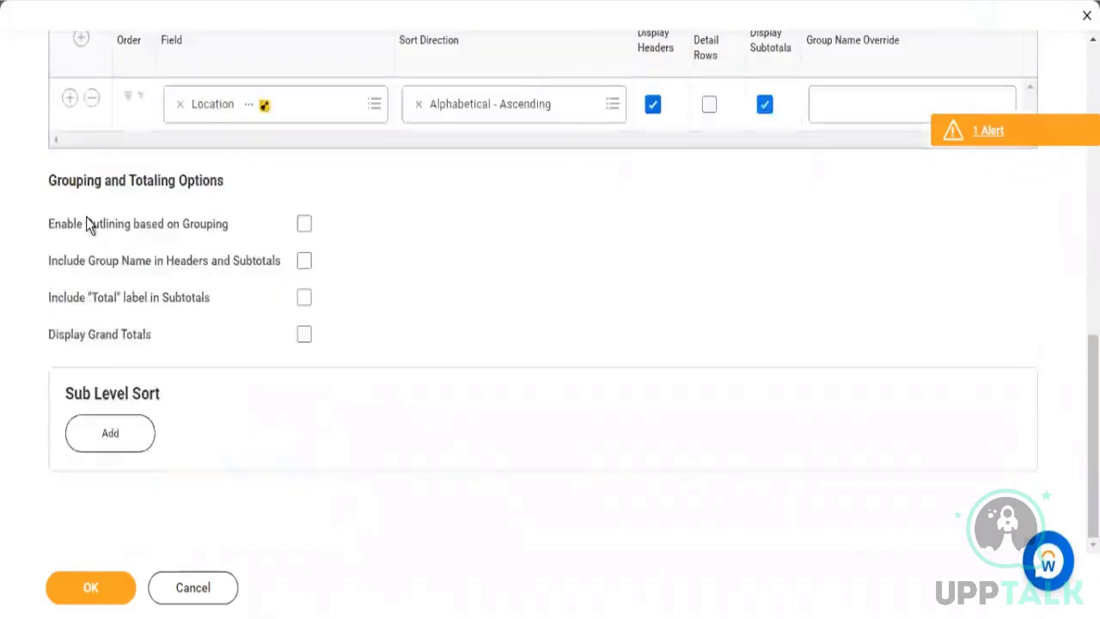
{"action": "left_click", "coordinate": [304, 225]}
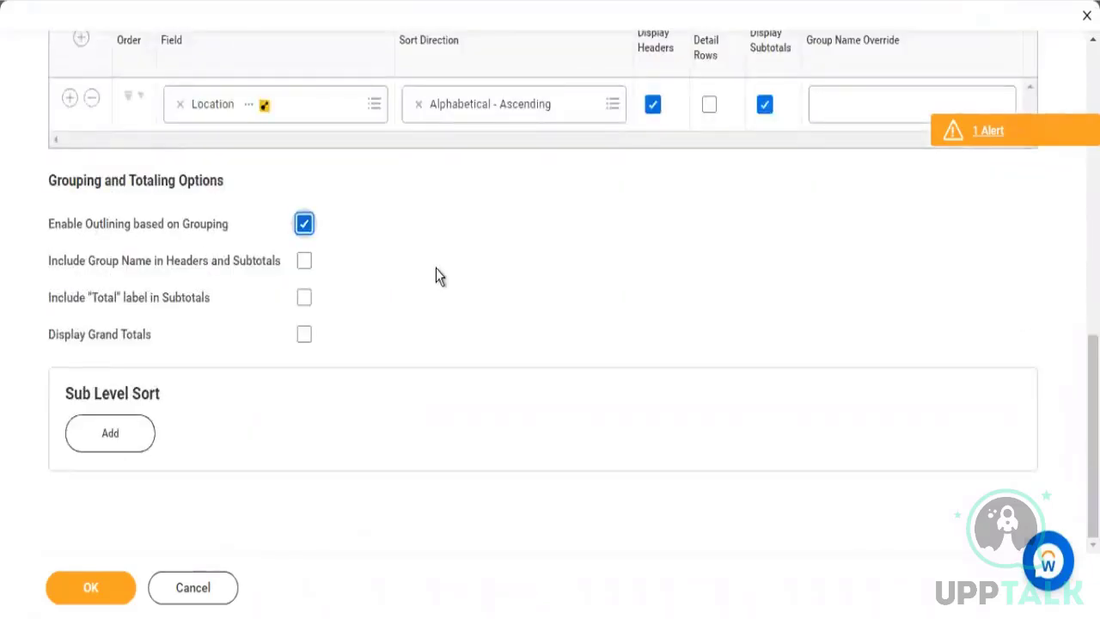
{"action": "left_click", "coordinate": [308, 337]}
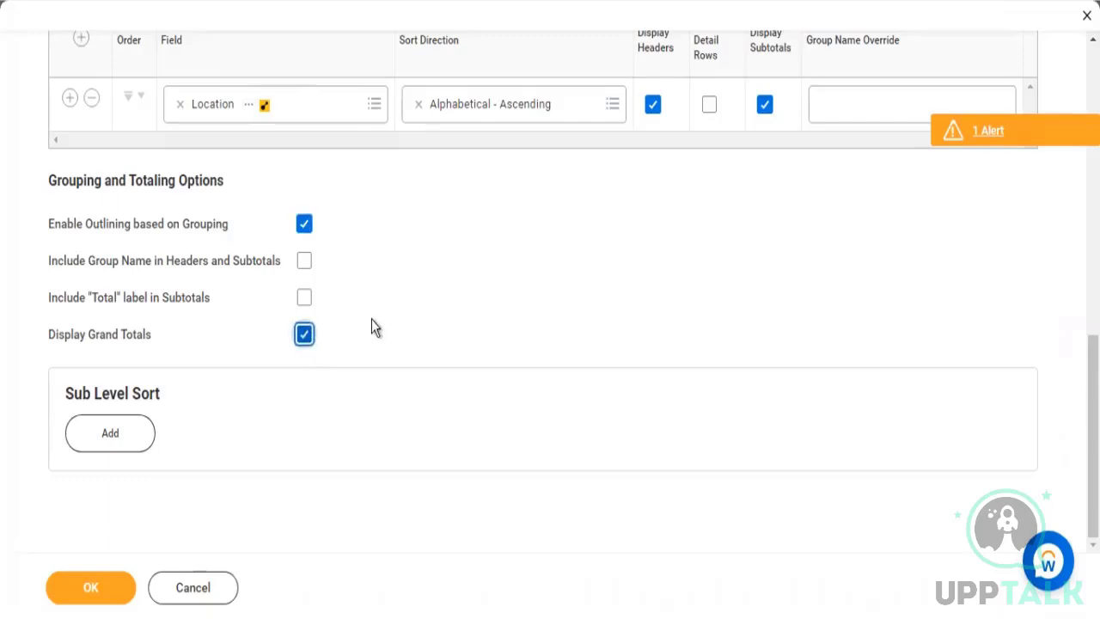
Save the report definition and rerun the KPMG2 - Worker Data Grouped report
{"action": "scroll", "coordinate": [151, 541], "scroll_direction": "up", "scroll_amount": 2}
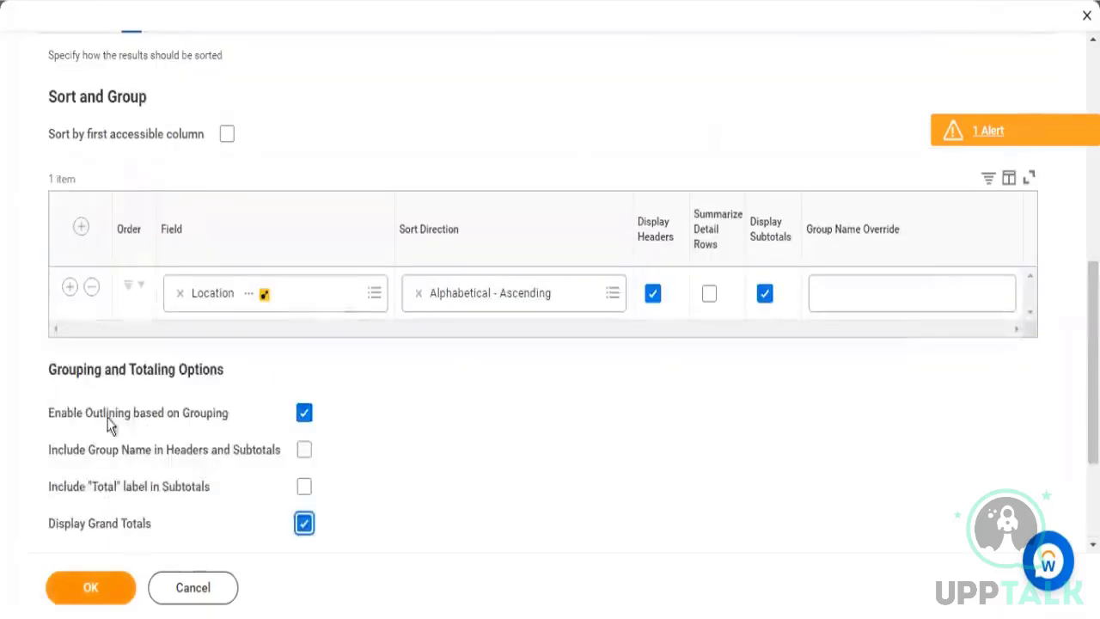
{"action": "left_click_drag", "start_coordinate": [169, 417], "coordinate": [230, 414]}
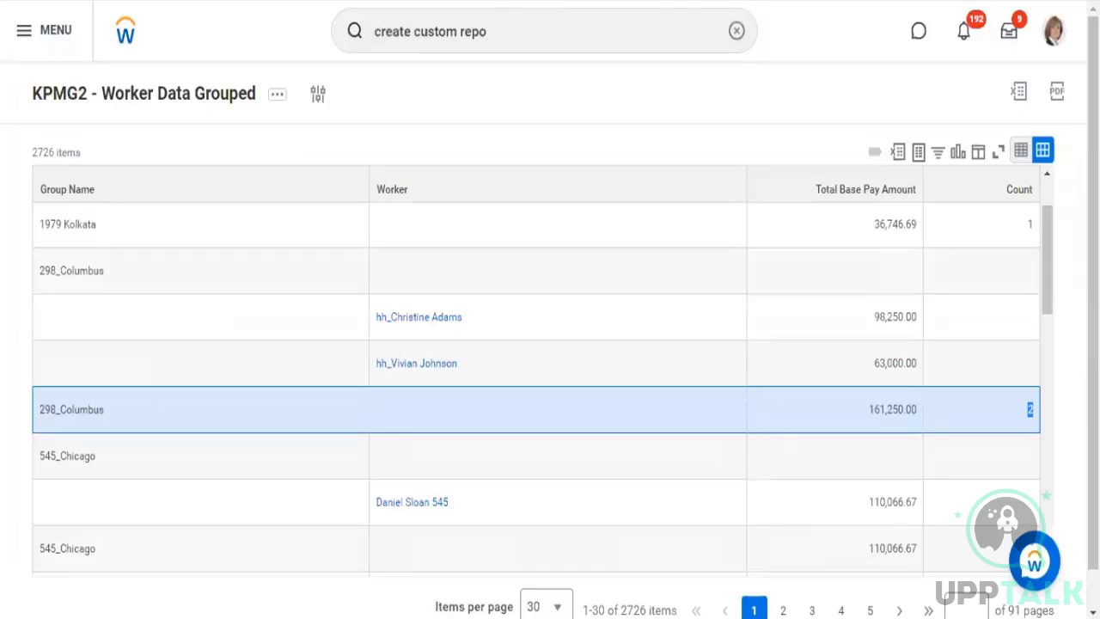
{"action": "left_click", "coordinate": [319, 93]}
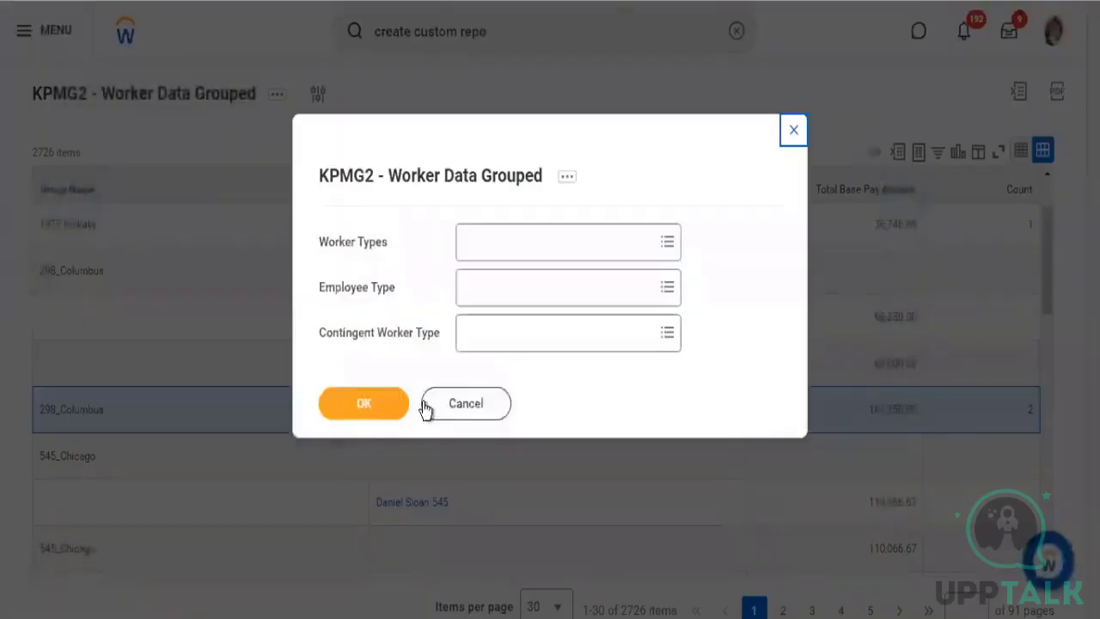
{"action": "left_click", "coordinate": [384, 400]}
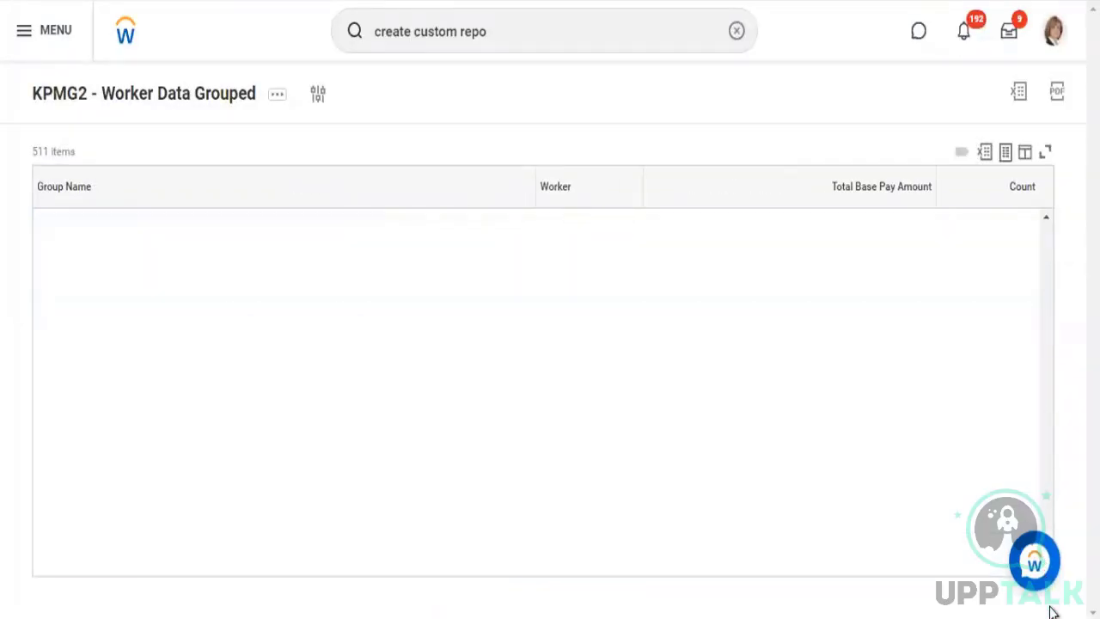
Examine the last location groups and the Grand Total row at the end of the report output
{"action": "left_click", "coordinate": [1057, 537]}
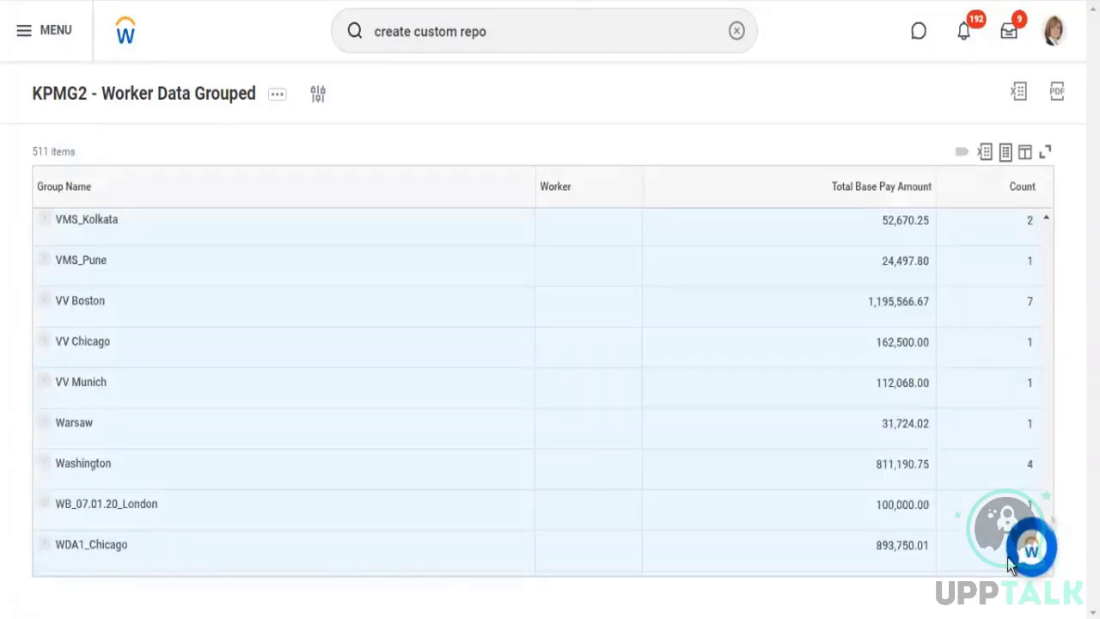
{"action": "scroll", "coordinate": [1046, 561], "scroll_direction": "down", "scroll_amount": 3}
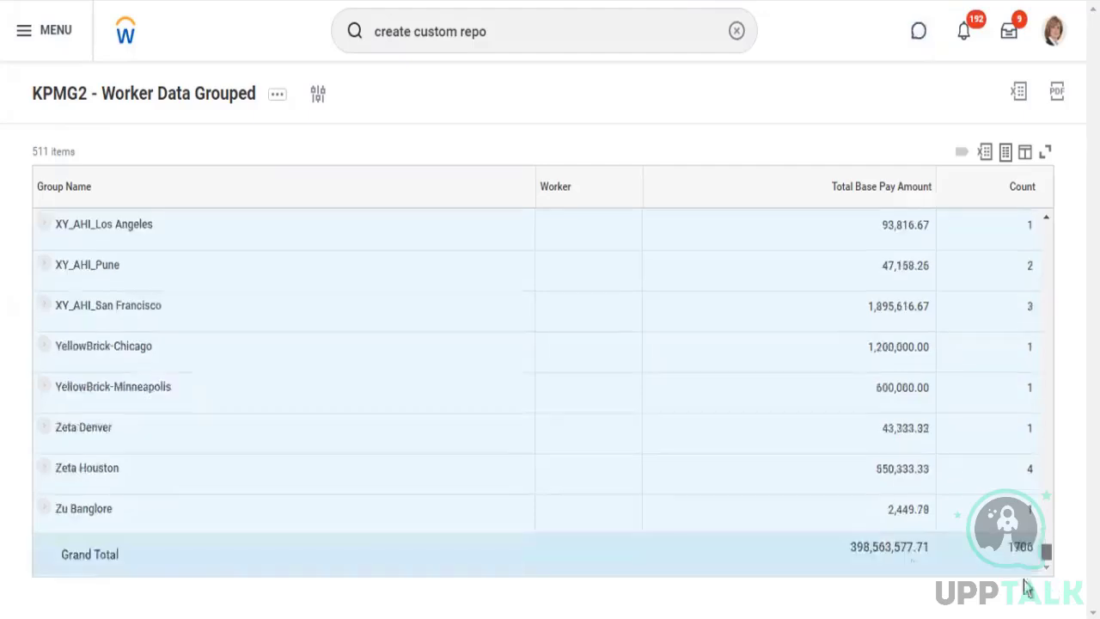
{"action": "left_click_drag", "start_coordinate": [898, 551], "coordinate": [1056, 68]}
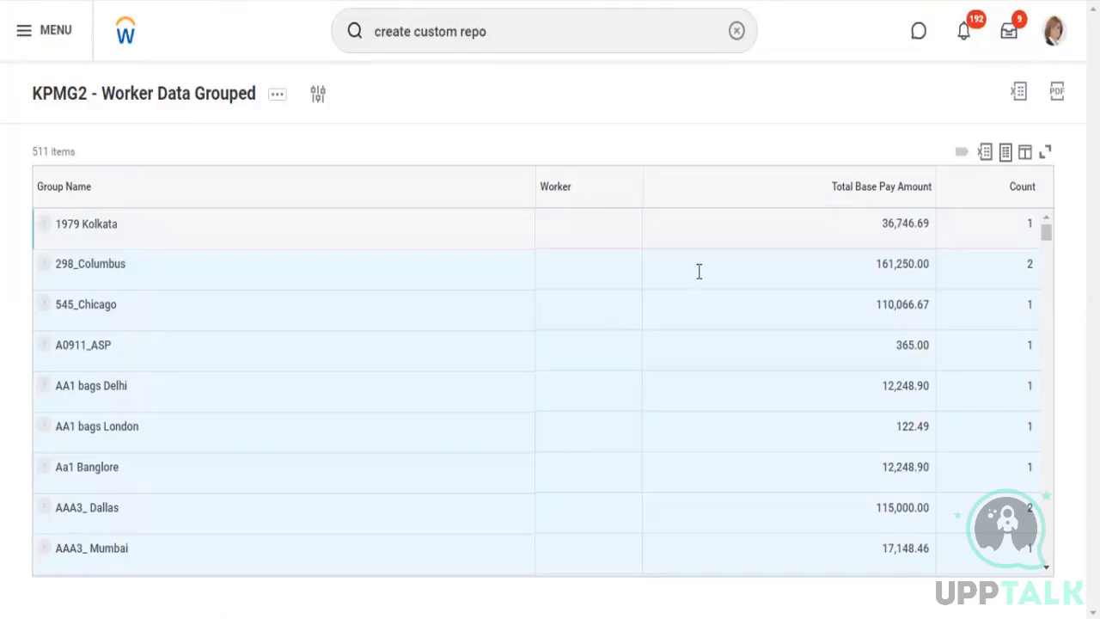
Expand the 298_Columbus group to inspect its workers and pay subtotal, and collapse it again
{"action": "left_click", "coordinate": [320, 271]}
{"action": "left_click", "coordinate": [47, 269]}
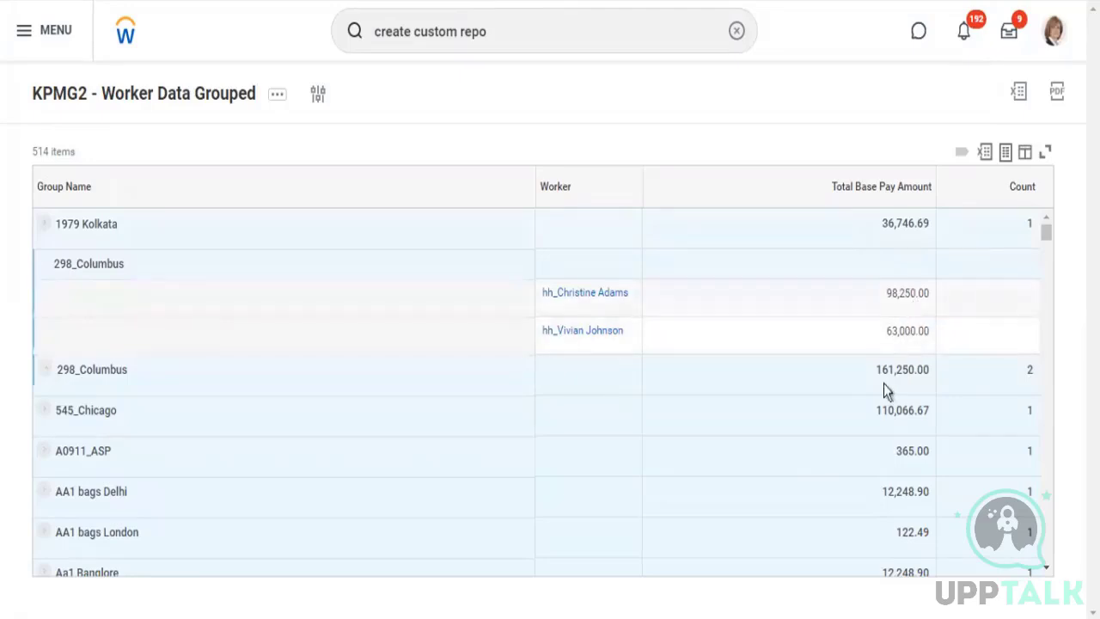
{"action": "left_click_drag", "start_coordinate": [917, 370], "coordinate": [49, 374]}
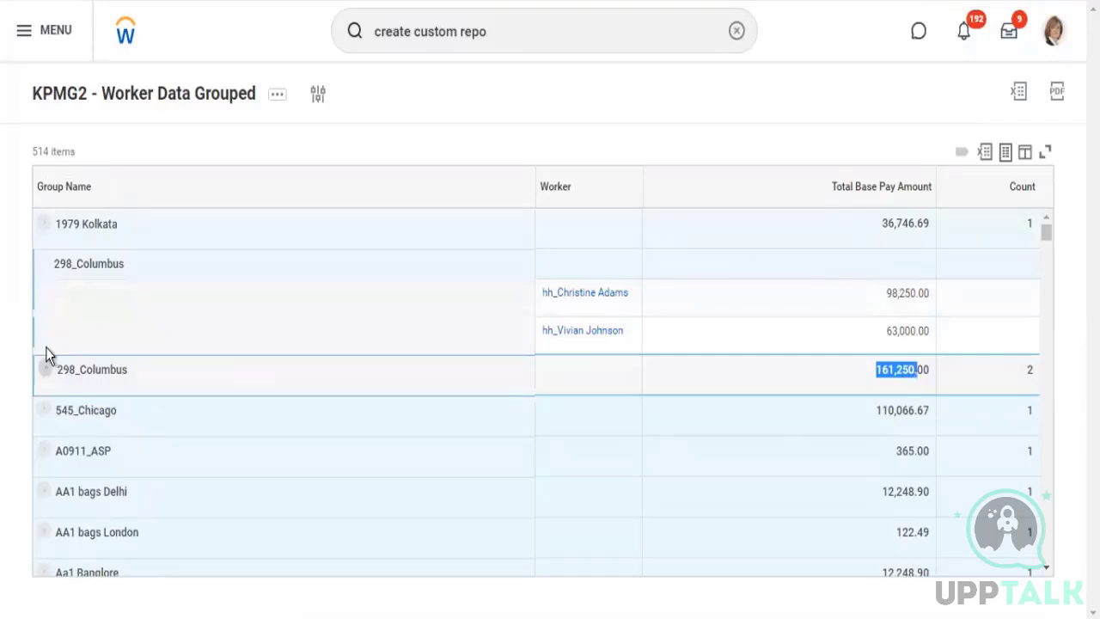
{"action": "left_click", "coordinate": [45, 348]}
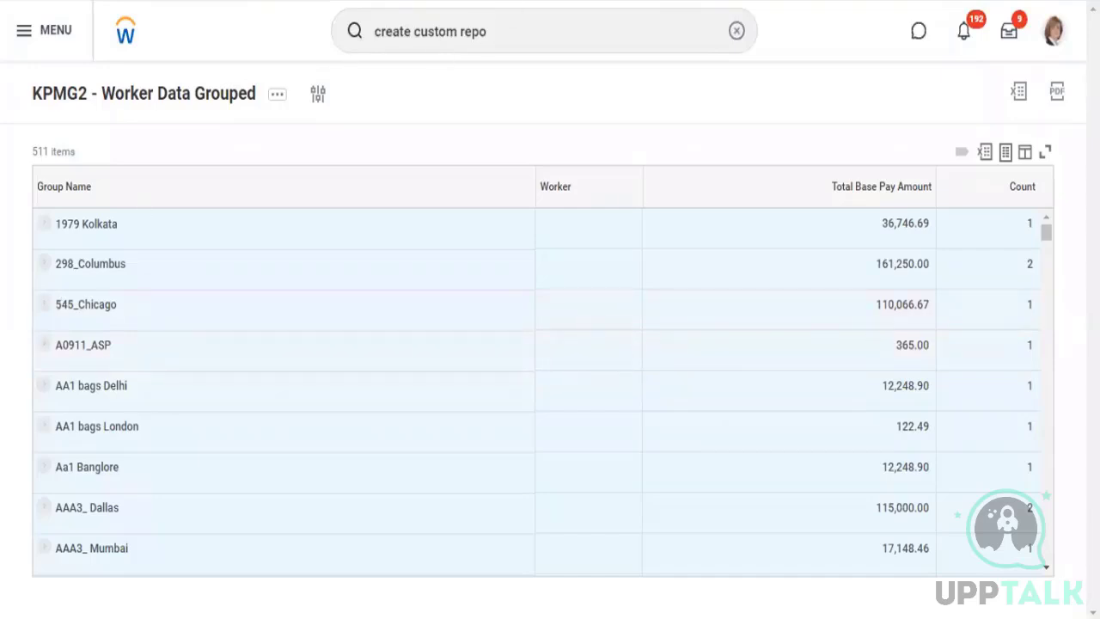
Reopen the report definition for editing and add a second row below Location in the Sort and Group settings
{"action": "left_click", "coordinate": [321, 101]}
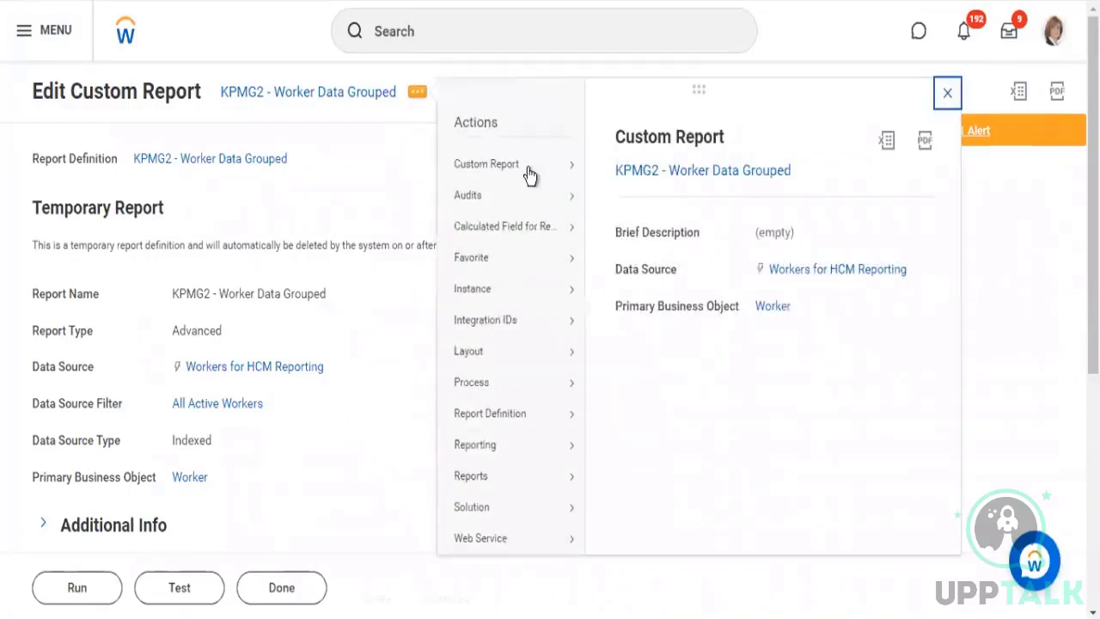
{"action": "mouse_move", "coordinate": [570, 167]}
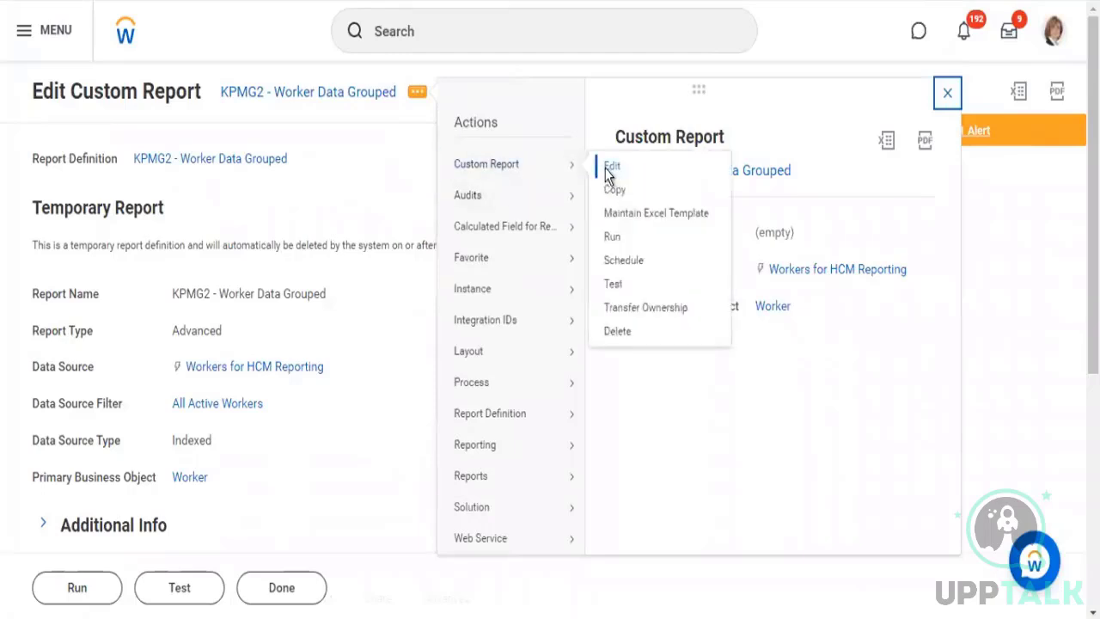
{"action": "left_click", "coordinate": [592, 187]}
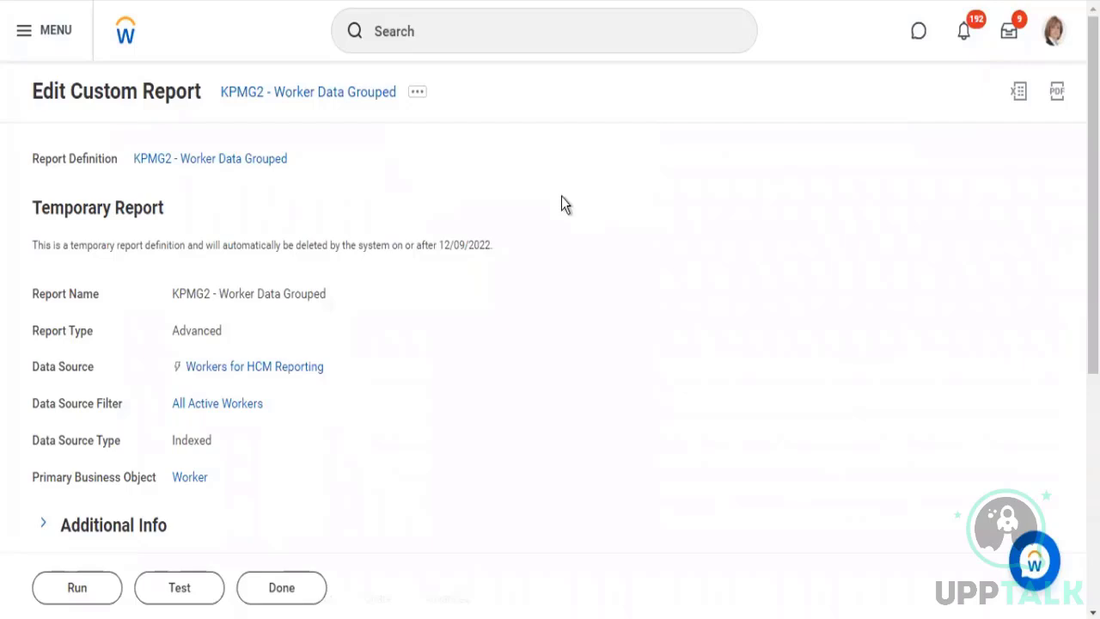
{"action": "scroll", "coordinate": [179, 410], "scroll_direction": "down", "scroll_amount": 4}
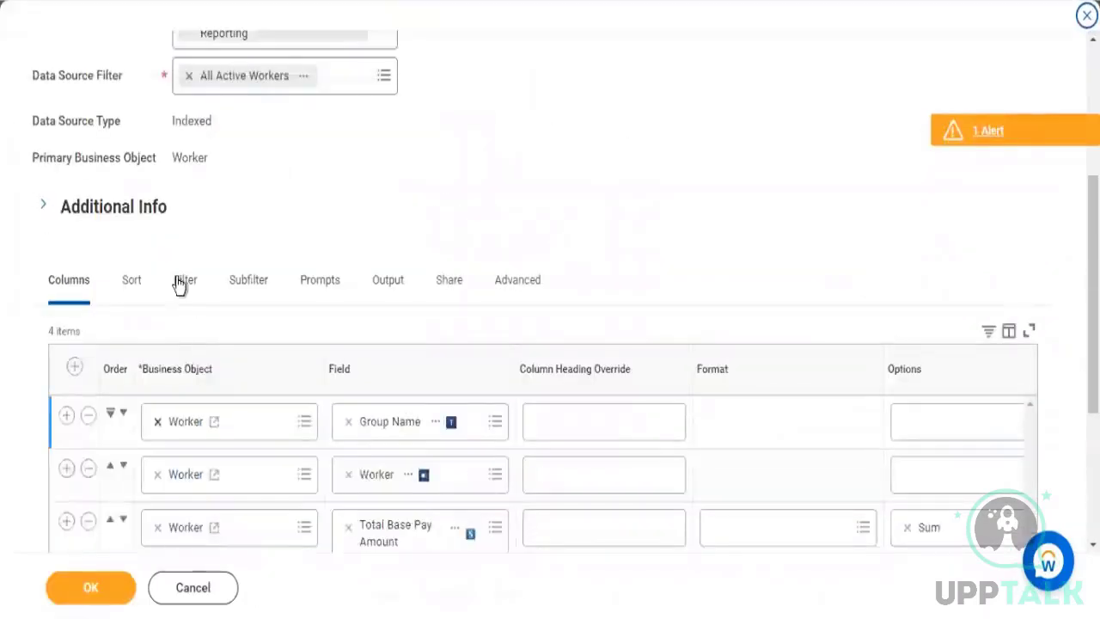
{"action": "left_click", "coordinate": [131, 289]}
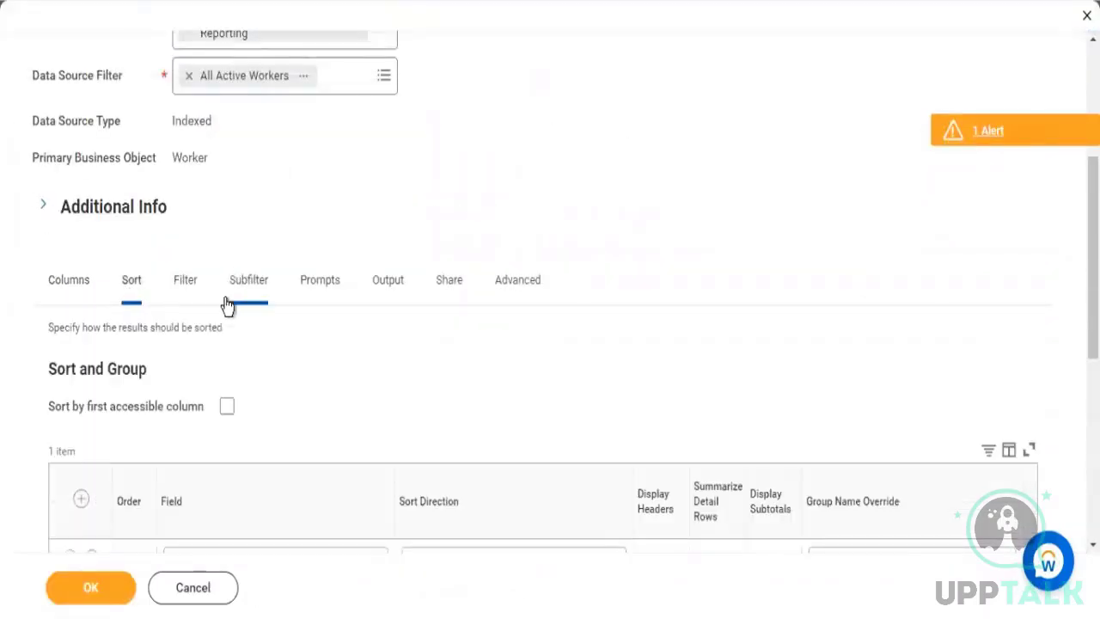
{"action": "scroll", "coordinate": [110, 430], "scroll_direction": "down", "scroll_amount": 2}
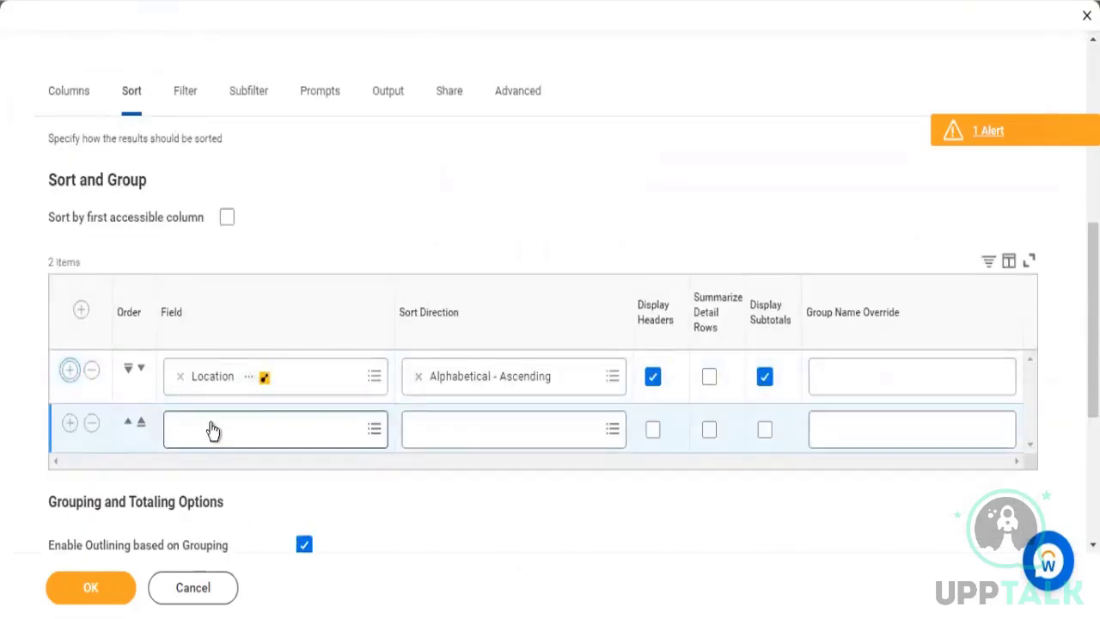
Search the fields for "sup org" and set the second sort row's field to Supervisory Organization
{"action": "left_click", "coordinate": [212, 423]}
{"action": "type", "text": "sup org"}
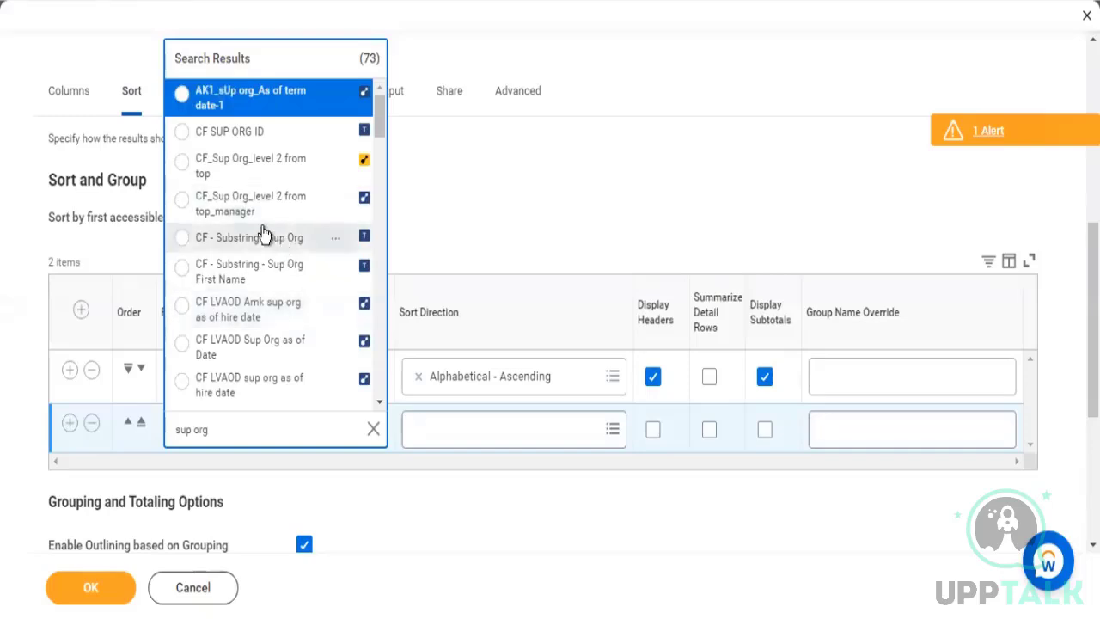
{"action": "key", "text": "Down"}
{"action": "key", "text": "Down"}
{"action": "key", "text": "Down"}
{"action": "key", "text": "Down"}
{"action": "key", "text": "Down"}
{"action": "key", "text": "Down"}
{"action": "key", "text": "Down"}
{"action": "key", "text": "Down"}
{"action": "key", "text": "Down"}
{"action": "key", "text": "Down"}
{"action": "key", "text": "Down"}
{"action": "key", "text": "Down"}
{"action": "key", "text": "Down"}
{"action": "key", "text": "Down"}
{"action": "key", "text": "Down"}
{"action": "key", "text": "Down"}
{"action": "key", "text": "Down"}
{"action": "key", "text": "Down"}
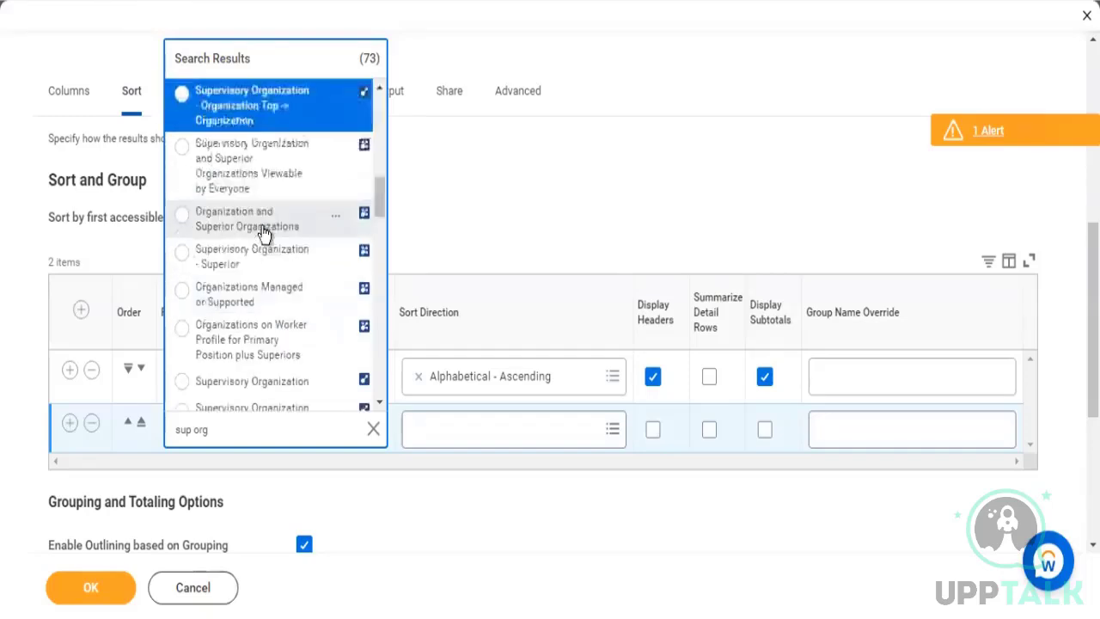
{"action": "key", "text": "Down"}
{"action": "key", "text": "Down"}
{"action": "key", "text": "Down"}
{"action": "key", "text": "Down"}
{"action": "key", "text": "Down"}
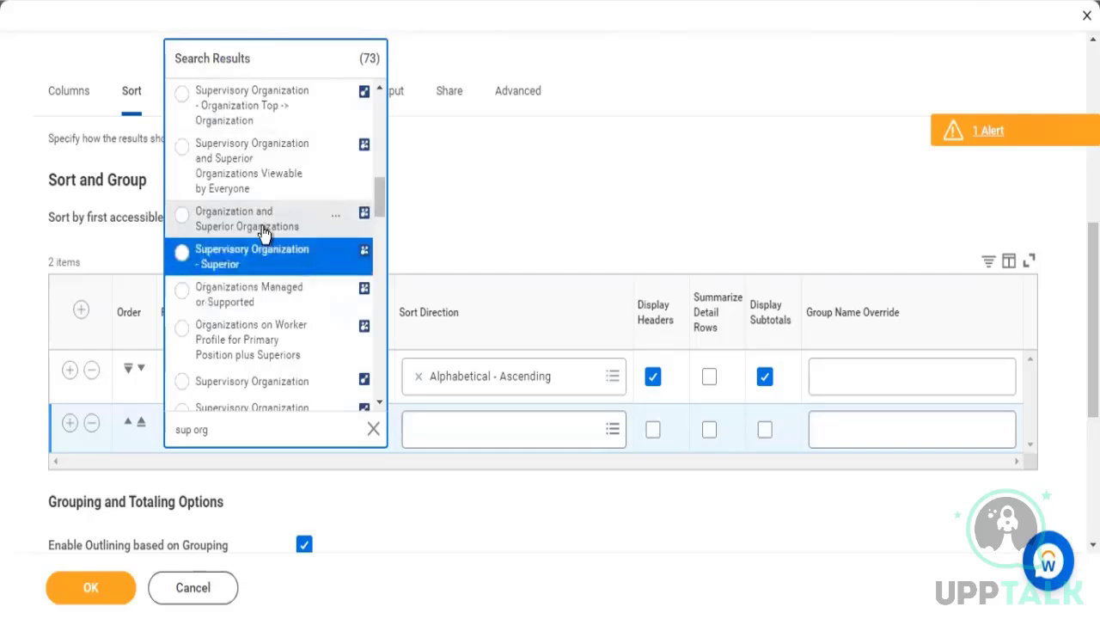
{"action": "key", "text": "Down"}
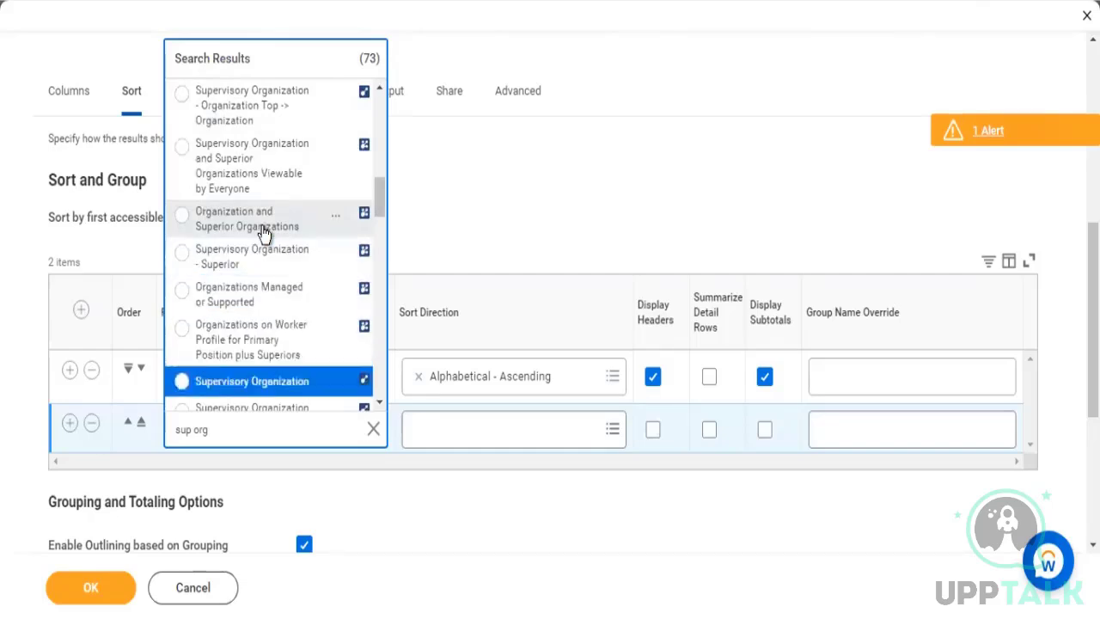
{"action": "key", "text": "Return"}
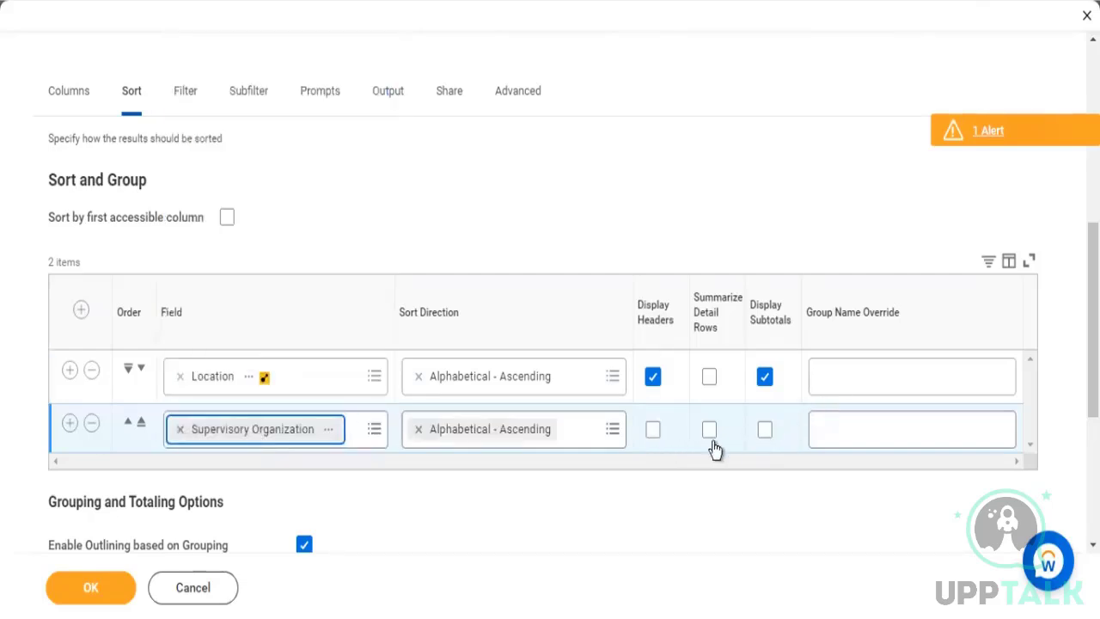
Turn on Display Headers and Display Subtotals for the Supervisory Organization sort row, and rerun the report with blank prompts
{"action": "left_click", "coordinate": [653, 430]}
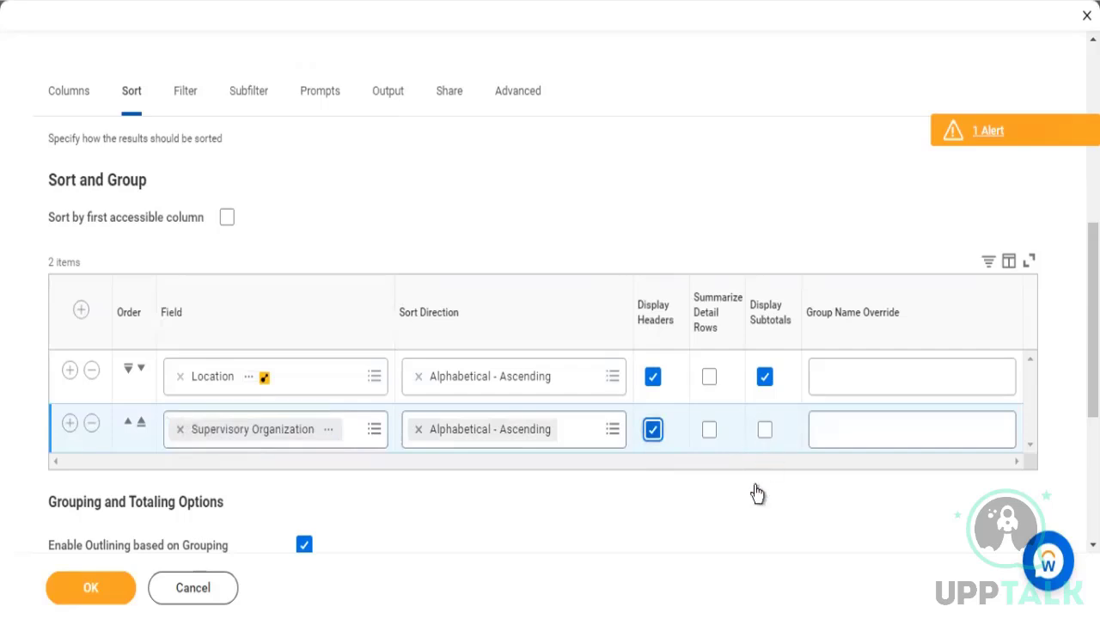
{"action": "left_click", "coordinate": [765, 429]}
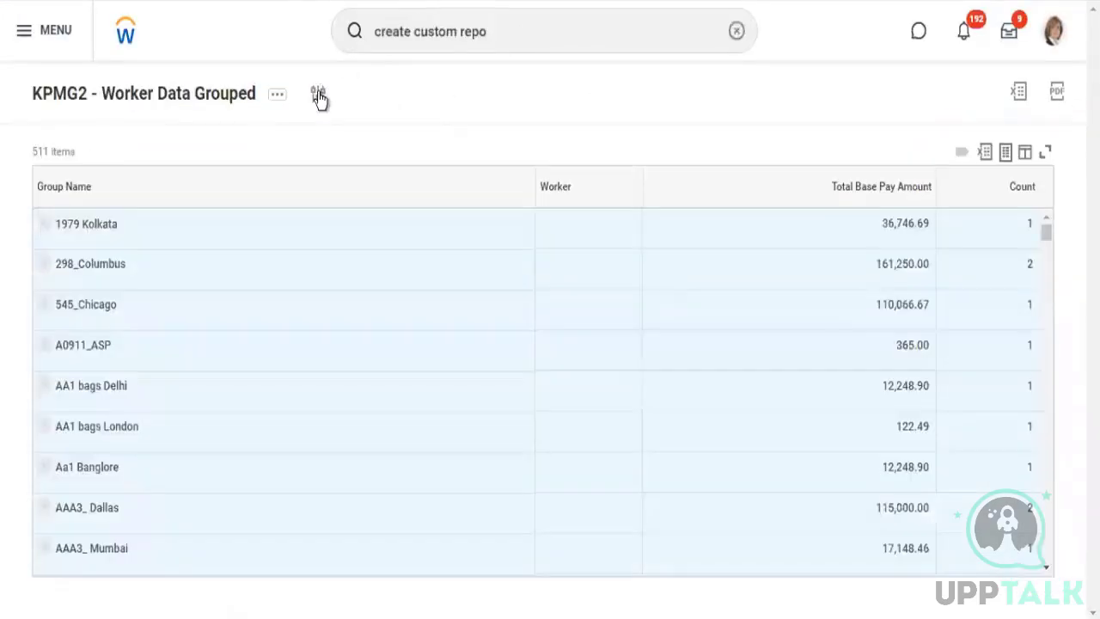
{"action": "left_click", "coordinate": [319, 96]}
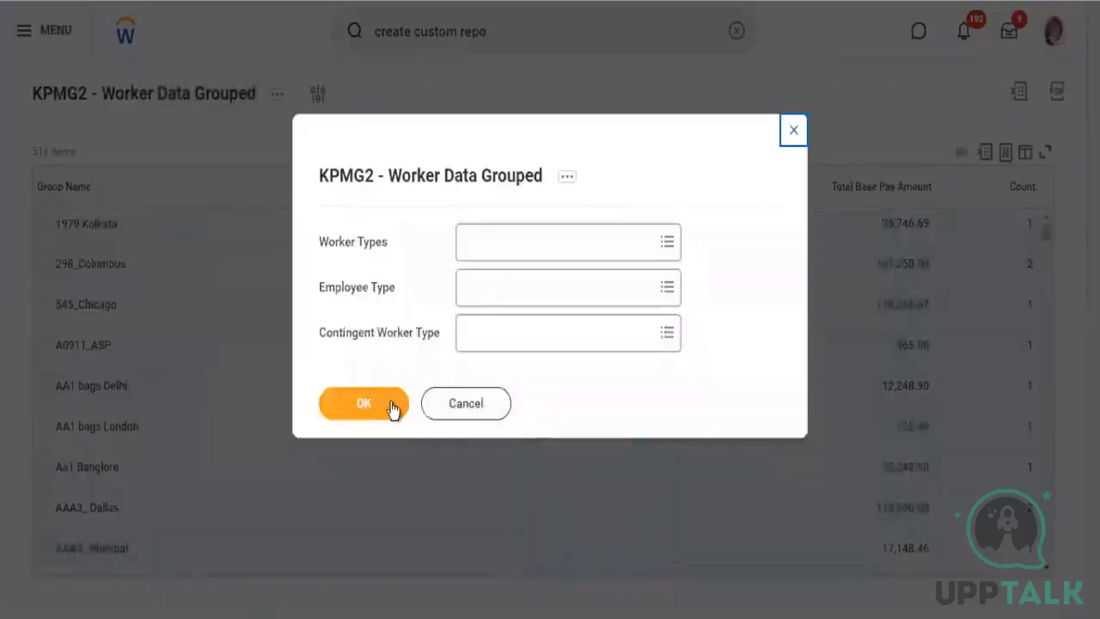
{"action": "left_click", "coordinate": [392, 404]}
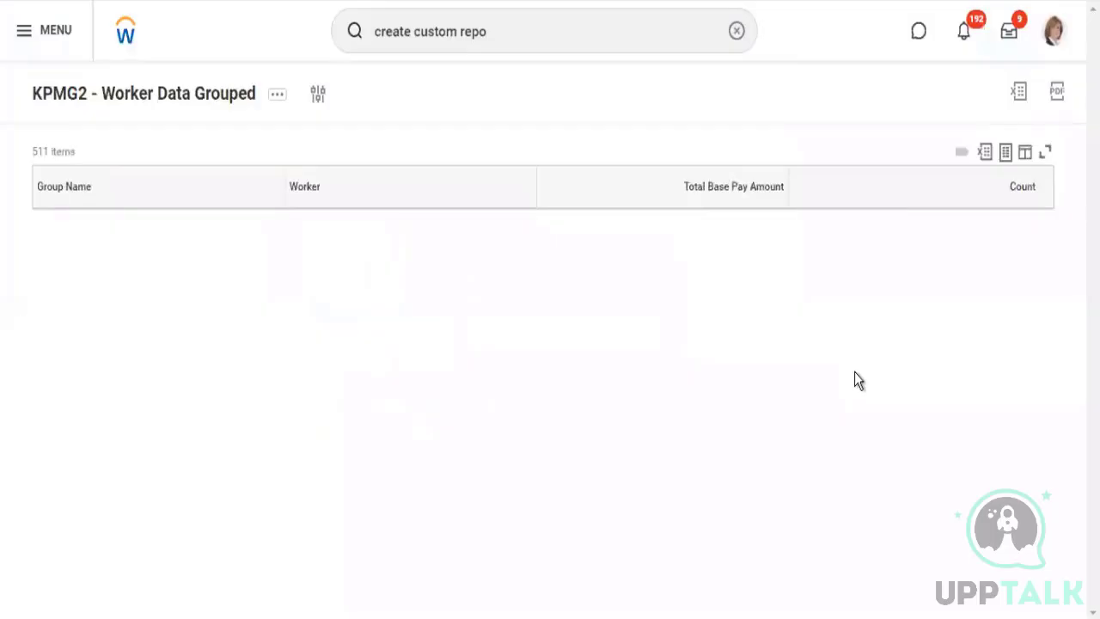
Expand the AIGLoronto location group and examine the supervisory organization subtotals listed under it
{"action": "scroll", "coordinate": [855, 373], "scroll_direction": "down", "scroll_amount": 1}
{"action": "scroll", "coordinate": [855, 372], "scroll_direction": "down", "scroll_amount": 5}
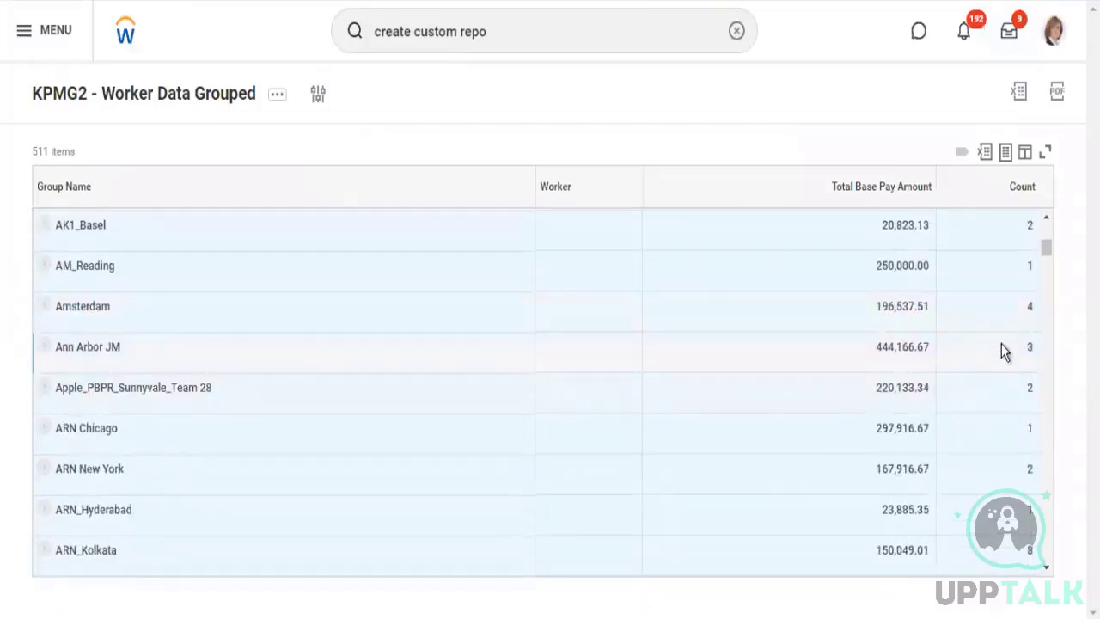
{"action": "scroll", "coordinate": [1001, 266], "scroll_direction": "up", "scroll_amount": 1}
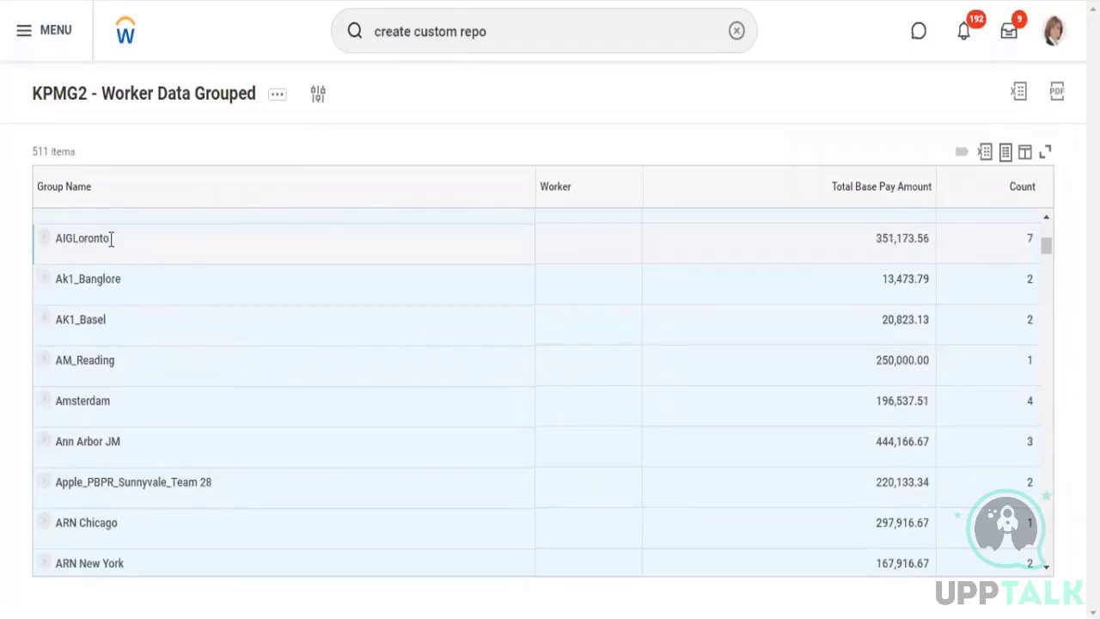
{"action": "left_click_drag", "start_coordinate": [111, 240], "coordinate": [73, 240]}
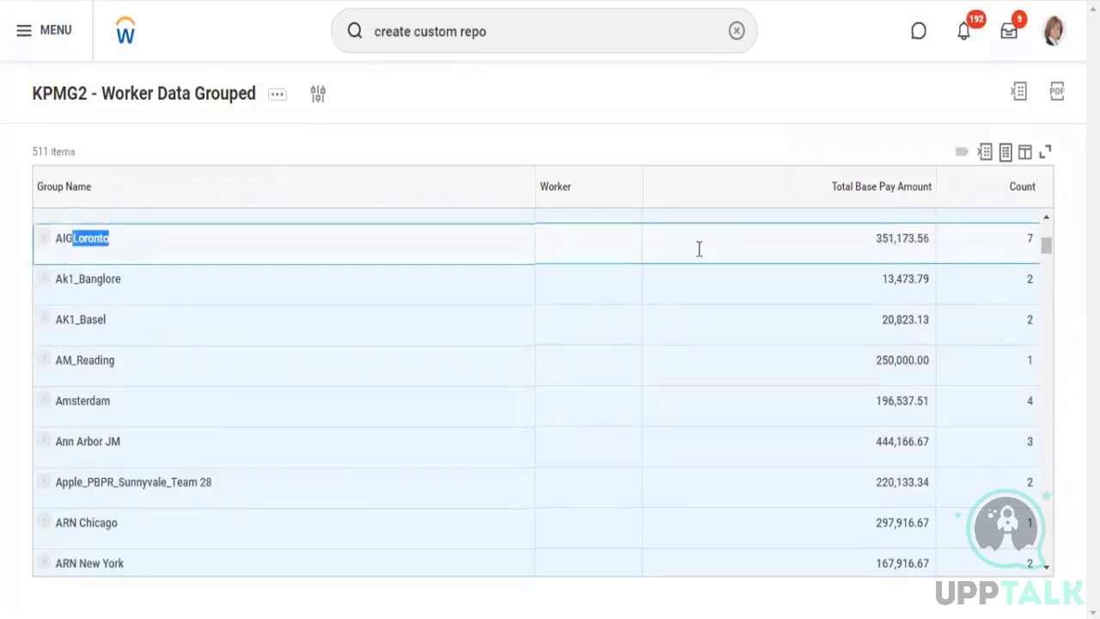
{"action": "left_click", "coordinate": [42, 243]}
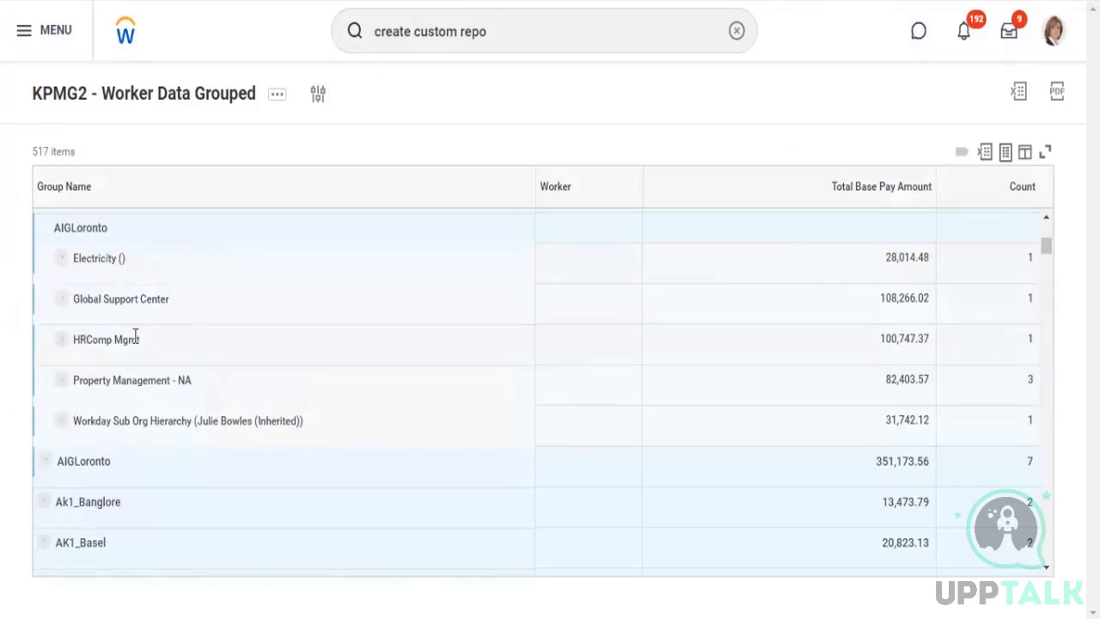
{"action": "left_click_drag", "start_coordinate": [137, 339], "coordinate": [86, 340]}
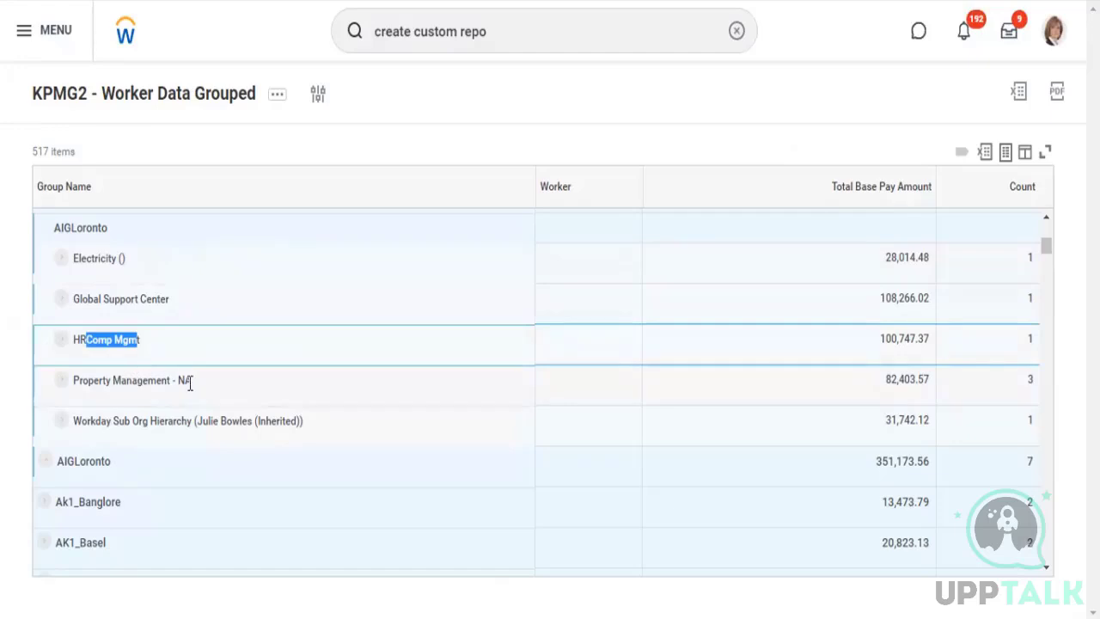
{"action": "left_click_drag", "start_coordinate": [137, 381], "coordinate": [192, 381]}
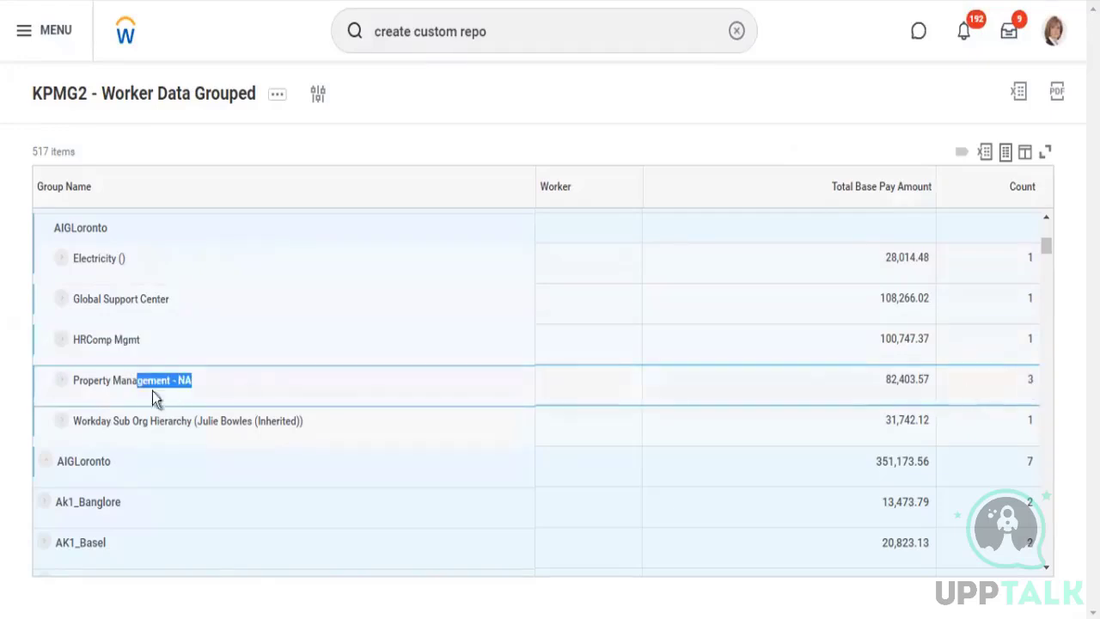
Expand Property Management - NA and HRComp Mgmt to inspect their workers, and collapse the expanded groups again
{"action": "left_click", "coordinate": [103, 403]}
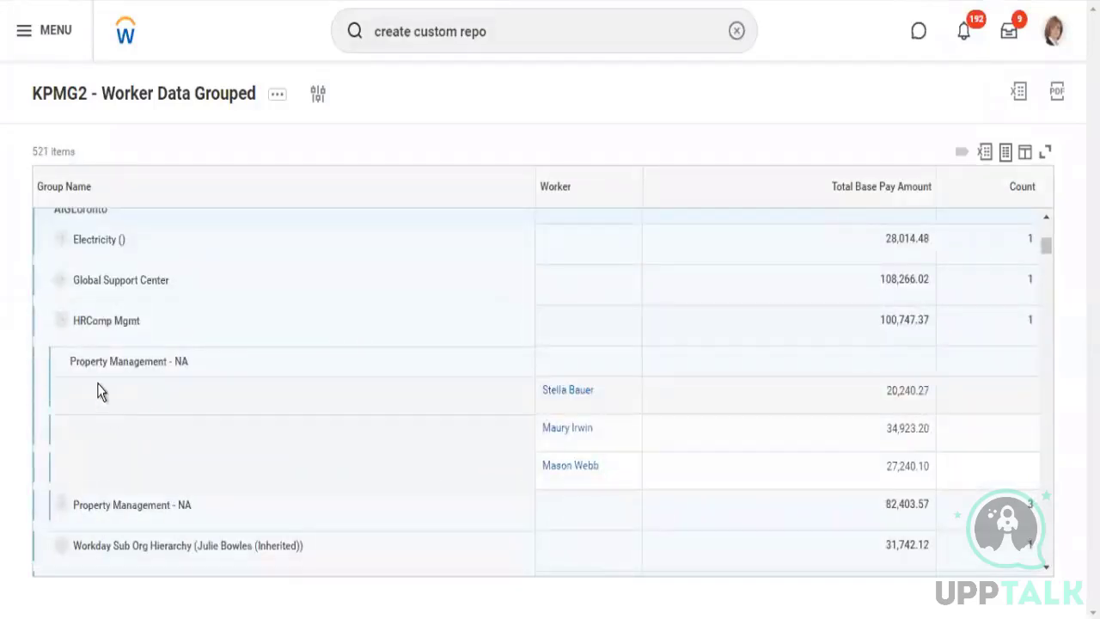
{"action": "left_click", "coordinate": [62, 322]}
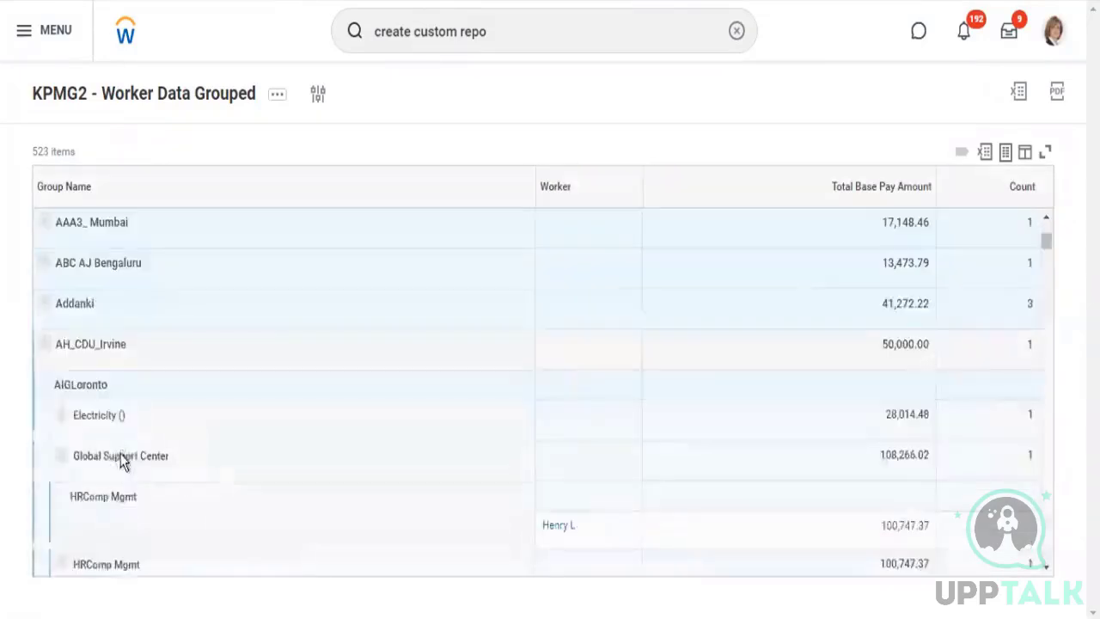
{"action": "left_click", "coordinate": [62, 564]}
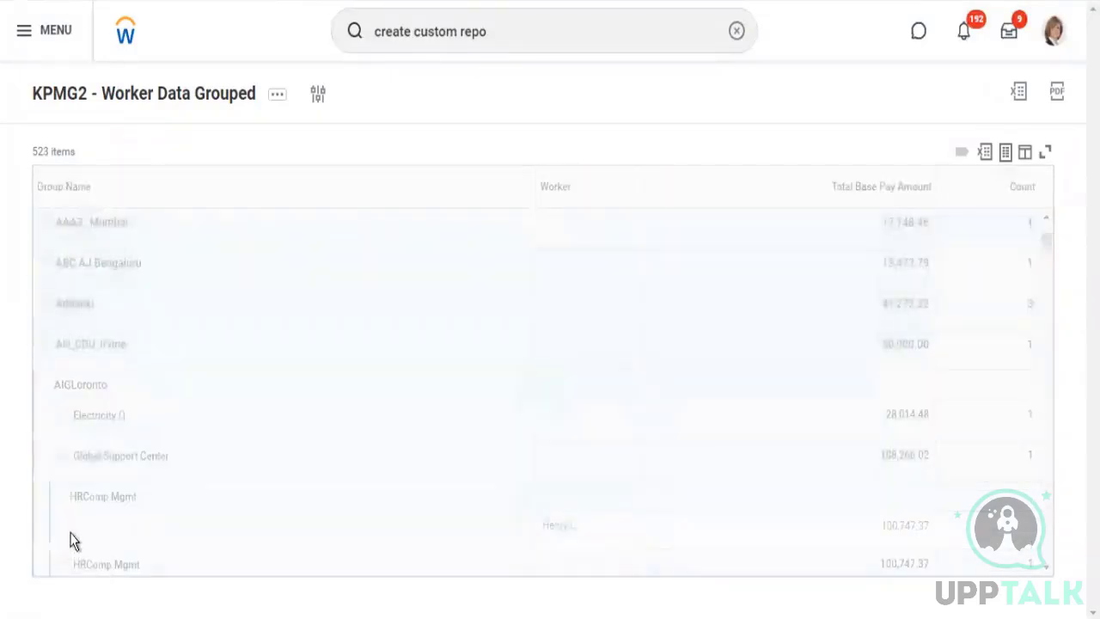
{"action": "scroll", "coordinate": [141, 489], "scroll_direction": "down", "scroll_amount": 2}
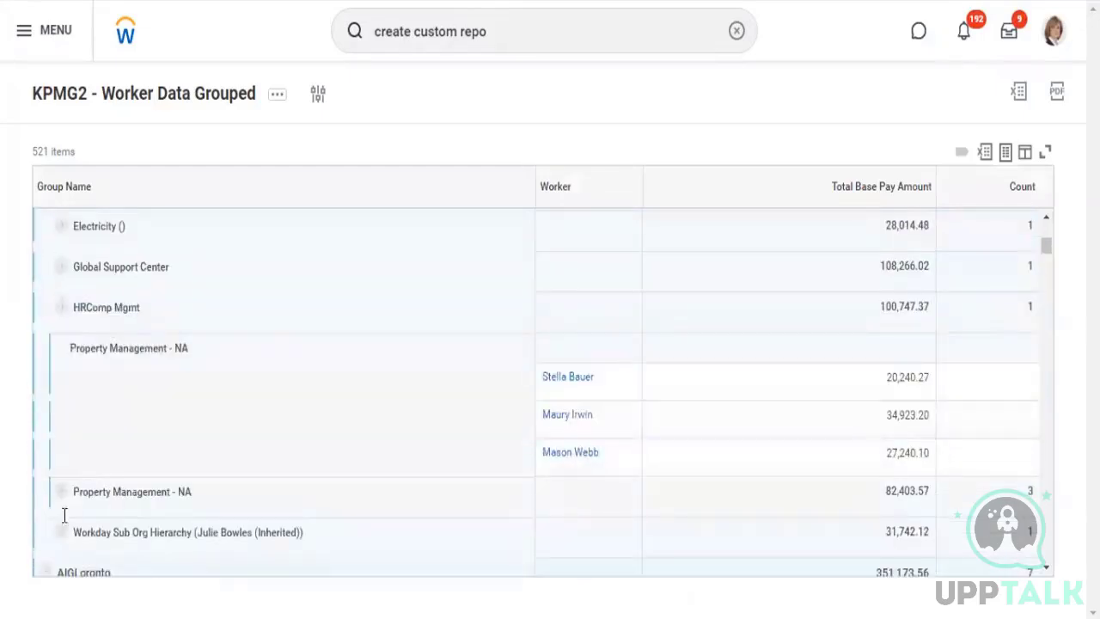
{"action": "left_click", "coordinate": [315, 381]}
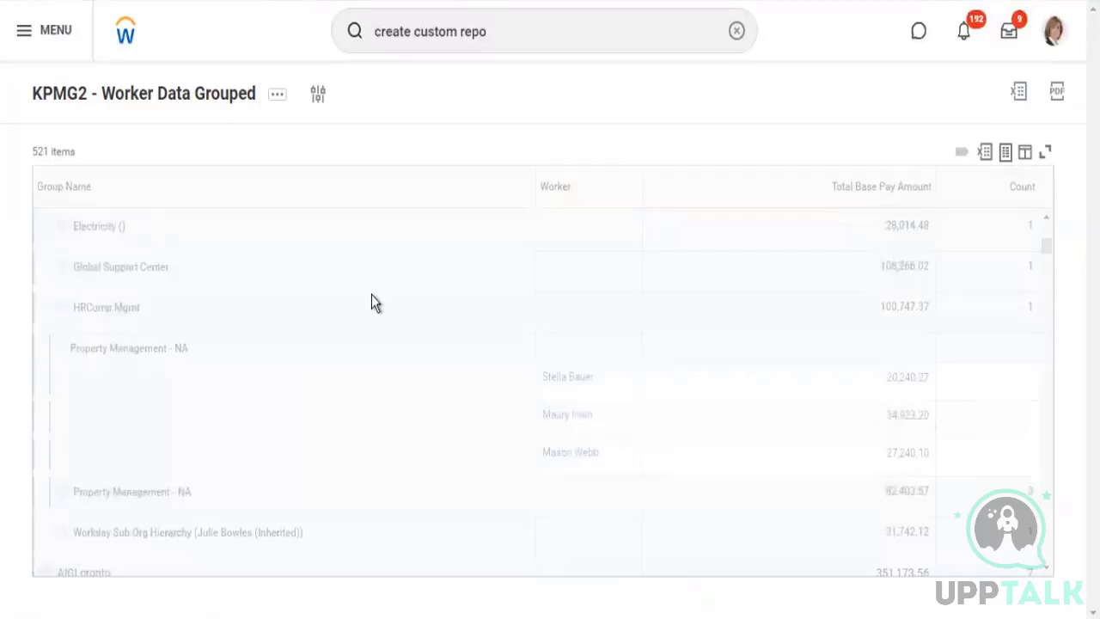
{"action": "scroll", "coordinate": [371, 295], "scroll_direction": "up", "scroll_amount": 5}
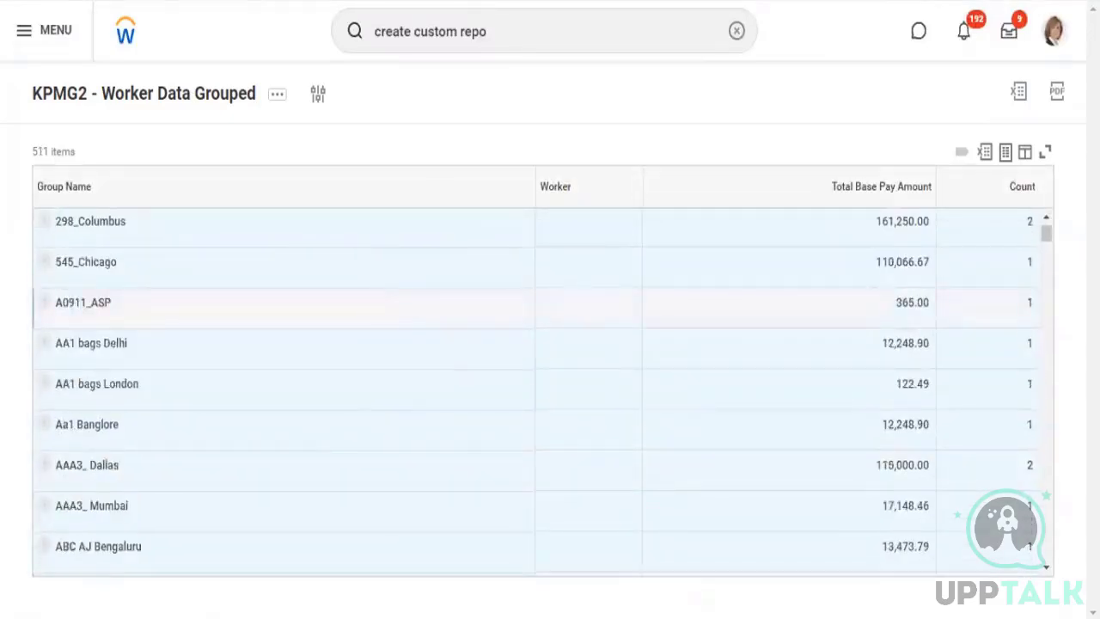
Reopen the report definition for editing and set the Group Name column's heading override to "Location"
{"action": "left_click", "coordinate": [319, 95]}
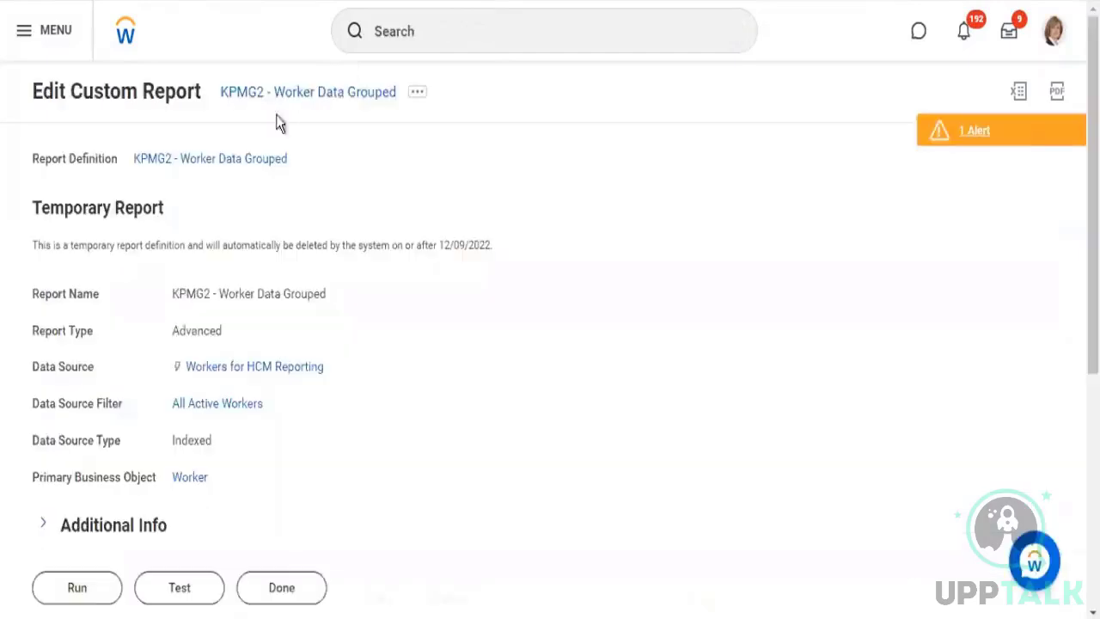
{"action": "left_click", "coordinate": [417, 92]}
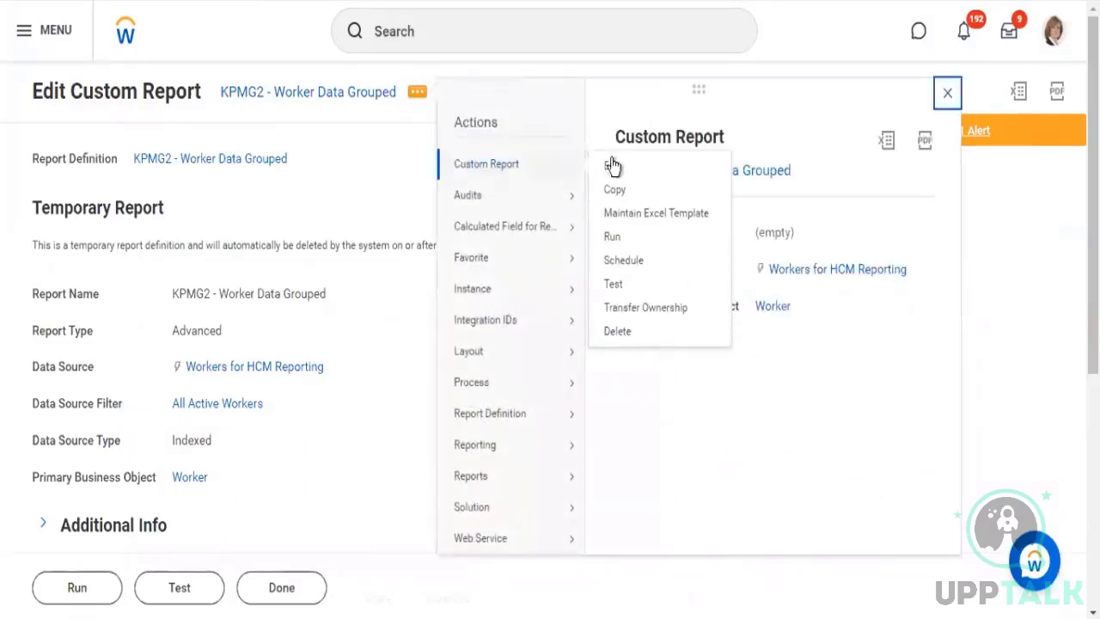
{"action": "left_click", "coordinate": [631, 196]}
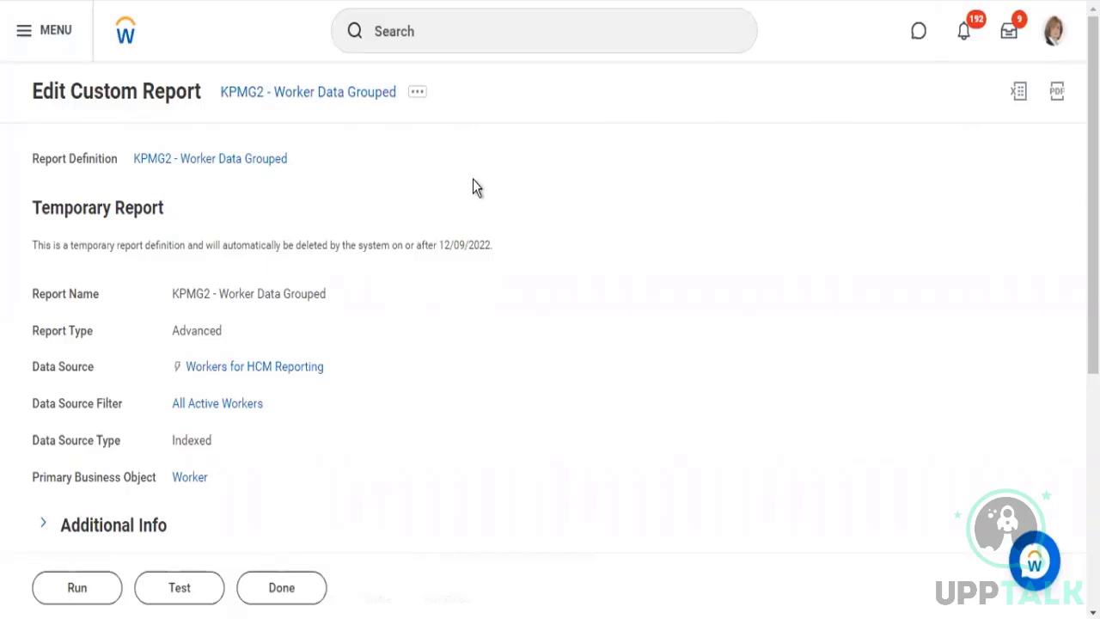
{"action": "scroll", "coordinate": [485, 313], "scroll_direction": "down", "scroll_amount": 4}
{"action": "scroll", "coordinate": [485, 313], "scroll_direction": "down", "scroll_amount": 3}
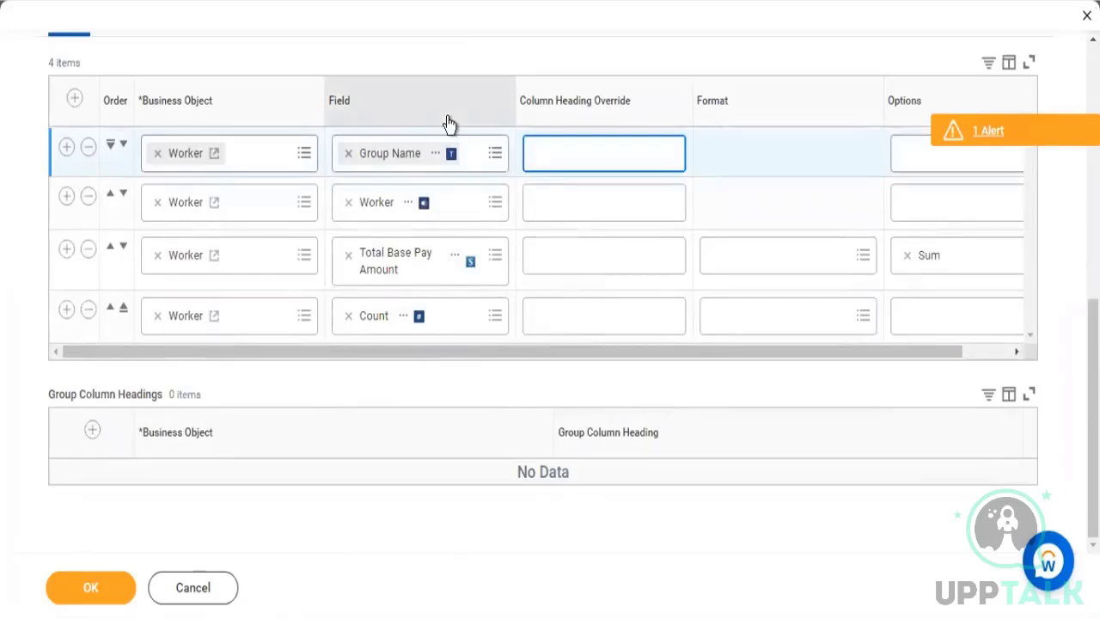
{"action": "type", "text": "Location"}
Enable Include Group Name in Headers and Subtotals and Include "Total" label in Subtotals in the sort settings, and save the report
{"action": "scroll", "coordinate": [170, 147], "scroll_direction": "up", "scroll_amount": 2}
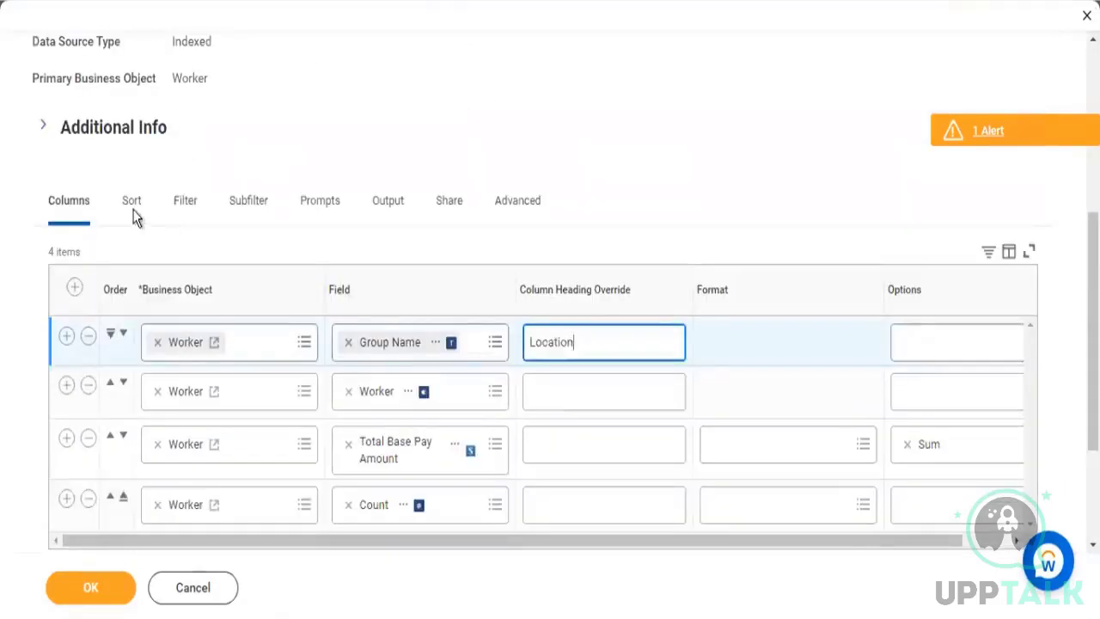
{"action": "left_click", "coordinate": [431, 178]}
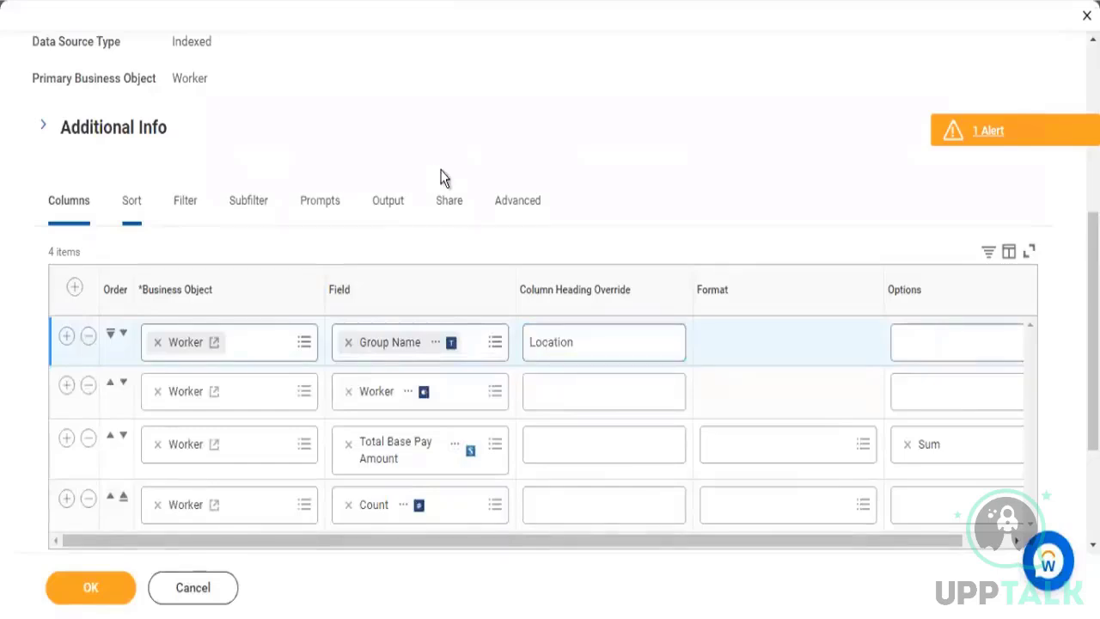
{"action": "scroll", "coordinate": [476, 214], "scroll_direction": "down", "scroll_amount": 5}
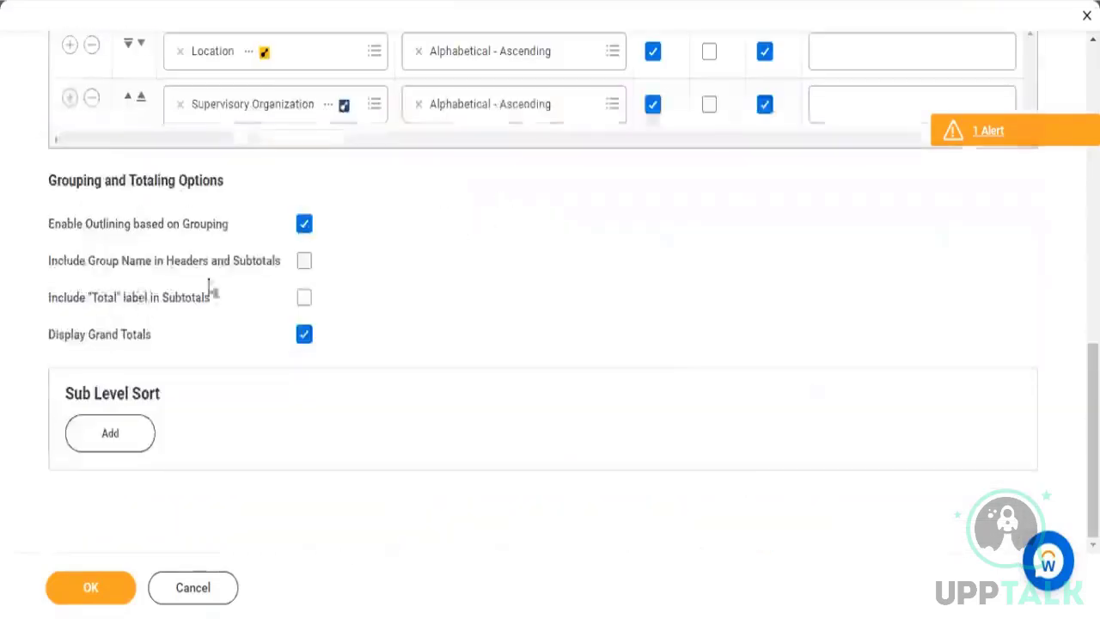
{"action": "left_click_drag", "start_coordinate": [104, 263], "coordinate": [171, 266]}
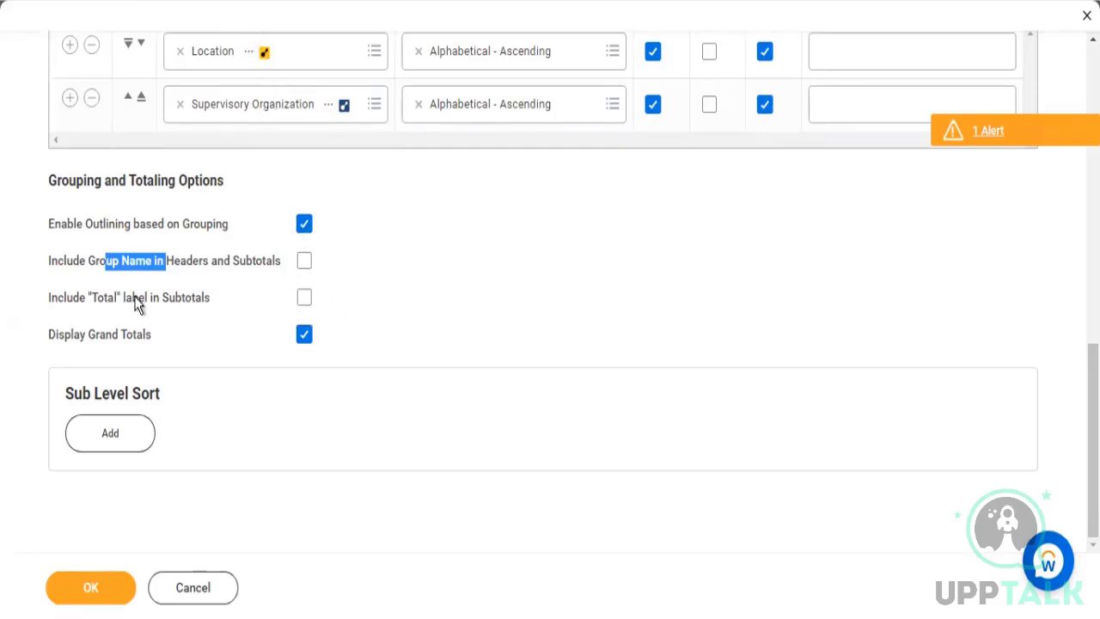
{"action": "left_click_drag", "start_coordinate": [132, 297], "coordinate": [176, 297]}
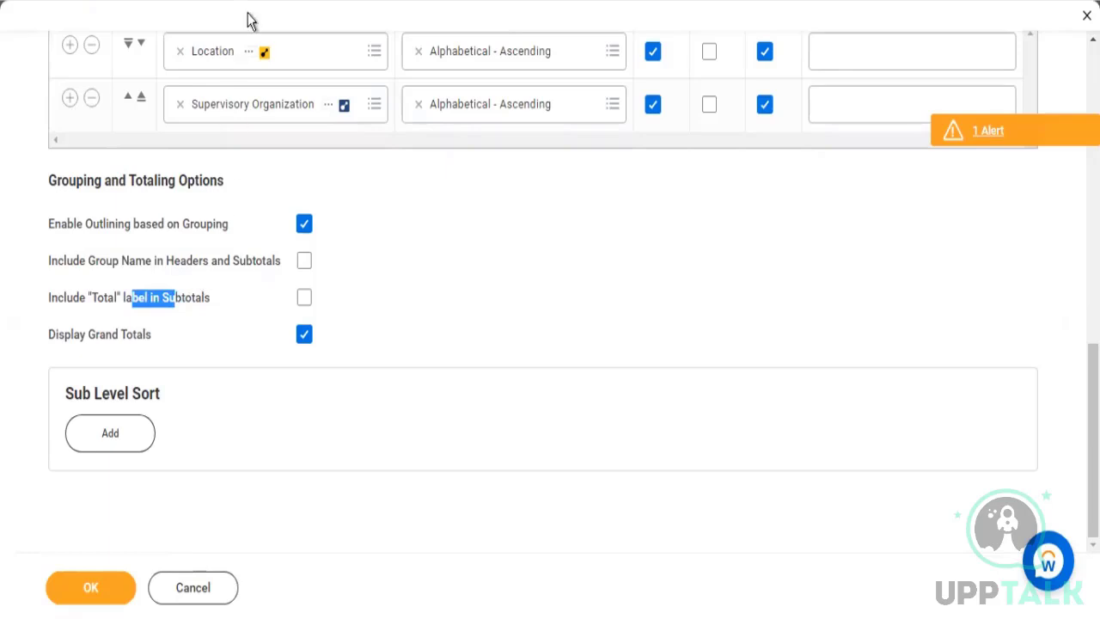
{"action": "left_click", "coordinate": [305, 305]}
{"action": "left_click", "coordinate": [304, 261]}
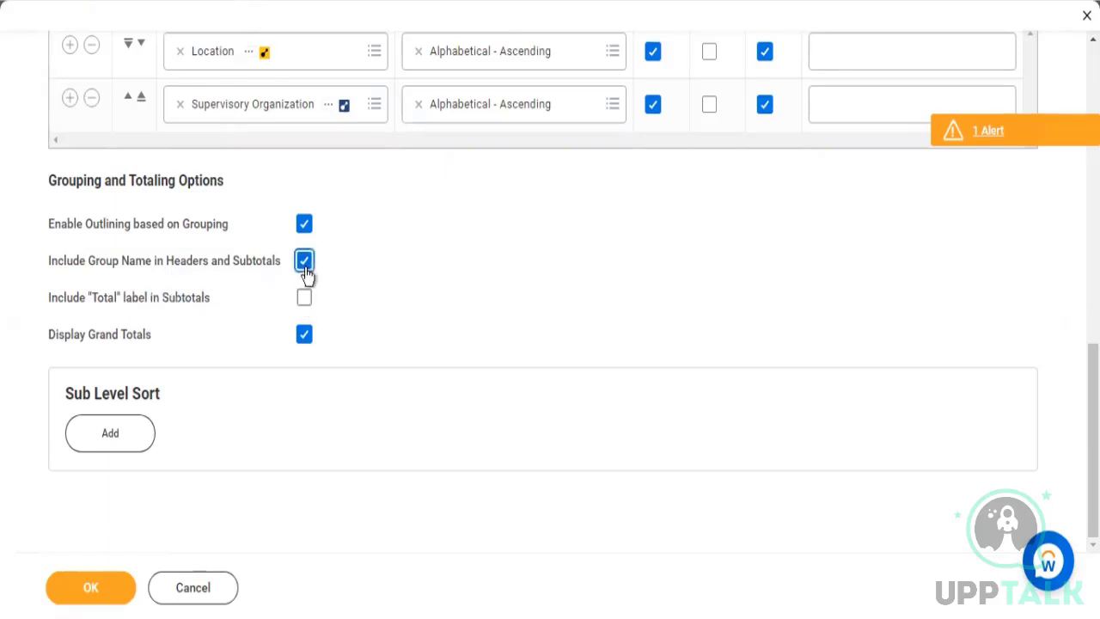
{"action": "left_click", "coordinate": [304, 298]}
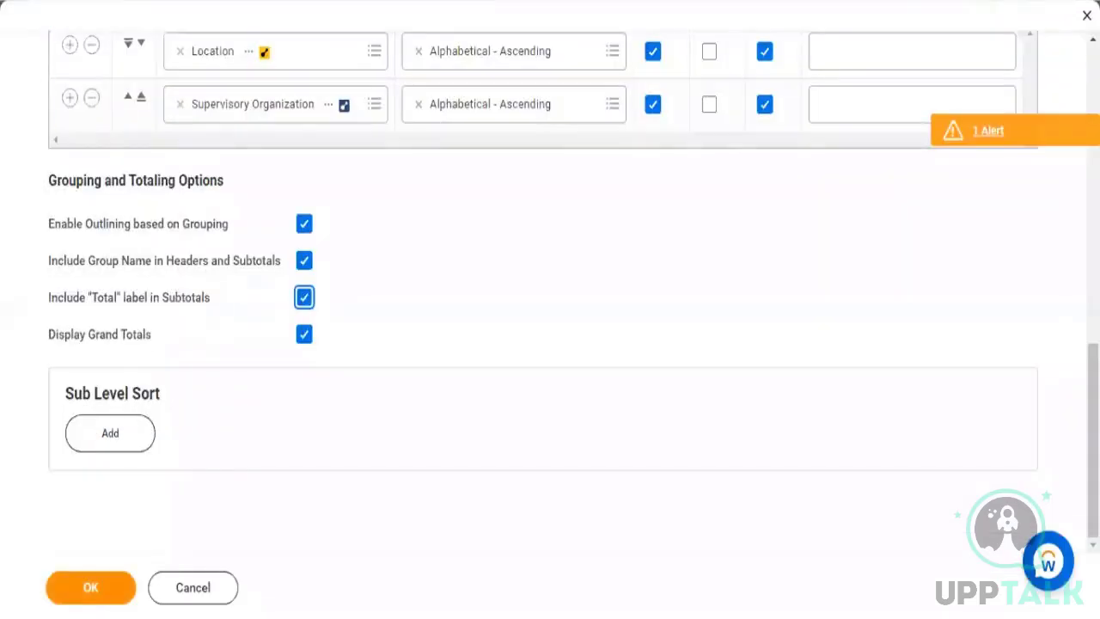
{"action": "left_click", "coordinate": [90, 588]}
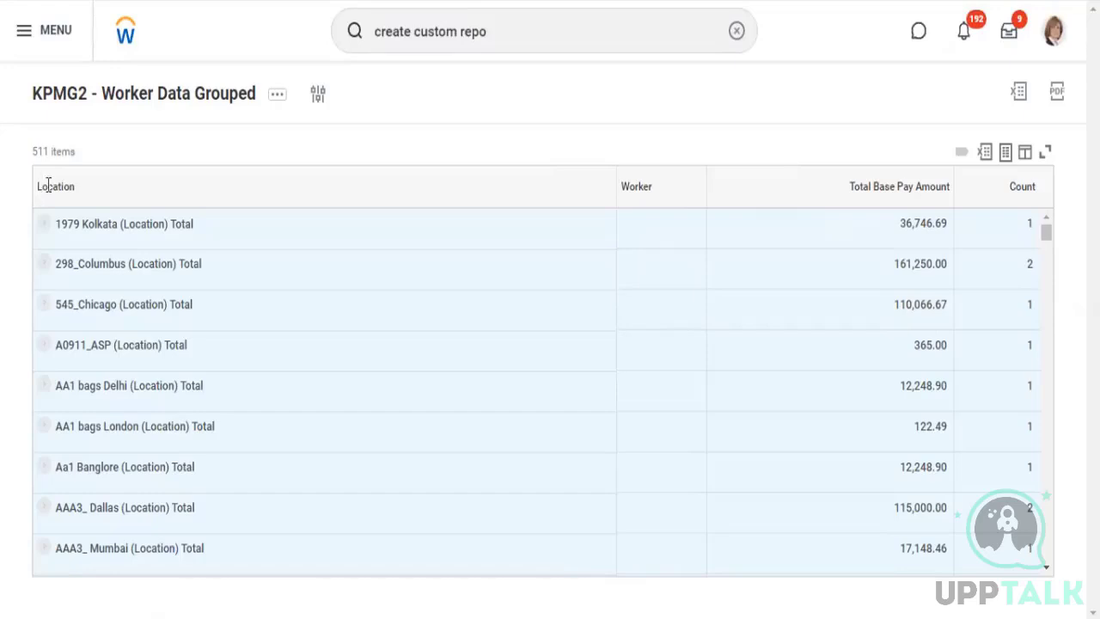
Check the first column's heading and the group name label in the 1979 Kolkata subtotal row of the rerun report
{"action": "double_click", "coordinate": [77, 190]}
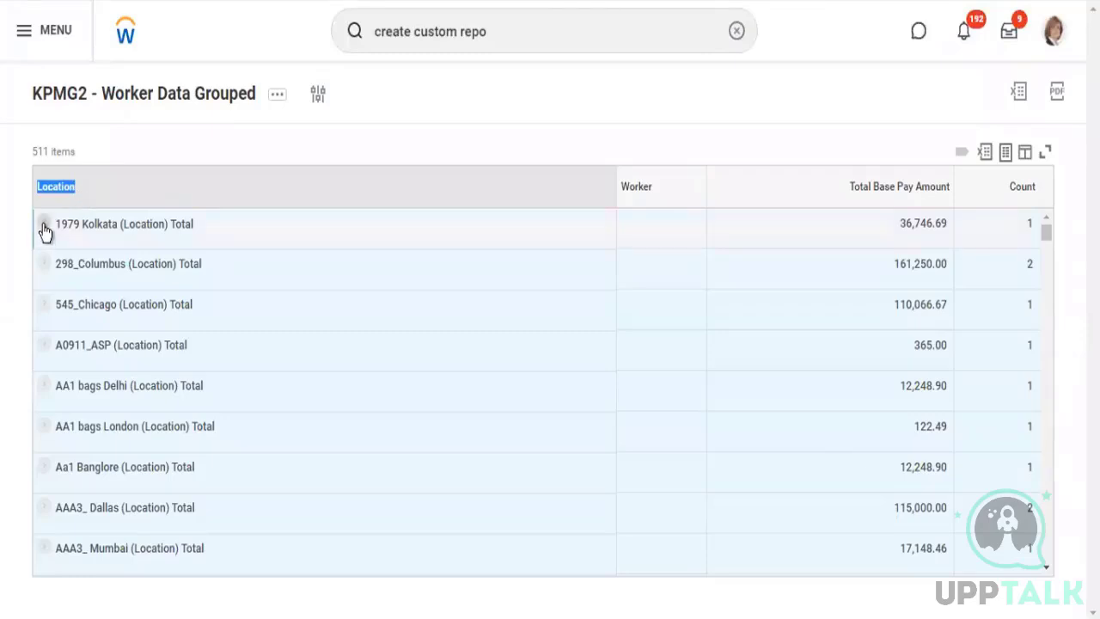
{"action": "left_click", "coordinate": [139, 223]}
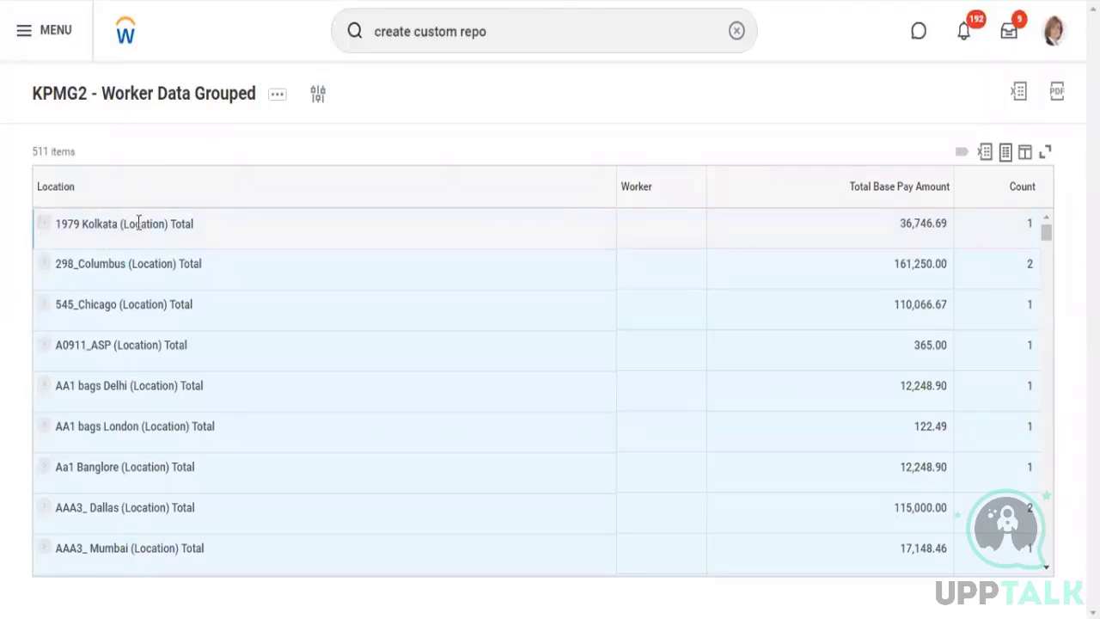
{"action": "left_click_drag", "start_coordinate": [120, 222], "coordinate": [169, 223]}
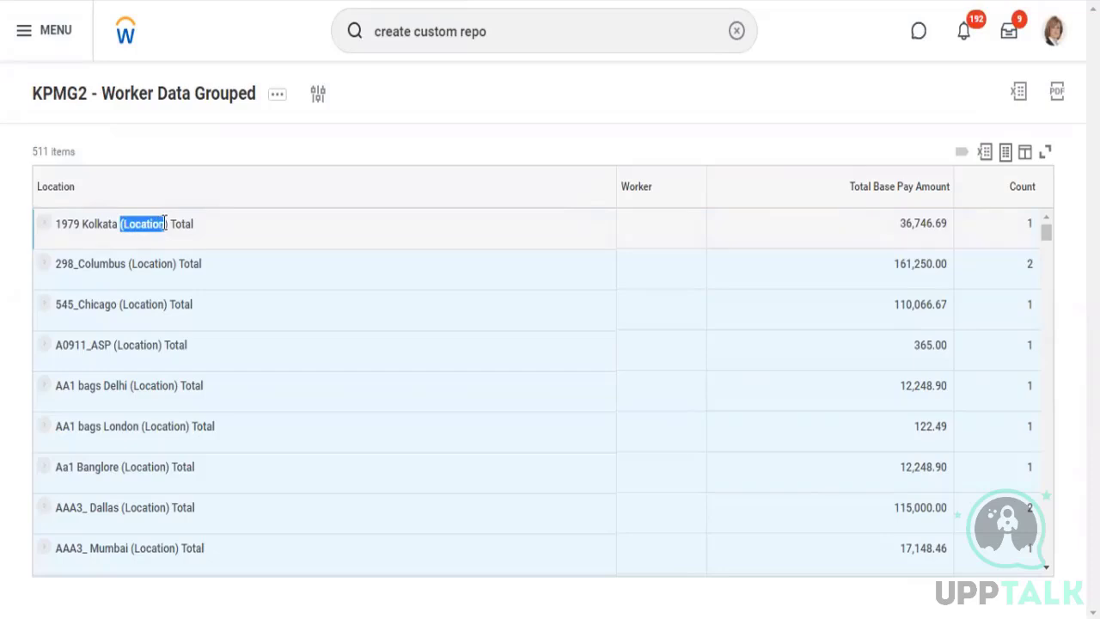
Expand the 1979 Kolkata group and examine the labels on its location header and supervisory organization subtotal
{"action": "left_click", "coordinate": [45, 232]}
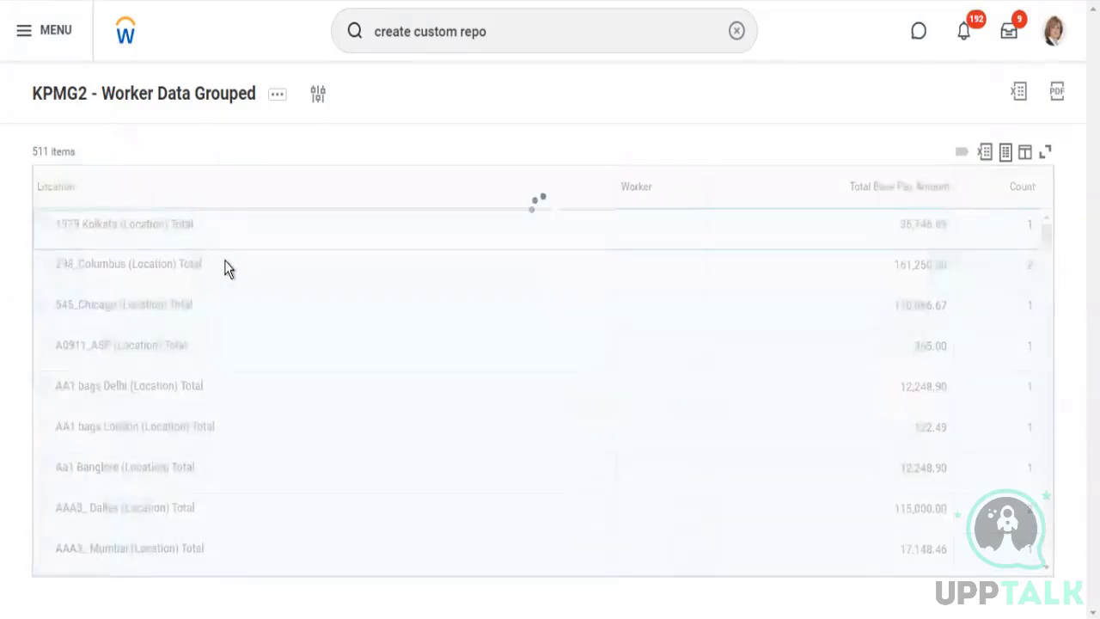
{"action": "left_click_drag", "start_coordinate": [373, 254], "coordinate": [482, 245]}
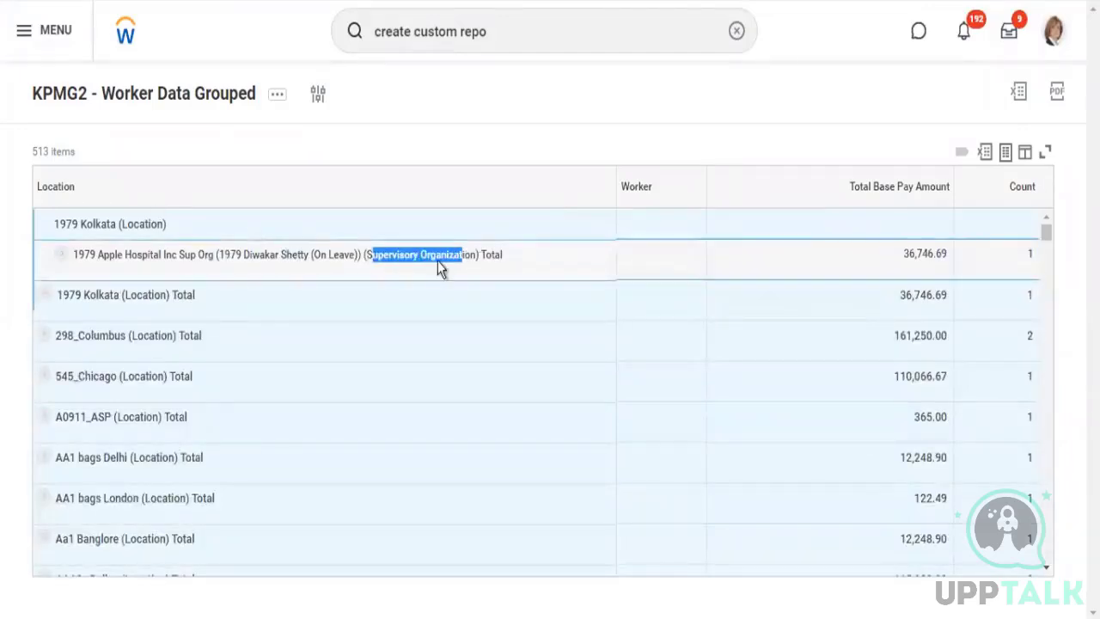
{"action": "double_click", "coordinate": [507, 253]}
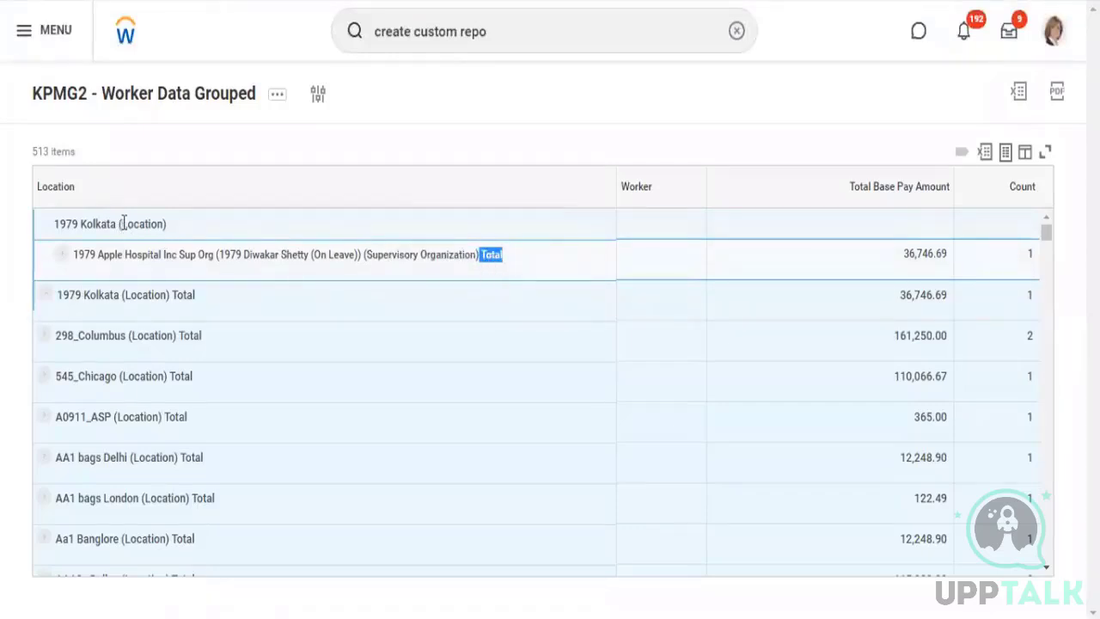
{"action": "double_click", "coordinate": [181, 225]}
{"action": "left_click_drag", "start_coordinate": [383, 254], "coordinate": [495, 251]}
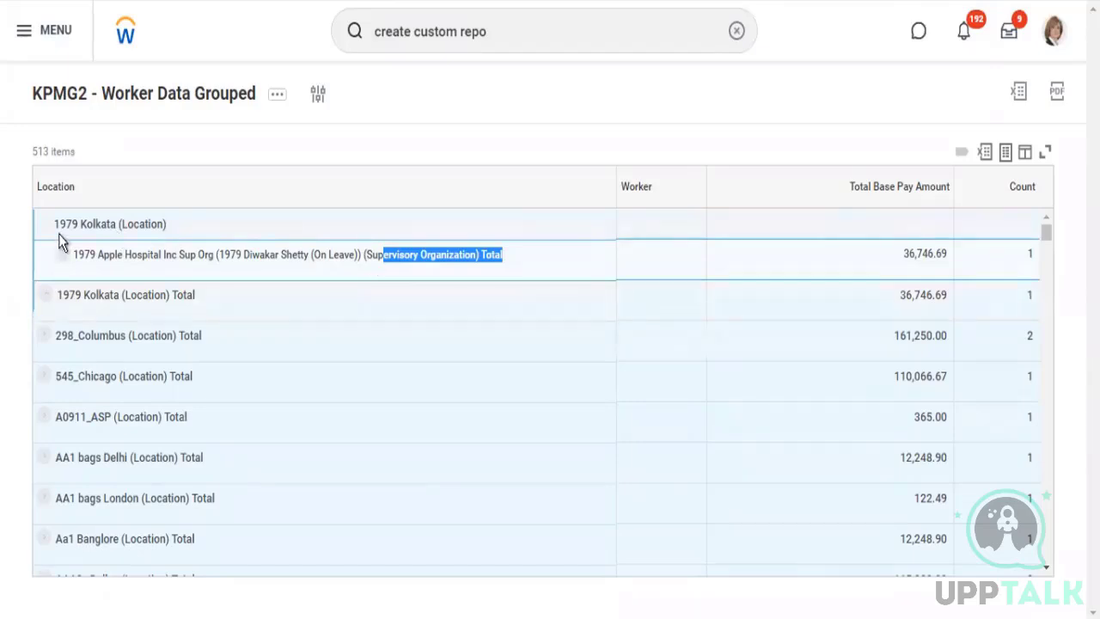
Collapse the 1979 Kolkata group and look through the location subtotal rows of the report
{"action": "left_click", "coordinate": [46, 277]}
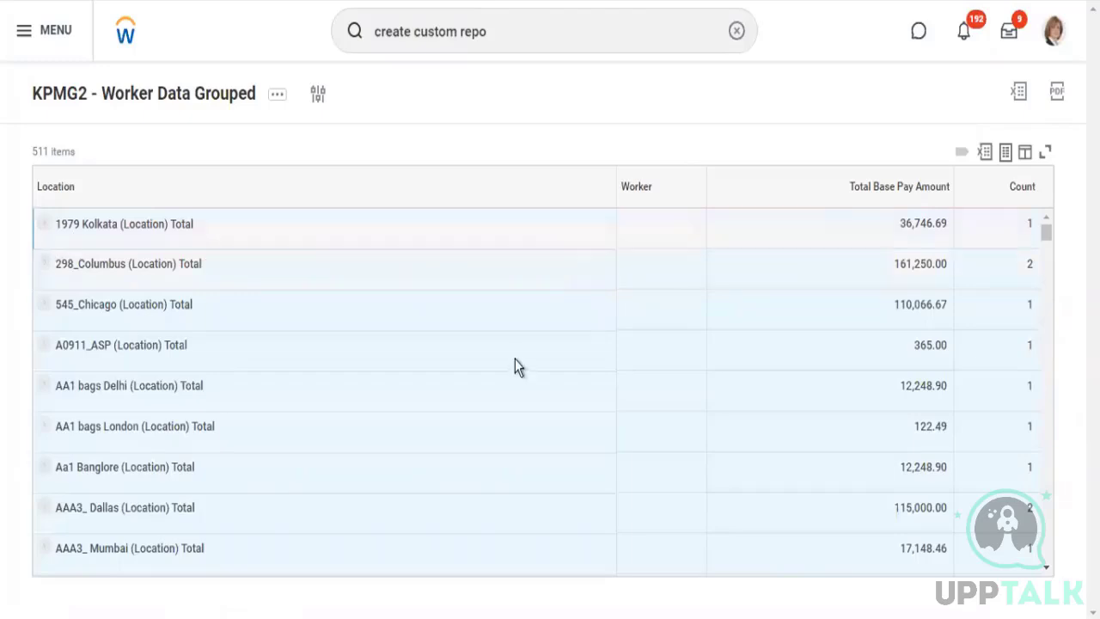
{"action": "scroll", "coordinate": [512, 361], "scroll_direction": "down", "scroll_amount": 2}
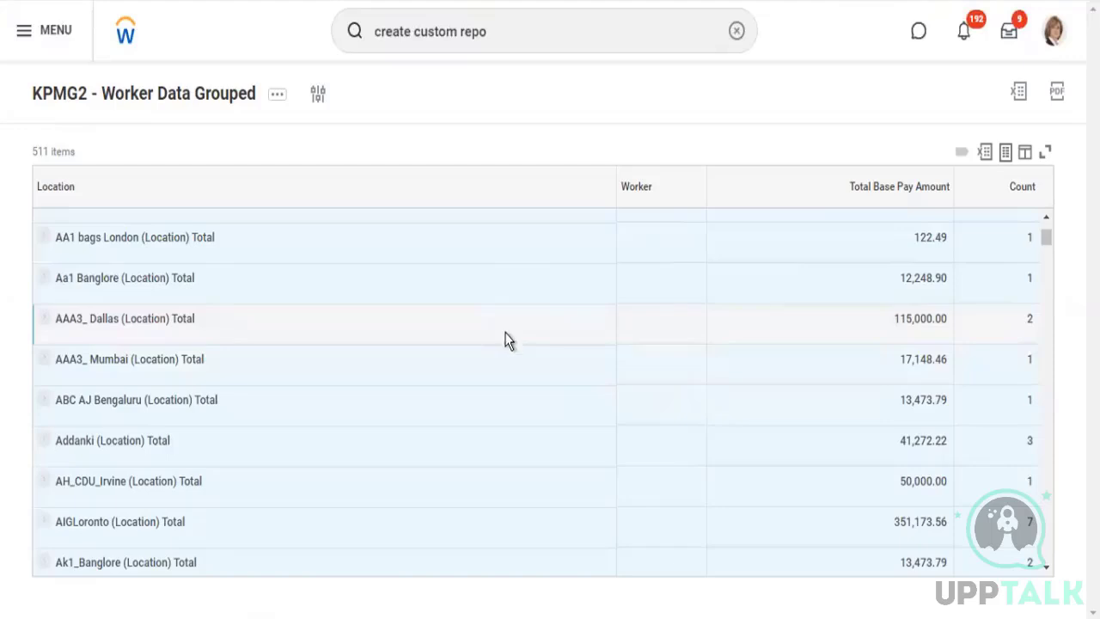
{"action": "scroll", "coordinate": [497, 344], "scroll_direction": "down", "scroll_amount": 3}
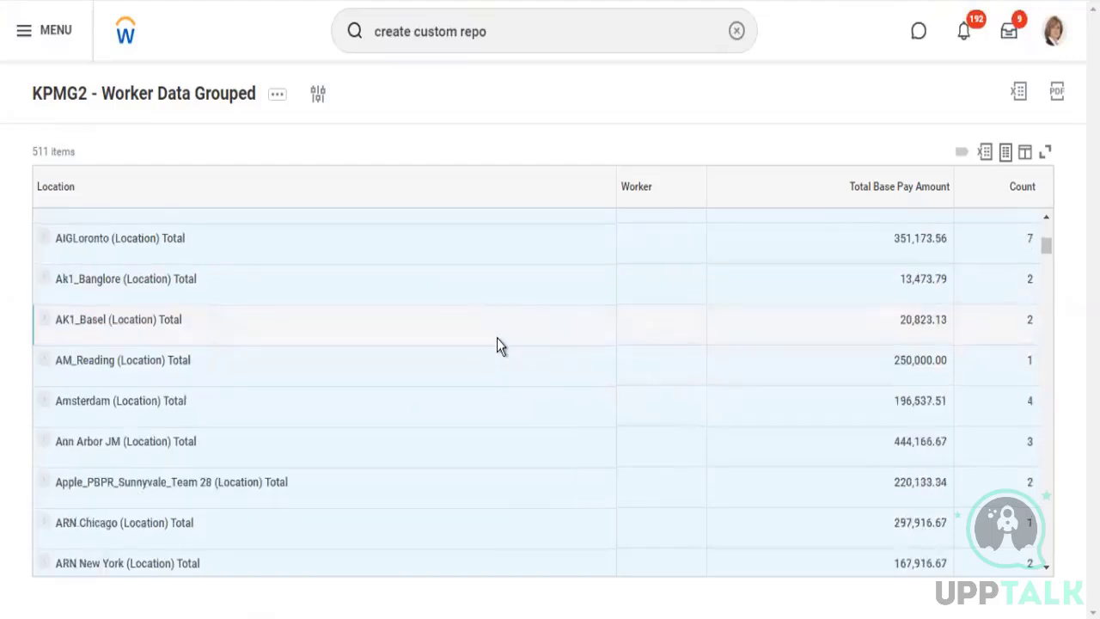
{"action": "scroll", "coordinate": [499, 328], "scroll_direction": "down", "scroll_amount": 6}
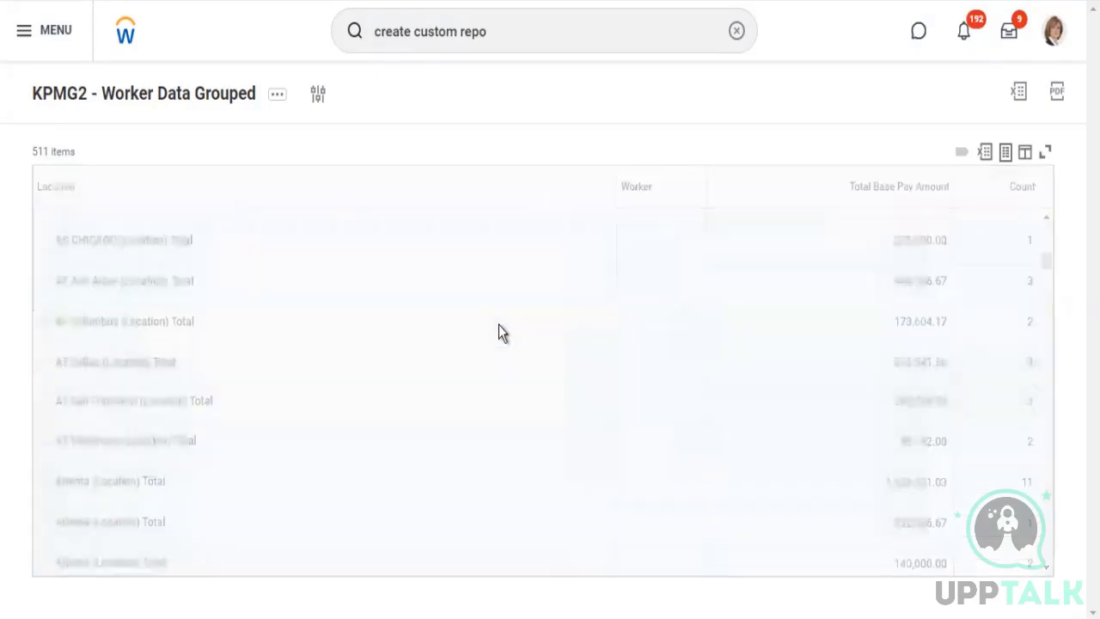
{"action": "scroll", "coordinate": [499, 325], "scroll_direction": "down", "scroll_amount": 3}
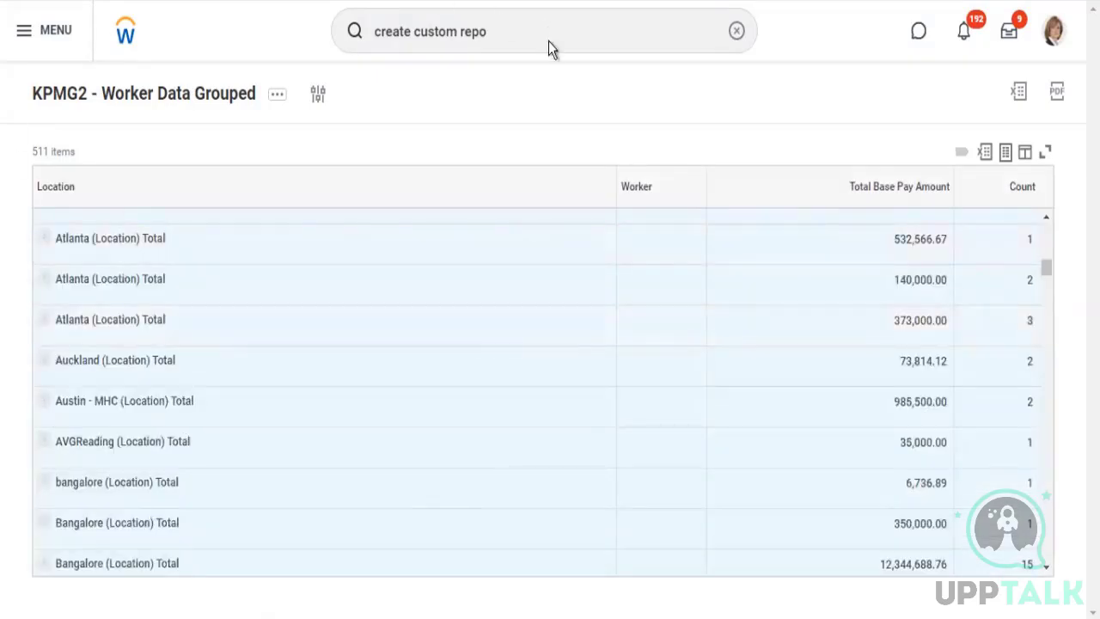
Open the Drive belonging to the signed-in user's account
{"action": "left_click", "coordinate": [376, 37]}
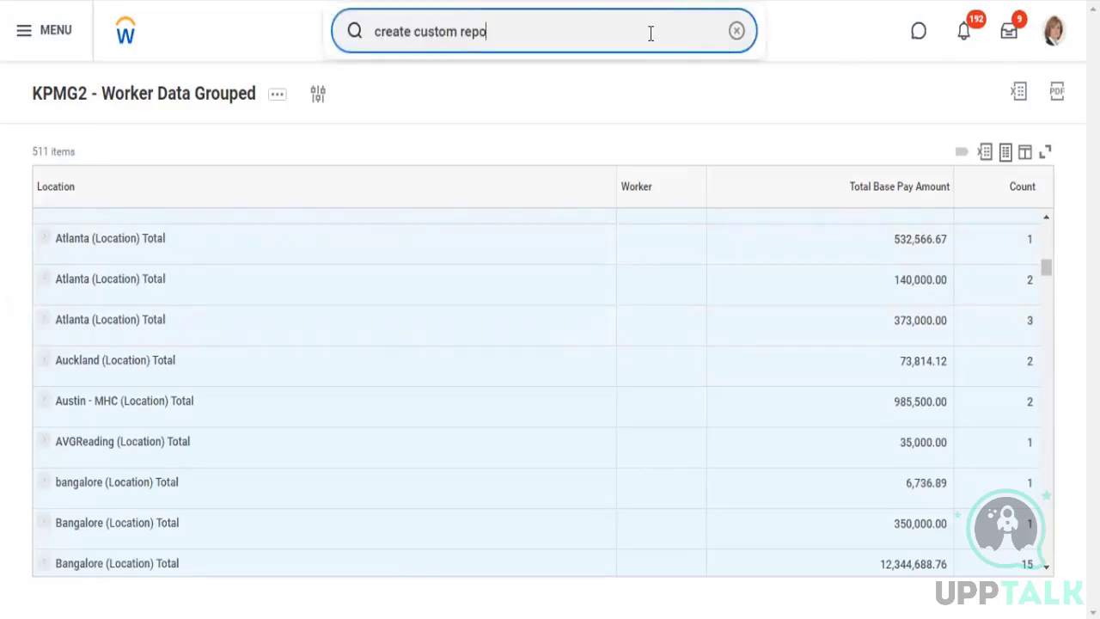
{"action": "left_click", "coordinate": [1054, 31]}
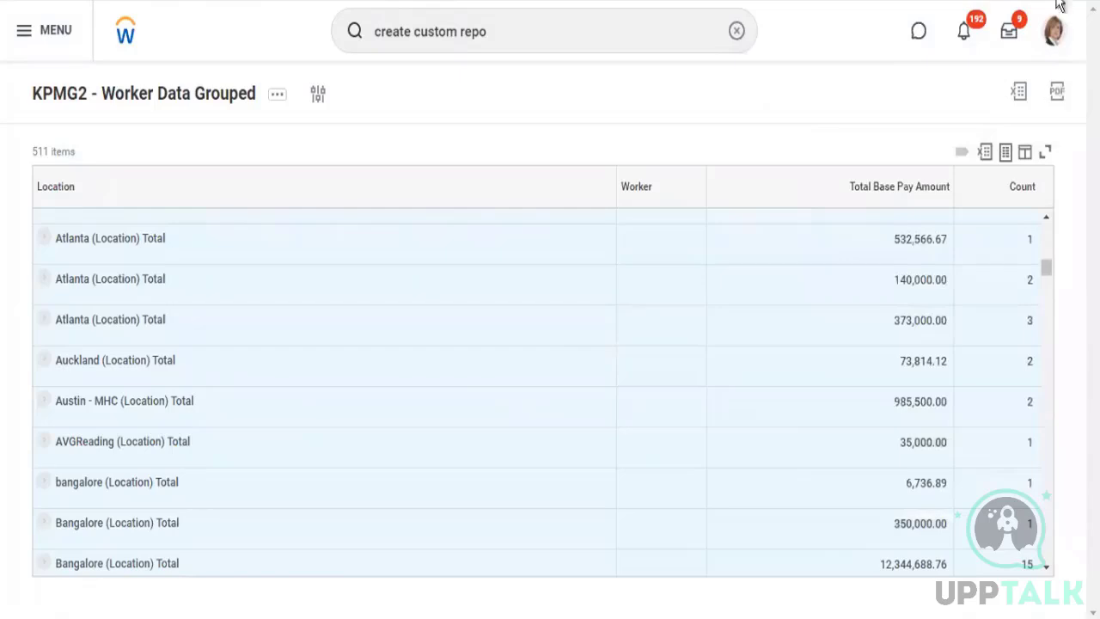
{"action": "left_click", "coordinate": [1055, 30]}
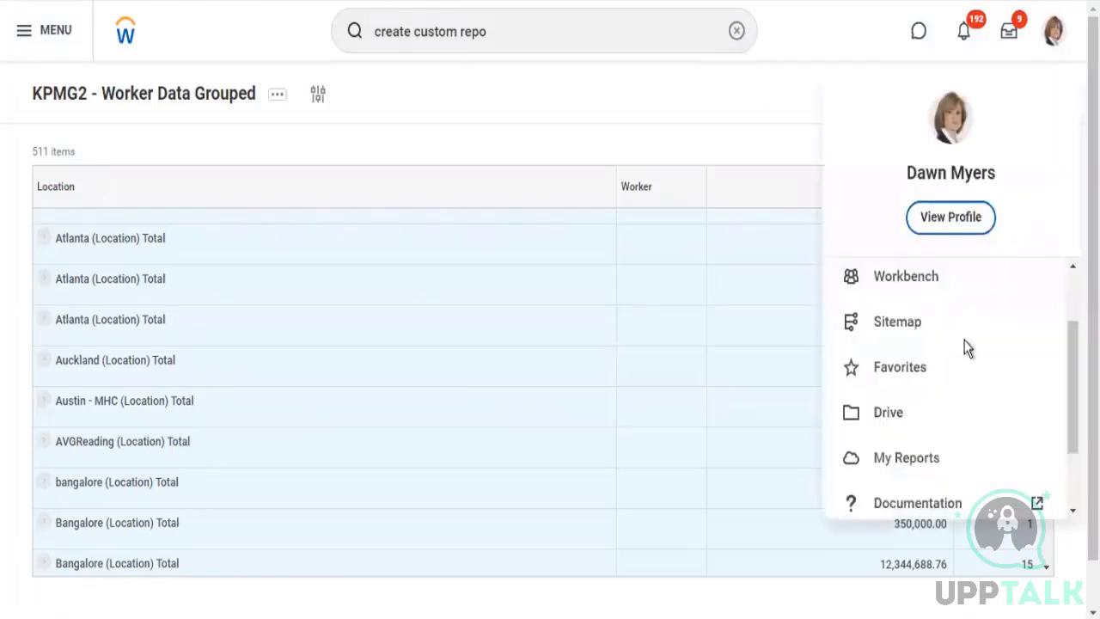
{"action": "scroll", "coordinate": [903, 344], "scroll_direction": "down", "scroll_amount": 2}
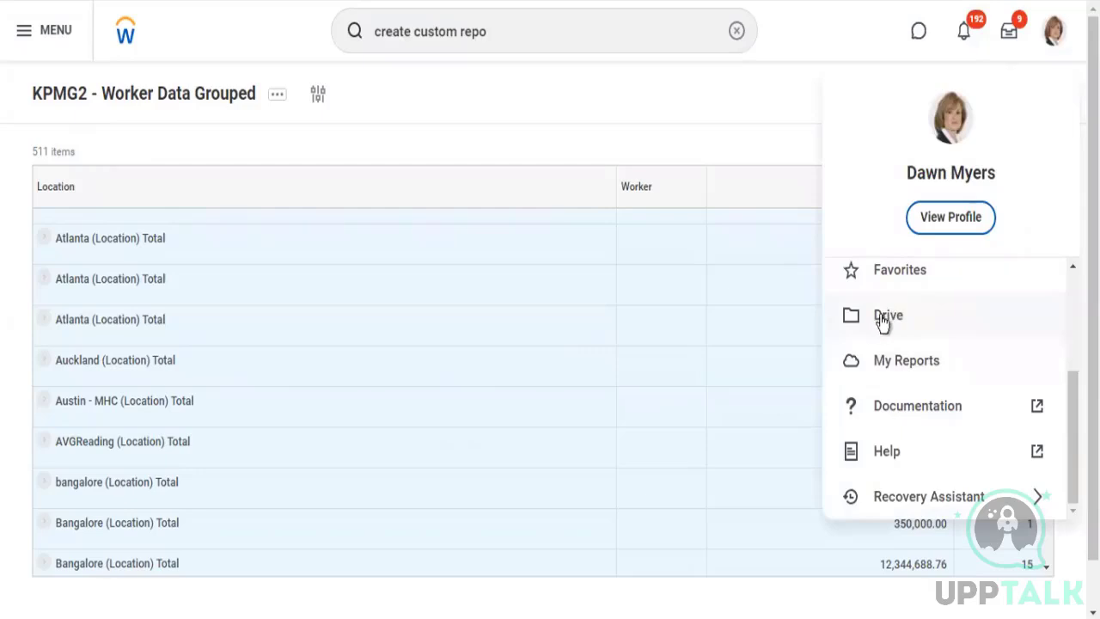
{"action": "left_click", "coordinate": [885, 316]}
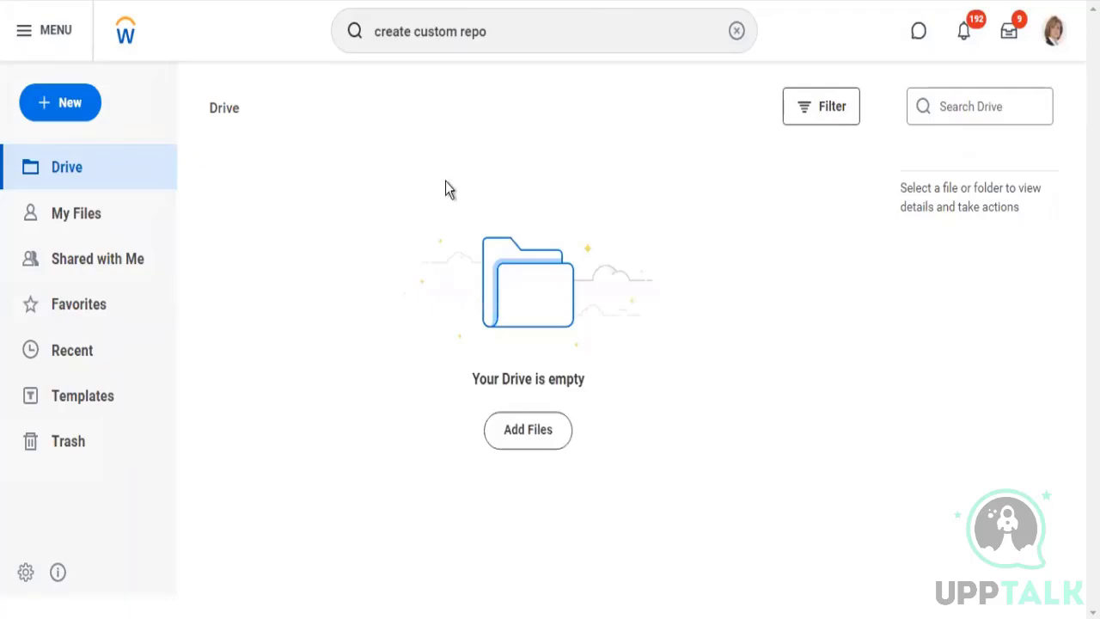
Create a new discovery board in Drive named "Employee Details"
{"action": "left_click", "coordinate": [50, 105]}
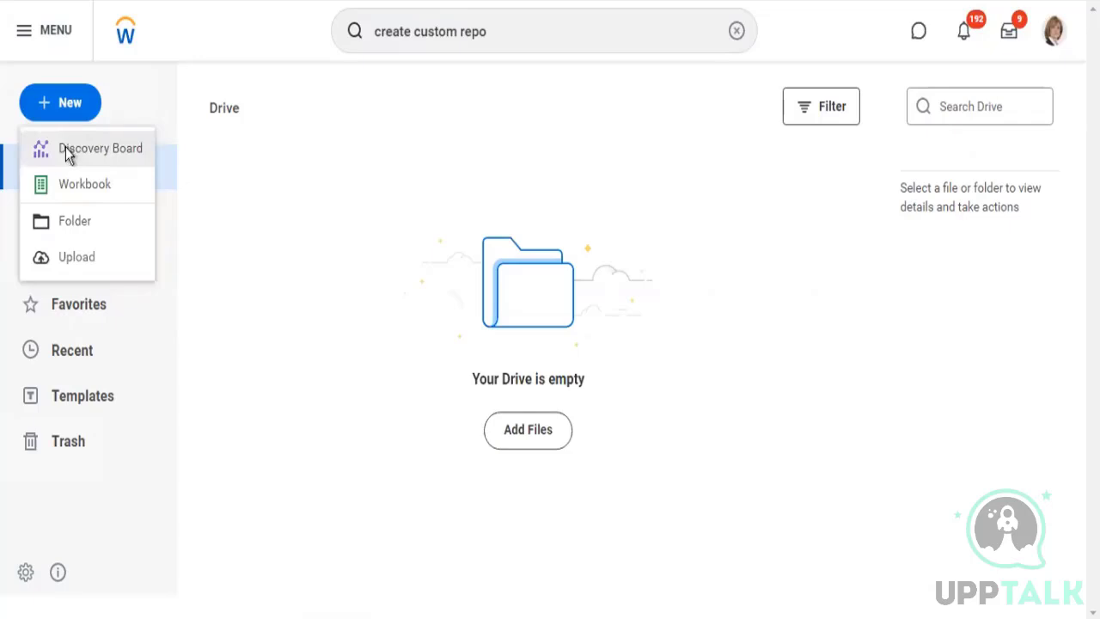
{"action": "left_click", "coordinate": [86, 148]}
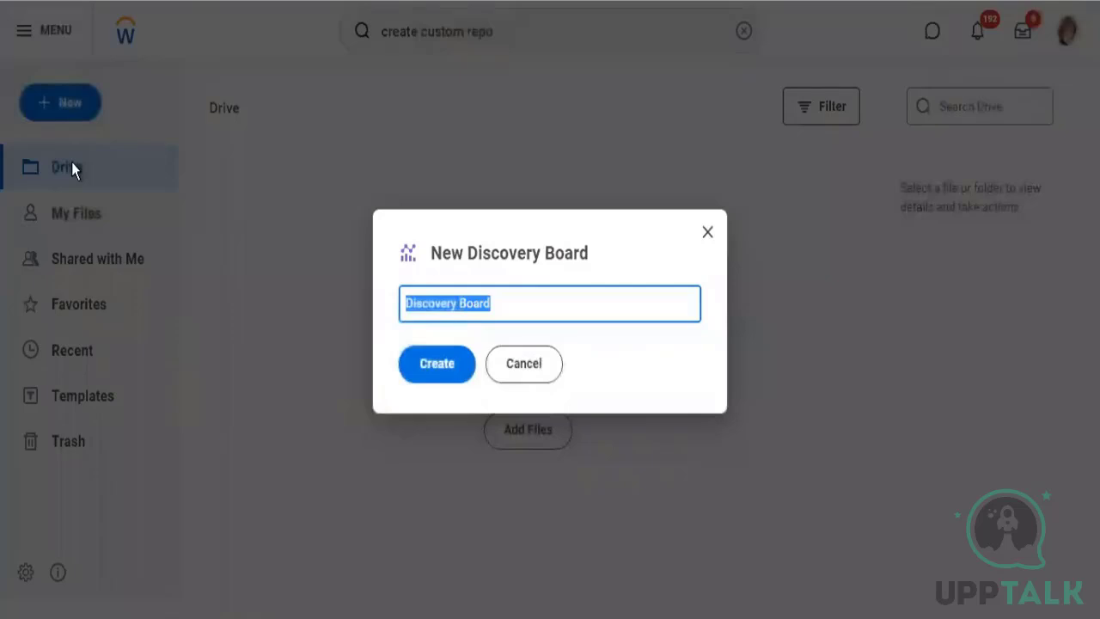
{"action": "type", "text": "Employee"}
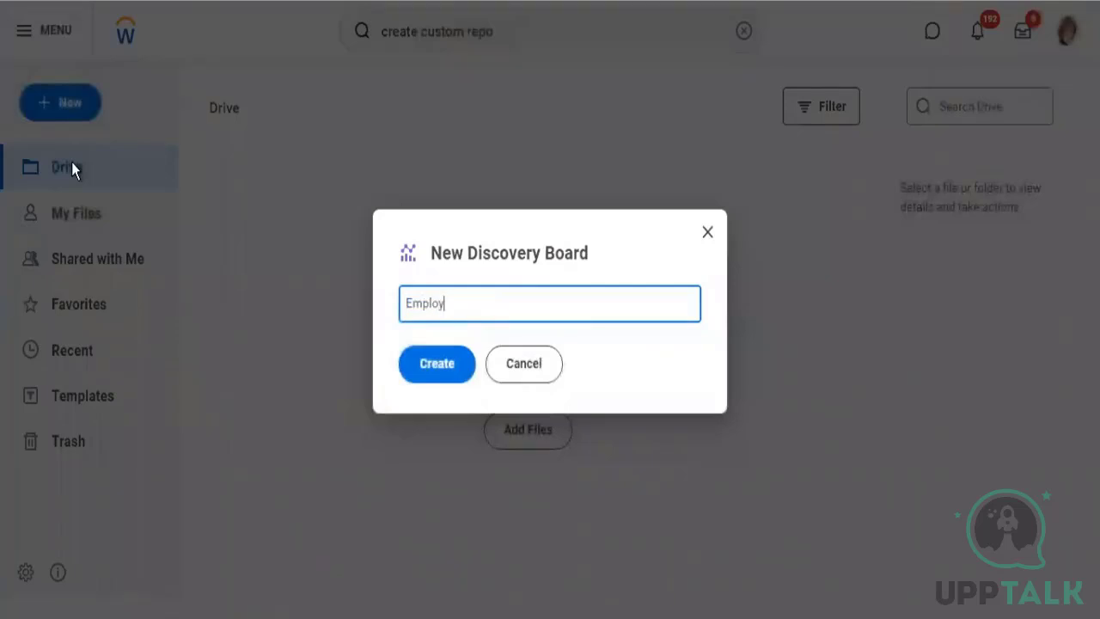
{"action": "type", "text": " Detials"}
{"action": "key", "text": "BackSpace"}
{"action": "key", "text": "BackSpace"}
{"action": "key", "text": "BackSpace"}
{"action": "key", "text": "BackSpace"}
{"action": "type", "text": "ails"}
{"action": "left_click", "coordinate": [447, 365]}
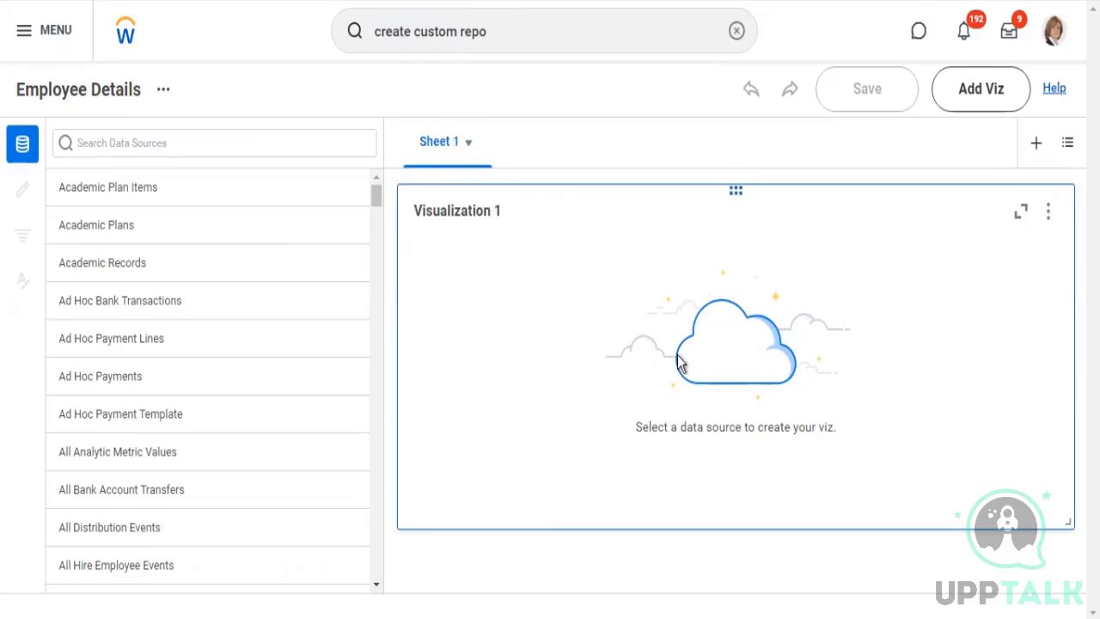
Rename Sheet 1 of the discovery board as "Staffing"
{"action": "left_click", "coordinate": [439, 142]}
{"action": "left_click", "coordinate": [464, 141]}
{"action": "left_click", "coordinate": [475, 146]}
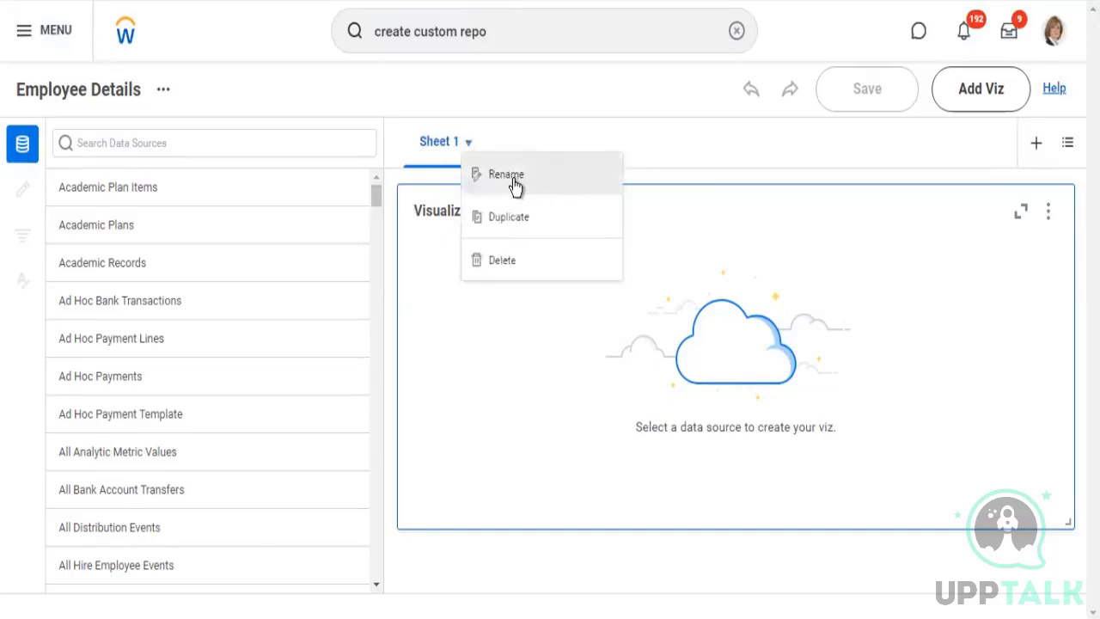
{"action": "left_click", "coordinate": [514, 183]}
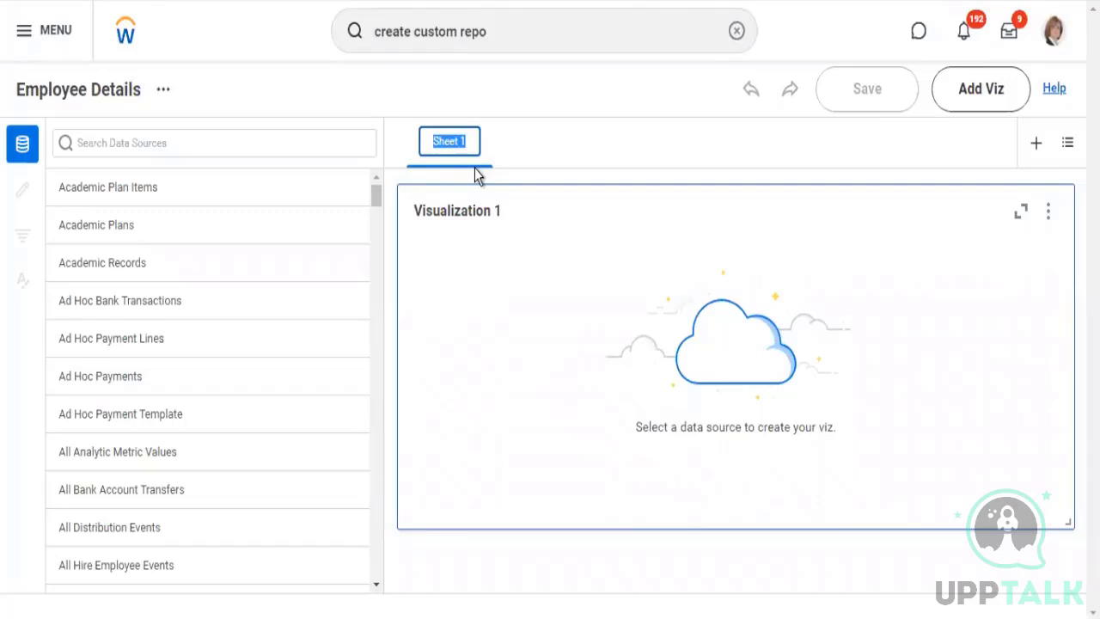
{"action": "type", "text": "Staffing"}
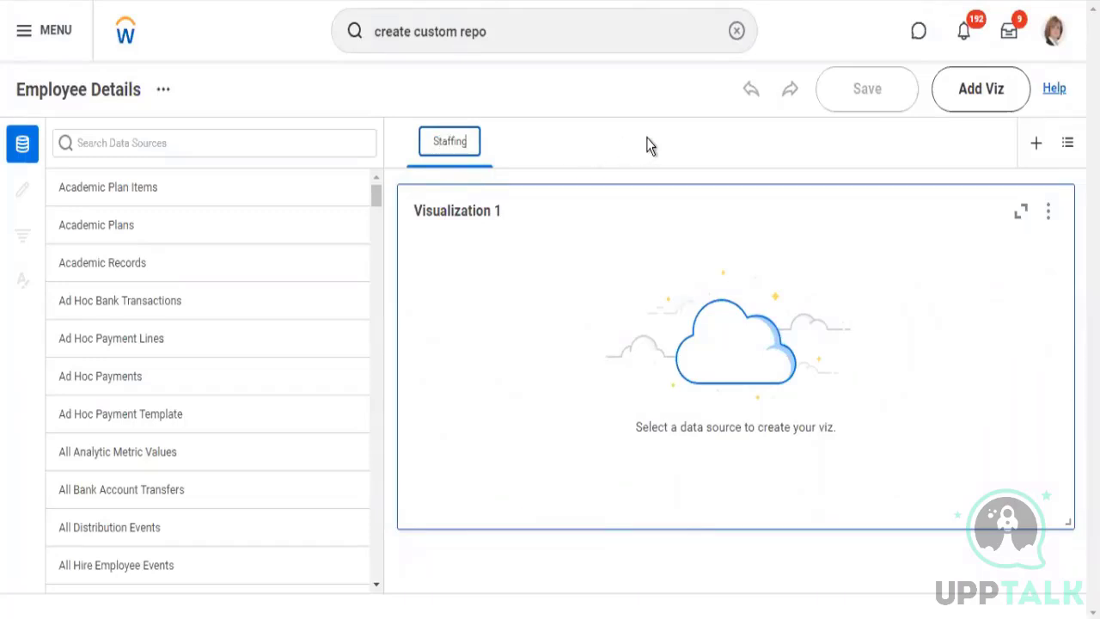
{"action": "left_click", "coordinate": [647, 147]}
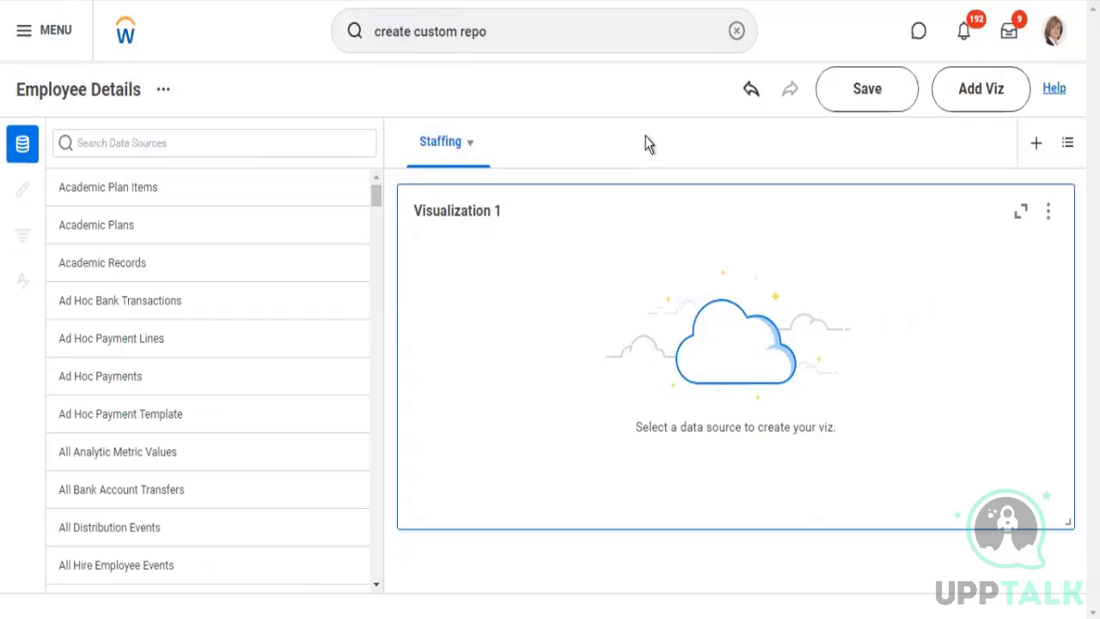
{"action": "key", "text": "F5"}
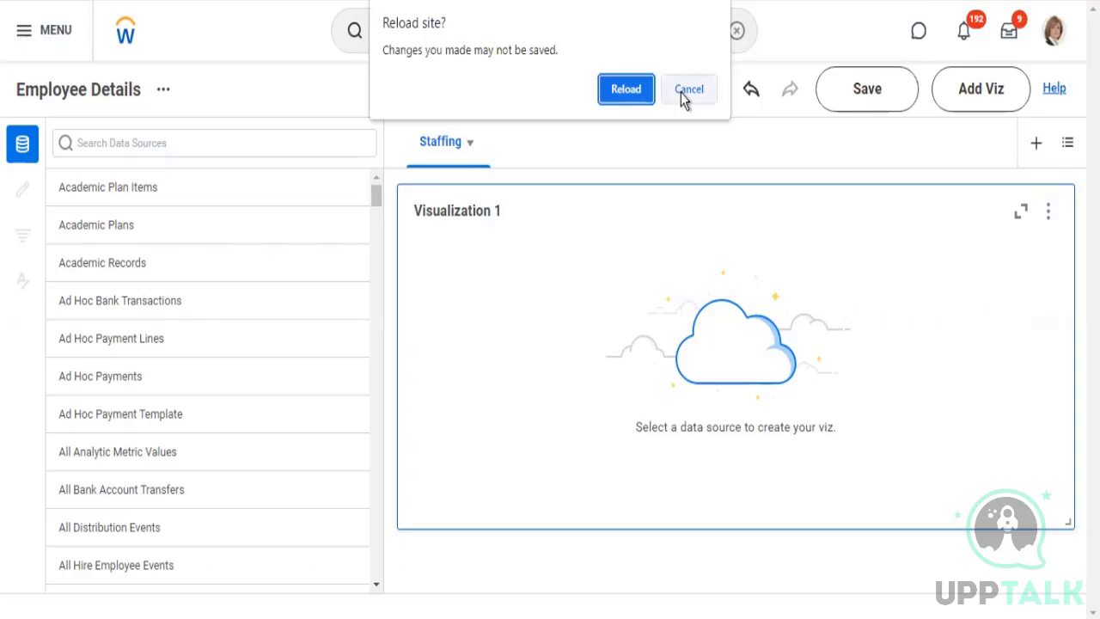
{"action": "key", "text": "Escape"}
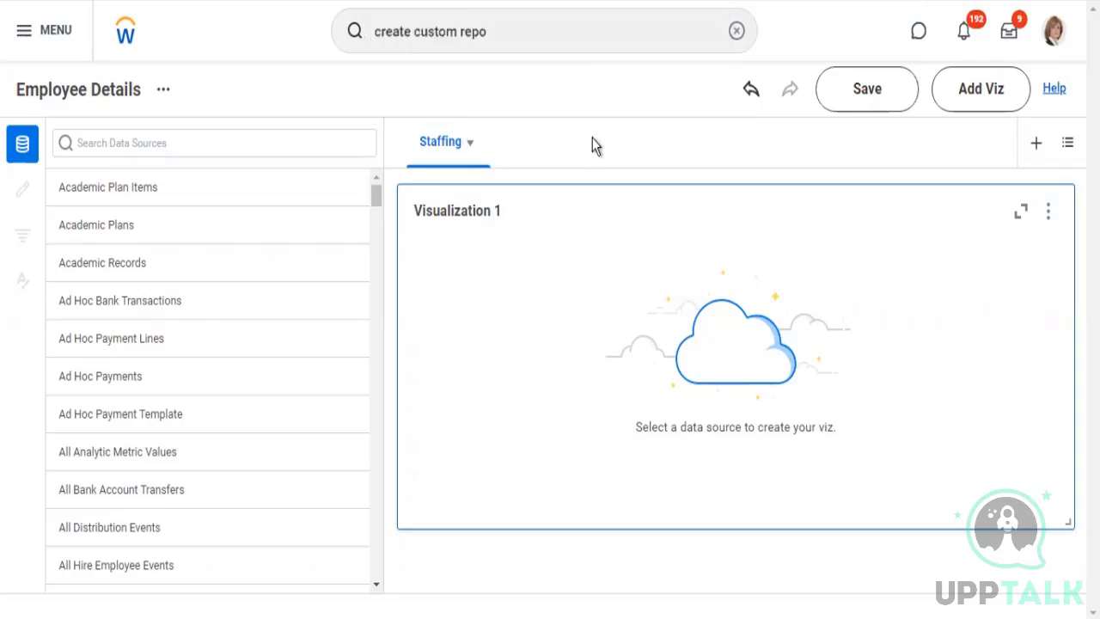
{"action": "left_click", "coordinate": [471, 141]}
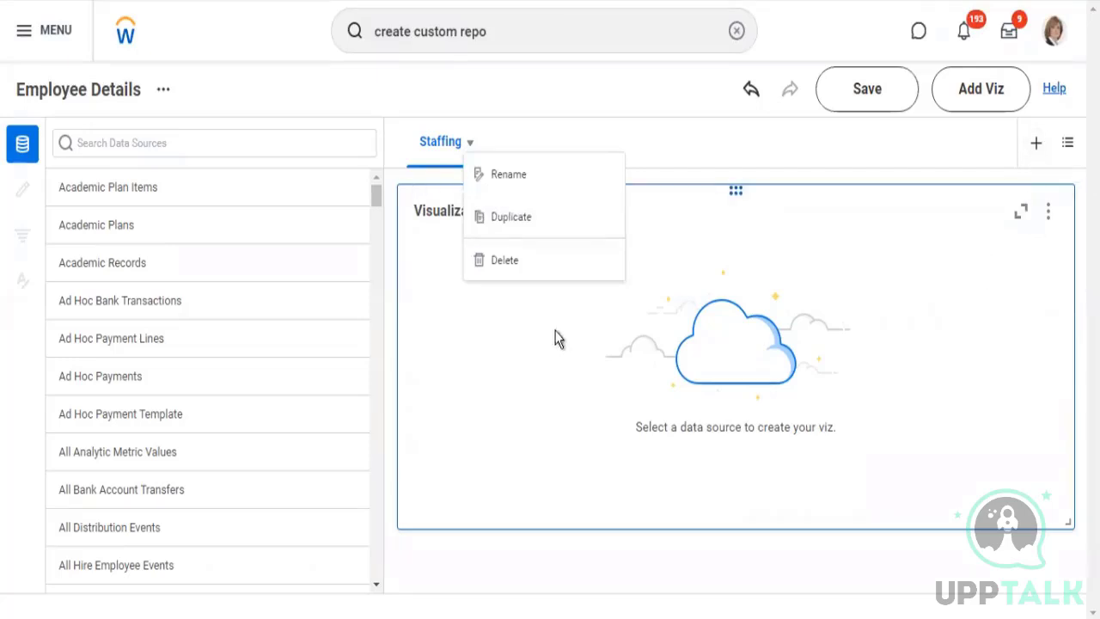
{"action": "left_click", "coordinate": [478, 310]}
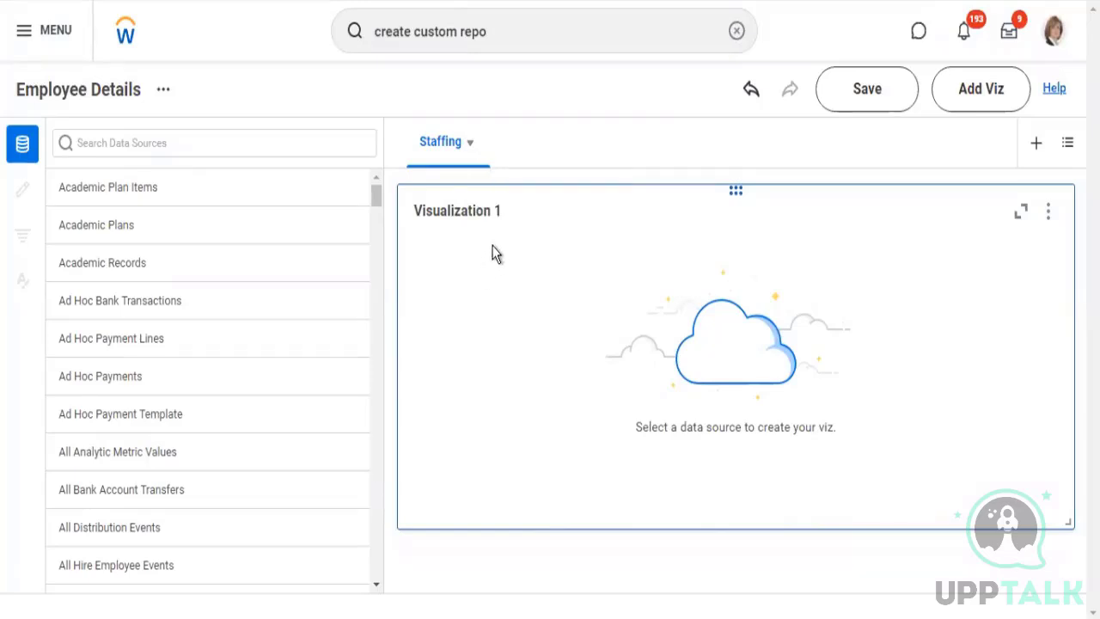
Save the discovery board and choose Workers for HCM Reporting as the data source for Visualization 1
{"action": "left_click", "coordinate": [864, 108]}
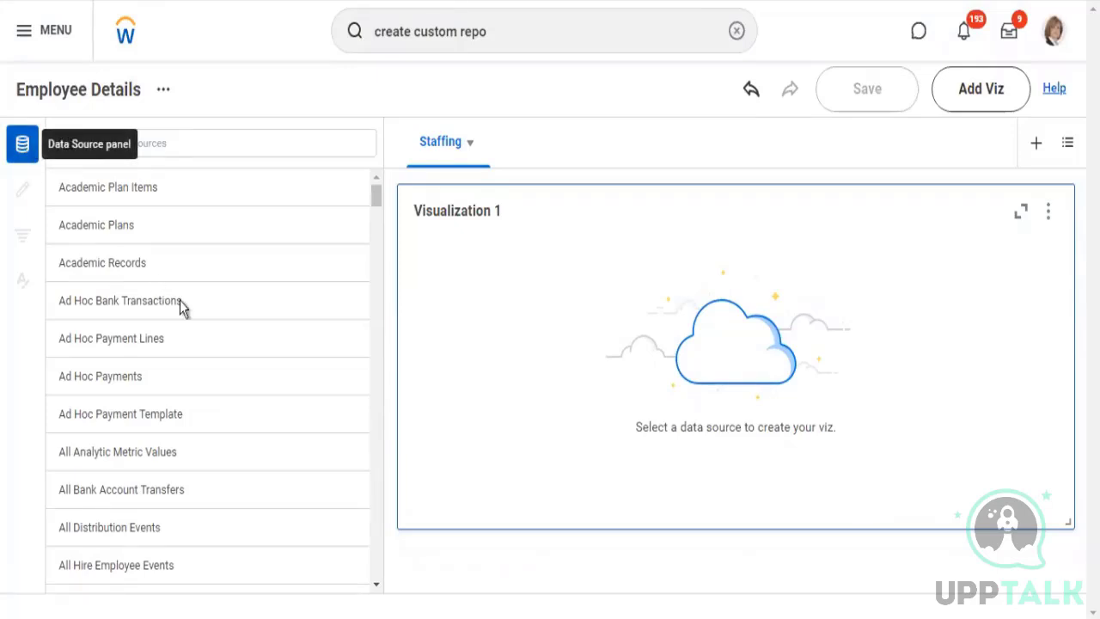
{"action": "scroll", "coordinate": [185, 290], "scroll_direction": "down", "scroll_amount": 5}
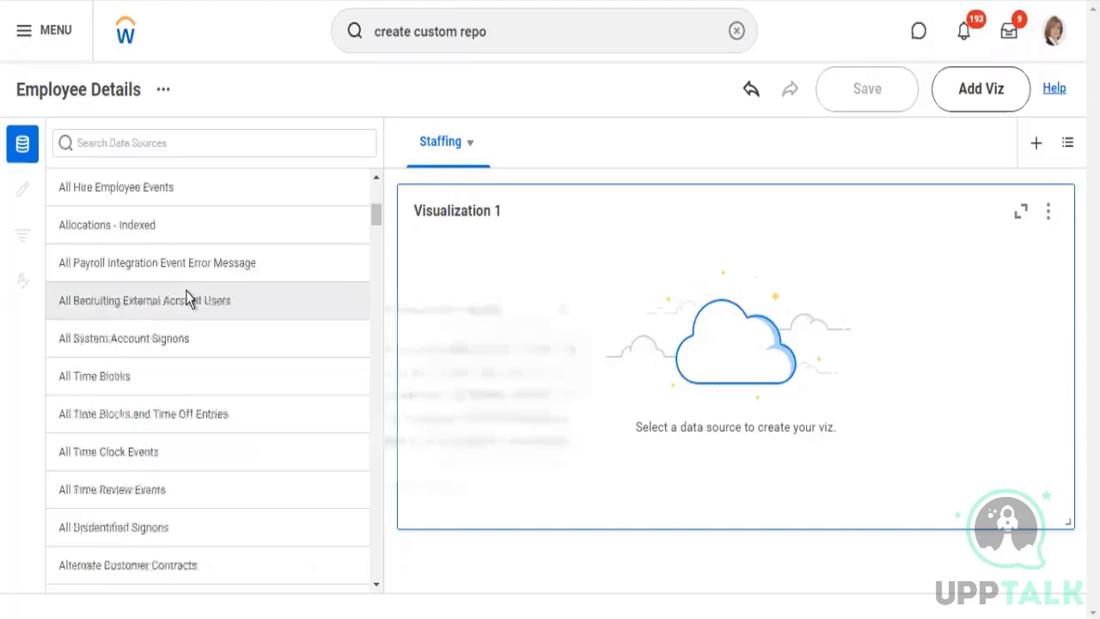
{"action": "scroll", "coordinate": [187, 273], "scroll_direction": "down", "scroll_amount": 5}
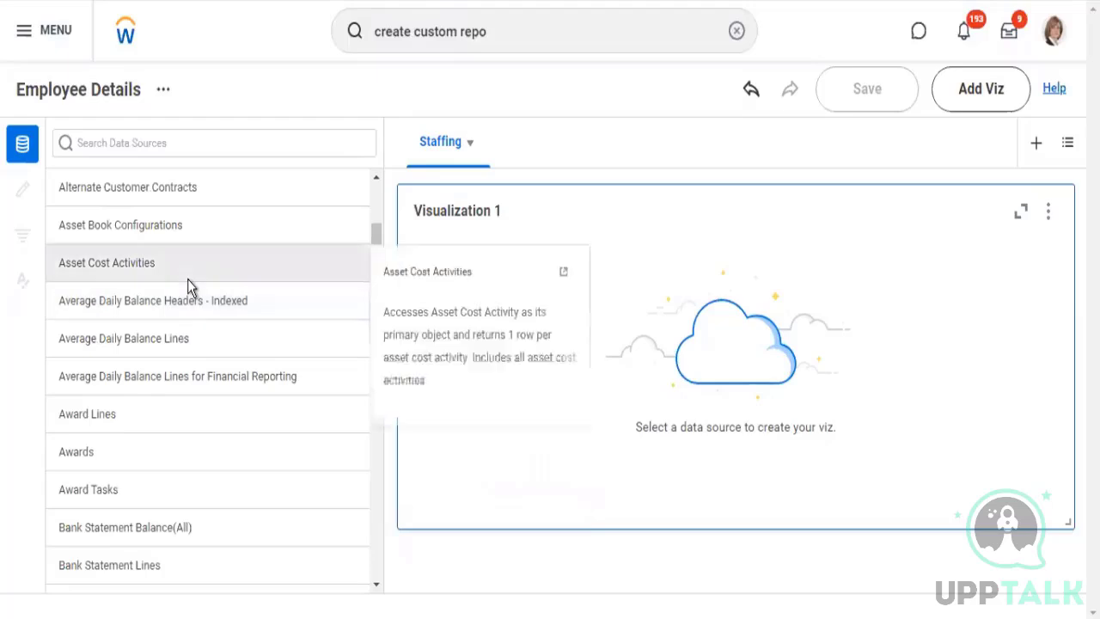
{"action": "scroll", "coordinate": [189, 284], "scroll_direction": "up", "scroll_amount": 1}
{"action": "scroll", "coordinate": [188, 276], "scroll_direction": "up", "scroll_amount": 3}
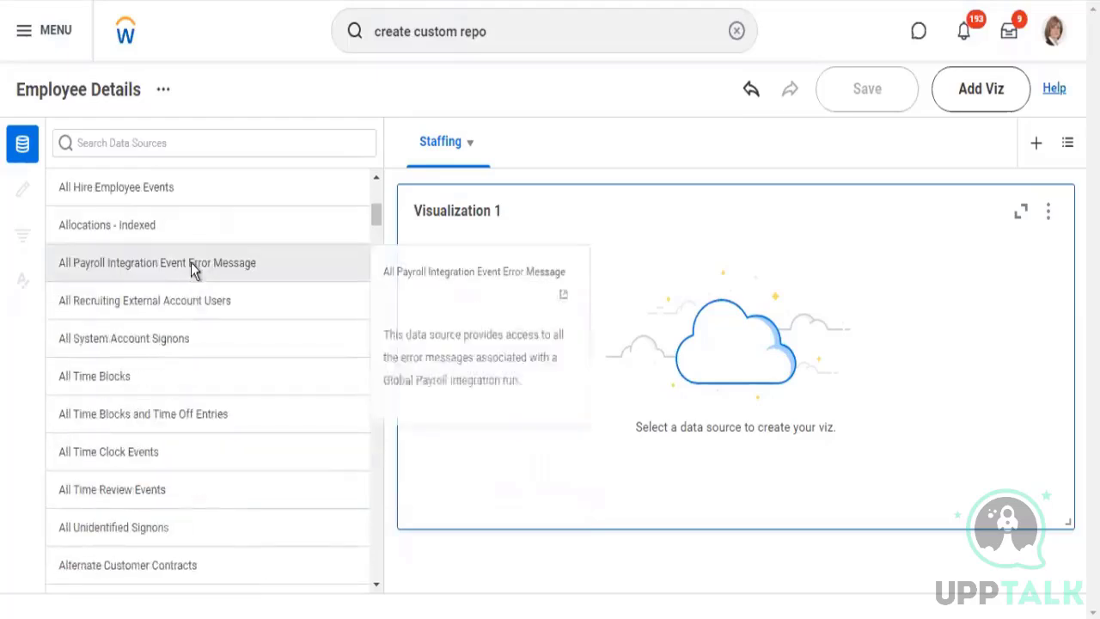
{"action": "scroll", "coordinate": [189, 273], "scroll_direction": "up", "scroll_amount": 4}
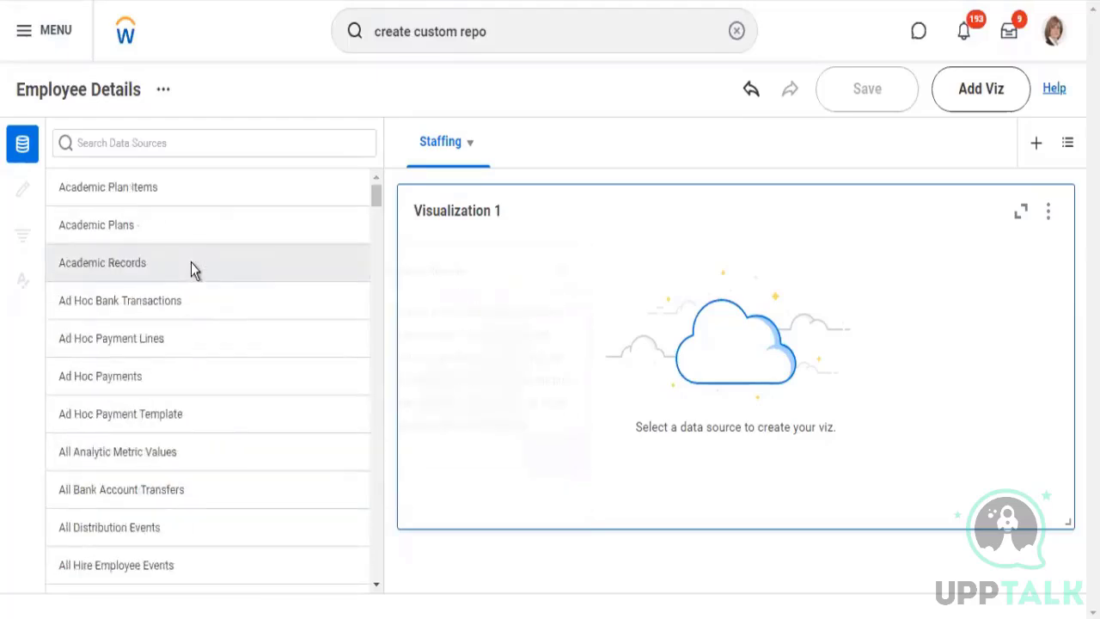
{"action": "left_click", "coordinate": [151, 146]}
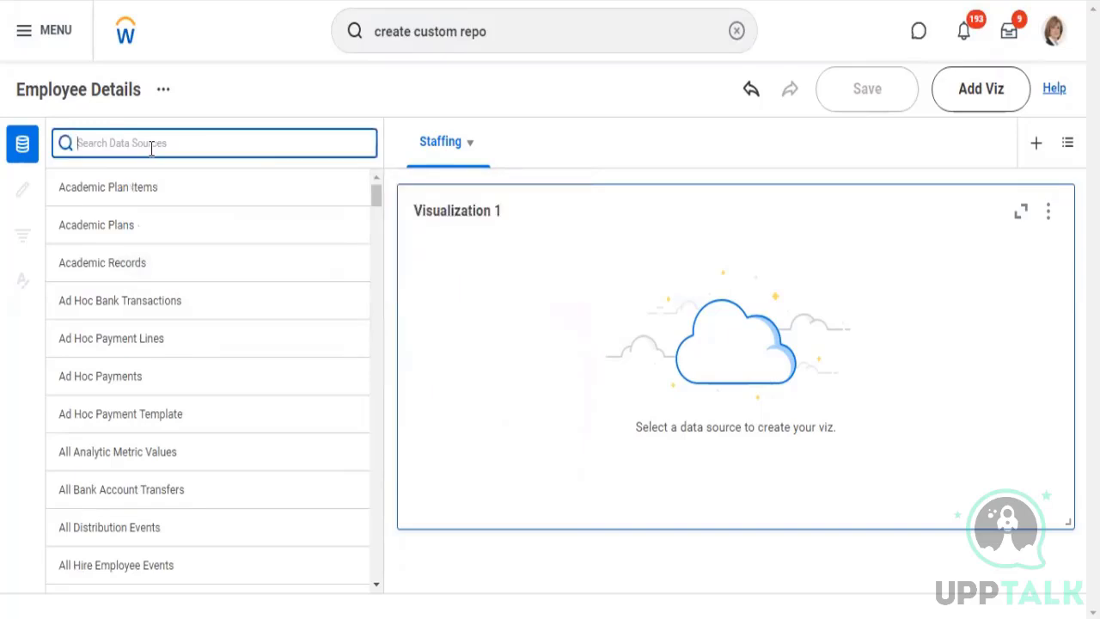
{"action": "type", "text": "worker hcm repo"}
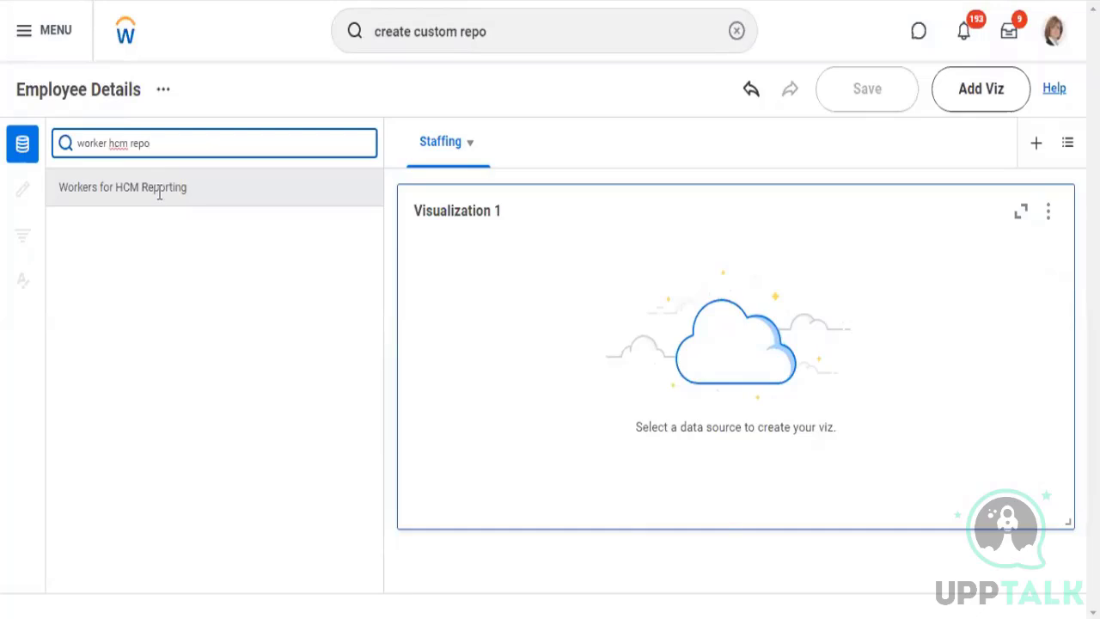
{"action": "left_click", "coordinate": [162, 193]}
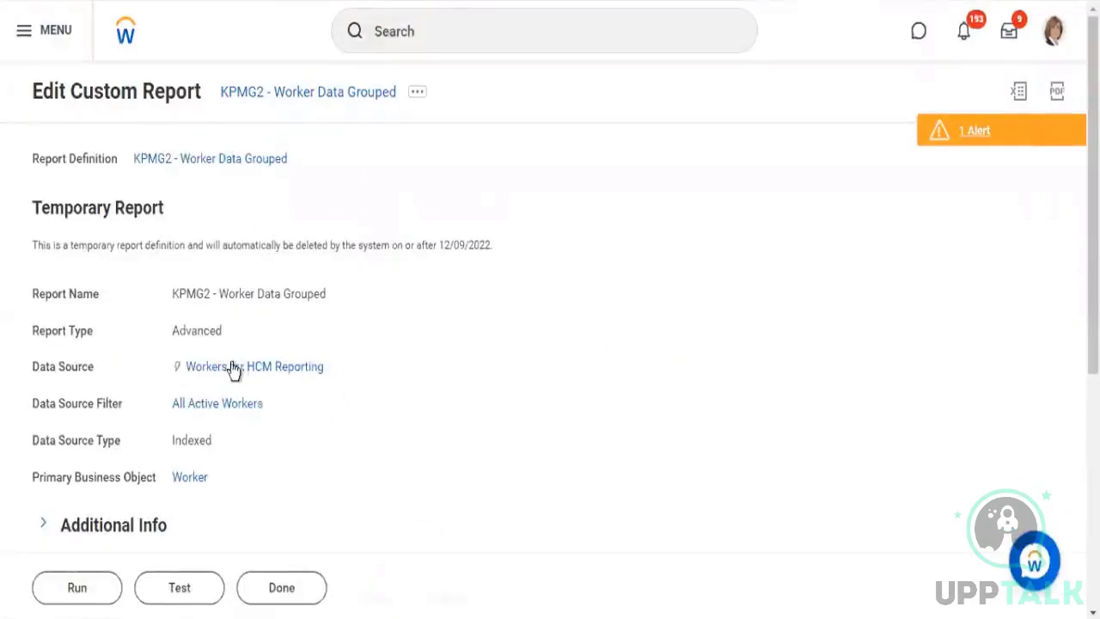
Check the data source and data source filter in the KPMG2 - Worker Data Grouped report definition
{"action": "left_click_drag", "start_coordinate": [245, 368], "coordinate": [319, 408]}
{"action": "left_click_drag", "start_coordinate": [187, 406], "coordinate": [177, 416]}
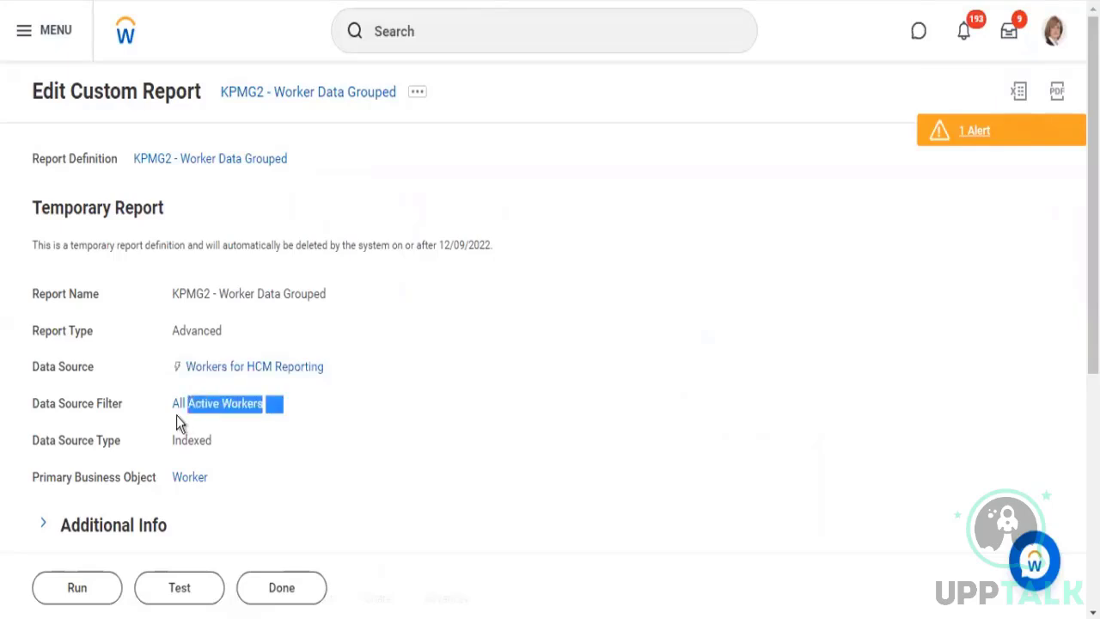
{"action": "left_click", "coordinate": [178, 417]}
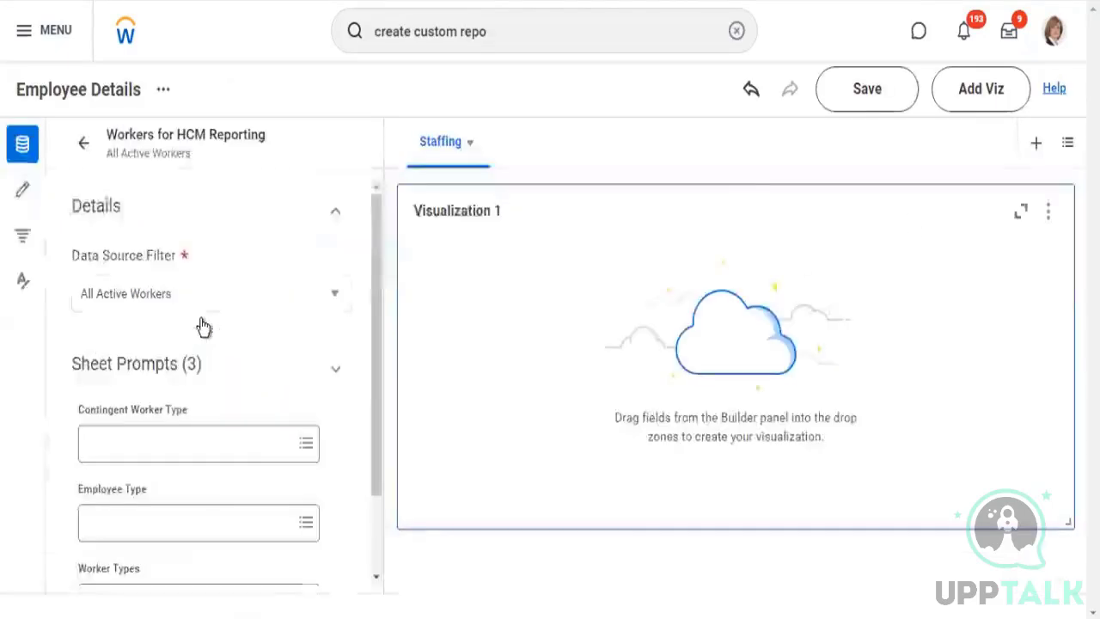
Review the data source filter options, keeping All Active Workers, and examine the sheet prompts for Workers for HCM Reporting
{"action": "left_click_drag", "start_coordinate": [72, 255], "coordinate": [152, 270]}
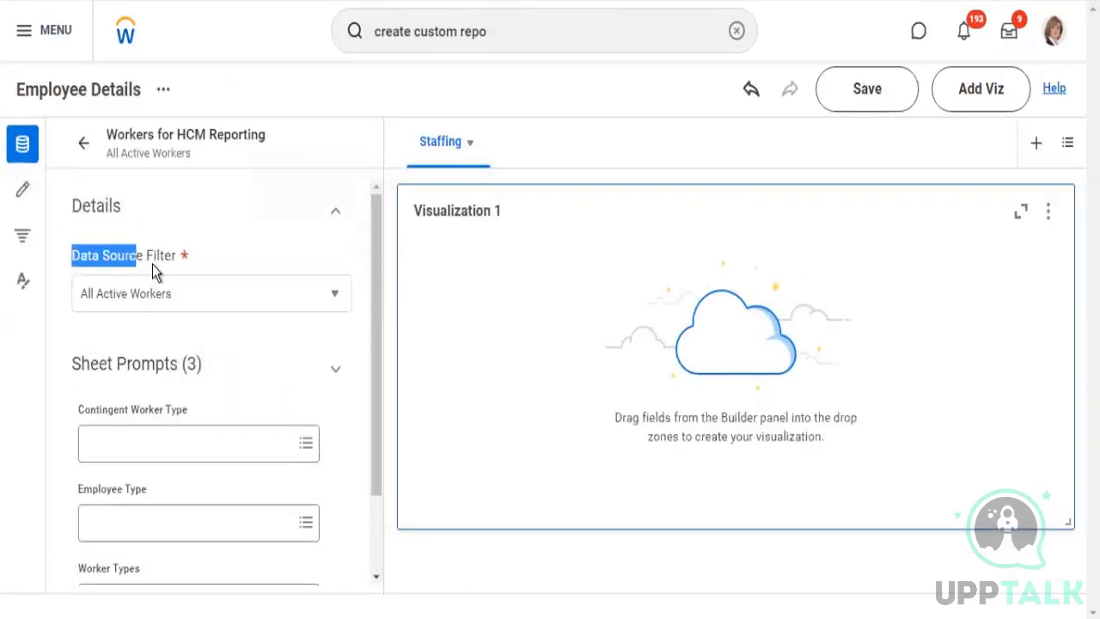
{"action": "left_click", "coordinate": [339, 303]}
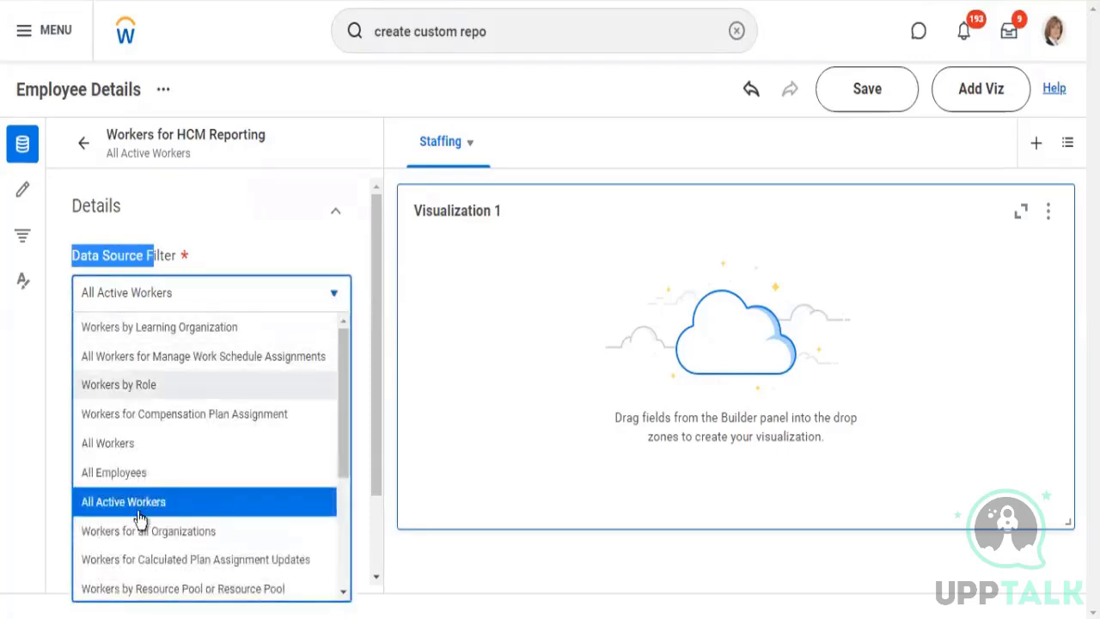
{"action": "left_click", "coordinate": [140, 503]}
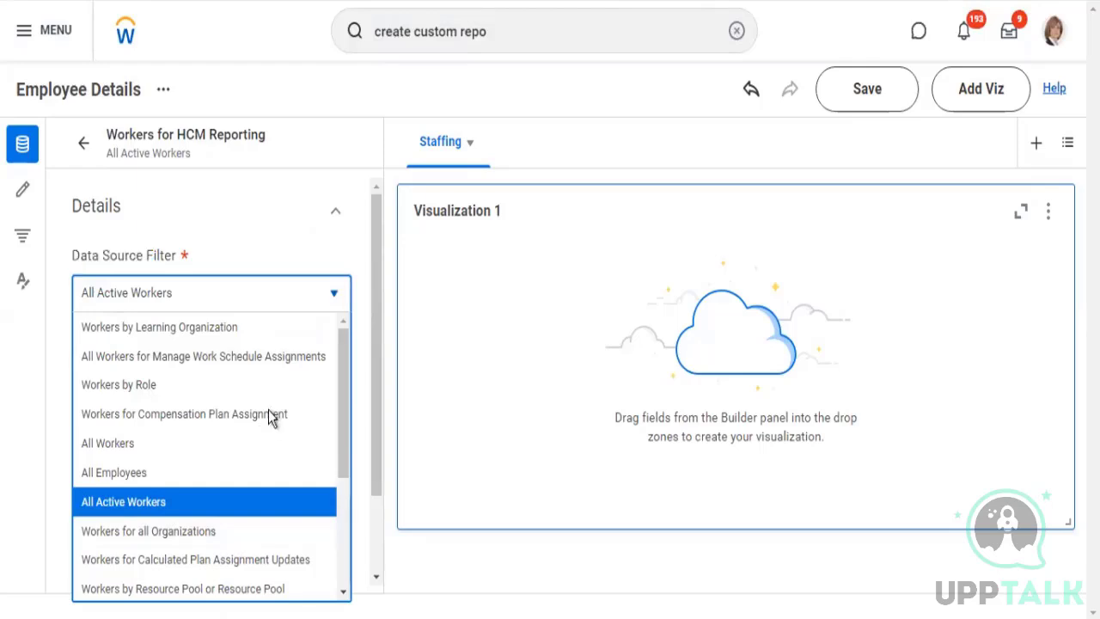
{"action": "scroll", "coordinate": [265, 330], "scroll_direction": "down", "scroll_amount": 2}
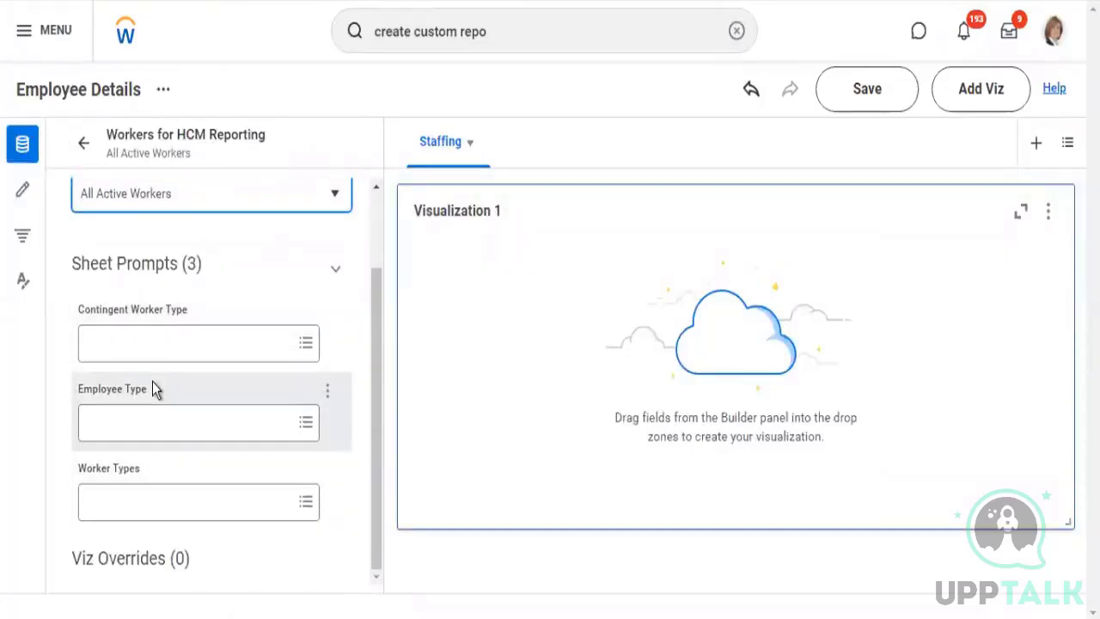
{"action": "key", "text": "F5"}
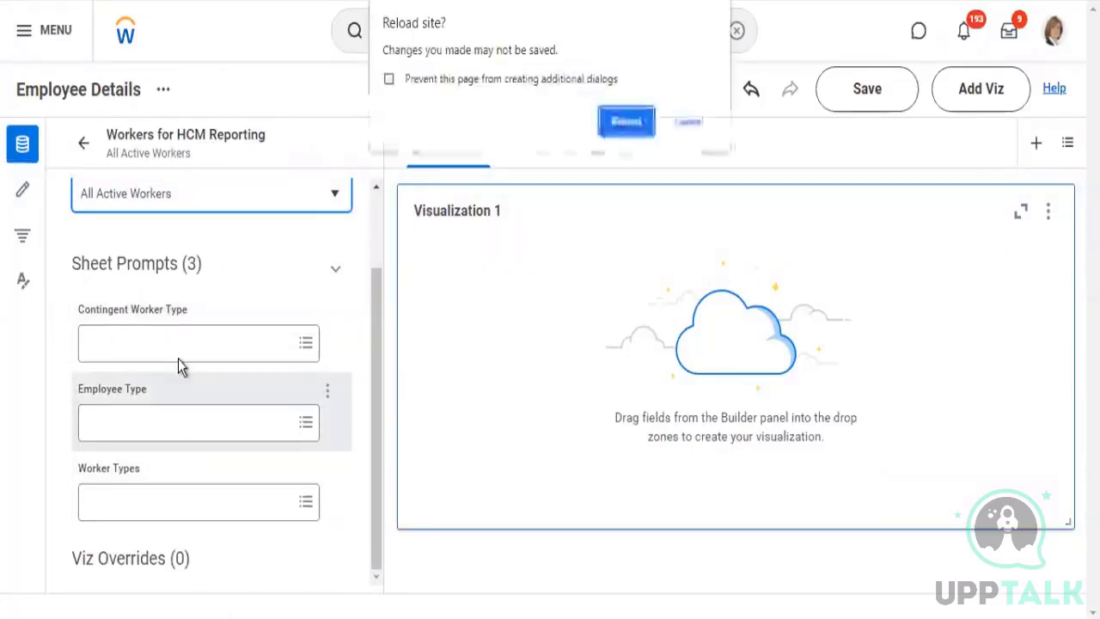
{"action": "left_click", "coordinate": [690, 127]}
{"action": "key", "text": "F5"}
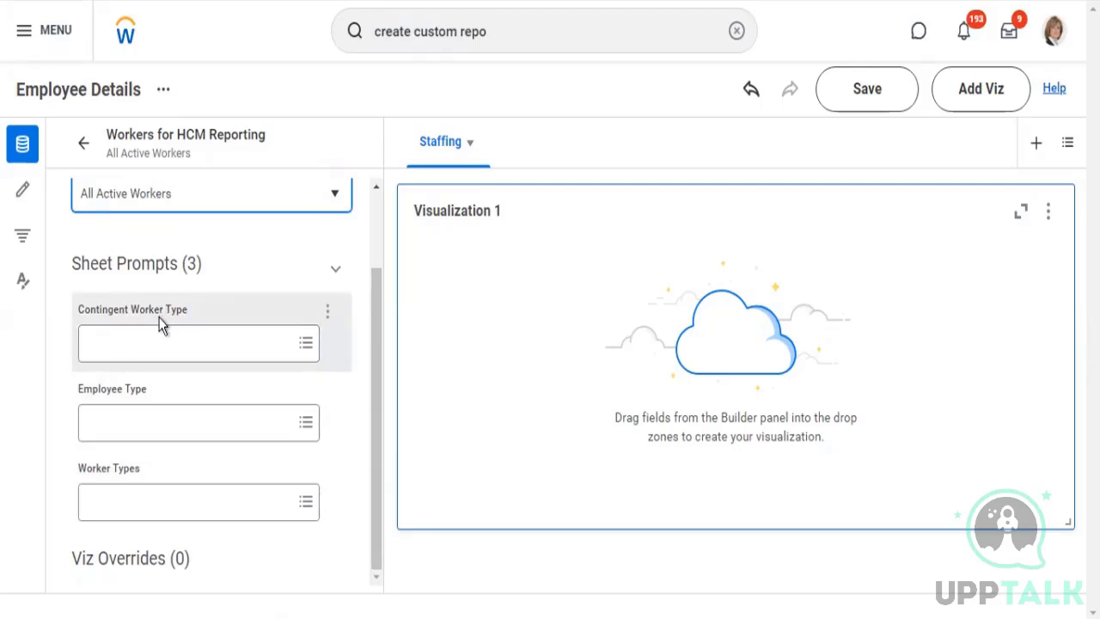
{"action": "key", "text": "F5"}
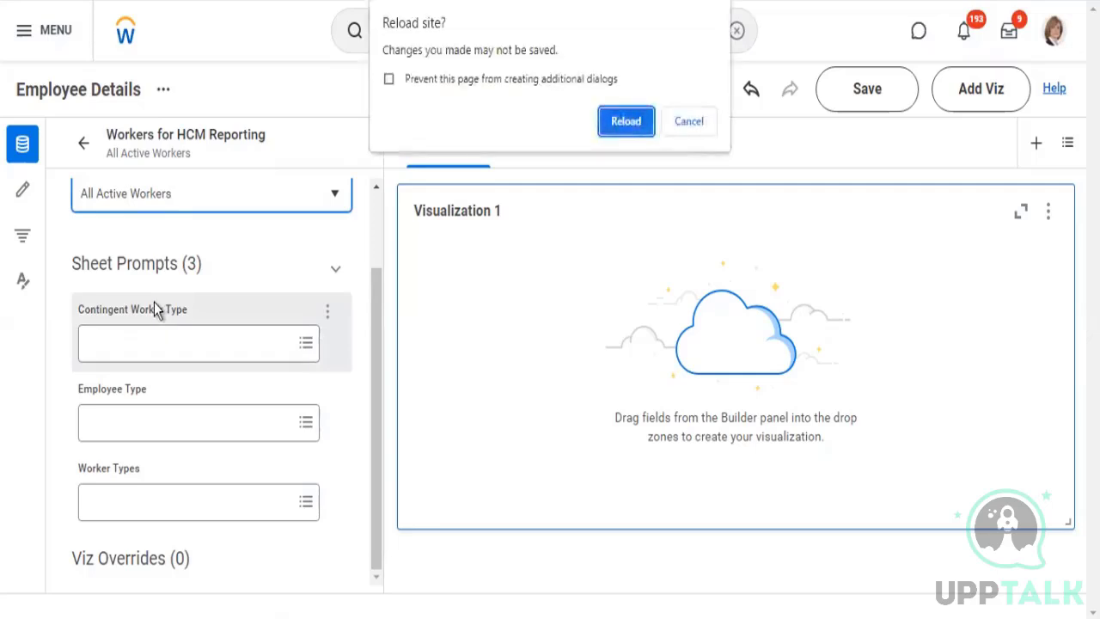
{"action": "left_click", "coordinate": [390, 80]}
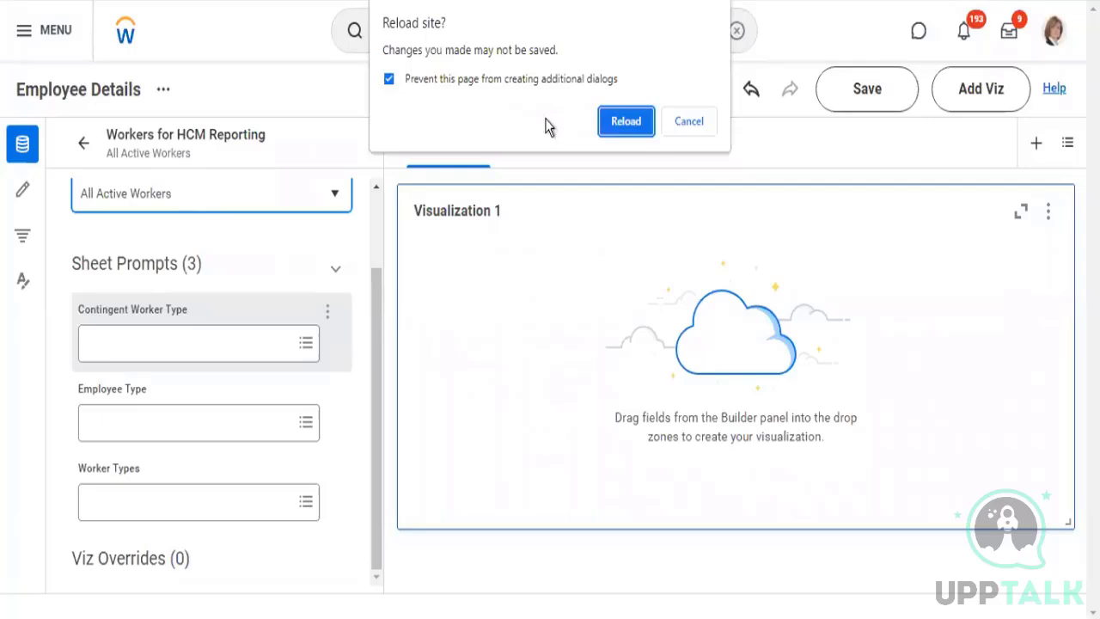
{"action": "left_click", "coordinate": [689, 120]}
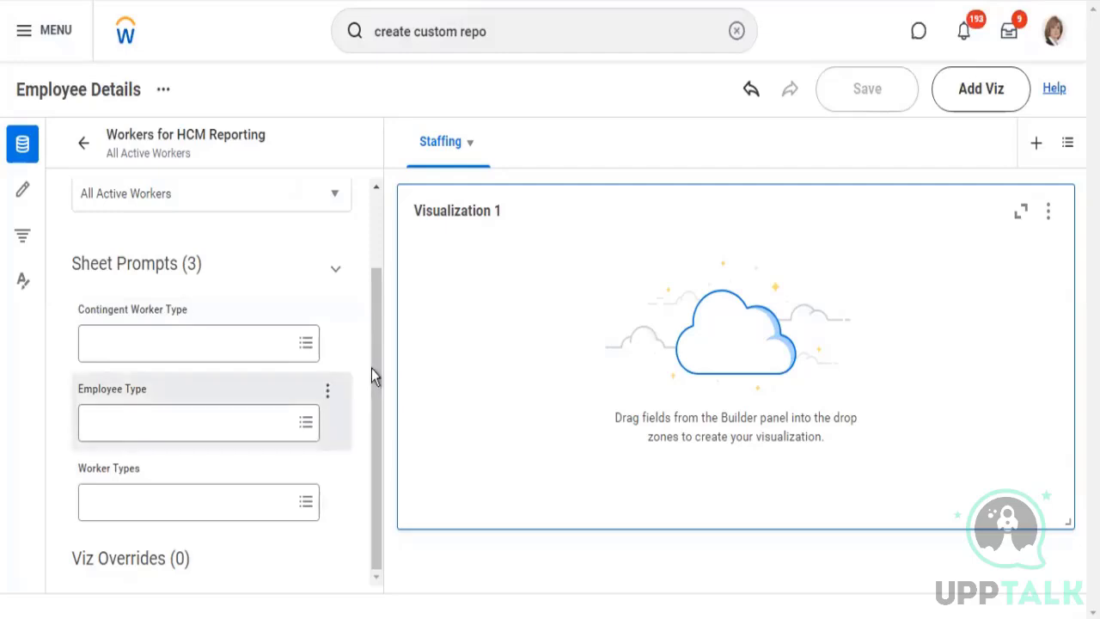
Try to set the Worker Types sheet prompt to Employee
{"action": "scroll", "coordinate": [375, 256], "scroll_direction": "up", "scroll_amount": 2}
{"action": "scroll", "coordinate": [348, 482], "scroll_direction": "down", "scroll_amount": 3}
{"action": "left_click", "coordinate": [192, 488]}
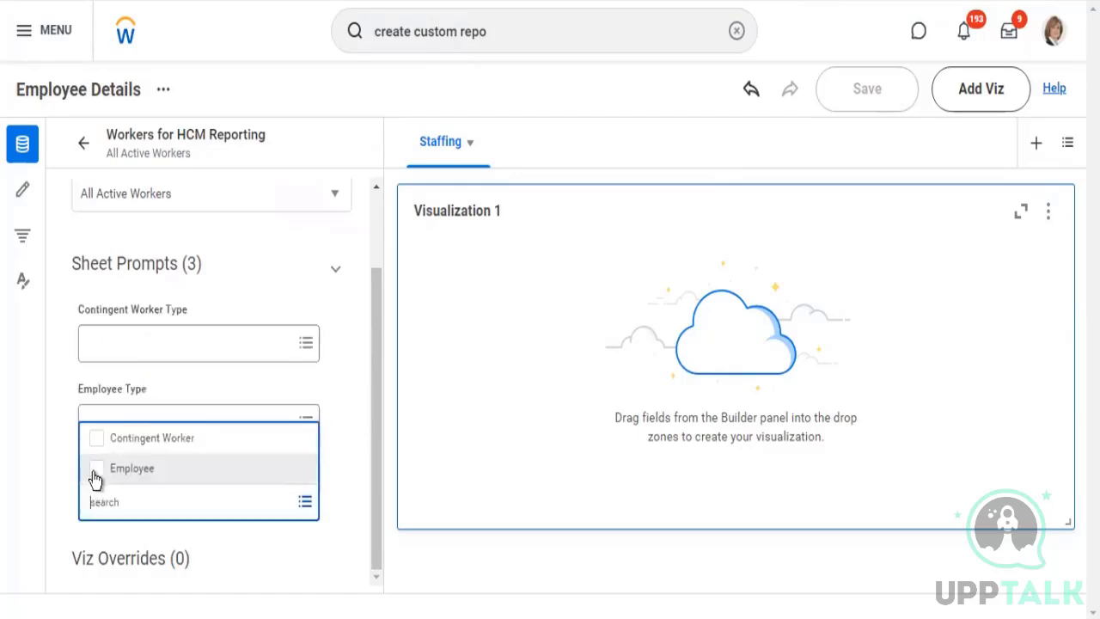
{"action": "left_click", "coordinate": [189, 479]}
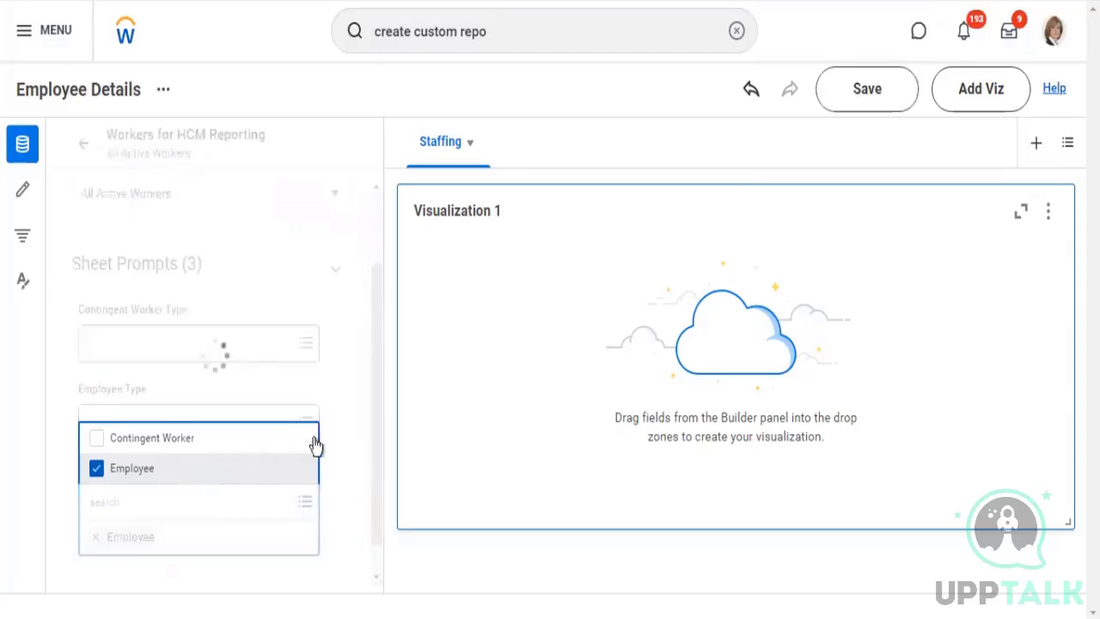
{"action": "left_click", "coordinate": [374, 412]}
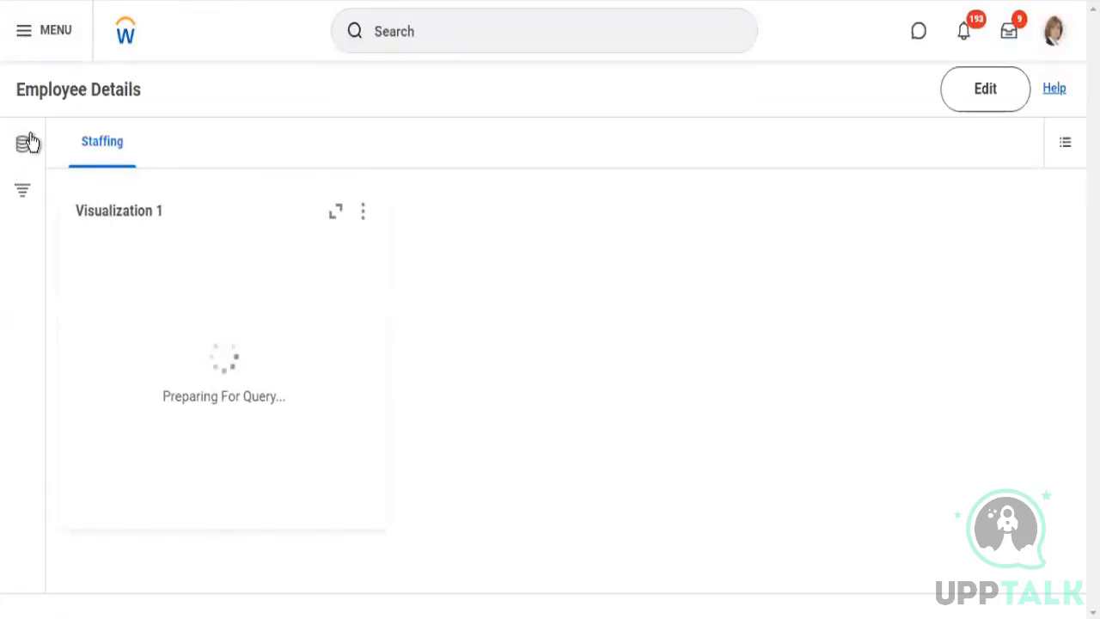
Edit the Employee Details board, set the Worker Types sheet prompt to Employee for Visualization 1, and save the board
{"action": "left_click", "coordinate": [225, 233]}
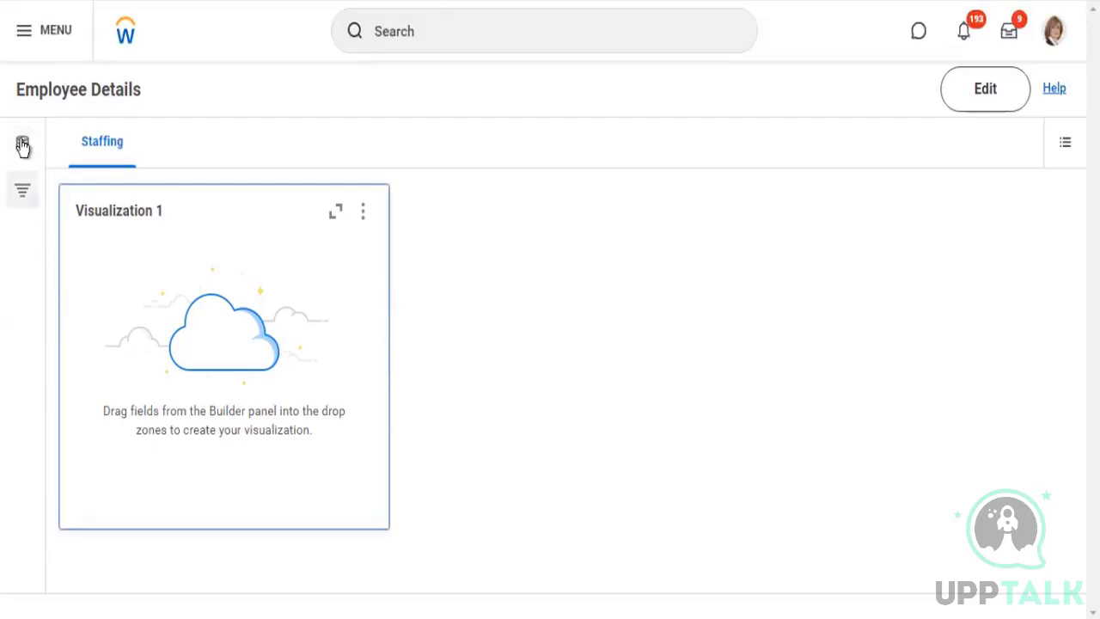
{"action": "left_click", "coordinate": [23, 143]}
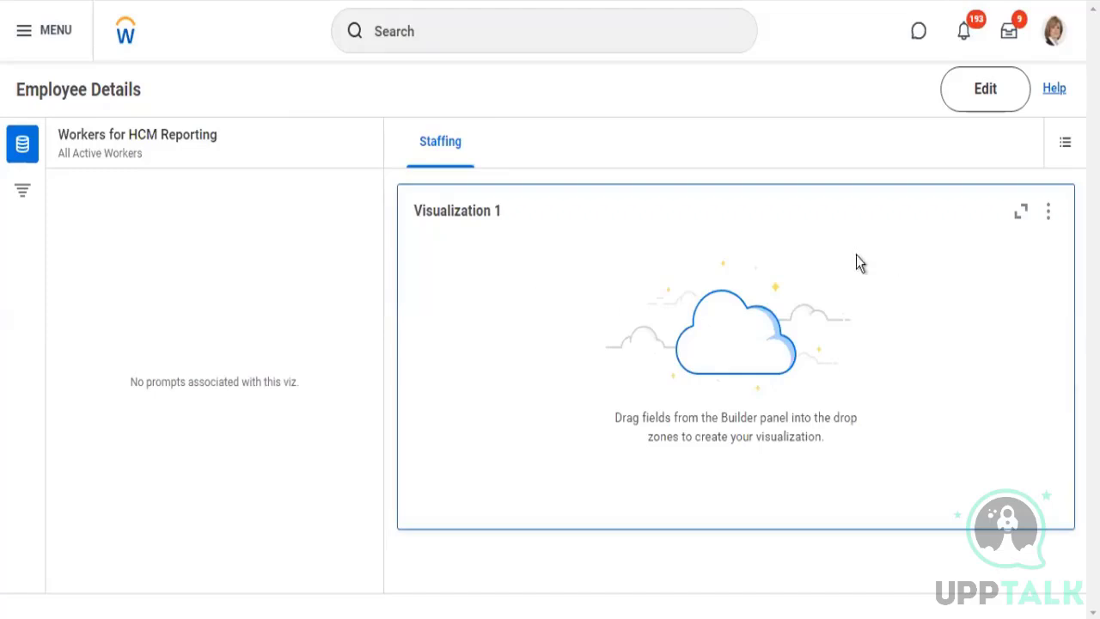
{"action": "left_click", "coordinate": [983, 97]}
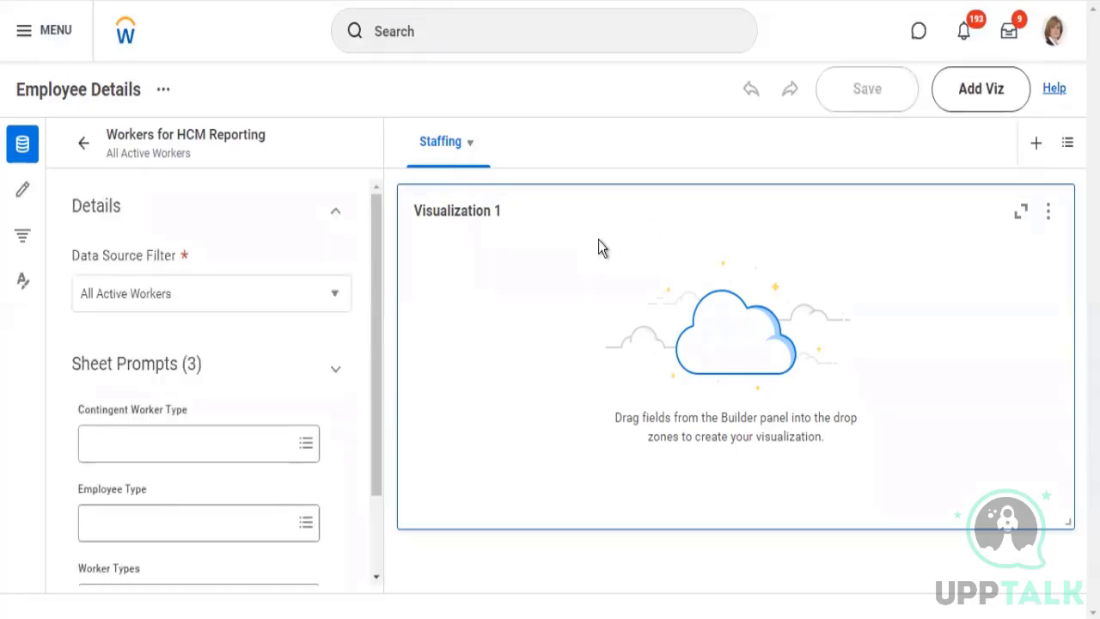
{"action": "scroll", "coordinate": [245, 334], "scroll_direction": "down", "scroll_amount": 2}
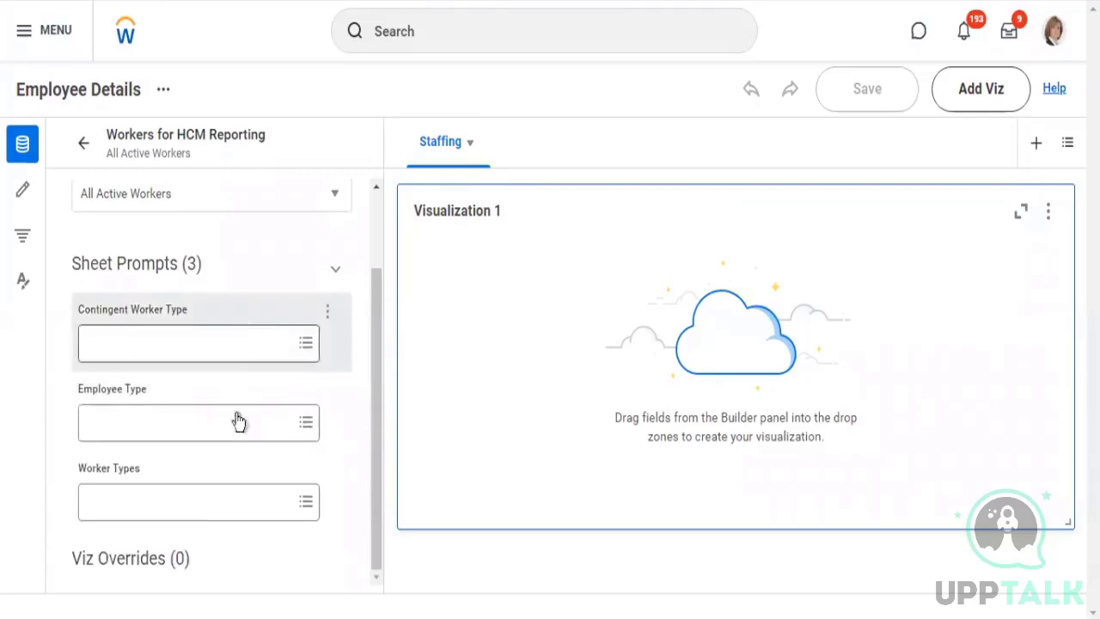
{"action": "left_click", "coordinate": [203, 507]}
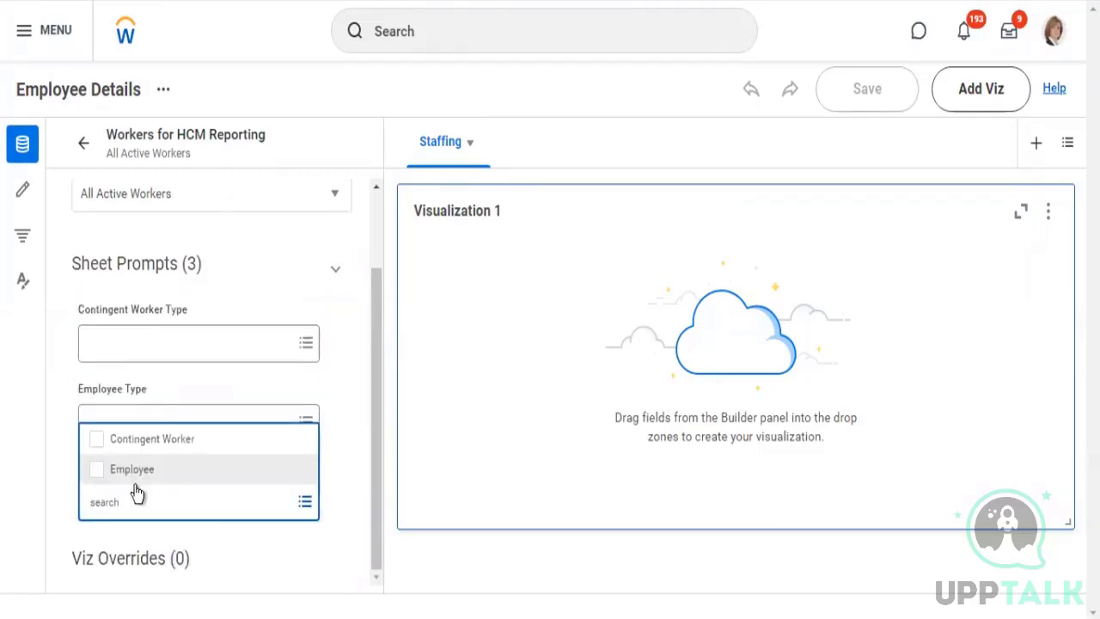
{"action": "left_click", "coordinate": [169, 471]}
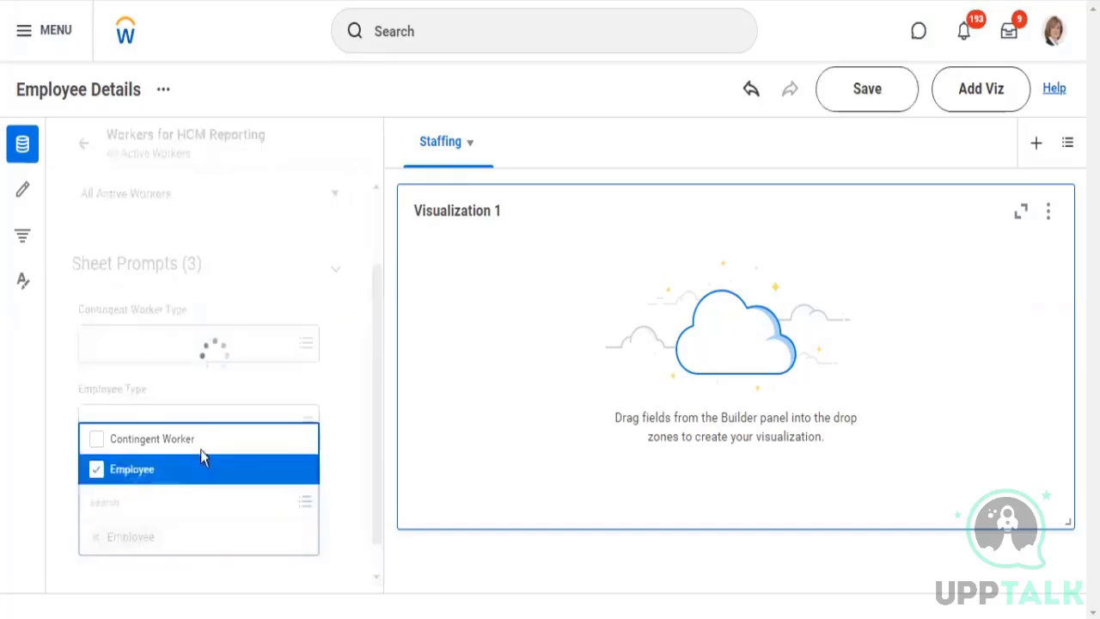
{"action": "left_click", "coordinate": [870, 91]}
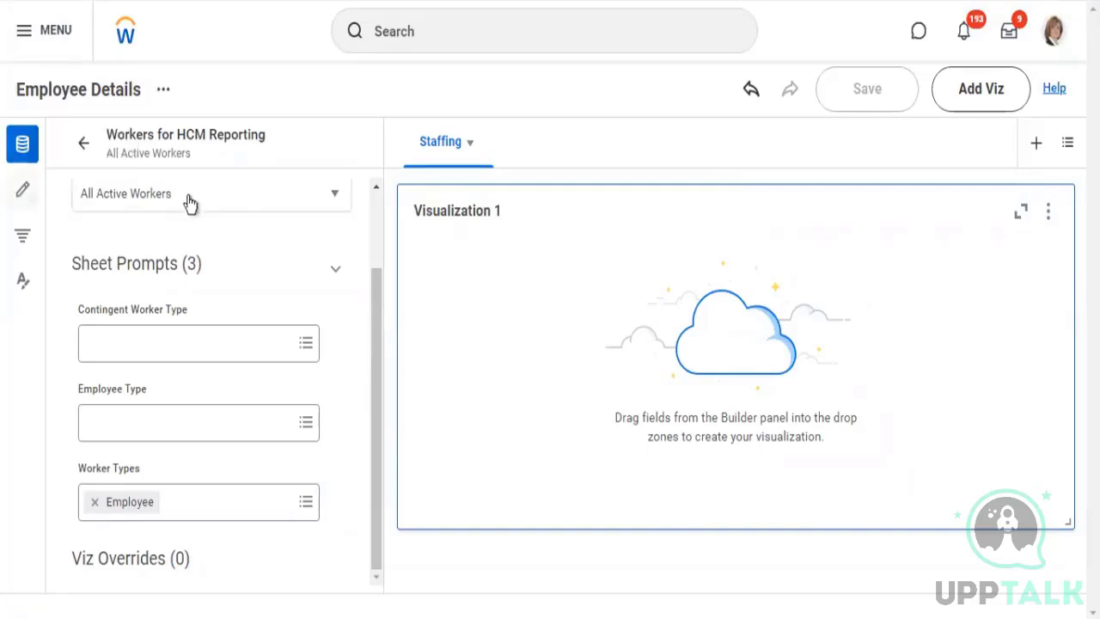
Browse the list of data sources available for Visualization 1
{"action": "left_click", "coordinate": [22, 189]}
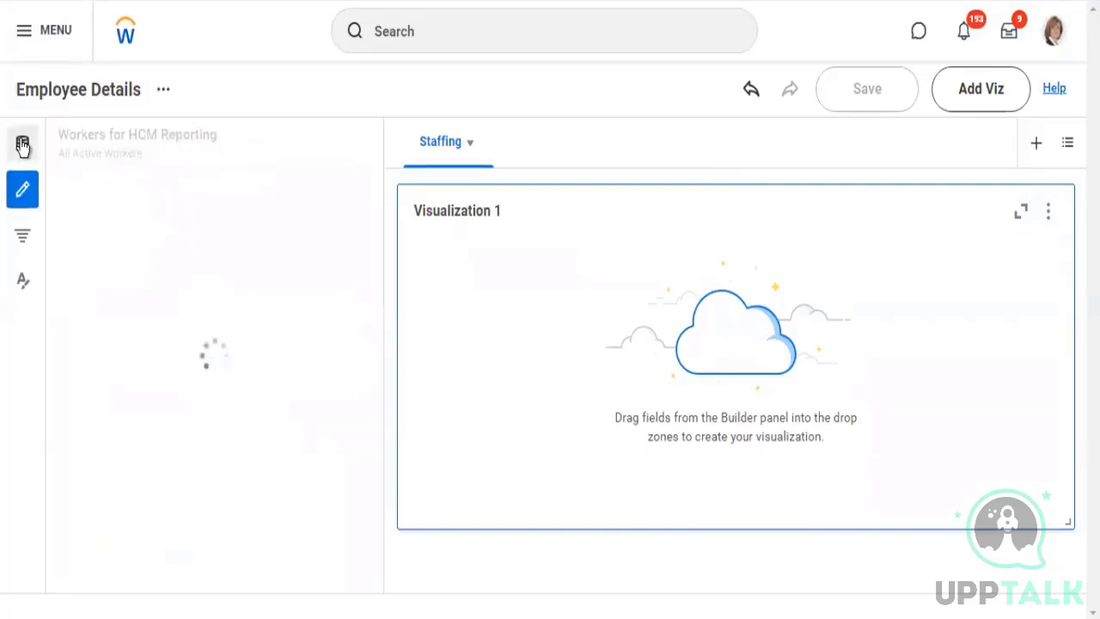
{"action": "left_click", "coordinate": [22, 145]}
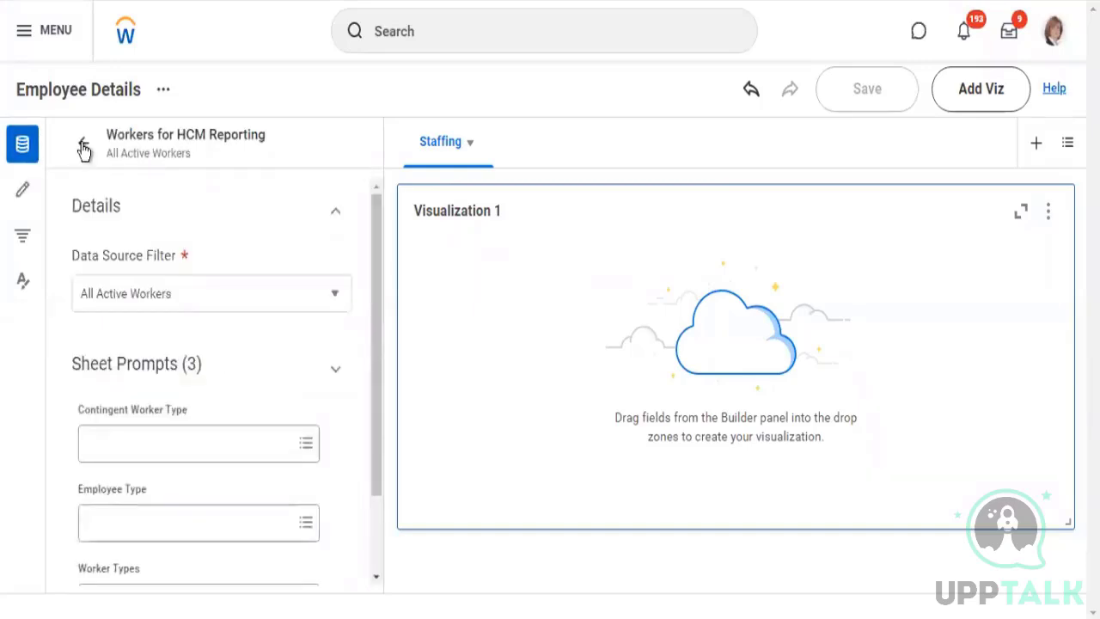
{"action": "left_click", "coordinate": [83, 145]}
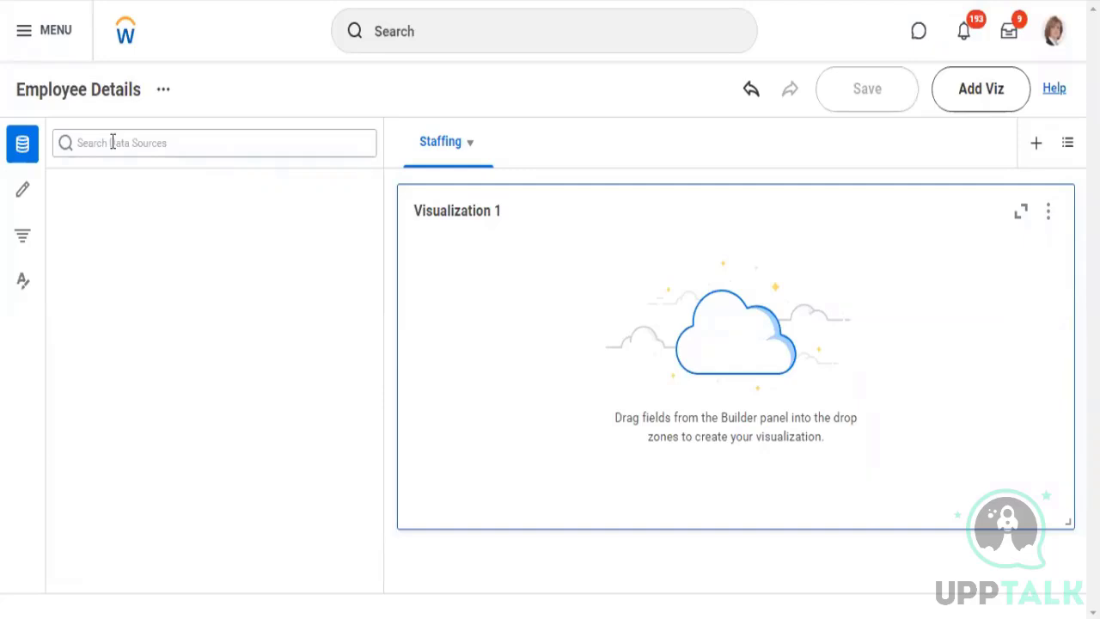
{"action": "scroll", "coordinate": [196, 263], "scroll_direction": "down", "scroll_amount": 10}
{"action": "mouse_move", "coordinate": [202, 243]}
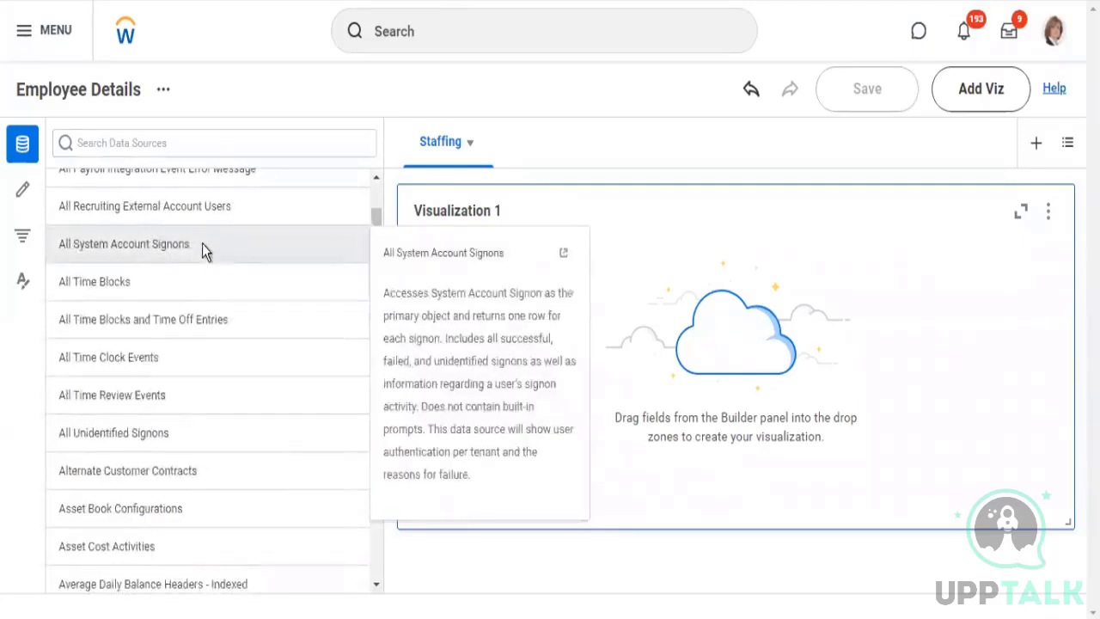
{"action": "scroll", "coordinate": [204, 233], "scroll_direction": "down", "scroll_amount": 10}
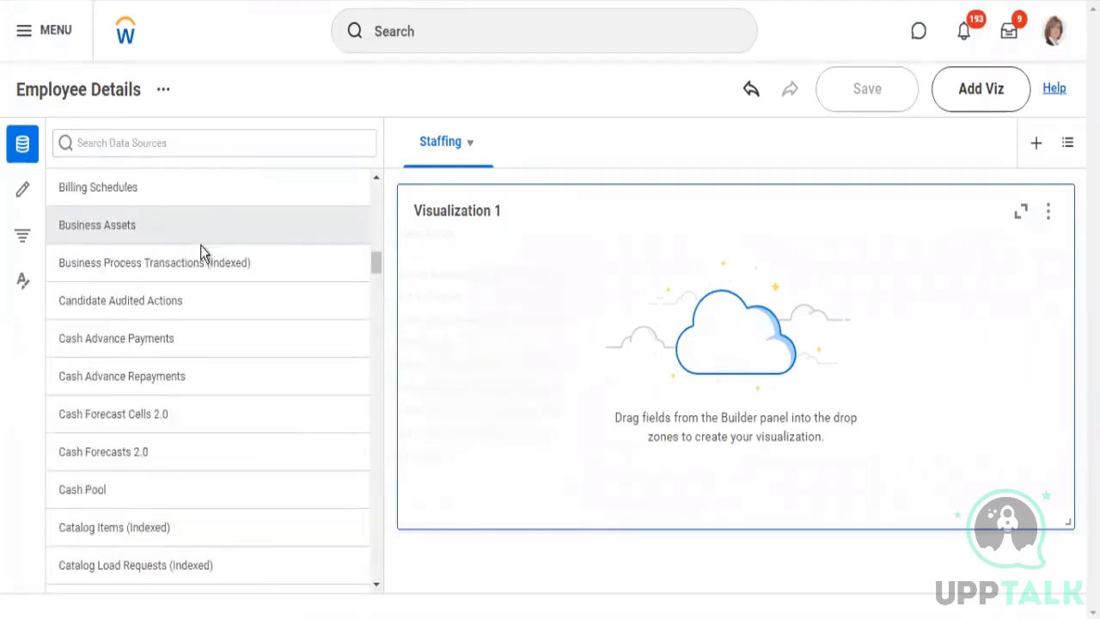
{"action": "scroll", "coordinate": [219, 284], "scroll_direction": "down", "scroll_amount": 4}
{"action": "scroll", "coordinate": [249, 275], "scroll_direction": "down", "scroll_amount": 6}
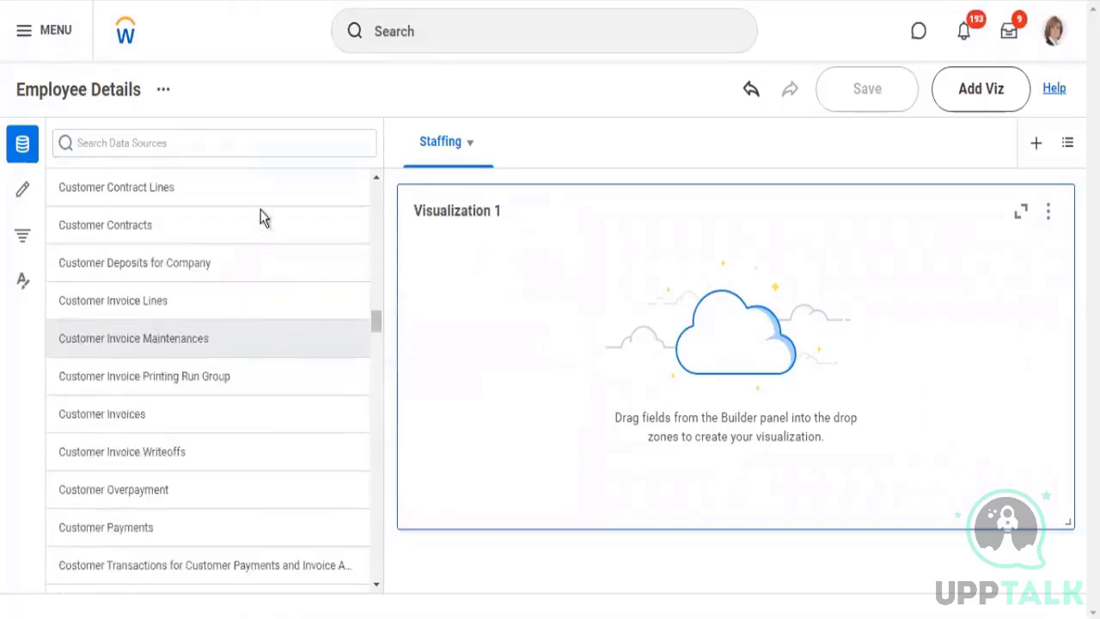
{"action": "left_click", "coordinate": [372, 358]}
{"action": "left_click", "coordinate": [373, 357]}
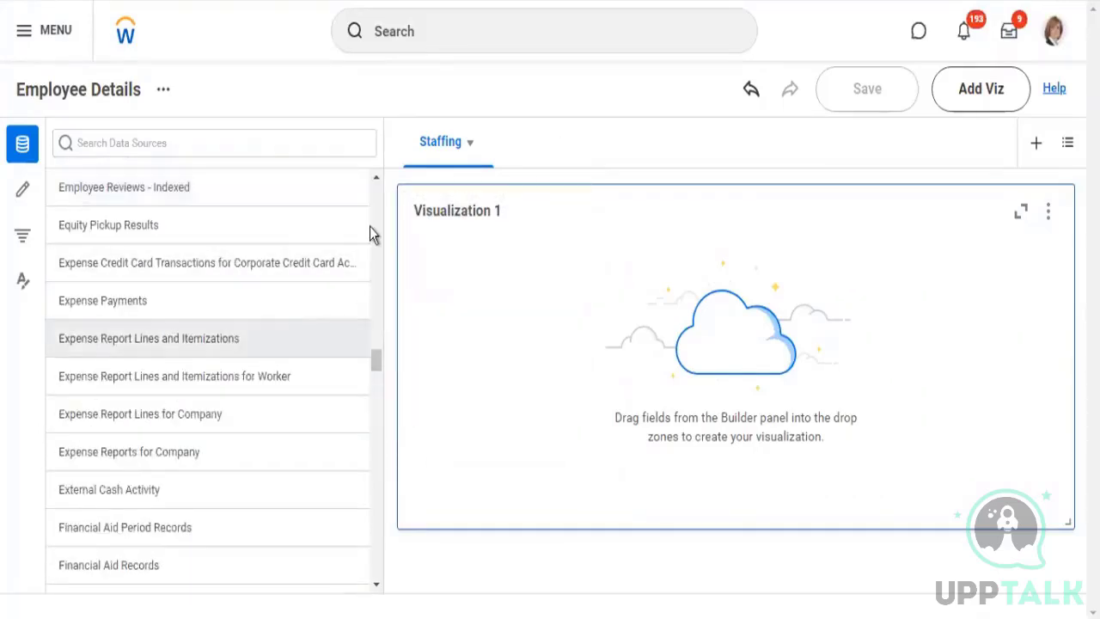
{"action": "left_click_drag", "start_coordinate": [376, 157], "coordinate": [819, 291]}
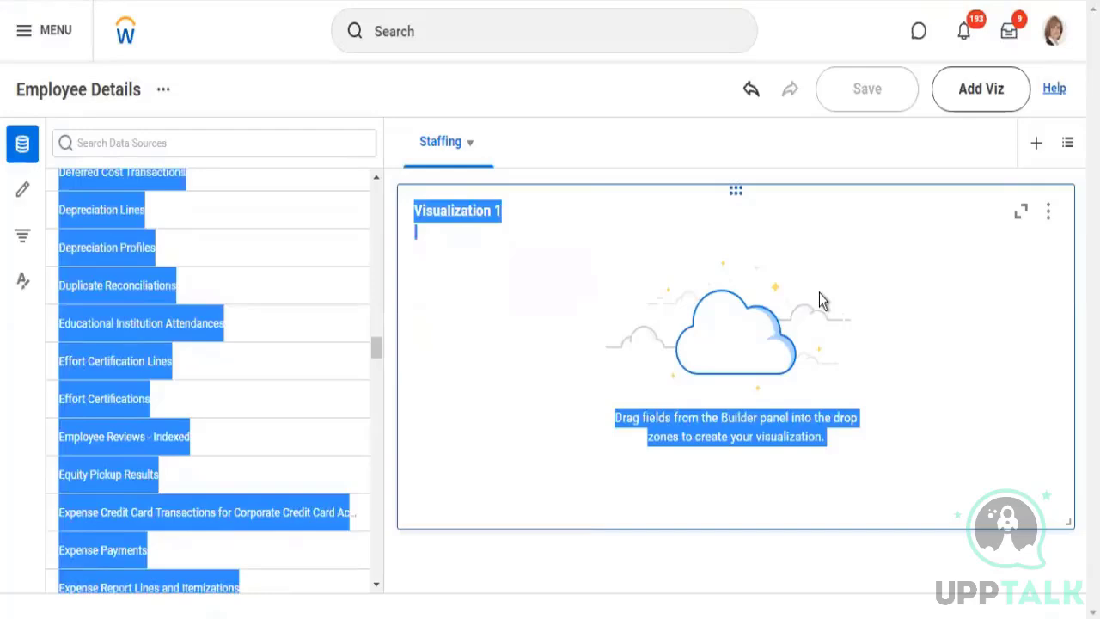
{"action": "left_click", "coordinate": [819, 292]}
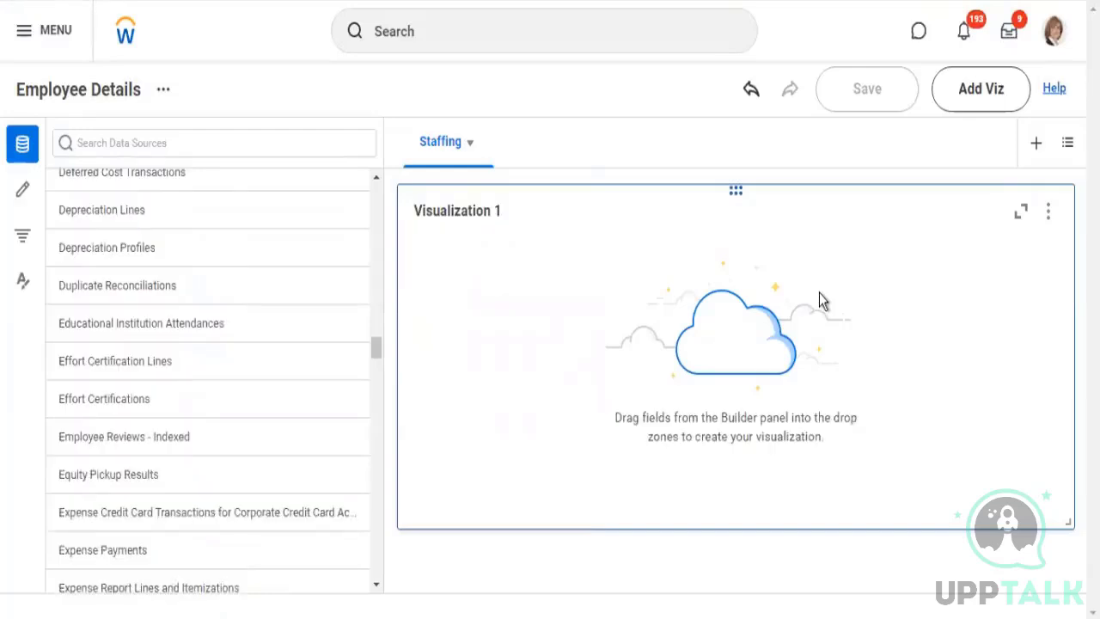
Examine the field categories available to Visualization 1, expanding Contact and inspecting its Distance (meters) field
{"action": "left_click", "coordinate": [22, 197]}
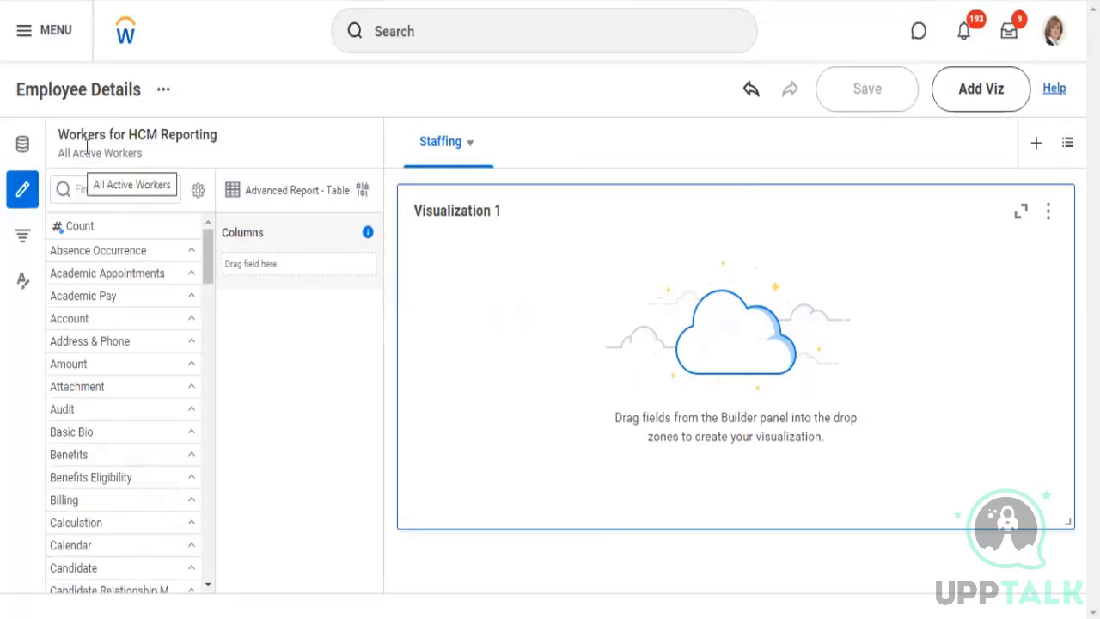
{"action": "scroll", "coordinate": [109, 318], "scroll_direction": "down", "scroll_amount": 2}
{"action": "left_click_drag", "start_coordinate": [109, 315], "coordinate": [202, 294]}
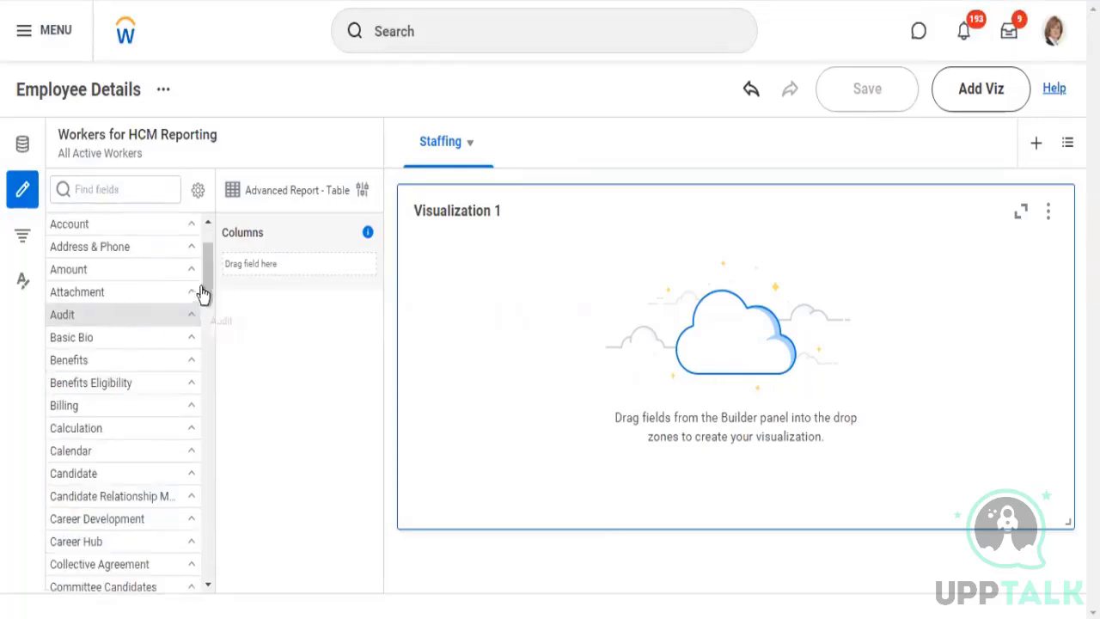
{"action": "scroll", "coordinate": [137, 348], "scroll_direction": "down", "scroll_amount": 7}
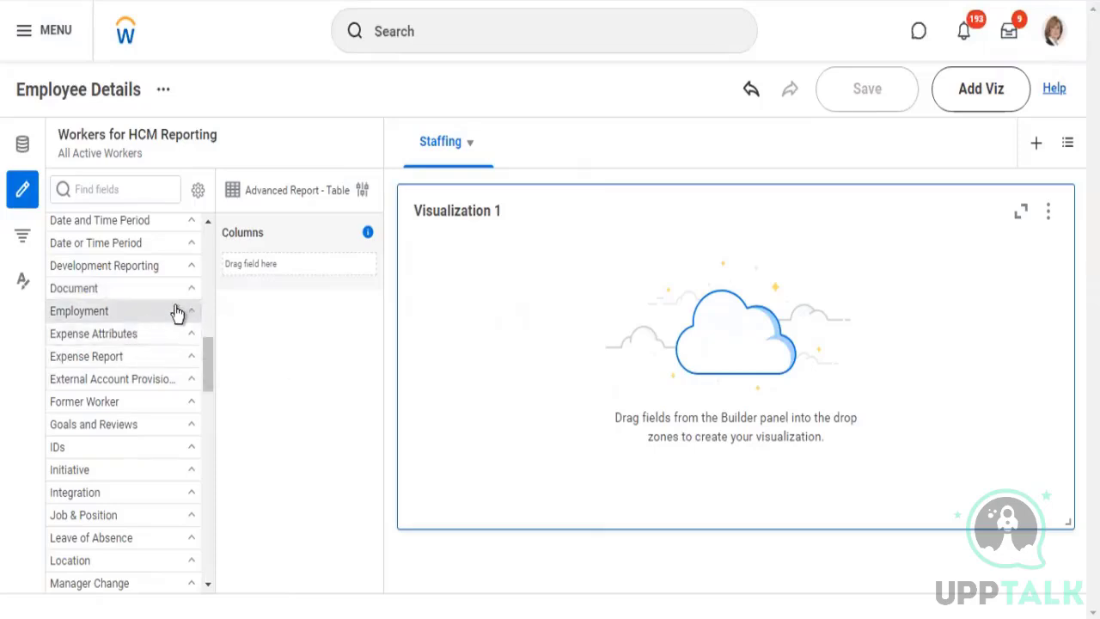
{"action": "scroll", "coordinate": [179, 322], "scroll_direction": "up", "scroll_amount": 3}
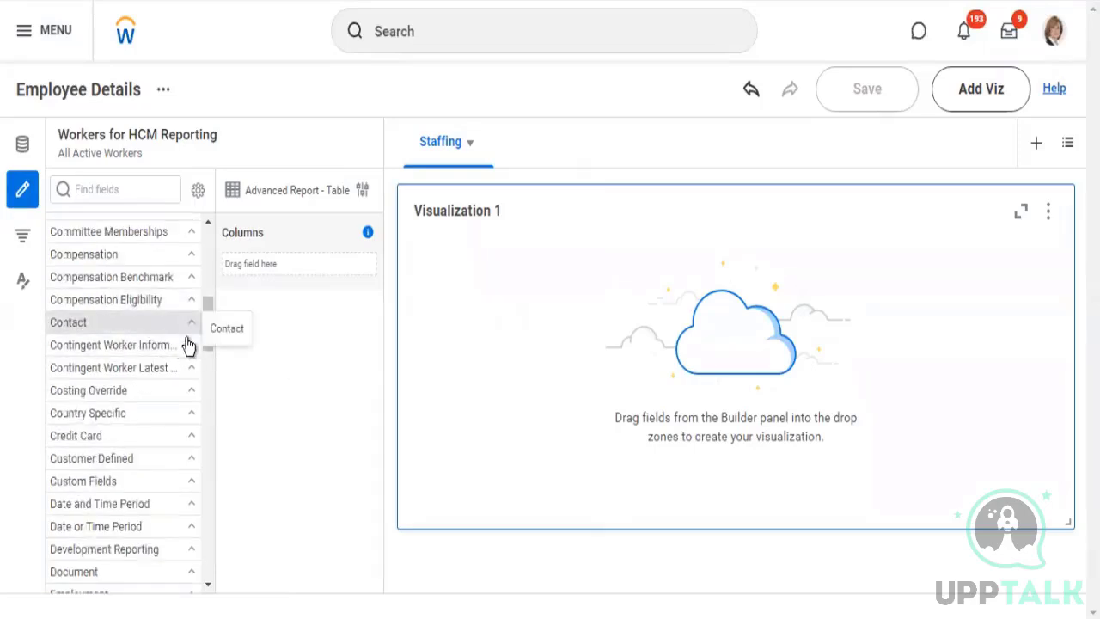
{"action": "left_click", "coordinate": [107, 339]}
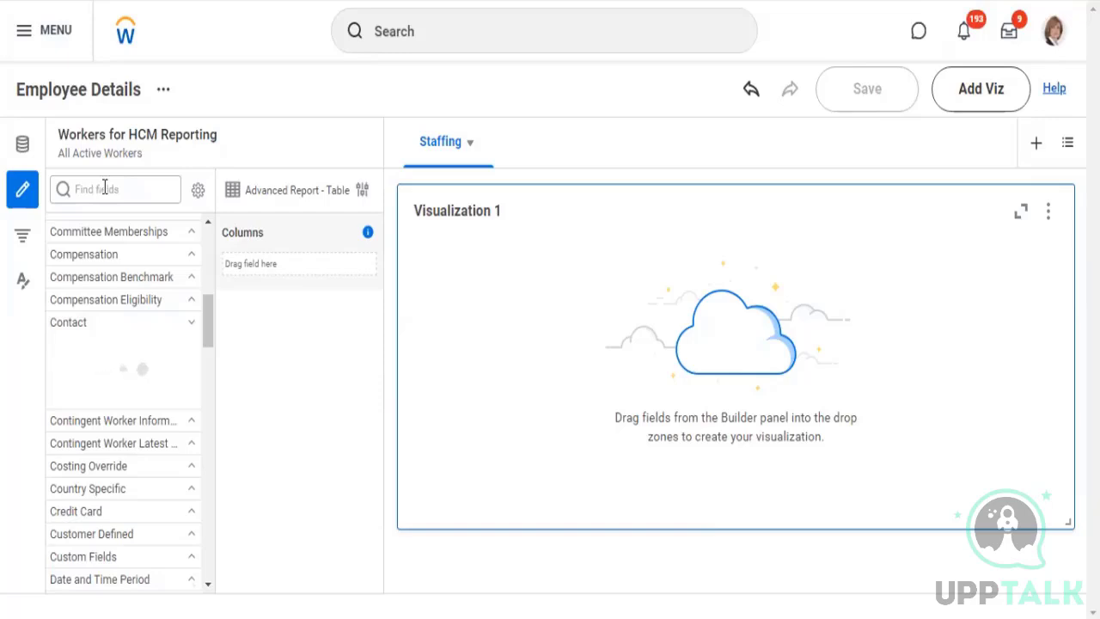
{"action": "left_click", "coordinate": [101, 348]}
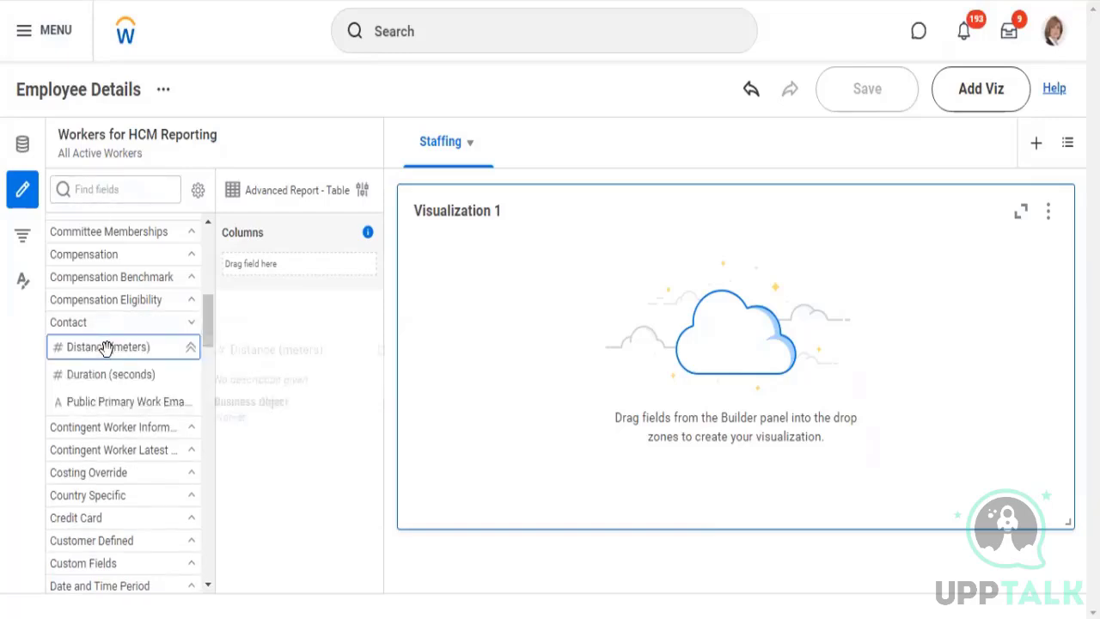
{"action": "left_click", "coordinate": [104, 182]}
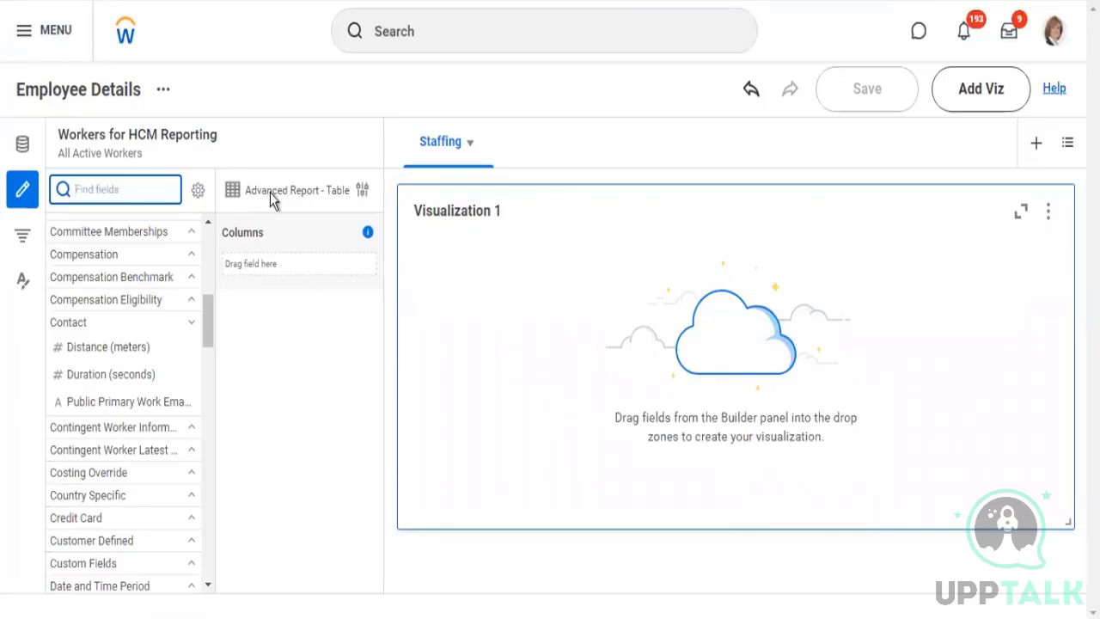
{"action": "left_click", "coordinate": [310, 194]}
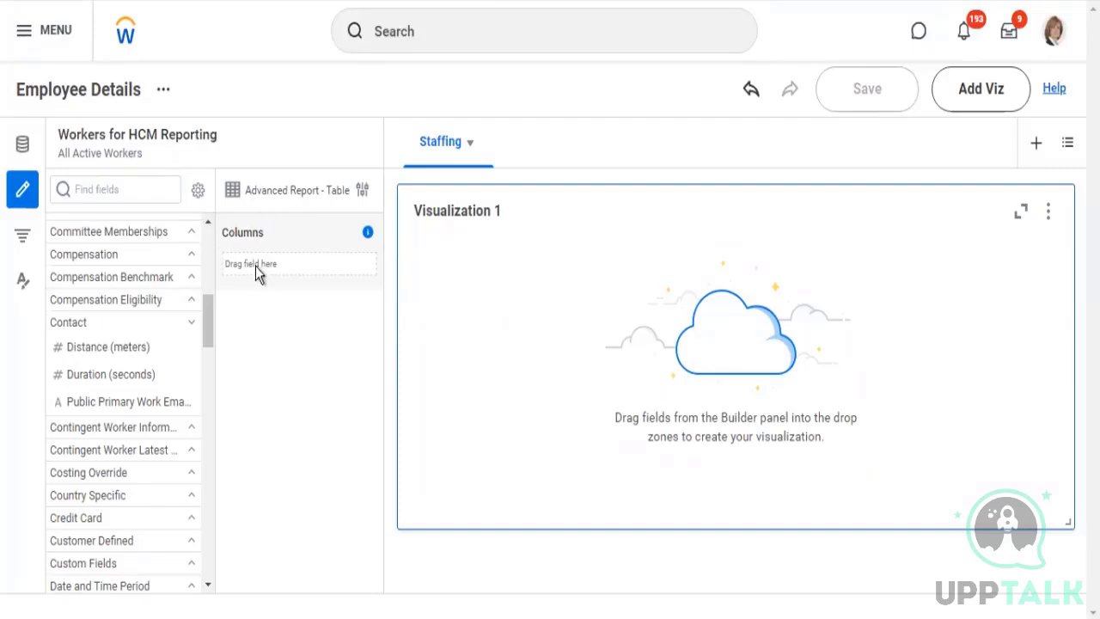
Examine the Visualization, Matrix Report and Advanced Report types available for Visualization 1, along with its additional actions
{"action": "left_click_drag", "start_coordinate": [208, 297], "coordinate": [210, 238]}
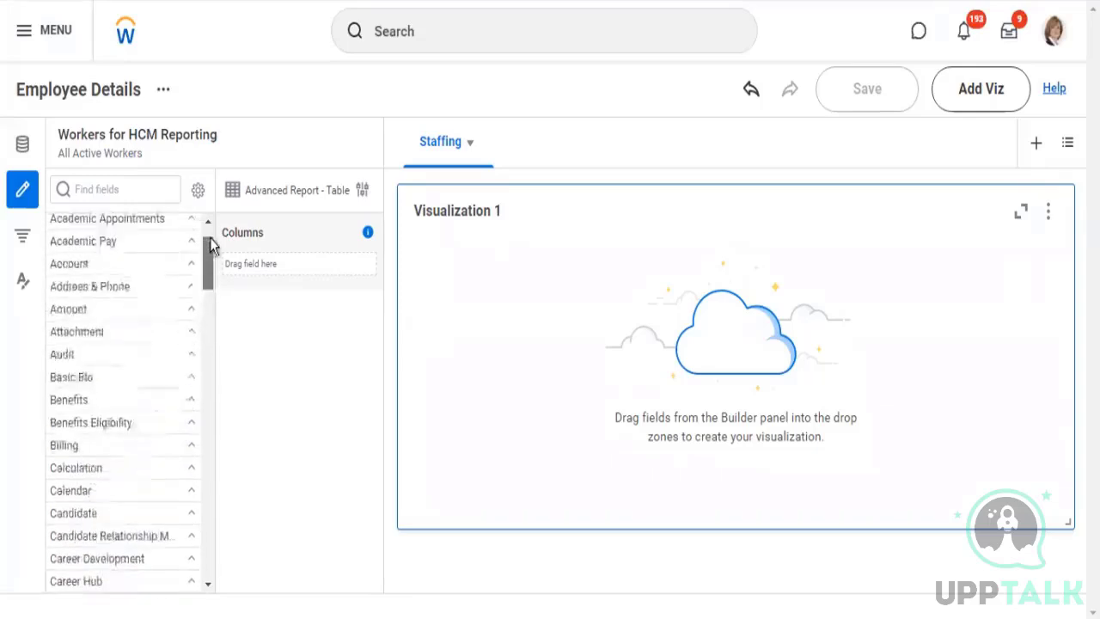
{"action": "left_click", "coordinate": [365, 193]}
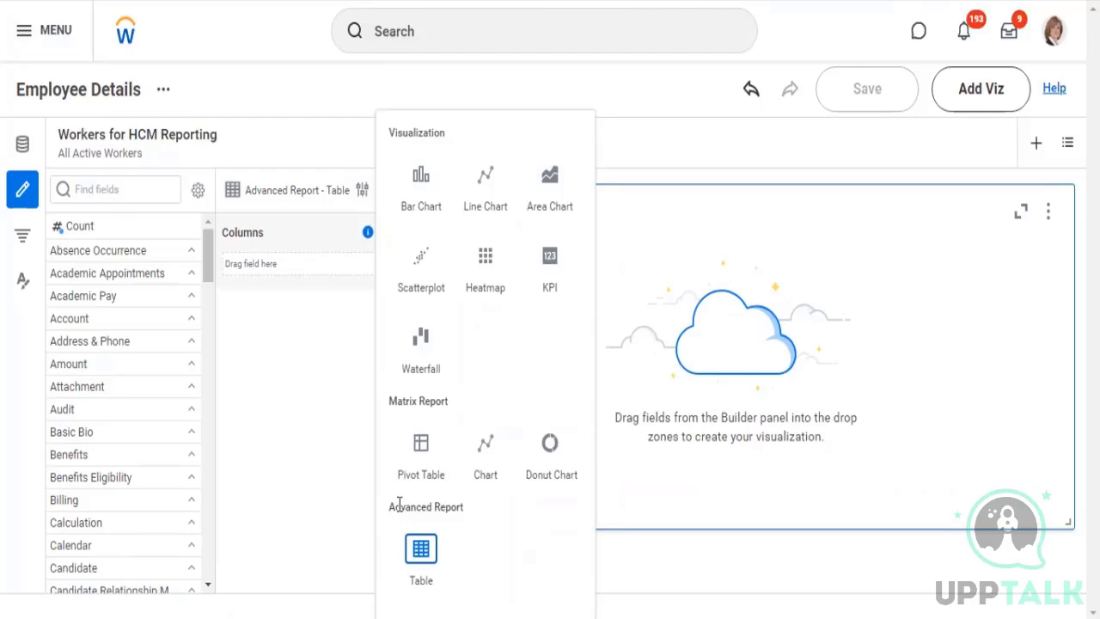
{"action": "left_click_drag", "start_coordinate": [394, 507], "coordinate": [461, 510]}
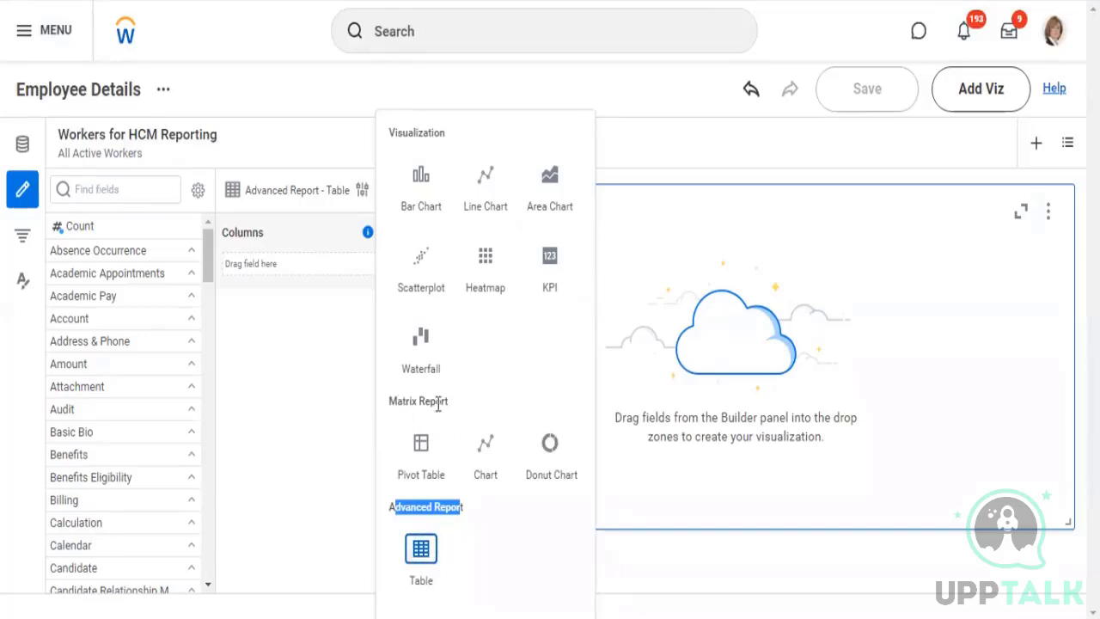
{"action": "left_click_drag", "start_coordinate": [398, 403], "coordinate": [450, 408]}
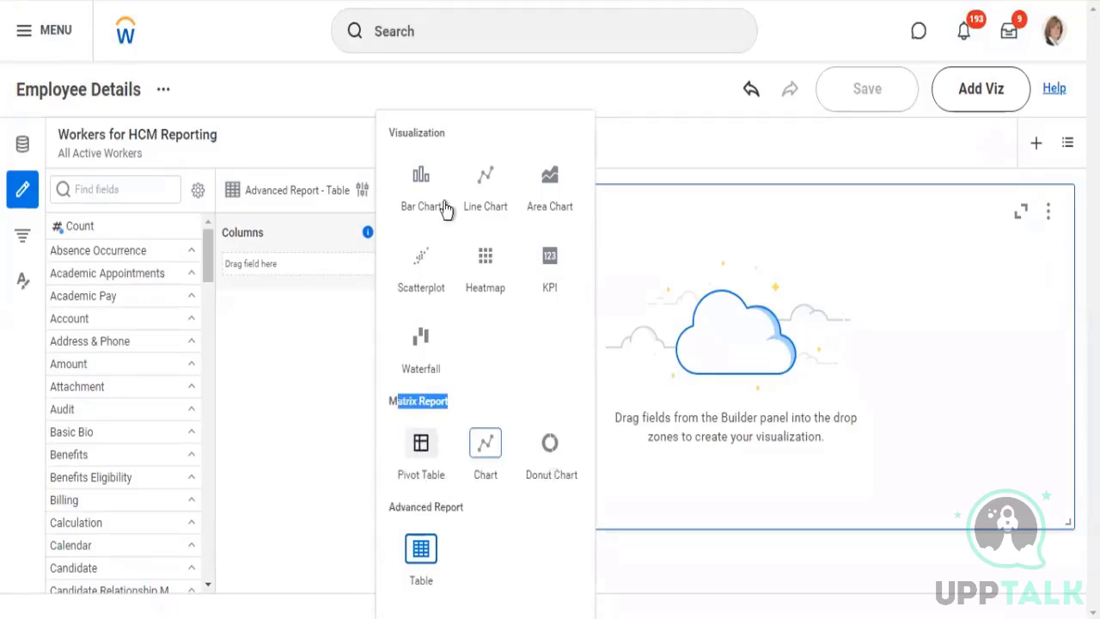
{"action": "left_click_drag", "start_coordinate": [397, 132], "coordinate": [441, 137]}
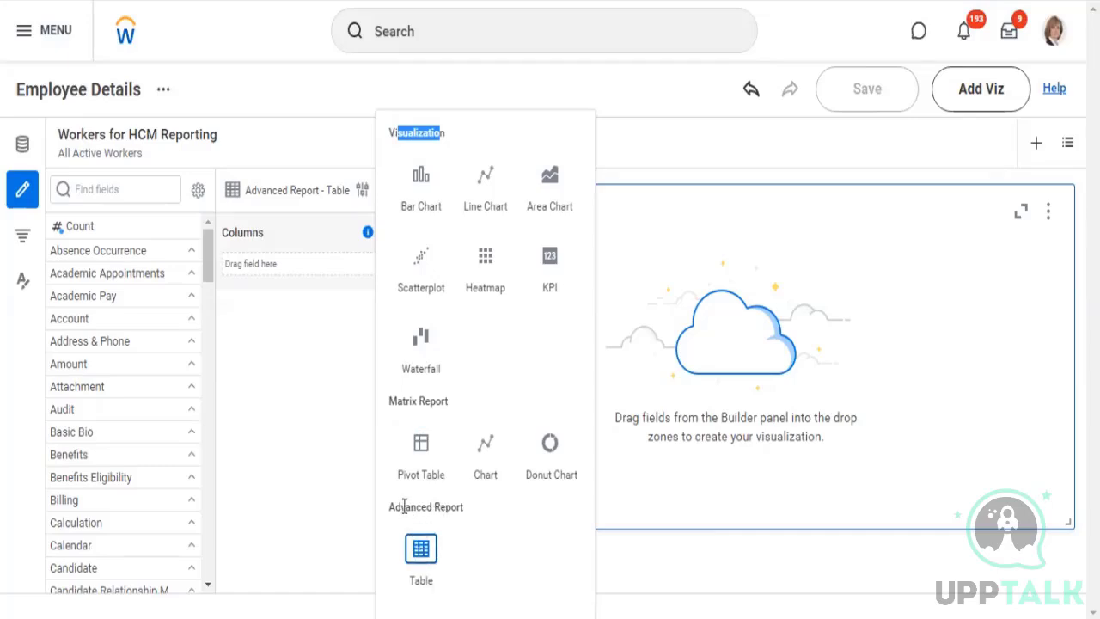
{"action": "left_click_drag", "start_coordinate": [400, 507], "coordinate": [441, 509]}
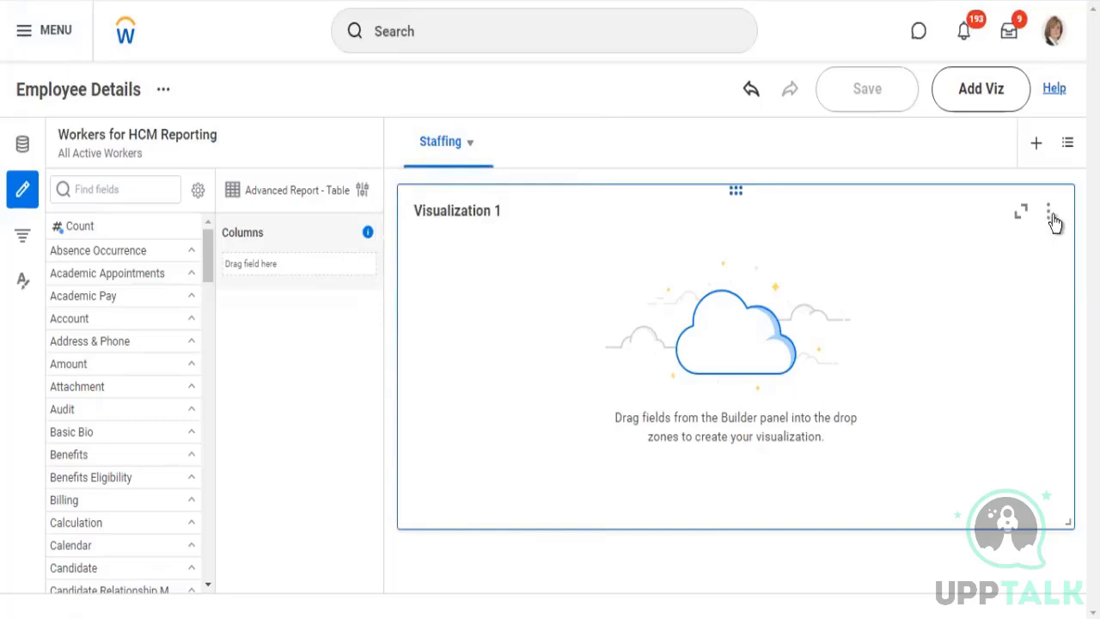
{"action": "left_click", "coordinate": [1051, 215]}
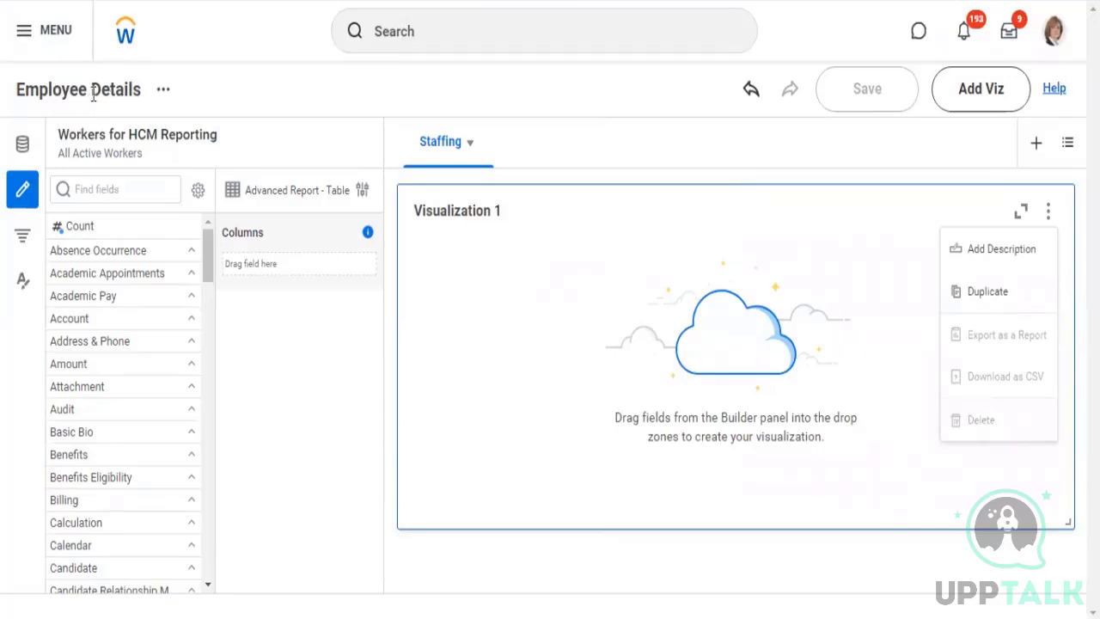
{"action": "left_click", "coordinate": [471, 241]}
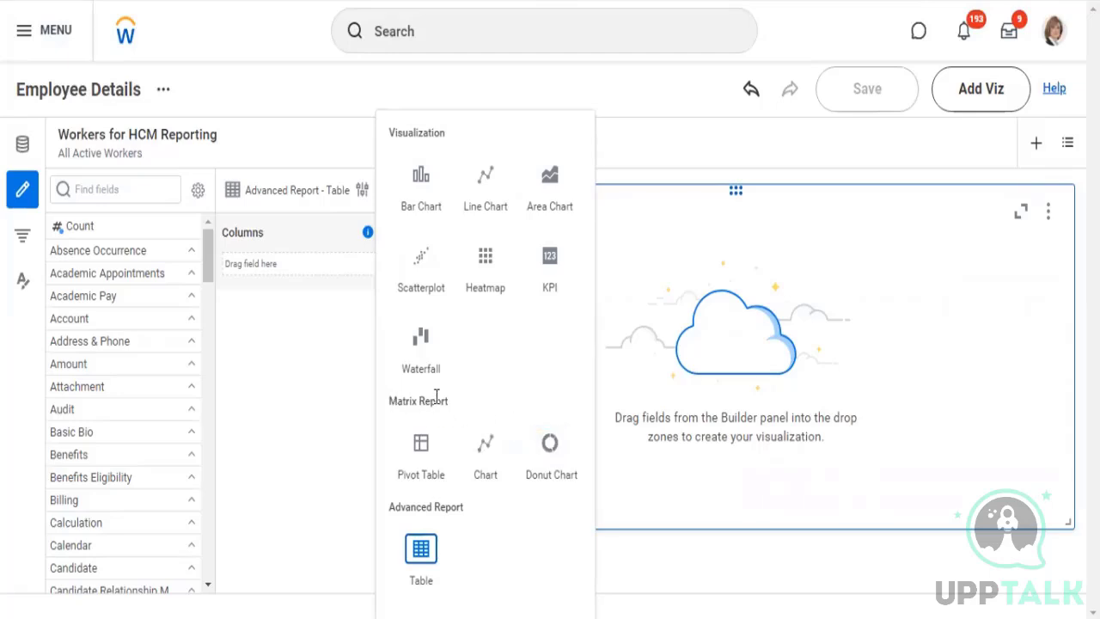
{"action": "left_click_drag", "start_coordinate": [390, 401], "coordinate": [438, 398]}
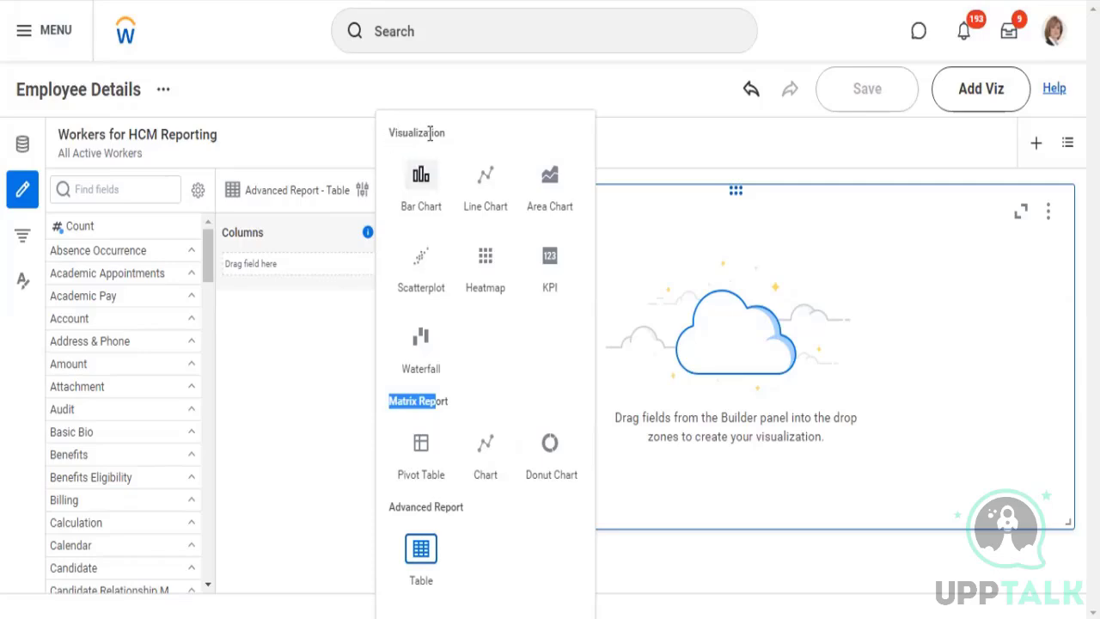
{"action": "left_click_drag", "start_coordinate": [395, 133], "coordinate": [431, 133]}
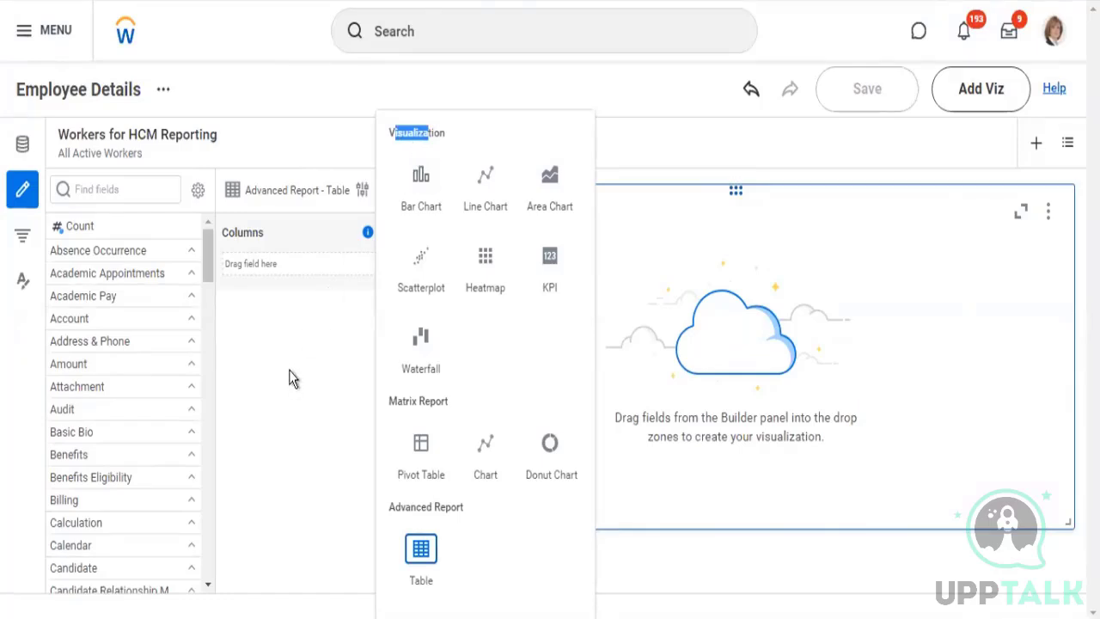
{"action": "left_click", "coordinate": [289, 320]}
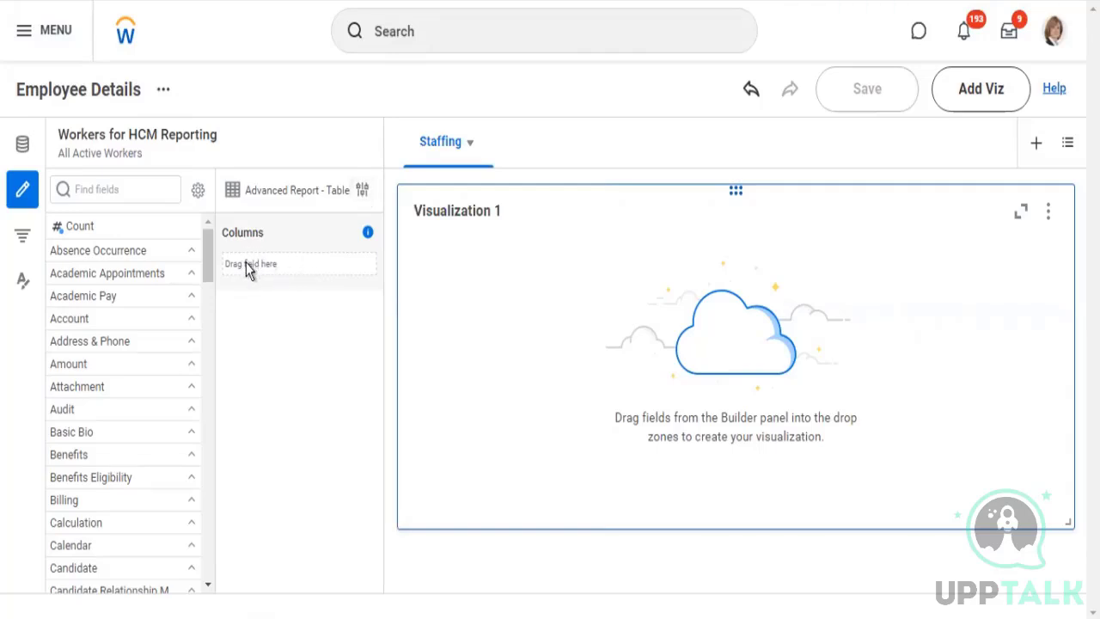
Switch Visualization 1 to a Matrix Report Pivot Table and back to an Advanced Report Table
{"action": "left_click", "coordinate": [365, 192]}
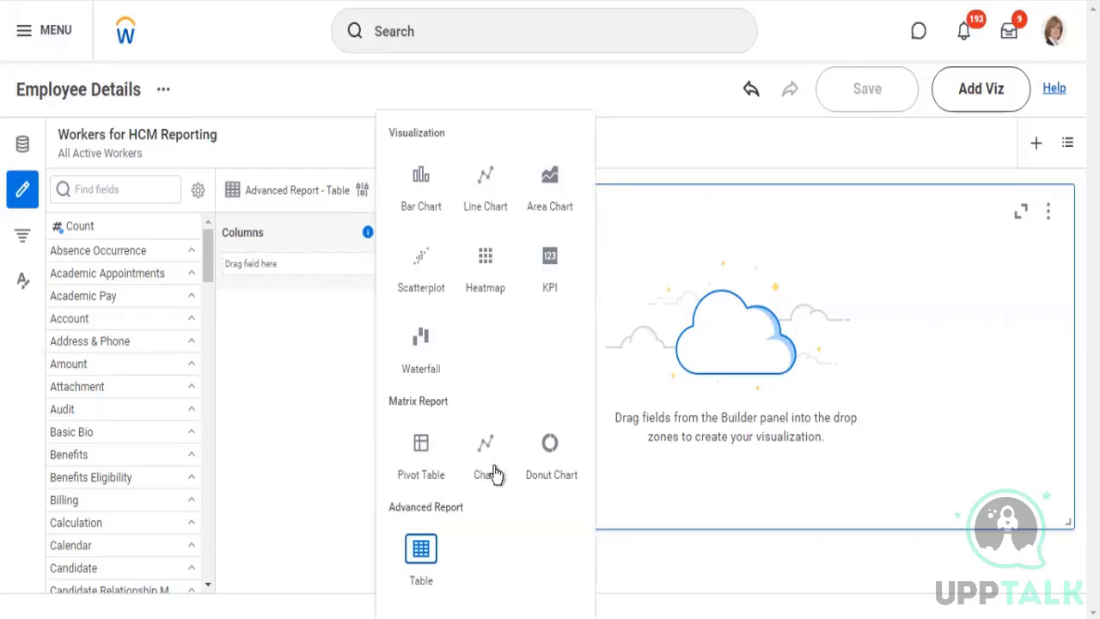
{"action": "left_click", "coordinate": [421, 444]}
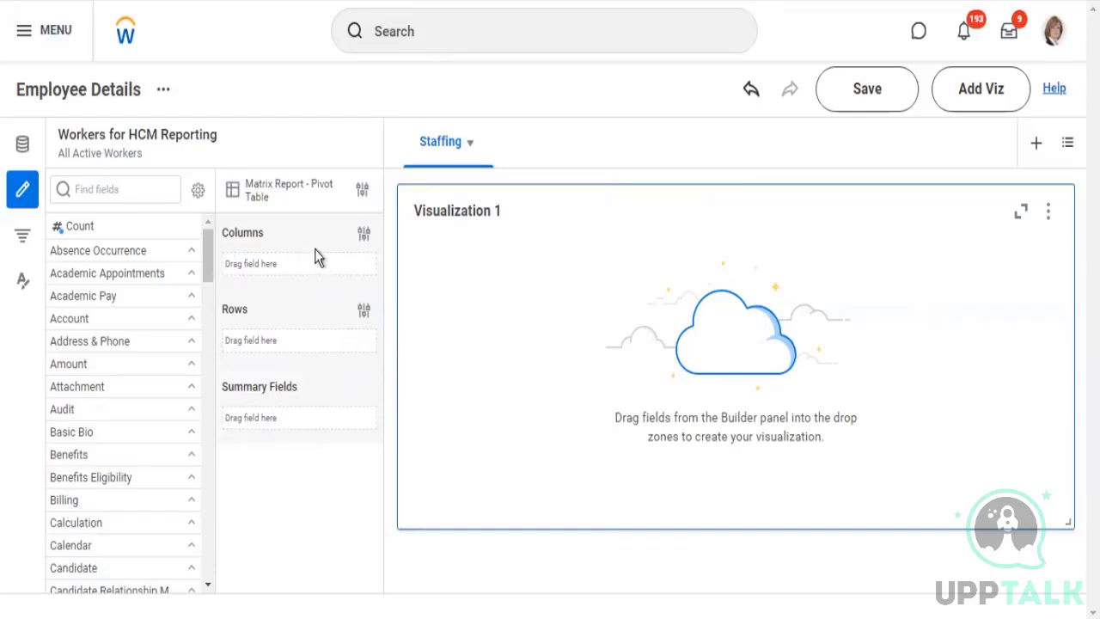
{"action": "left_click", "coordinate": [364, 195]}
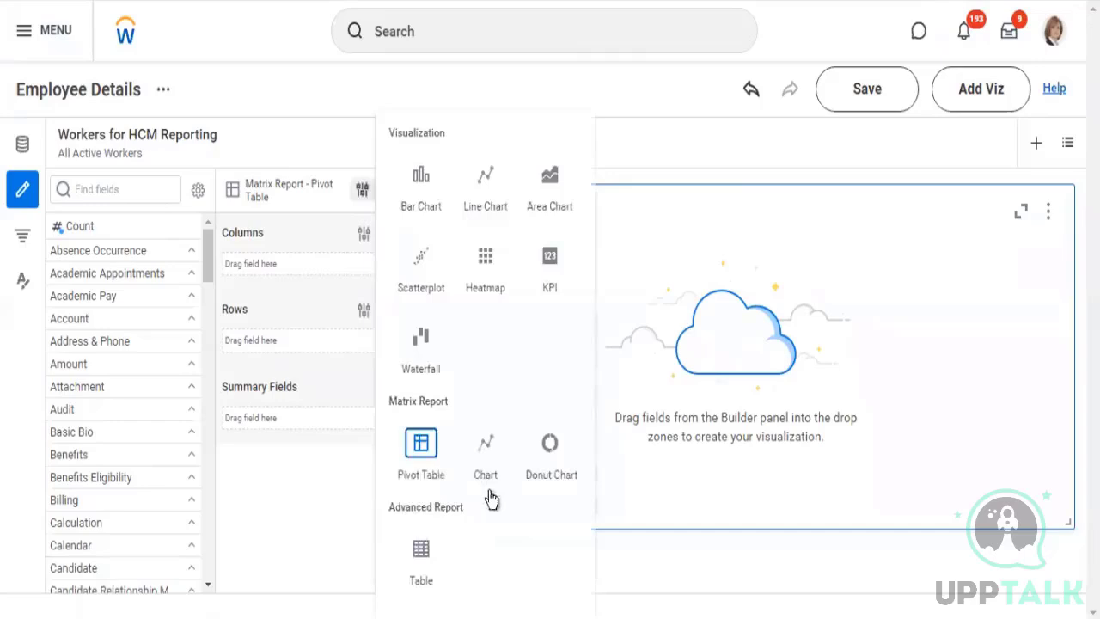
{"action": "left_click", "coordinate": [421, 554]}
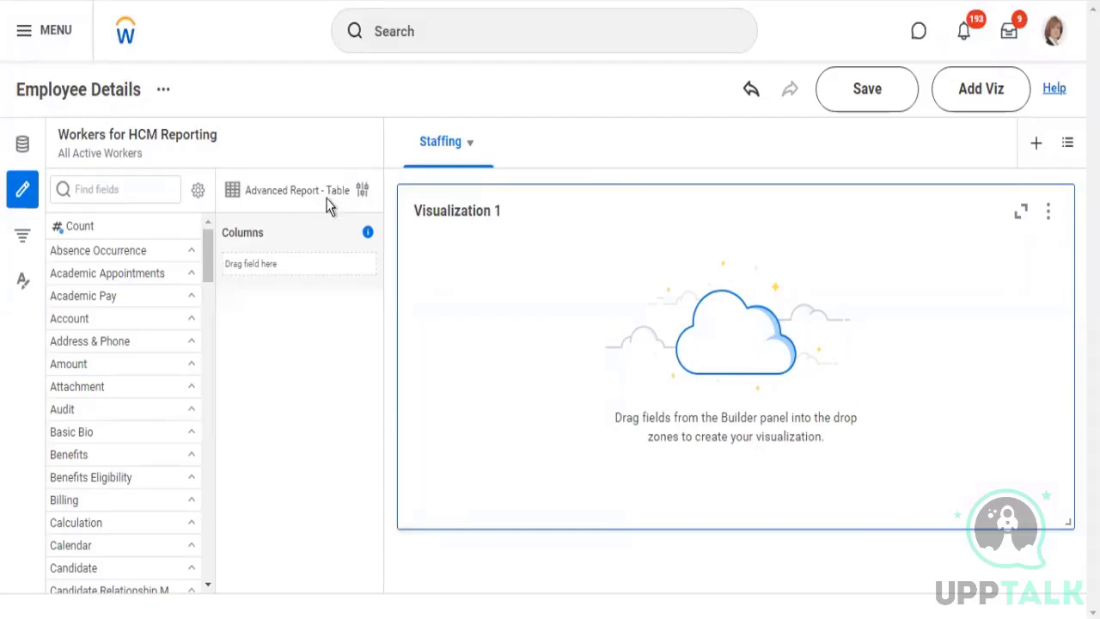
Find fields matching "worker" and add the Worker field as a column of Visualization 1
{"action": "left_click", "coordinate": [136, 190]}
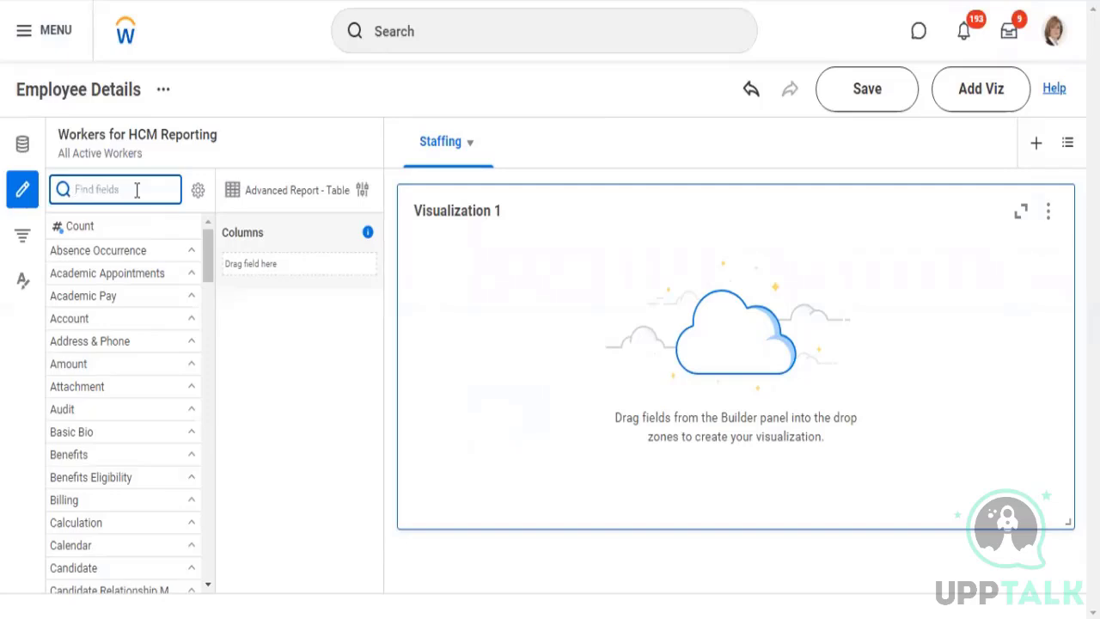
{"action": "type", "text": "worker"}
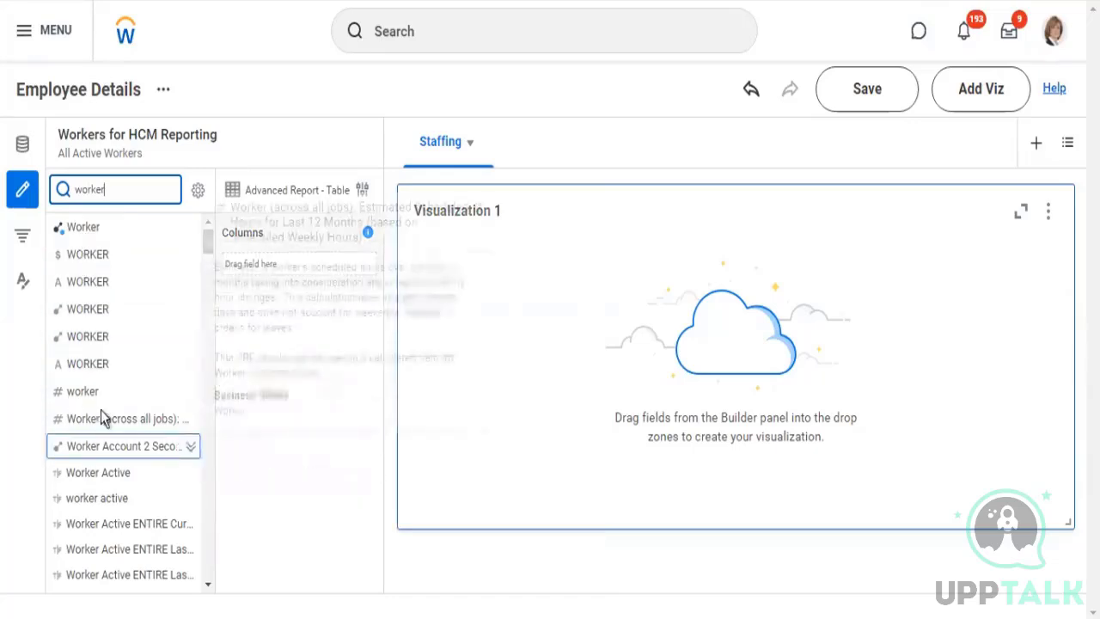
{"action": "scroll", "coordinate": [132, 511], "scroll_direction": "down", "scroll_amount": 5}
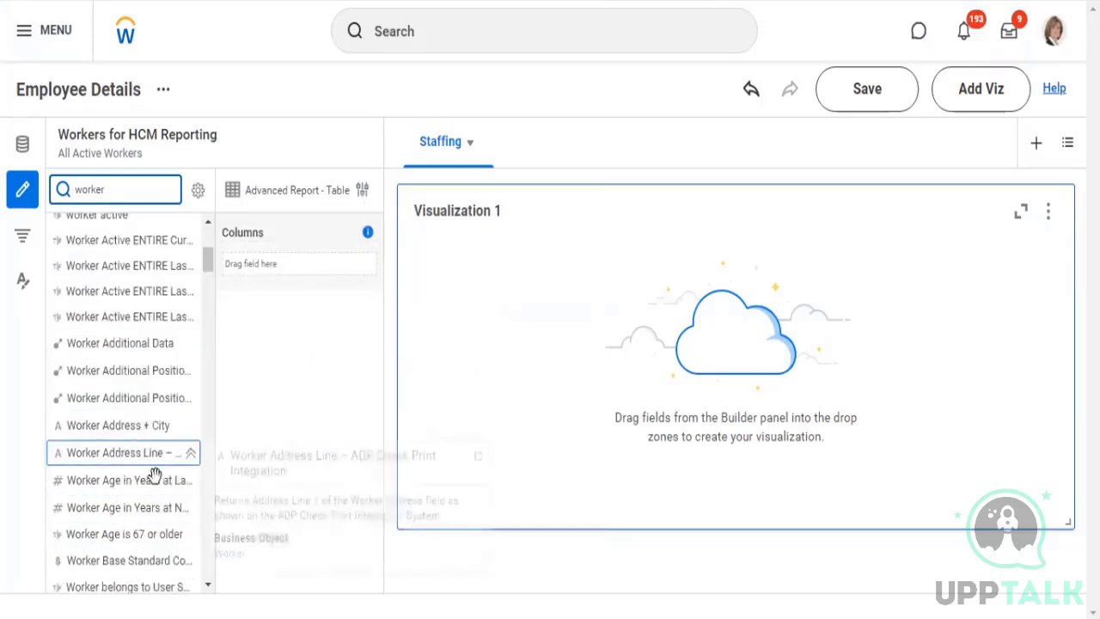
{"action": "scroll", "coordinate": [150, 347], "scroll_direction": "up", "scroll_amount": 5}
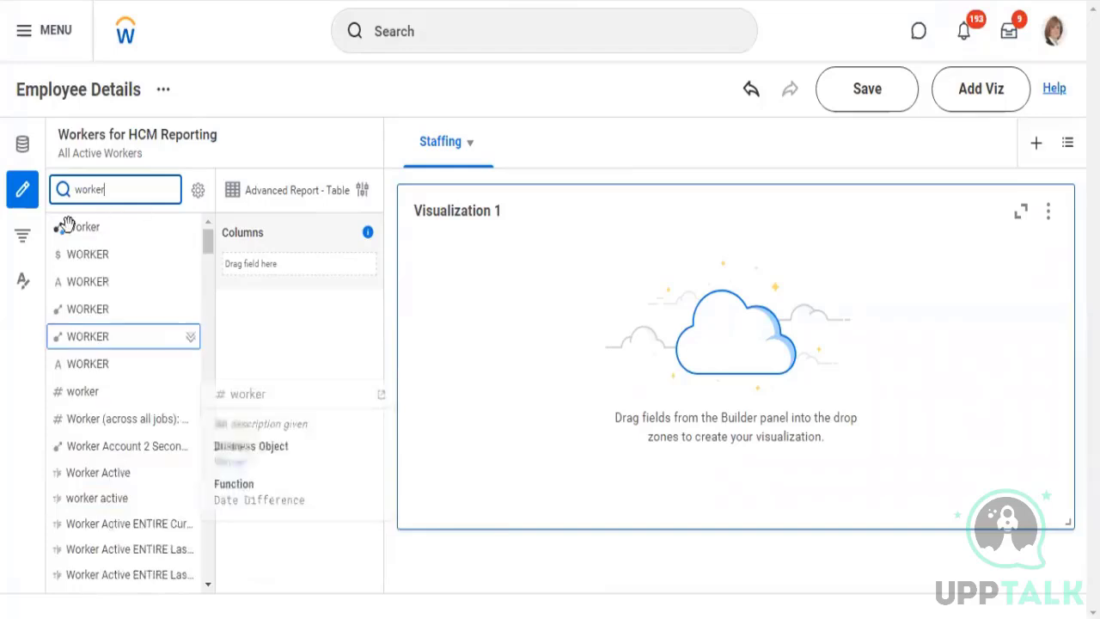
{"action": "mouse_move", "coordinate": [80, 229]}
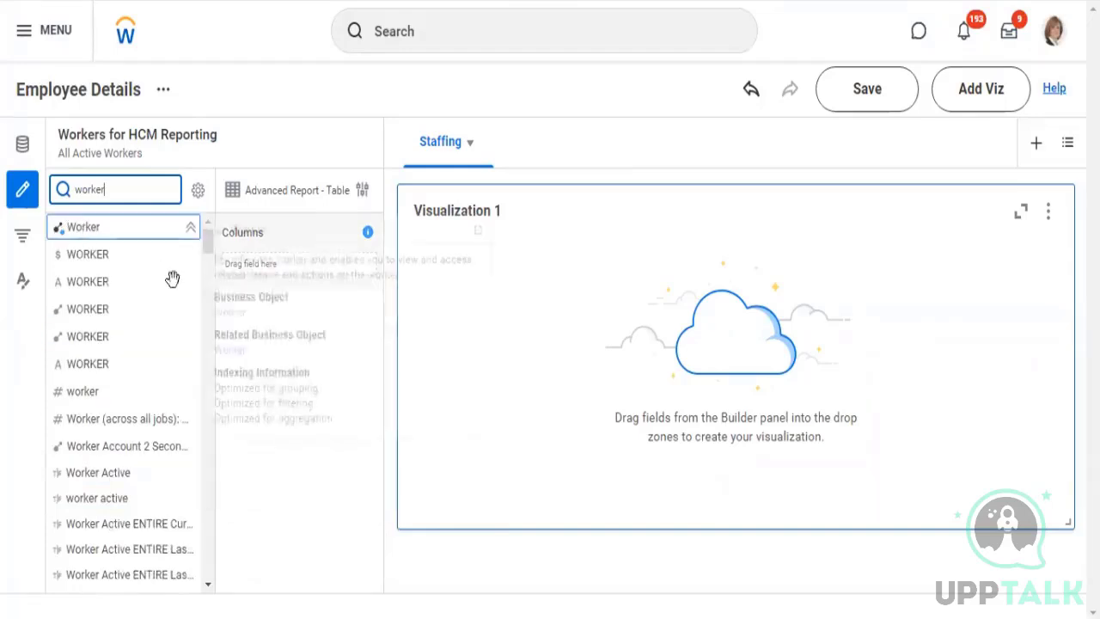
{"action": "left_click_drag", "start_coordinate": [86, 227], "coordinate": [292, 368]}
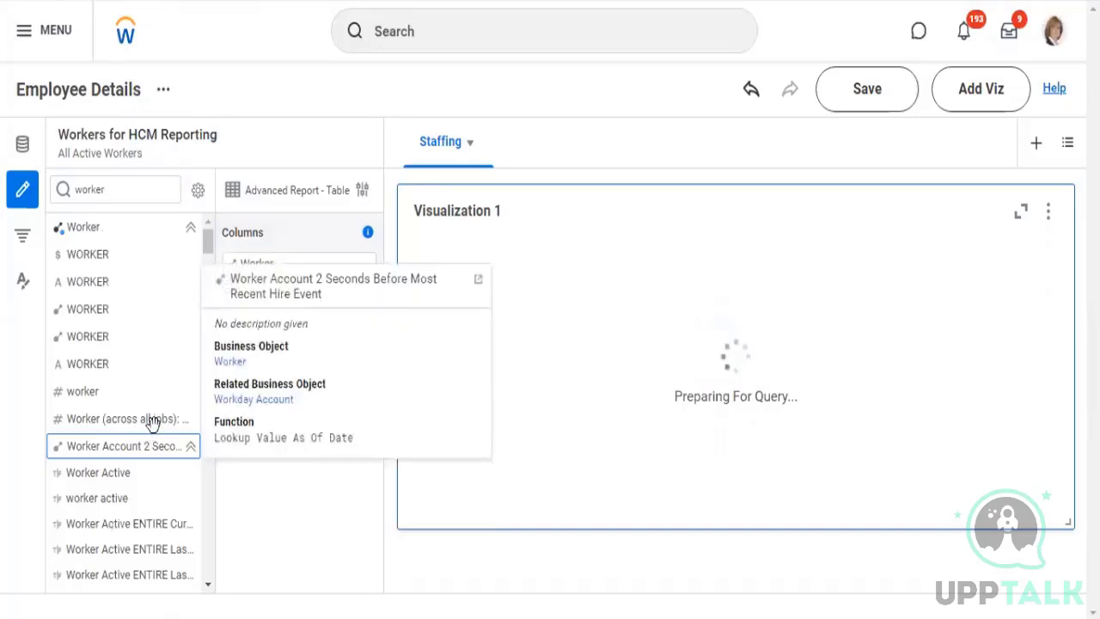
{"action": "mouse_move", "coordinate": [112, 294]}
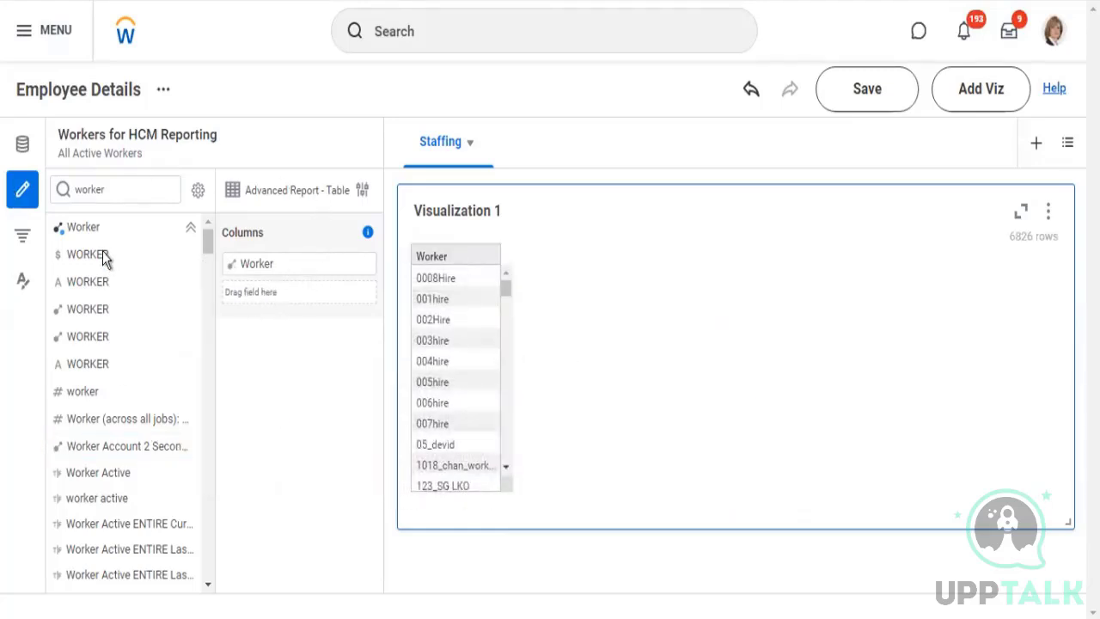
{"action": "left_click_drag", "start_coordinate": [102, 251], "coordinate": [270, 283]}
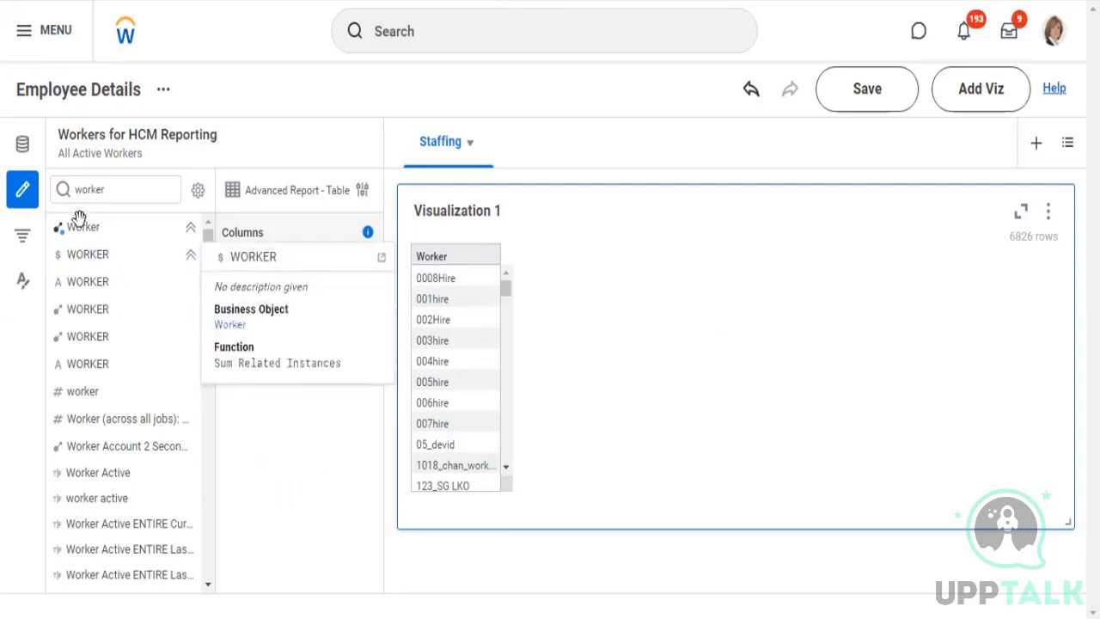
{"action": "left_click_drag", "start_coordinate": [95, 256], "coordinate": [275, 291]}
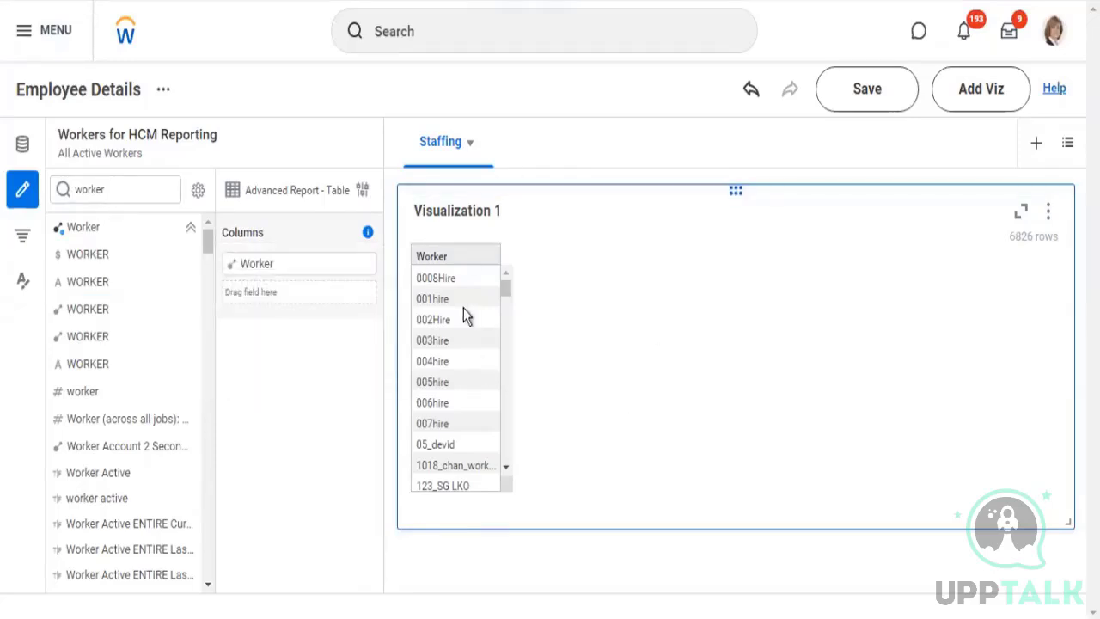
Find fields matching "date of birth" and add Date of Birth as a column below Worker
{"action": "left_click", "coordinate": [120, 189]}
{"action": "key", "text": "ctrl+a"}
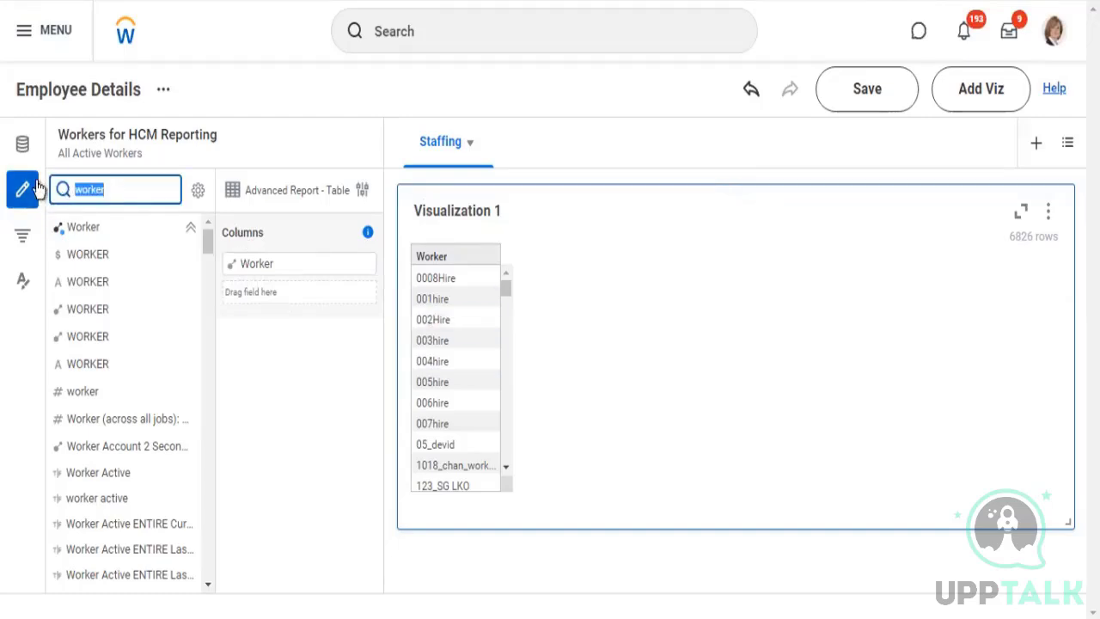
{"action": "type", "text": "date"}
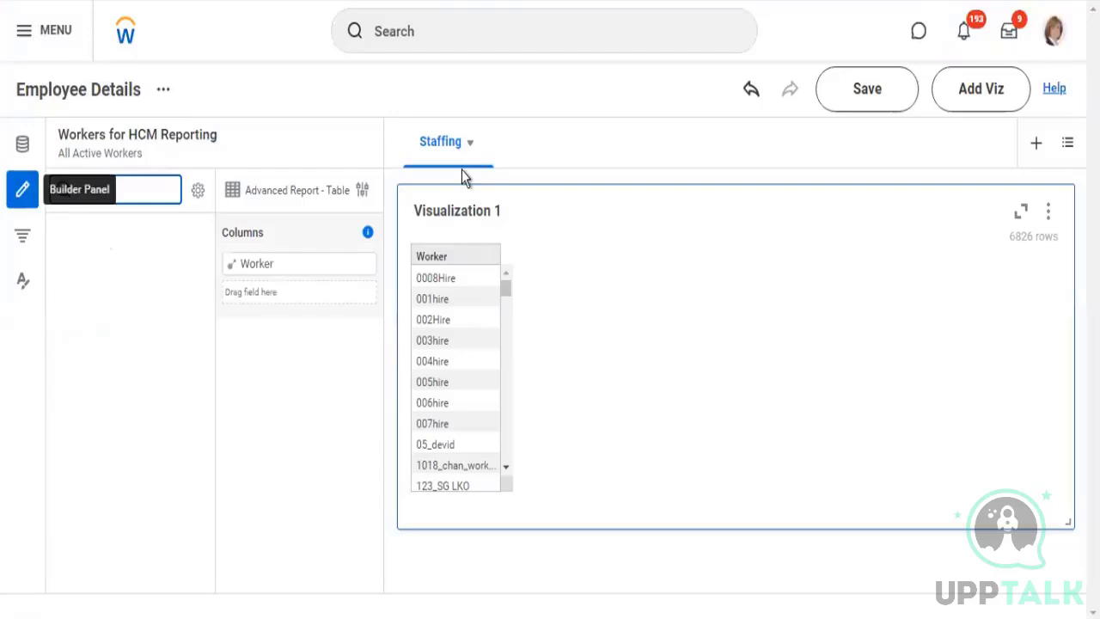
{"action": "type", "text": " of birth"}
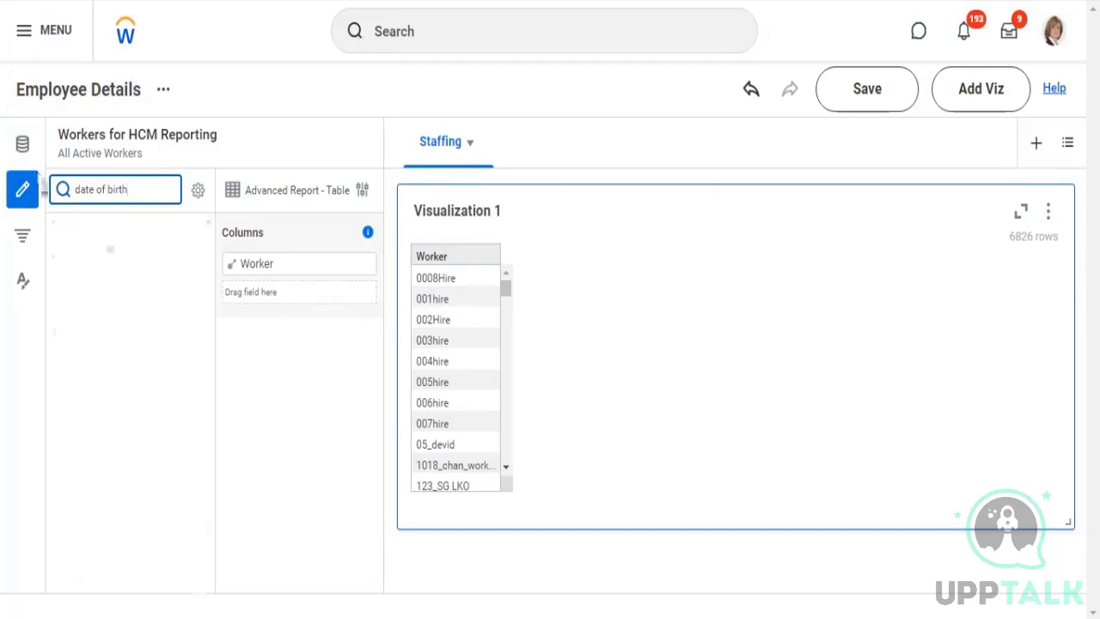
{"action": "mouse_move", "coordinate": [108, 225]}
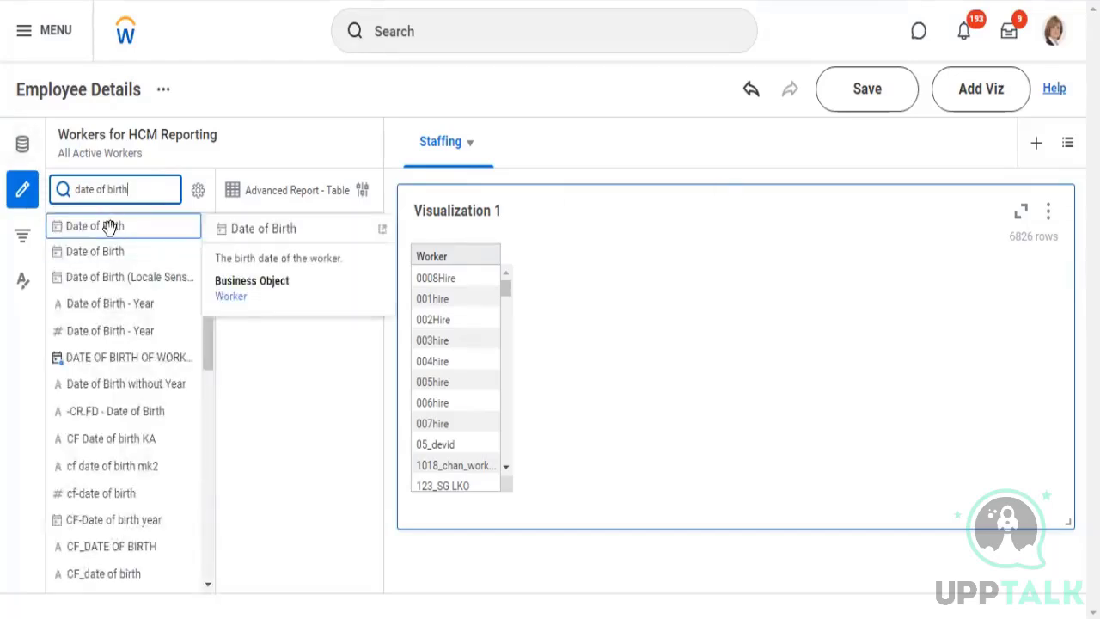
{"action": "left_click_drag", "start_coordinate": [121, 246], "coordinate": [280, 307]}
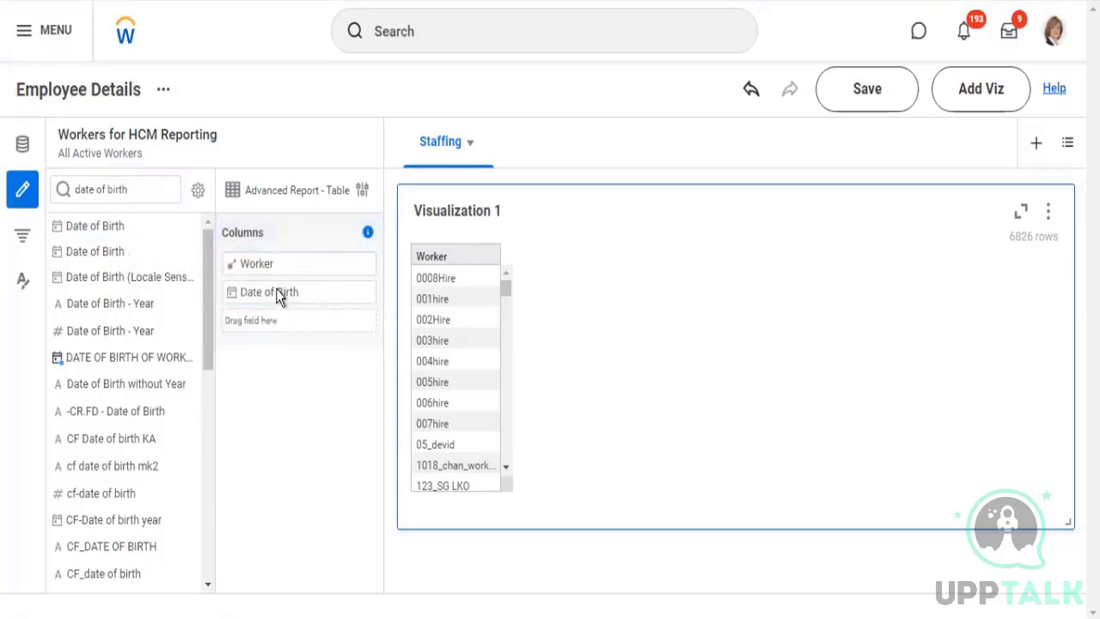
{"action": "left_click_drag", "start_coordinate": [276, 297], "coordinate": [287, 308]}
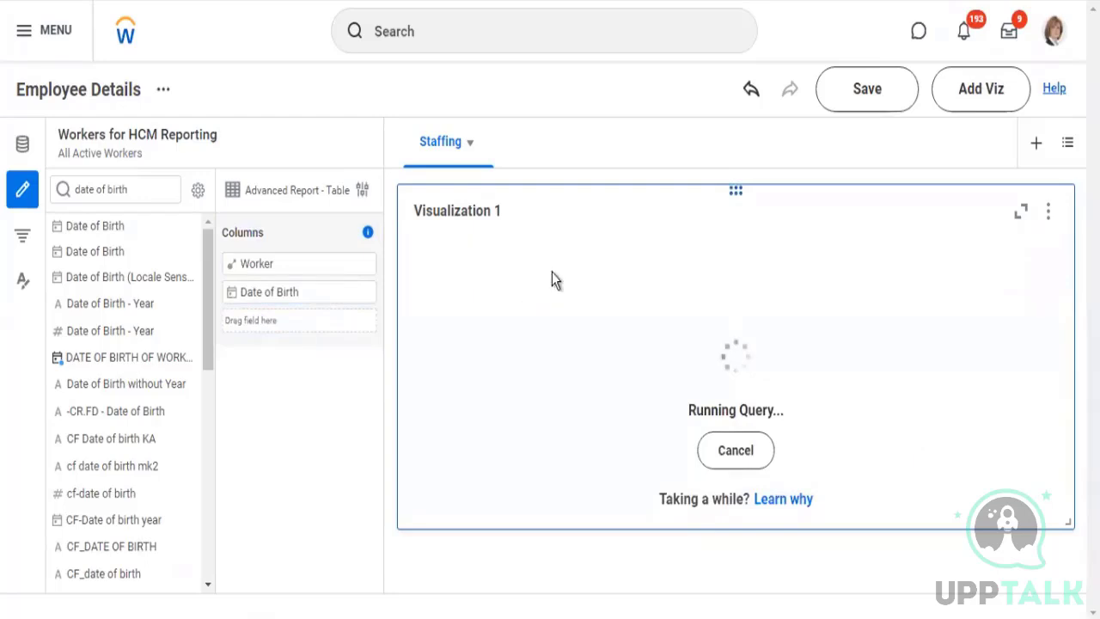
Rename Visualization 1 as Employee Details
{"action": "left_click", "coordinate": [496, 214]}
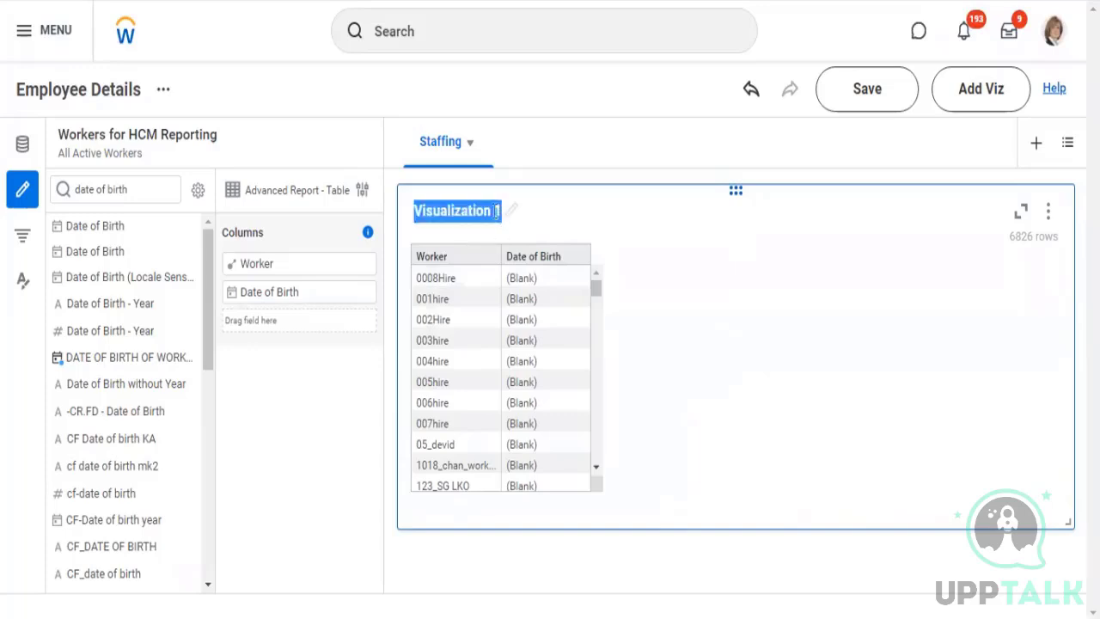
{"action": "type", "text": "Em"}
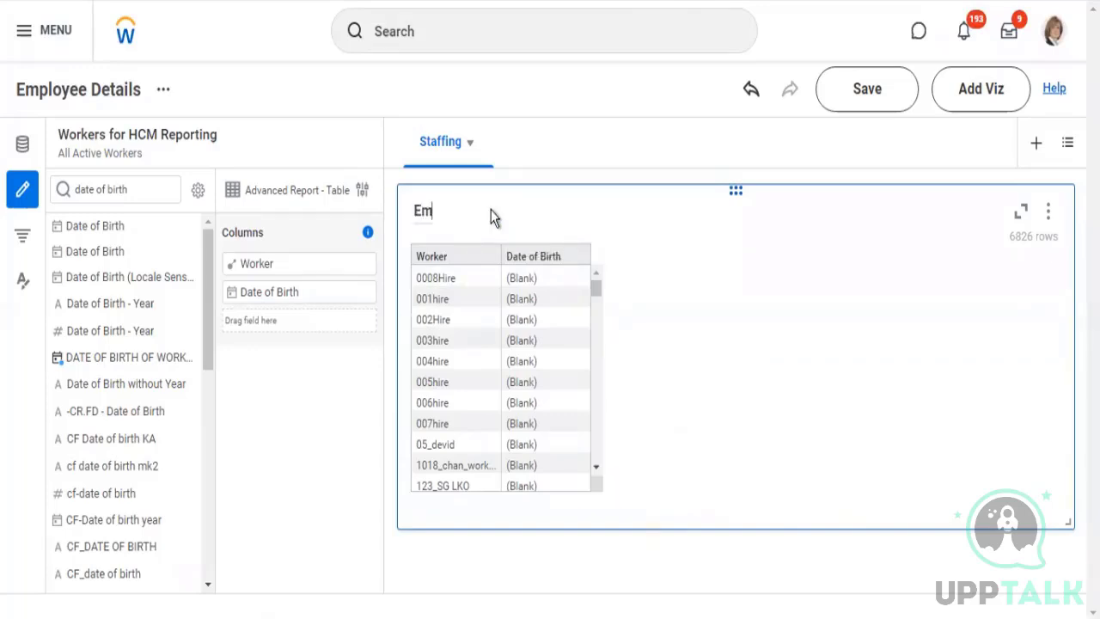
{"action": "type", "text": "ployee Details"}
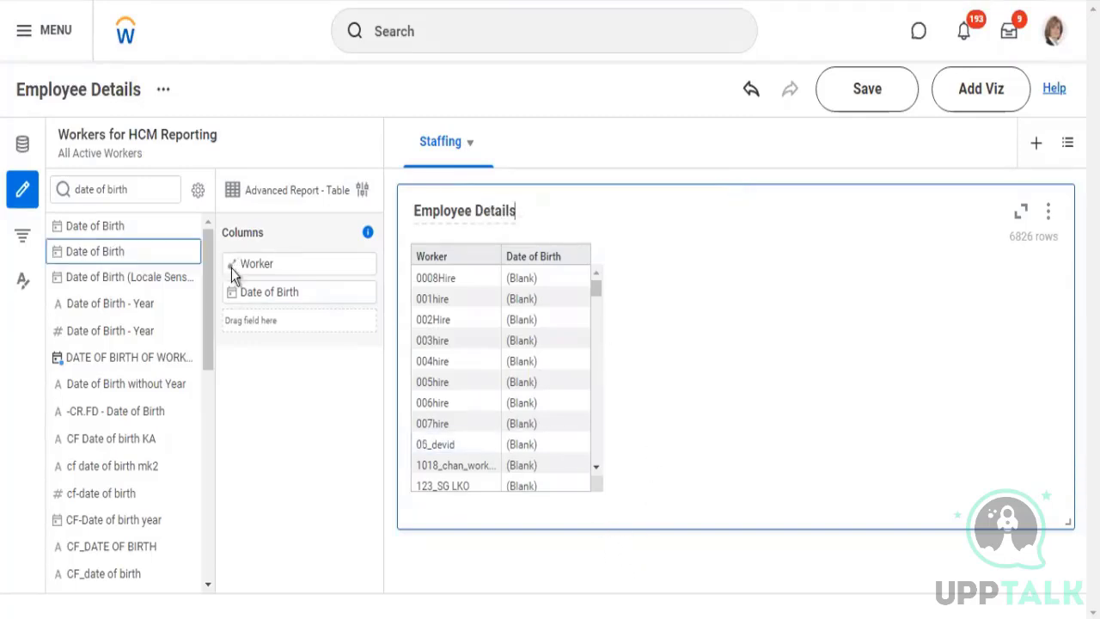
{"action": "left_click", "coordinate": [368, 233]}
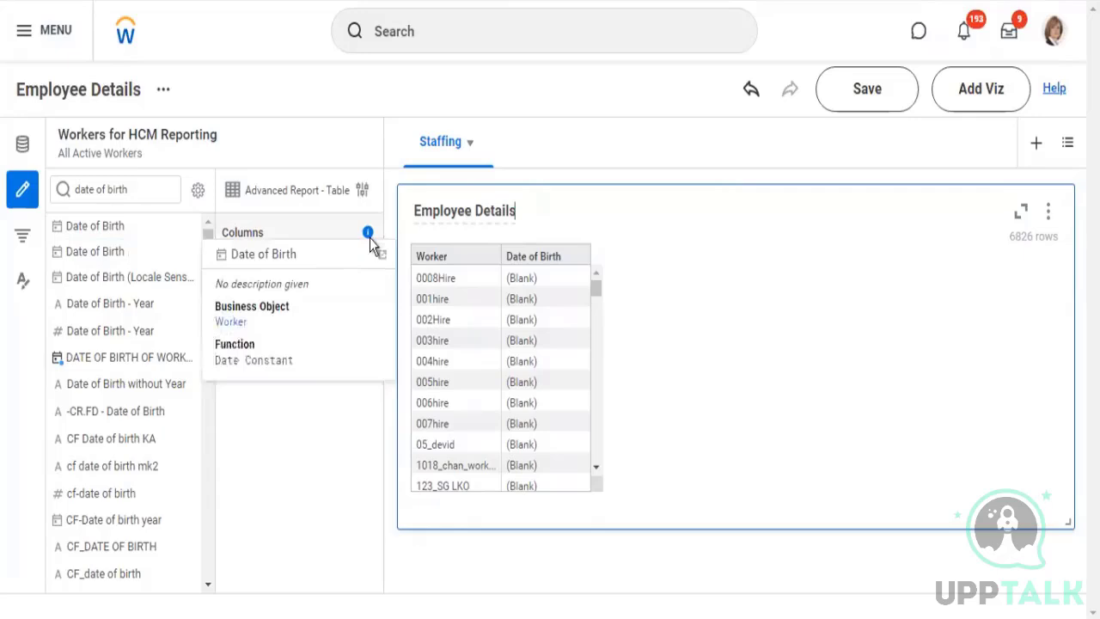
{"action": "left_click", "coordinate": [591, 191]}
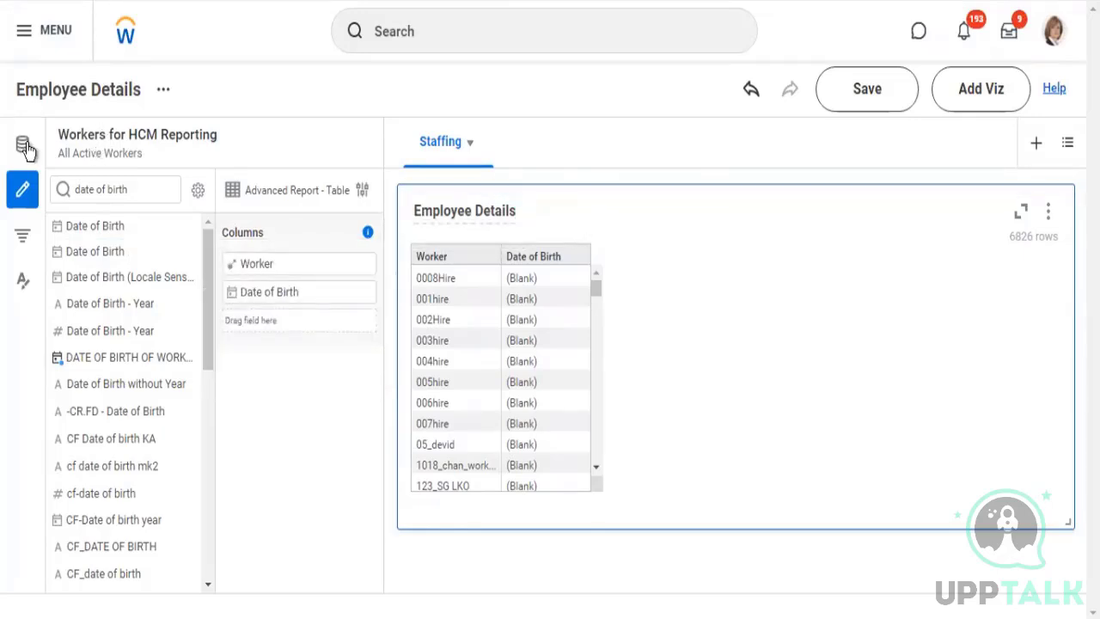
Review the Workers for HCM Reporting data source details, including its Data Source Filter setting
{"action": "left_click", "coordinate": [133, 140]}
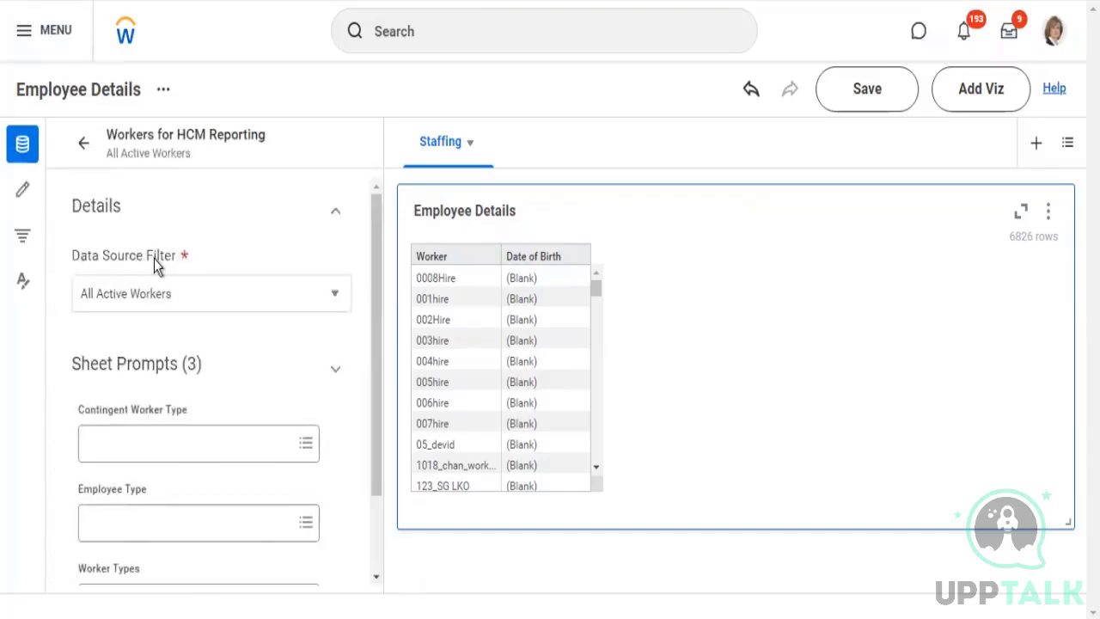
{"action": "left_click_drag", "start_coordinate": [72, 256], "coordinate": [154, 256]}
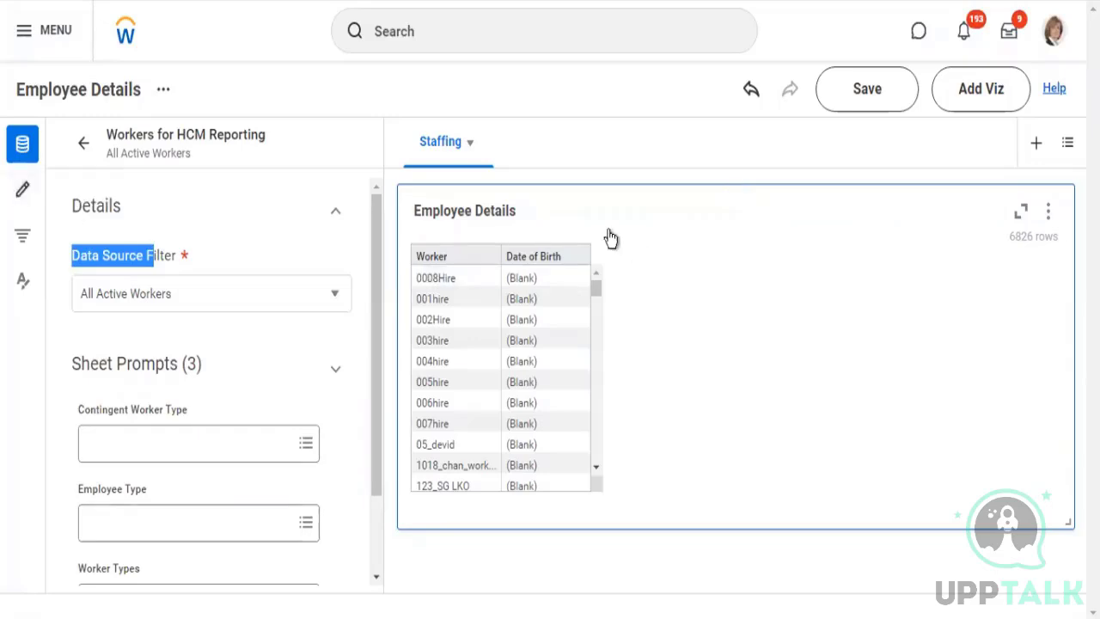
{"action": "left_click", "coordinate": [521, 230]}
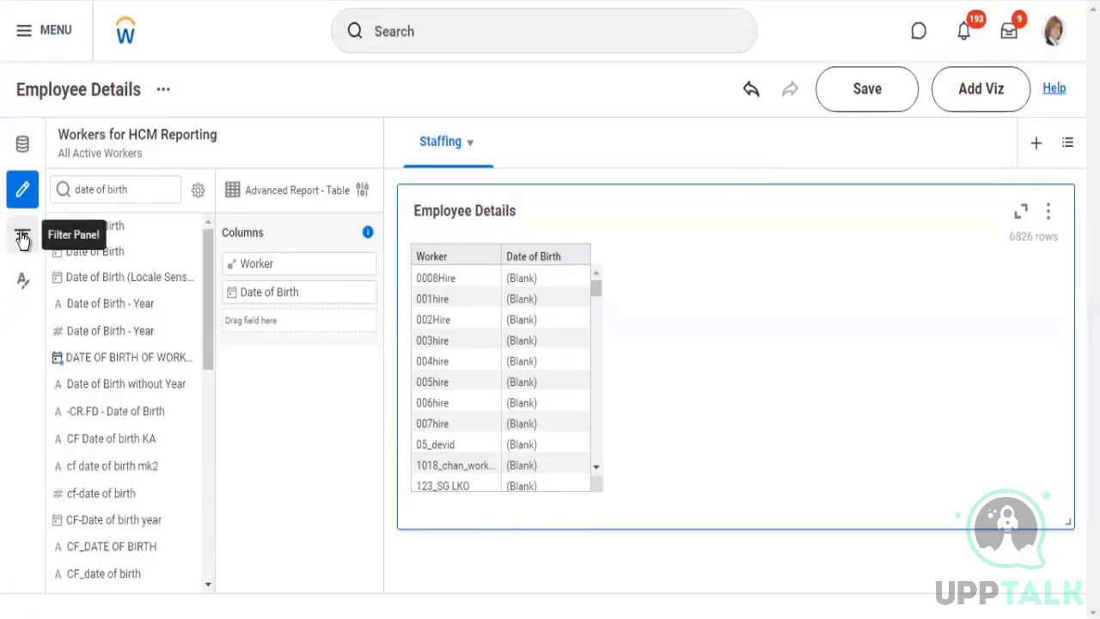
Show the filters for the Staffing sheet and add an empty sheet filter condition
{"action": "left_click", "coordinate": [22, 237]}
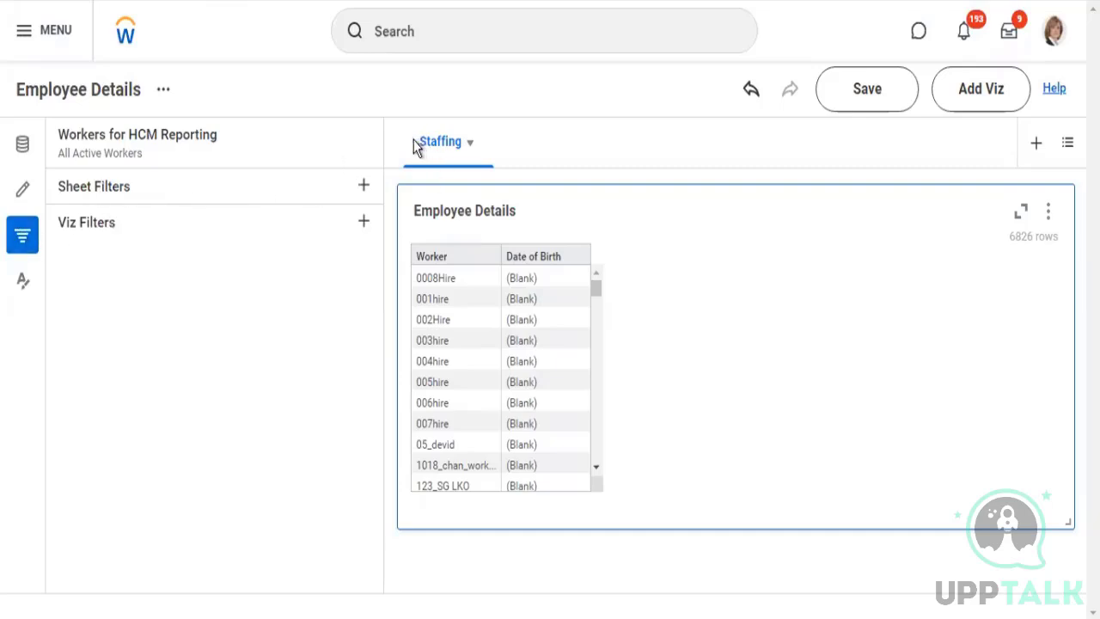
{"action": "left_click_drag", "start_coordinate": [481, 146], "coordinate": [516, 155]}
{"action": "mouse_move", "coordinate": [713, 257]}
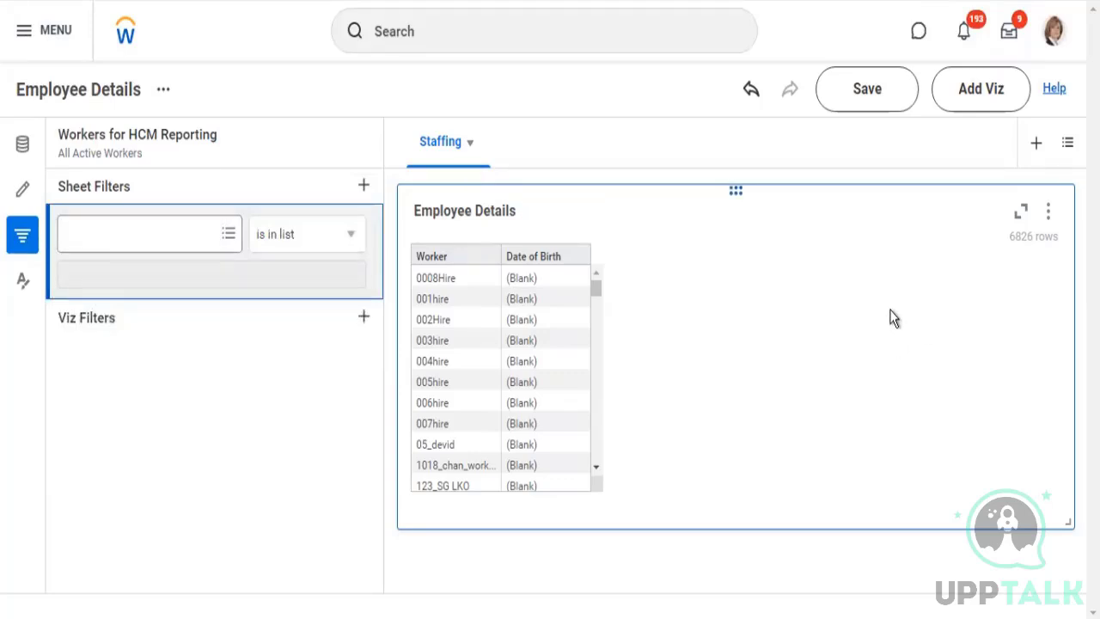
Duplicate the Employee Details visualization on the Staffing sheet
{"action": "left_click", "coordinate": [1049, 215]}
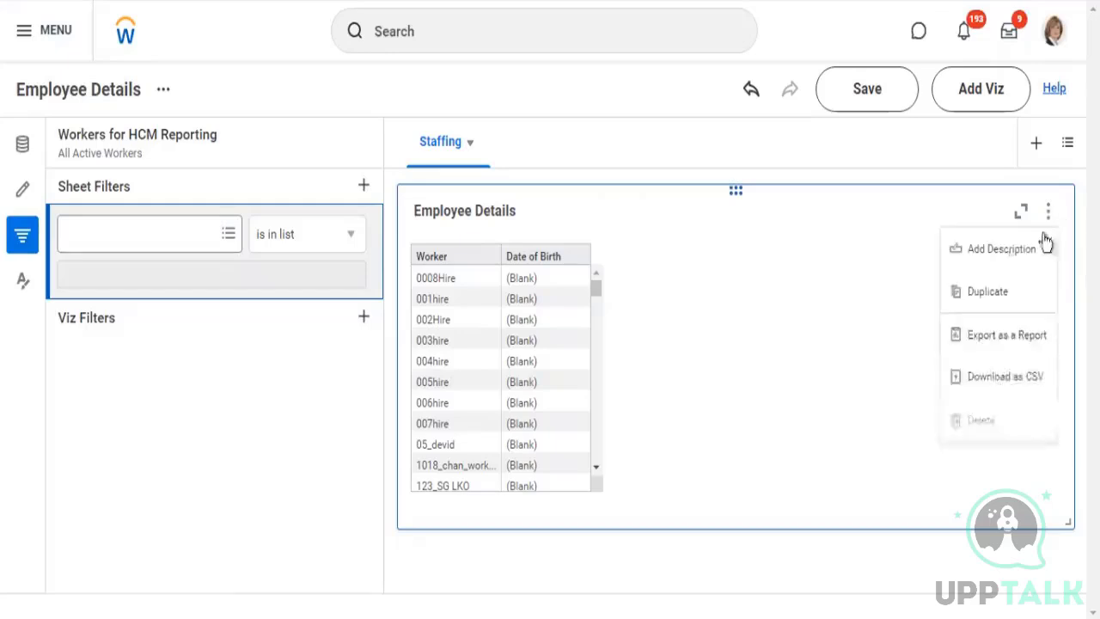
{"action": "left_click", "coordinate": [987, 292]}
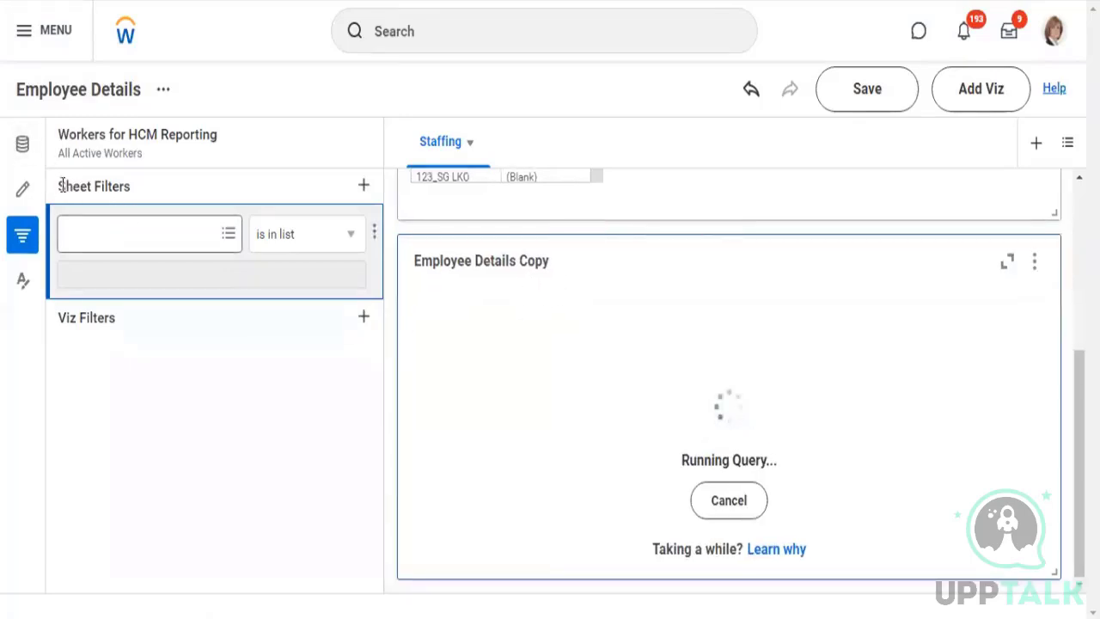
{"action": "left_click_drag", "start_coordinate": [108, 185], "coordinate": [354, 245]}
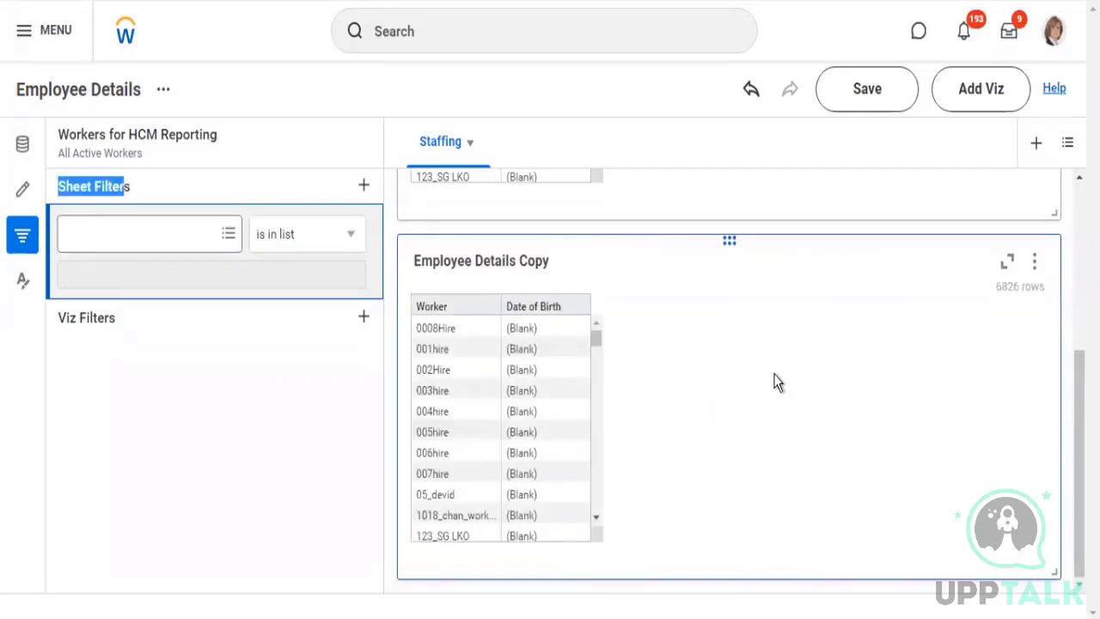
{"action": "left_click", "coordinate": [130, 233]}
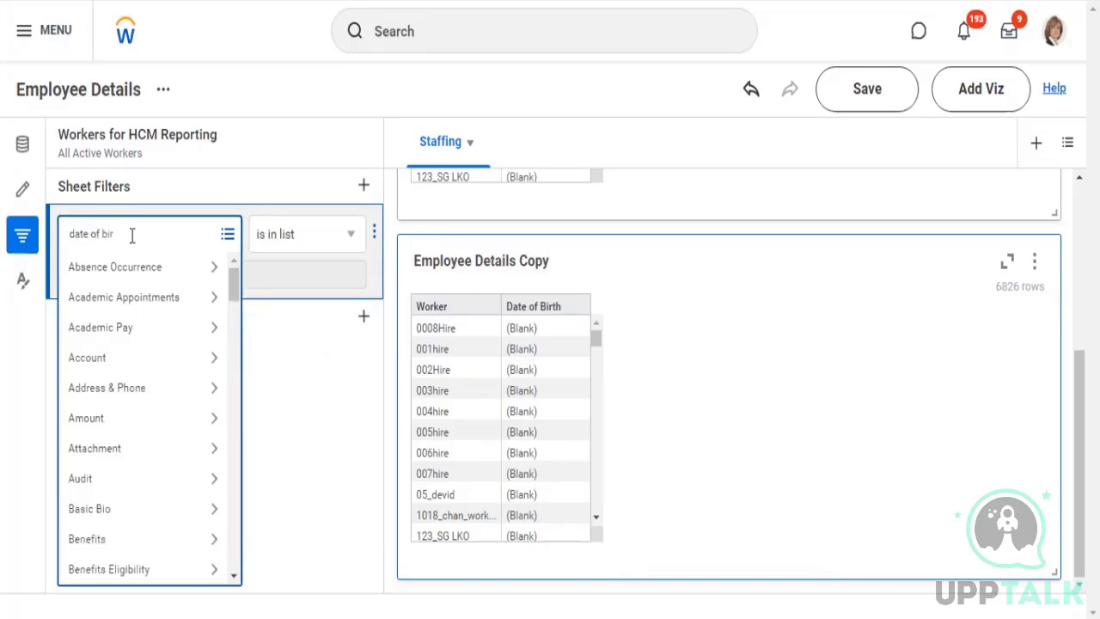
{"action": "key", "text": "Return"}
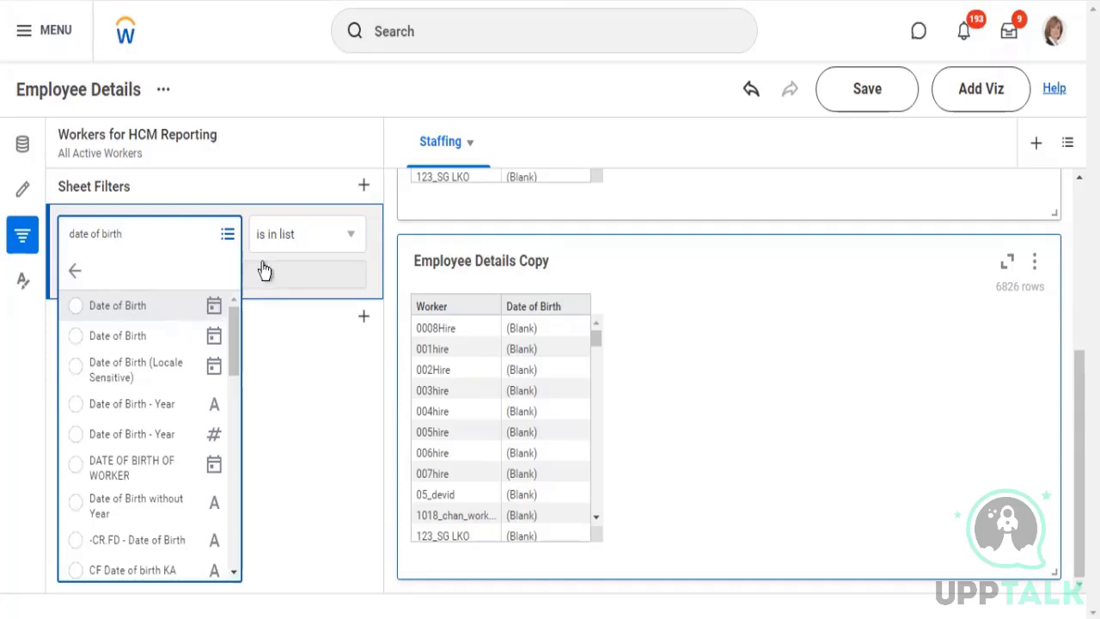
{"action": "left_click", "coordinate": [350, 237]}
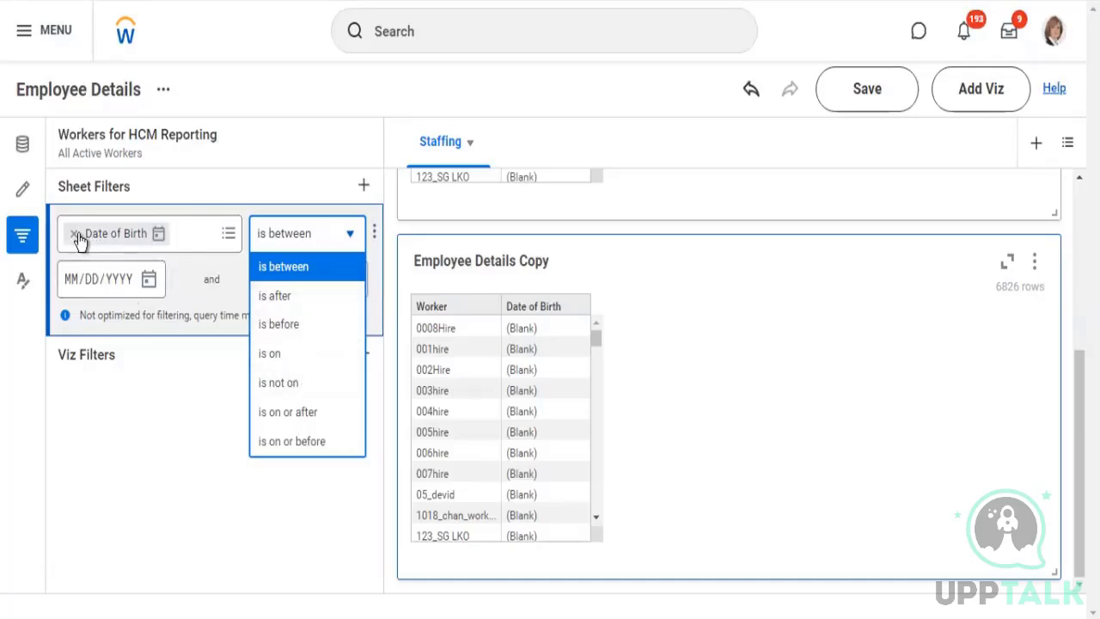
{"action": "left_click", "coordinate": [269, 353]}
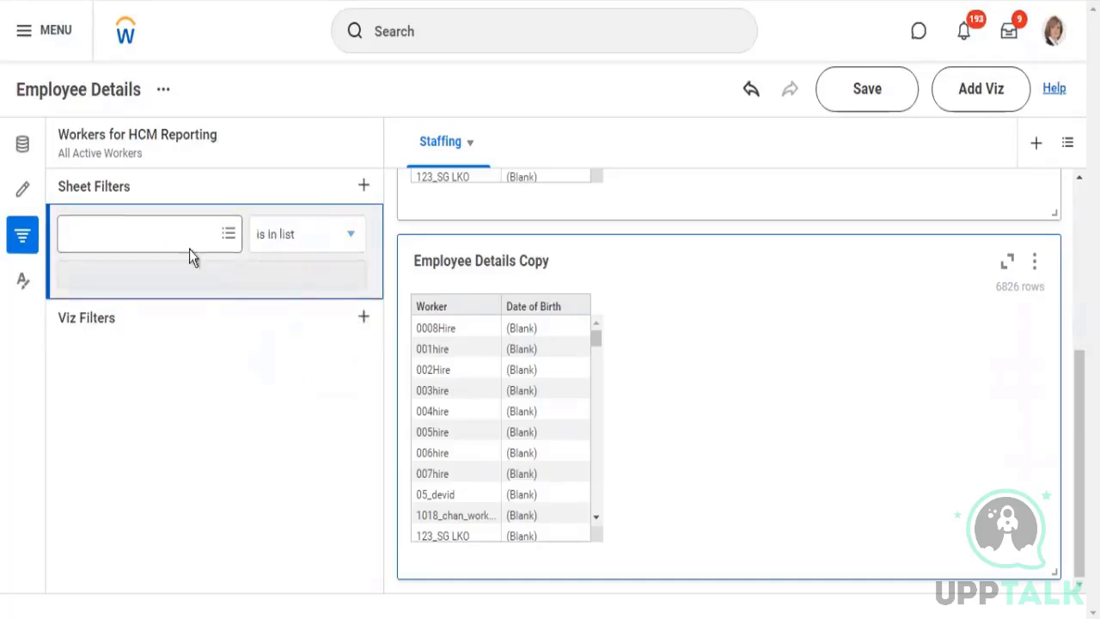
Find fields matching "date of birth", choose Date of Birth for the sheet filter, and list its comparison operators
{"action": "left_click", "coordinate": [111, 232]}
{"action": "type", "text": "date of birth"}
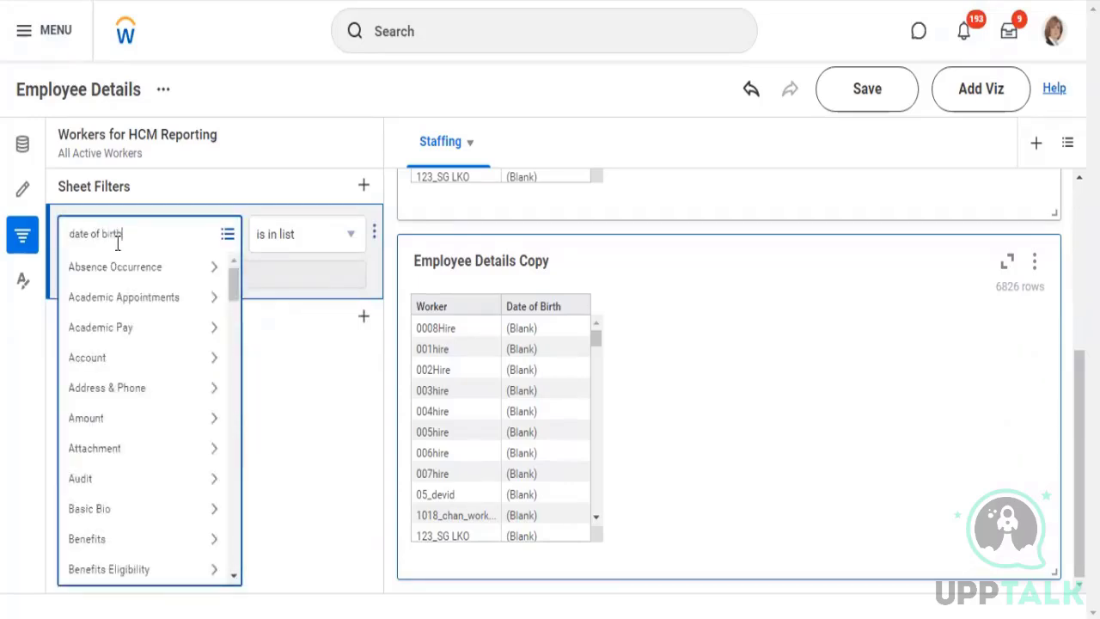
{"action": "key", "text": "Return"}
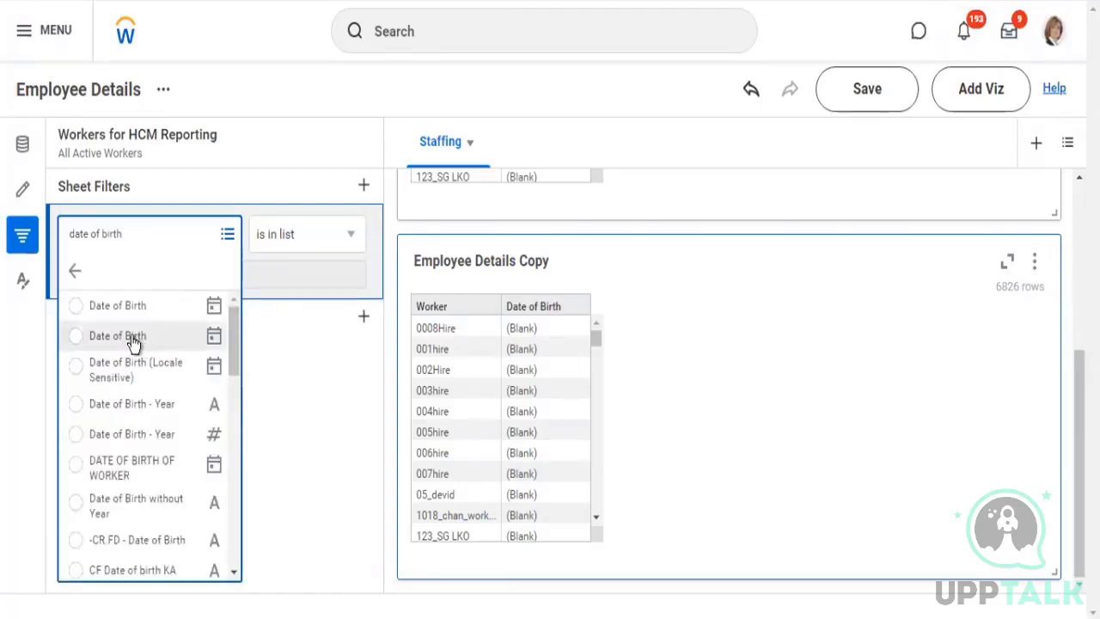
{"action": "left_click", "coordinate": [354, 240]}
{"action": "left_click", "coordinate": [350, 239]}
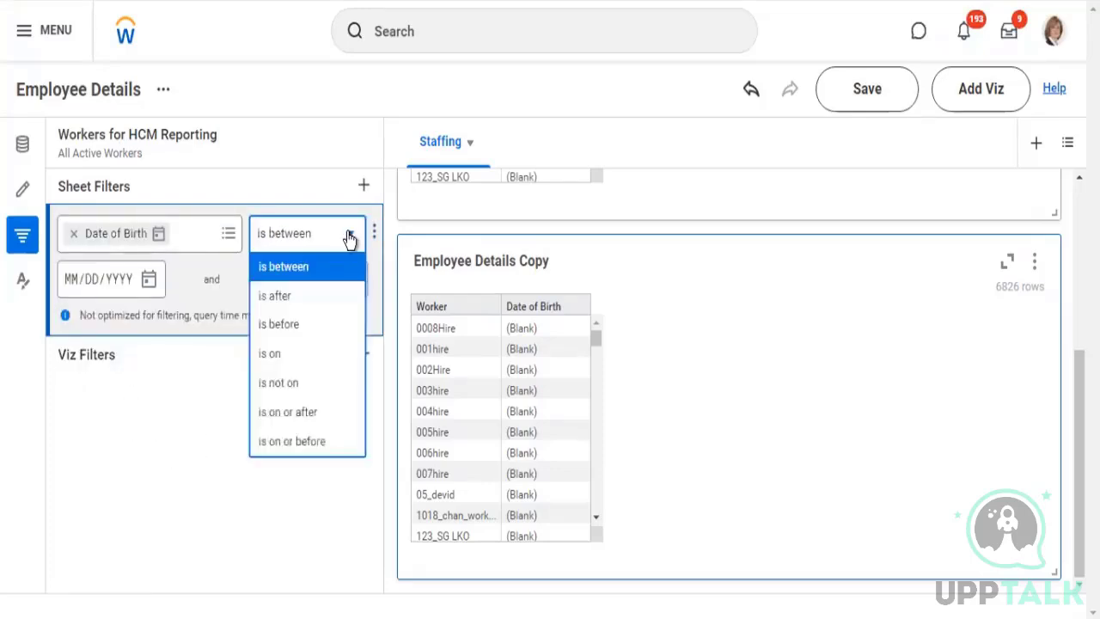
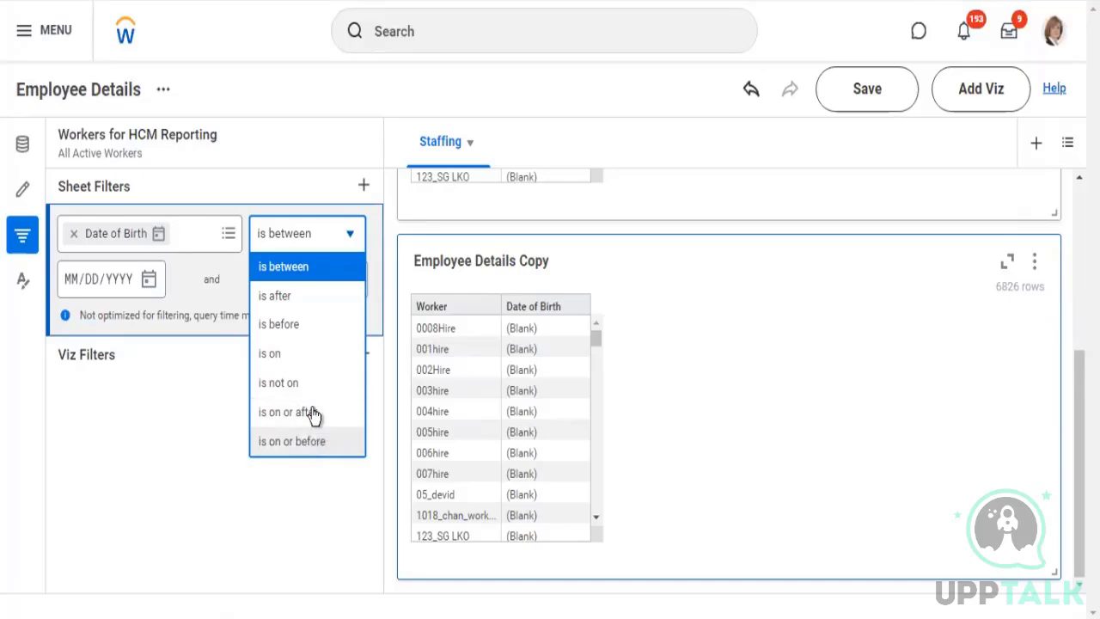
Set the Date of Birth sheet filter to is after 01/01/1940 and apply it to the Staffing sheet
{"action": "left_click", "coordinate": [294, 302]}
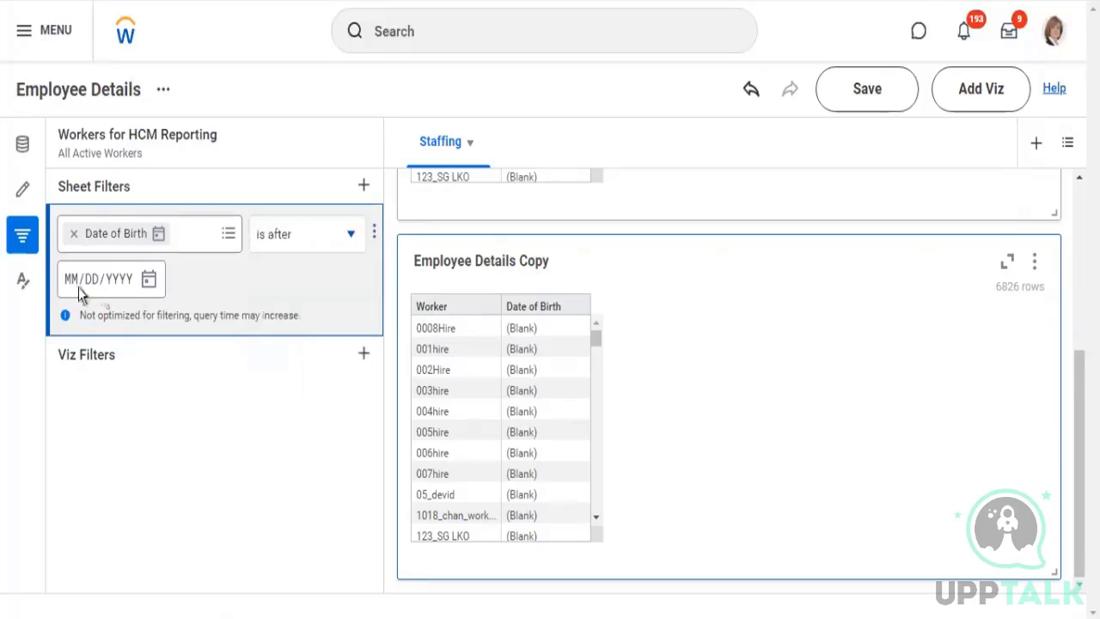
{"action": "left_click", "coordinate": [73, 284]}
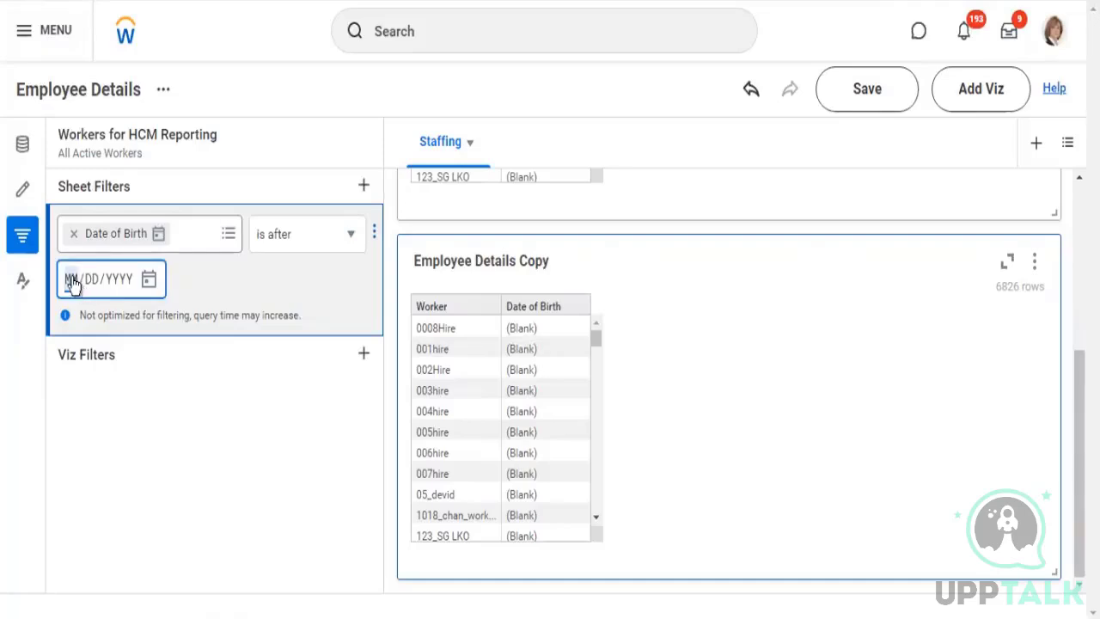
{"action": "type", "text": "01/01/1"}
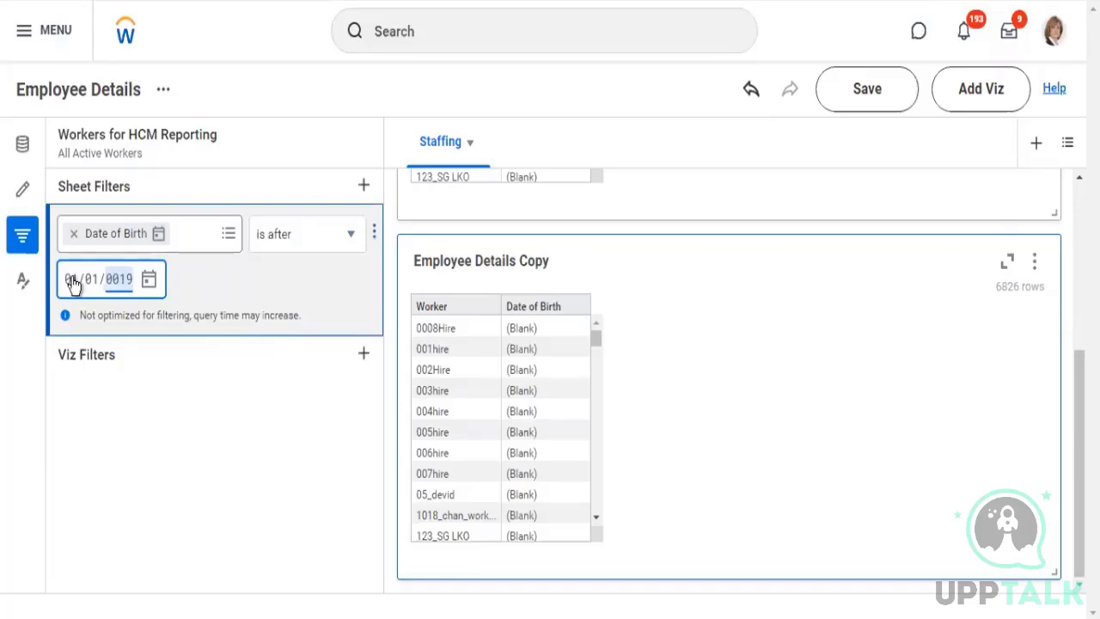
{"action": "type", "text": "940"}
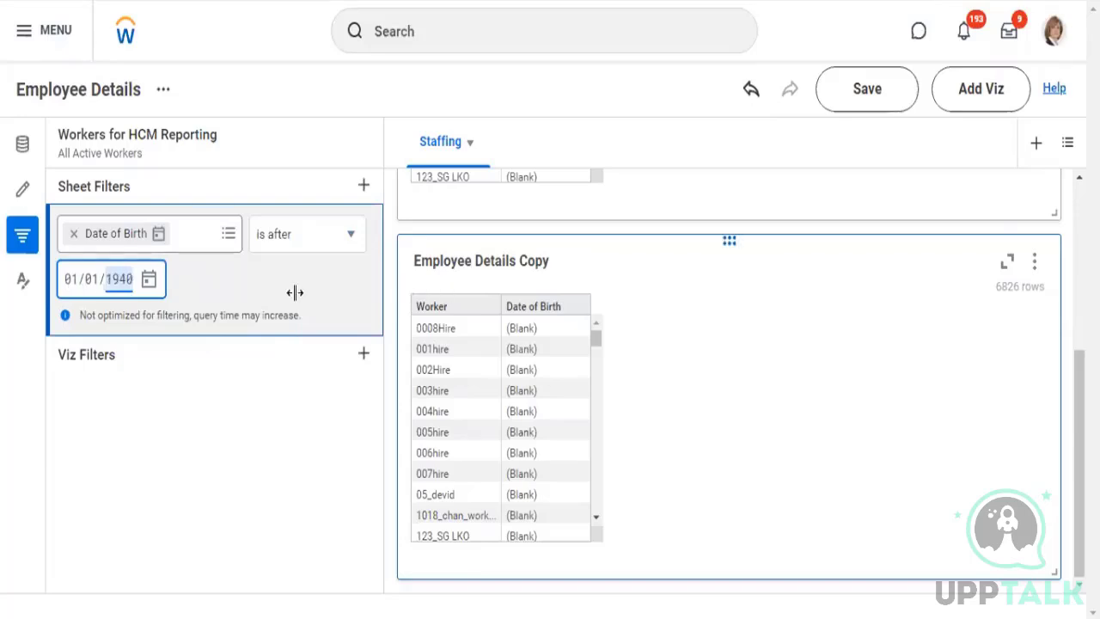
{"action": "left_click", "coordinate": [334, 290]}
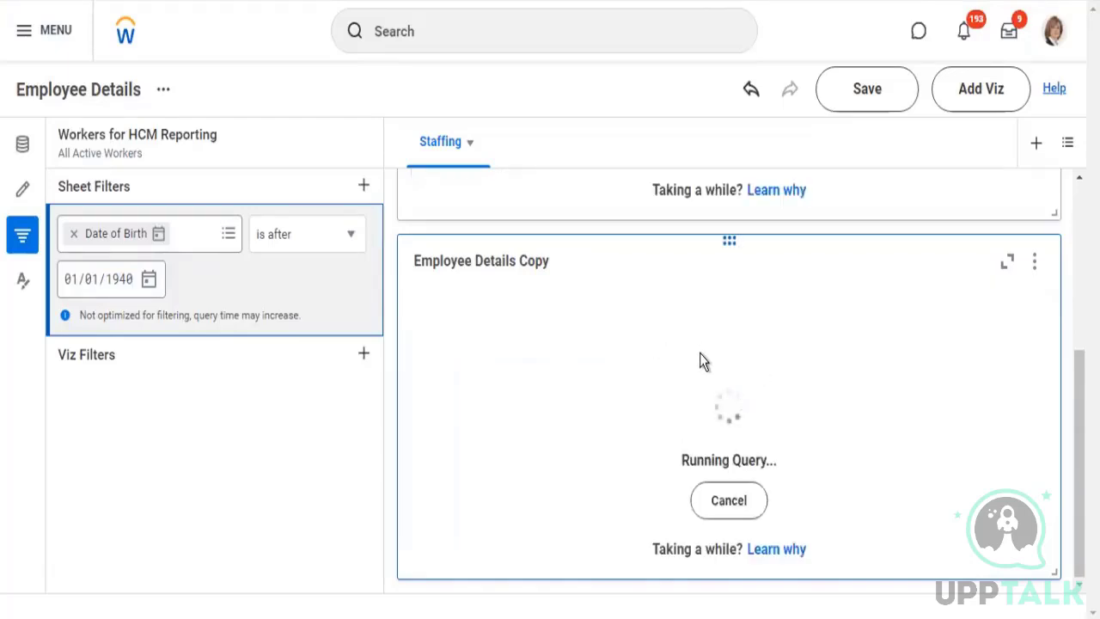
Examine the Date of Birth values in both Staffing tables to check the effect of the date filter
{"action": "scroll", "coordinate": [700, 354], "scroll_direction": "up", "scroll_amount": 2}
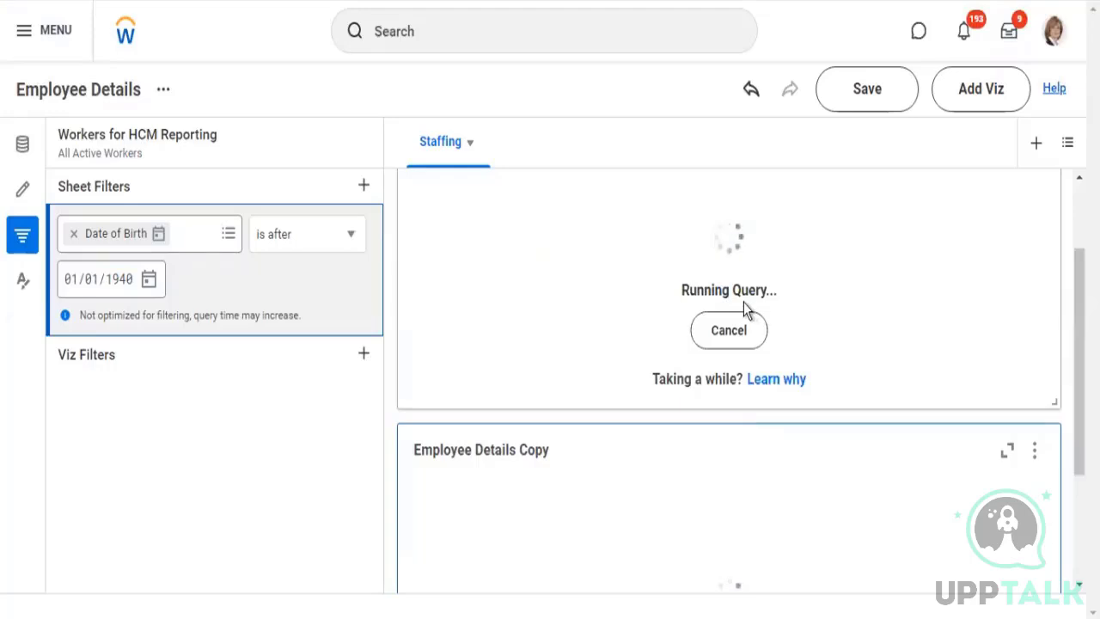
{"action": "scroll", "coordinate": [537, 317], "scroll_direction": "up", "scroll_amount": 1}
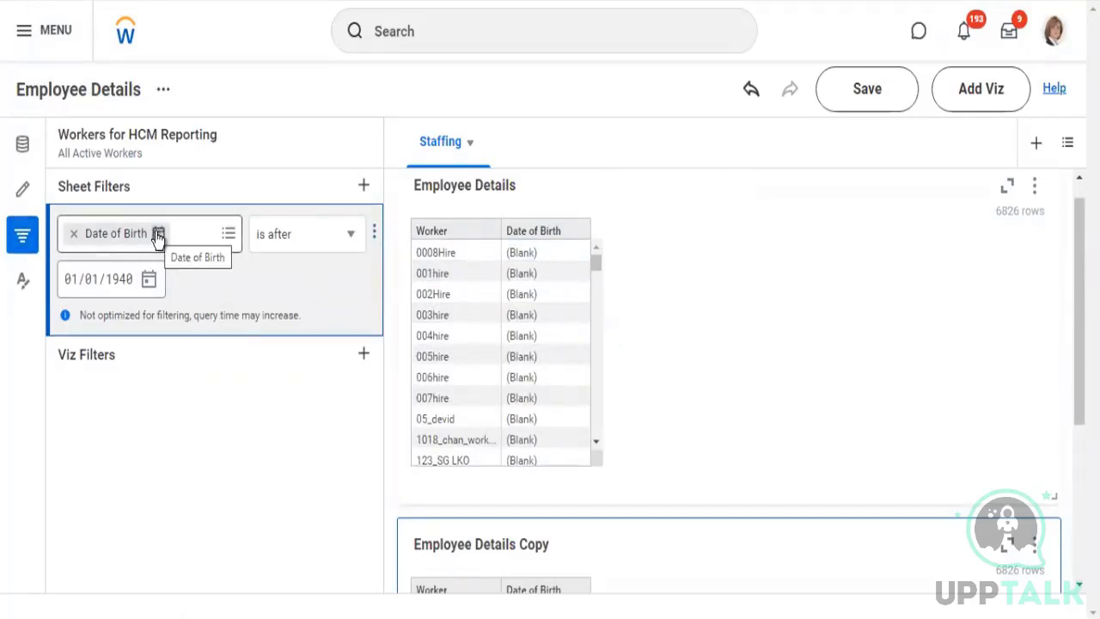
{"action": "left_click", "coordinate": [181, 245]}
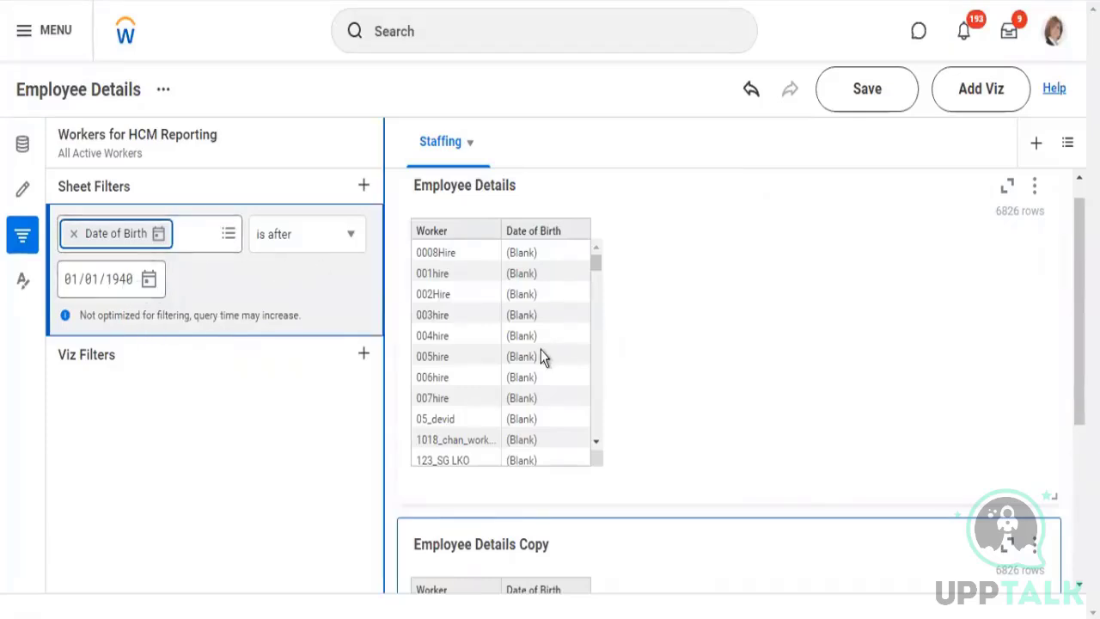
{"action": "scroll", "coordinate": [543, 357], "scroll_direction": "down", "scroll_amount": 8}
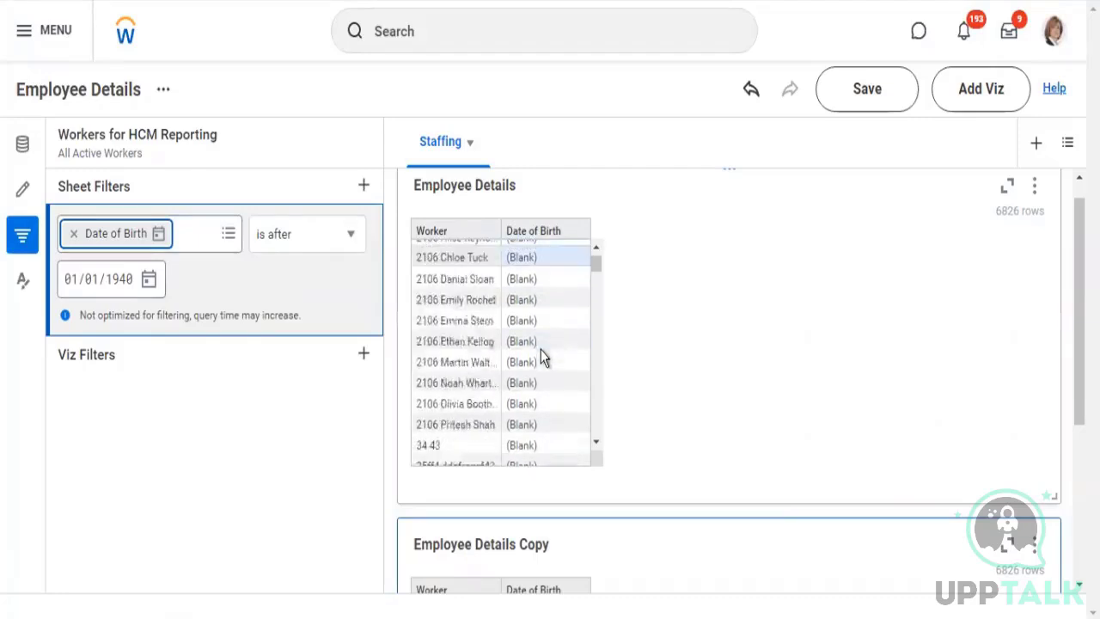
{"action": "scroll", "coordinate": [541, 351], "scroll_direction": "down", "scroll_amount": 10}
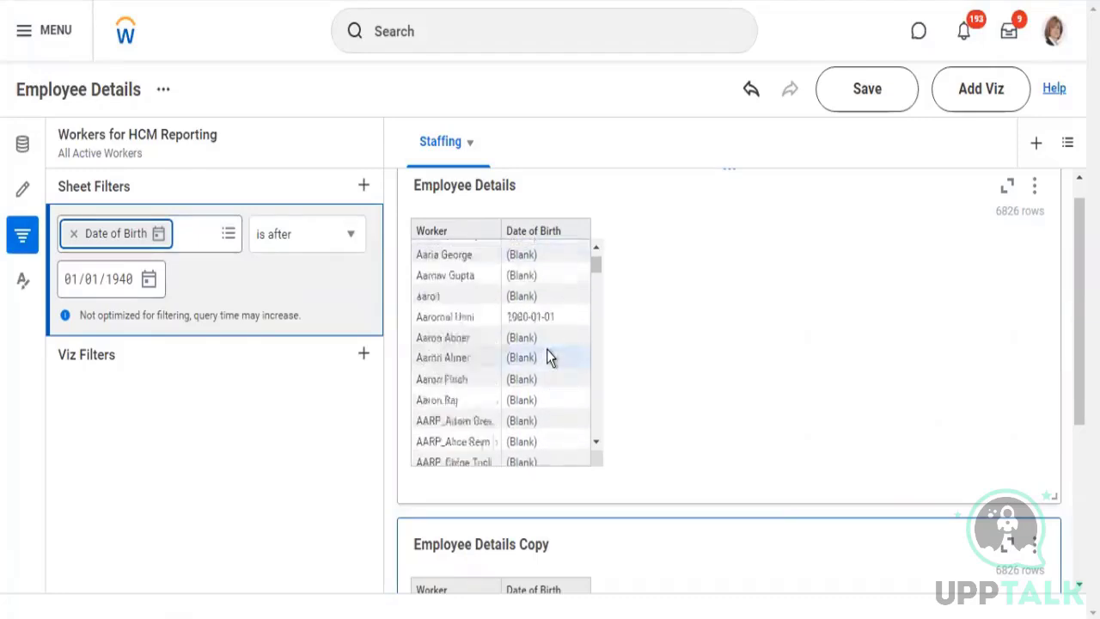
{"action": "scroll", "coordinate": [547, 349], "scroll_direction": "down", "scroll_amount": 3}
{"action": "scroll", "coordinate": [547, 349], "scroll_direction": "up", "scroll_amount": 3}
{"action": "scroll", "coordinate": [548, 347], "scroll_direction": "up", "scroll_amount": 2}
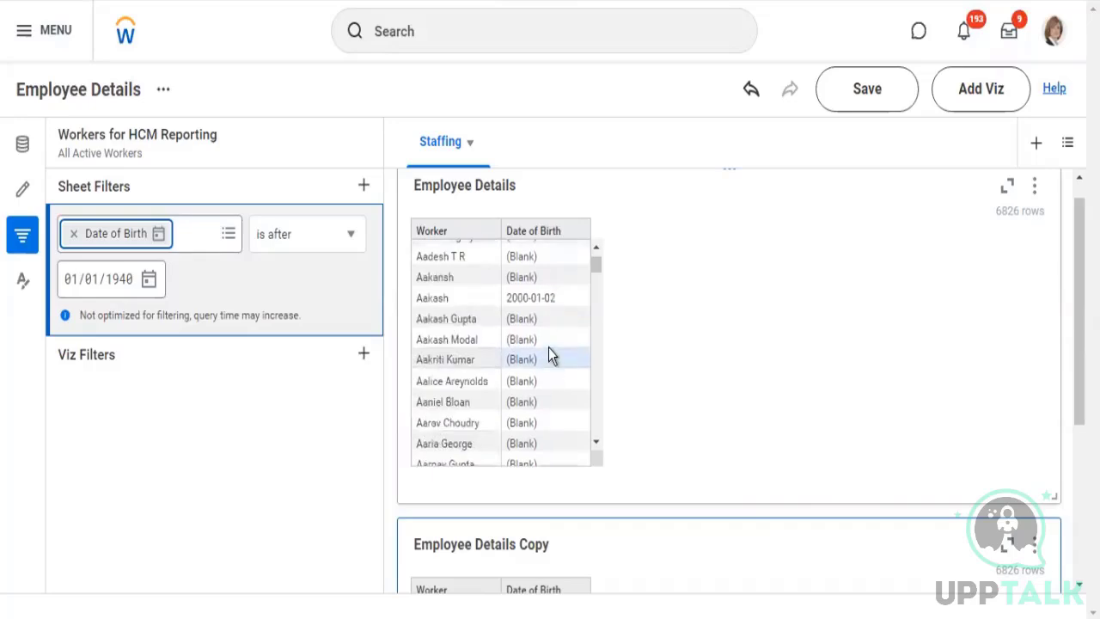
{"action": "scroll", "coordinate": [548, 355], "scroll_direction": "down", "scroll_amount": 5}
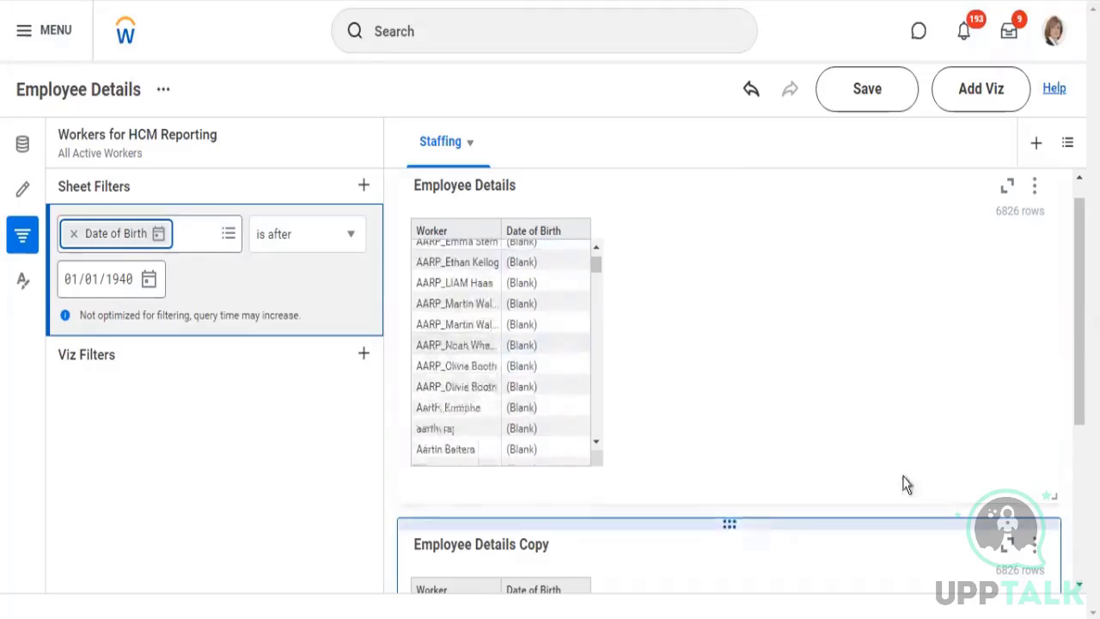
{"action": "scroll", "coordinate": [761, 519], "scroll_direction": "down", "scroll_amount": 2}
{"action": "scroll", "coordinate": [761, 519], "scroll_direction": "down", "scroll_amount": 2}
{"action": "scroll", "coordinate": [533, 428], "scroll_direction": "down", "scroll_amount": 6}
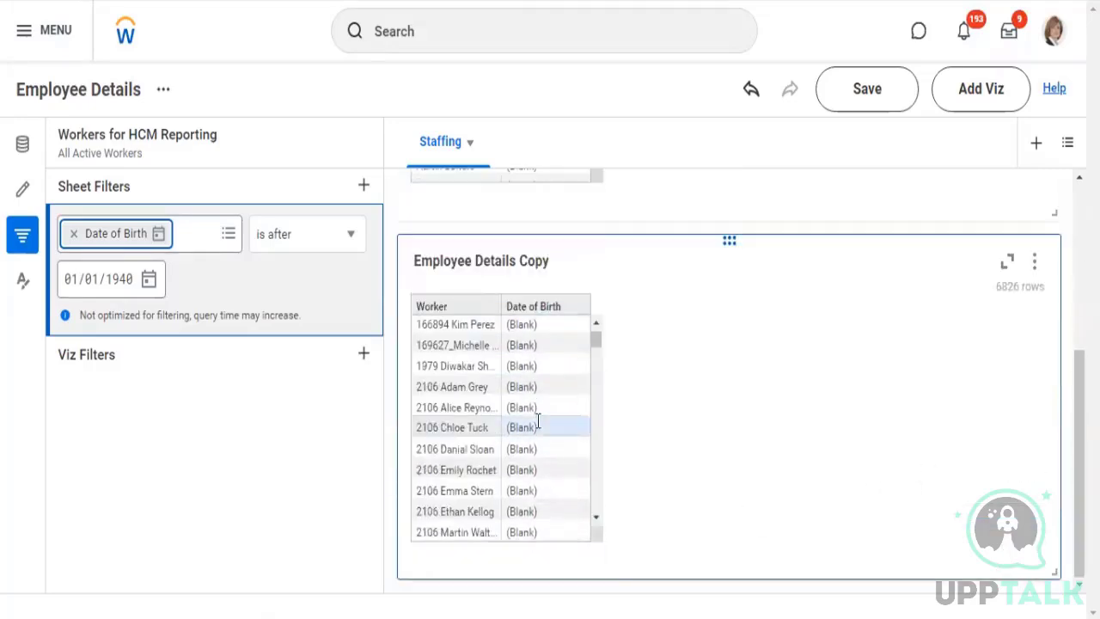
{"action": "scroll", "coordinate": [543, 426], "scroll_direction": "down", "scroll_amount": 5}
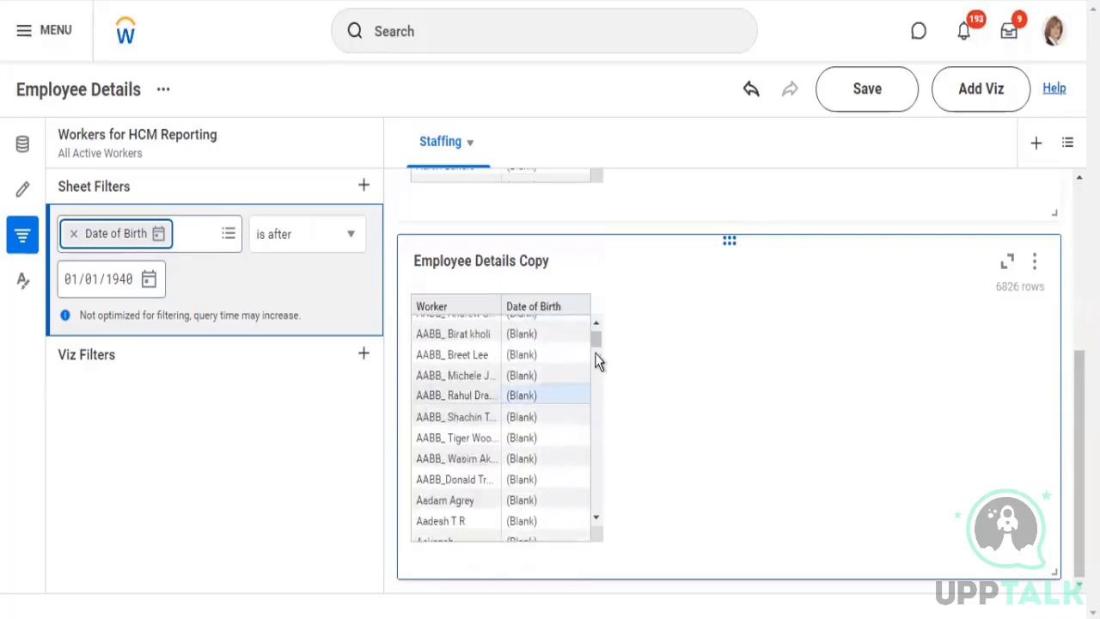
{"action": "scroll", "coordinate": [600, 327], "scroll_direction": "up", "scroll_amount": 10}
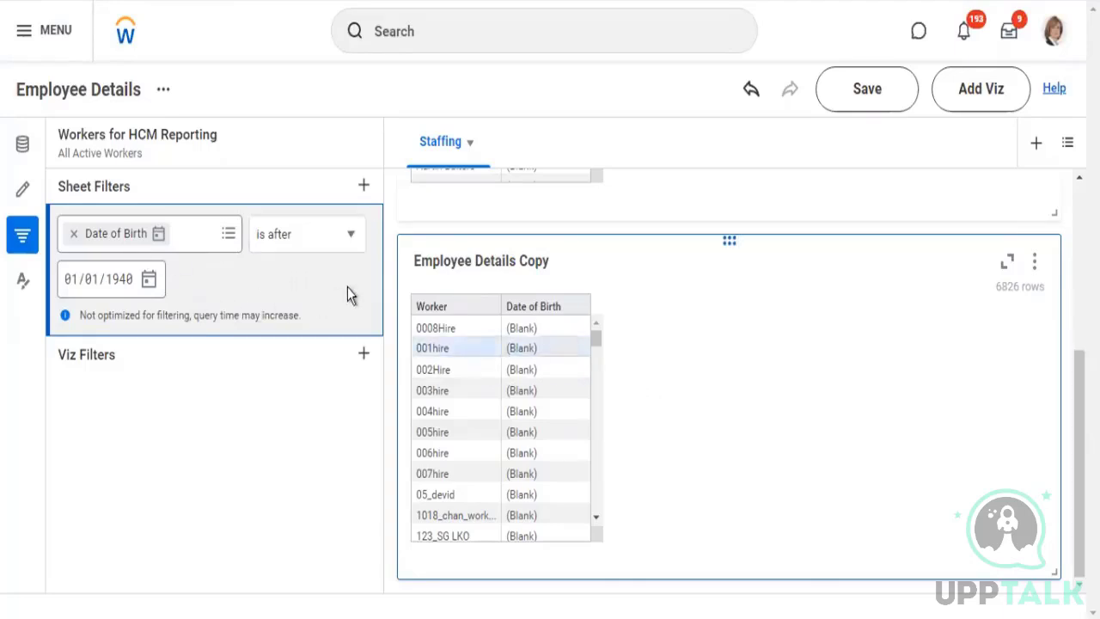
Replace the Date of Birth sheet filter field with Age, found by searching for "age"
{"action": "left_click", "coordinate": [25, 191]}
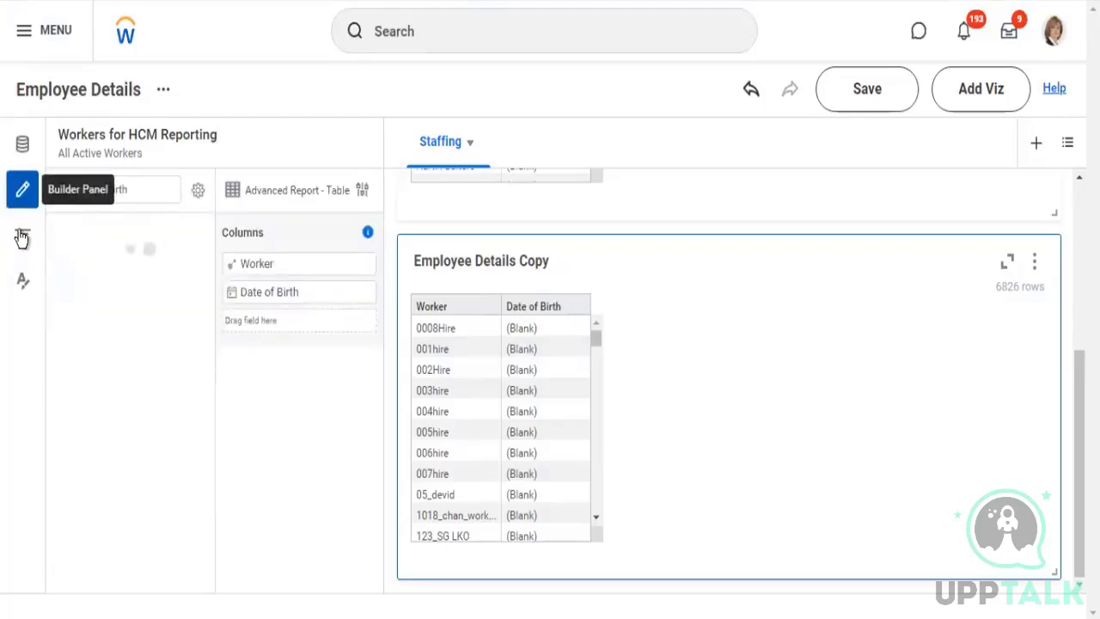
{"action": "left_click", "coordinate": [21, 239]}
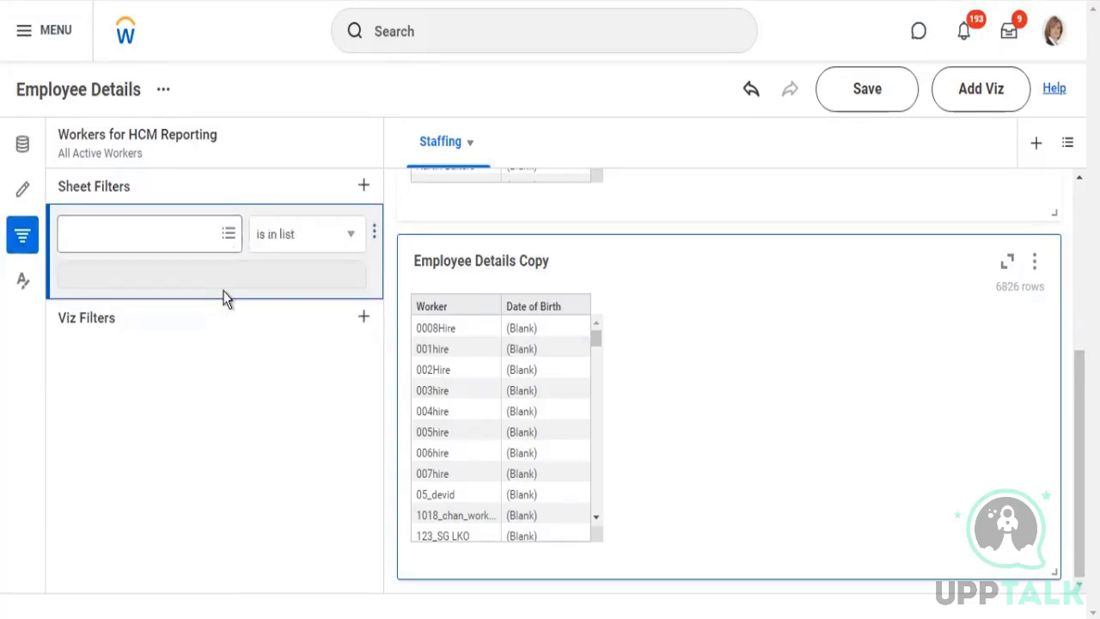
{"action": "left_click", "coordinate": [95, 233]}
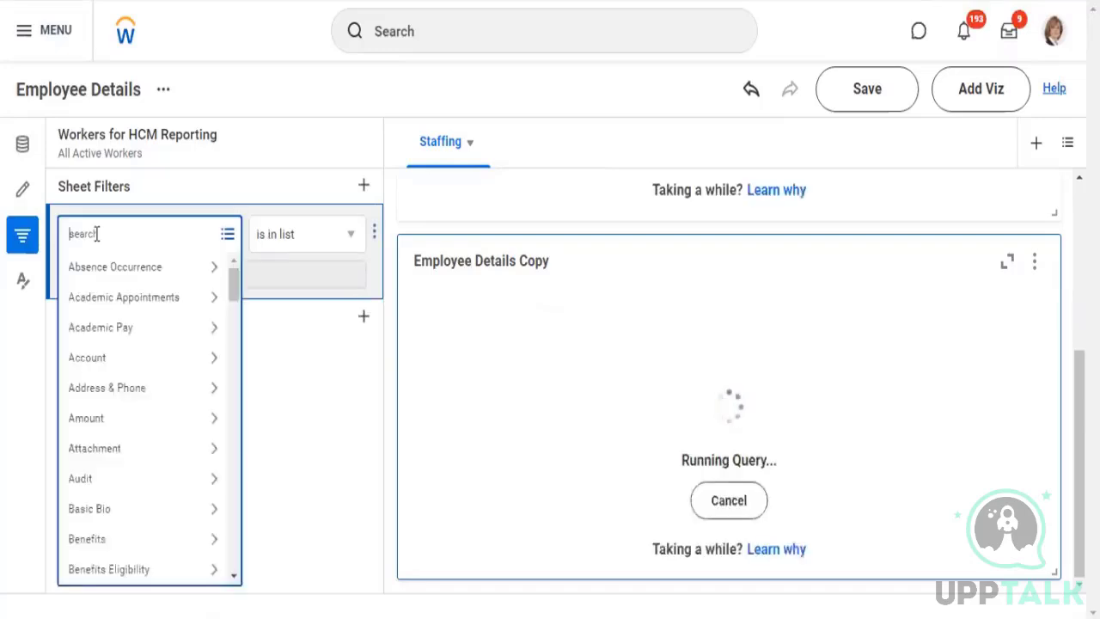
{"action": "type", "text": "age"}
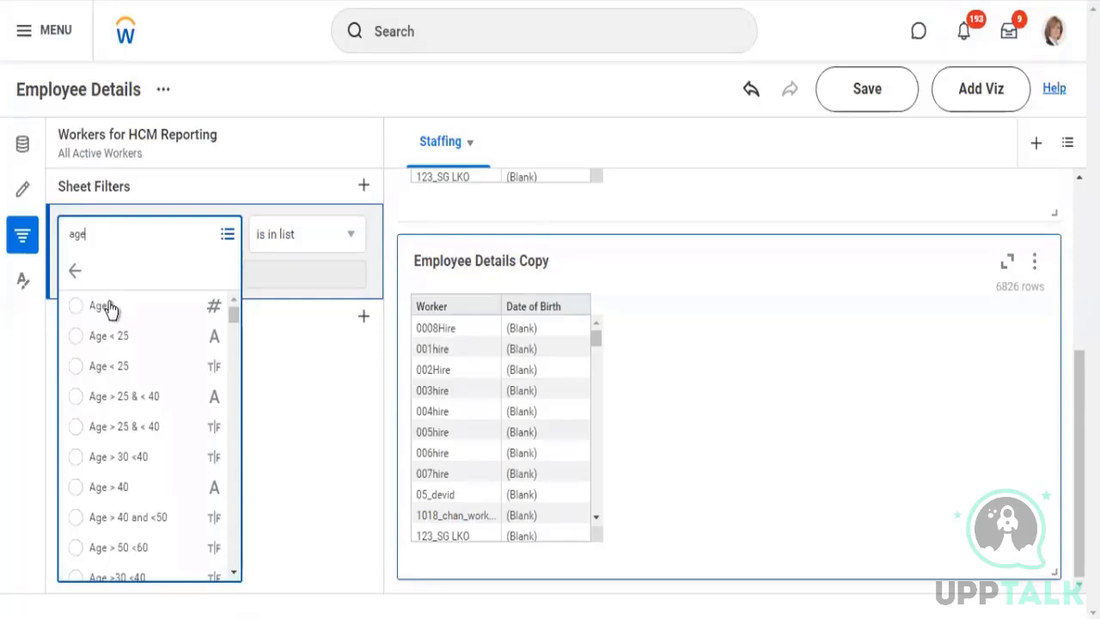
{"action": "key", "text": "Return"}
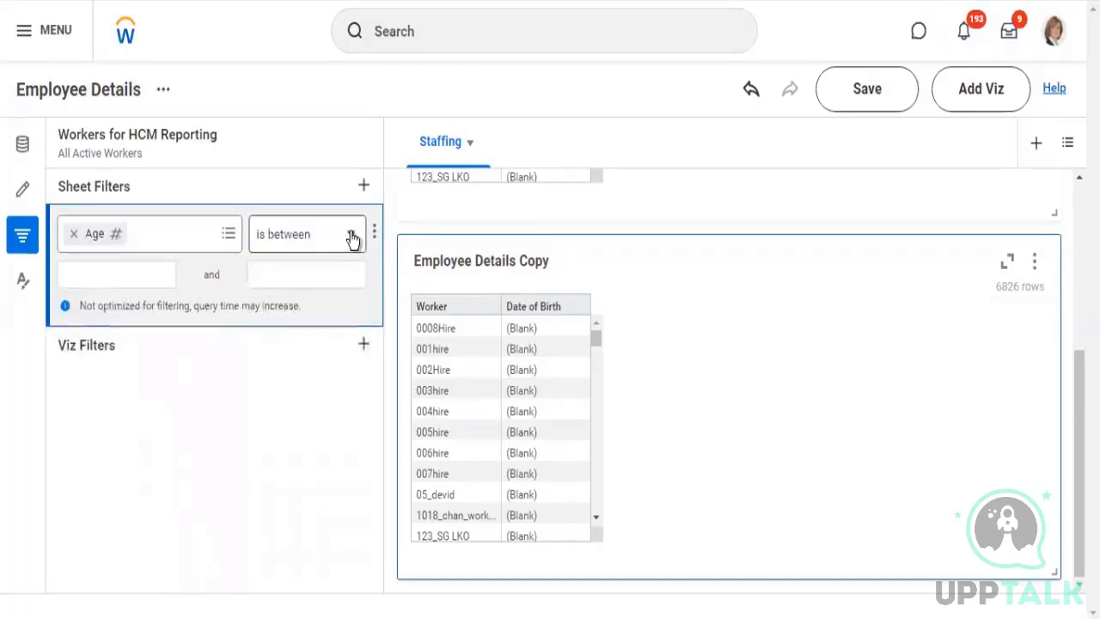
Set the Age sheet filter condition to is greater than 1 and apply it
{"action": "left_click", "coordinate": [353, 237]}
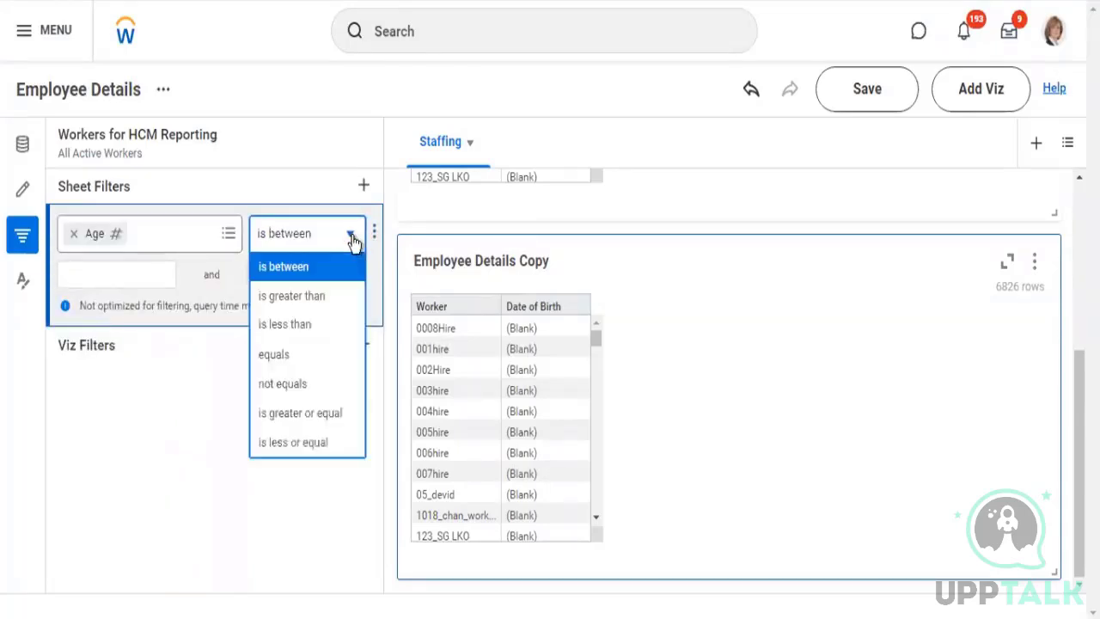
{"action": "left_click", "coordinate": [317, 301]}
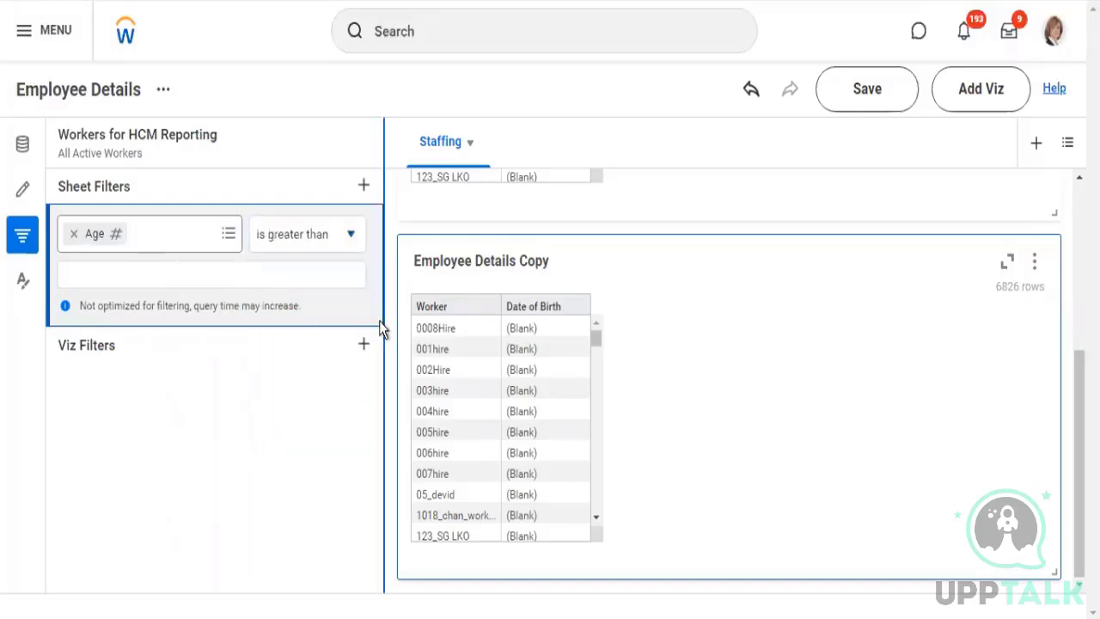
{"action": "left_click", "coordinate": [238, 275]}
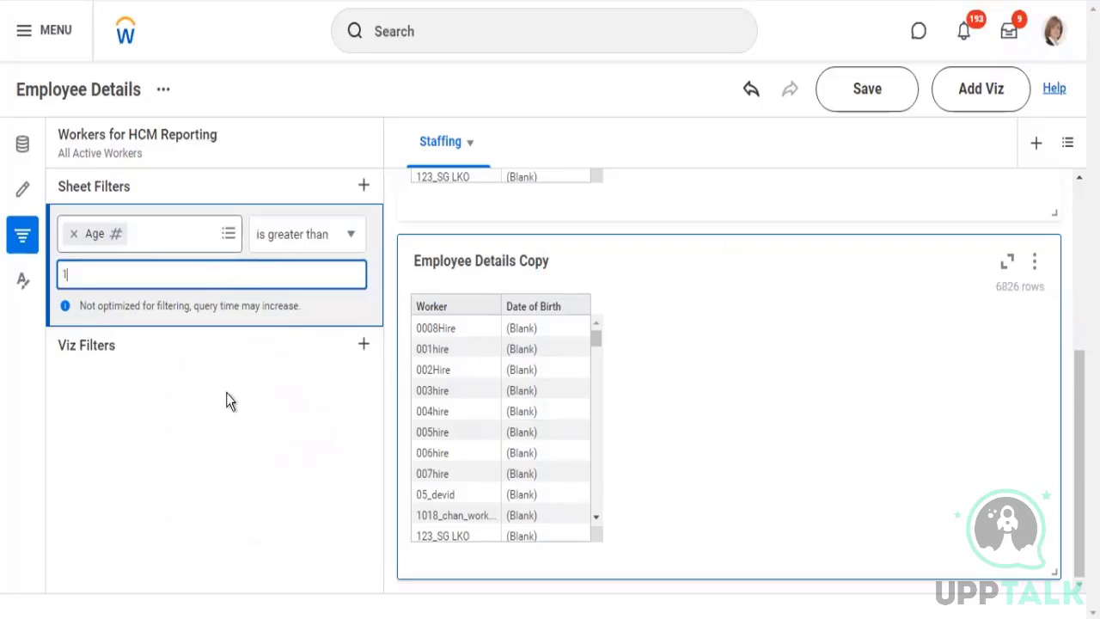
{"action": "left_click", "coordinate": [252, 391]}
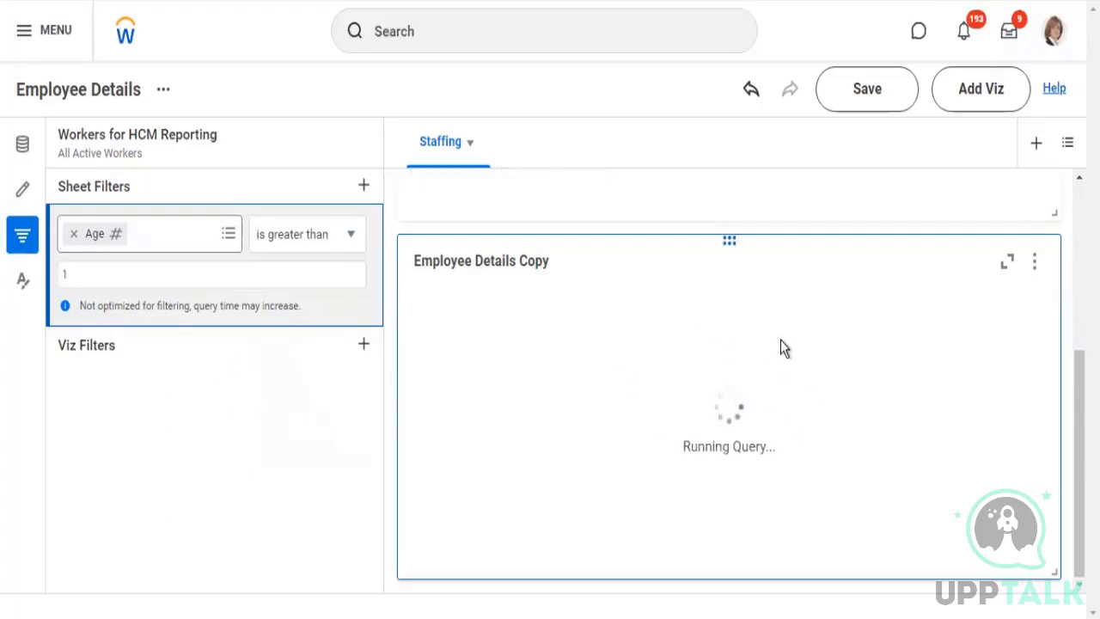
Compare the Worker and Date of Birth rows of Employee Details and Employee Details Copy under the Age filter
{"action": "scroll", "coordinate": [782, 347], "scroll_direction": "up", "scroll_amount": 1}
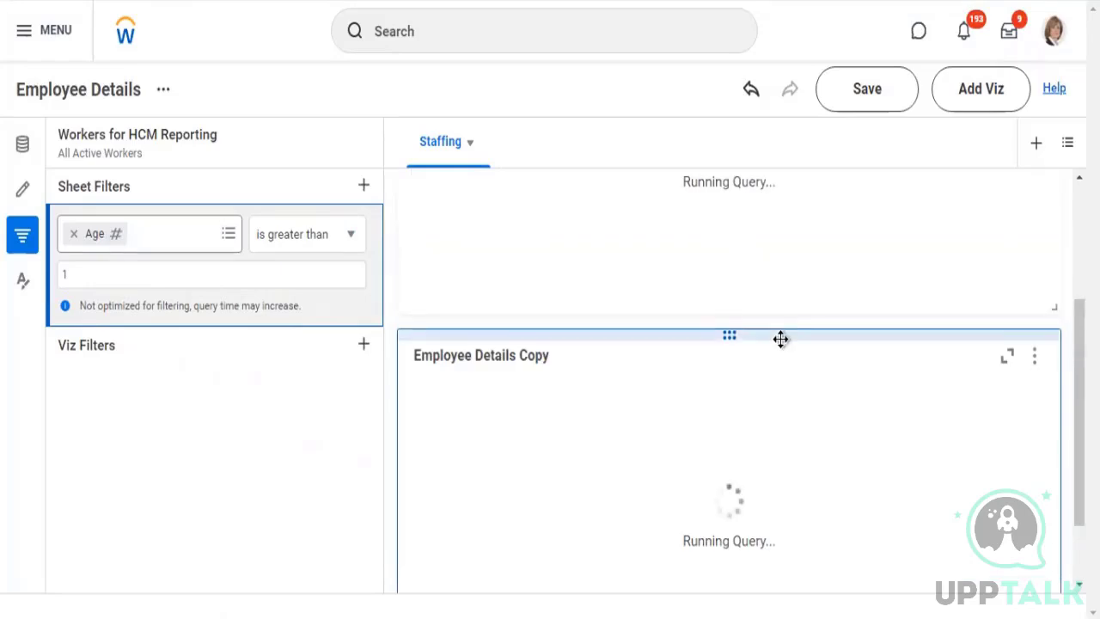
{"action": "scroll", "coordinate": [779, 337], "scroll_direction": "up", "scroll_amount": 2}
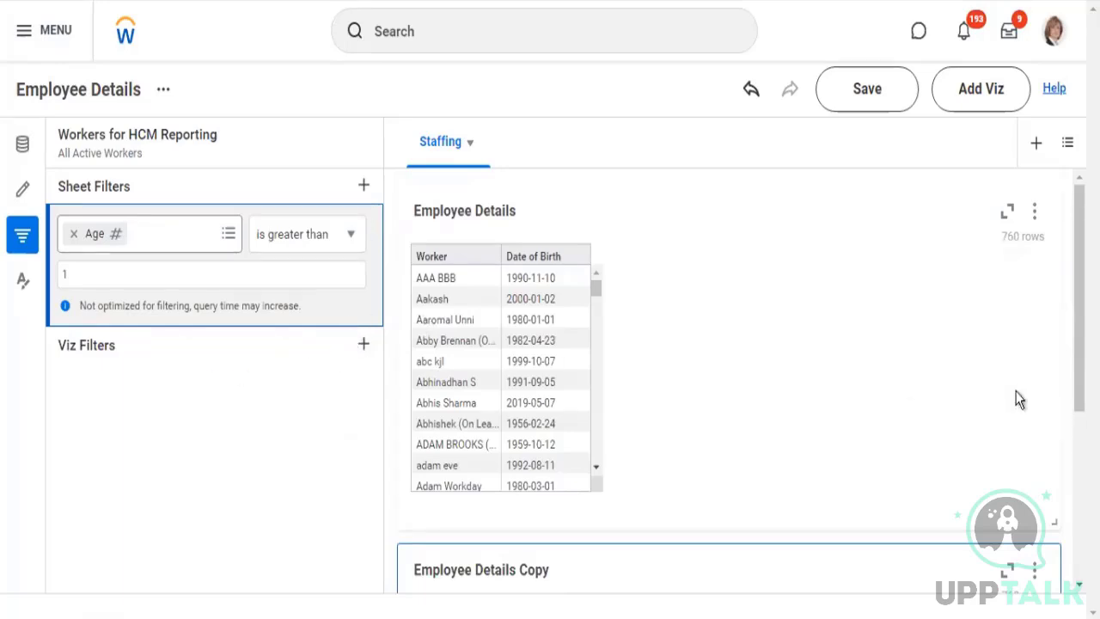
{"action": "left_click", "coordinate": [917, 372]}
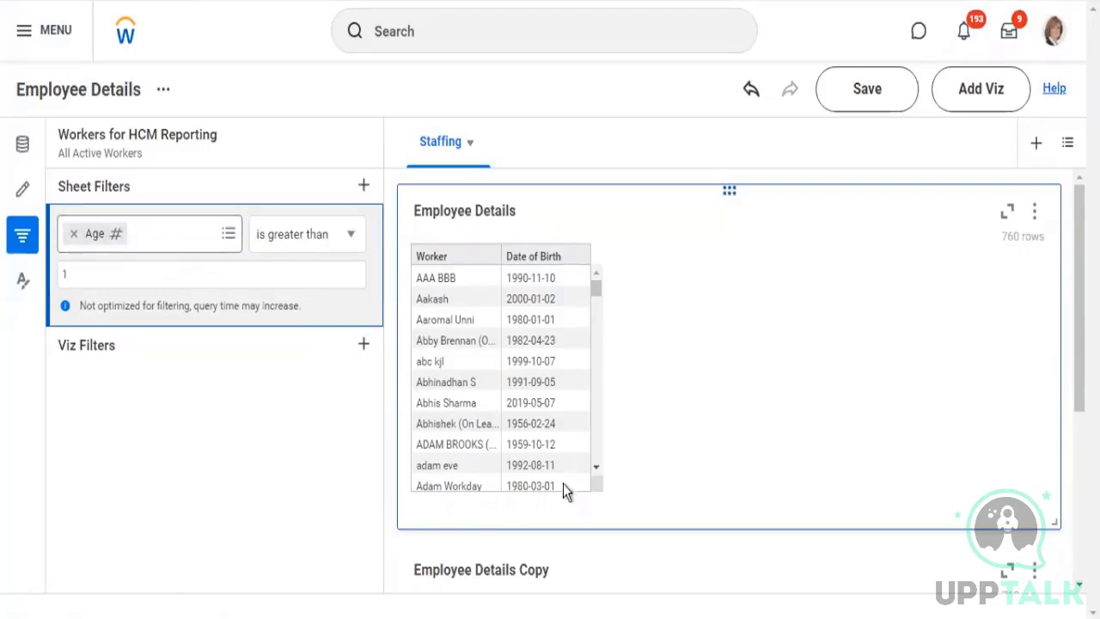
{"action": "scroll", "coordinate": [607, 464], "scroll_direction": "down", "scroll_amount": 3}
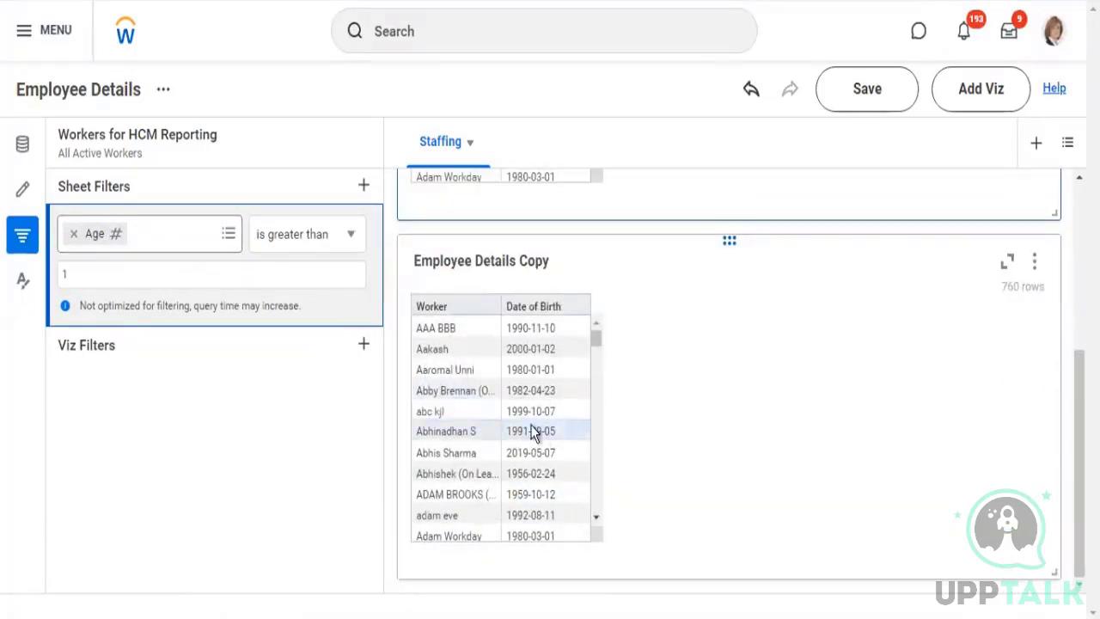
{"action": "scroll", "coordinate": [671, 408], "scroll_direction": "up", "scroll_amount": 3}
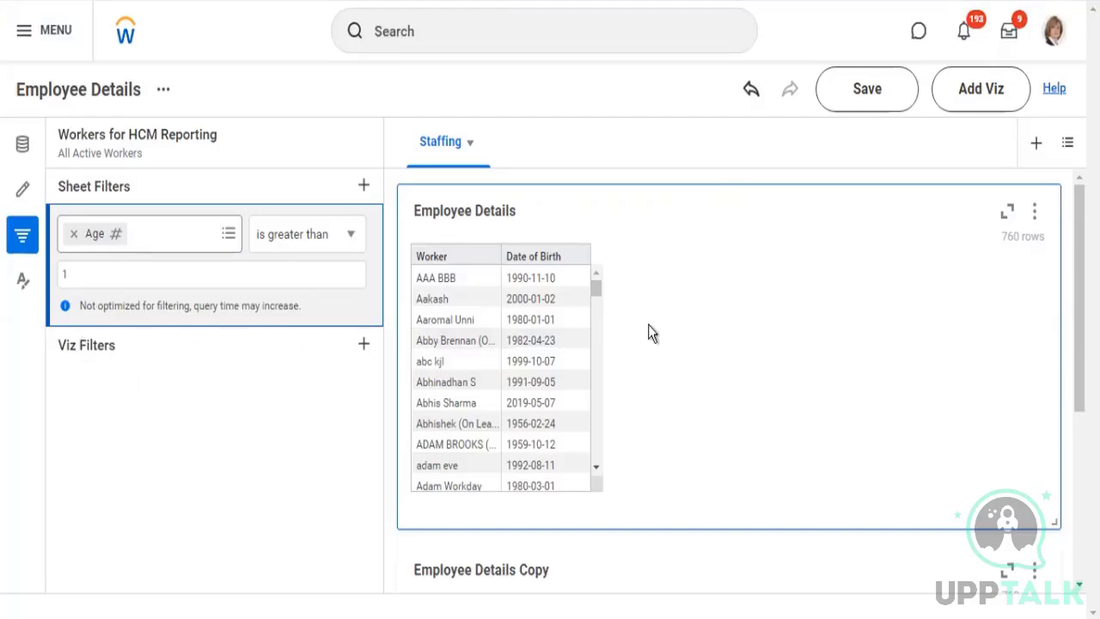
{"action": "scroll", "coordinate": [649, 327], "scroll_direction": "down", "scroll_amount": 3}
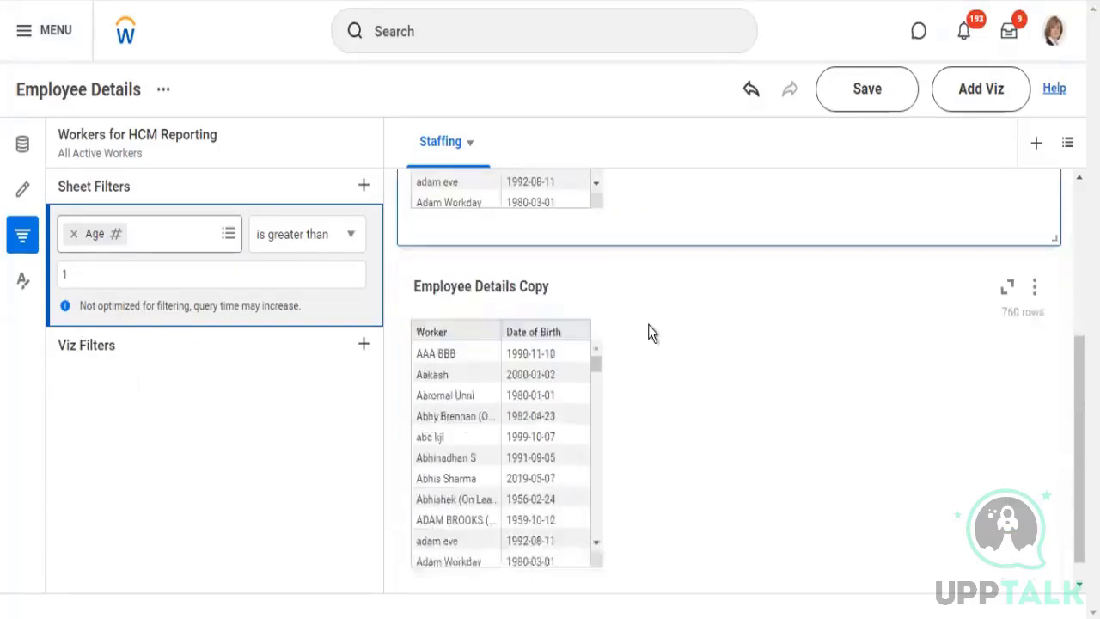
{"action": "left_click", "coordinate": [812, 358]}
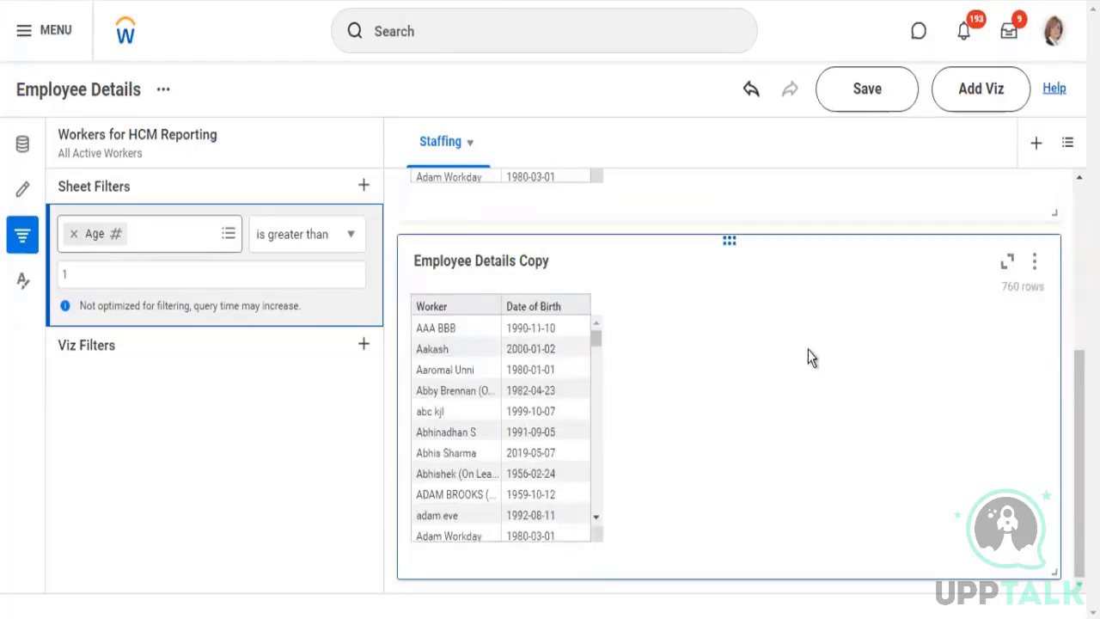
{"action": "scroll", "coordinate": [330, 310], "scroll_direction": "up", "scroll_amount": 1}
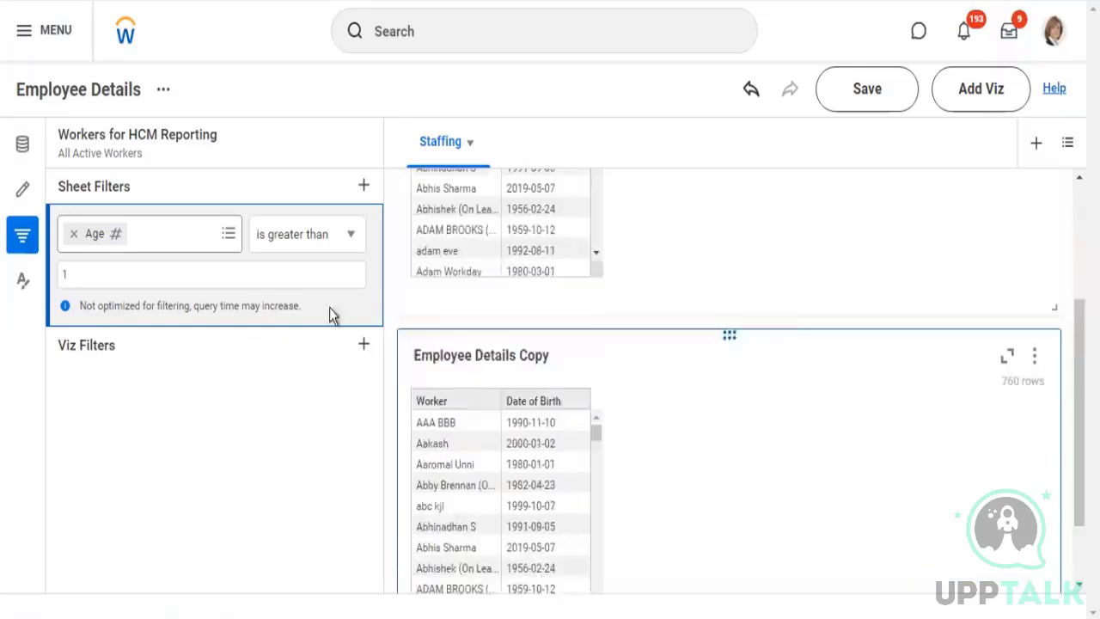
{"action": "mouse_move", "coordinate": [375, 237]}
{"action": "left_click", "coordinate": [374, 235]}
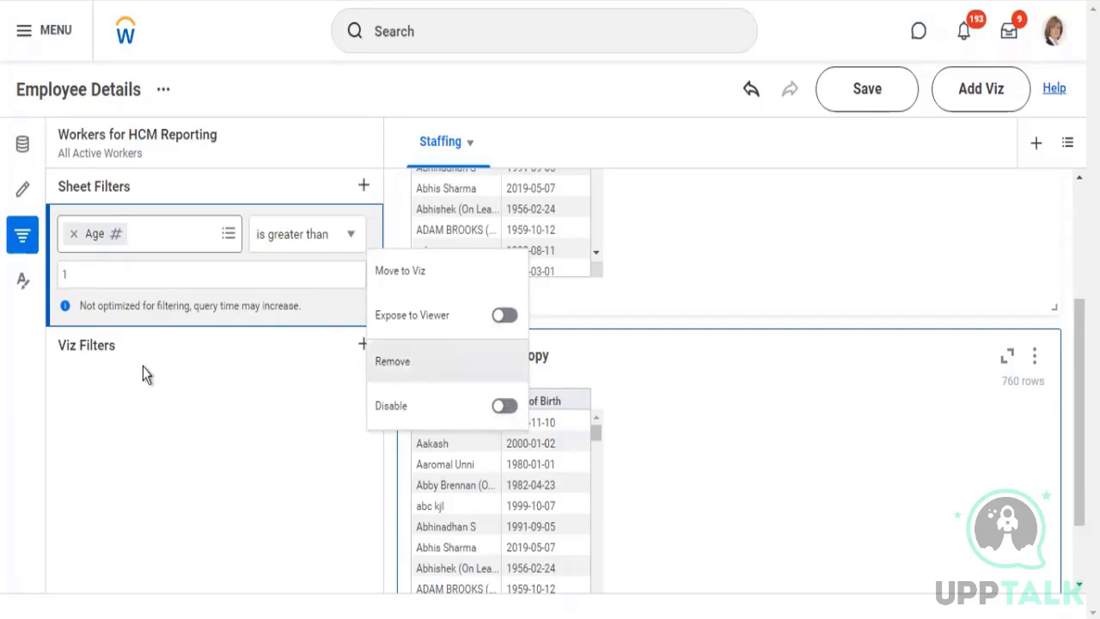
{"action": "left_click", "coordinate": [337, 348]}
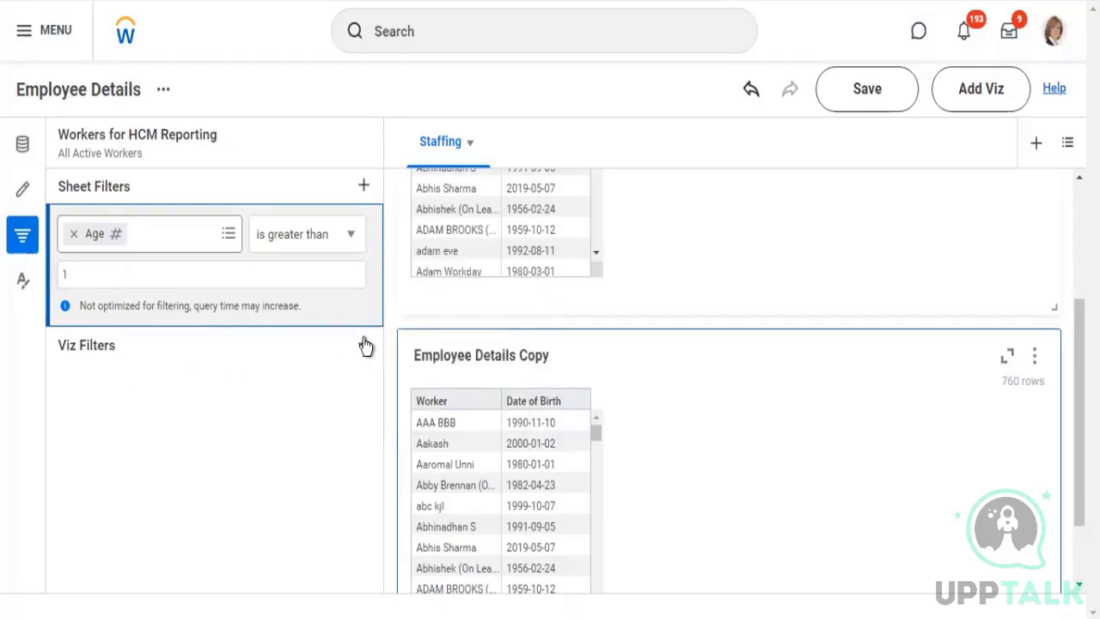
{"action": "left_click", "coordinate": [364, 346]}
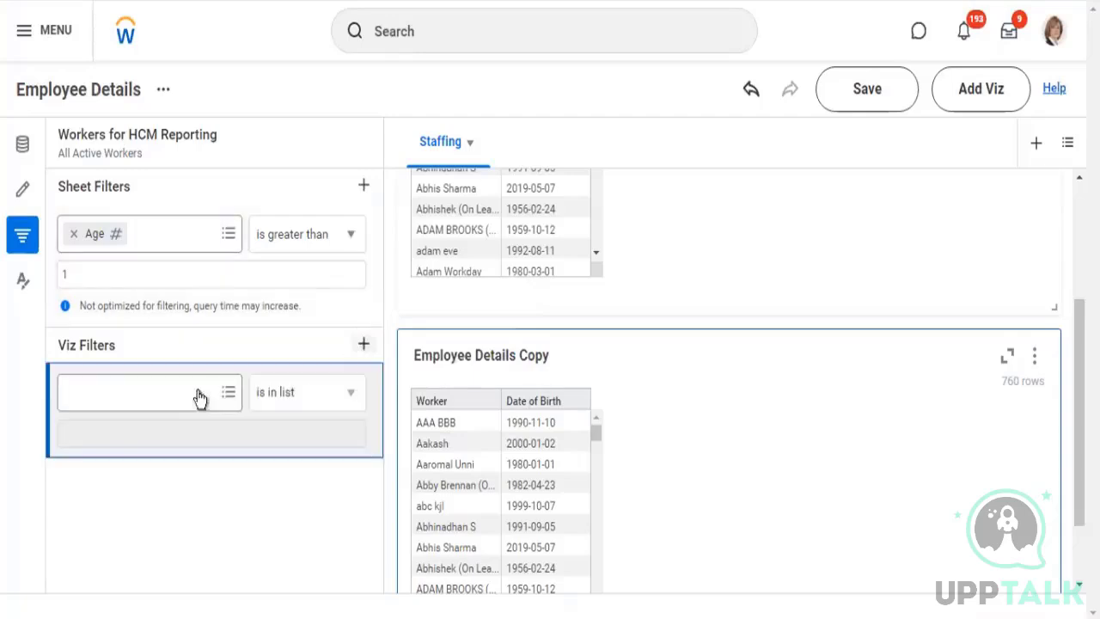
{"action": "left_click", "coordinate": [136, 399]}
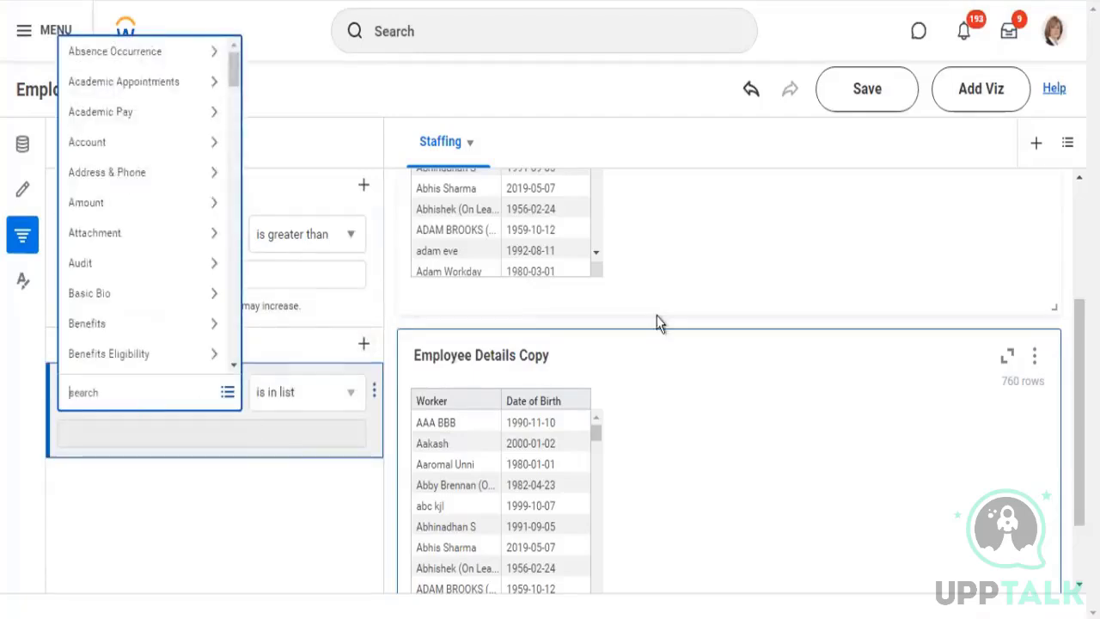
Add a viz filter to the Employee Details table on the Company field, found by searching for "company"
{"action": "scroll", "coordinate": [656, 305], "scroll_direction": "up", "scroll_amount": 2}
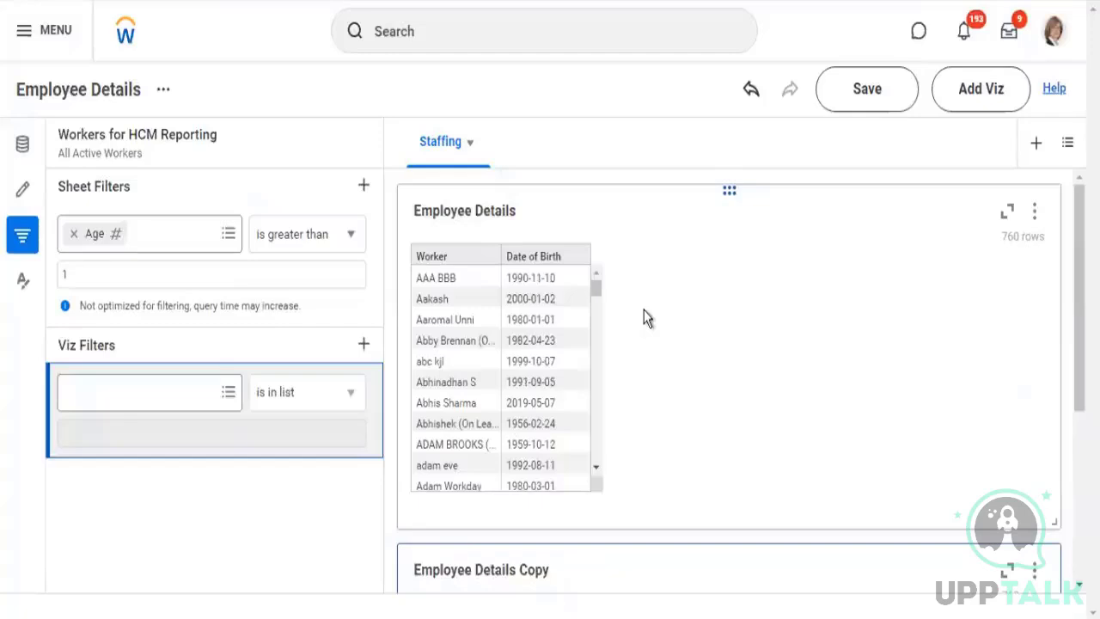
{"action": "left_click", "coordinate": [646, 317]}
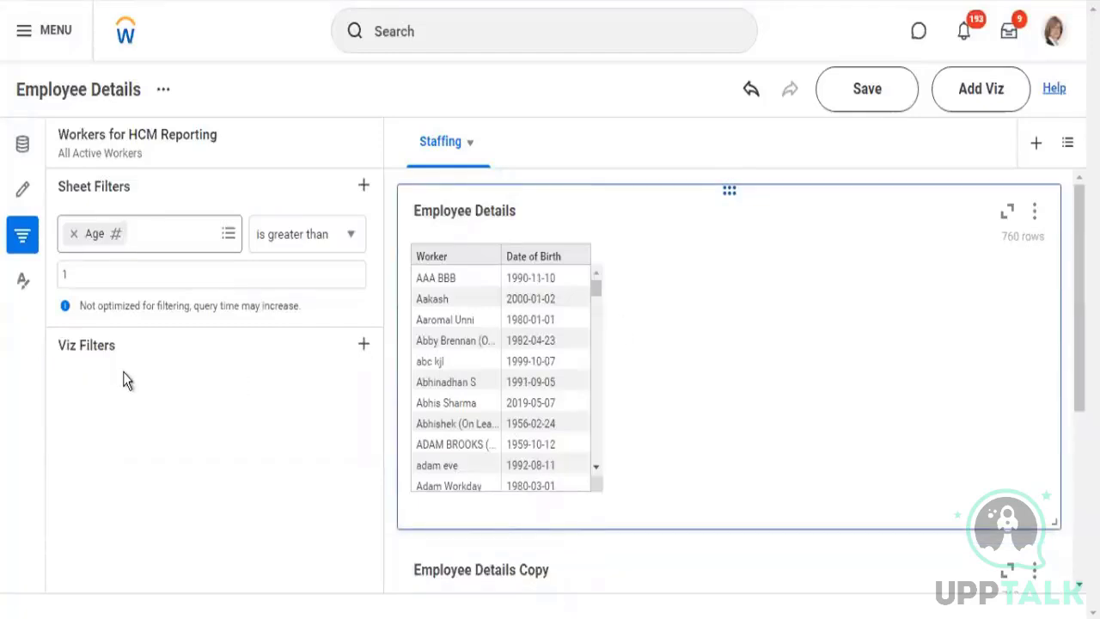
{"action": "left_click", "coordinate": [364, 344]}
{"action": "left_click", "coordinate": [129, 390]}
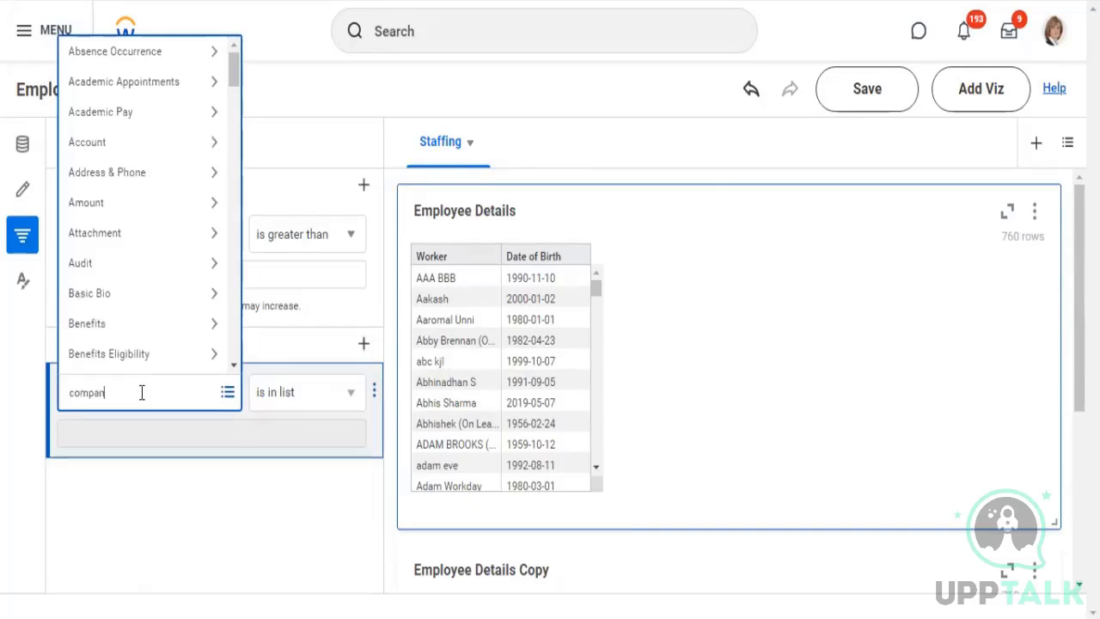
{"action": "key", "text": "Return"}
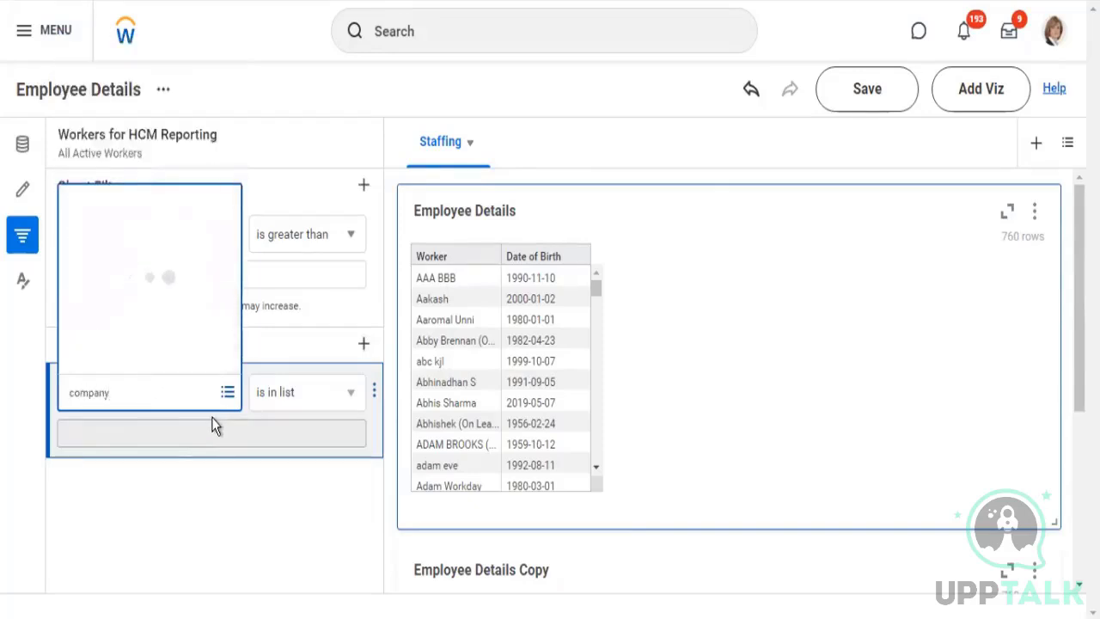
{"action": "left_click", "coordinate": [111, 96]}
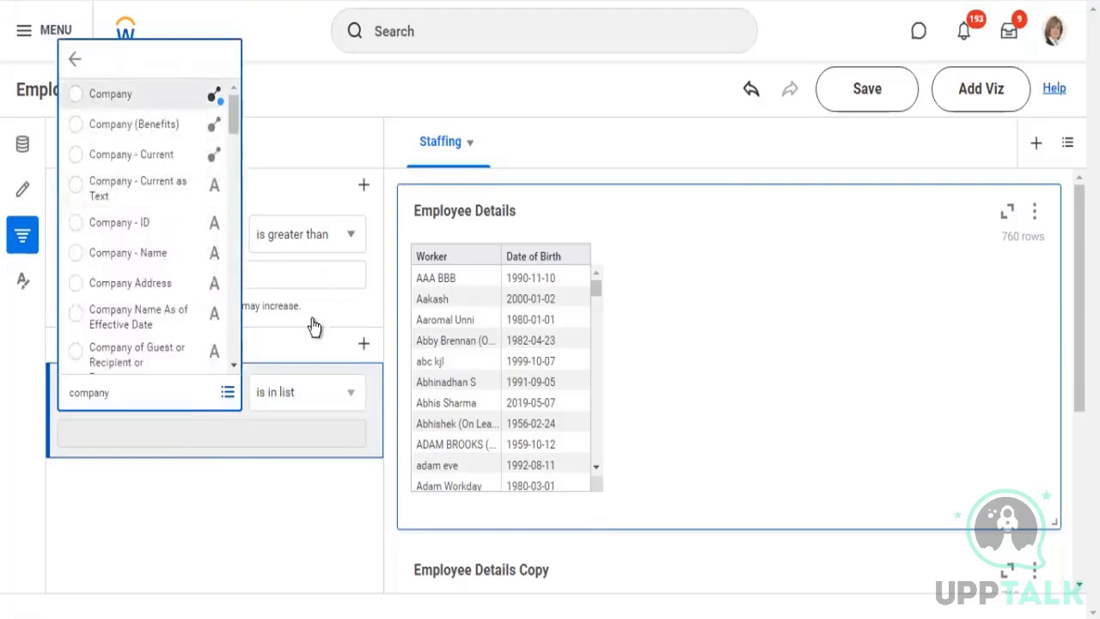
Search the Company filter's is in list values for "global modern services" and select all matching companies
{"action": "left_click", "coordinate": [351, 396]}
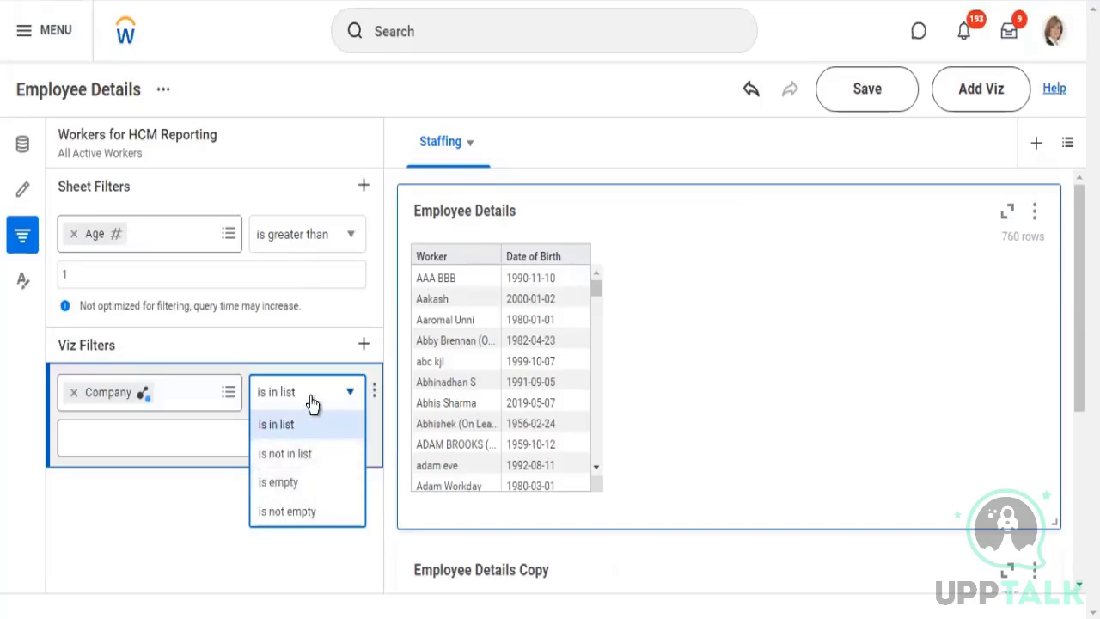
{"action": "left_click", "coordinate": [113, 438]}
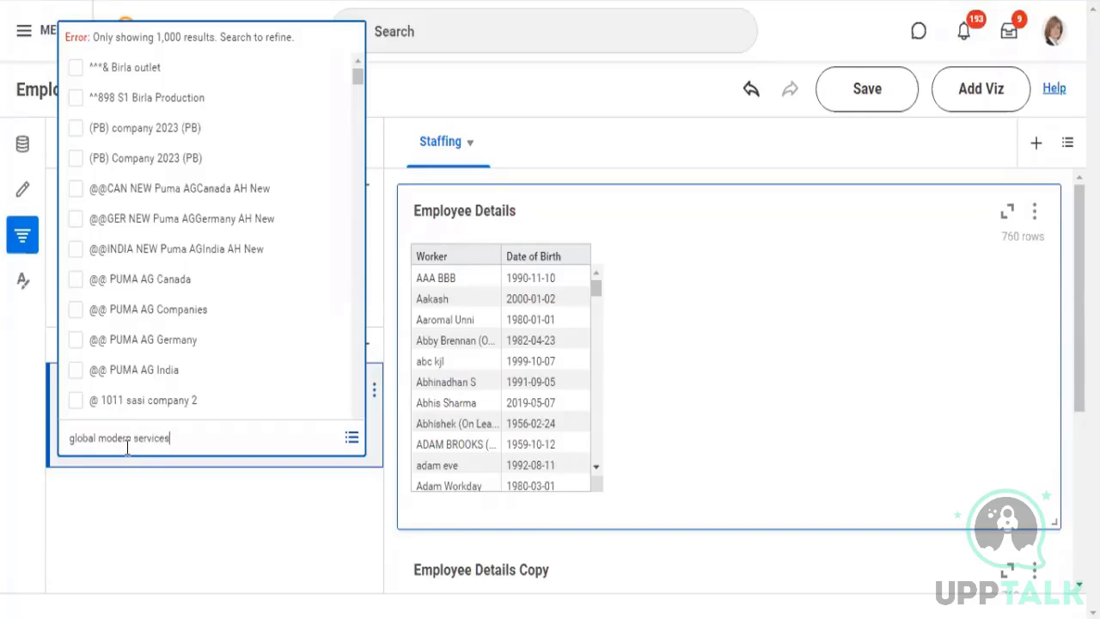
{"action": "key", "text": "Return"}
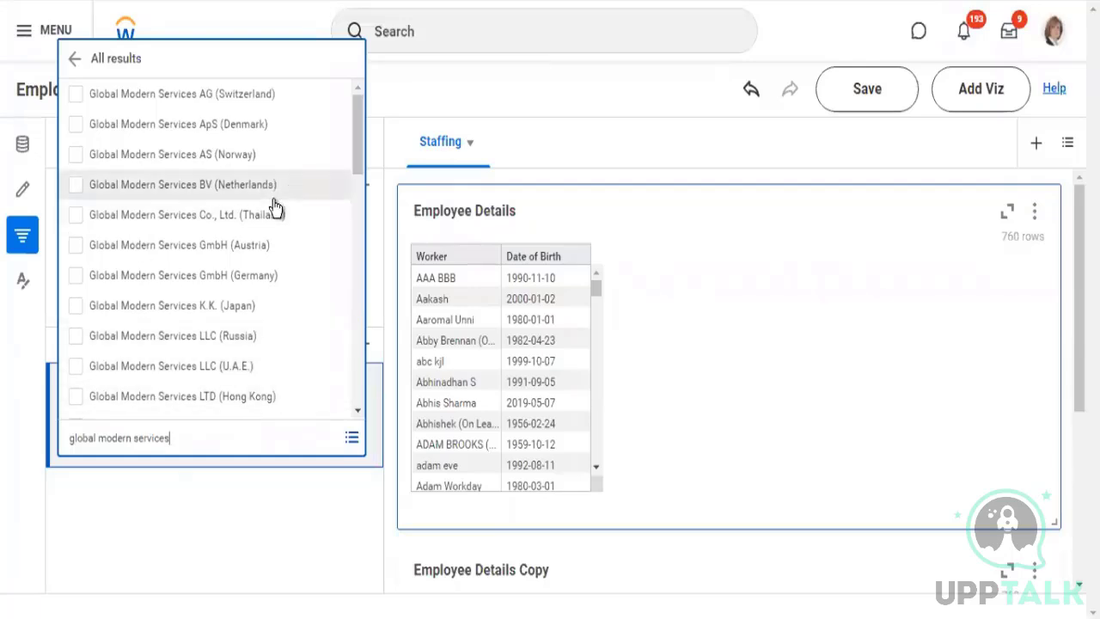
{"action": "key", "text": "ctrl+a"}
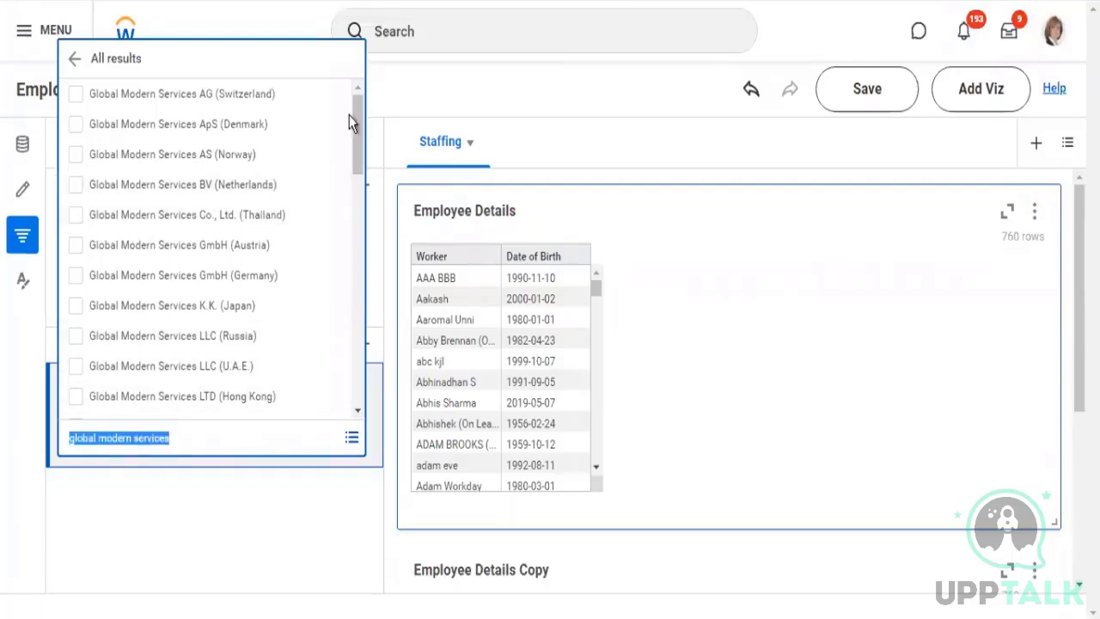
{"action": "left_click", "coordinate": [265, 95]}
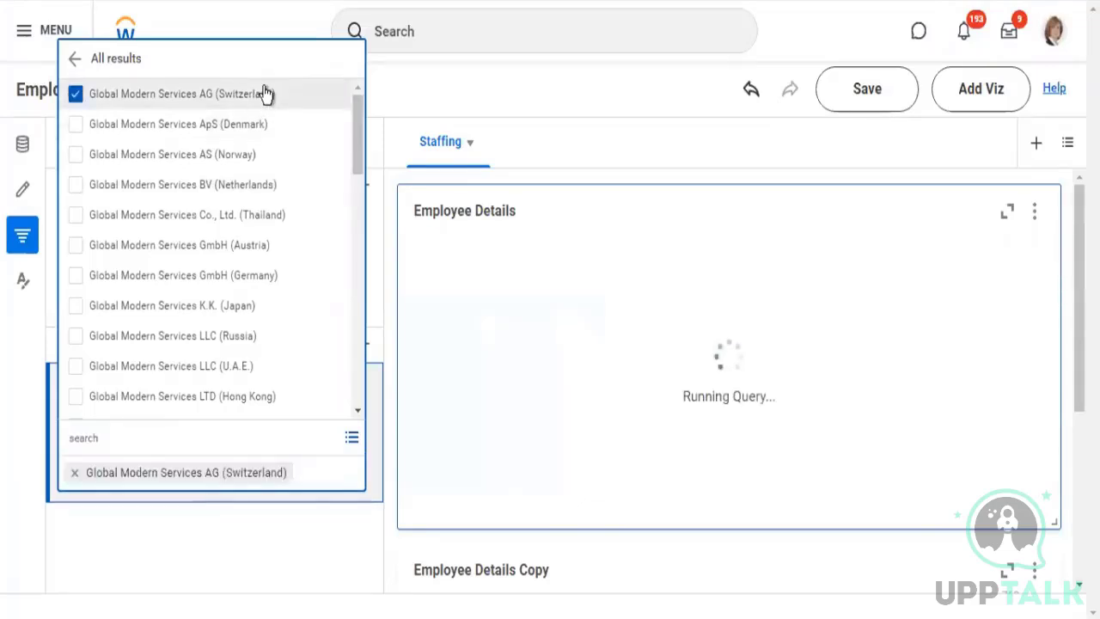
{"action": "key", "text": "ctrl+a"}
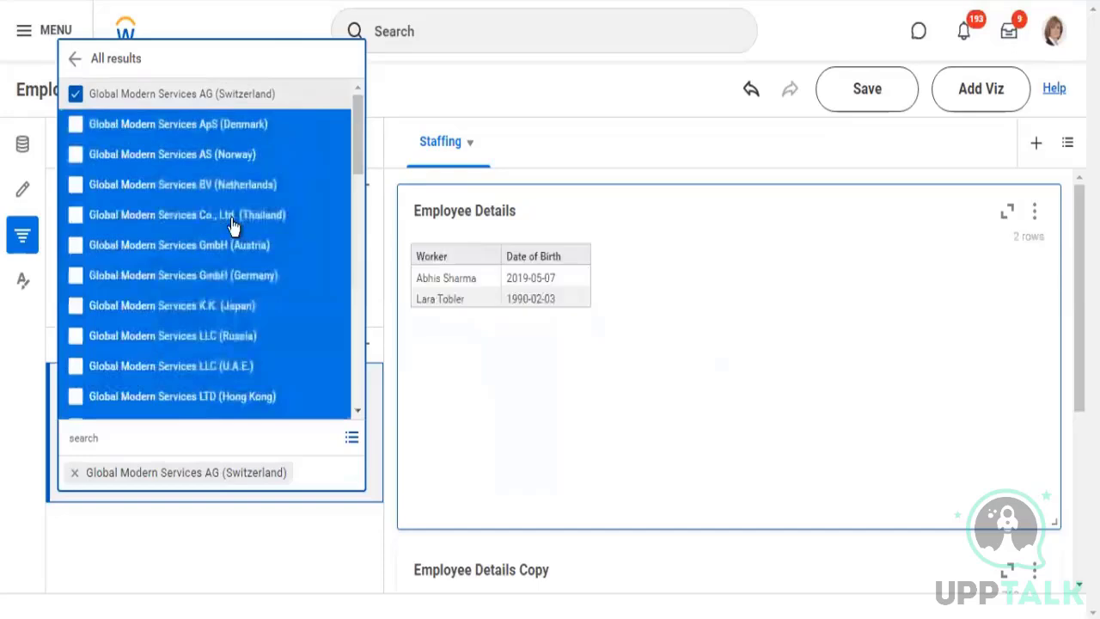
{"action": "key", "text": "Return"}
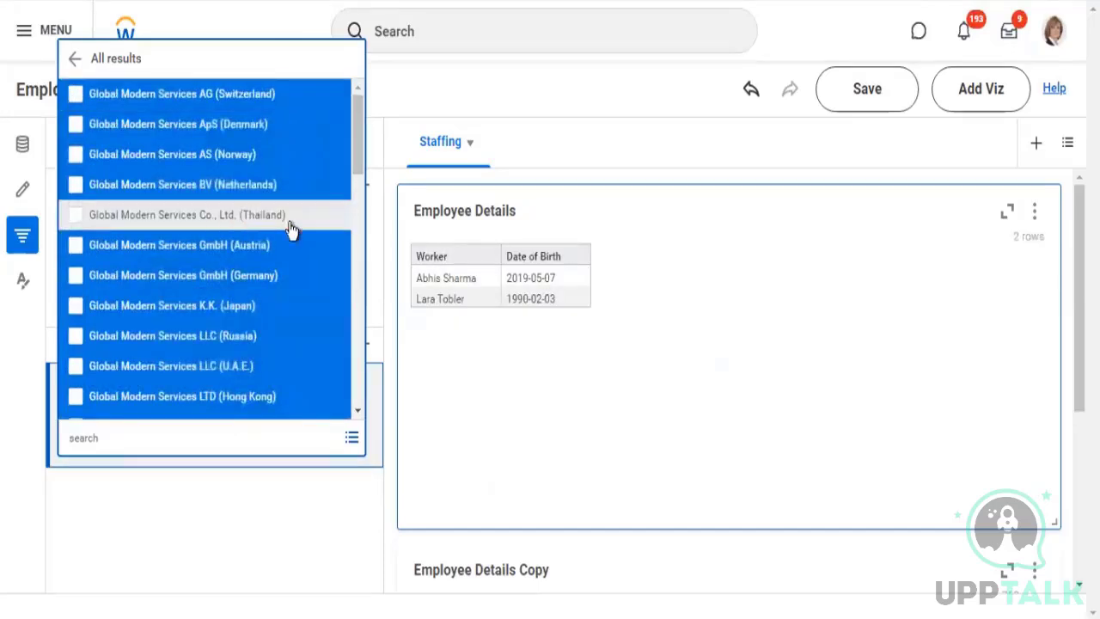
Deselect DJ Global Modern Services, Inc.(USA) and every company from NEWNAME to the end of the Company filter's value list
{"action": "scroll", "coordinate": [341, 369], "scroll_direction": "down", "scroll_amount": 3}
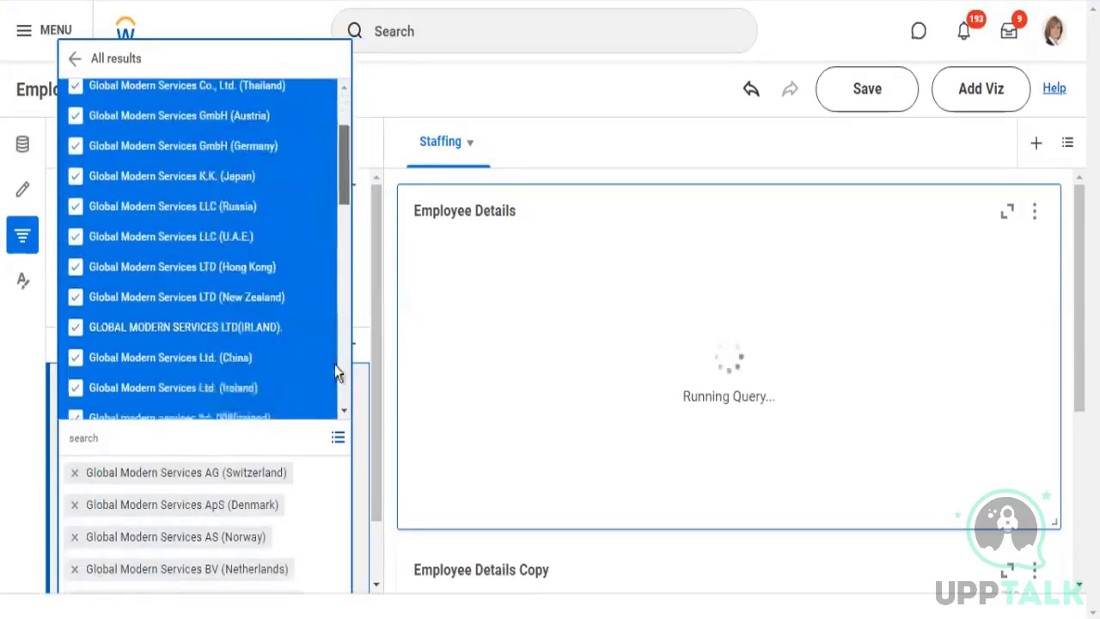
{"action": "scroll", "coordinate": [336, 425], "scroll_direction": "down", "scroll_amount": 10}
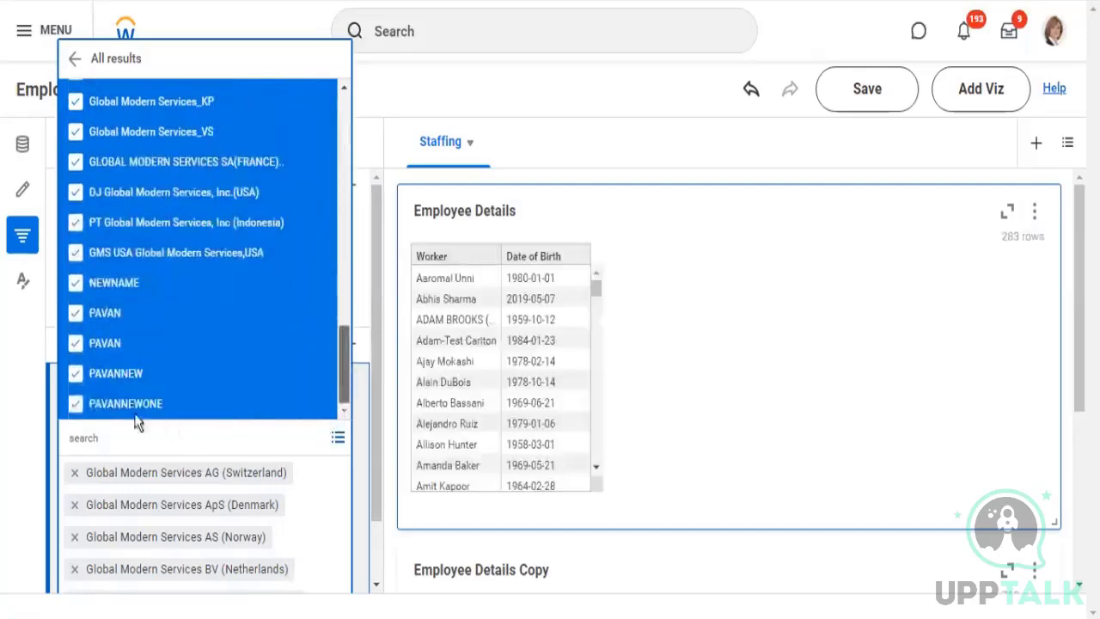
{"action": "left_click", "coordinate": [75, 404]}
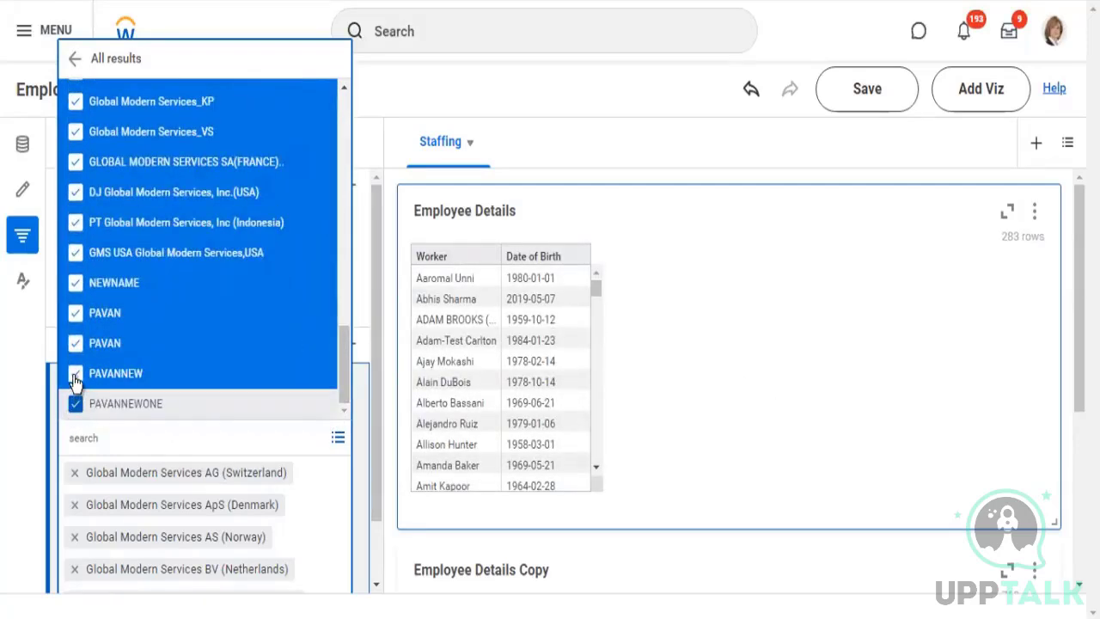
{"action": "left_click", "coordinate": [76, 373]}
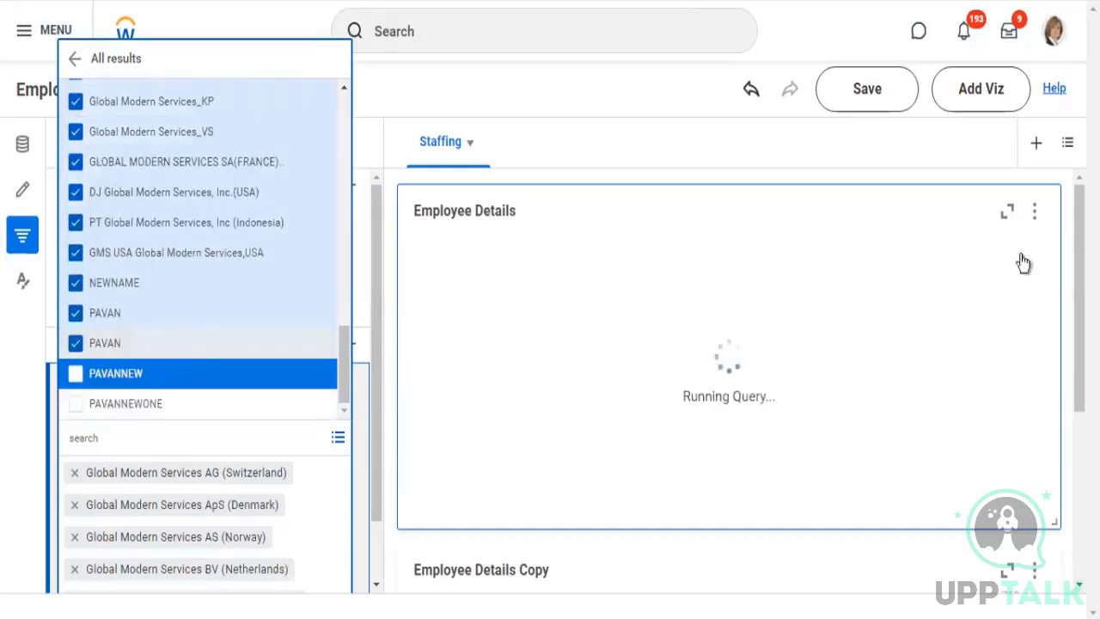
{"action": "left_click", "coordinate": [76, 343]}
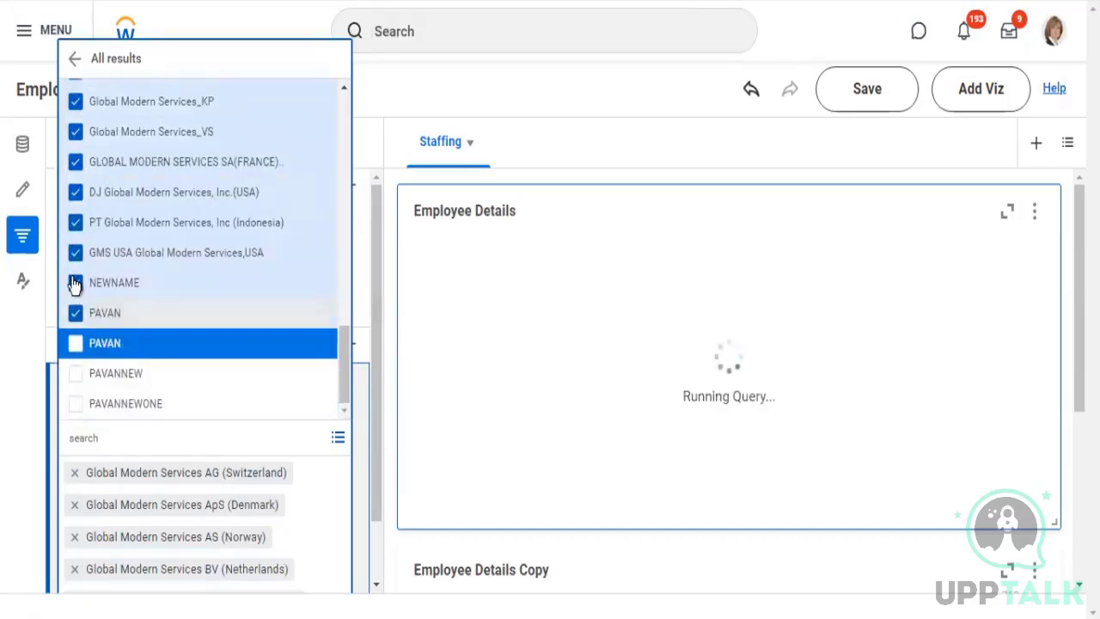
{"action": "left_click", "coordinate": [76, 311]}
{"action": "left_click", "coordinate": [75, 196]}
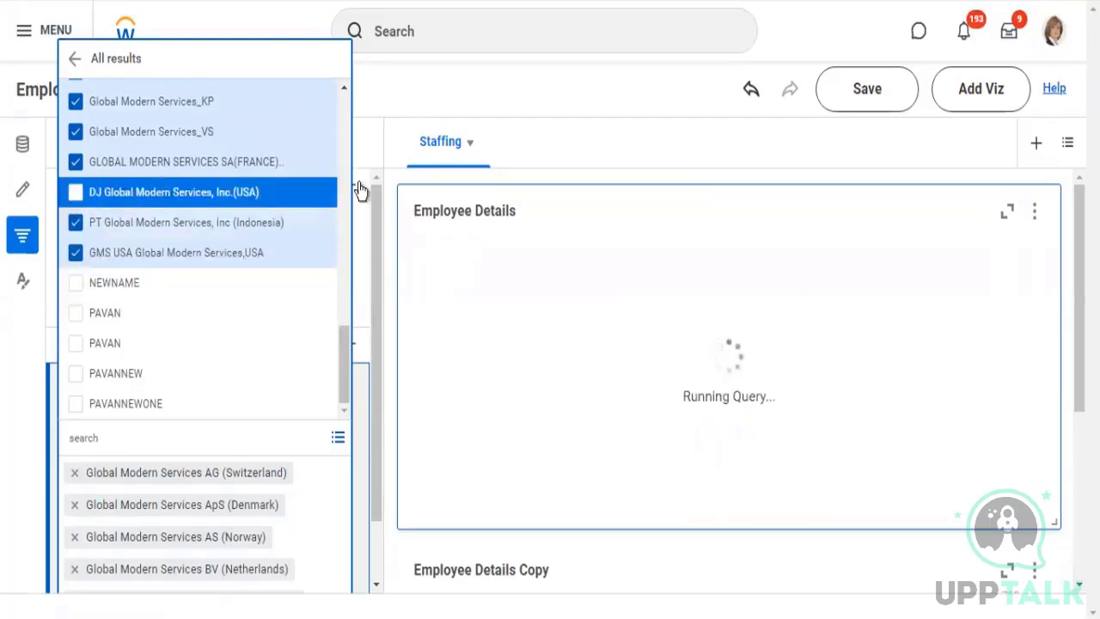
{"action": "left_click", "coordinate": [481, 97]}
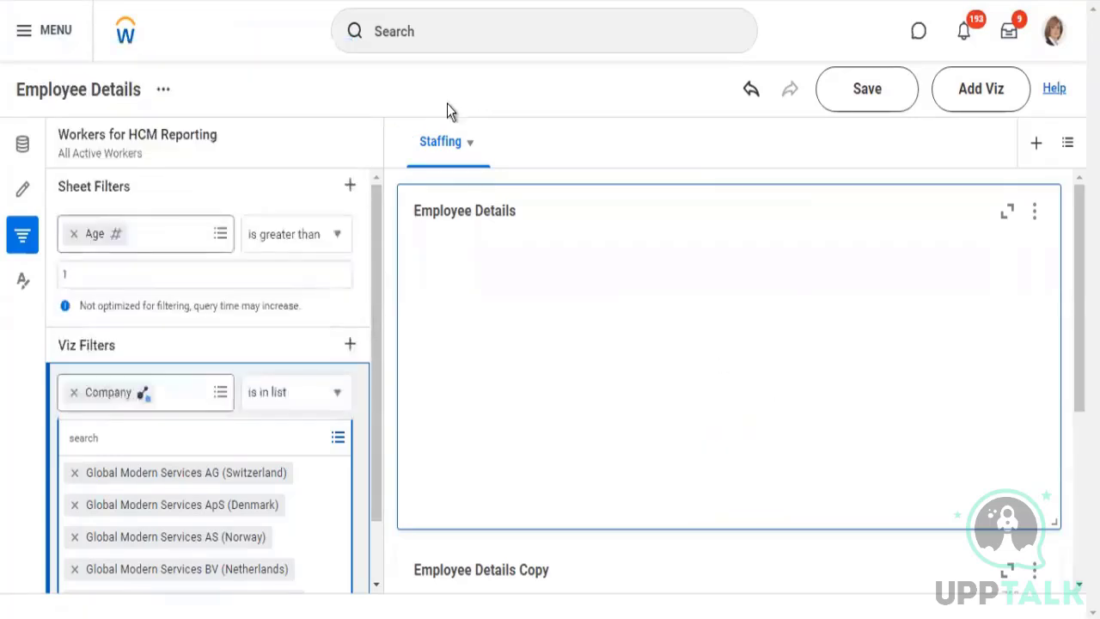
Remove the empty viz filter from the Employee Details Copy table
{"action": "scroll", "coordinate": [550, 327], "scroll_direction": "down", "scroll_amount": 1}
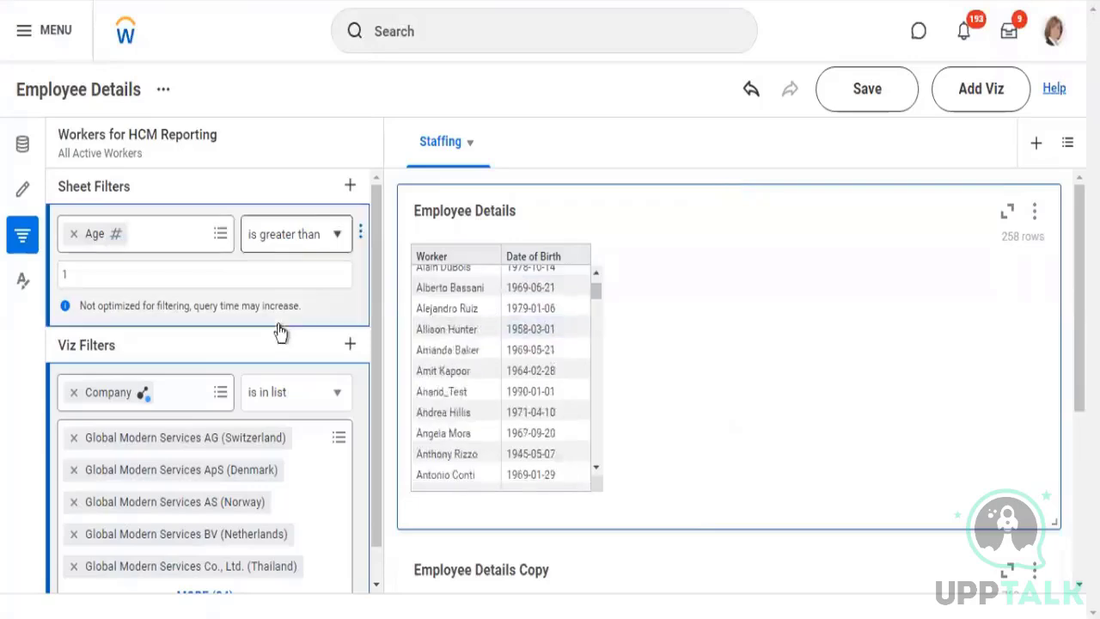
{"action": "scroll", "coordinate": [208, 383], "scroll_direction": "down", "scroll_amount": 1}
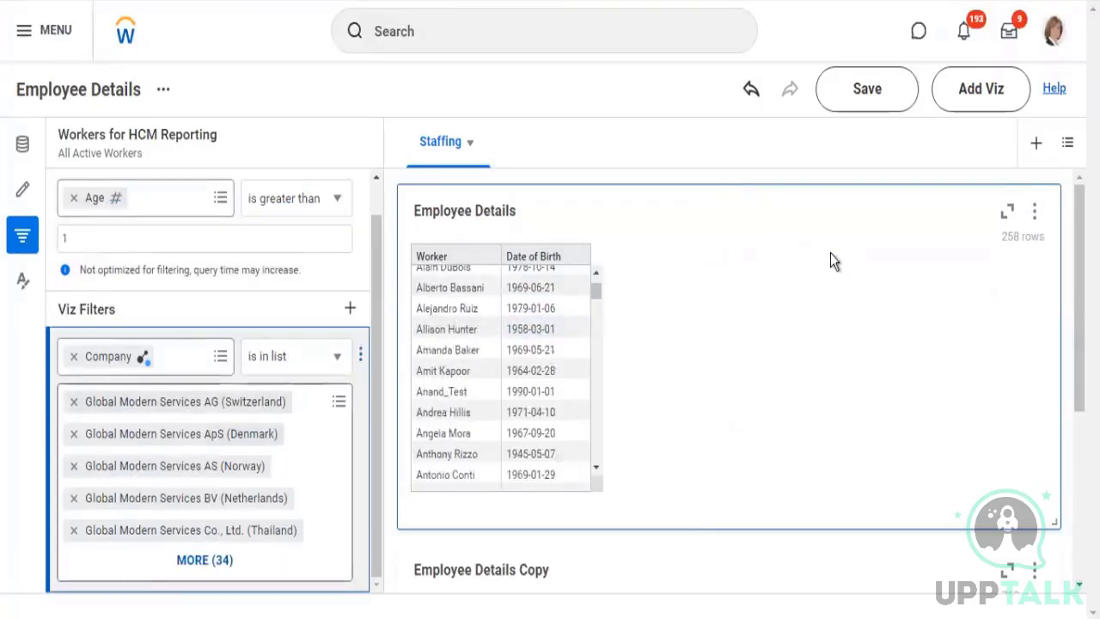
{"action": "scroll", "coordinate": [826, 327], "scroll_direction": "down", "scroll_amount": 3}
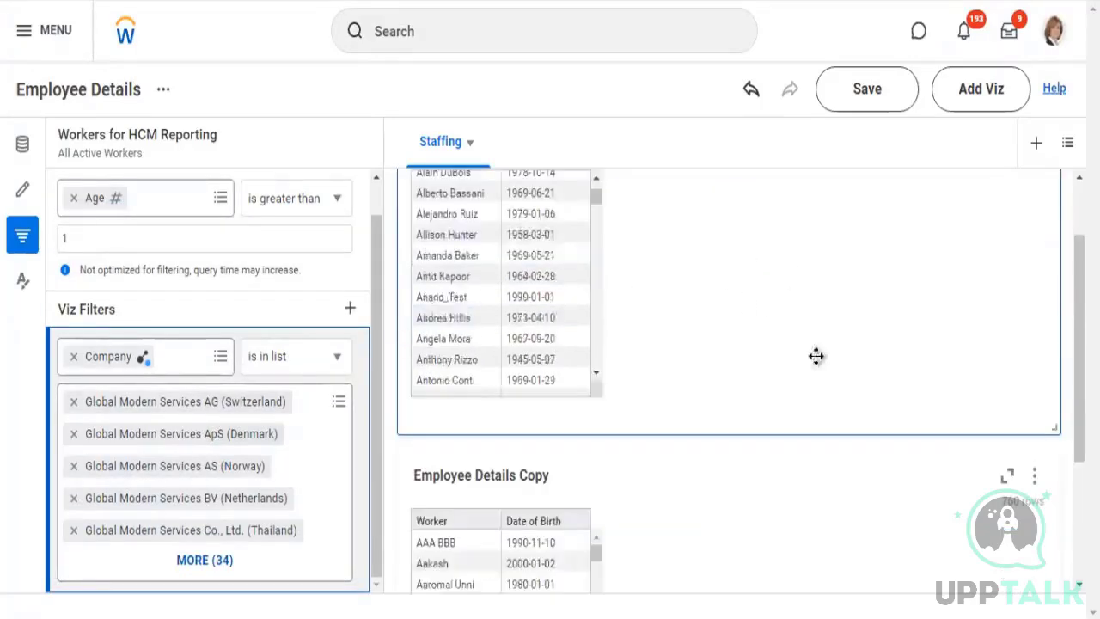
{"action": "left_click", "coordinate": [713, 447]}
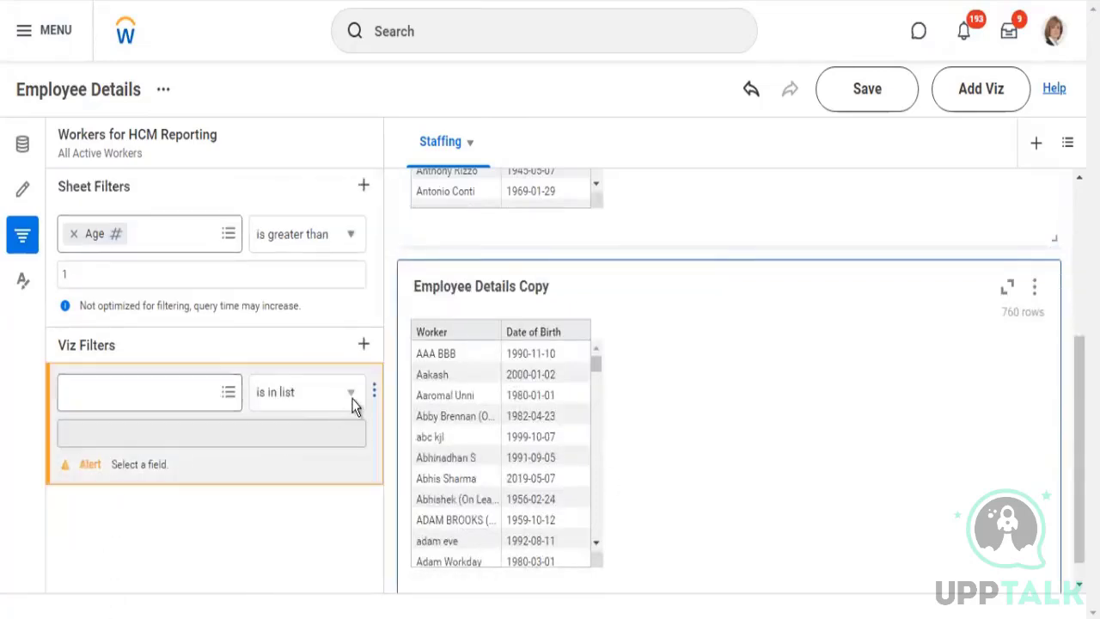
{"action": "left_click", "coordinate": [355, 429]}
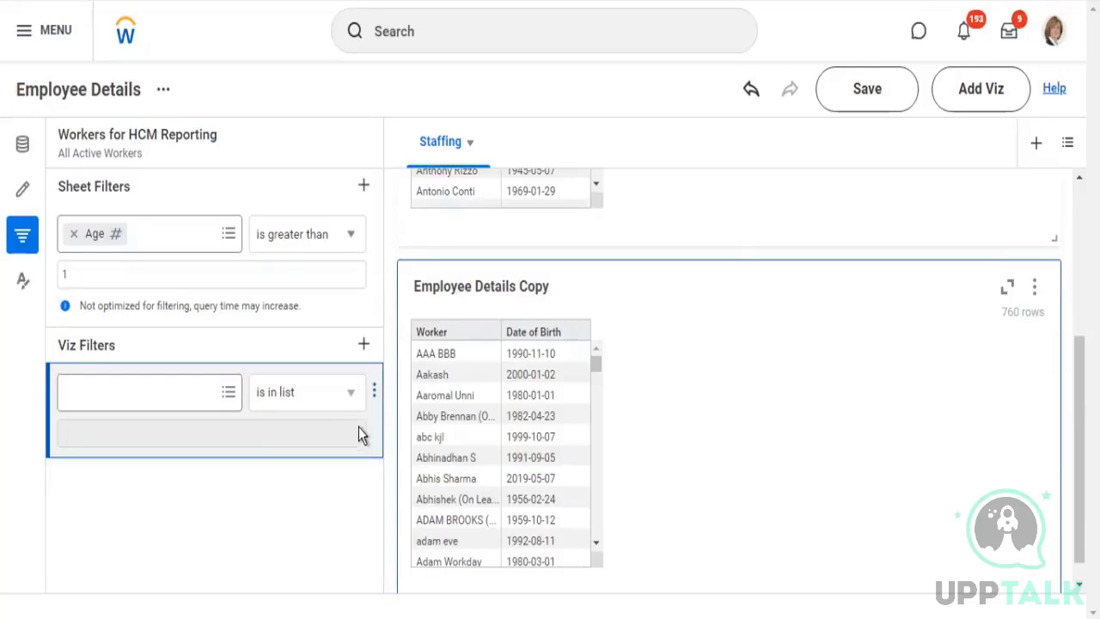
{"action": "left_click", "coordinate": [373, 392]}
{"action": "left_click", "coordinate": [405, 515]}
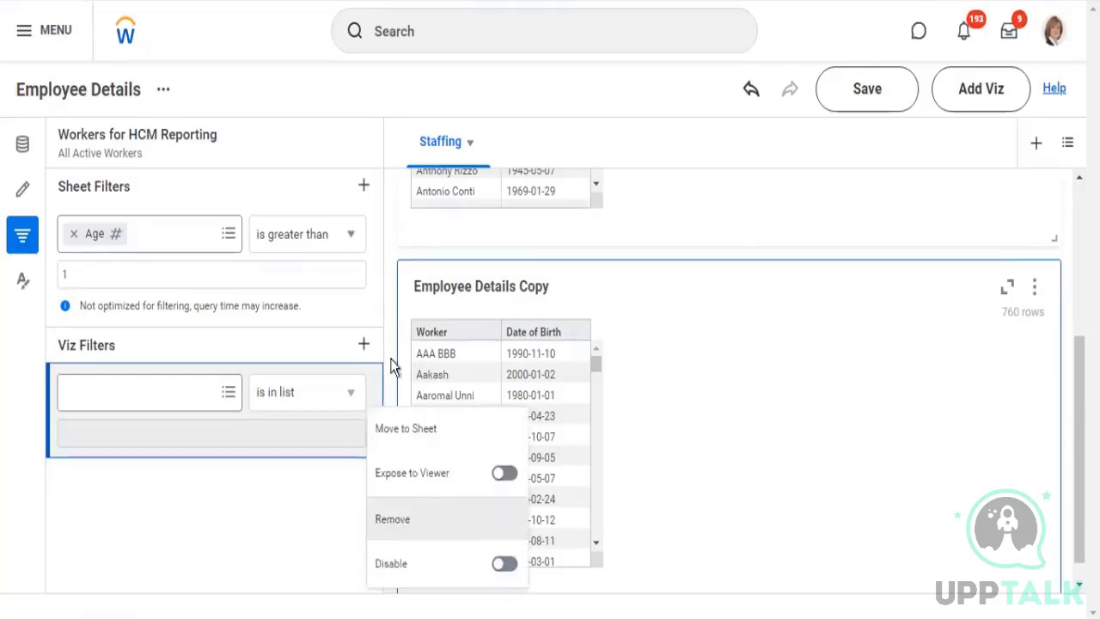
Move the Company viz filter of the Employee Details table to the sheet filters
{"action": "scroll", "coordinate": [722, 268], "scroll_direction": "up", "scroll_amount": 2}
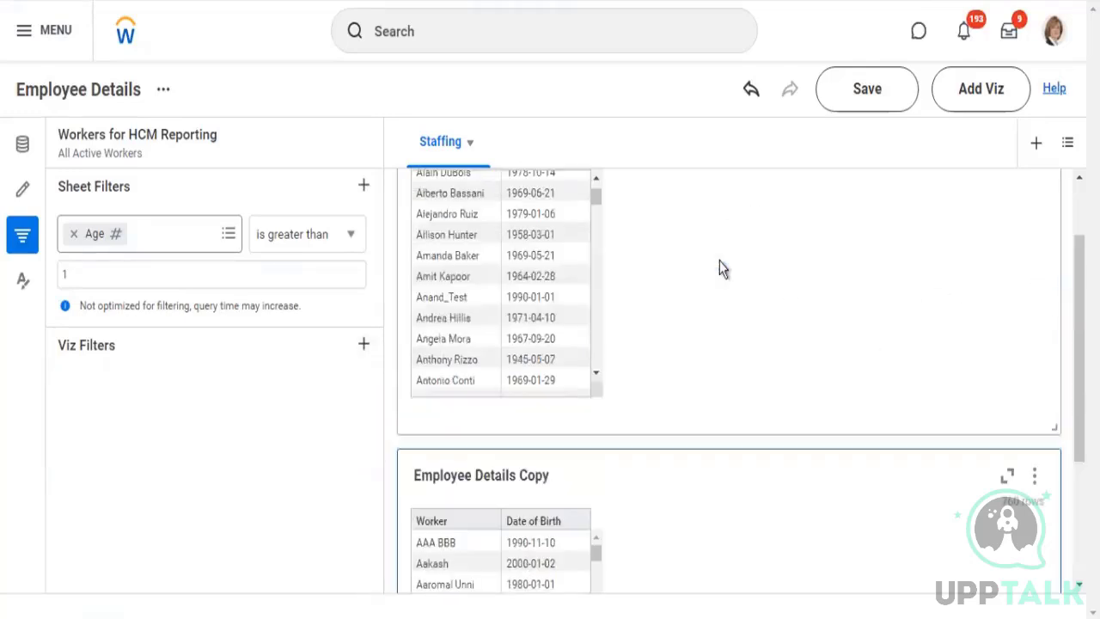
{"action": "left_click", "coordinate": [727, 268]}
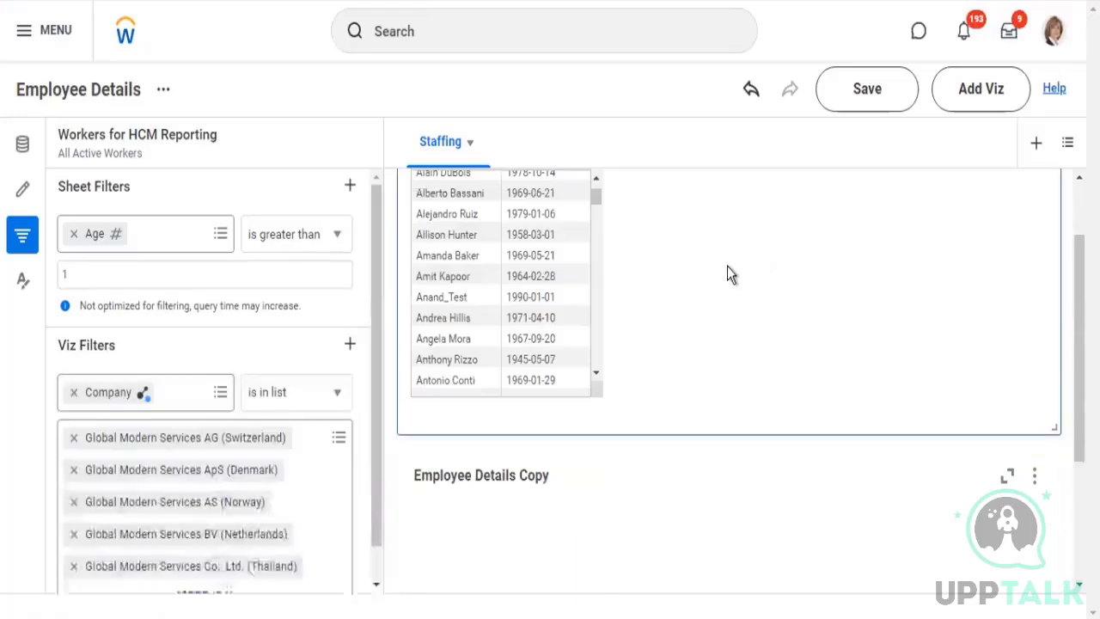
{"action": "scroll", "coordinate": [355, 372], "scroll_direction": "down", "scroll_amount": 1}
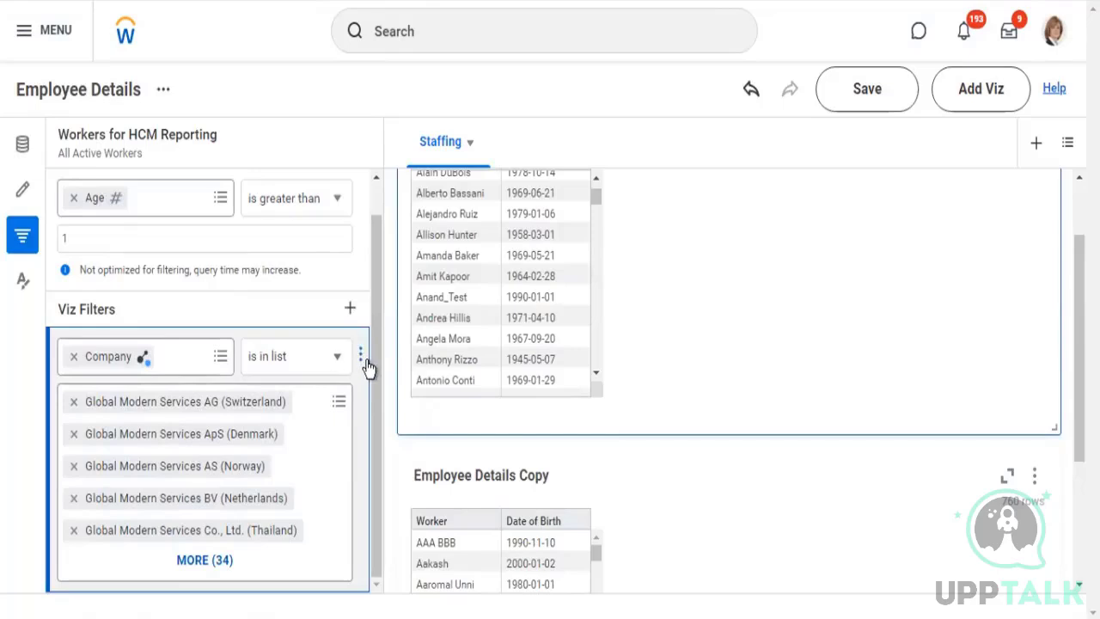
{"action": "left_click", "coordinate": [361, 356]}
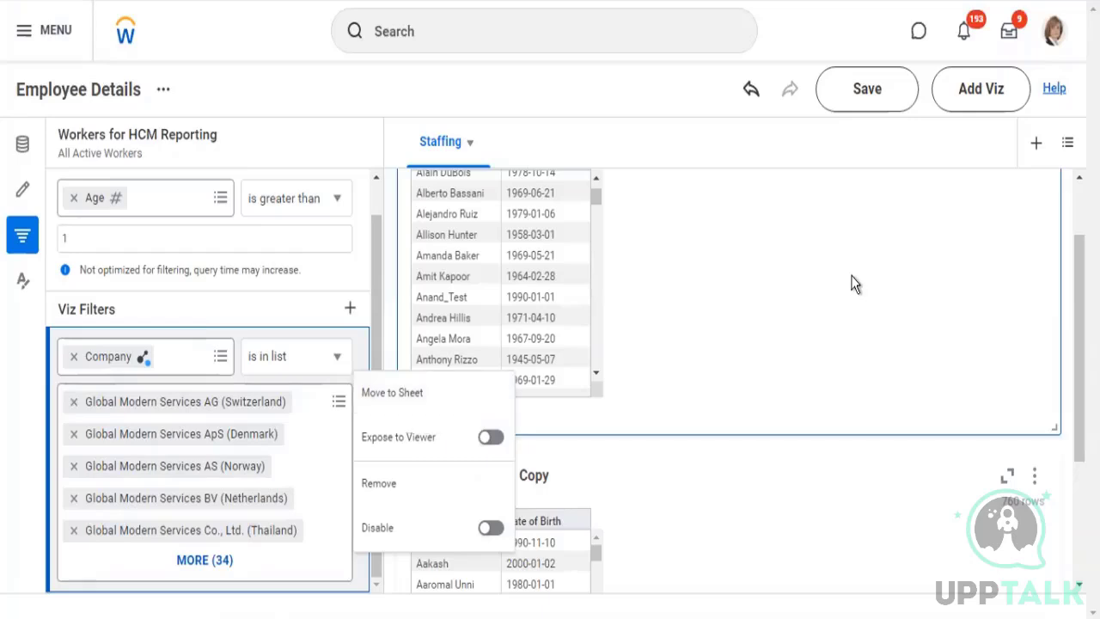
{"action": "left_click", "coordinate": [392, 393]}
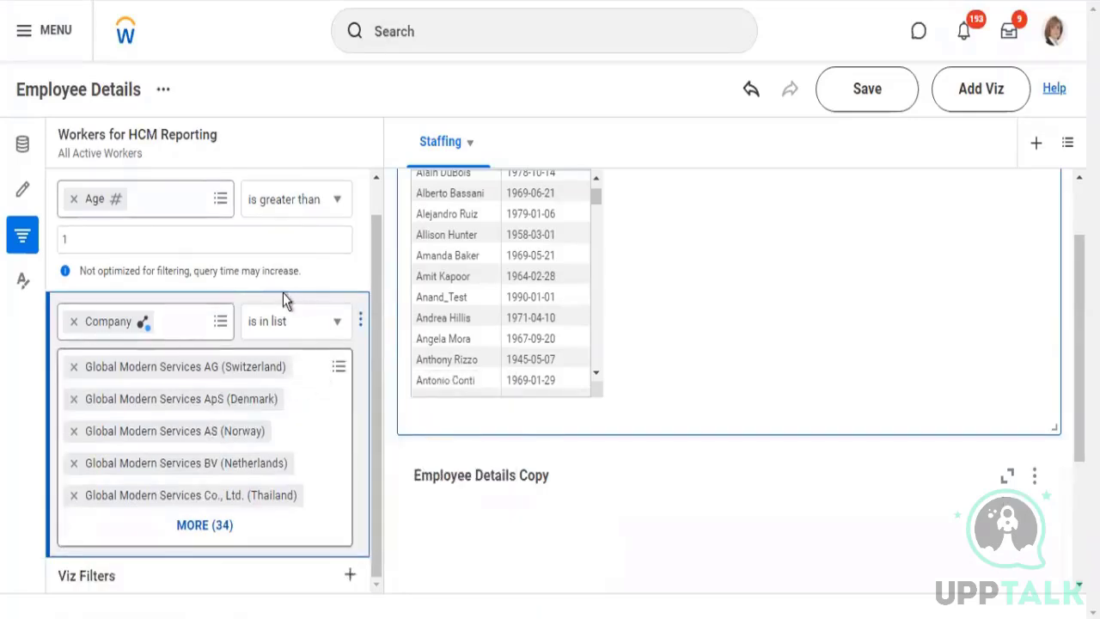
{"action": "scroll", "coordinate": [287, 298], "scroll_direction": "up", "scroll_amount": 1}
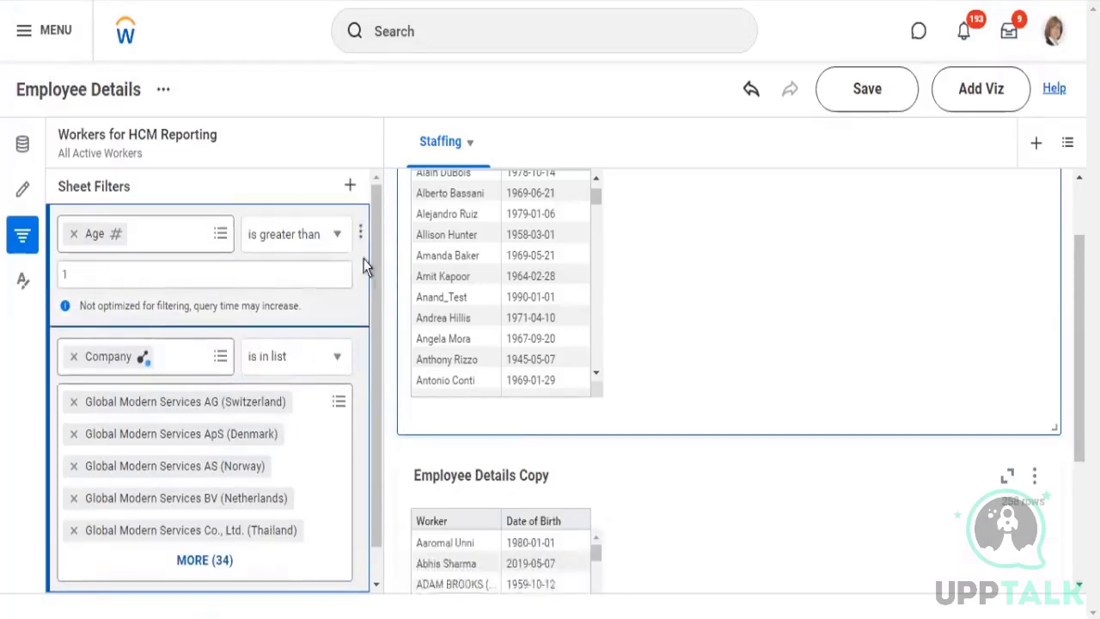
Examine the sheet filters, the formatting settings and the available visualization types for the Employee Details Copy table
{"action": "left_click_drag", "start_coordinate": [376, 268], "coordinate": [378, 304]}
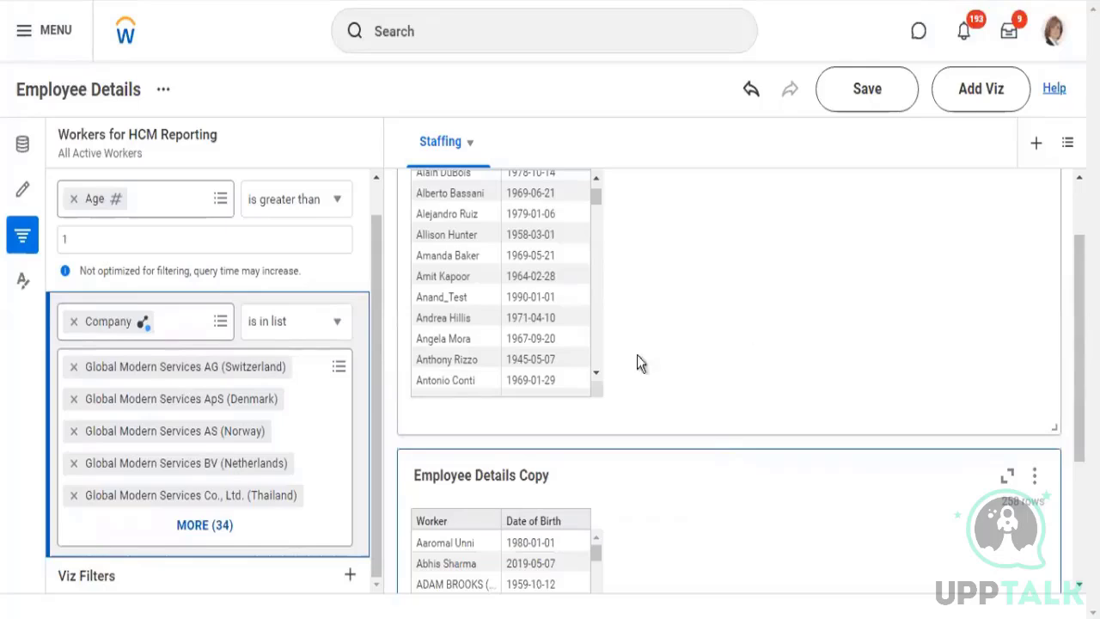
{"action": "left_click", "coordinate": [22, 288]}
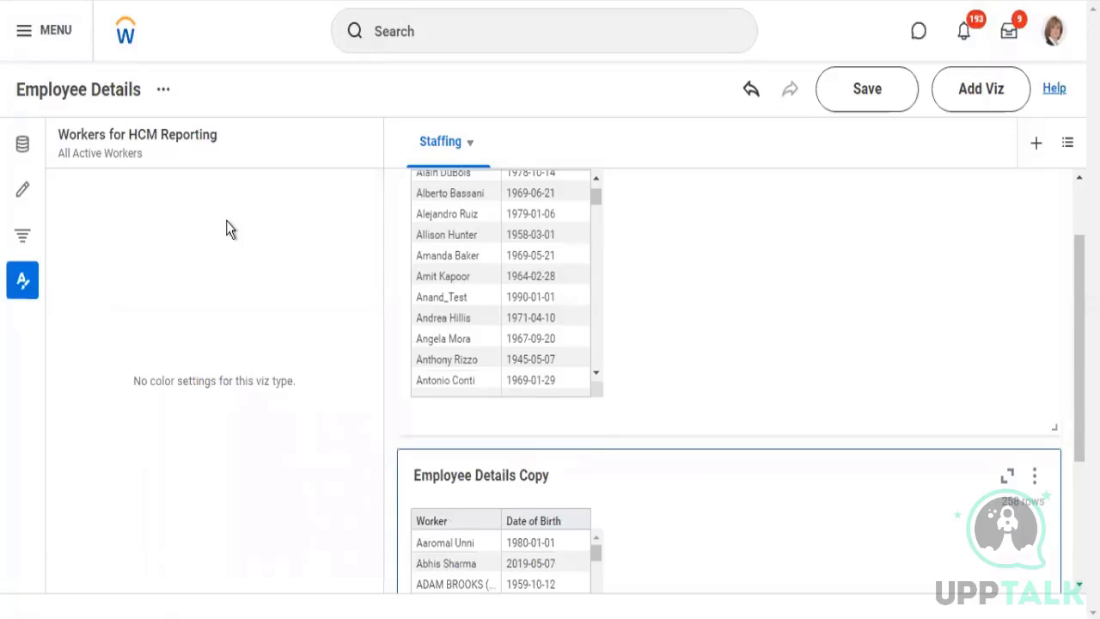
{"action": "left_click", "coordinate": [25, 193]}
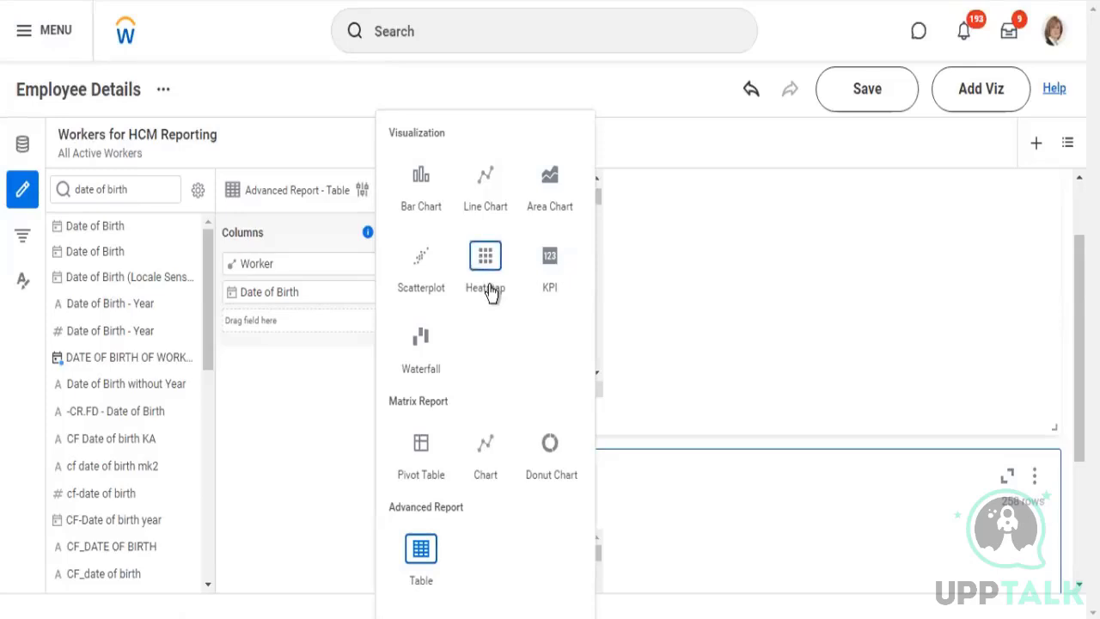
Search the fields for "country" and add the Primary Address - Full field as the third column of the Employee Details table
{"action": "left_click", "coordinate": [853, 311]}
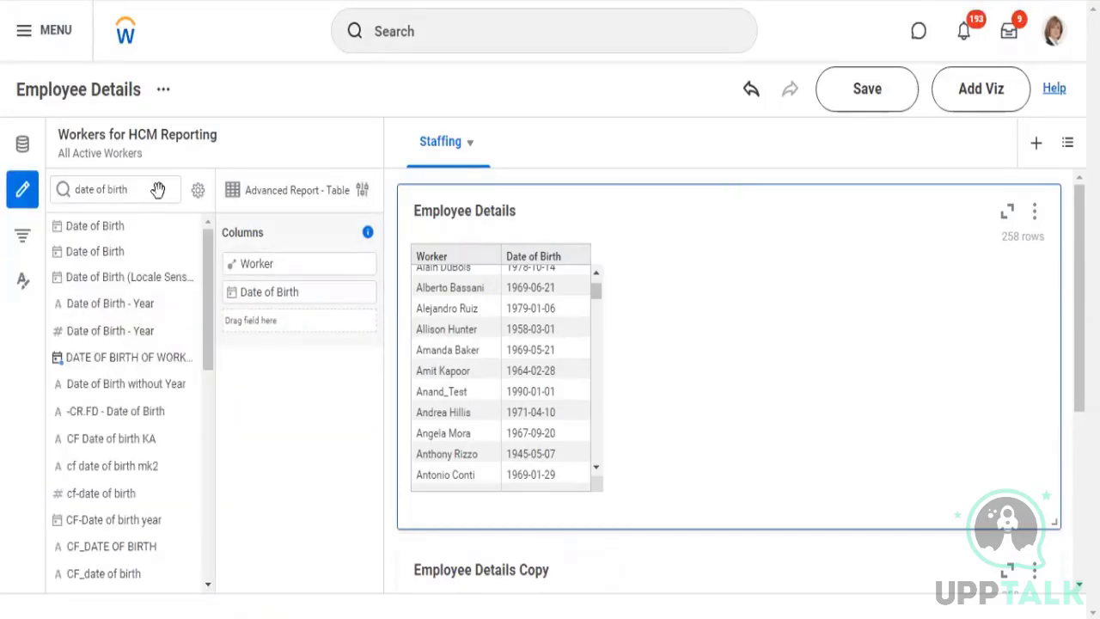
{"action": "left_click", "coordinate": [67, 190]}
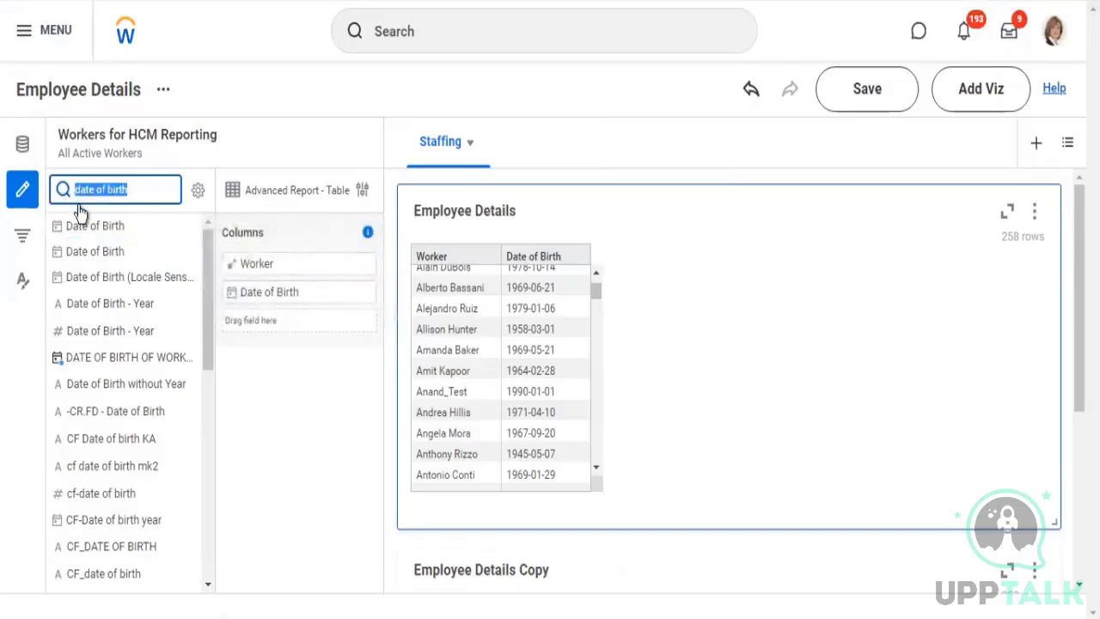
{"action": "type", "text": "coun"}
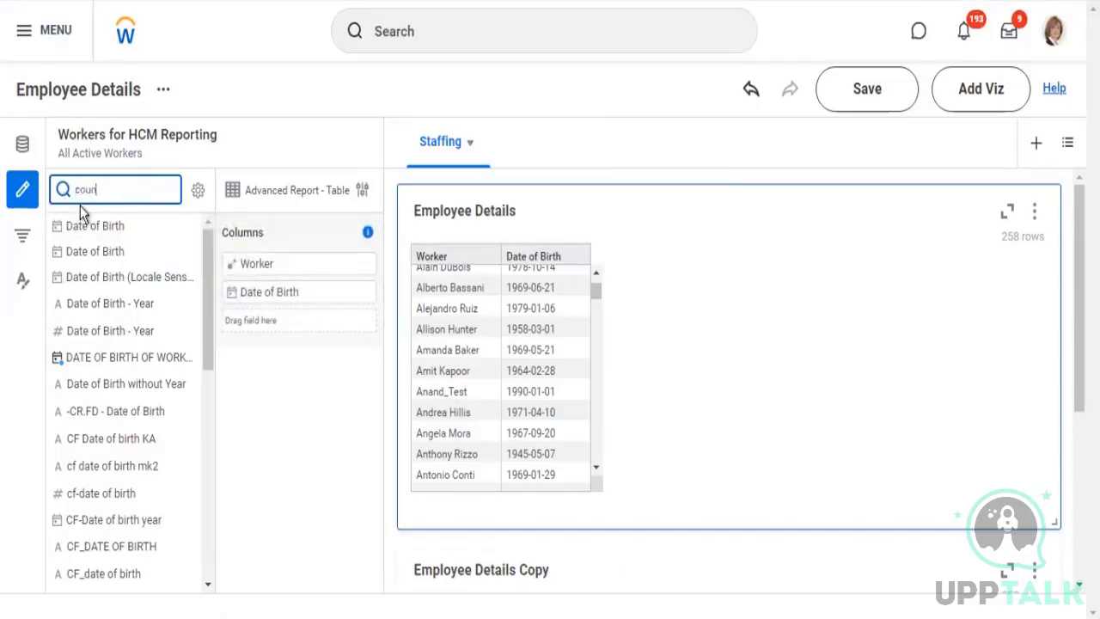
{"action": "type", "text": "try"}
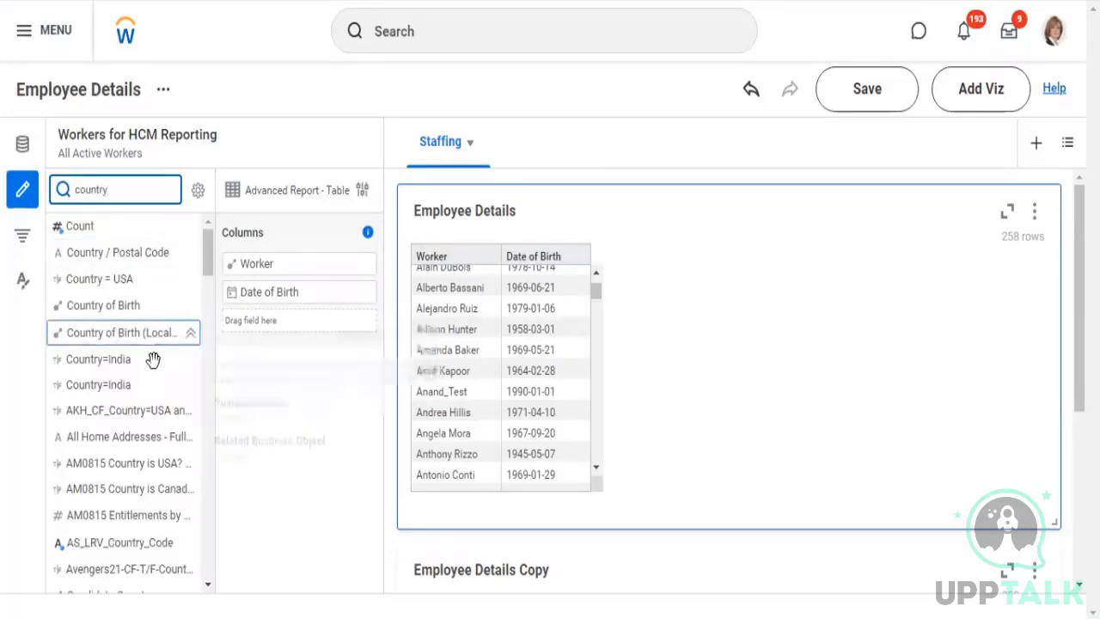
{"action": "scroll", "coordinate": [153, 361], "scroll_direction": "down", "scroll_amount": 5}
{"action": "scroll", "coordinate": [124, 417], "scroll_direction": "down", "scroll_amount": 10}
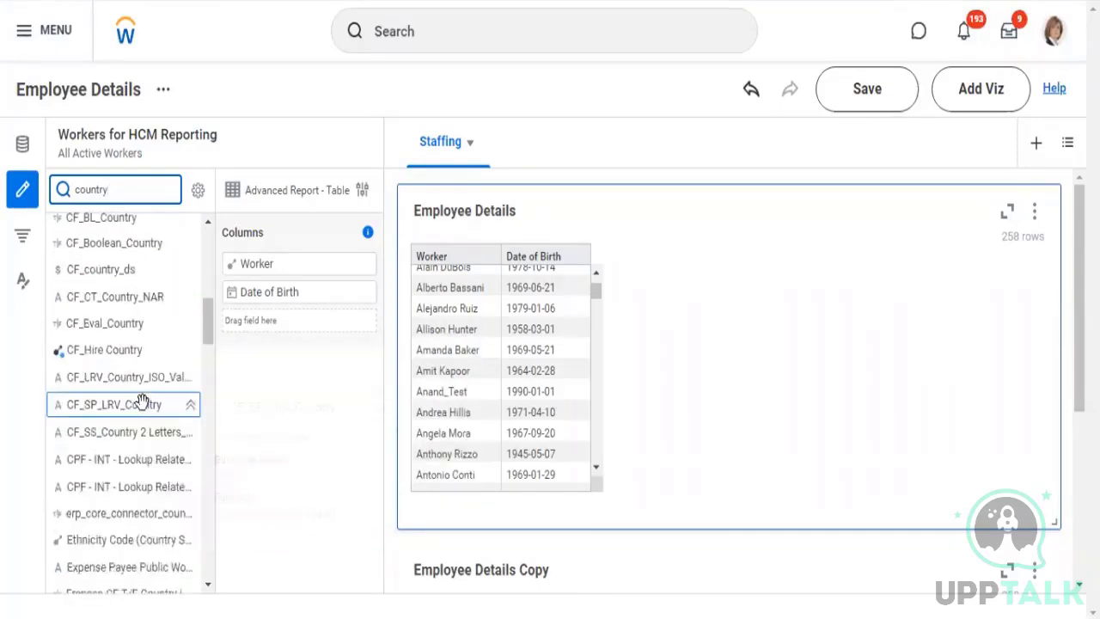
{"action": "scroll", "coordinate": [137, 413], "scroll_direction": "down", "scroll_amount": 10}
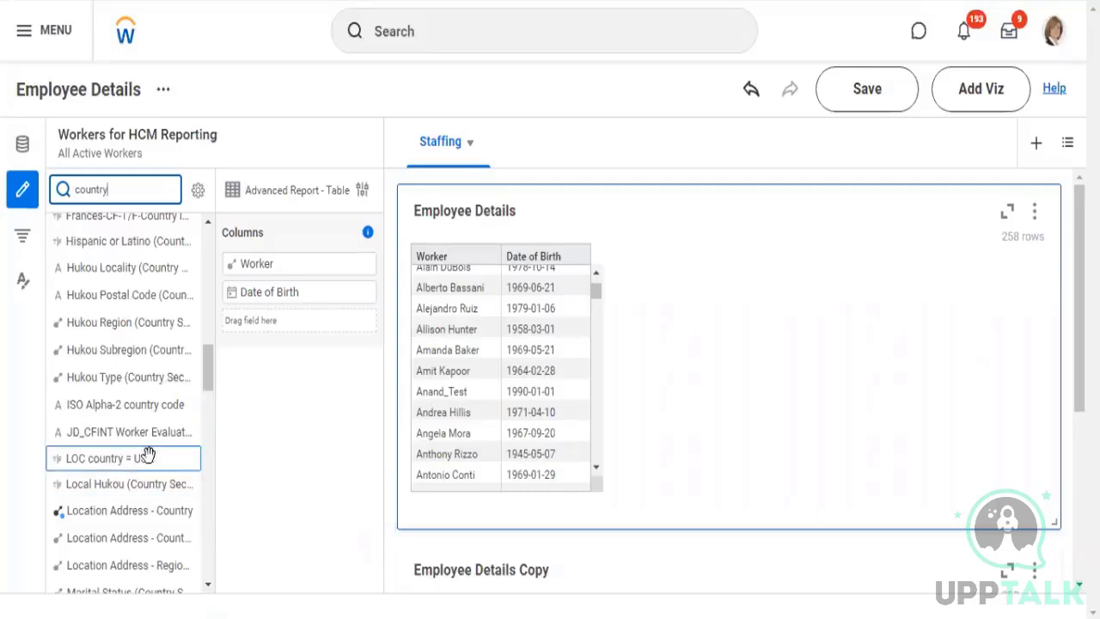
{"action": "scroll", "coordinate": [158, 456], "scroll_direction": "down", "scroll_amount": 4}
{"action": "scroll", "coordinate": [160, 444], "scroll_direction": "down", "scroll_amount": 5}
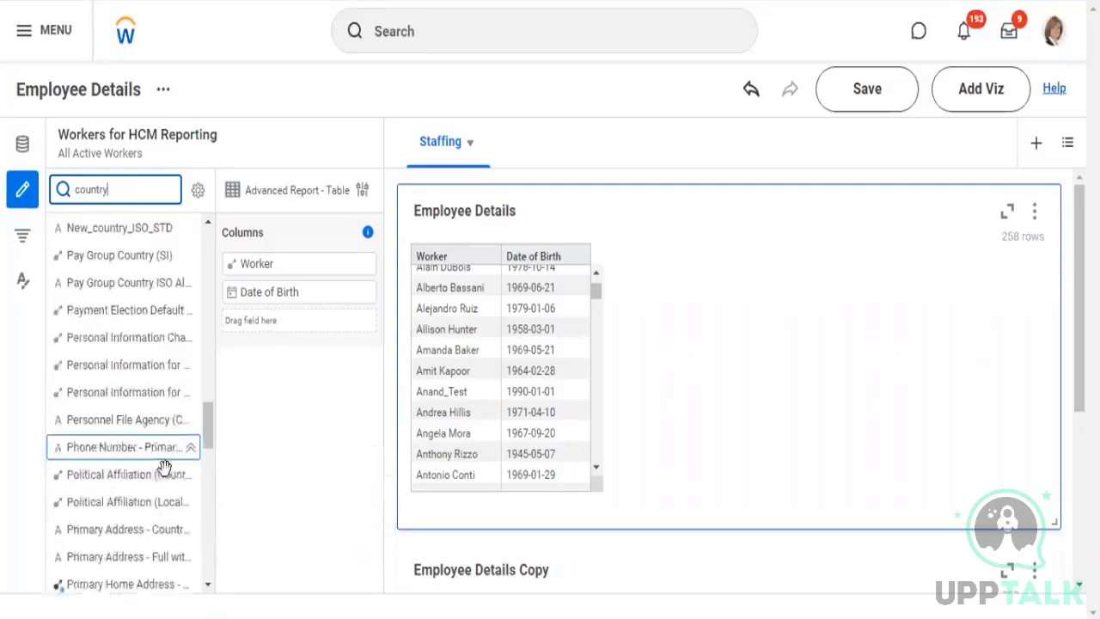
{"action": "scroll", "coordinate": [167, 454], "scroll_direction": "down", "scroll_amount": 5}
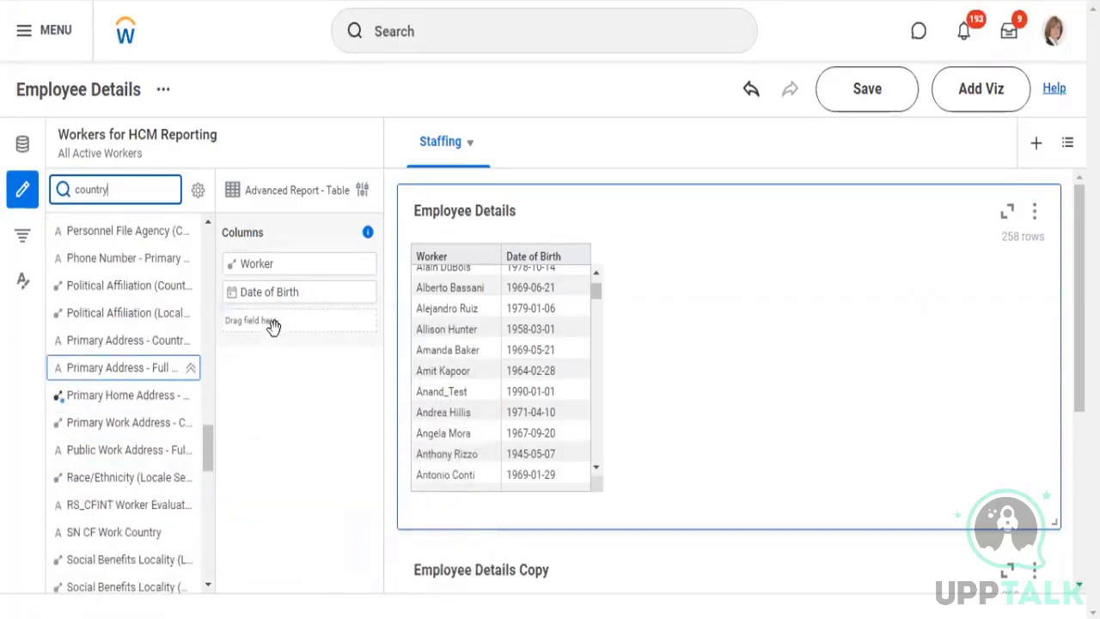
{"action": "mouse_move", "coordinate": [273, 323]}
{"action": "left_mouse_down"}
{"action": "mouse_move", "coordinate": [288, 385]}
{"action": "mouse_move", "coordinate": [258, 336]}
{"action": "left_mouse_up"}
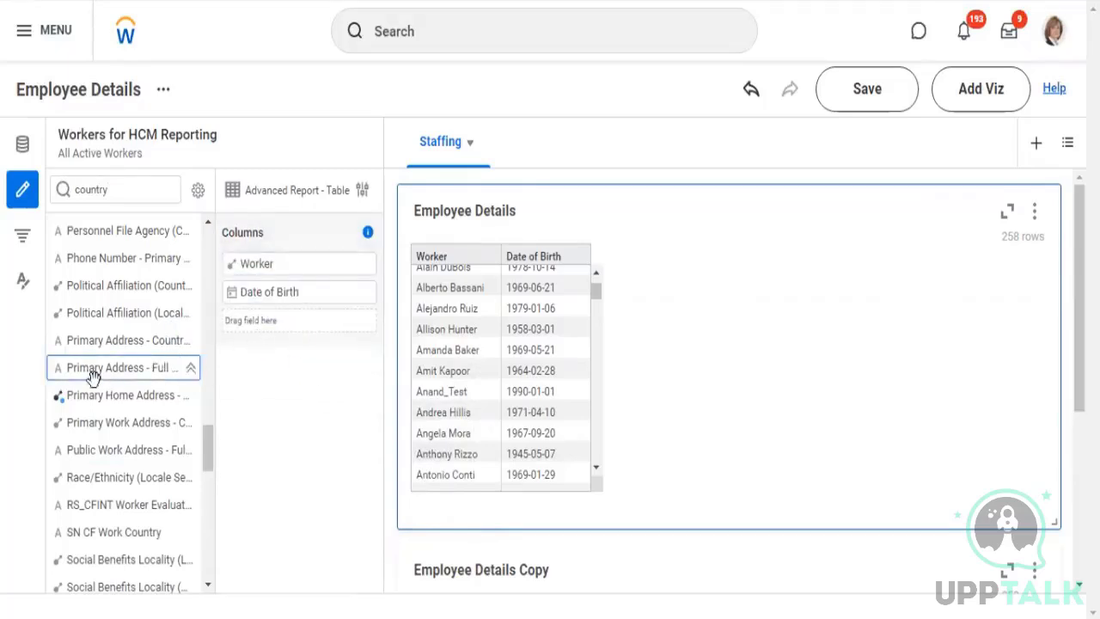
{"action": "left_click_drag", "start_coordinate": [189, 364], "coordinate": [273, 327]}
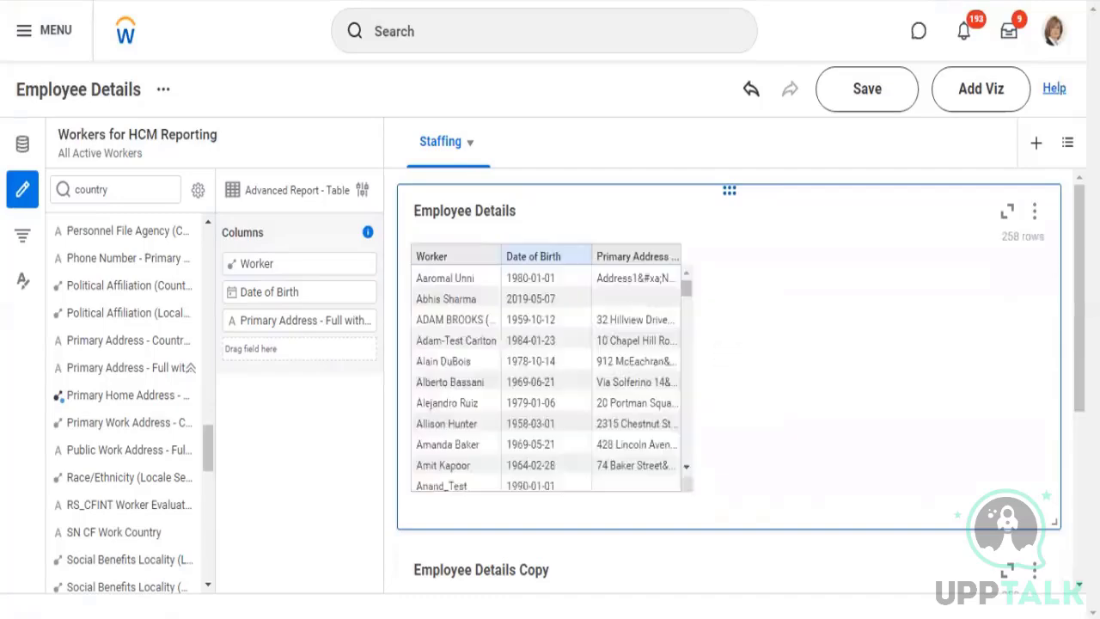
Examine the Employee Details table's export and download options and look through its rows
{"action": "left_click", "coordinate": [1036, 215]}
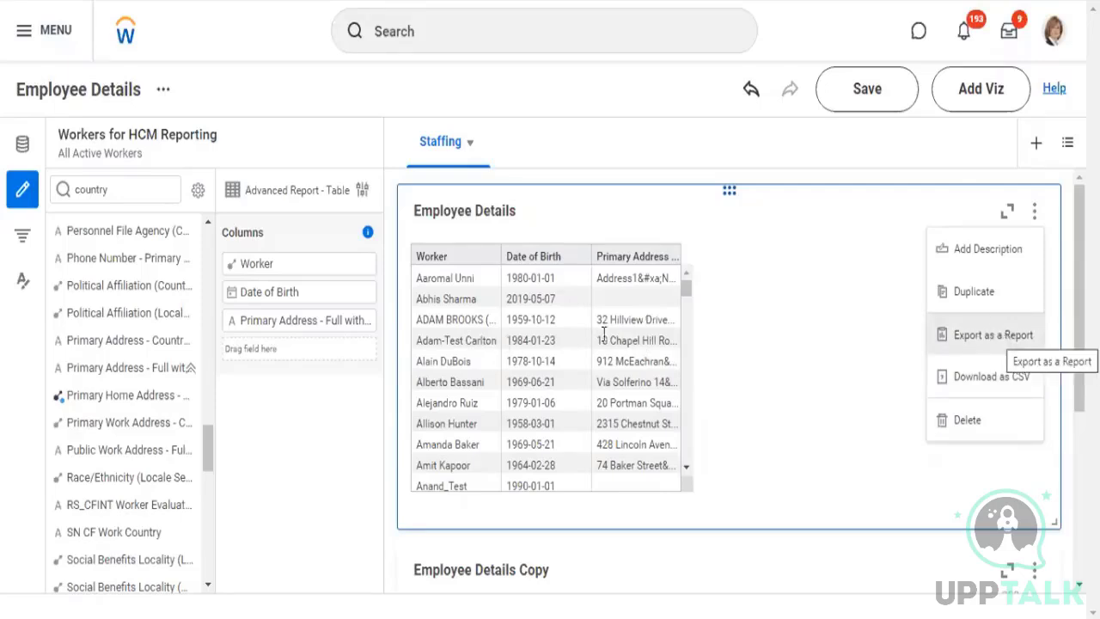
{"action": "scroll", "coordinate": [652, 314], "scroll_direction": "down", "scroll_amount": 3}
{"action": "scroll", "coordinate": [551, 370], "scroll_direction": "down", "scroll_amount": 2}
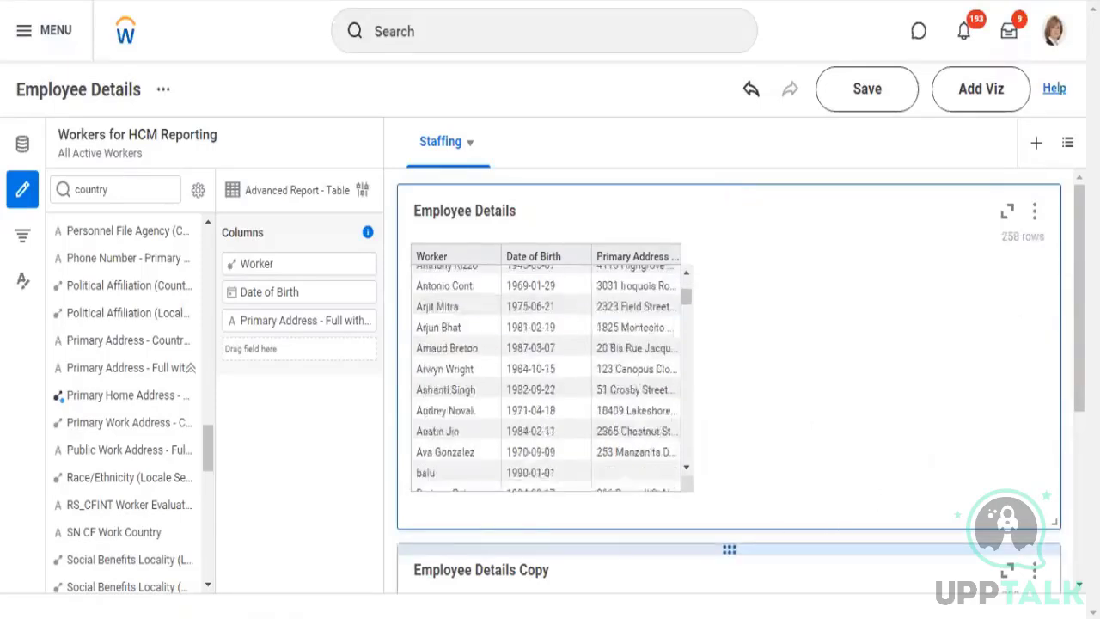
Change the Employee Details Copy table to a Matrix Report pivot table and remove Worker and Date of Birth from its rows
{"action": "scroll", "coordinate": [1007, 516], "scroll_direction": "down", "scroll_amount": 3}
{"action": "scroll", "coordinate": [1008, 516], "scroll_direction": "down", "scroll_amount": 1}
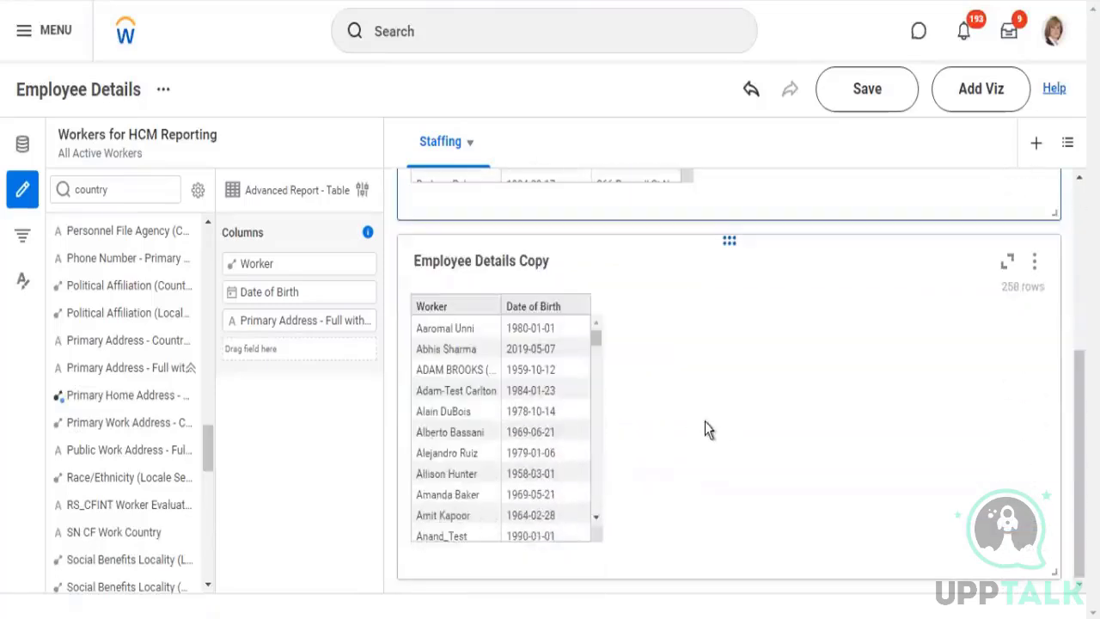
{"action": "left_click", "coordinate": [727, 415]}
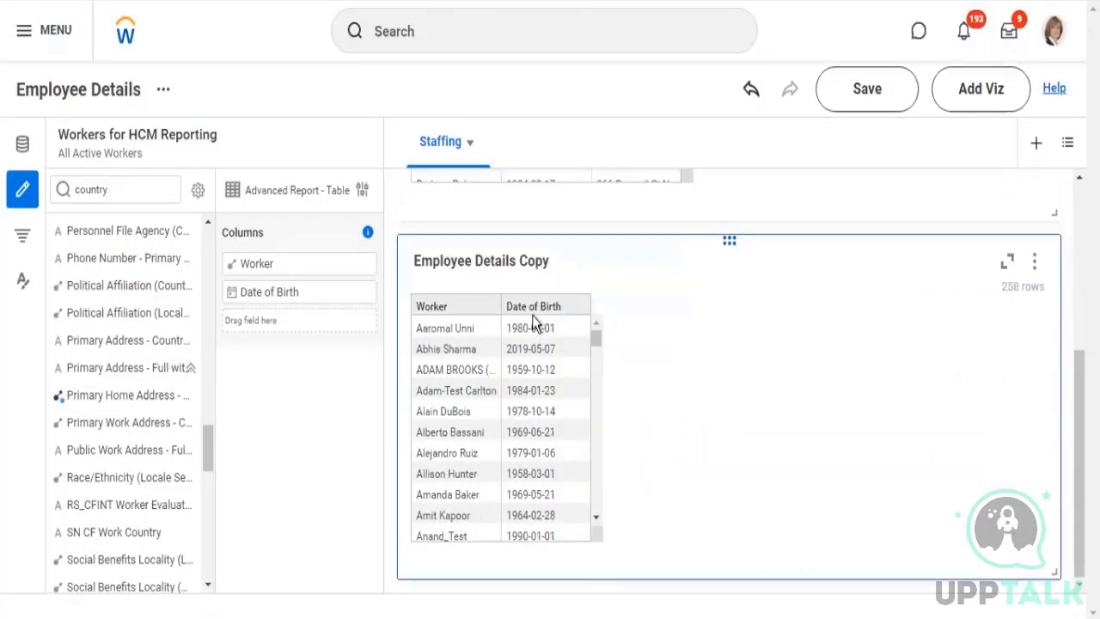
{"action": "left_click", "coordinate": [362, 191]}
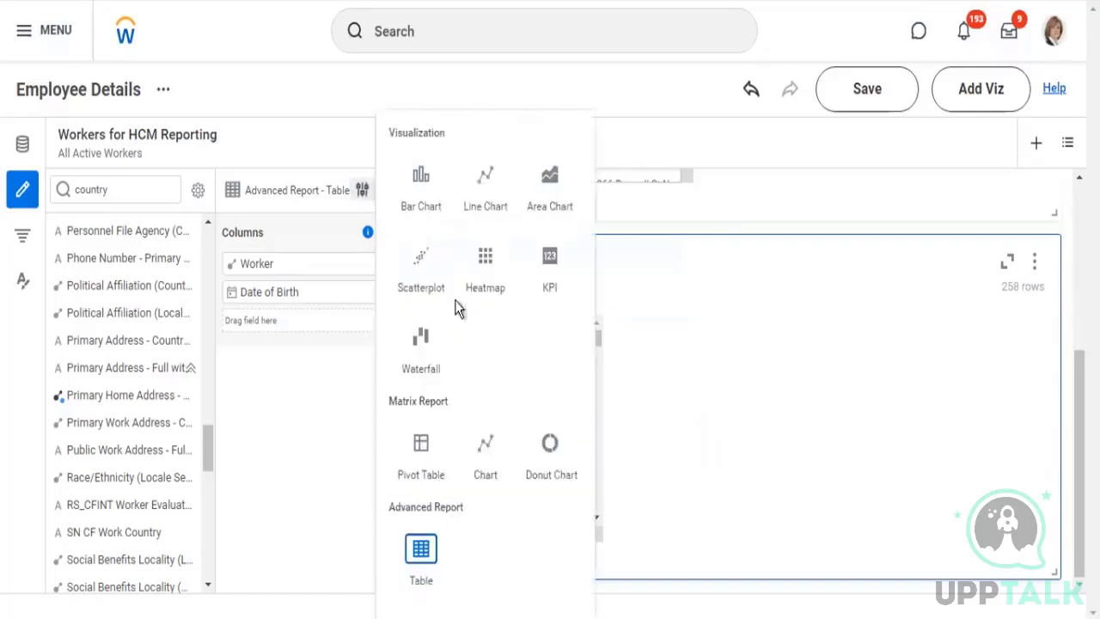
{"action": "left_click", "coordinate": [439, 446]}
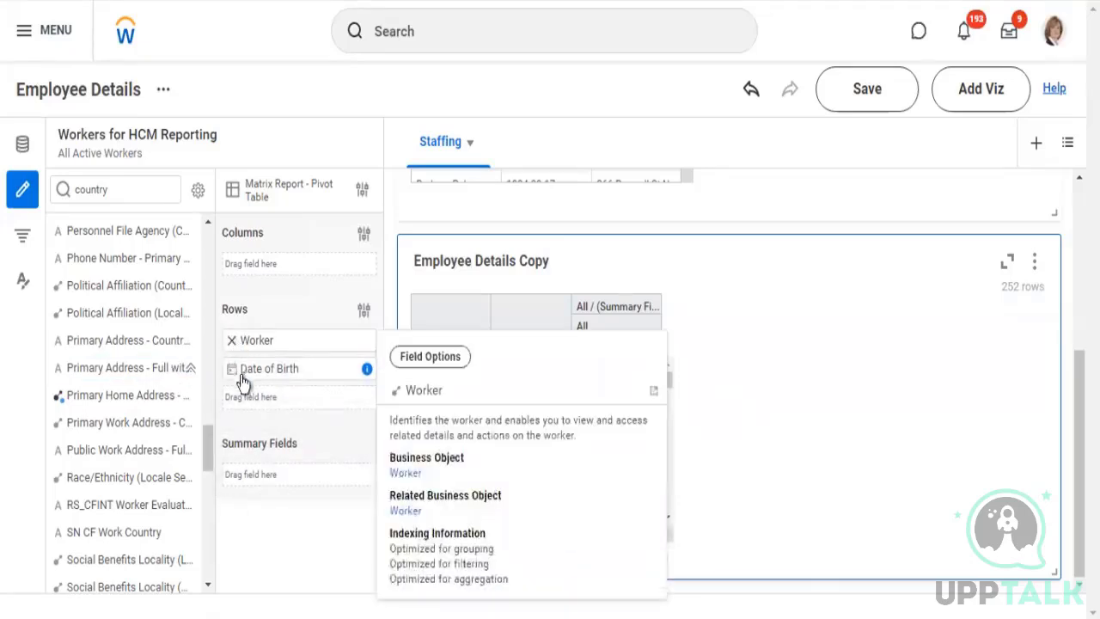
{"action": "left_click", "coordinate": [234, 343]}
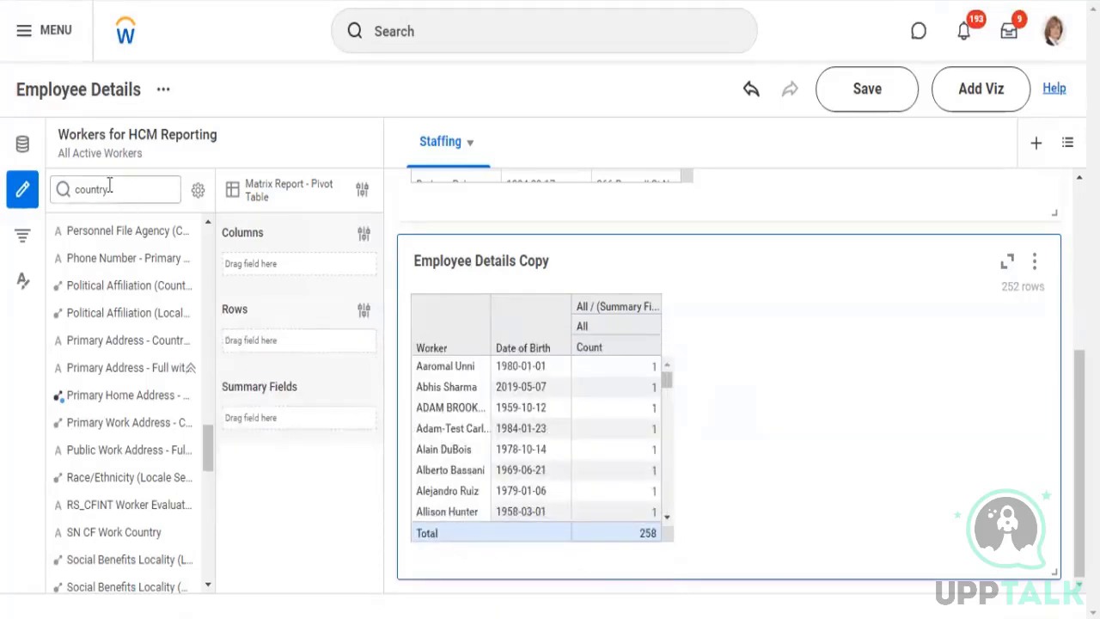
Search the data source's fields for "company" and select the Company field
{"action": "left_click_drag", "start_coordinate": [110, 185], "coordinate": [49, 186]}
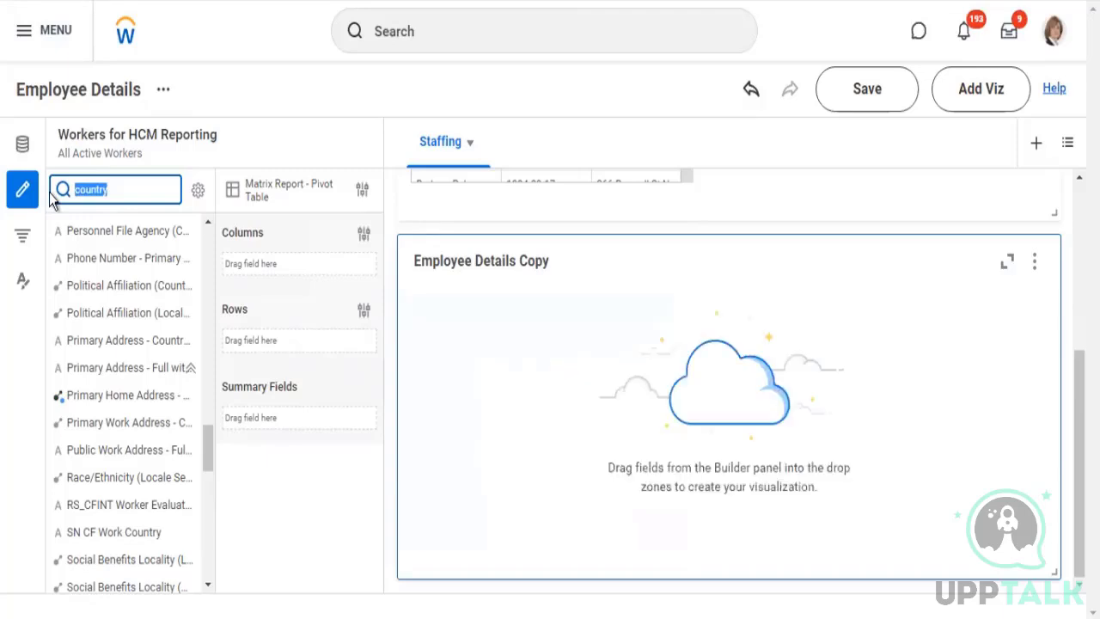
{"action": "type", "text": "company"}
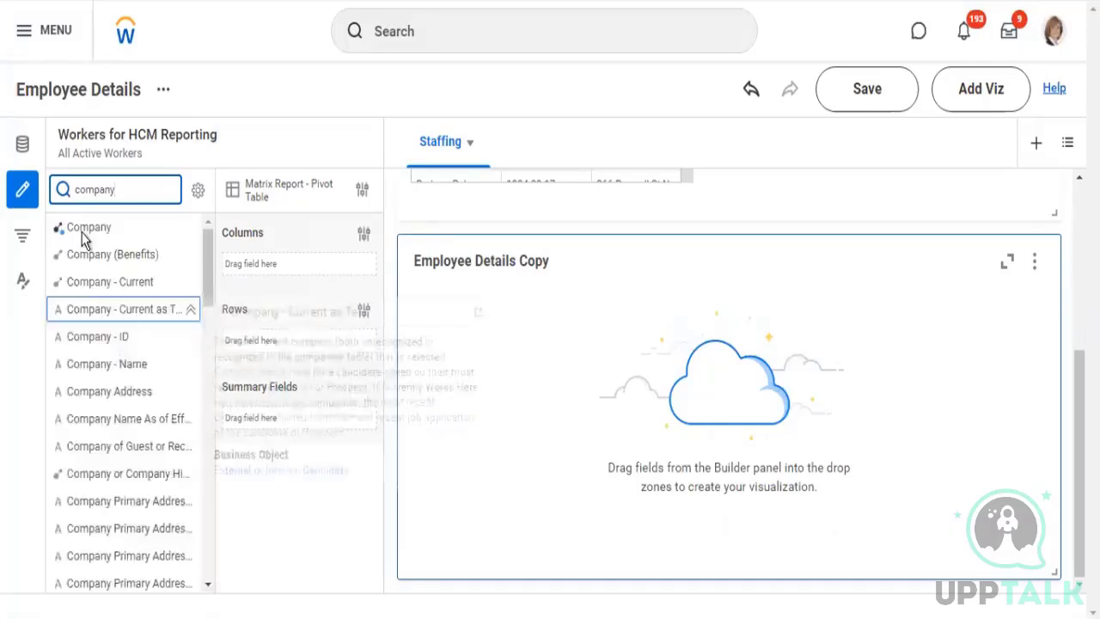
{"action": "left_click", "coordinate": [83, 227]}
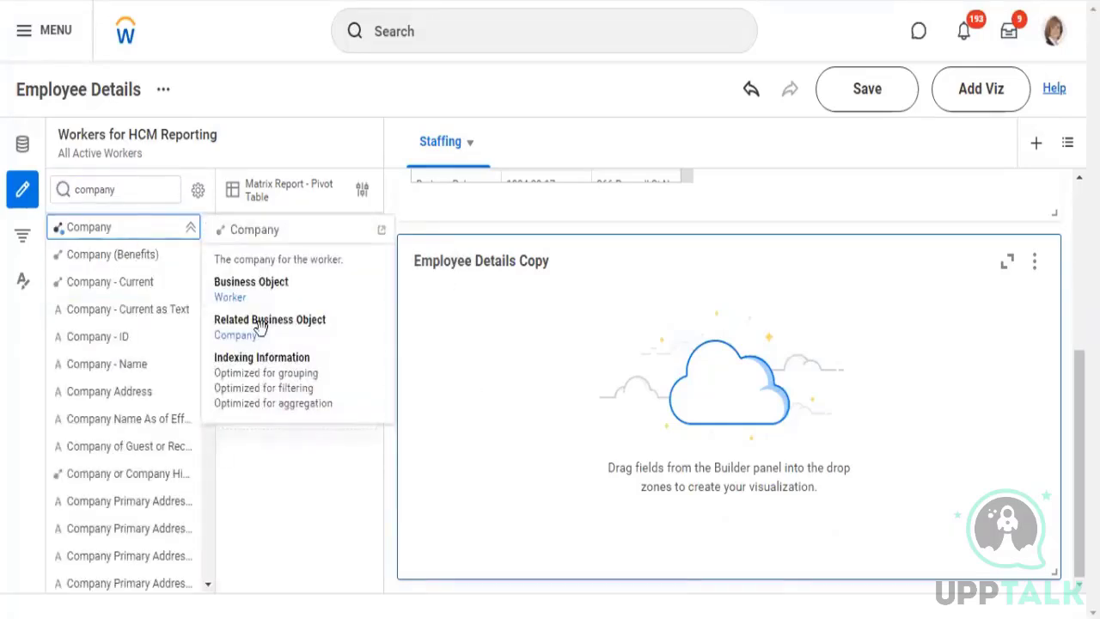
Try to add the Company field to the summary fields of the Employee Details Copy pivot table
{"action": "left_click_drag", "start_coordinate": [257, 321], "coordinate": [275, 267]}
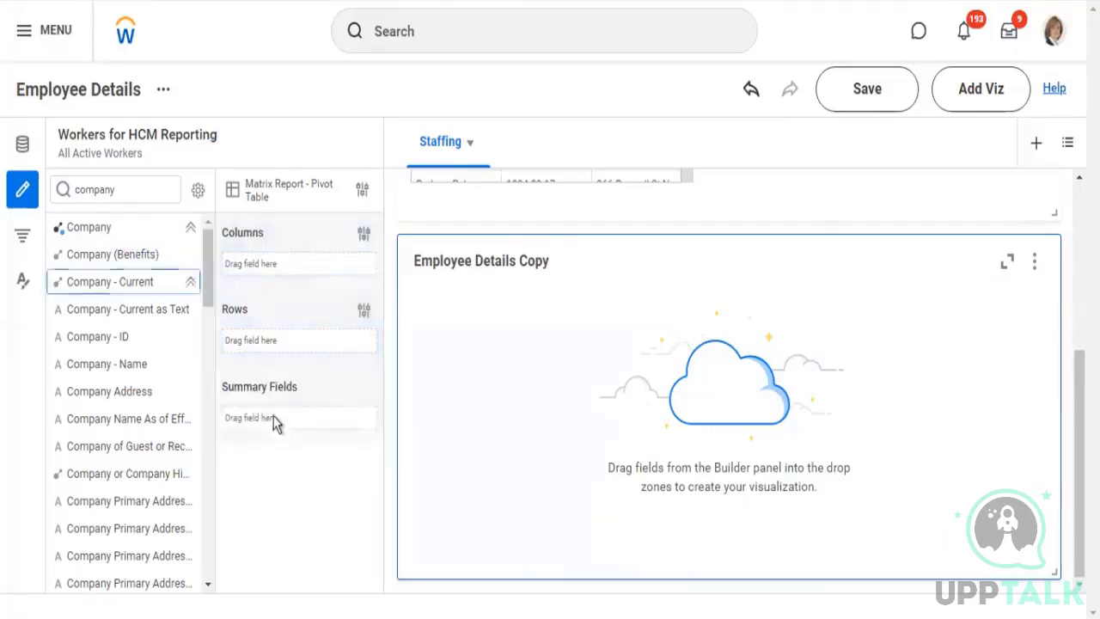
{"action": "left_click", "coordinate": [96, 225]}
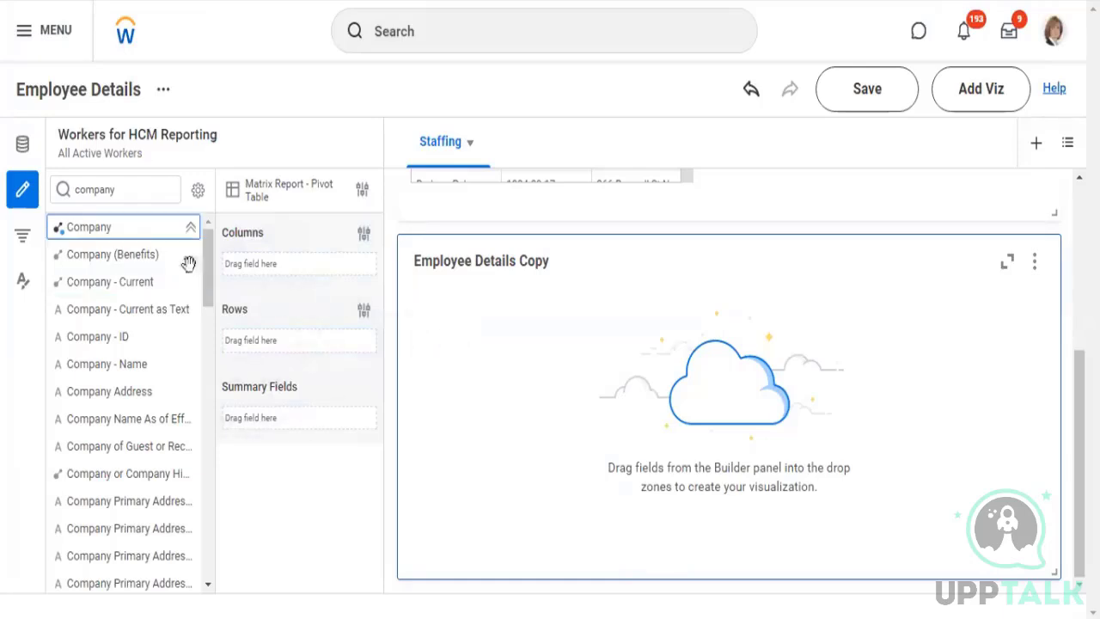
{"action": "mouse_move", "coordinate": [270, 427]}
{"action": "left_mouse_down"}
{"action": "mouse_move", "coordinate": [258, 416]}
{"action": "mouse_move", "coordinate": [275, 430]}
{"action": "mouse_move", "coordinate": [277, 416]}
{"action": "left_mouse_up"}
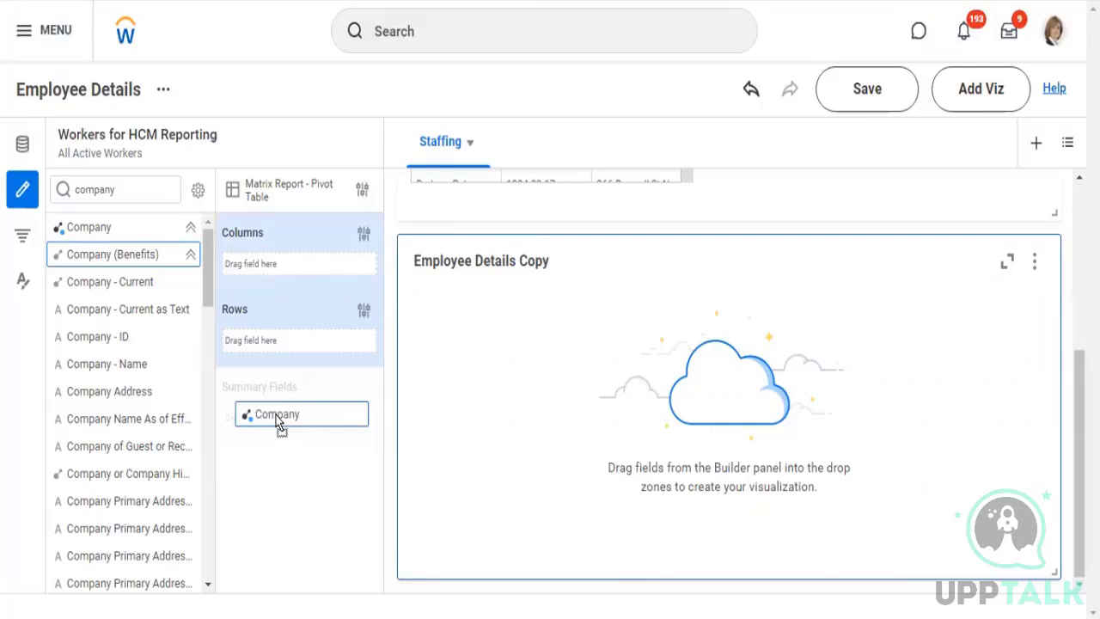
{"action": "left_click_drag", "start_coordinate": [277, 422], "coordinate": [116, 254]}
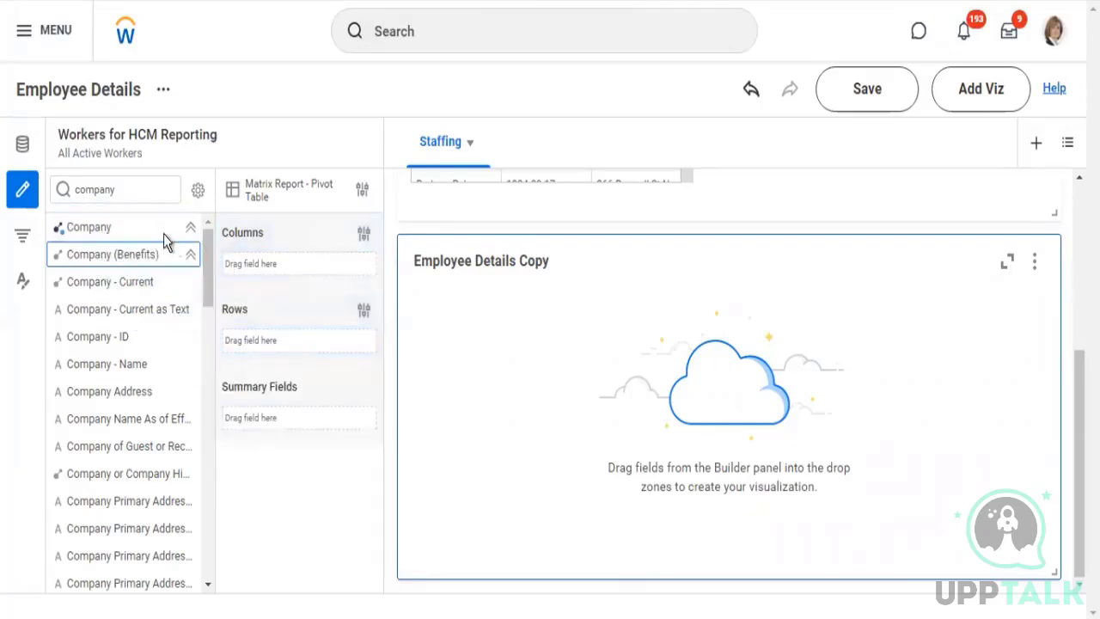
Expand the Company and Company - Current fields to examine their COUNT DISTINCT aggregations, and look through the other company fields
{"action": "left_click", "coordinate": [108, 227]}
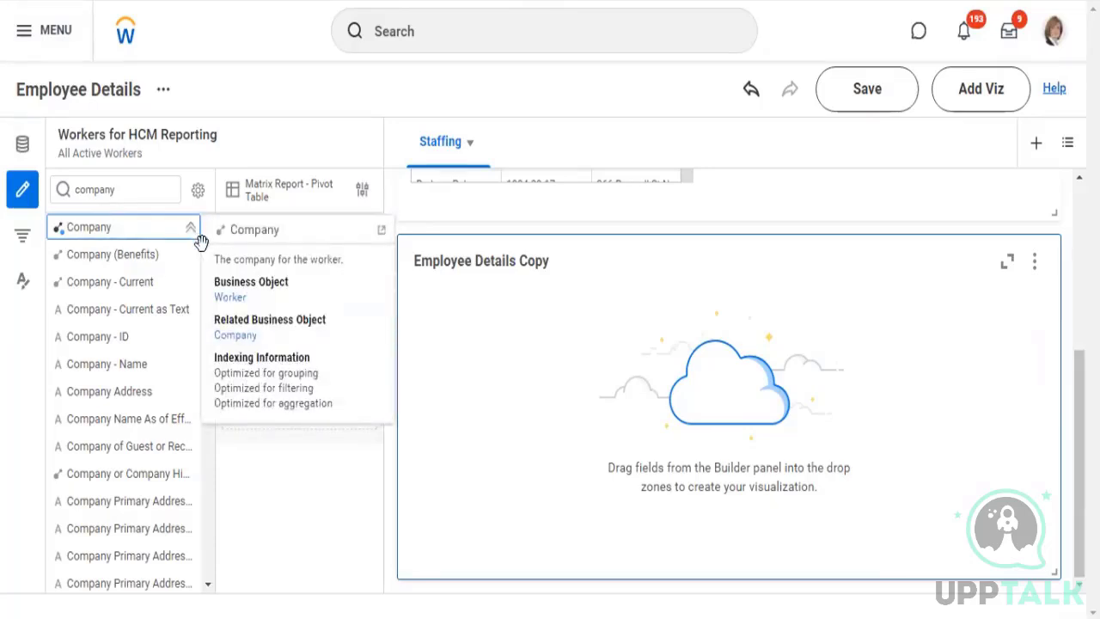
{"action": "left_click", "coordinate": [191, 228]}
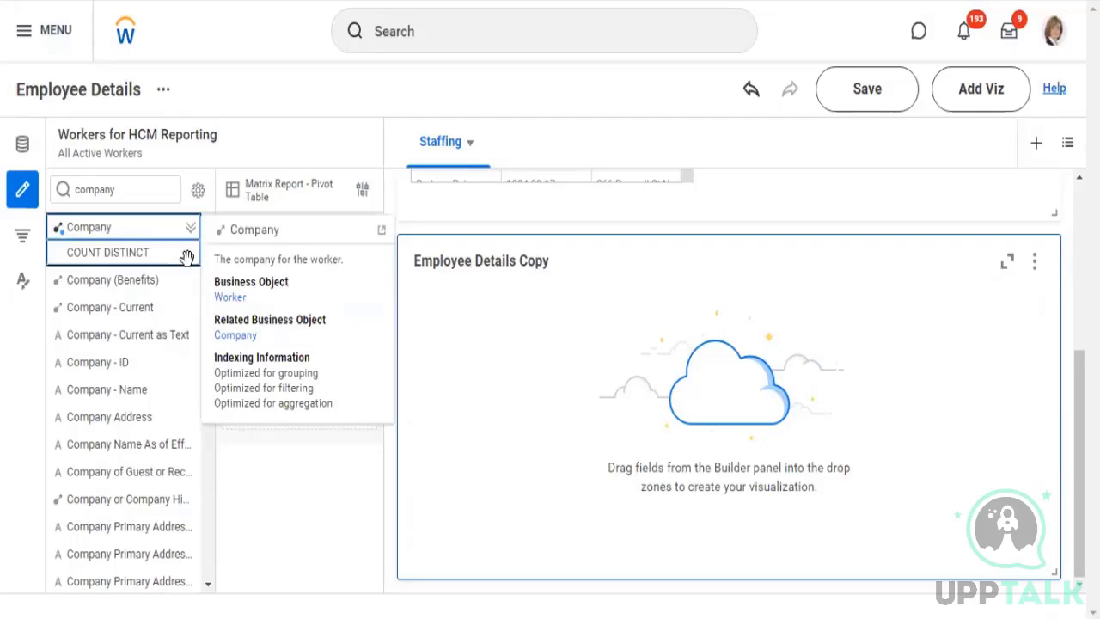
{"action": "left_click", "coordinate": [87, 229]}
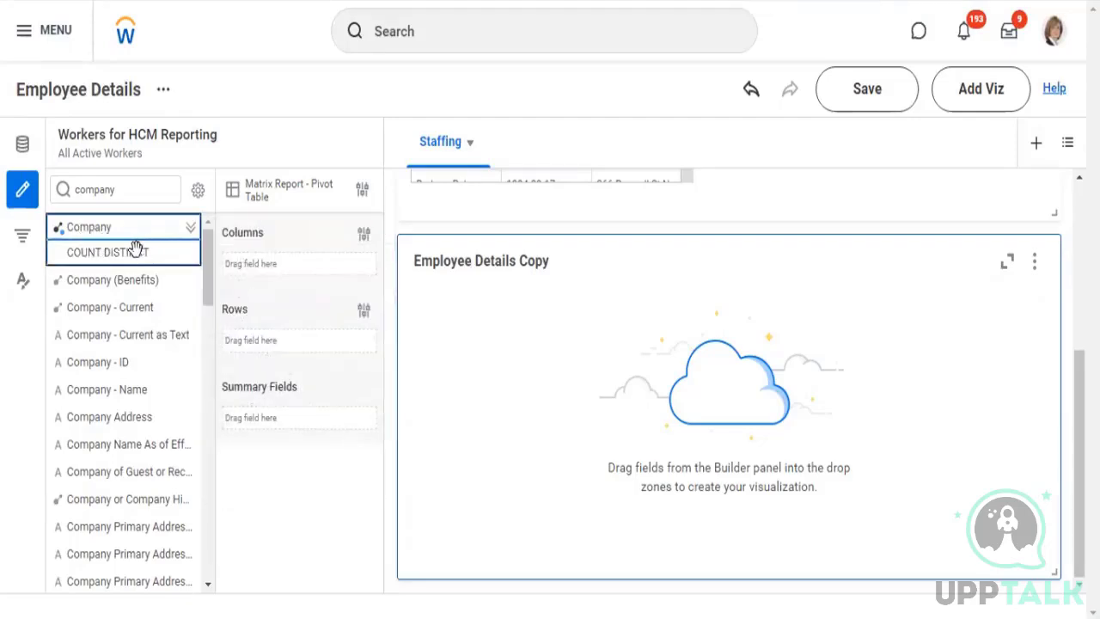
{"action": "mouse_move", "coordinate": [122, 249]}
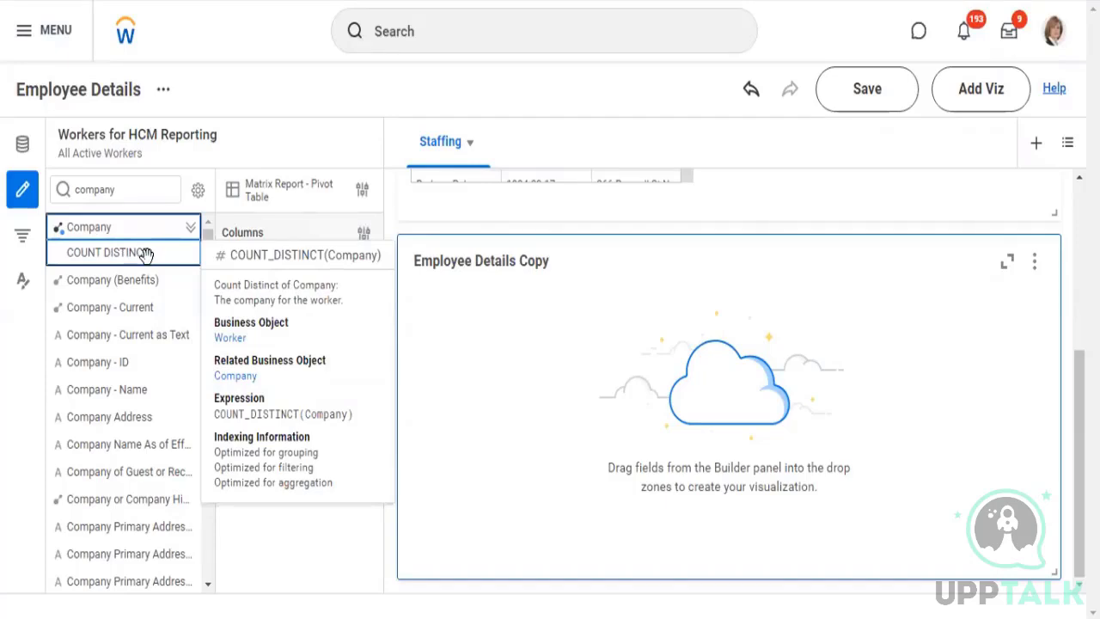
{"action": "left_click", "coordinate": [193, 309]}
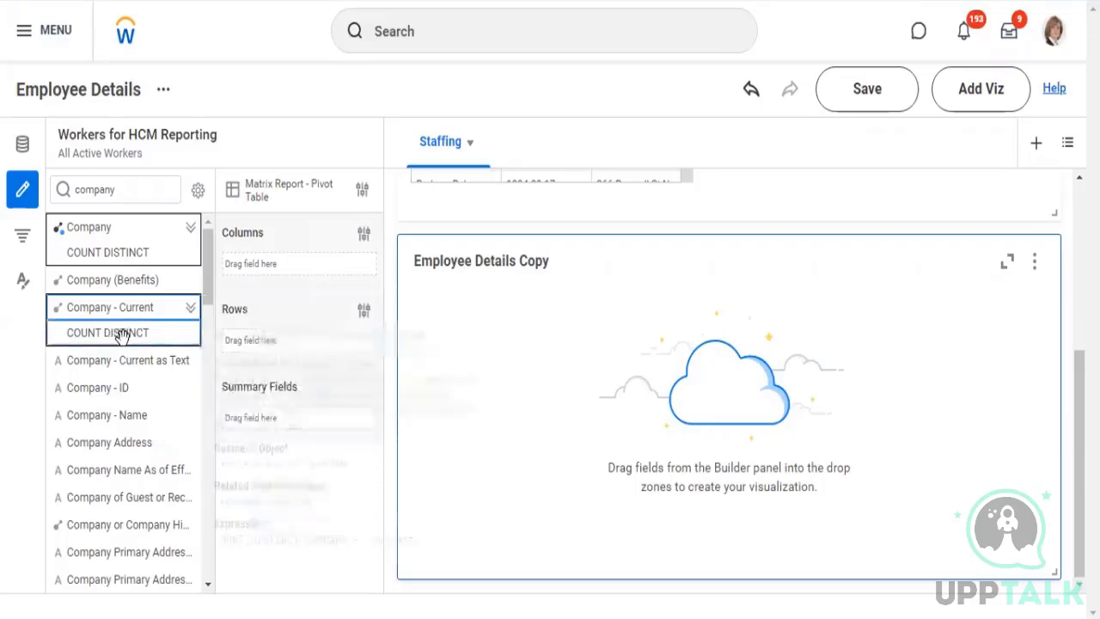
{"action": "mouse_move", "coordinate": [116, 335]}
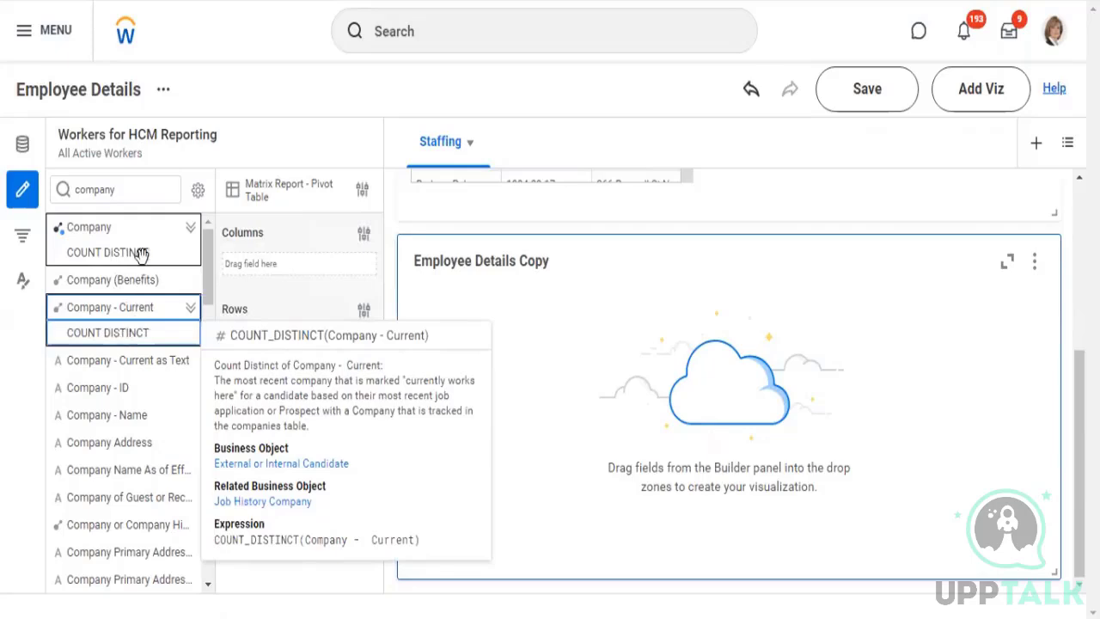
{"action": "scroll", "coordinate": [106, 394], "scroll_direction": "down", "scroll_amount": 10}
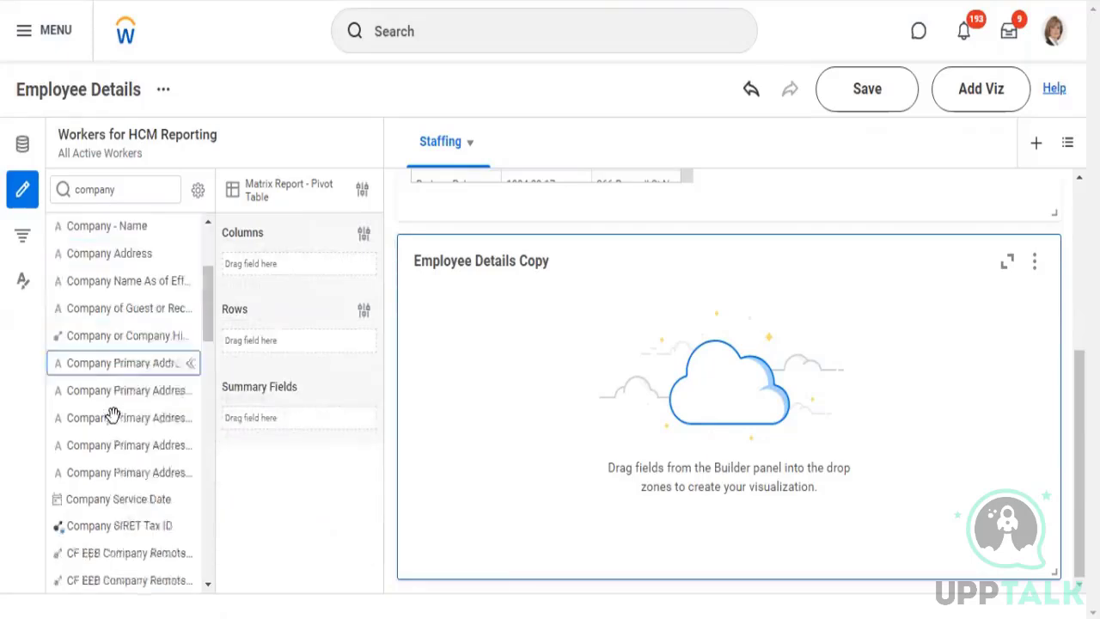
{"action": "scroll", "coordinate": [145, 376], "scroll_direction": "down", "scroll_amount": 3}
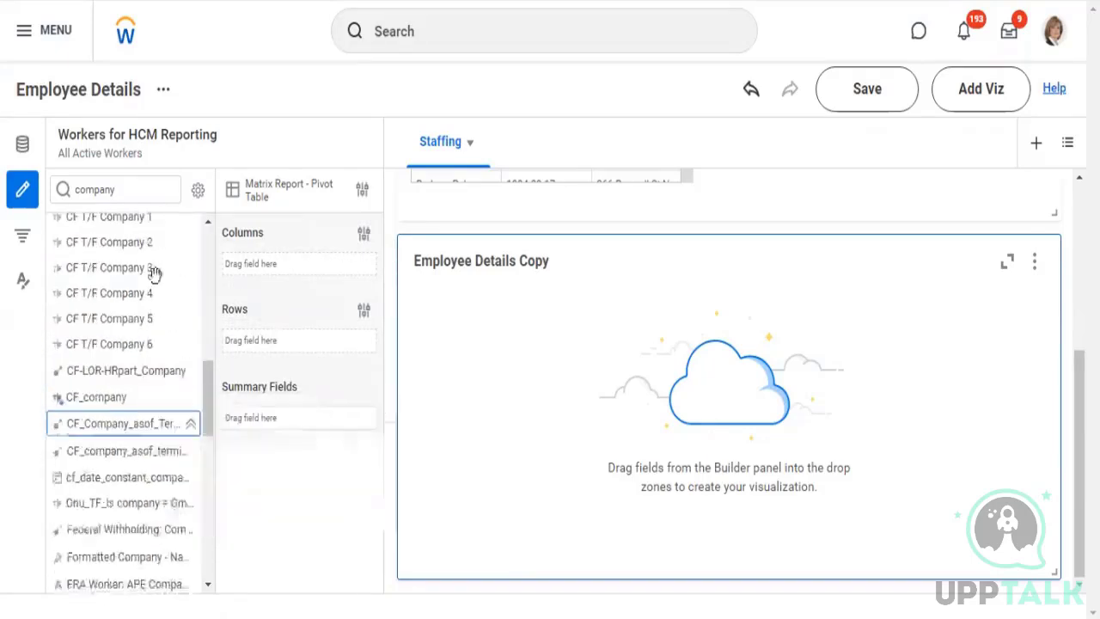
Search the data source's fields for "age" and expand the Age field's aggregations
{"action": "left_click", "coordinate": [140, 190]}
{"action": "double_click", "coordinate": [82, 190]}
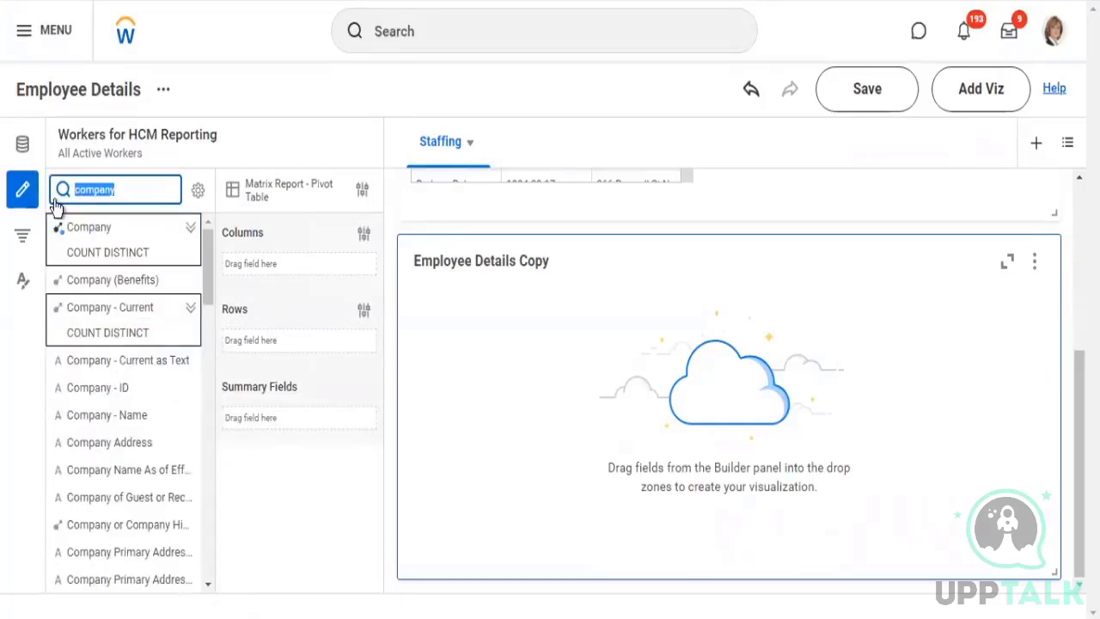
{"action": "type", "text": "4"}
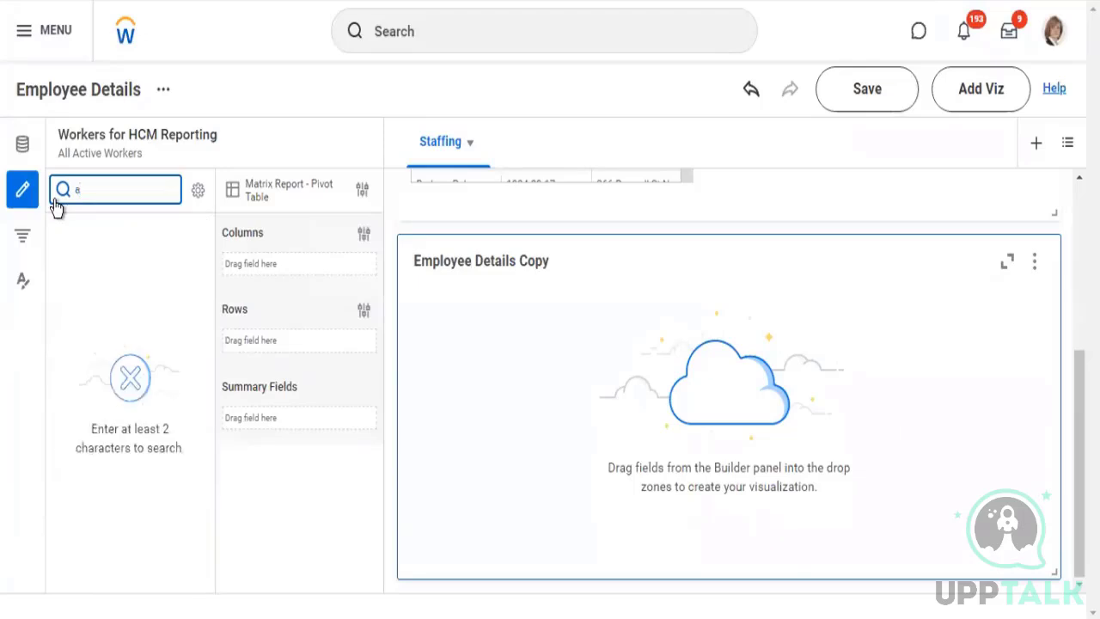
{"action": "key", "text": "BackSpace"}
{"action": "type", "text": "age"}
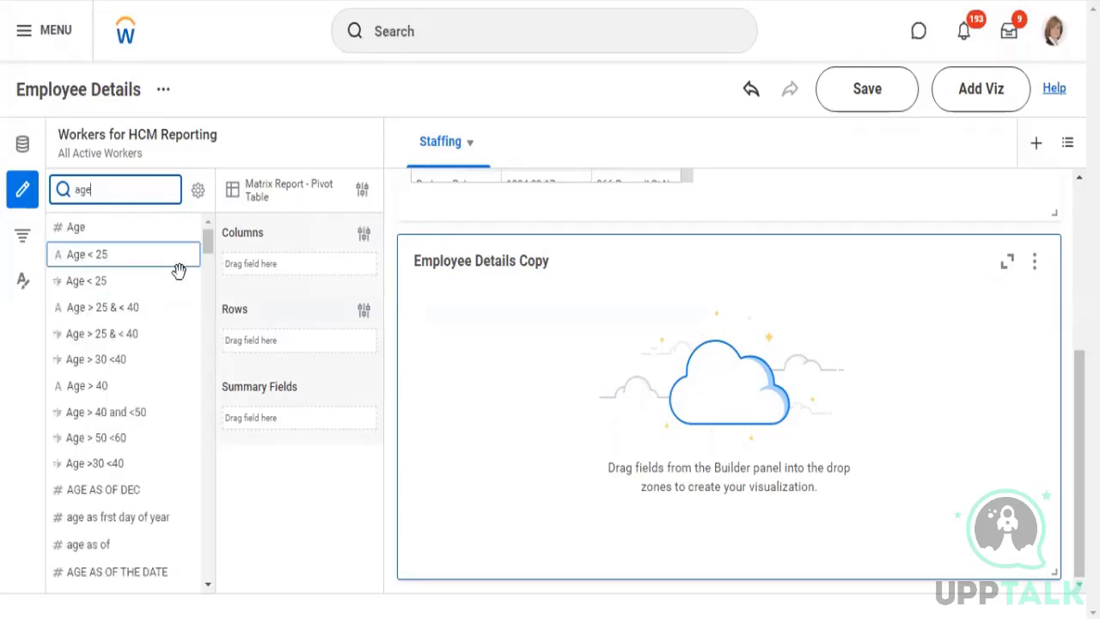
{"action": "left_click", "coordinate": [191, 229]}
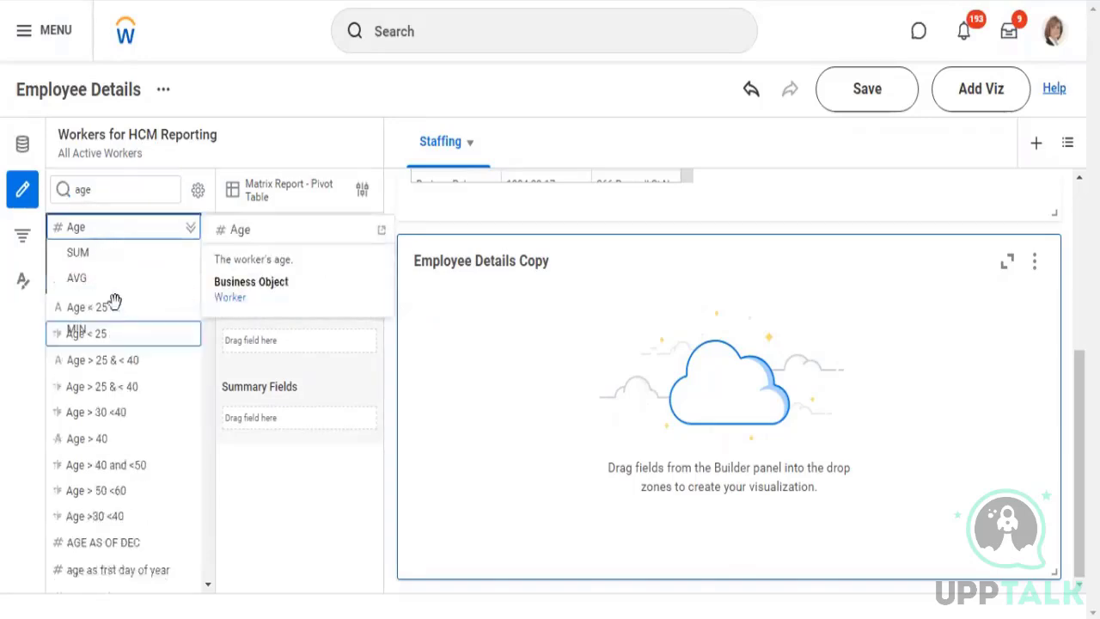
Examine the SUM, AVG, MAX and MIN aggregations of the Age field and their descriptions
{"action": "left_click", "coordinate": [77, 277]}
{"action": "left_click", "coordinate": [79, 251]}
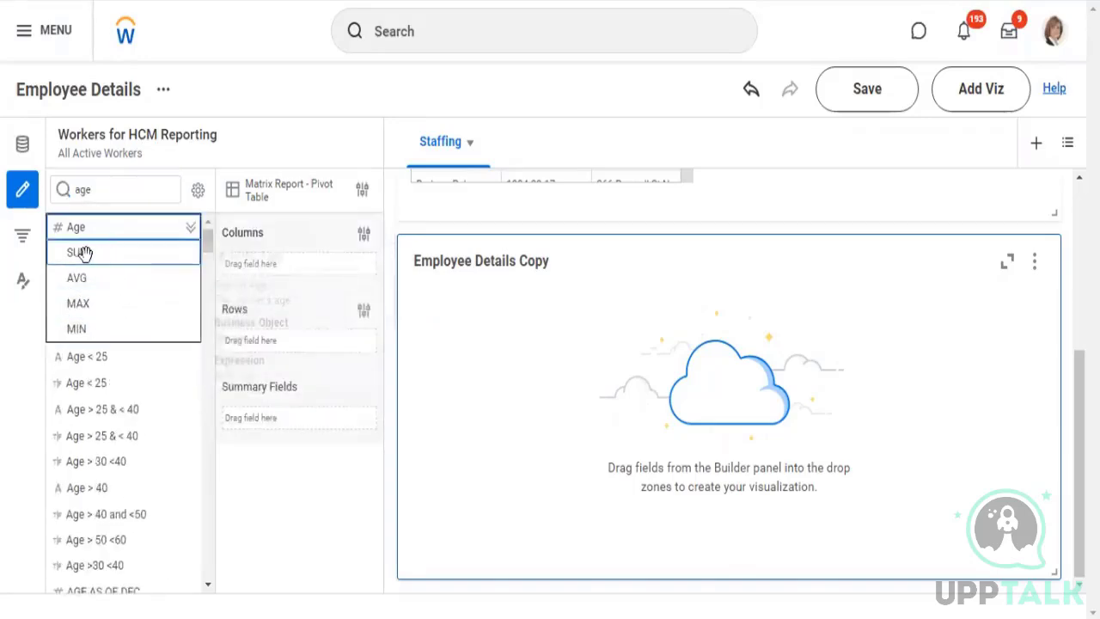
{"action": "left_click", "coordinate": [80, 327]}
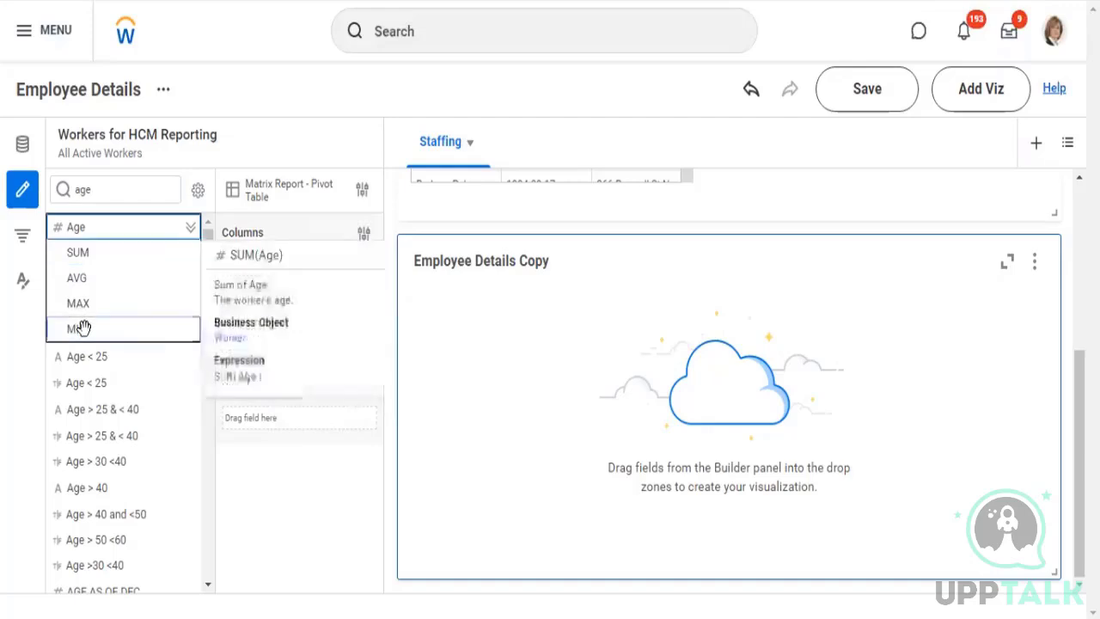
{"action": "left_click", "coordinate": [73, 278]}
{"action": "left_click", "coordinate": [90, 329]}
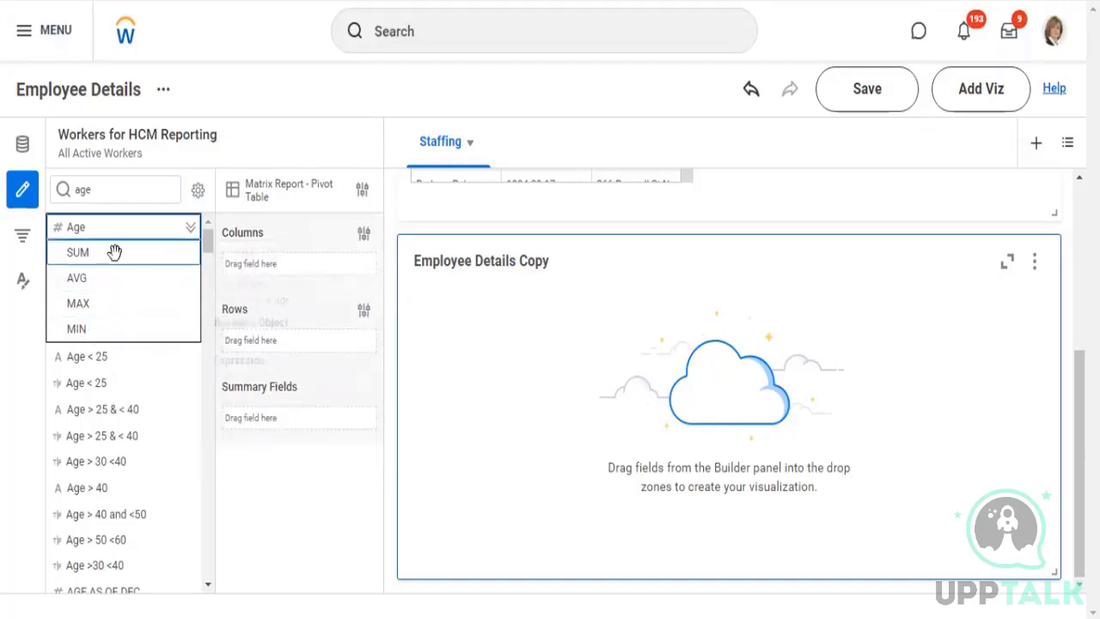
{"action": "left_click", "coordinate": [103, 248]}
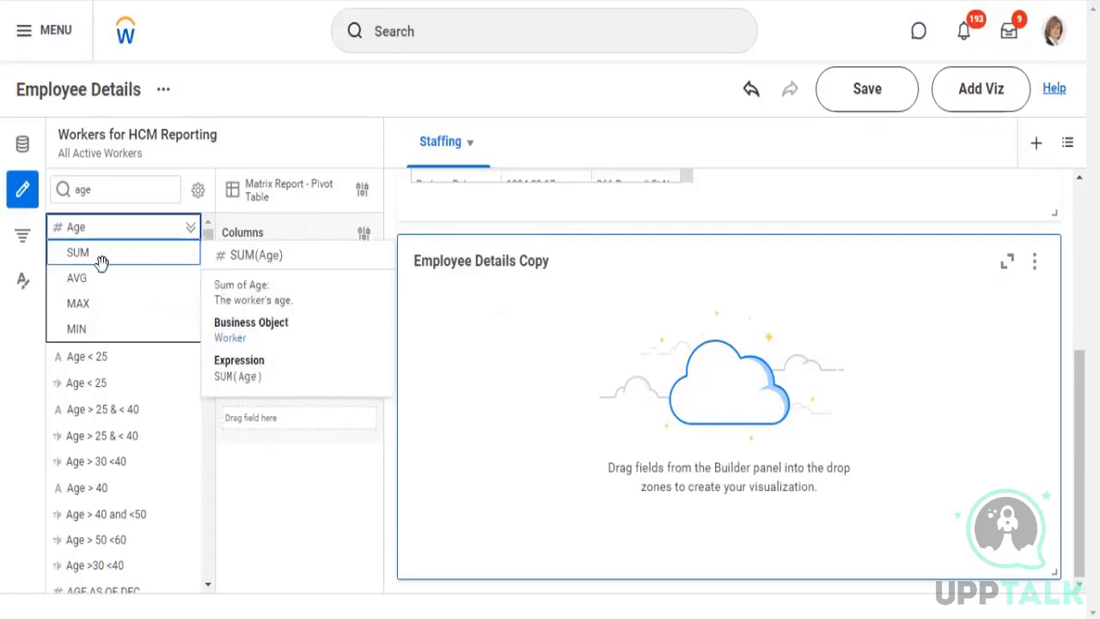
{"action": "left_click", "coordinate": [93, 280]}
{"action": "left_click", "coordinate": [94, 328]}
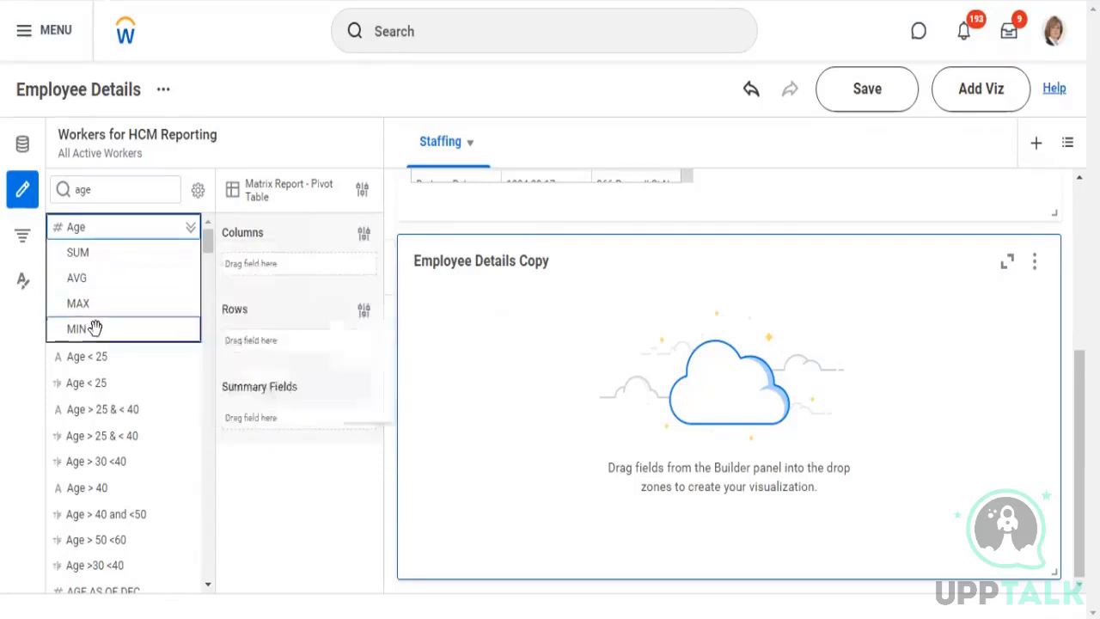
{"action": "left_click", "coordinate": [92, 302]}
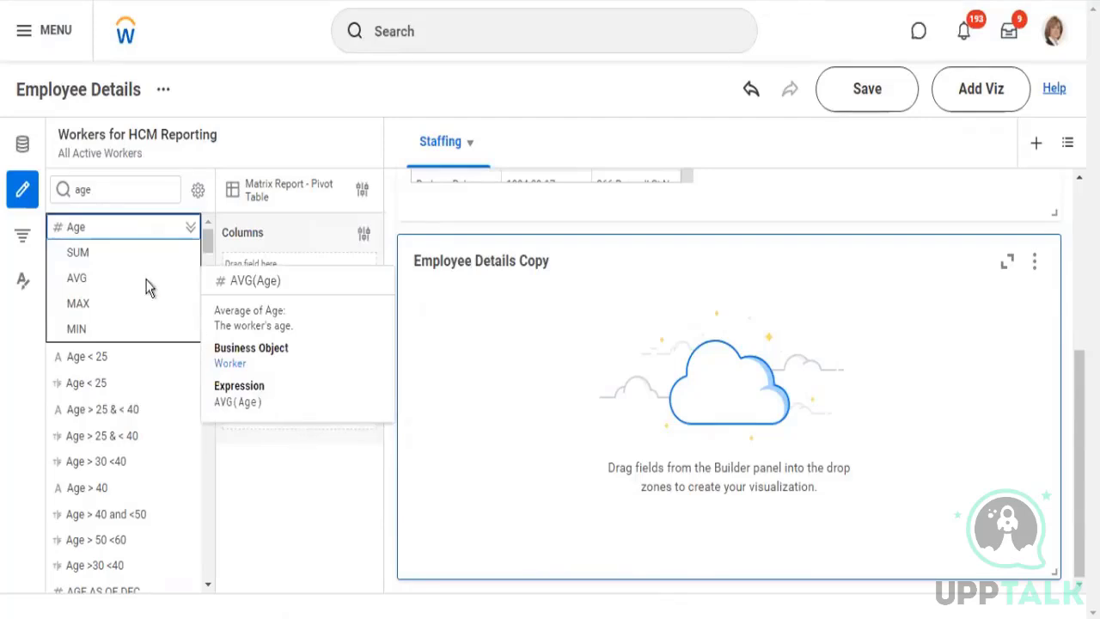
Search the fields for "compa" and add the Company field to the Employee Details Copy pivot table's columns
{"action": "double_click", "coordinate": [105, 190]}
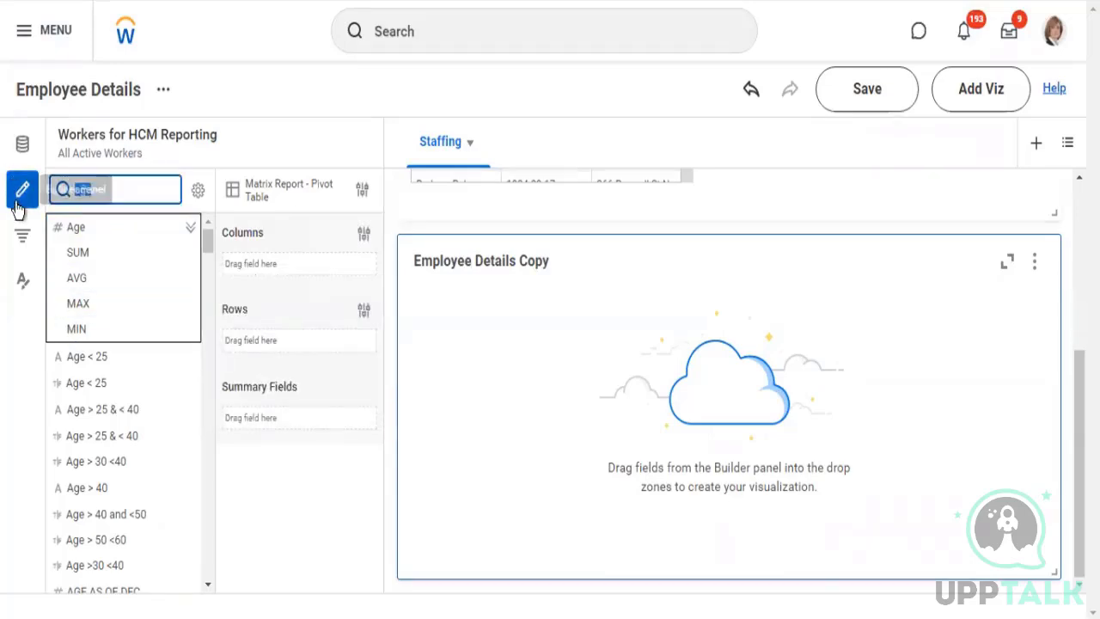
{"action": "type", "text": "compa"}
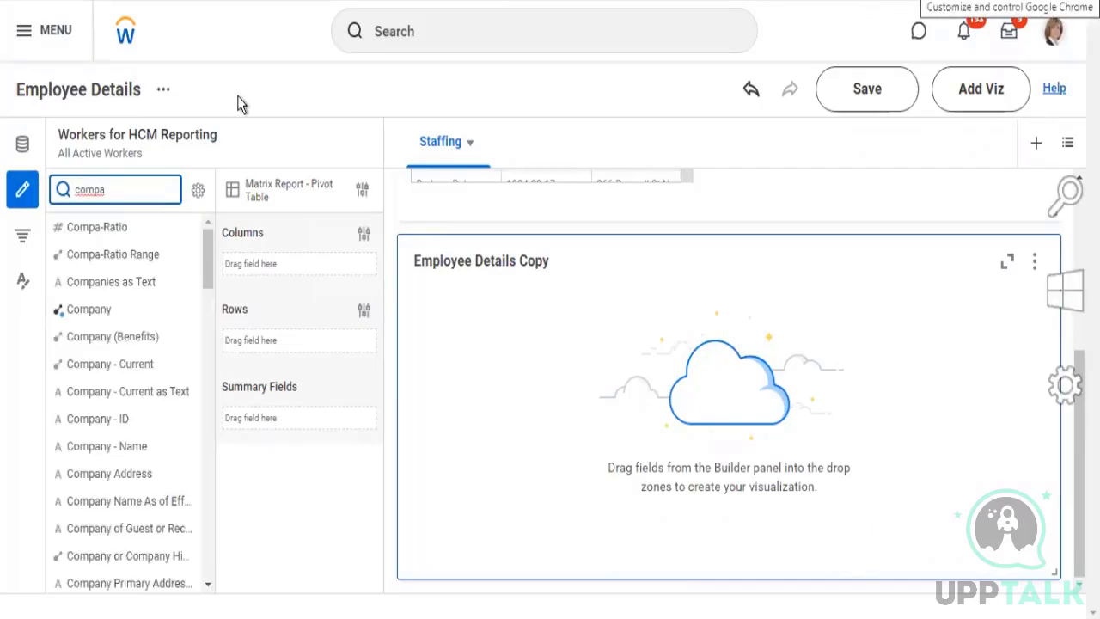
{"action": "left_click_drag", "start_coordinate": [172, 310], "coordinate": [289, 279]}
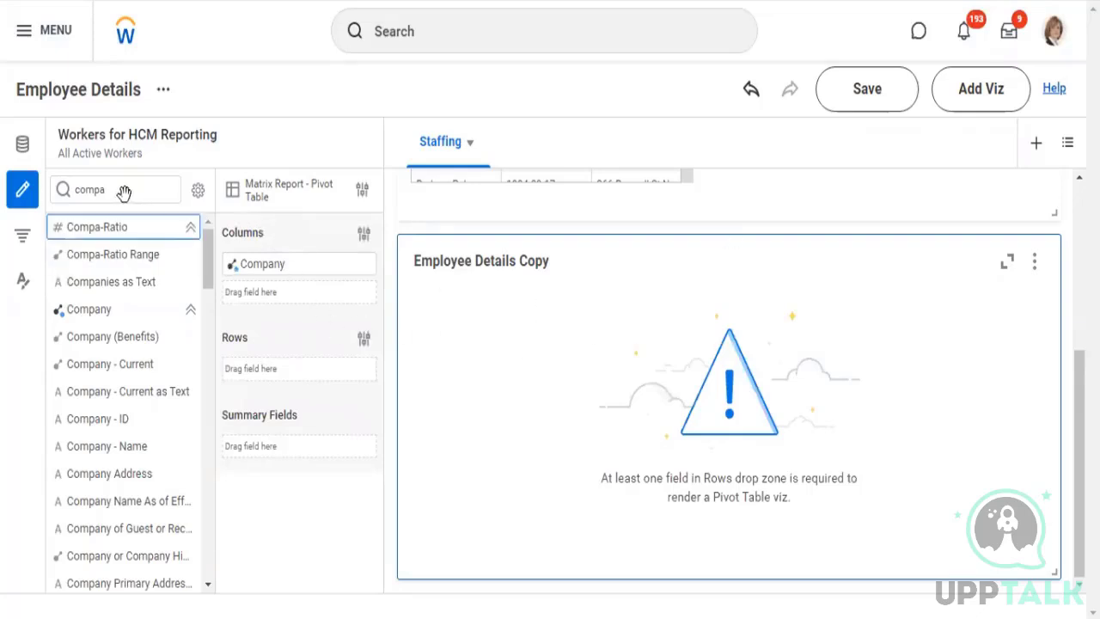
Search the fields for "gender" and add the Gender field to the pivot table's rows
{"action": "left_click_drag", "start_coordinate": [126, 193], "coordinate": [57, 185]}
{"action": "type", "text": "g"}
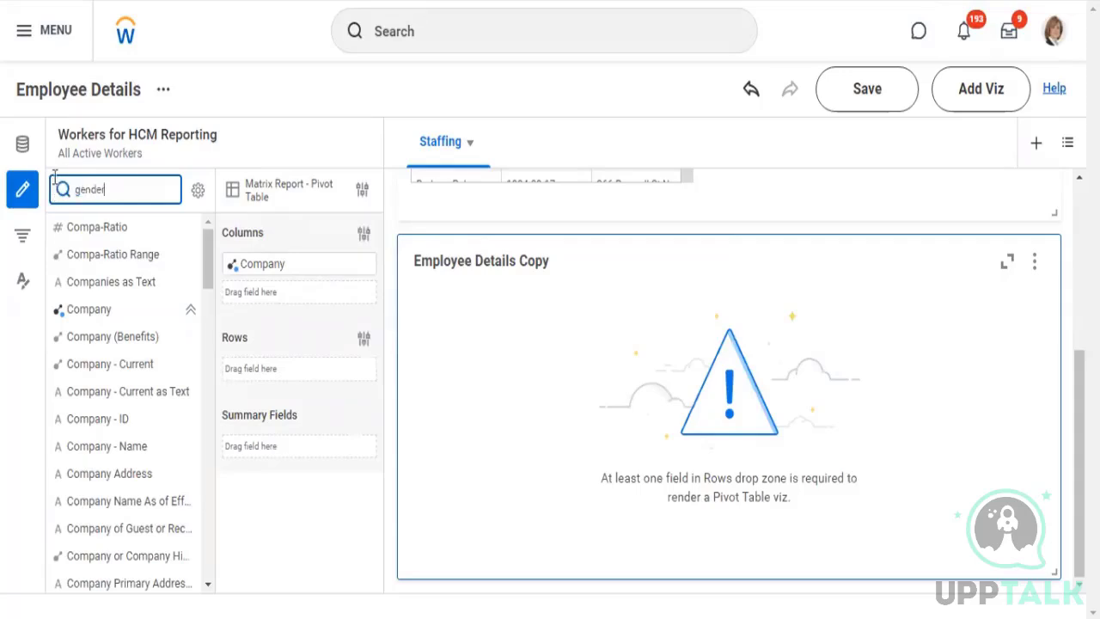
{"action": "type", "text": "ender"}
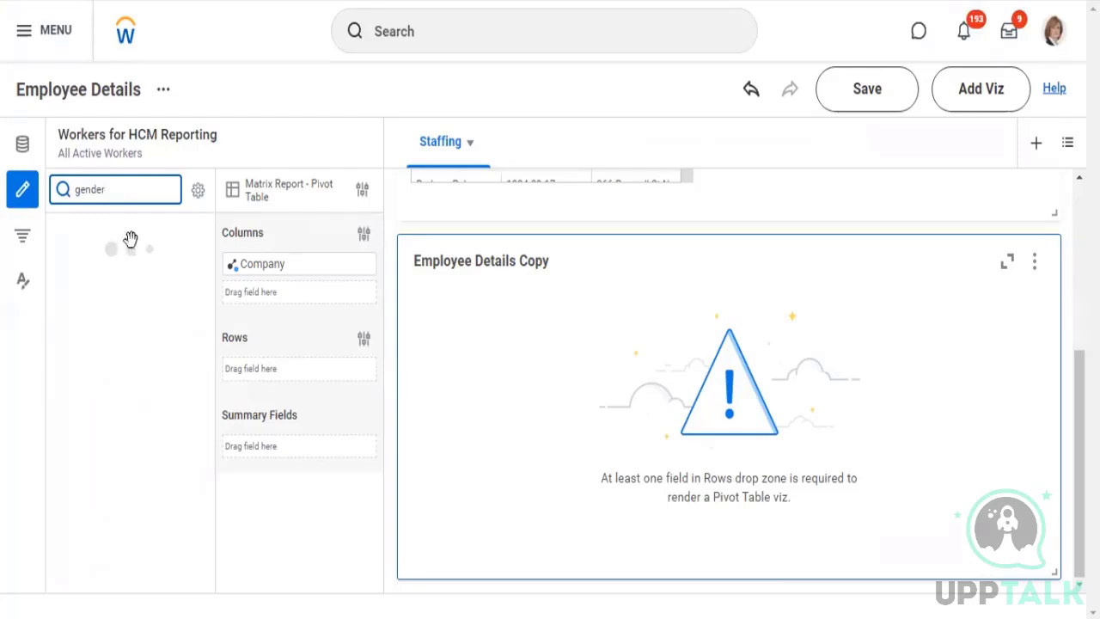
{"action": "left_click_drag", "start_coordinate": [85, 253], "coordinate": [258, 371]}
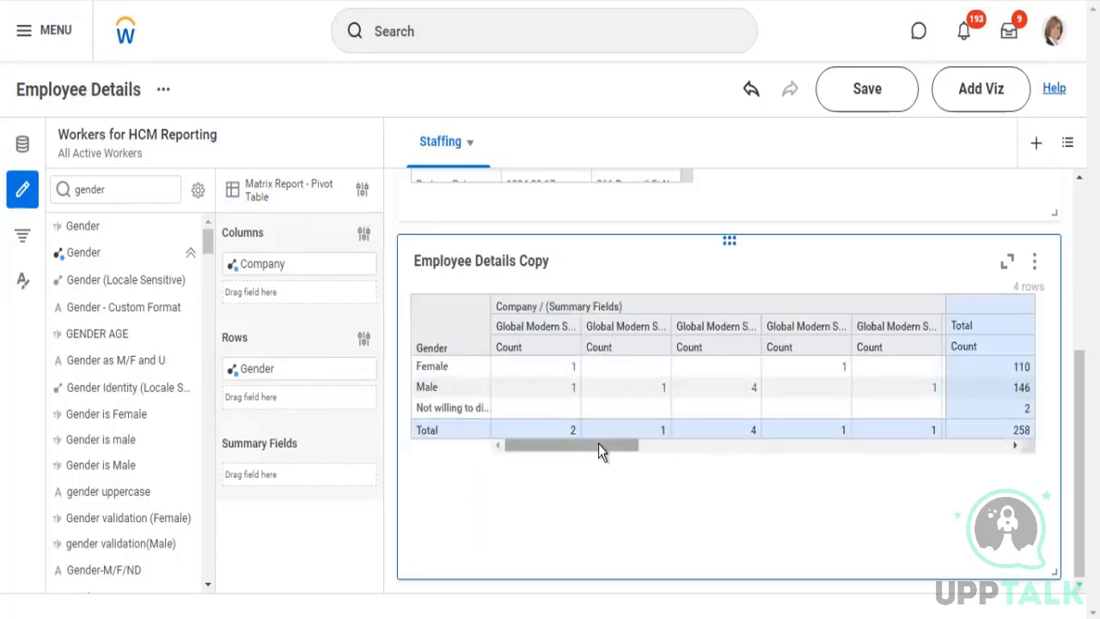
Move the Gender field from the pivot table's rows to its columns, replacing Company there
{"action": "left_click_drag", "start_coordinate": [599, 444], "coordinate": [599, 444]}
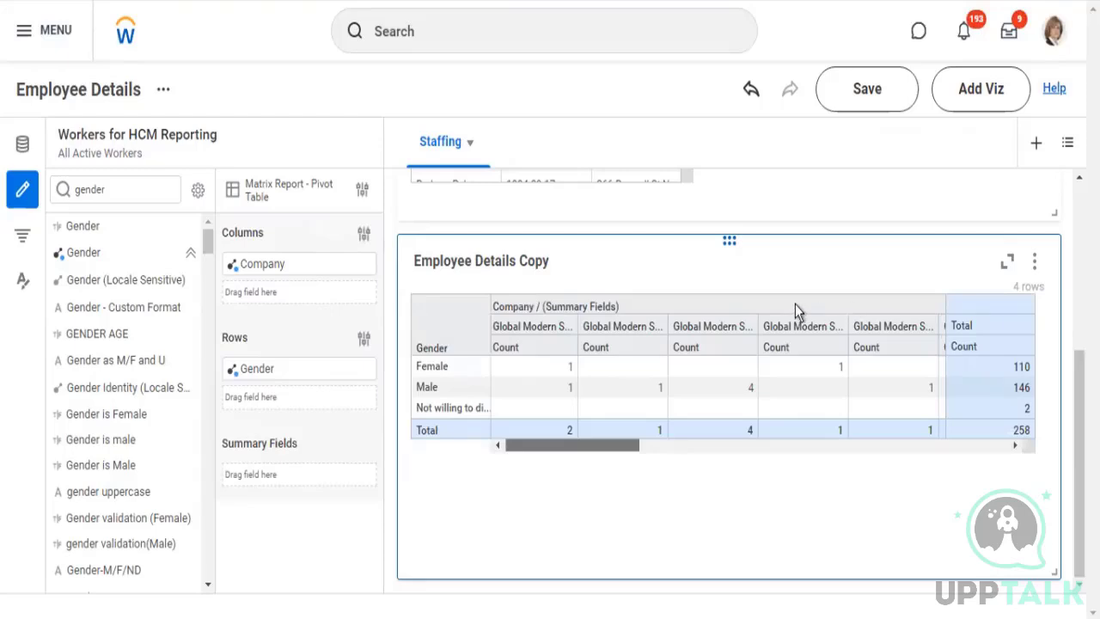
{"action": "left_click", "coordinate": [252, 370]}
{"action": "left_click_drag", "start_coordinate": [256, 370], "coordinate": [282, 273]}
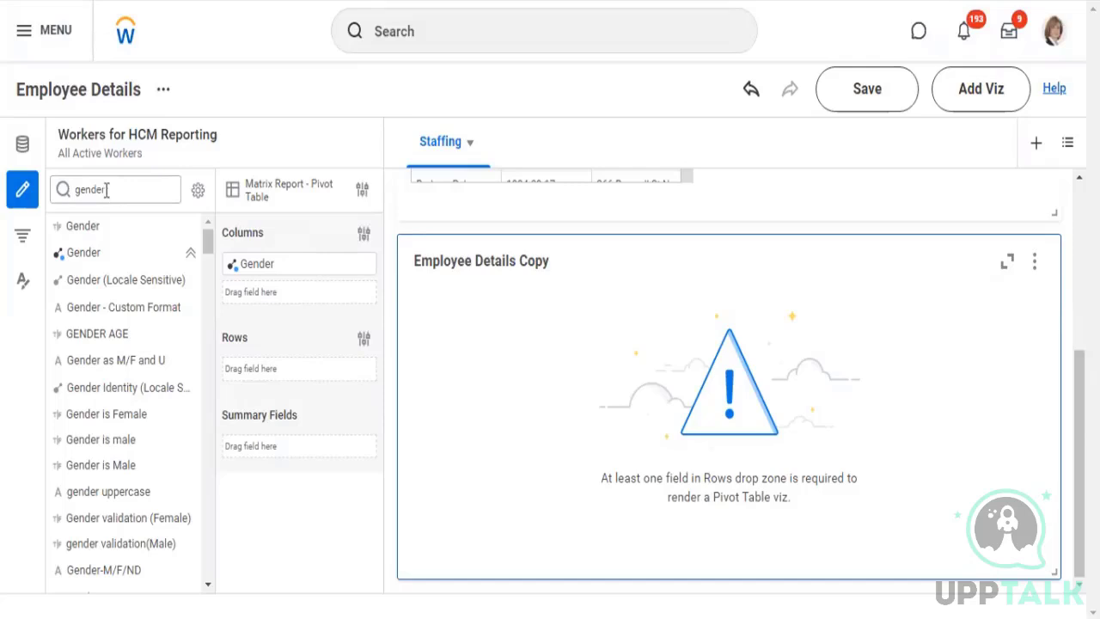
Add the Company field, found by searching "company", to the pivot table's rows and widen the Company column
{"action": "left_click_drag", "start_coordinate": [107, 190], "coordinate": [38, 133]}
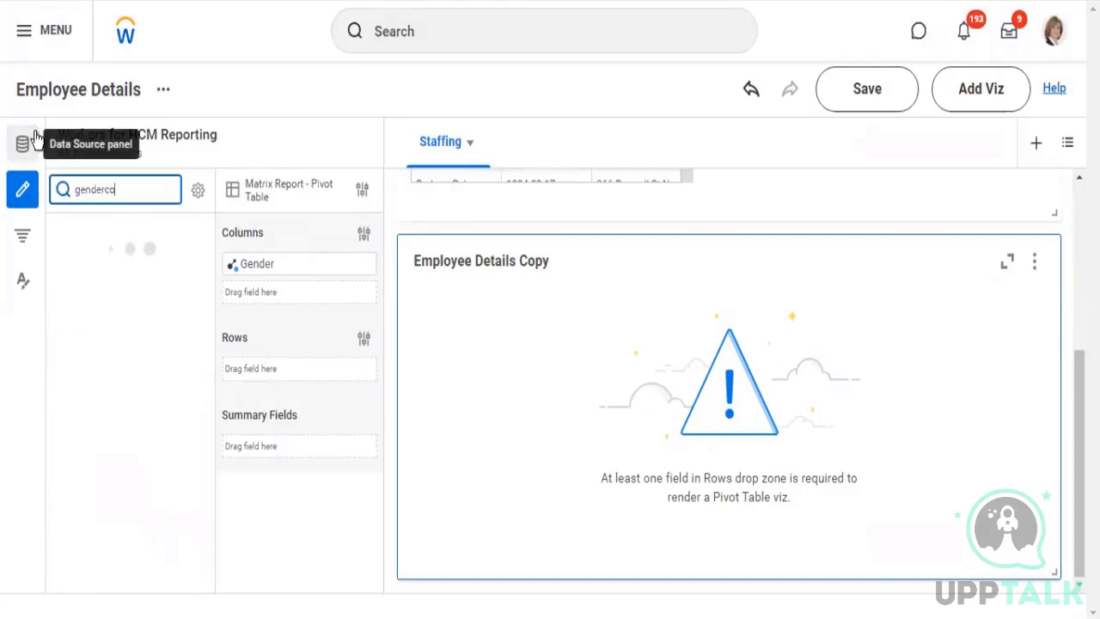
{"action": "key", "text": "BackSpace"}
{"action": "key", "text": "BackSpace"}
{"action": "key", "text": "BackSpace"}
{"action": "key", "text": "BackSpace"}
{"action": "key", "text": "BackSpace"}
{"action": "key", "text": "BackSpace"}
{"action": "key", "text": "BackSpace"}
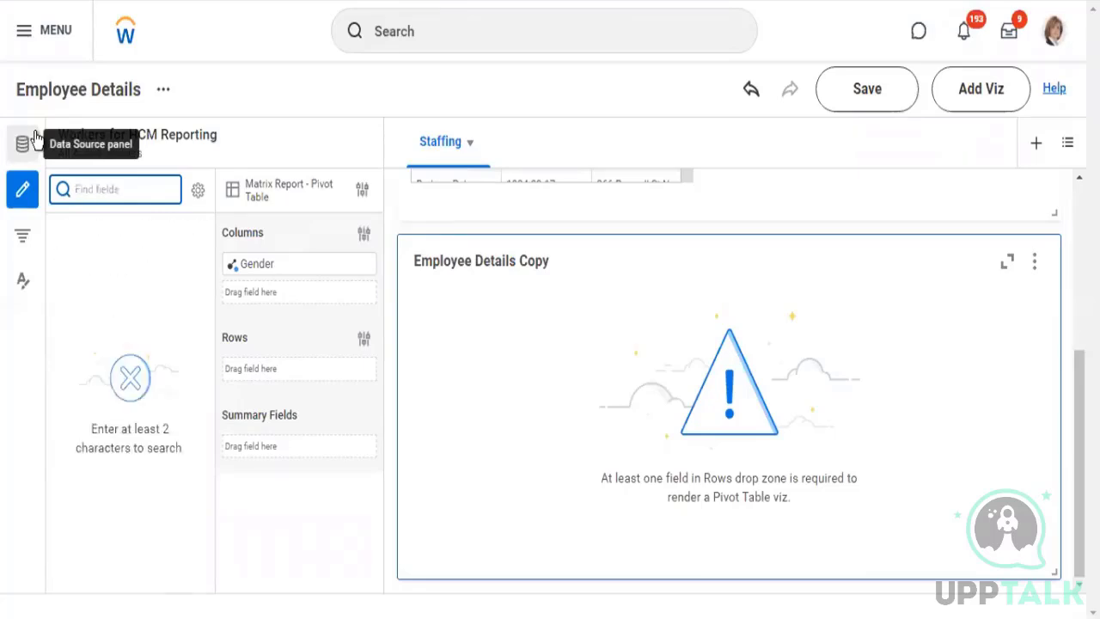
{"action": "type", "text": "company"}
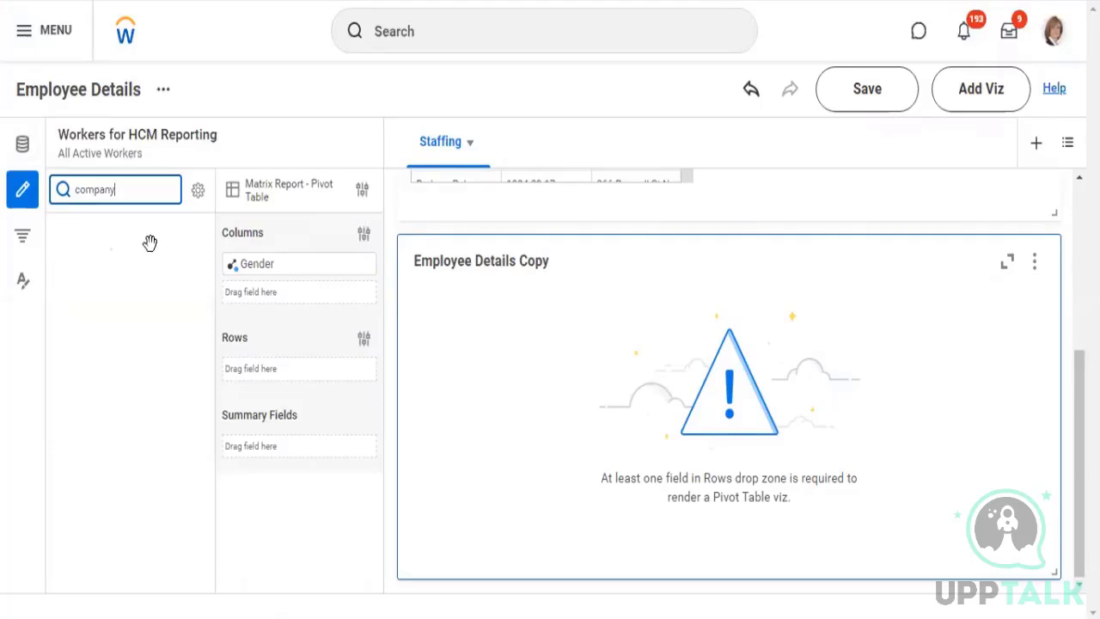
{"action": "left_click_drag", "start_coordinate": [95, 254], "coordinate": [263, 383]}
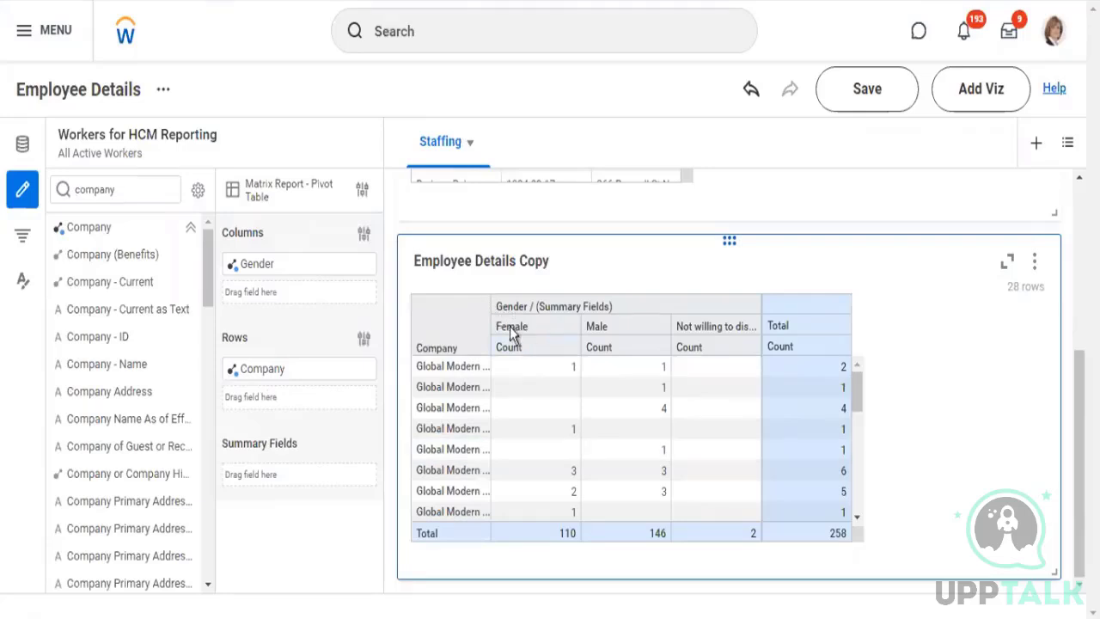
{"action": "left_click_drag", "start_coordinate": [492, 311], "coordinate": [557, 318]}
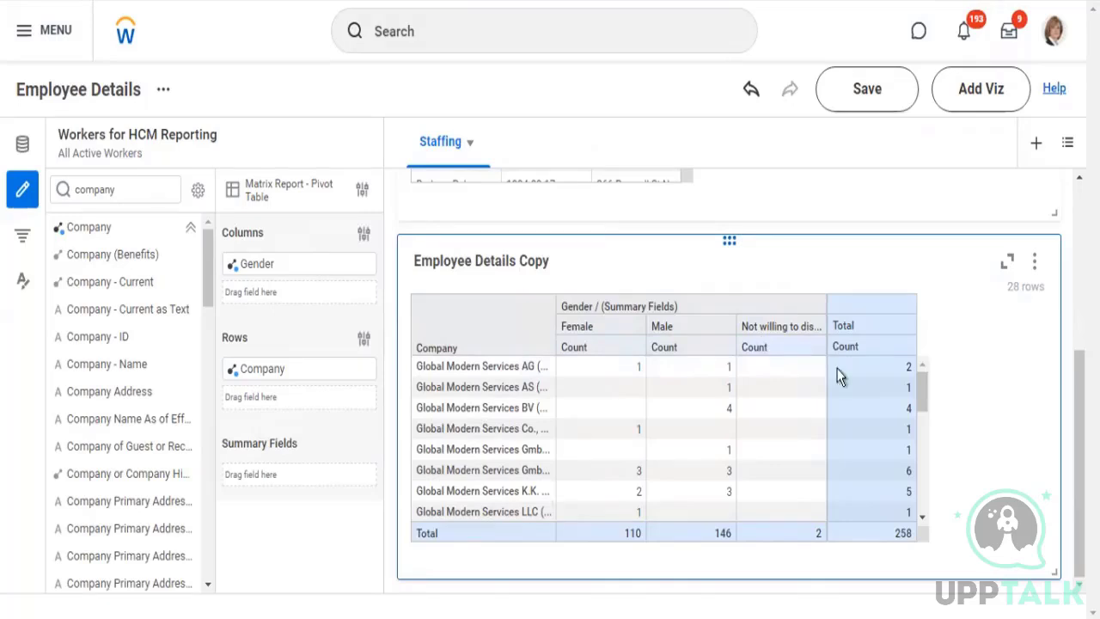
Search the fields for "age" and add the Age field's AVG aggregation to the pivot table's summary fields
{"action": "left_click", "coordinate": [143, 256]}
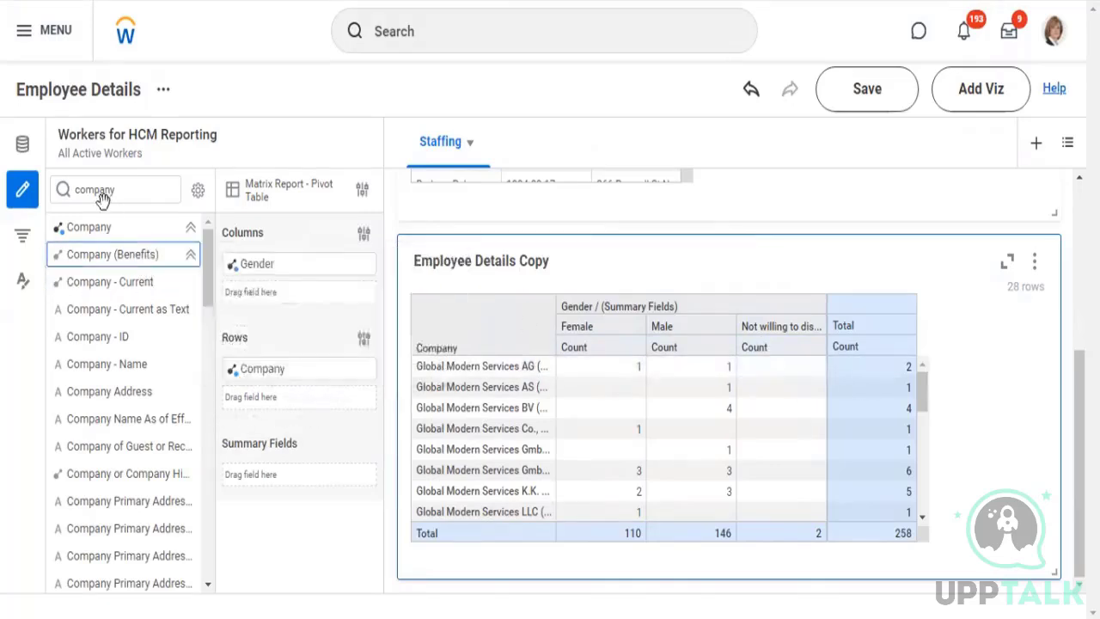
{"action": "left_click", "coordinate": [130, 187]}
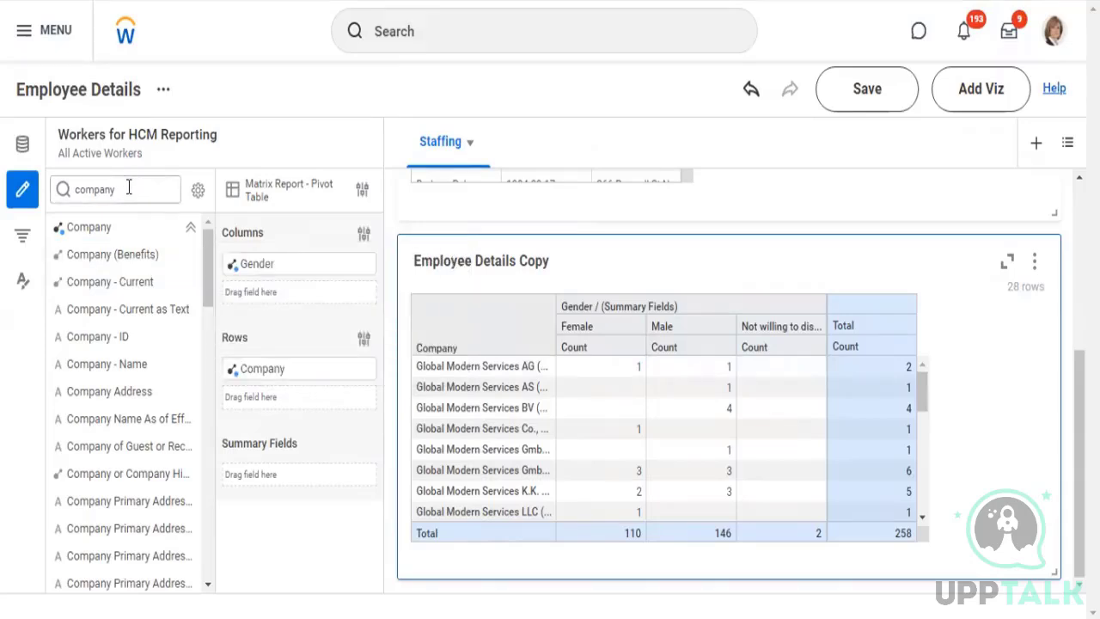
{"action": "left_click_drag", "start_coordinate": [129, 187], "coordinate": [46, 190]}
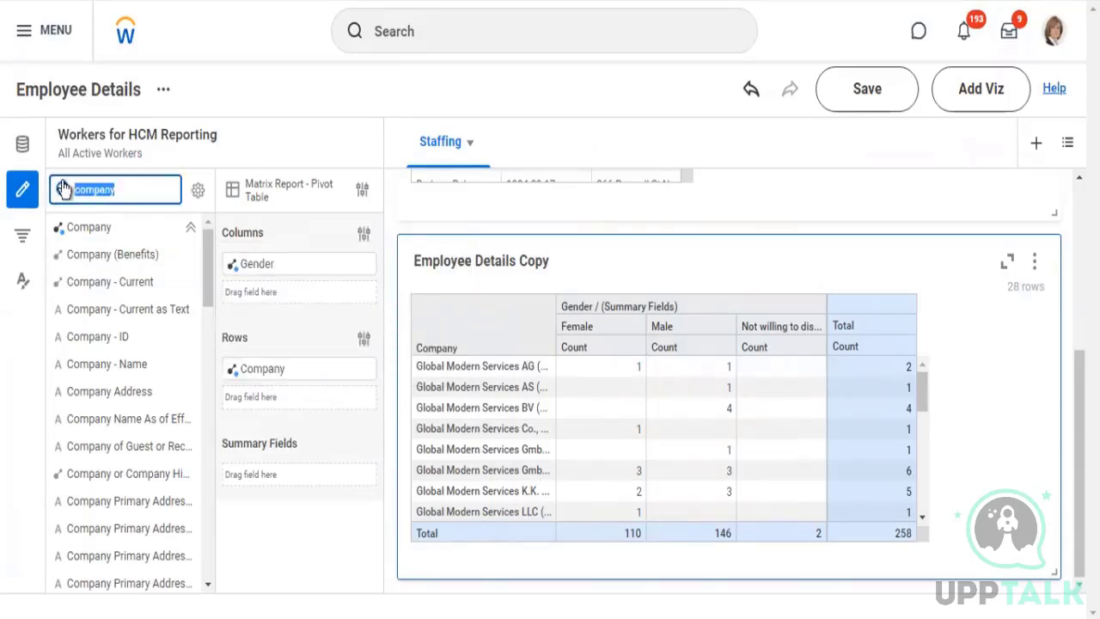
{"action": "type", "text": "age"}
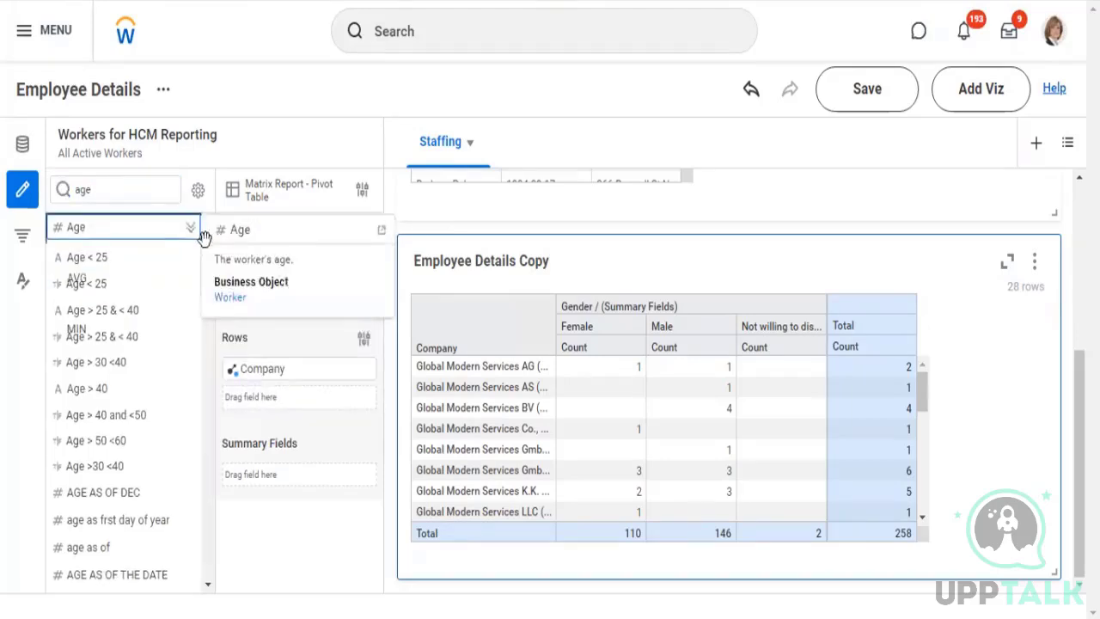
{"action": "left_click", "coordinate": [191, 227]}
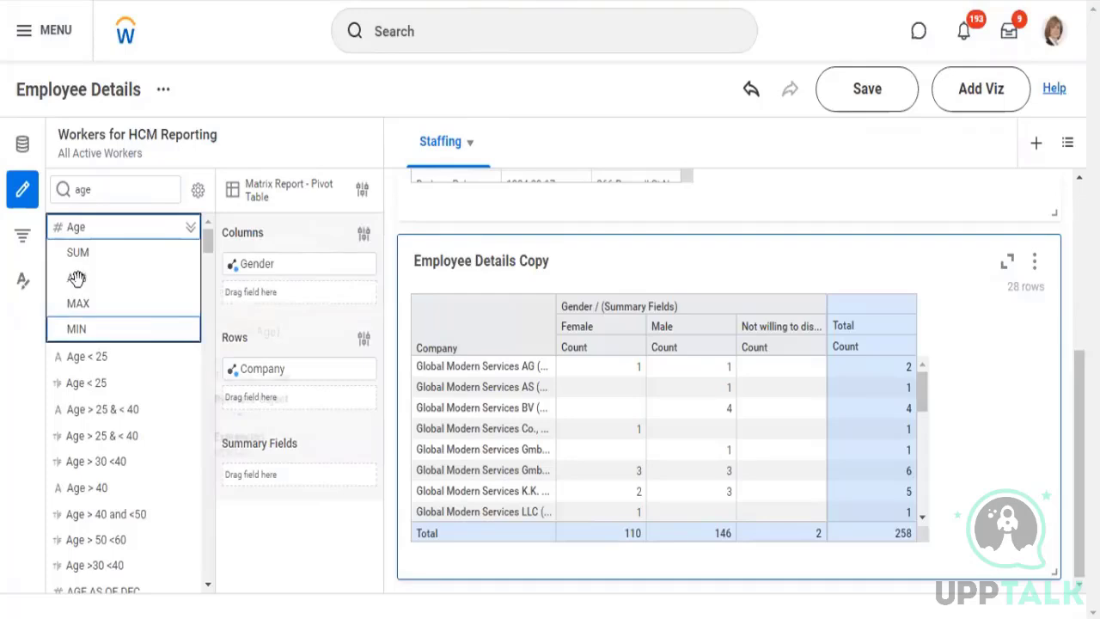
{"action": "left_click_drag", "start_coordinate": [77, 278], "coordinate": [259, 477]}
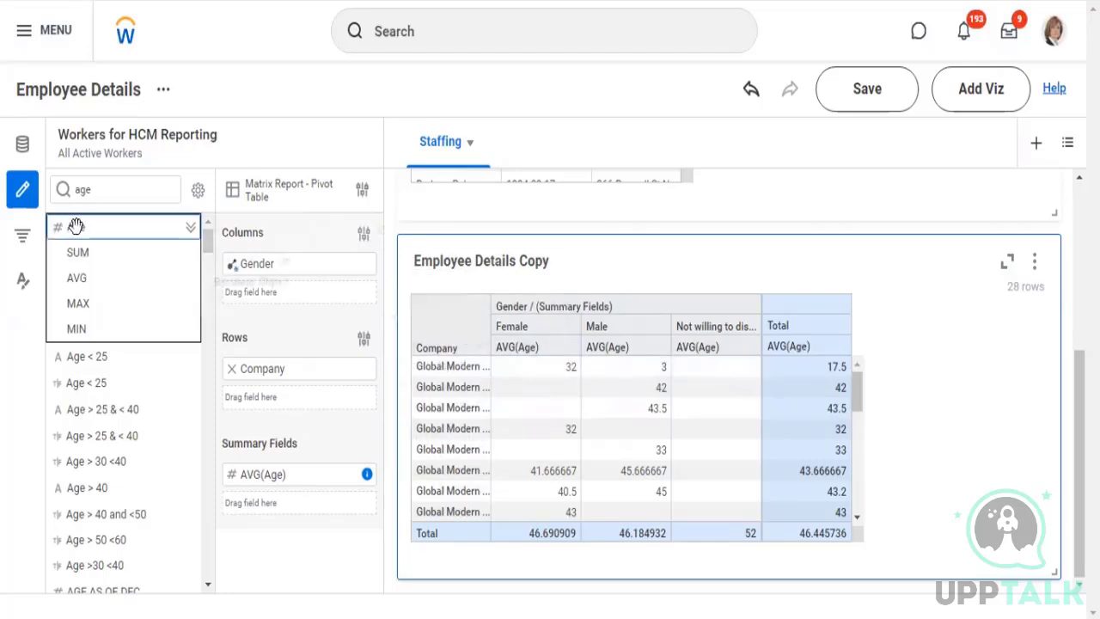
Rename the Employee Details Copy pivot table as "Gender vs Company (Avg Age)"
{"action": "mouse_move", "coordinate": [82, 226]}
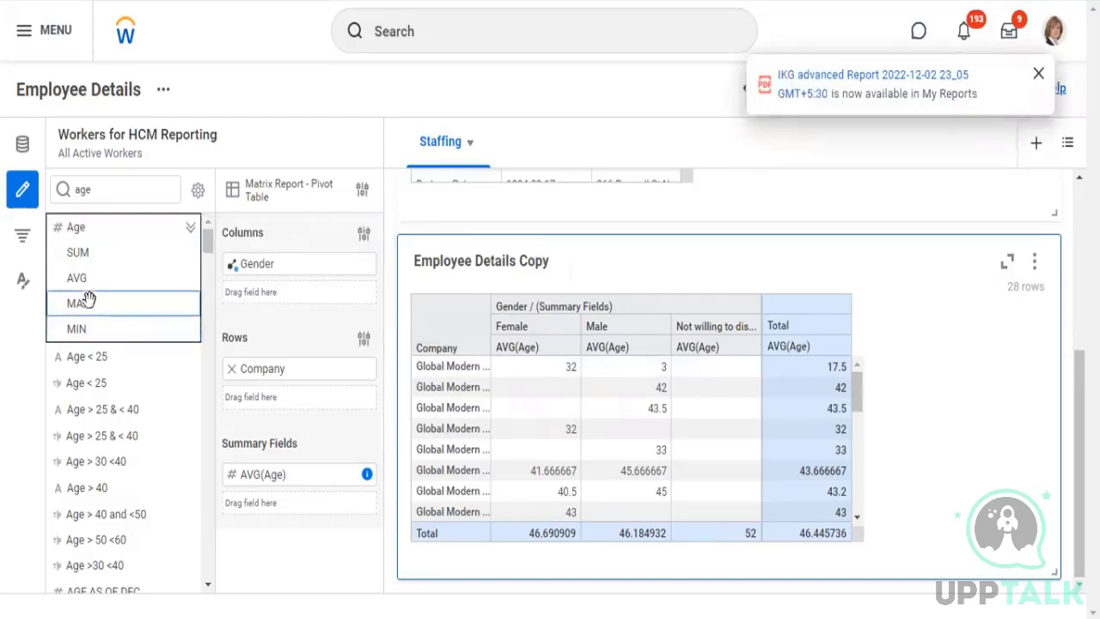
{"action": "mouse_move", "coordinate": [91, 279]}
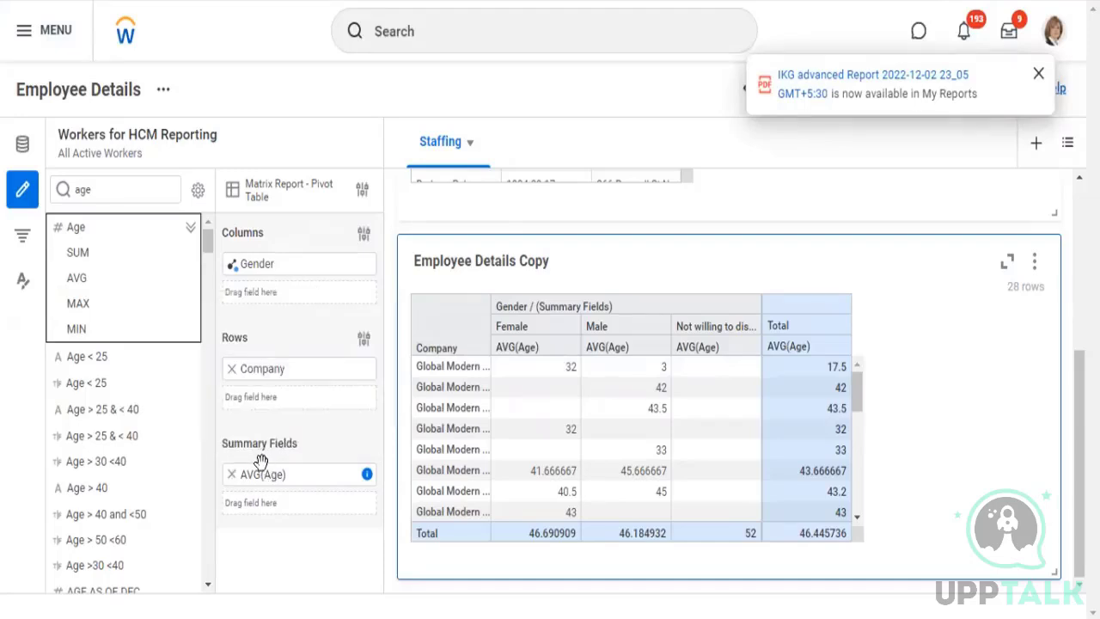
{"action": "mouse_move", "coordinate": [264, 466]}
{"action": "mouse_move", "coordinate": [246, 264]}
{"action": "left_click", "coordinate": [543, 265]}
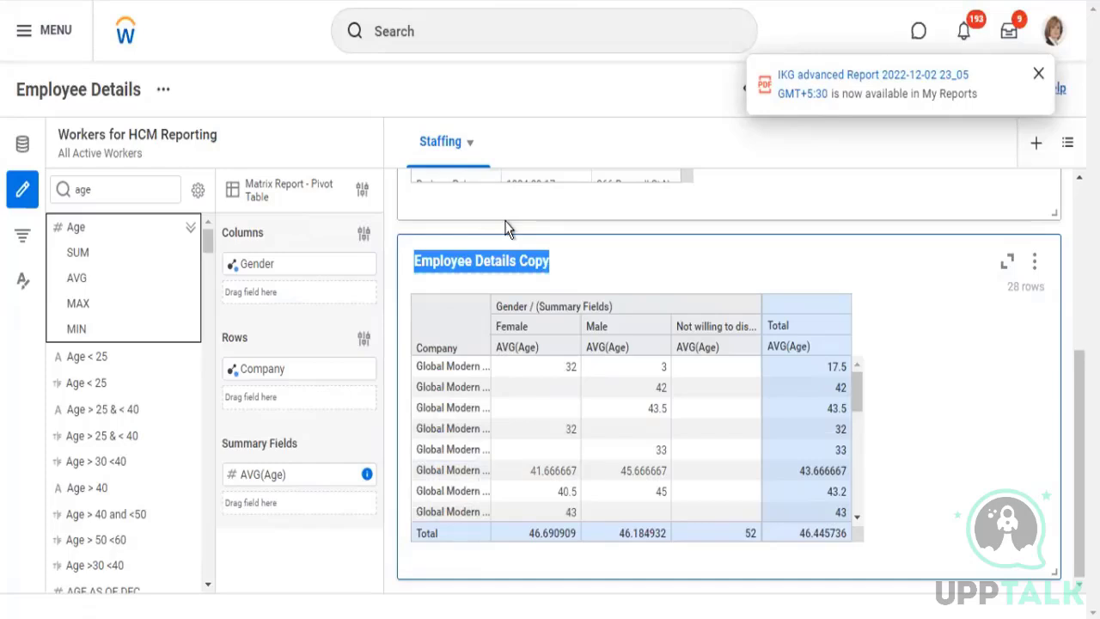
{"action": "type", "text": "Gender"}
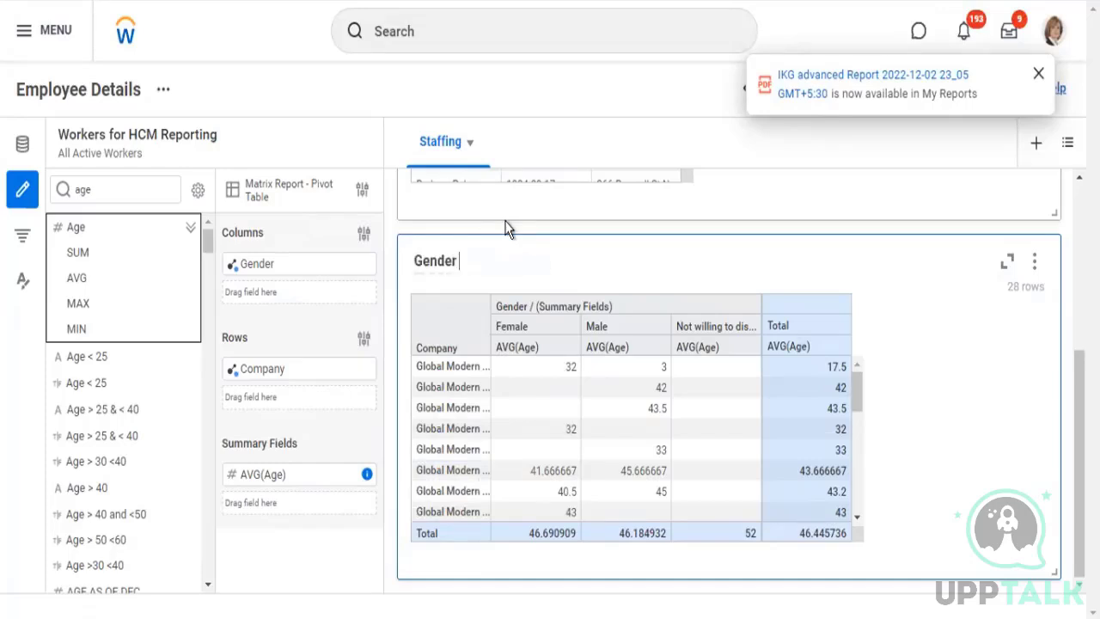
{"action": "type", "text": " vs C"}
{"action": "type", "text": "omp"}
{"action": "key", "text": "BackSpace"}
{"action": "type", "text": "mpany (Avg"}
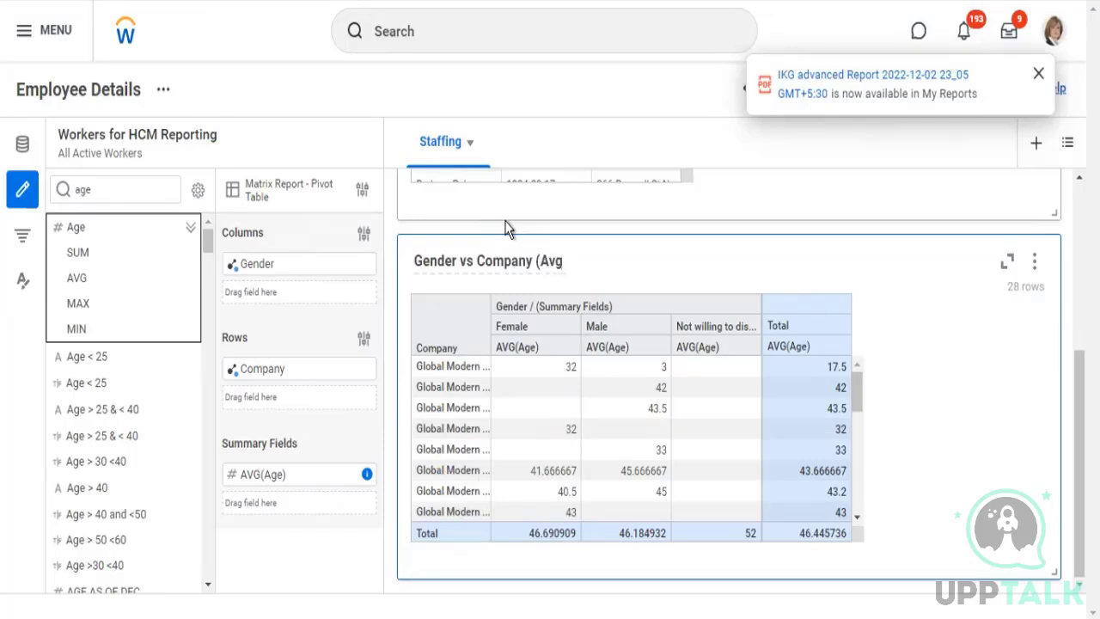
{"action": "type", "text": " Age"}
Duplicate the "Gender vs Company (Avg Age)" pivot table and change the copy to a Matrix Report Chart
{"action": "left_click", "coordinate": [1037, 263]}
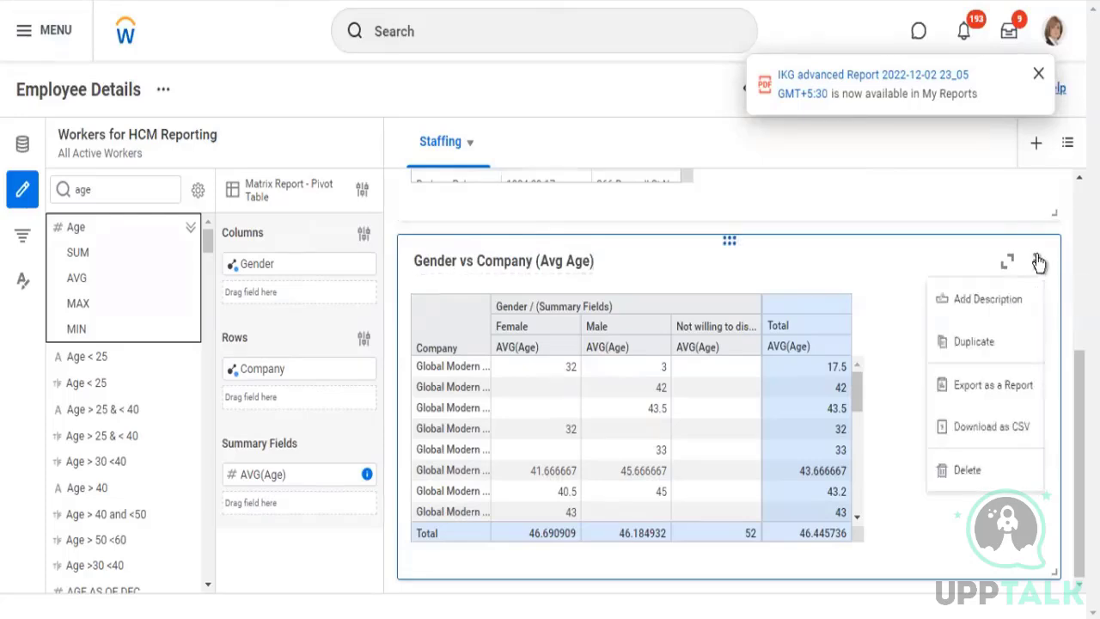
{"action": "left_click", "coordinate": [993, 357]}
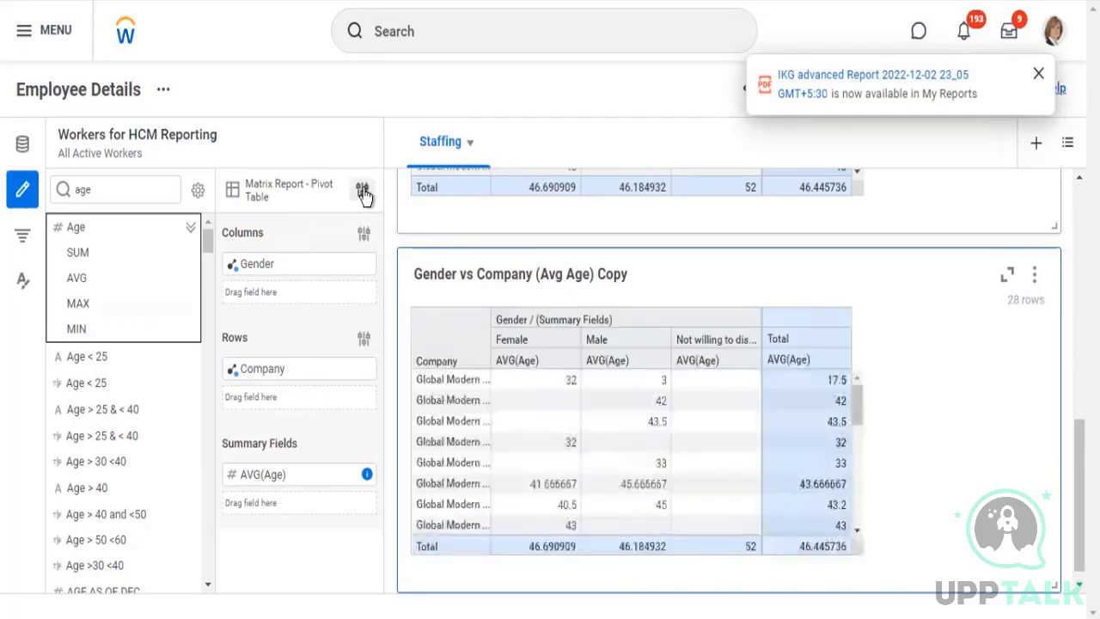
{"action": "left_click", "coordinate": [364, 196]}
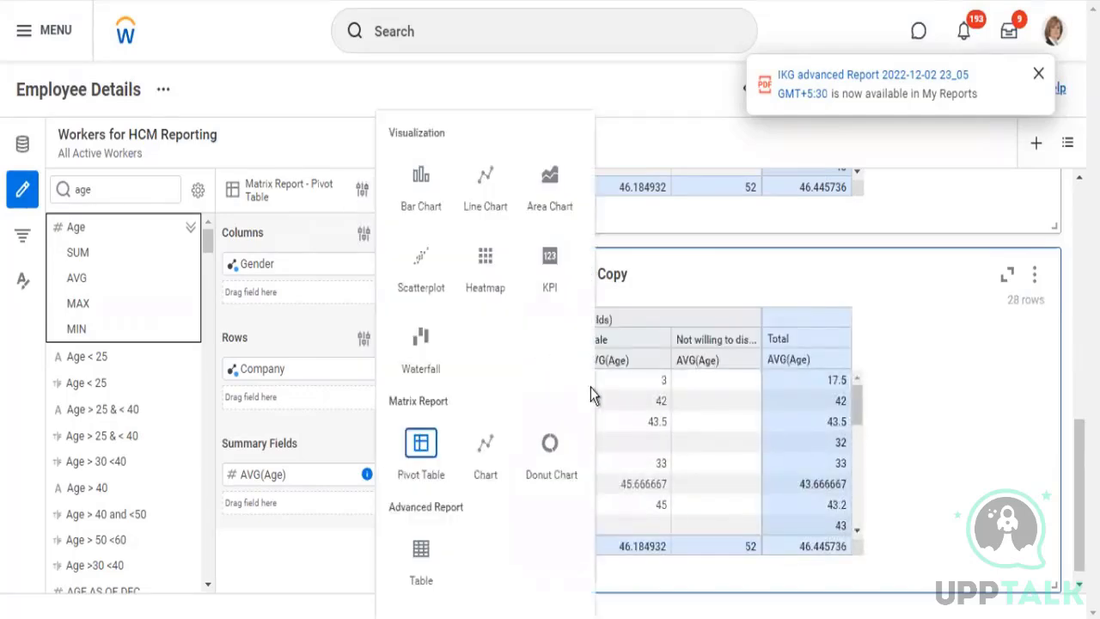
{"action": "left_click", "coordinate": [484, 445]}
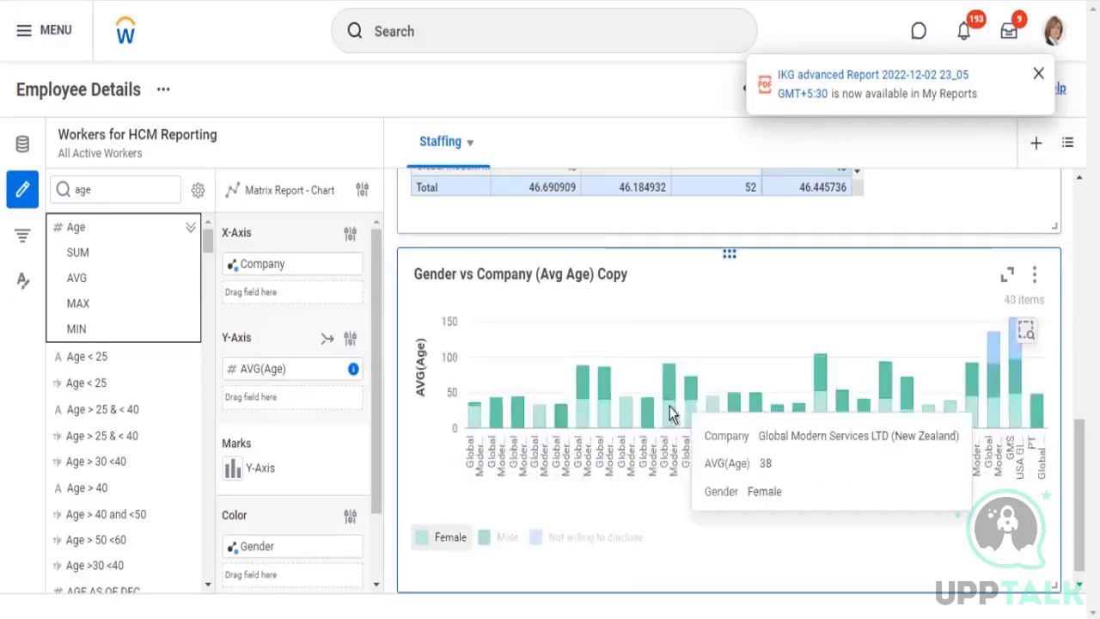
Examine the copied chart's average ages by company and gender, along with its AVG(Age) and Gender field assignments
{"action": "mouse_move", "coordinate": [668, 406]}
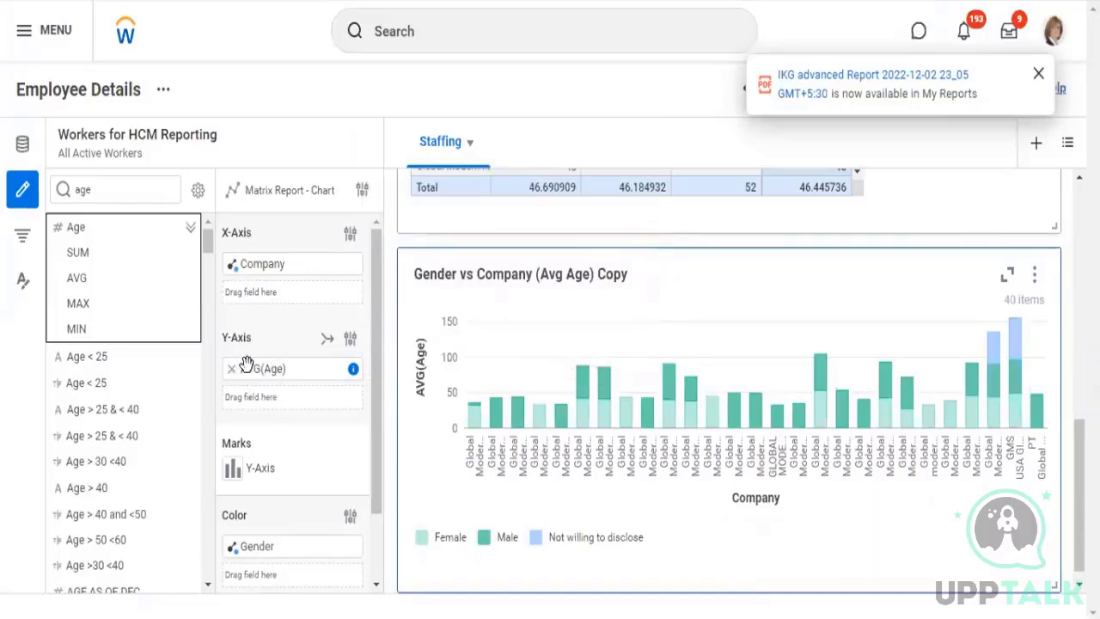
{"action": "mouse_move", "coordinate": [257, 367]}
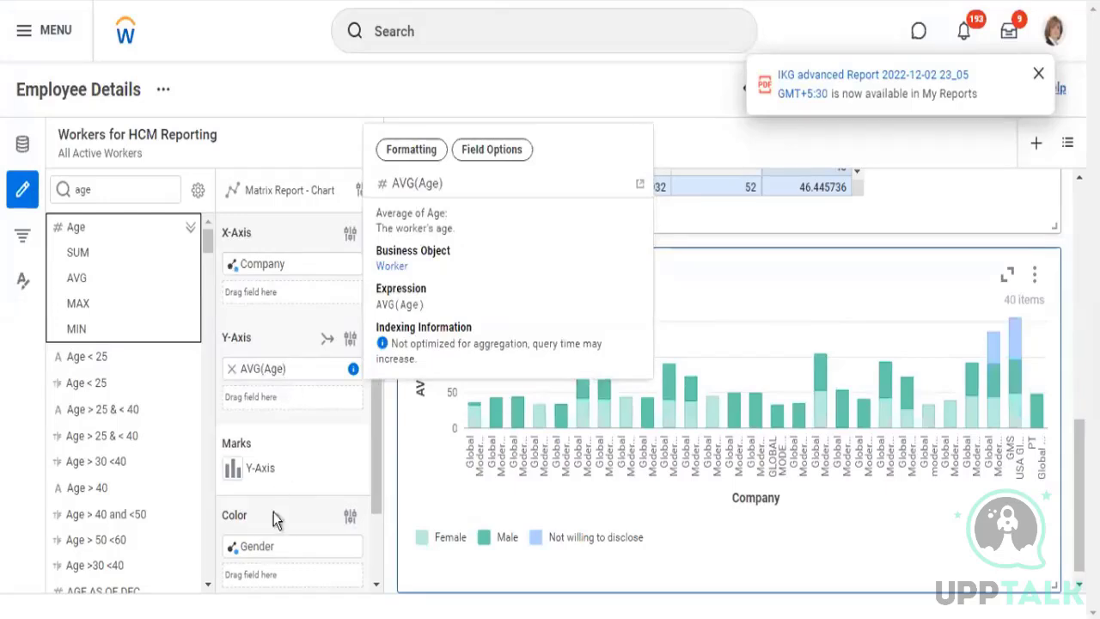
{"action": "scroll", "coordinate": [266, 507], "scroll_direction": "down", "scroll_amount": 1}
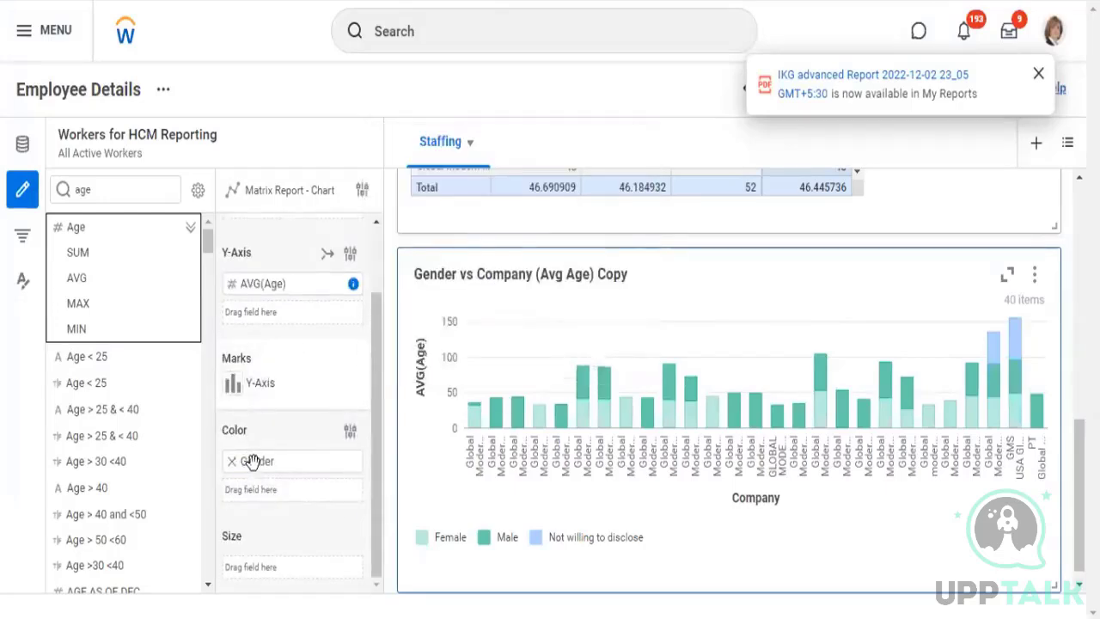
{"action": "mouse_move", "coordinate": [243, 467]}
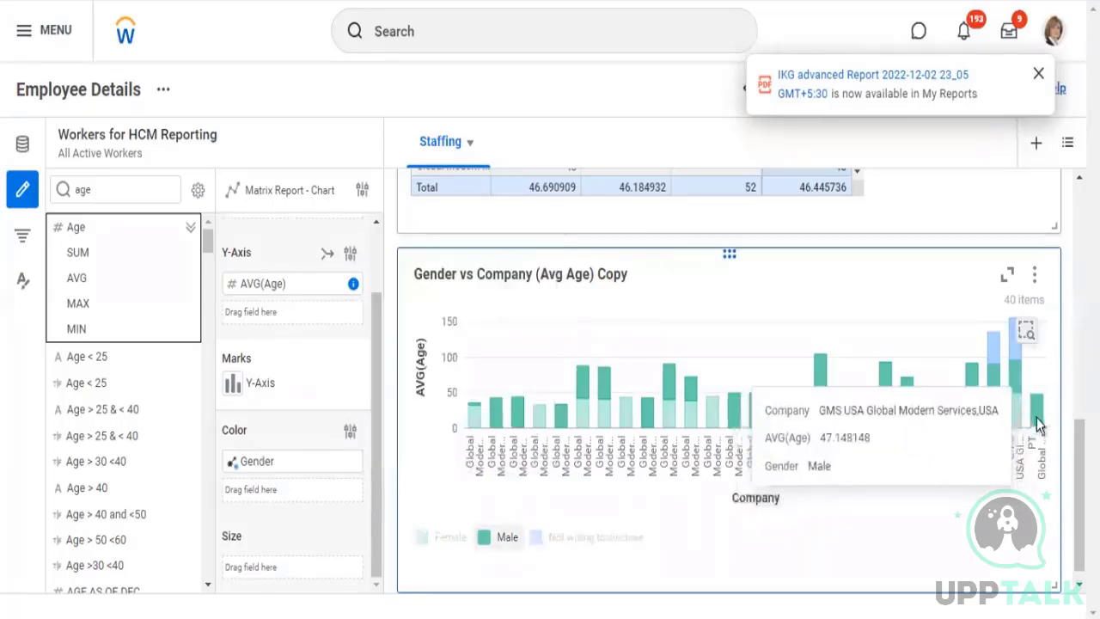
{"action": "mouse_move", "coordinate": [1019, 411]}
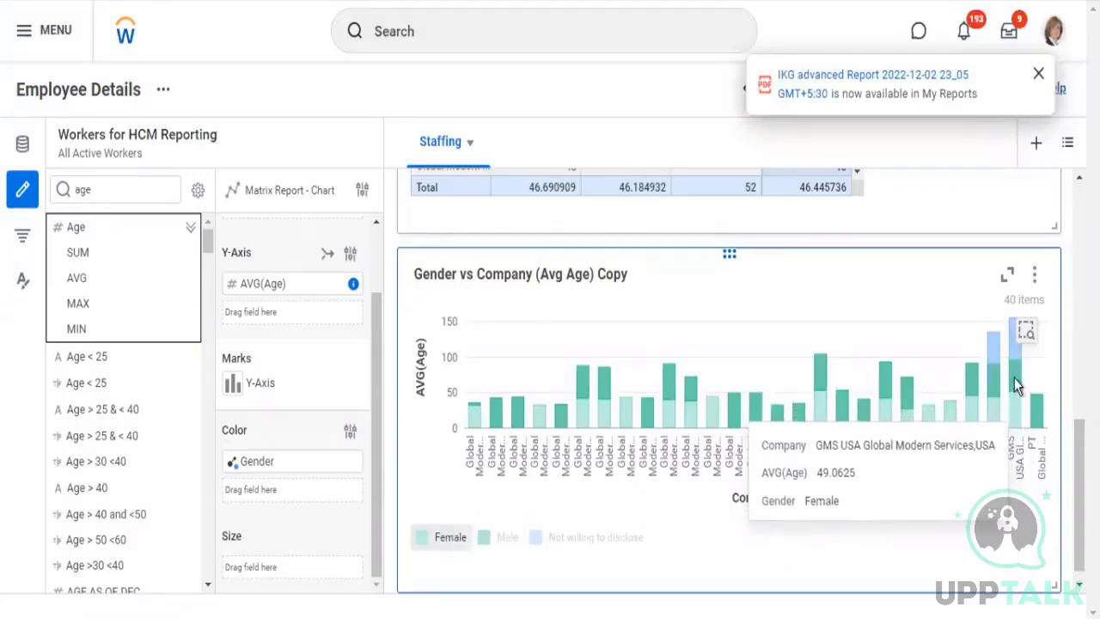
{"action": "mouse_move", "coordinate": [1017, 391]}
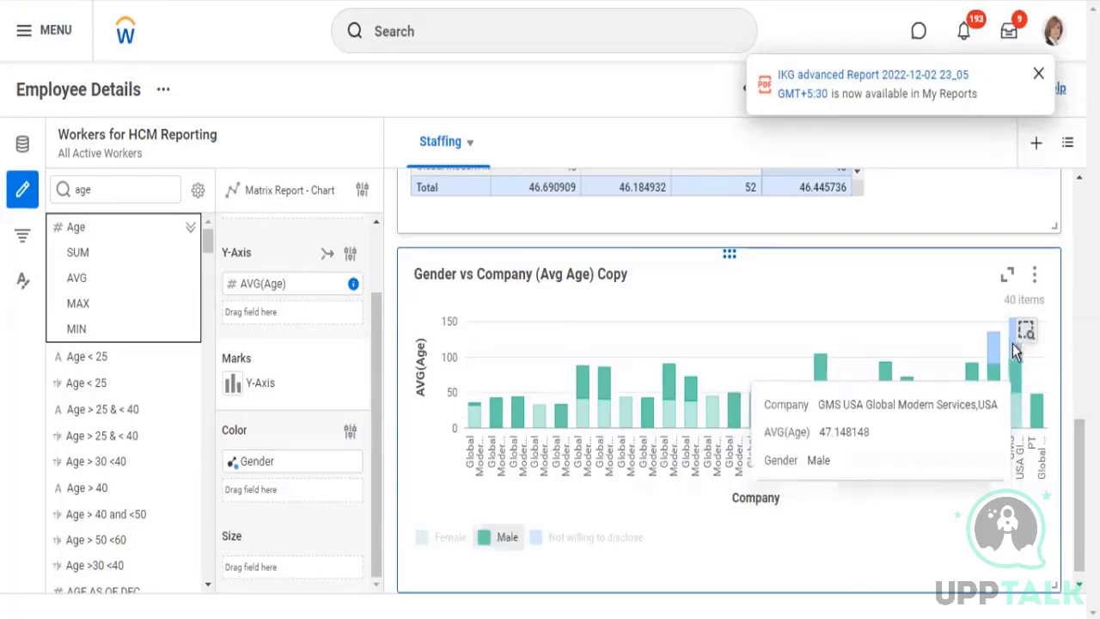
{"action": "mouse_move", "coordinate": [1013, 344]}
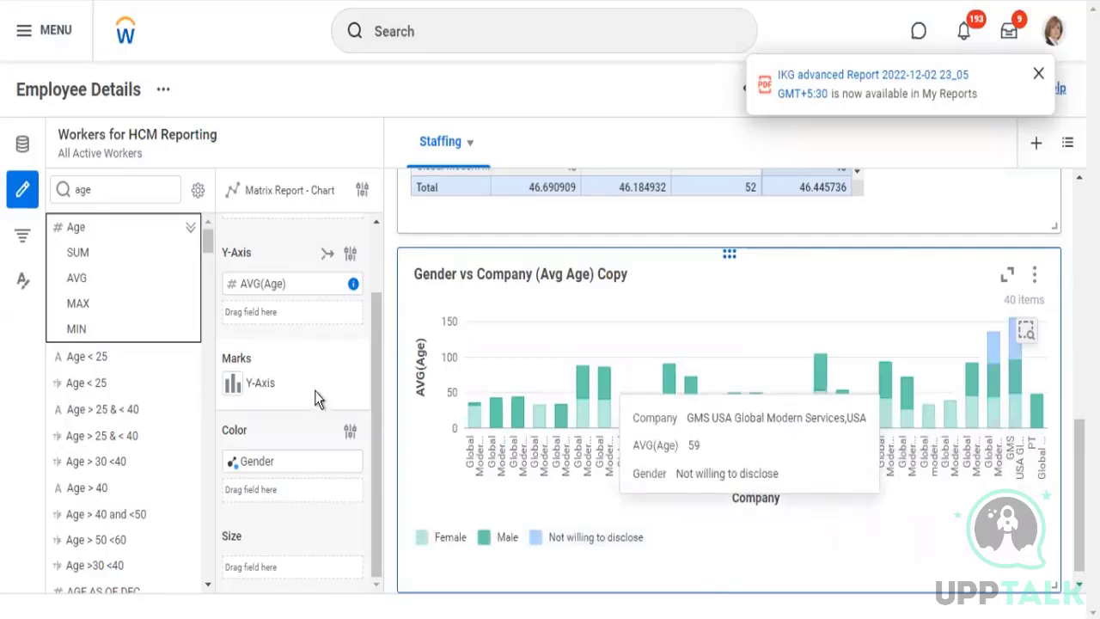
Set the chart's X-axis to sort by Value Total descending and limit the axis groupings to 10
{"action": "scroll", "coordinate": [356, 342], "scroll_direction": "up", "scroll_amount": 2}
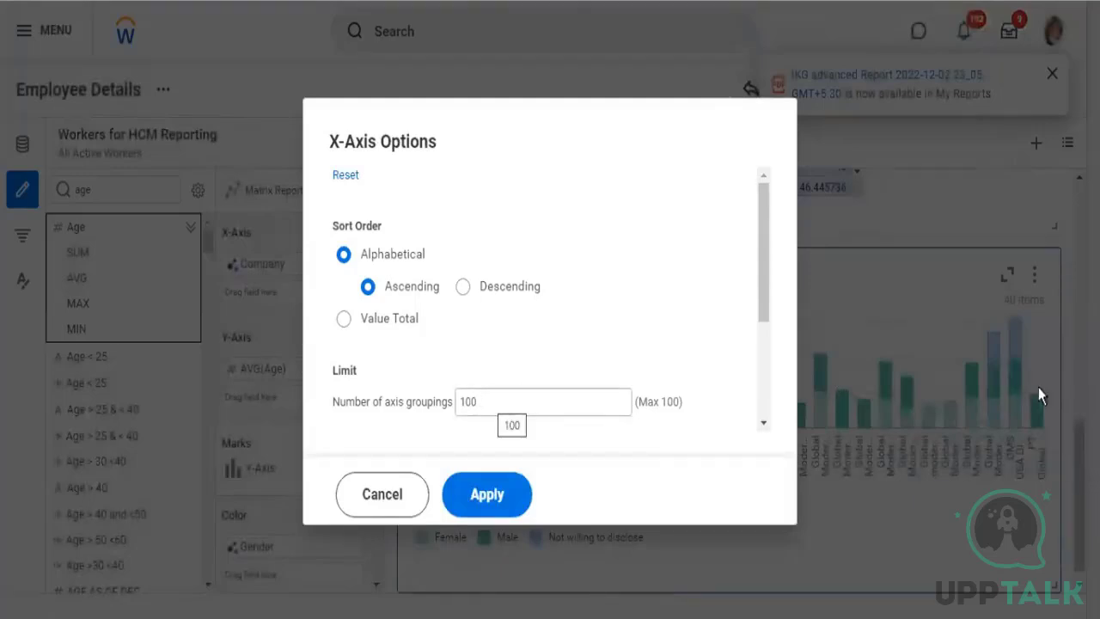
{"action": "left_click", "coordinate": [496, 399]}
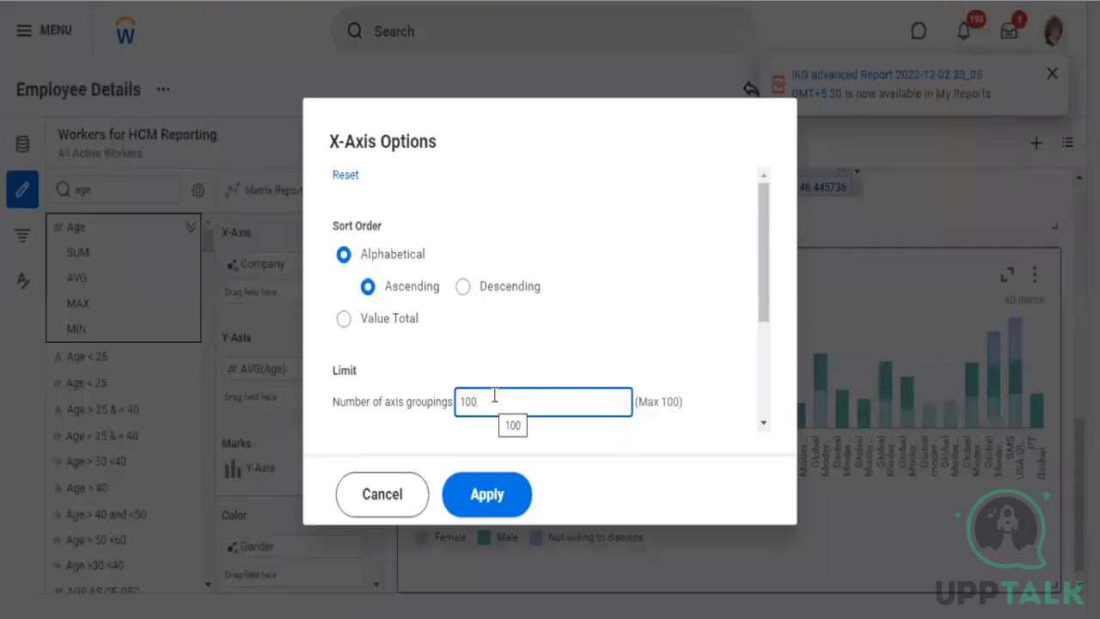
{"action": "key", "text": "BackSpace"}
{"action": "left_click", "coordinate": [417, 337]}
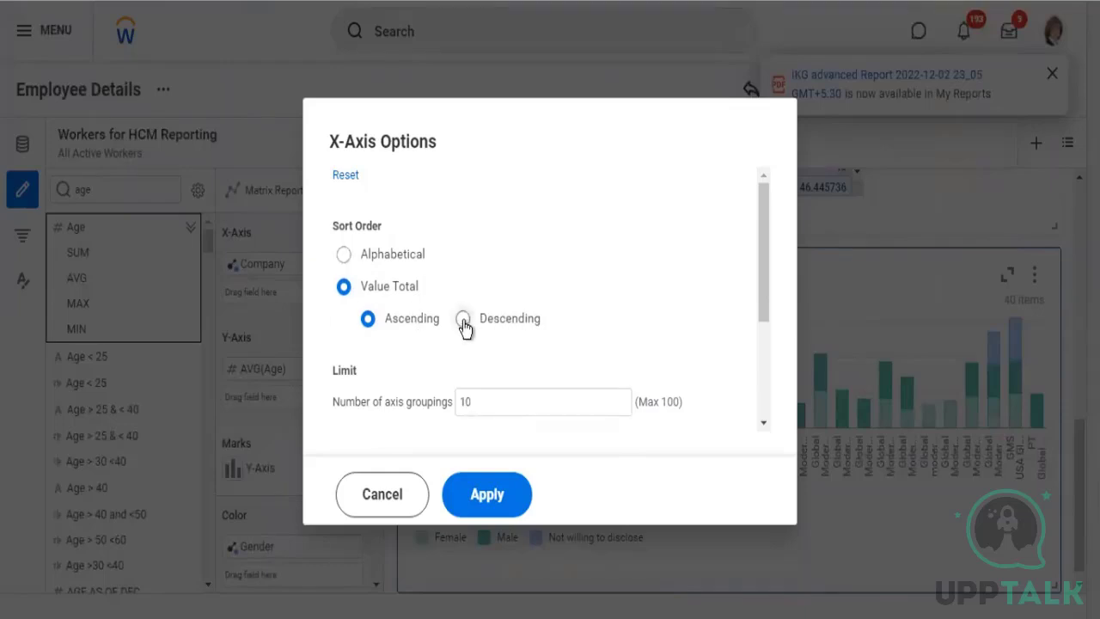
{"action": "left_click", "coordinate": [481, 334]}
{"action": "left_click_drag", "start_coordinate": [361, 402], "coordinate": [417, 401]}
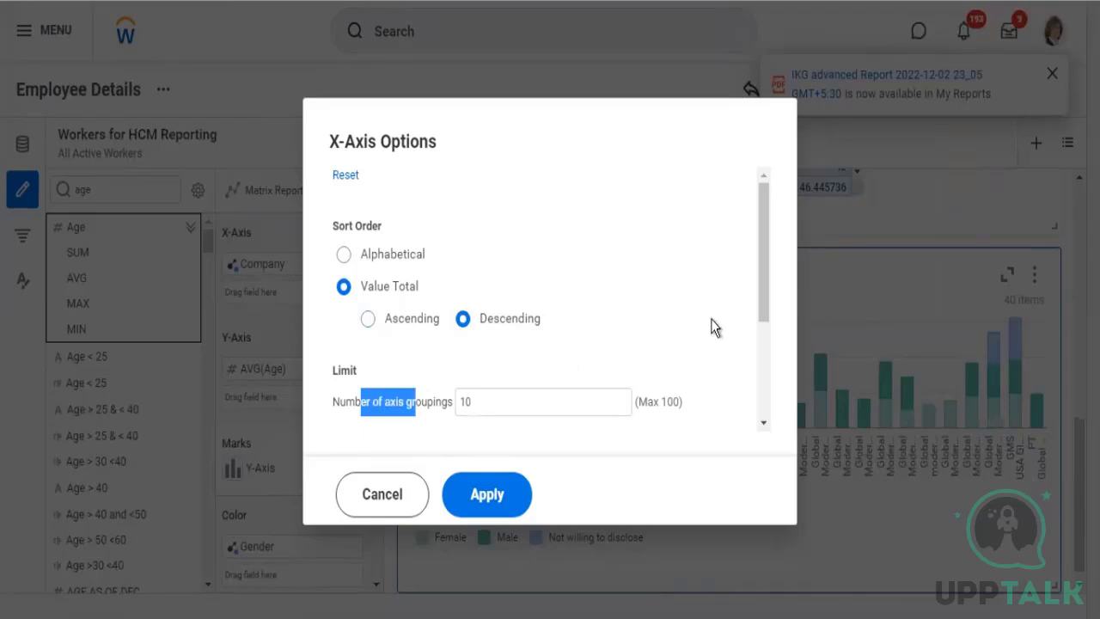
Try the display name override, turn it back off, and apply the X-axis options with Sum remaining values enabled
{"action": "left_click_drag", "start_coordinate": [765, 306], "coordinate": [764, 410]}
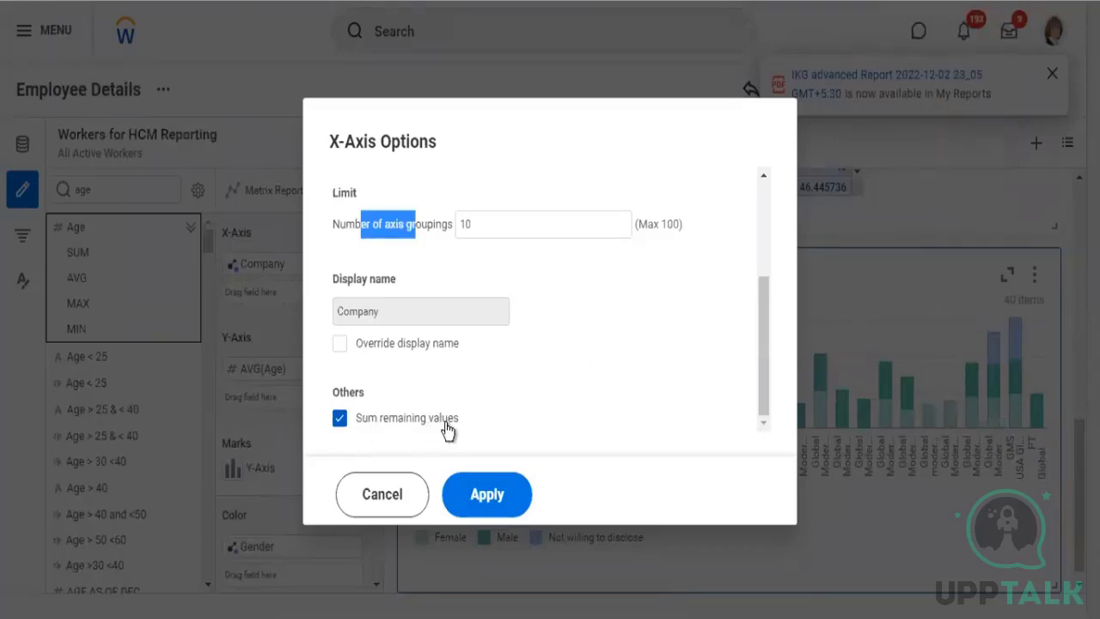
{"action": "left_click_drag", "start_coordinate": [362, 419], "coordinate": [448, 429]}
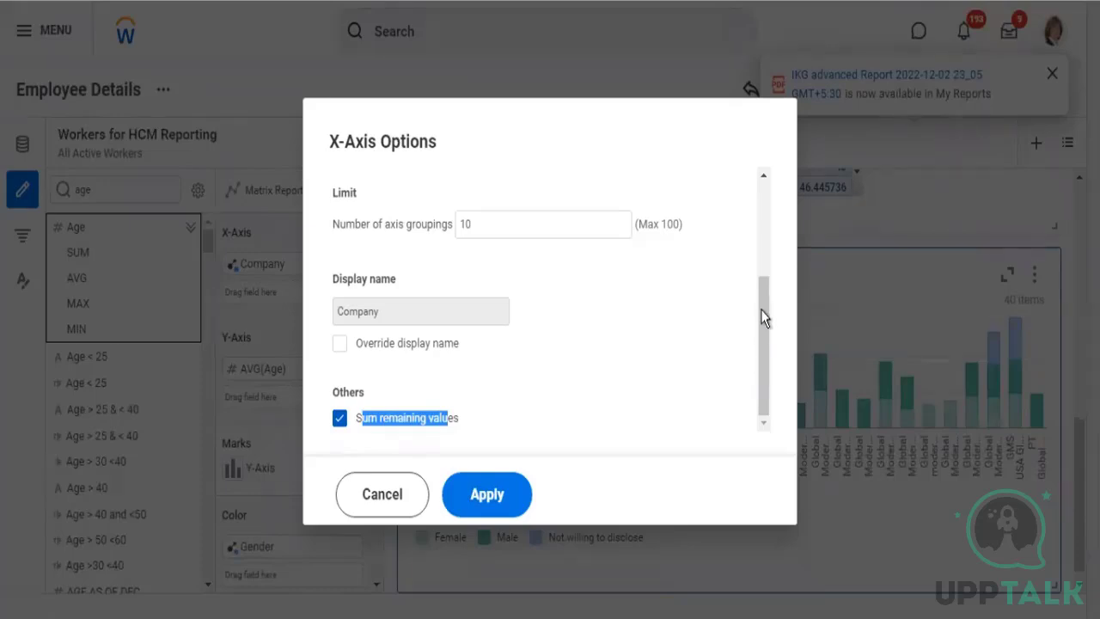
{"action": "mouse_move", "coordinate": [761, 298]}
{"action": "left_mouse_down"}
{"action": "mouse_move", "coordinate": [761, 245]}
{"action": "mouse_move", "coordinate": [763, 310]}
{"action": "left_mouse_up"}
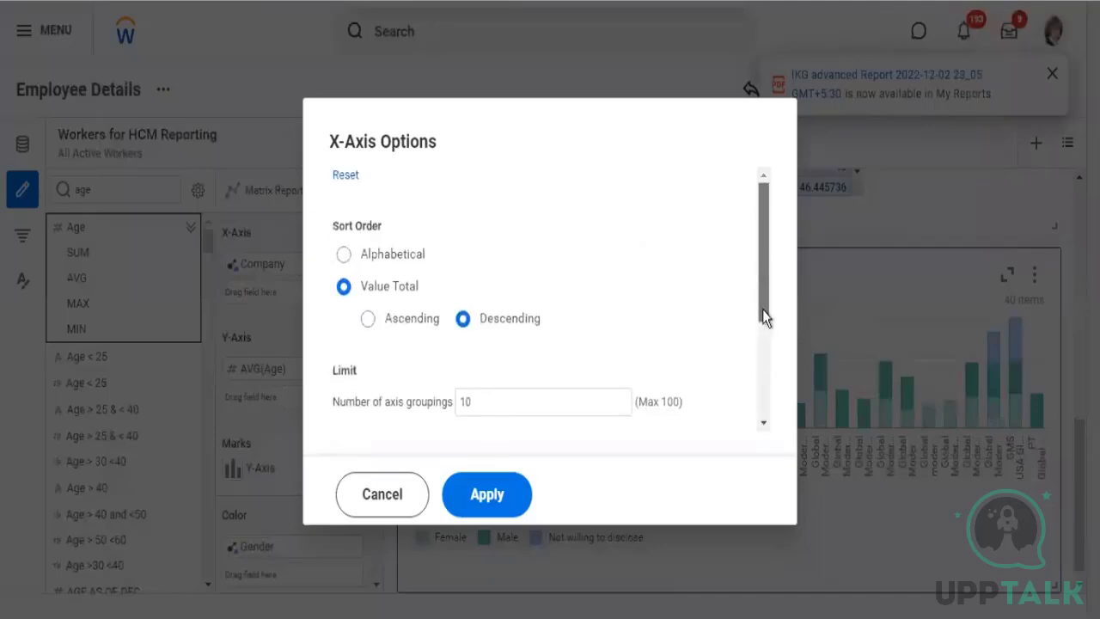
{"action": "left_click_drag", "start_coordinate": [761, 372], "coordinate": [762, 381]}
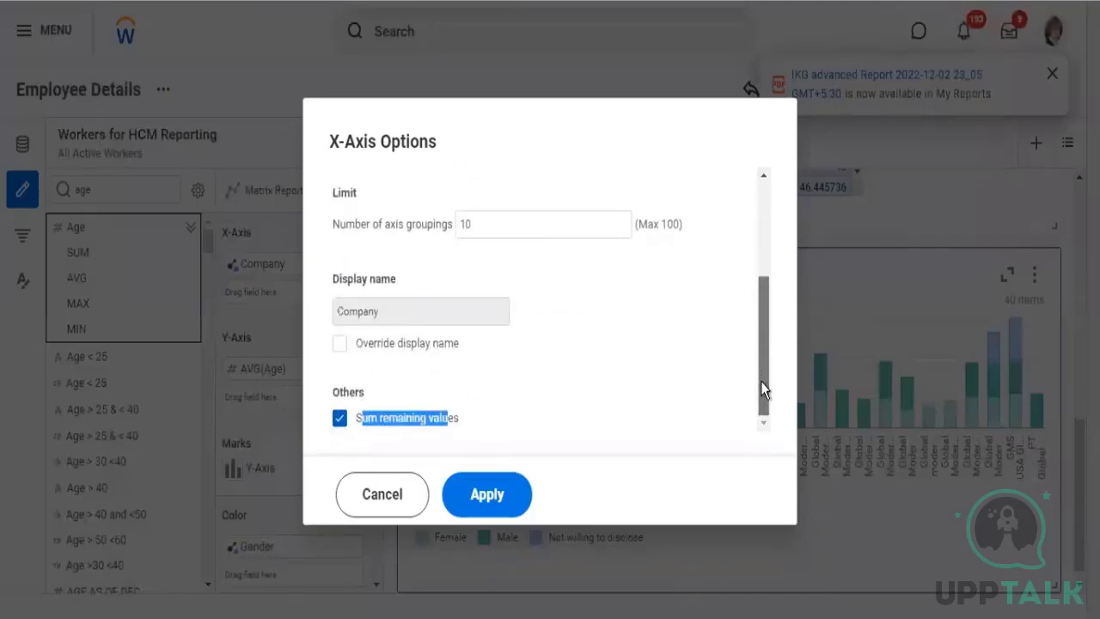
{"action": "double_click", "coordinate": [340, 322]}
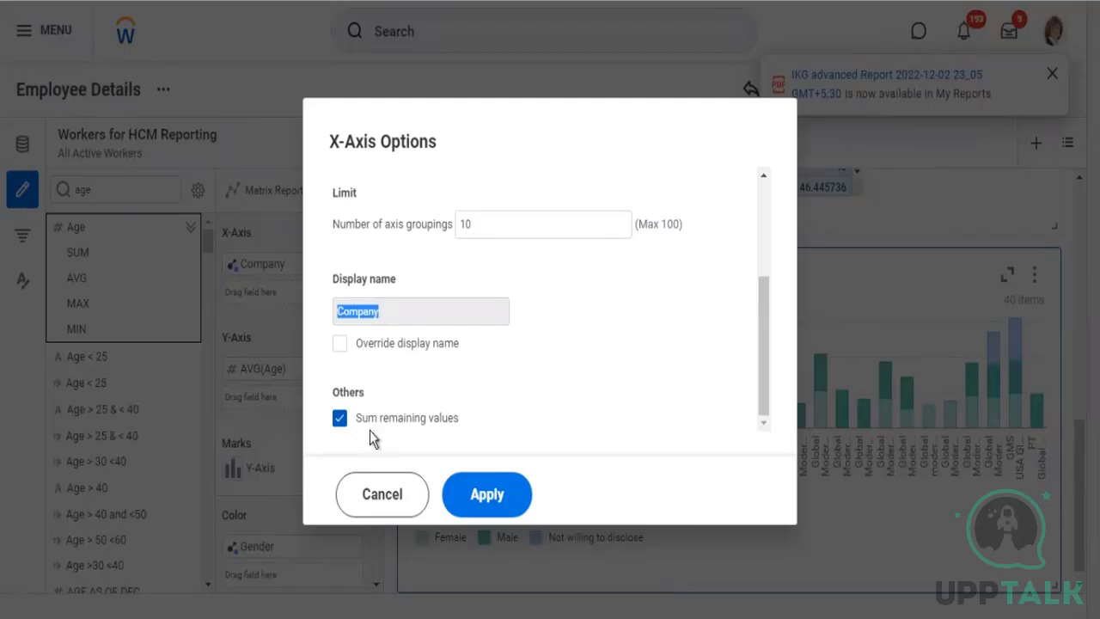
{"action": "left_click", "coordinate": [401, 352]}
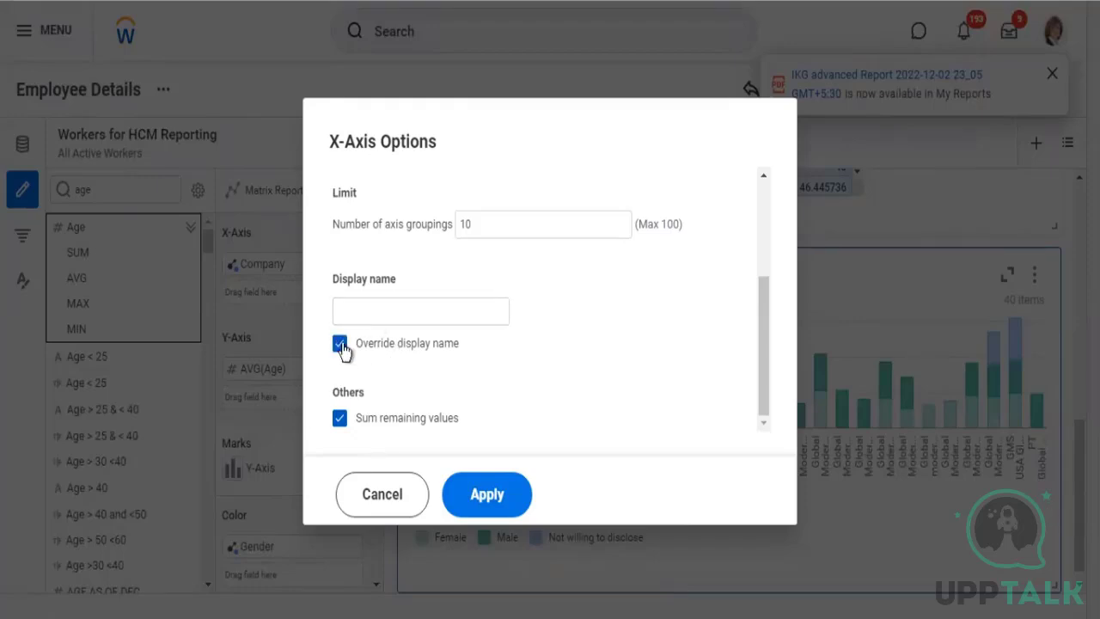
{"action": "left_click", "coordinate": [340, 344]}
{"action": "left_click", "coordinate": [509, 499]}
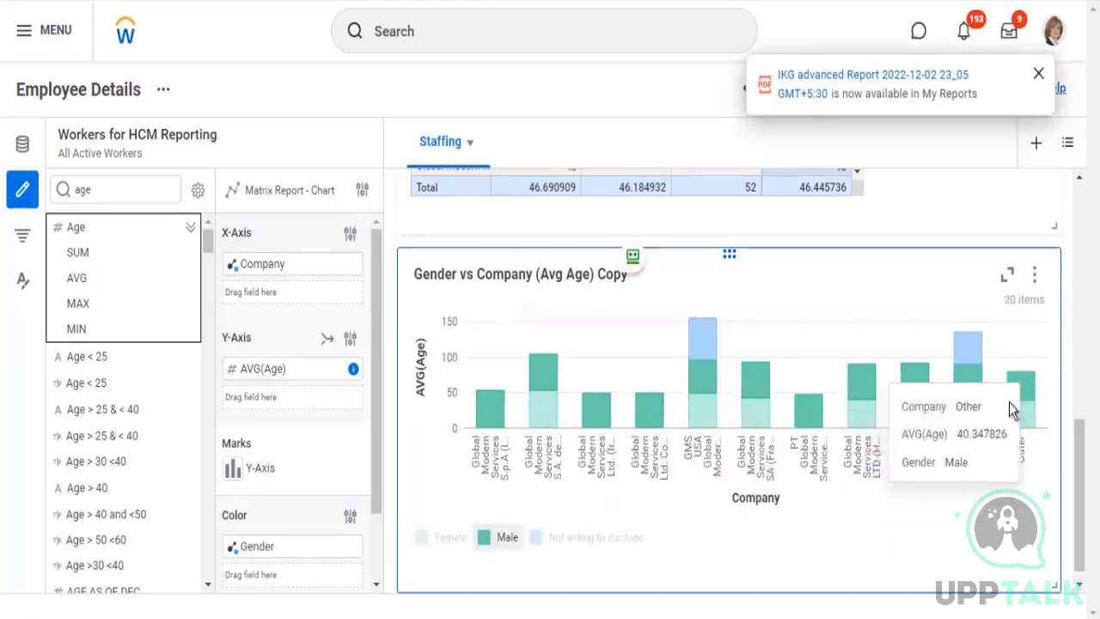
Check the Other bar's average age per gender and review the chart's Color sort and grouping options
{"action": "mouse_move", "coordinate": [1017, 385]}
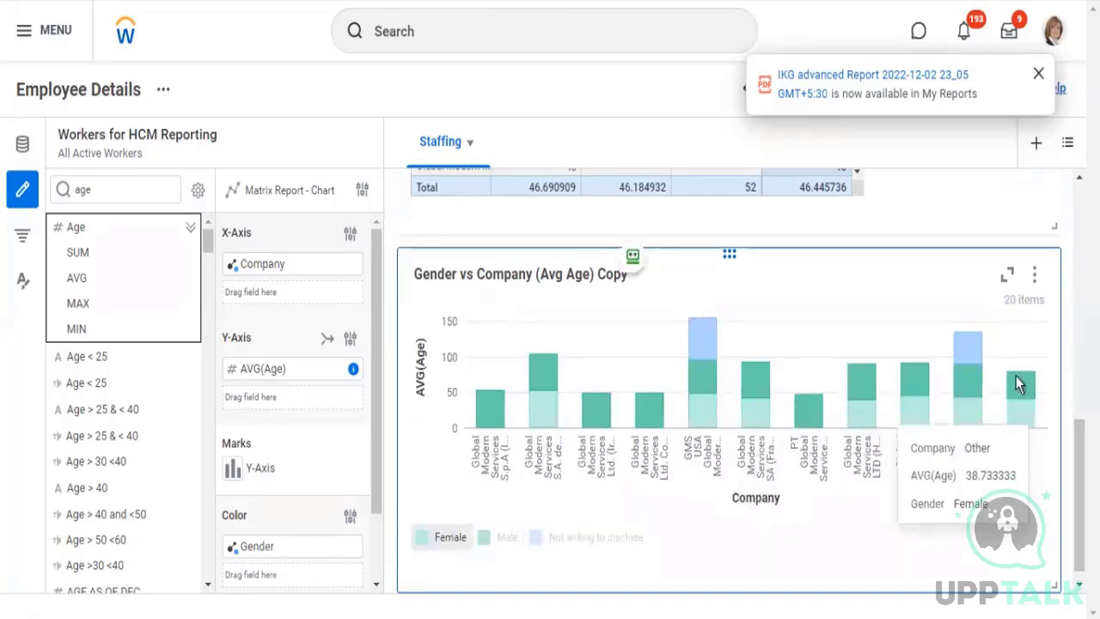
{"action": "mouse_move", "coordinate": [1018, 426]}
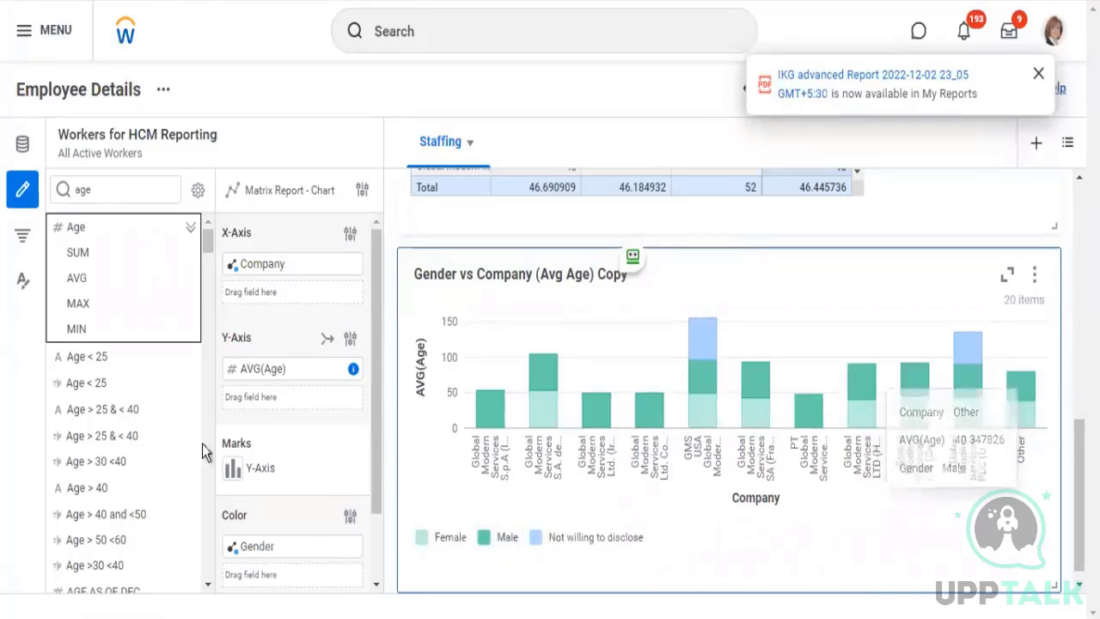
{"action": "scroll", "coordinate": [350, 431], "scroll_direction": "down", "scroll_amount": 2}
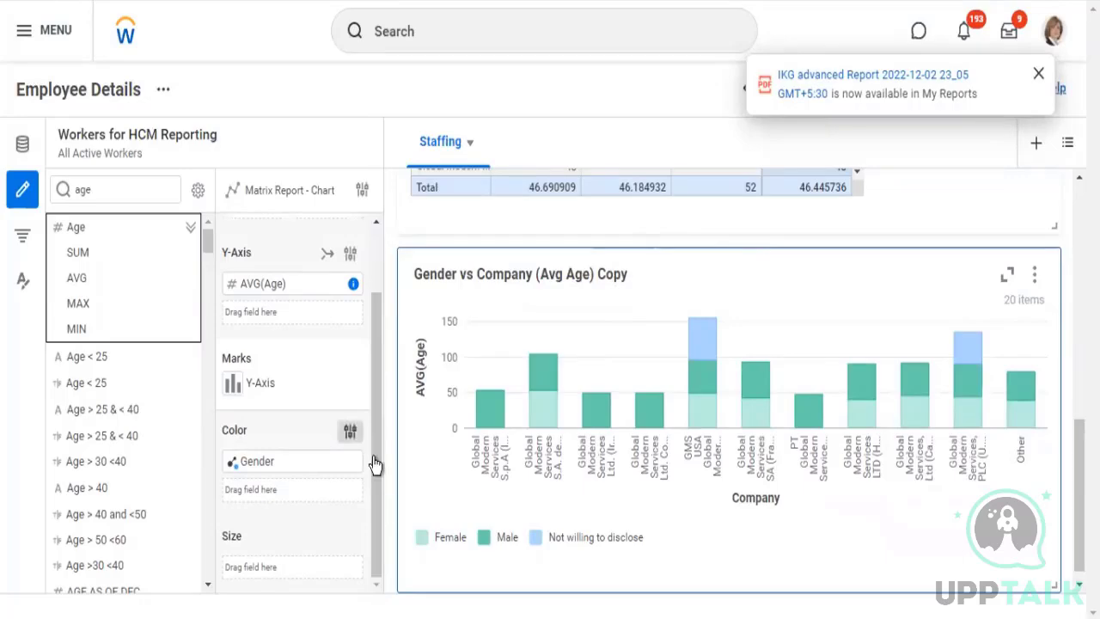
{"action": "left_click", "coordinate": [350, 432]}
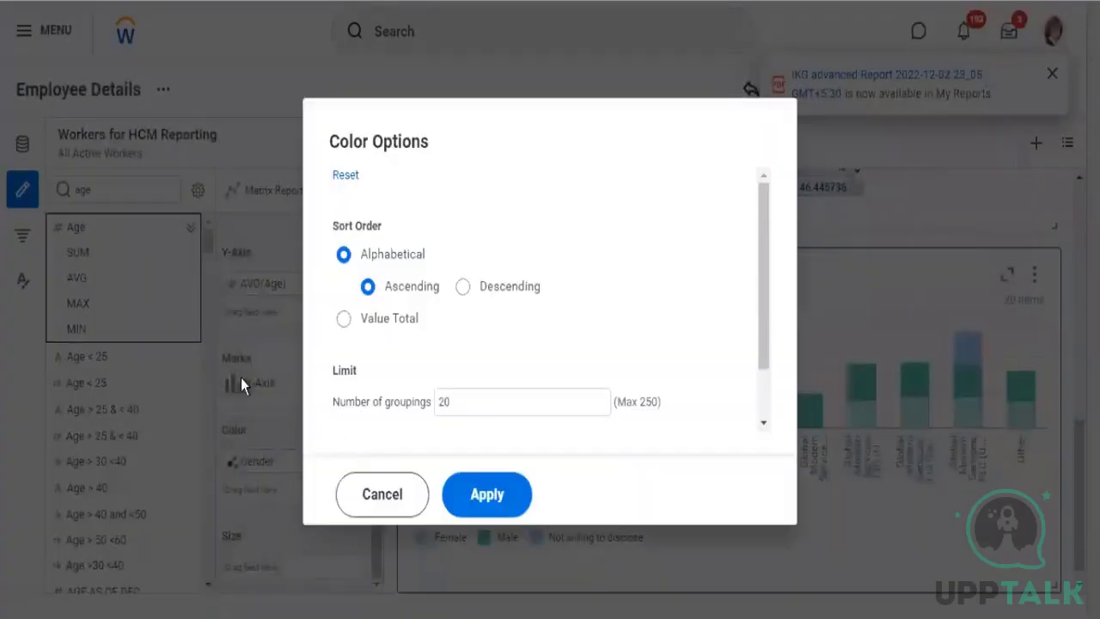
{"action": "scroll", "coordinate": [422, 335], "scroll_direction": "down", "scroll_amount": 1}
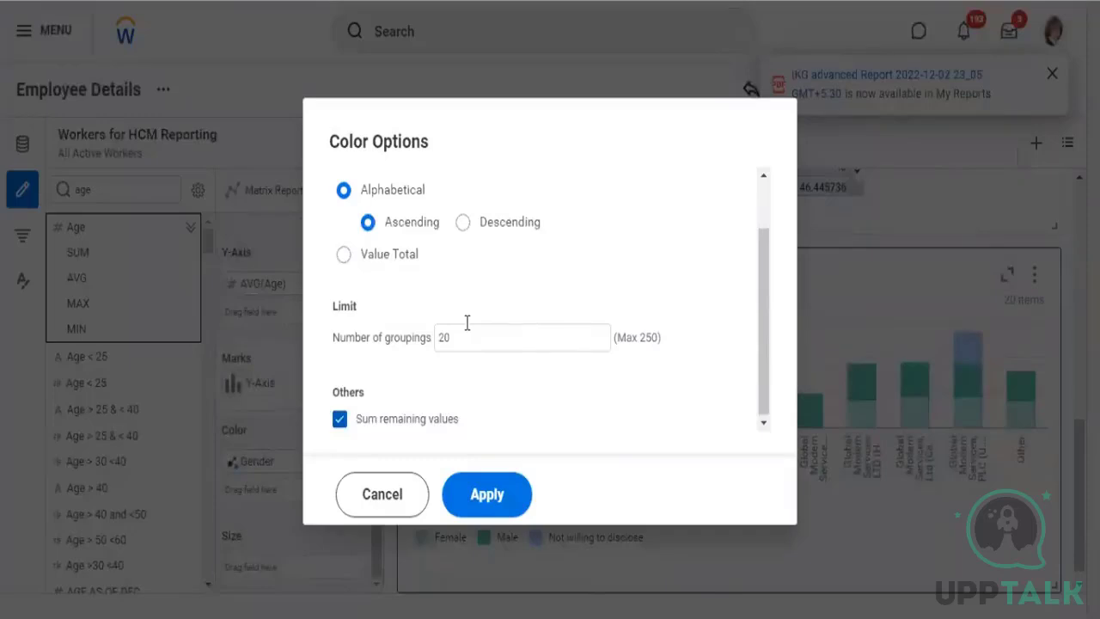
{"action": "scroll", "coordinate": [449, 339], "scroll_direction": "up", "scroll_amount": 1}
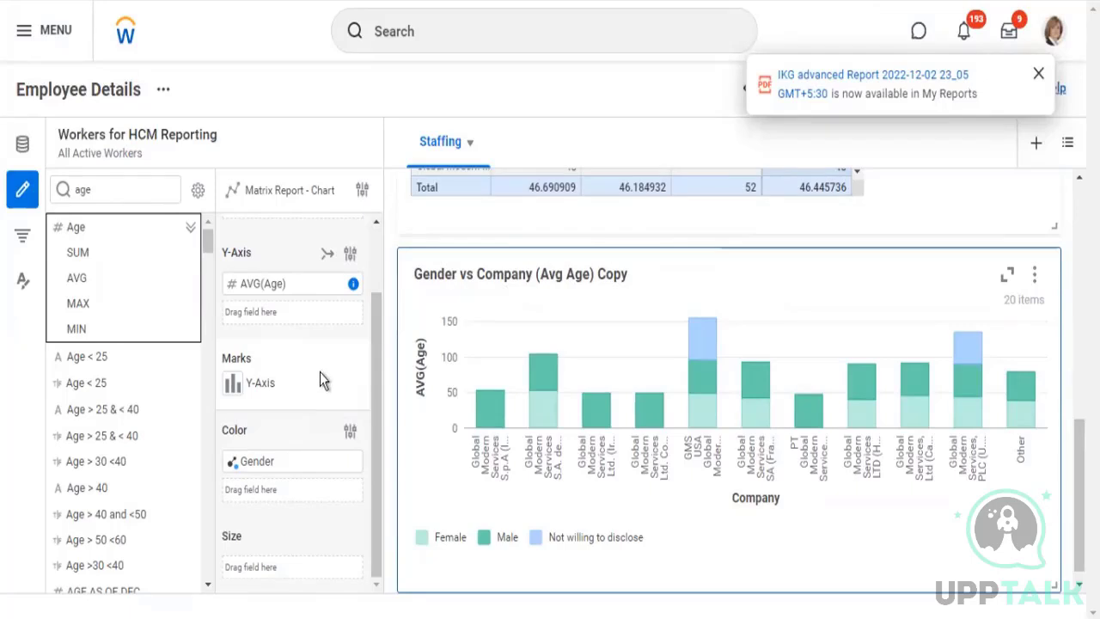
Remove the Gender field from the chart's Color and check the companies' average ages
{"action": "scroll", "coordinate": [320, 372], "scroll_direction": "up", "scroll_amount": 1}
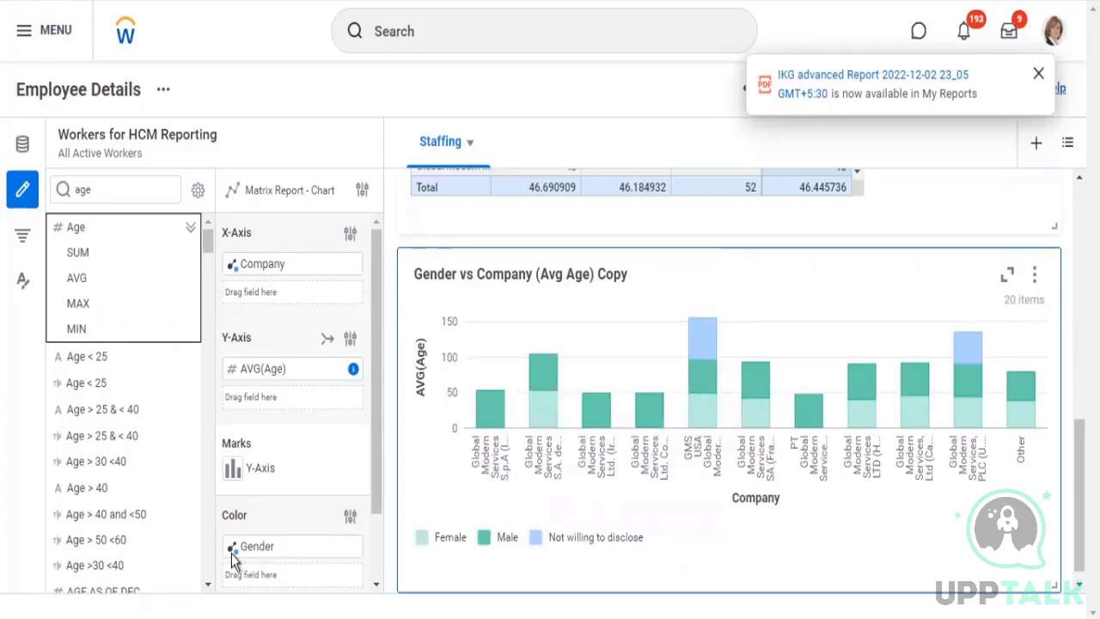
{"action": "mouse_move", "coordinate": [234, 553]}
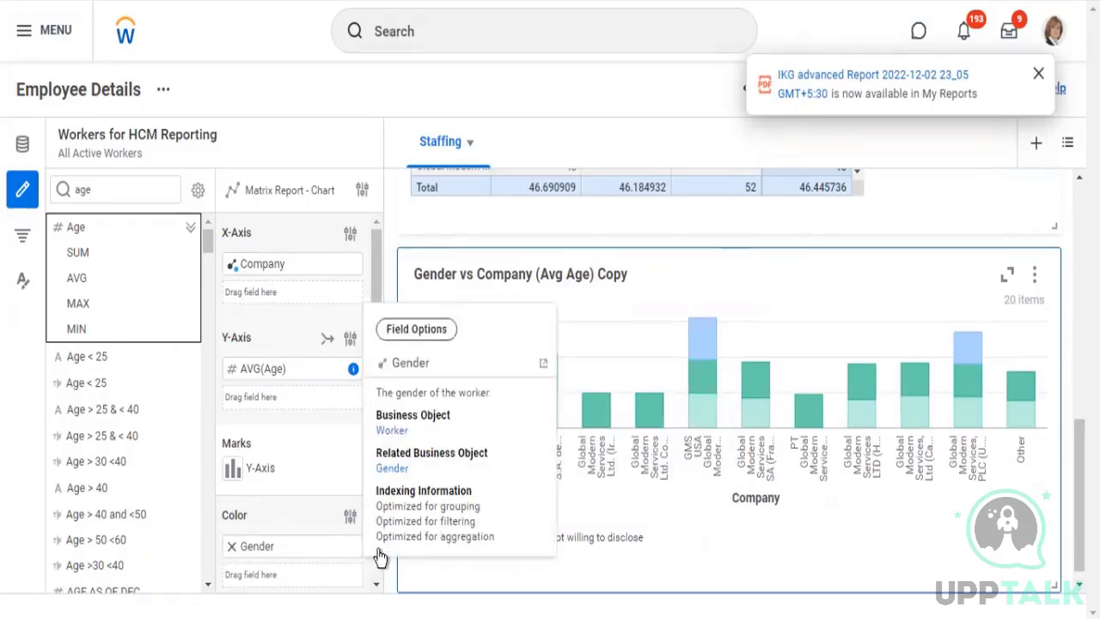
{"action": "left_click", "coordinate": [232, 547]}
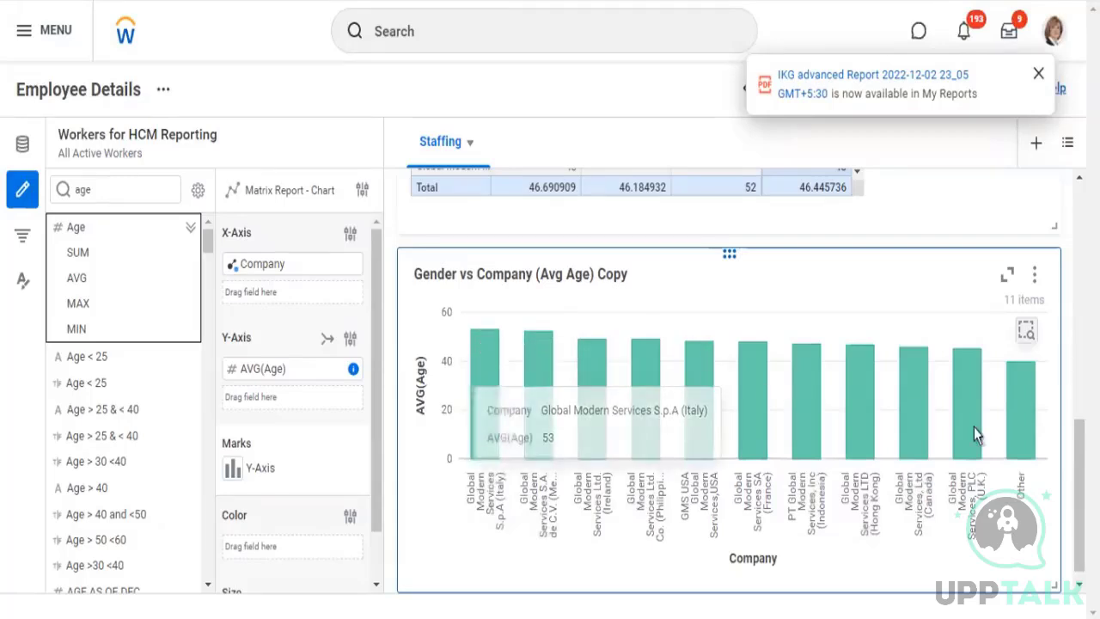
{"action": "mouse_move", "coordinate": [698, 385]}
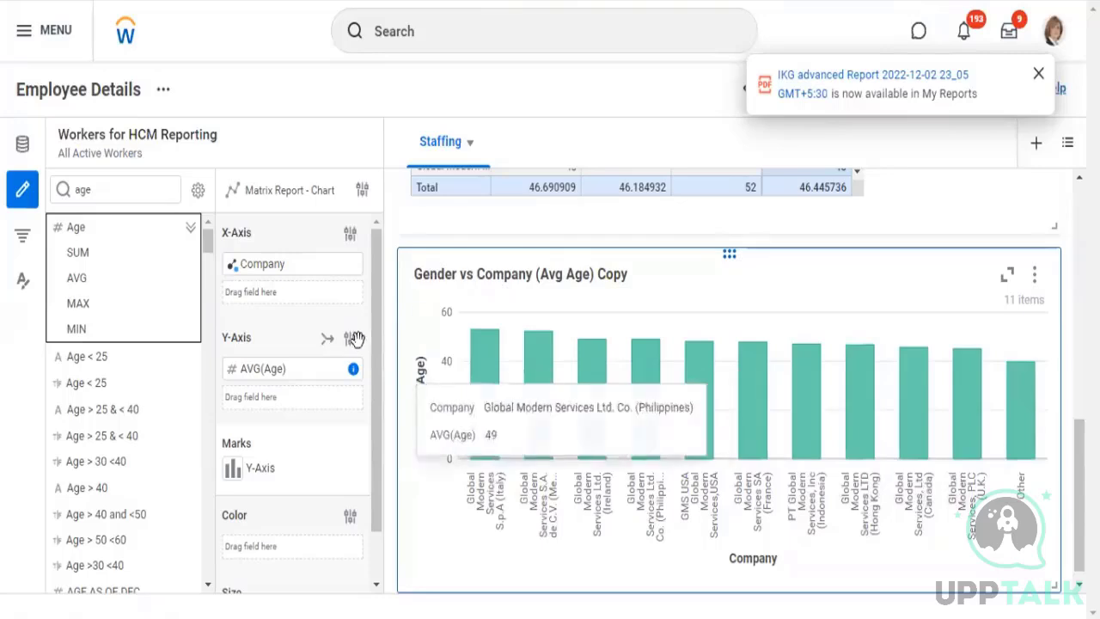
Switch the chart's Y-axis to Dual and search the field list for total base pay
{"action": "left_click", "coordinate": [327, 341]}
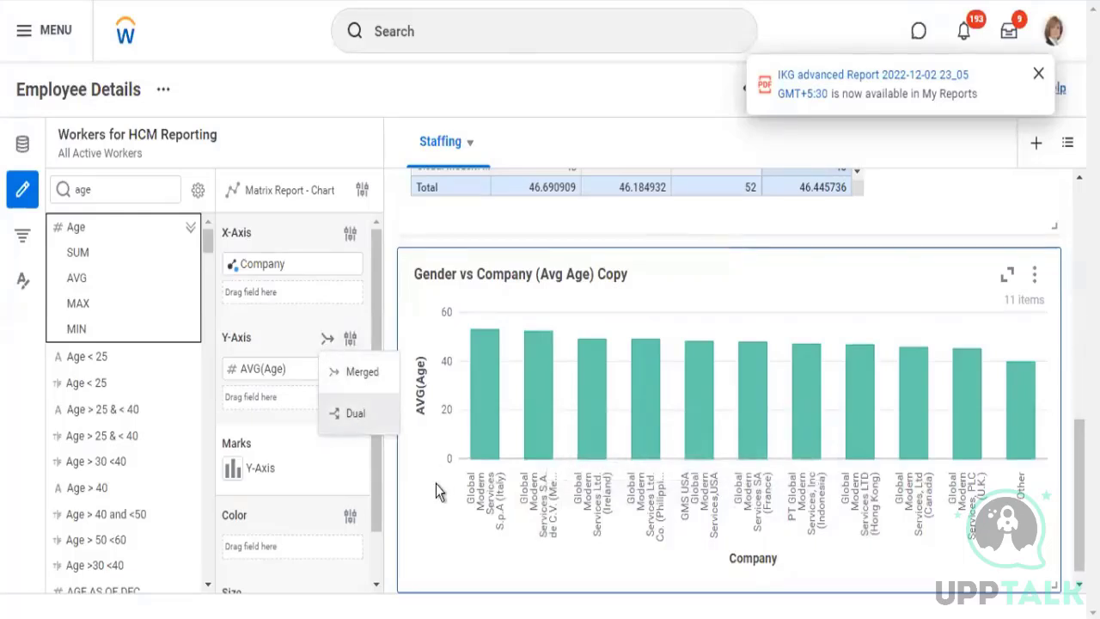
{"action": "left_click", "coordinate": [356, 413]}
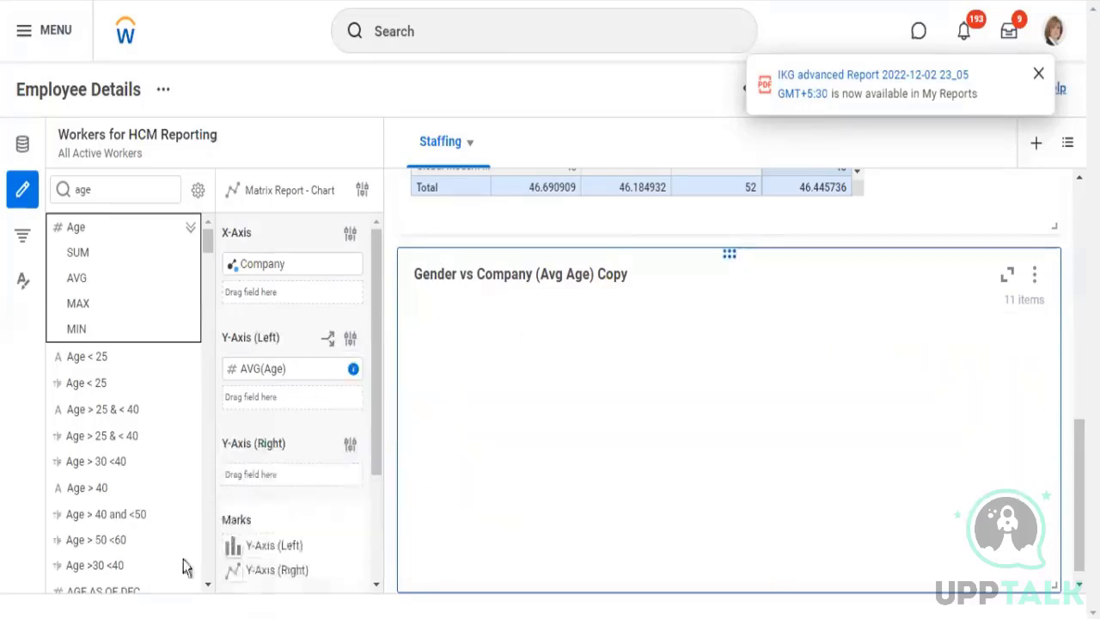
{"action": "left_click", "coordinate": [111, 189]}
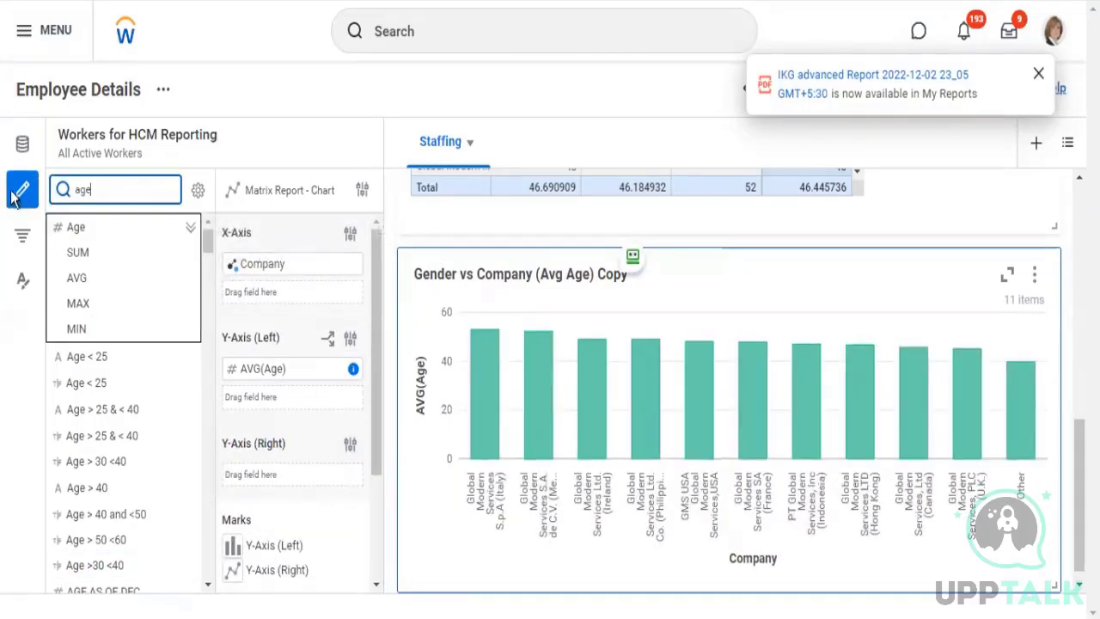
{"action": "key", "text": "ctrl+a"}
{"action": "type", "text": "total"}
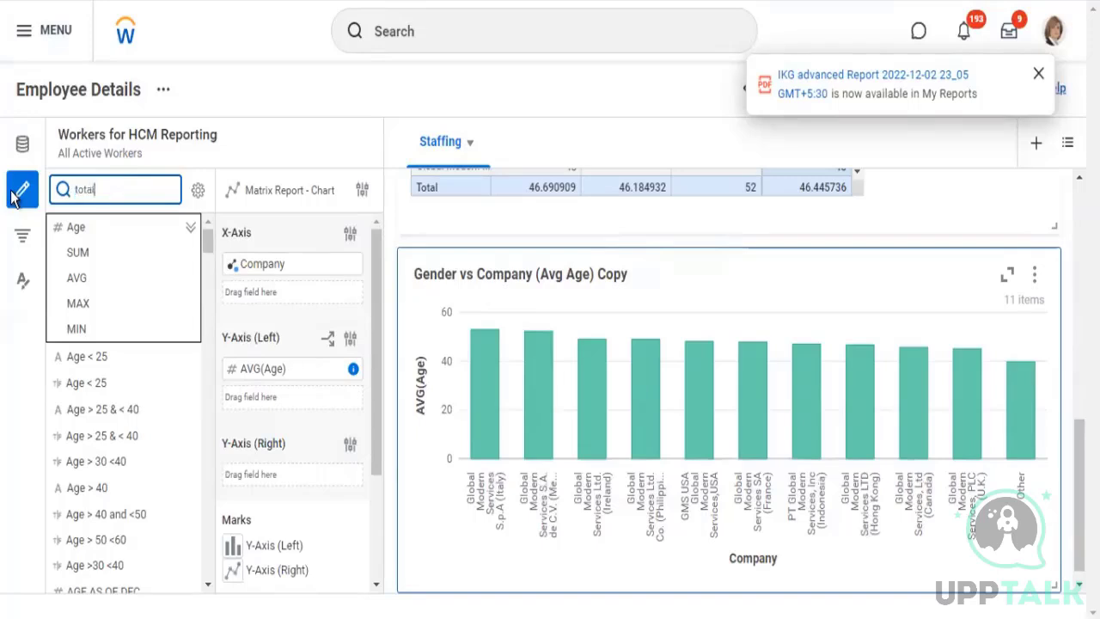
{"action": "type", "text": " base pay"}
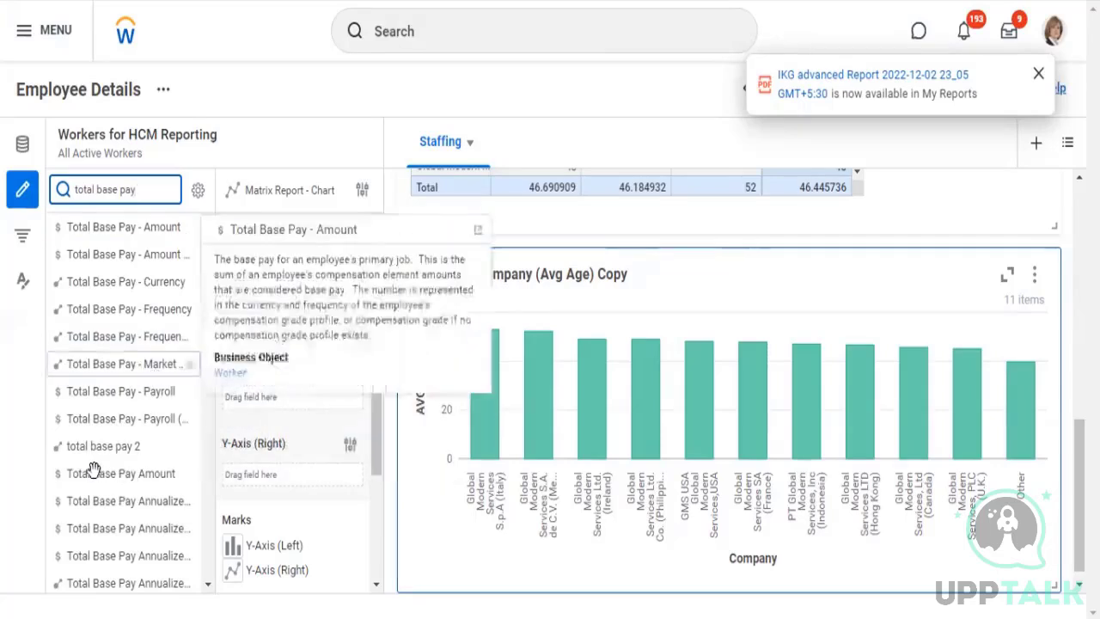
Add the AVG of Total Base Pay Amount to the chart's right Y-axis, alongside AVG(Age) on the left one
{"action": "mouse_move", "coordinate": [191, 472]}
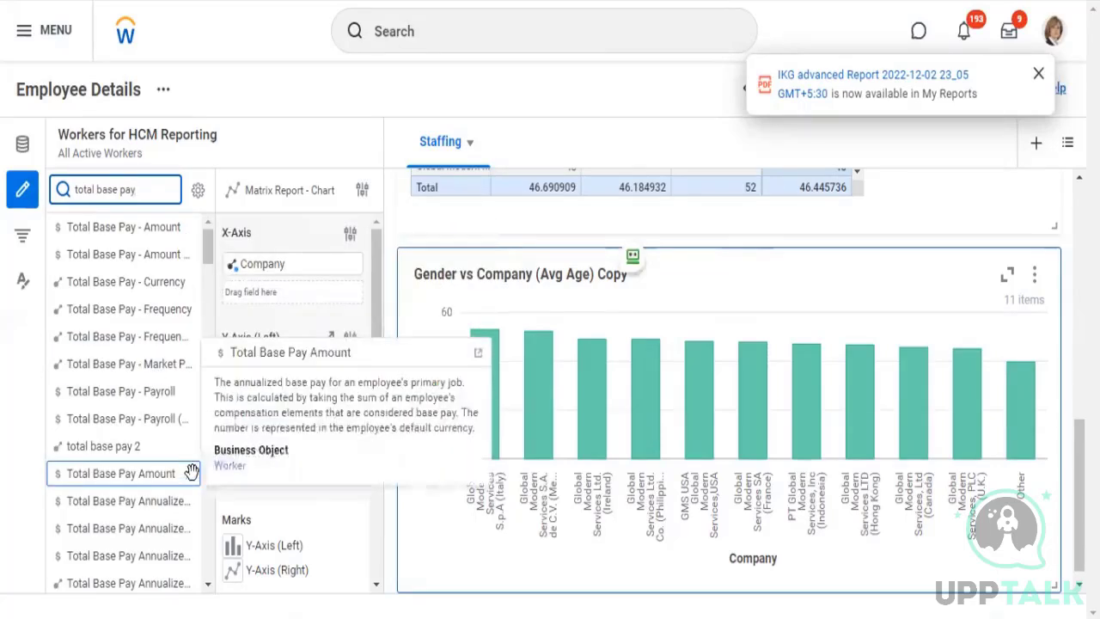
{"action": "left_click", "coordinate": [191, 471]}
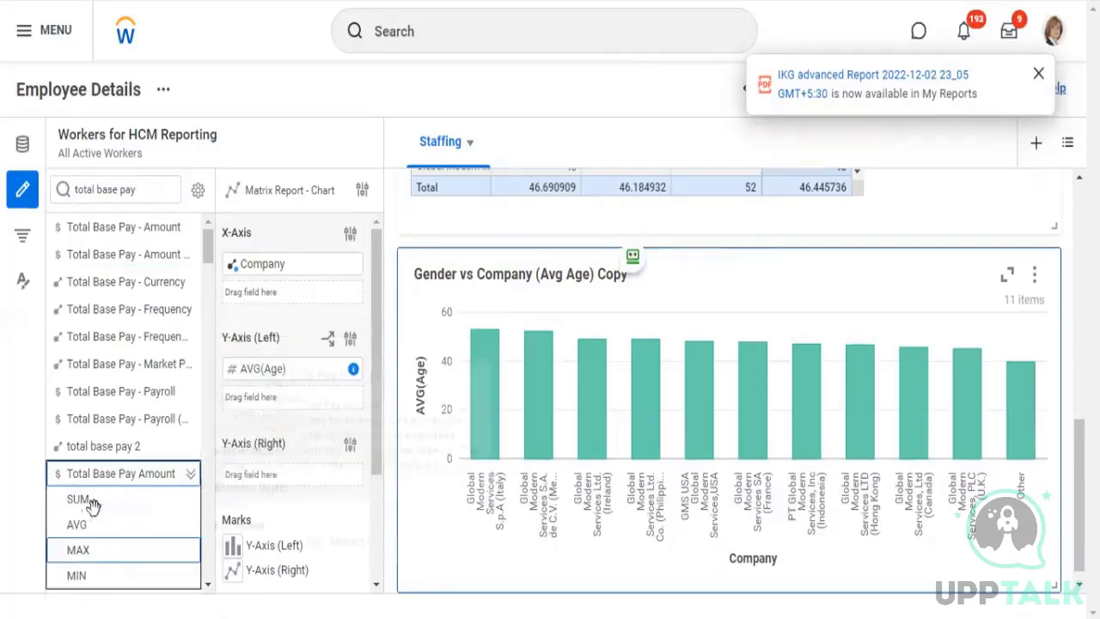
{"action": "scroll", "coordinate": [84, 481], "scroll_direction": "down", "scroll_amount": 2}
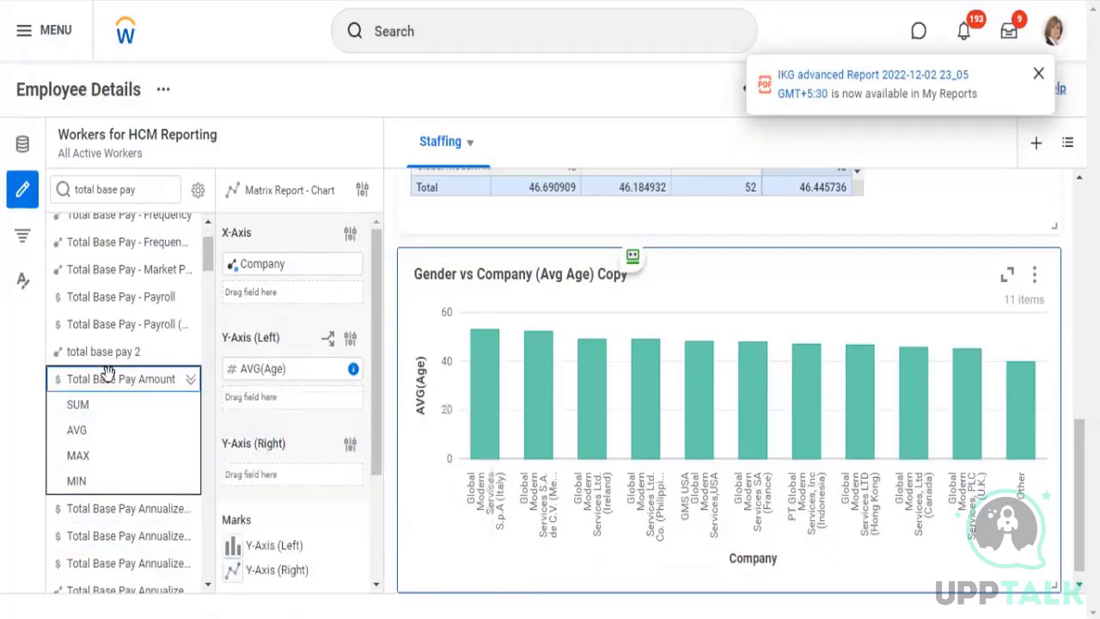
{"action": "left_click_drag", "start_coordinate": [164, 400], "coordinate": [290, 489]}
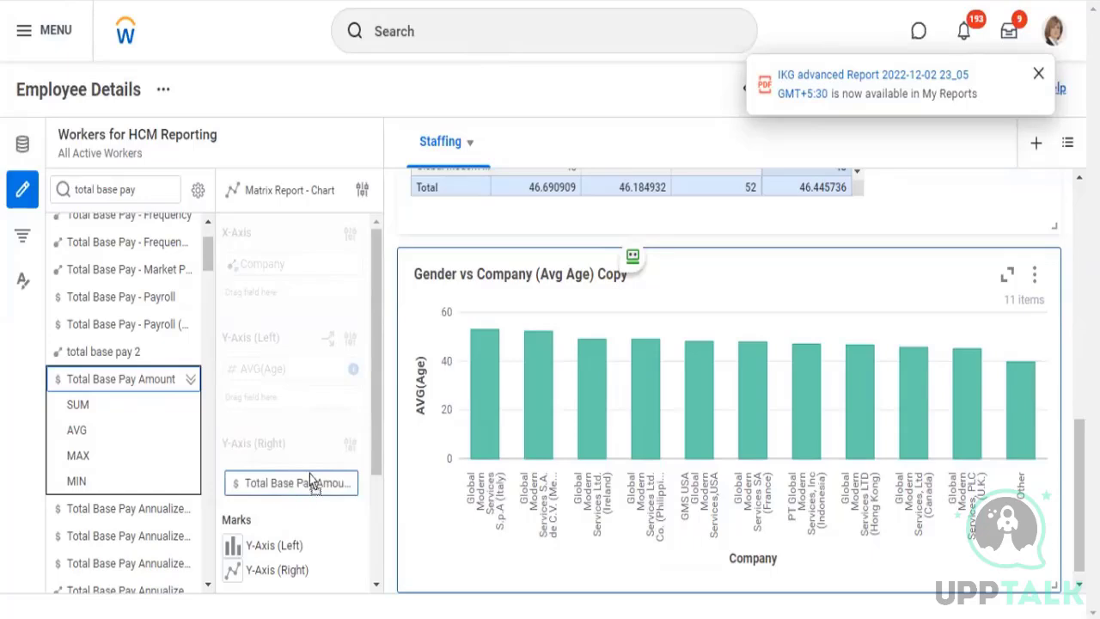
{"action": "left_click_drag", "start_coordinate": [311, 481], "coordinate": [123, 430]}
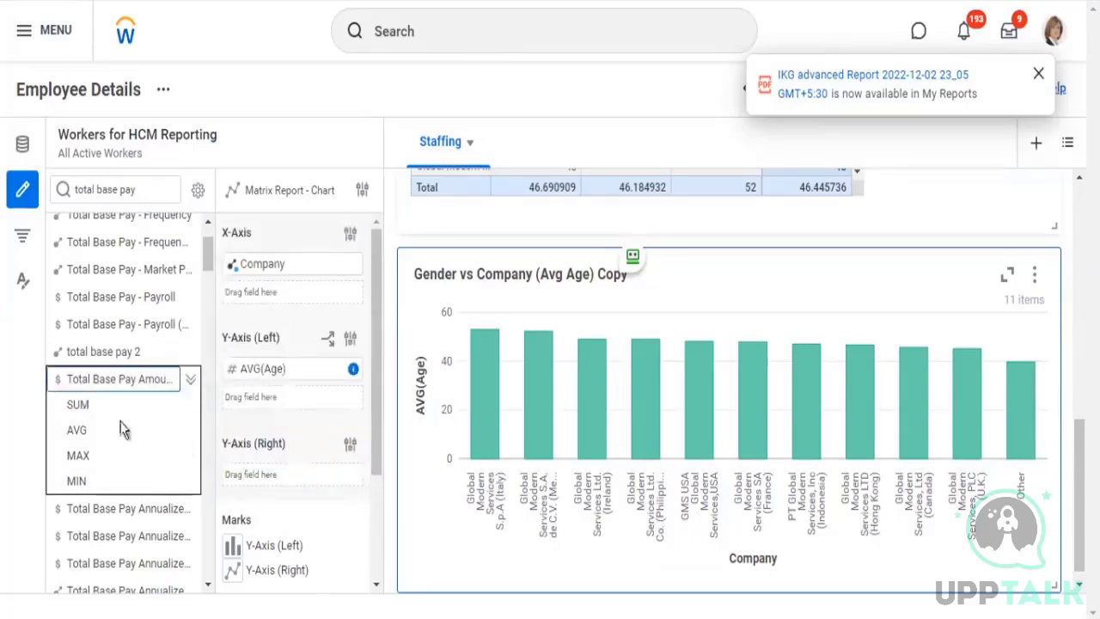
{"action": "left_click", "coordinate": [77, 429]}
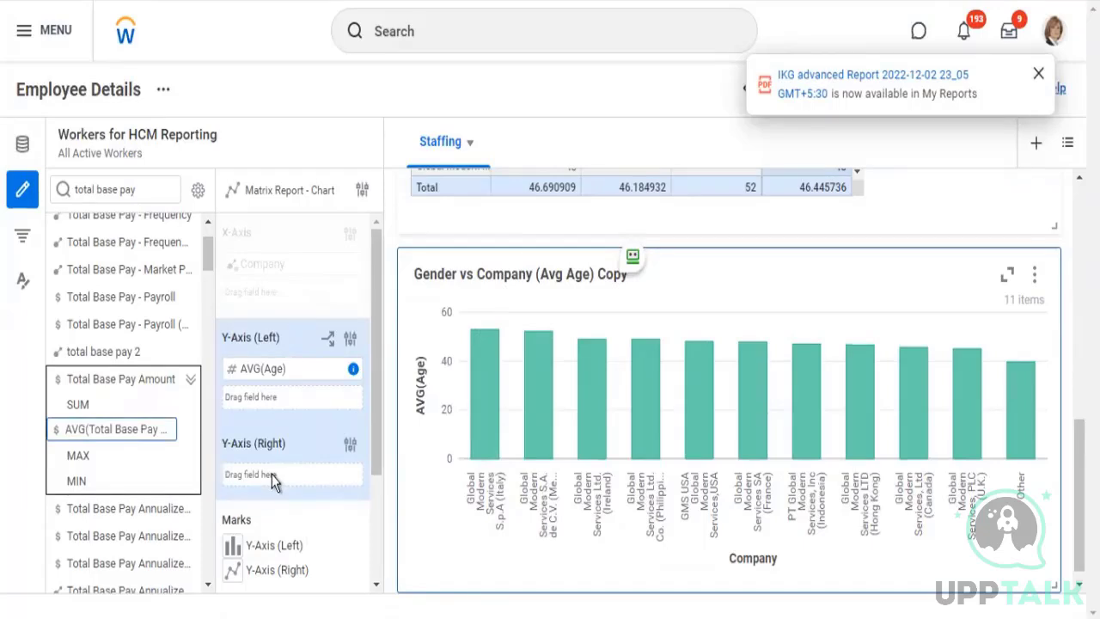
{"action": "left_click", "coordinate": [83, 427]}
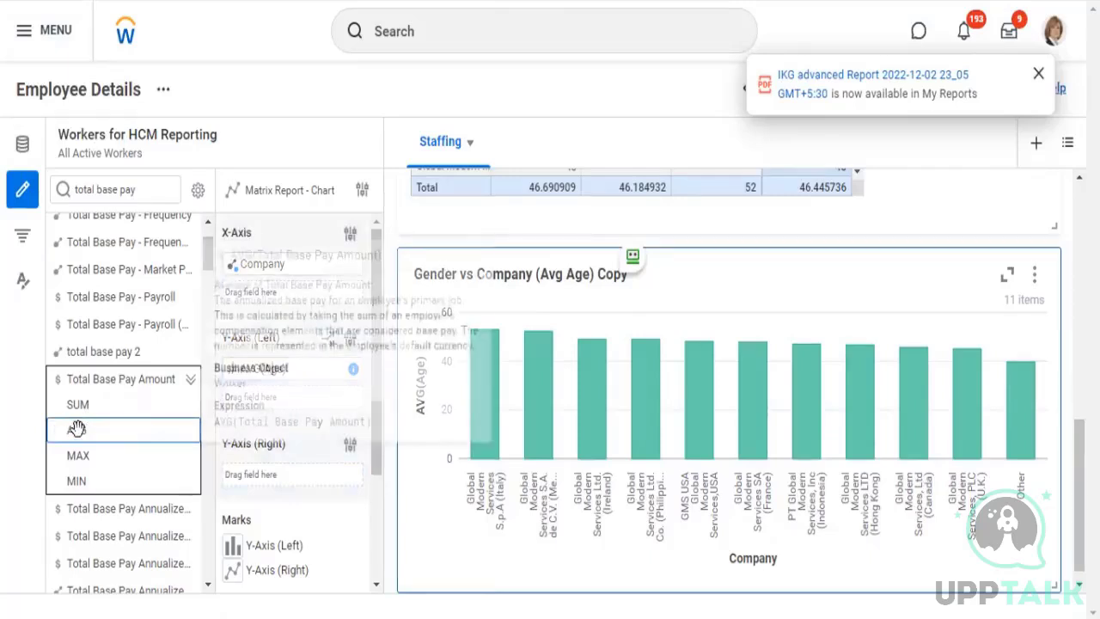
{"action": "left_click_drag", "start_coordinate": [77, 428], "coordinate": [242, 487]}
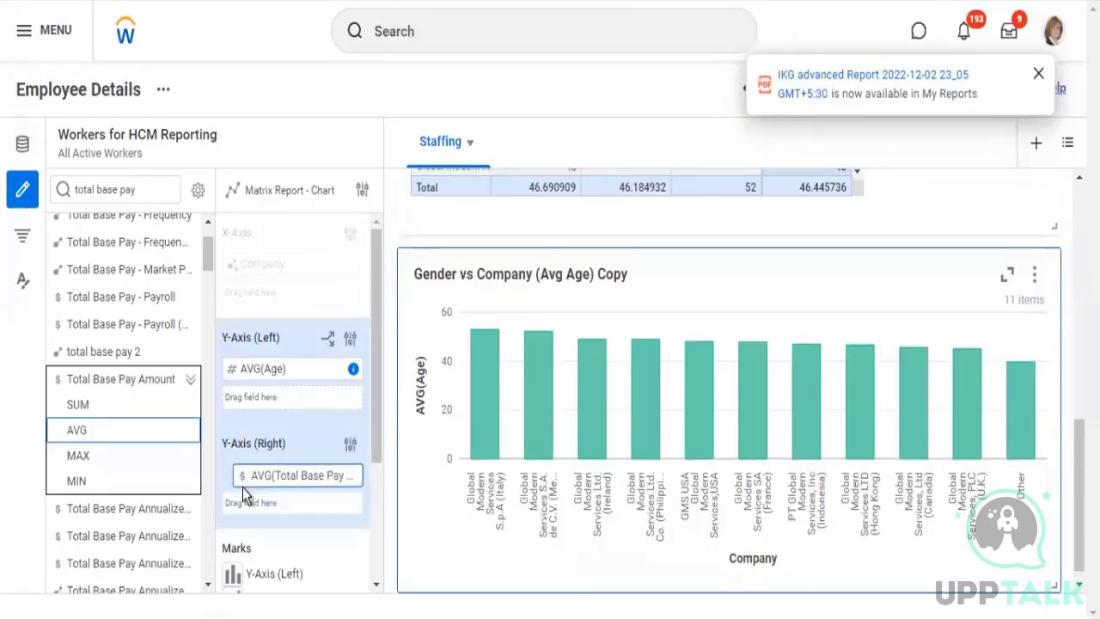
{"action": "left_click", "coordinate": [250, 368]}
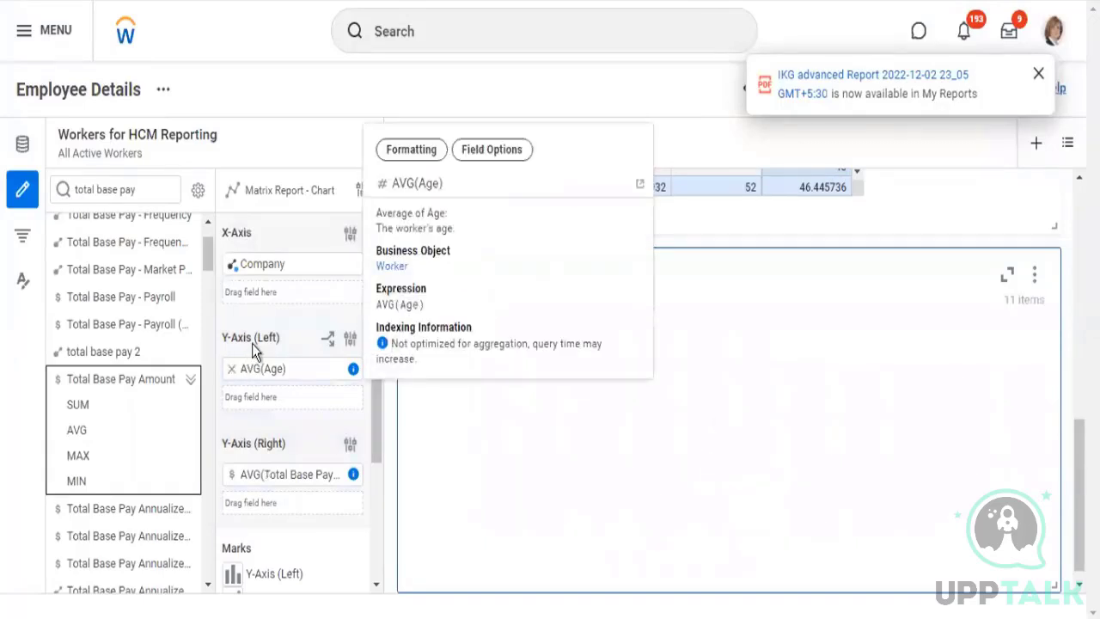
{"action": "left_click", "coordinate": [252, 344]}
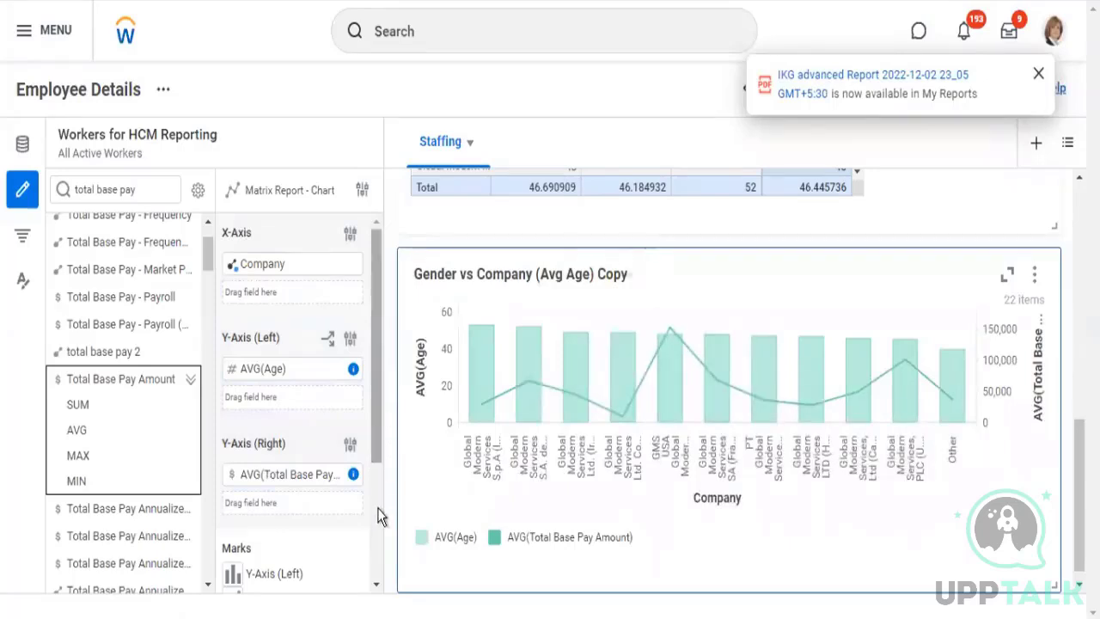
Change the mark of the chart's right Y-axis to Area
{"action": "scroll", "coordinate": [378, 509], "scroll_direction": "down", "scroll_amount": 4}
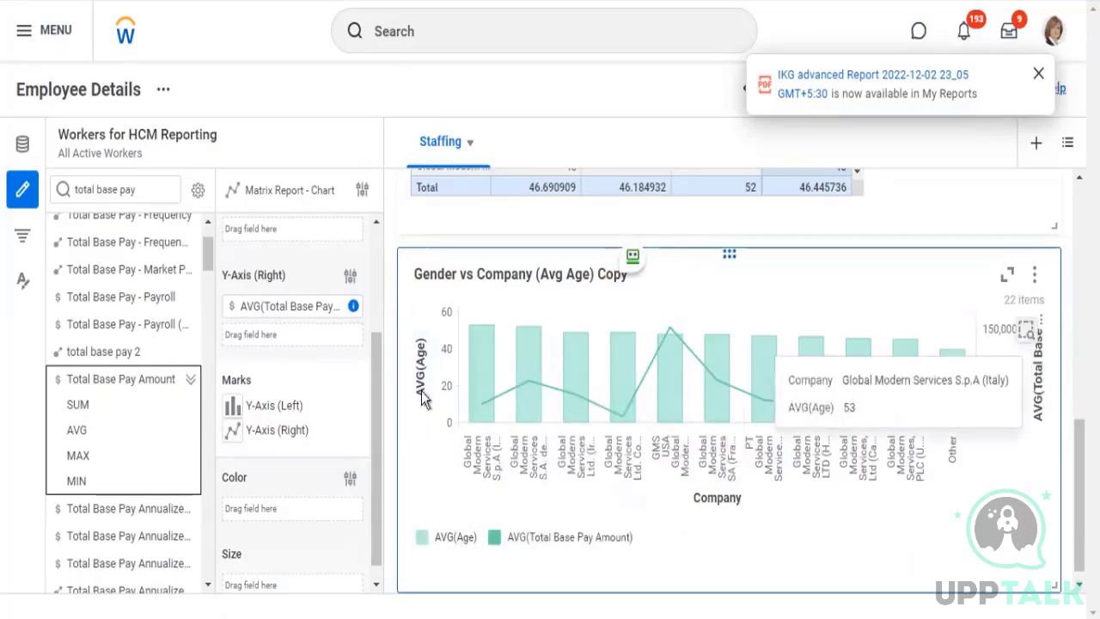
{"action": "left_click", "coordinate": [234, 433]}
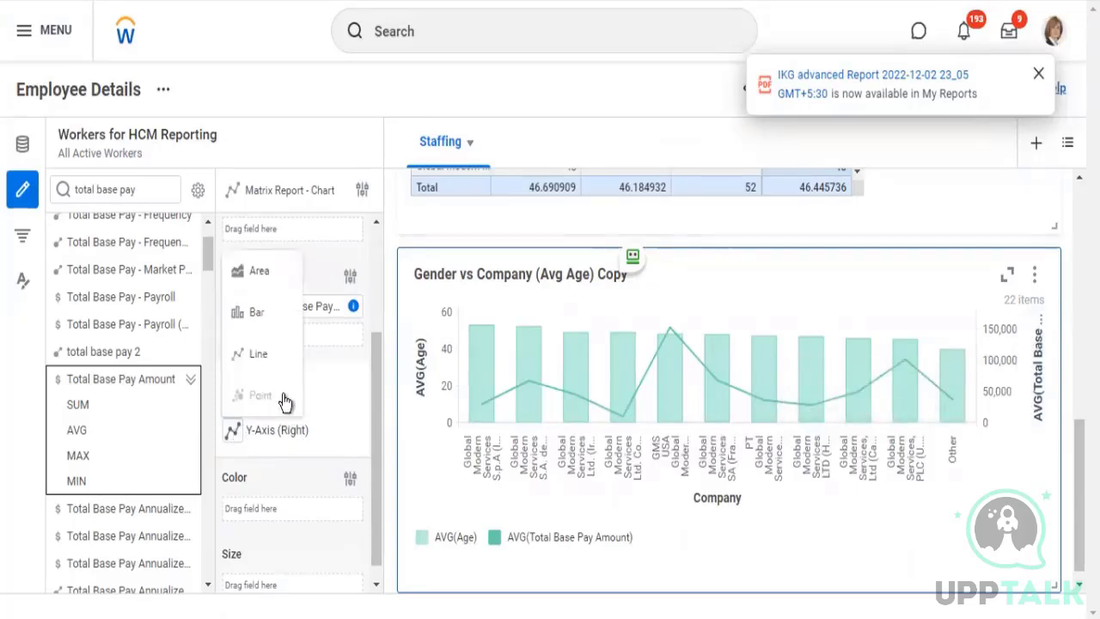
{"action": "left_click", "coordinate": [258, 275]}
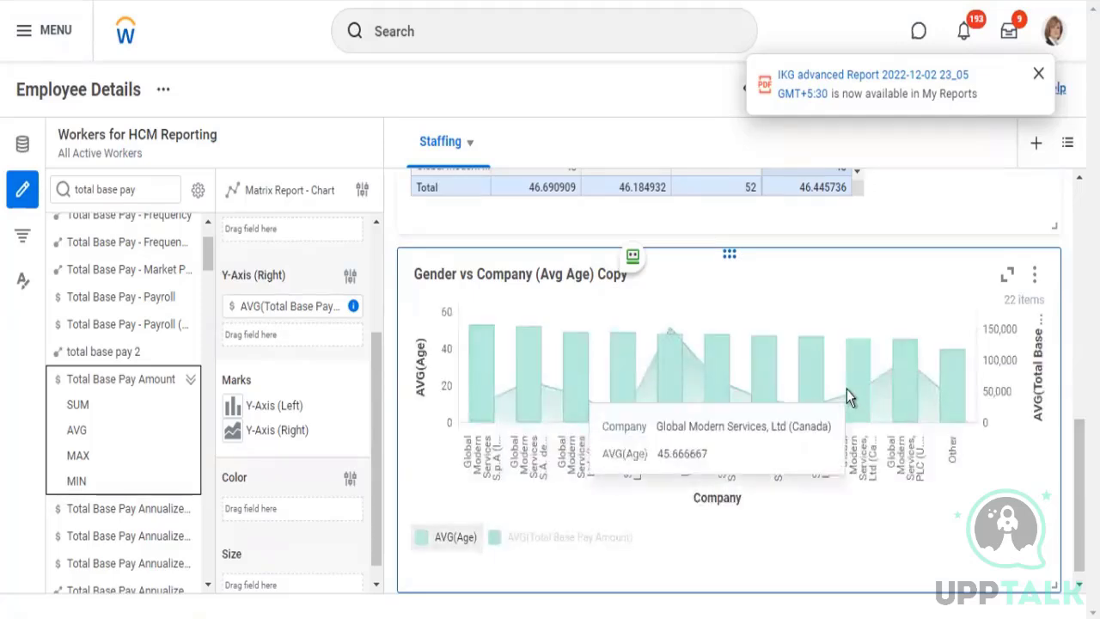
Check whether the area chart offers color settings and examine its companies' average age and base pay
{"action": "left_click", "coordinate": [23, 285]}
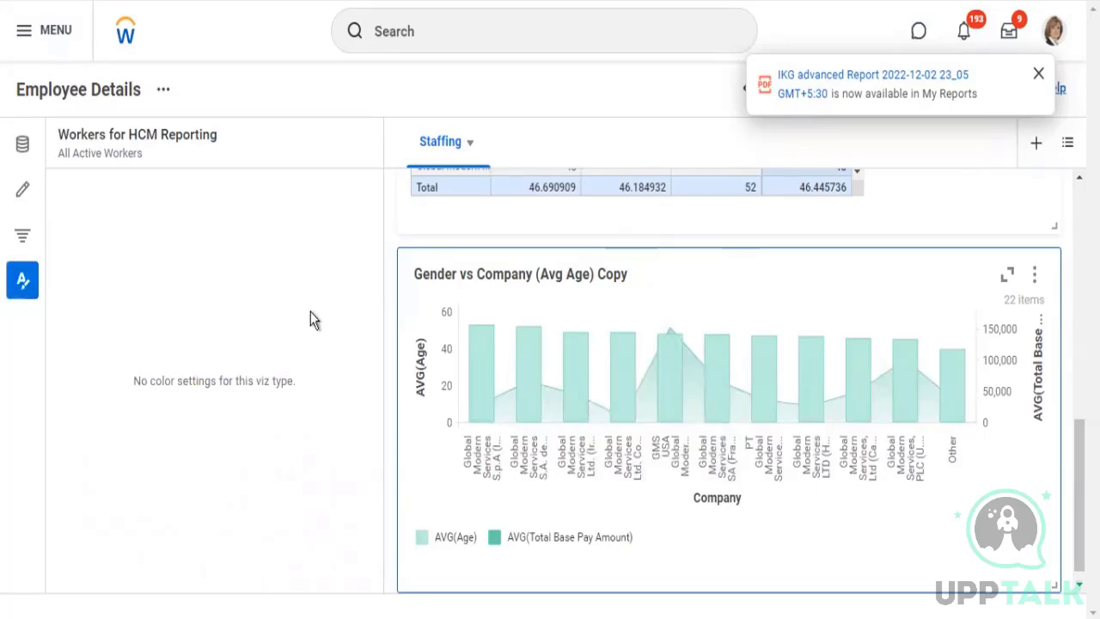
{"action": "left_click", "coordinate": [24, 150]}
{"action": "left_click", "coordinate": [23, 191]}
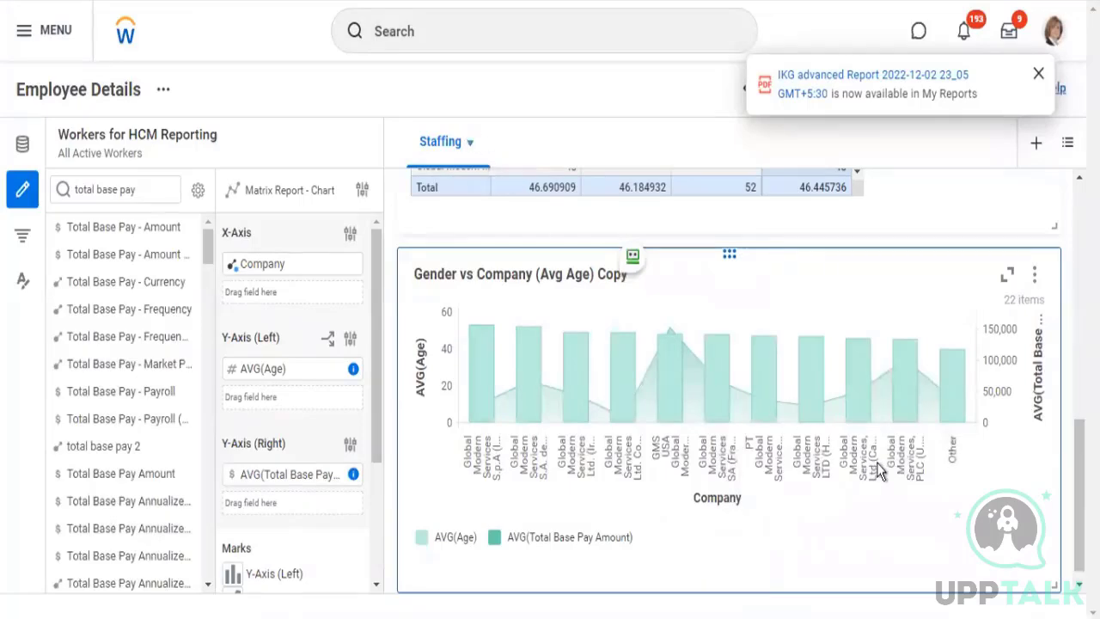
{"action": "scroll", "coordinate": [879, 455], "scroll_direction": "down", "scroll_amount": 1}
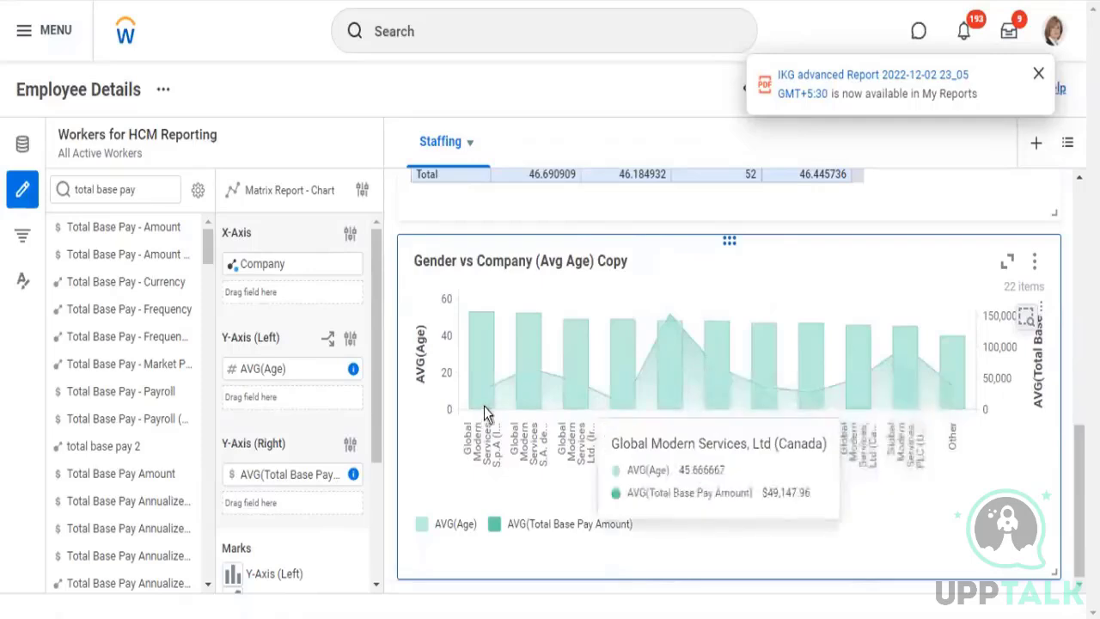
{"action": "mouse_move", "coordinate": [493, 407]}
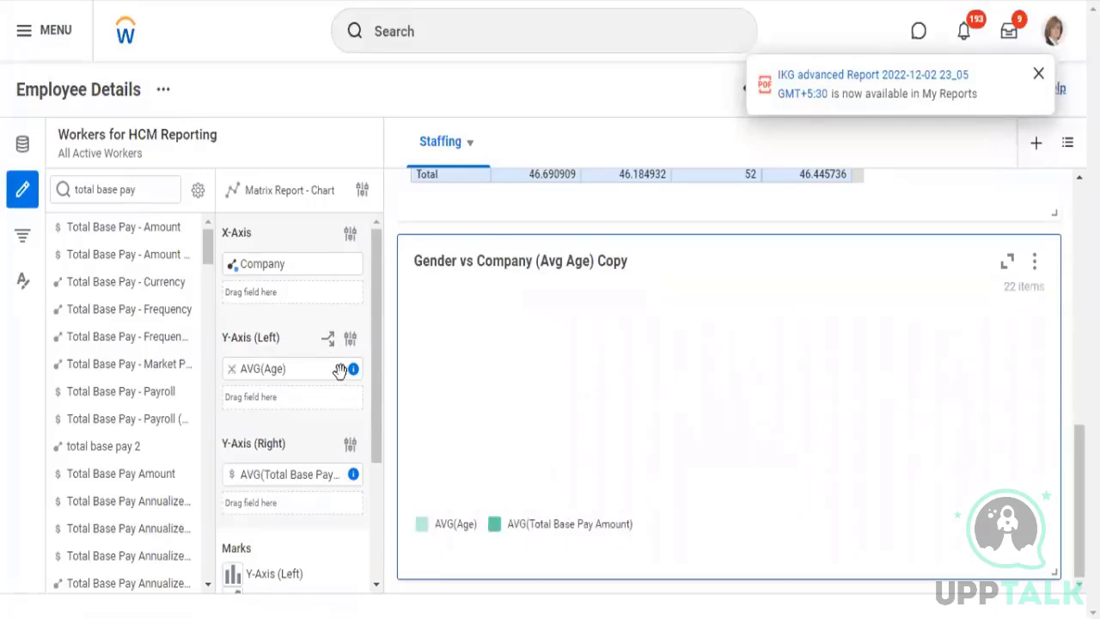
{"action": "left_click", "coordinate": [341, 369]}
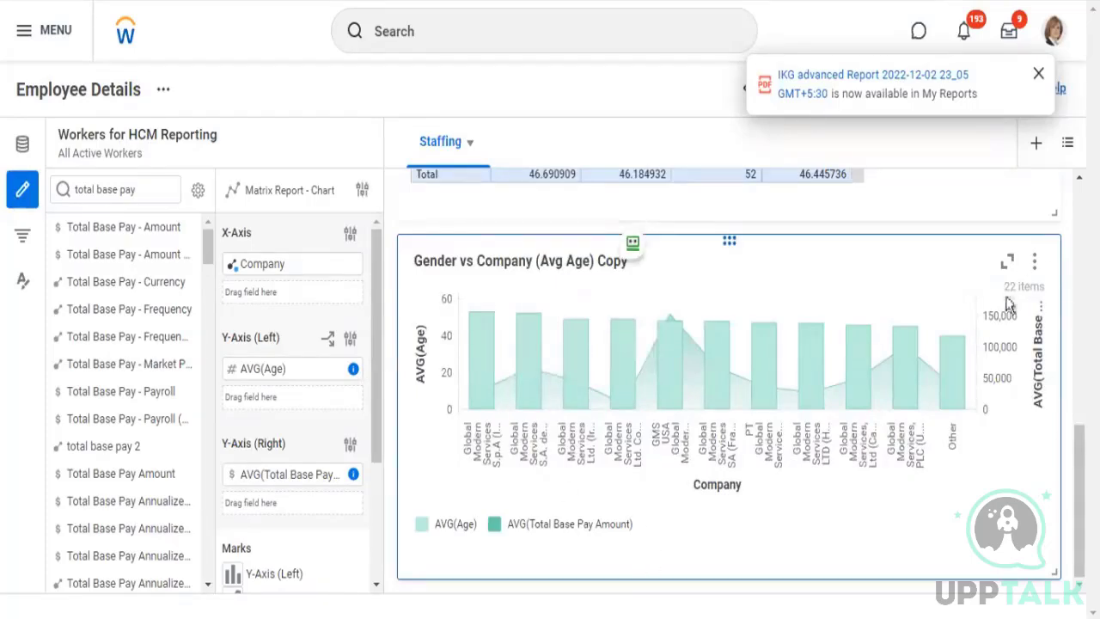
Duplicate the Gender vs Company (Avg Age) Copy chart and change the duplicate to a Bar Chart
{"action": "scroll", "coordinate": [907, 347], "scroll_direction": "up", "scroll_amount": 3}
{"action": "scroll", "coordinate": [917, 350], "scroll_direction": "up", "scroll_amount": 4}
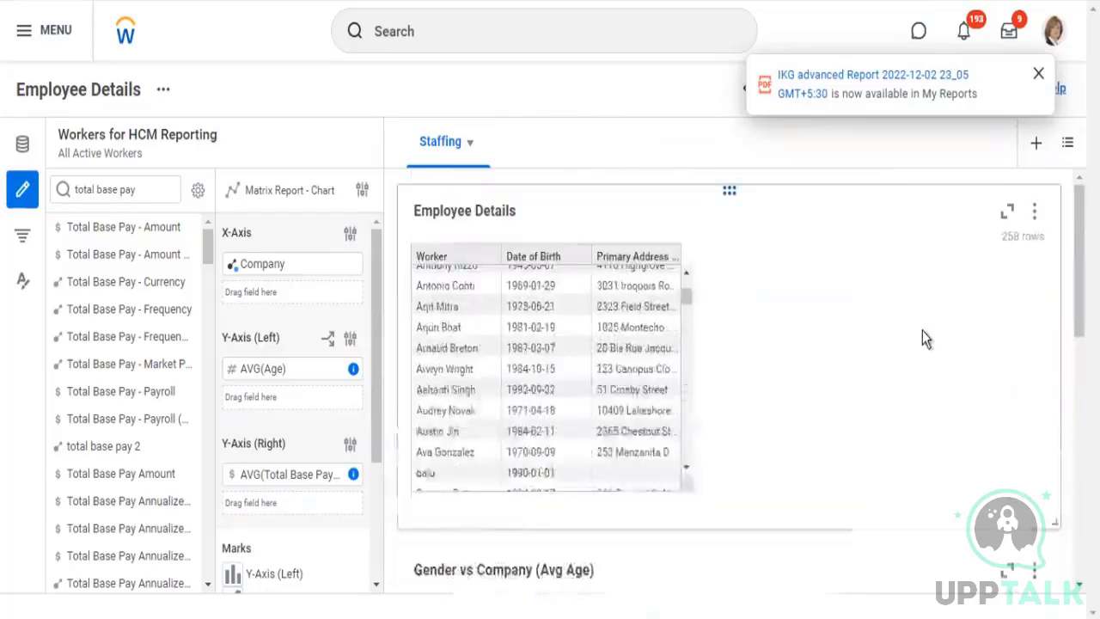
{"action": "scroll", "coordinate": [923, 332], "scroll_direction": "down", "scroll_amount": 7}
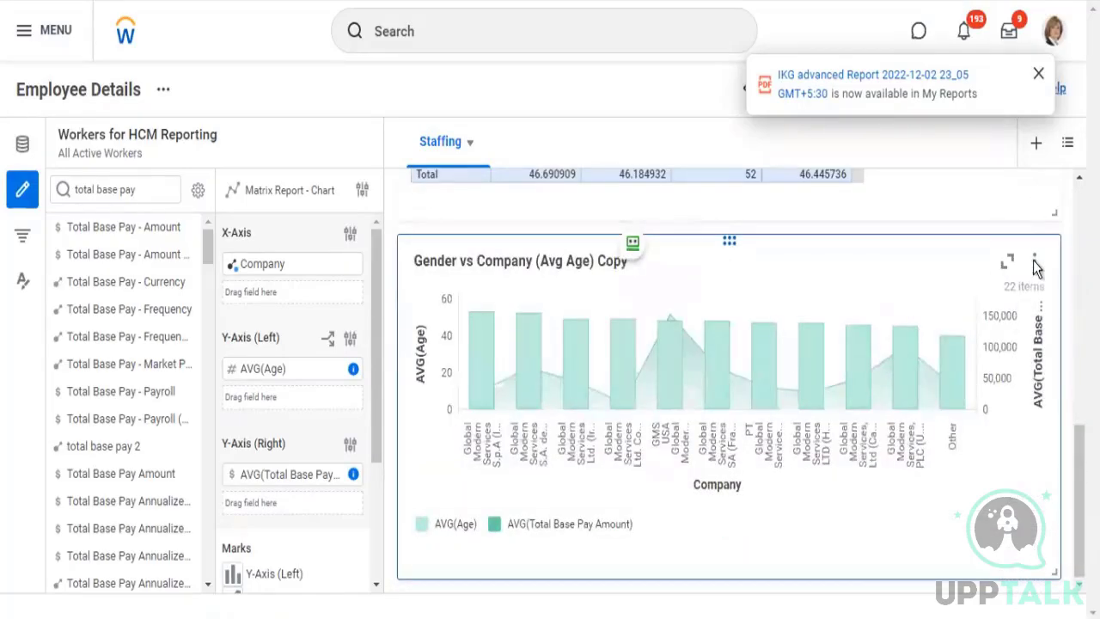
{"action": "left_click", "coordinate": [1035, 263]}
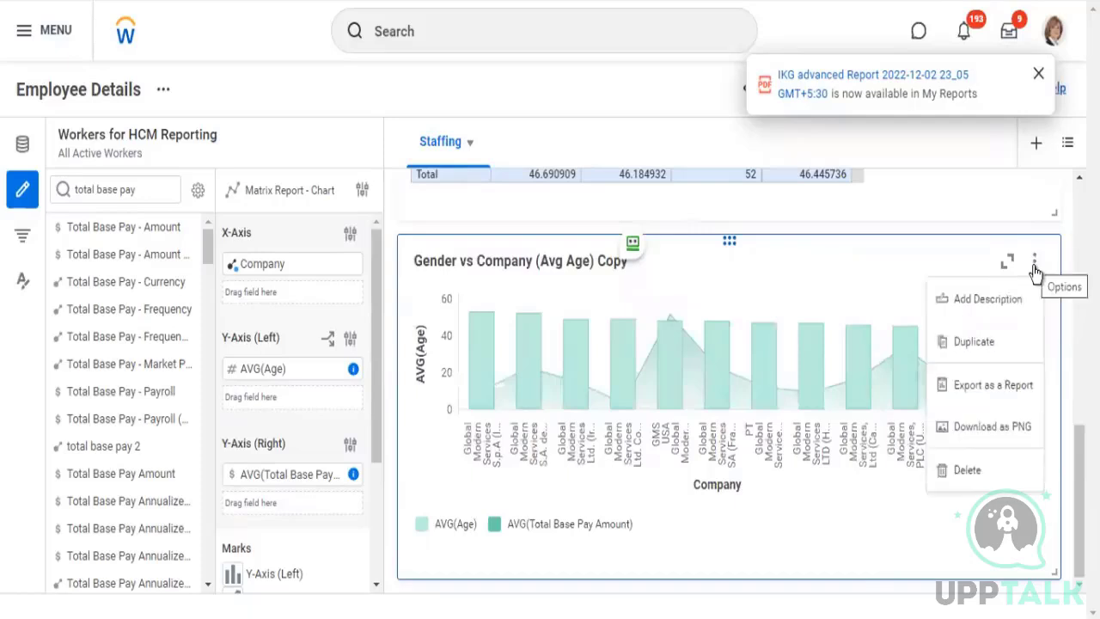
{"action": "left_click", "coordinate": [1017, 368]}
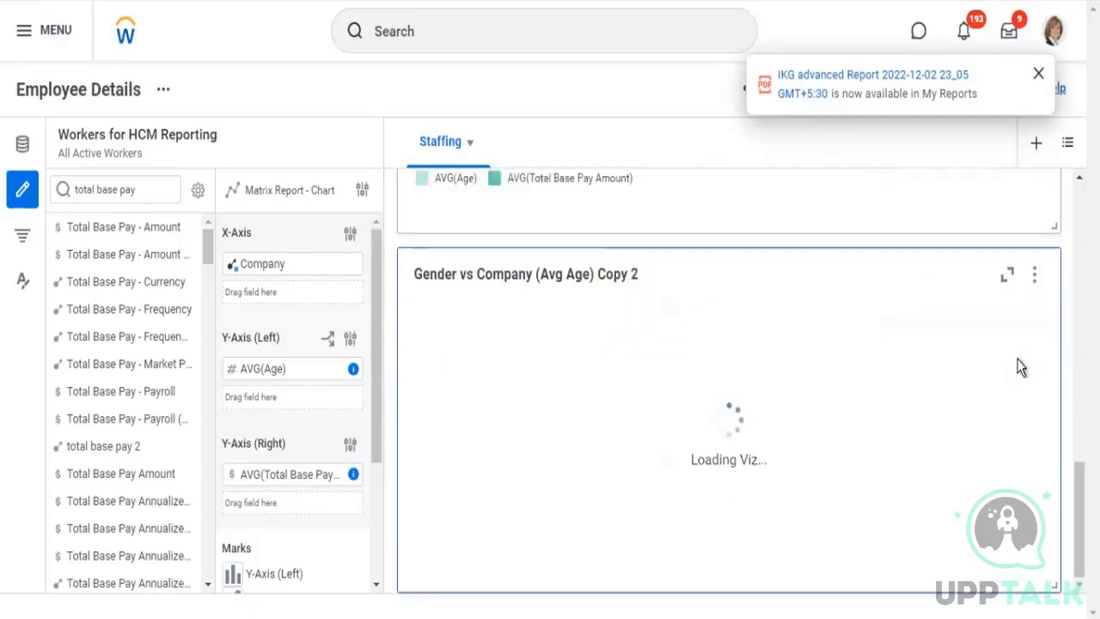
{"action": "left_click", "coordinate": [362, 190]}
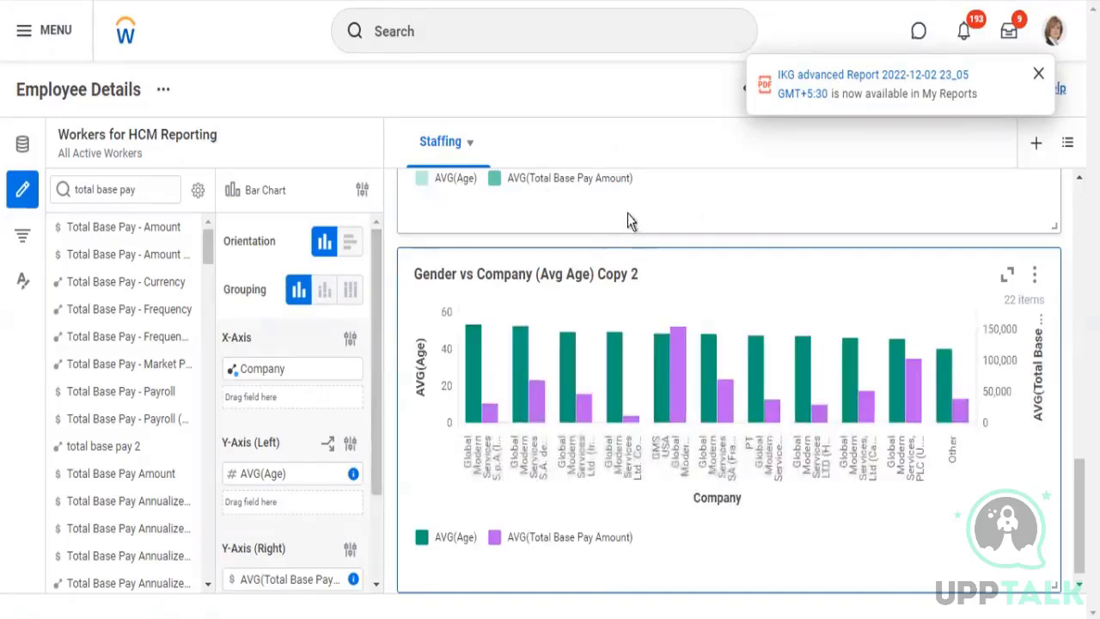
Compare the area chart with the bar chart and review the bar chart's right Y-axis options without changing them
{"action": "scroll", "coordinate": [628, 222], "scroll_direction": "up", "scroll_amount": 2}
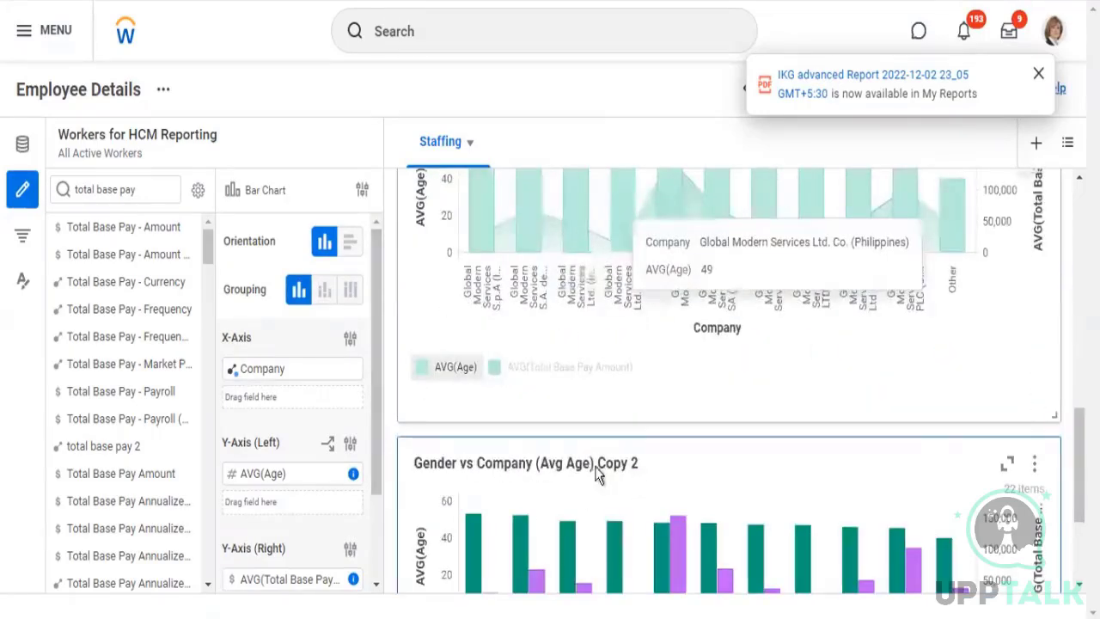
{"action": "scroll", "coordinate": [653, 308], "scroll_direction": "up", "scroll_amount": 1}
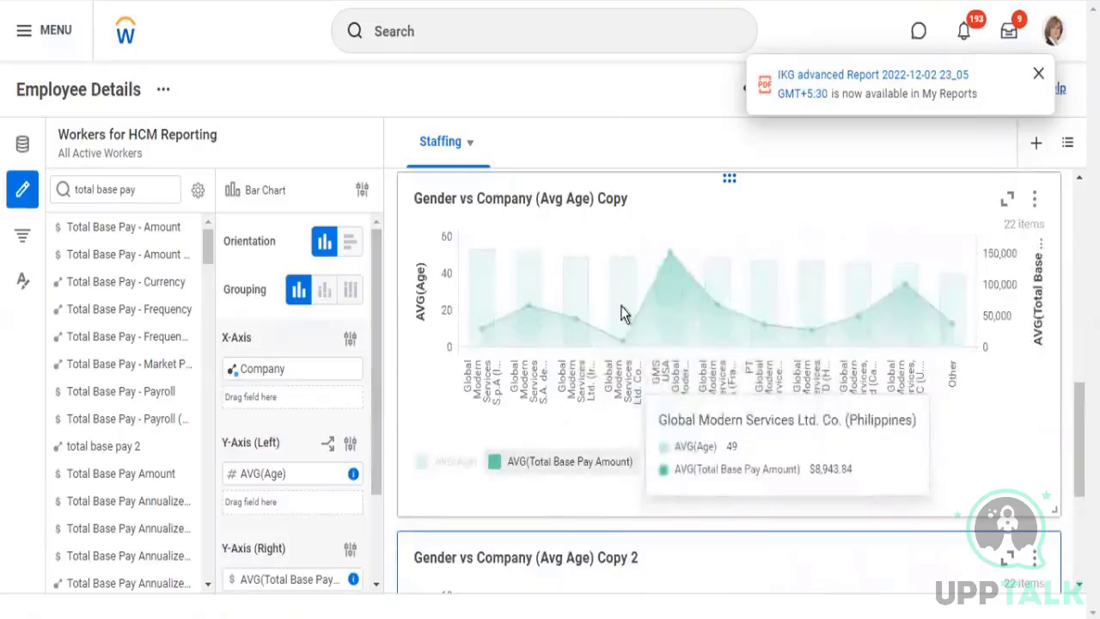
{"action": "scroll", "coordinate": [712, 478], "scroll_direction": "down", "scroll_amount": 3}
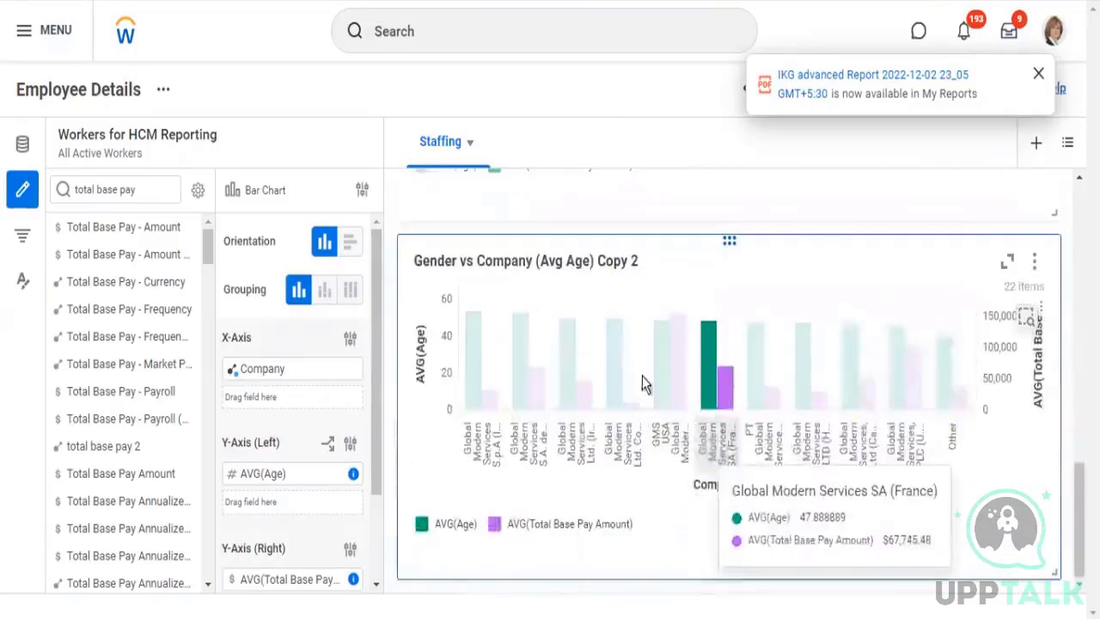
{"action": "scroll", "coordinate": [378, 456], "scroll_direction": "down", "scroll_amount": 1}
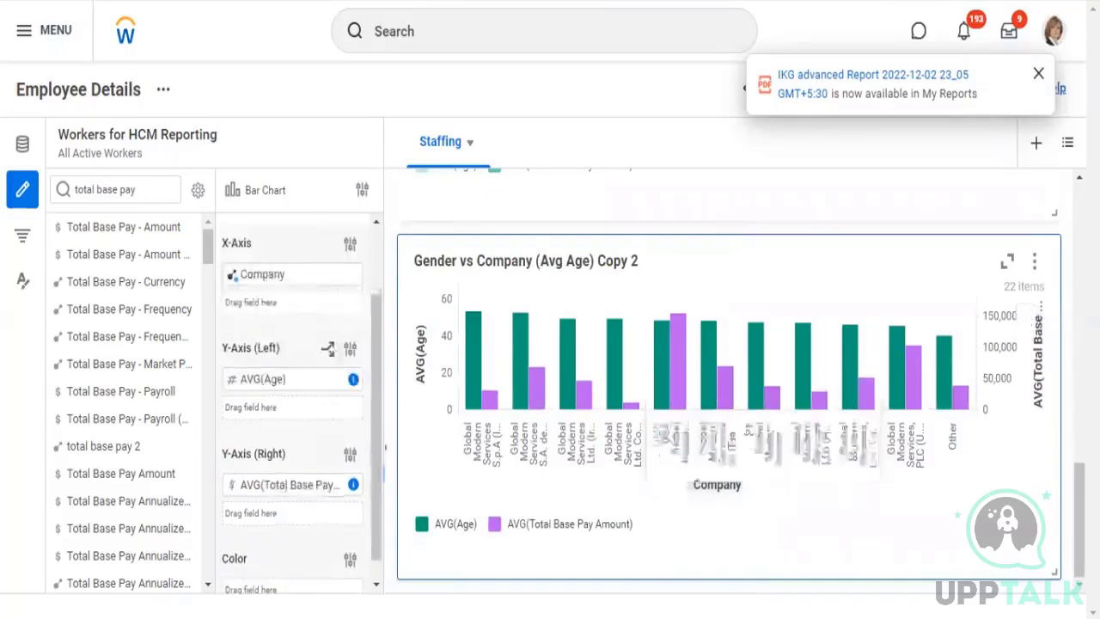
{"action": "left_click", "coordinate": [351, 456]}
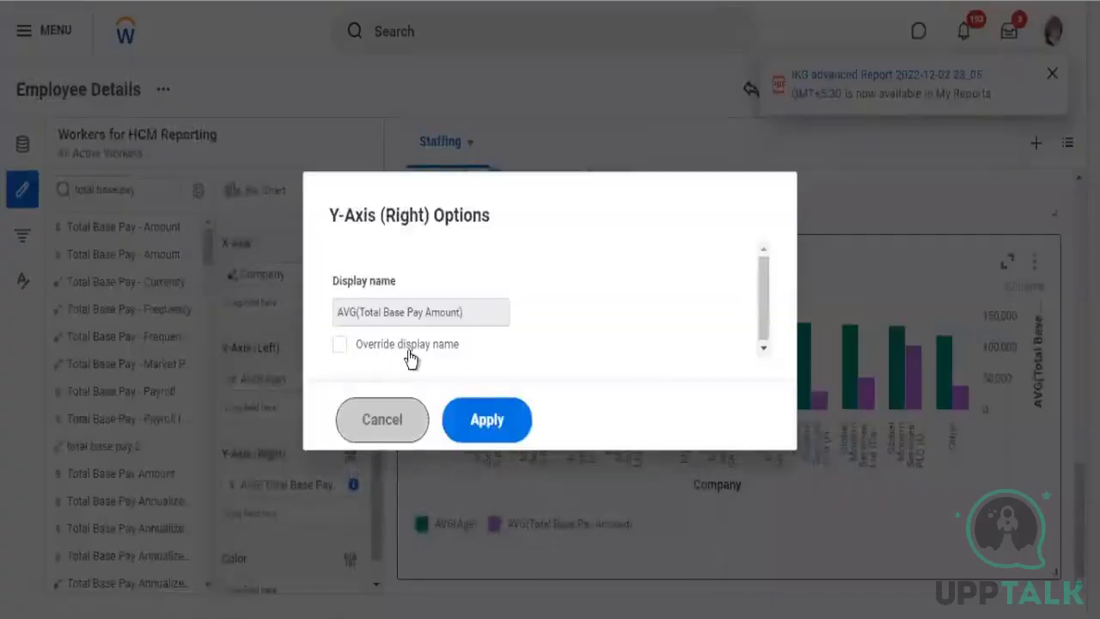
{"action": "left_click", "coordinate": [487, 420]}
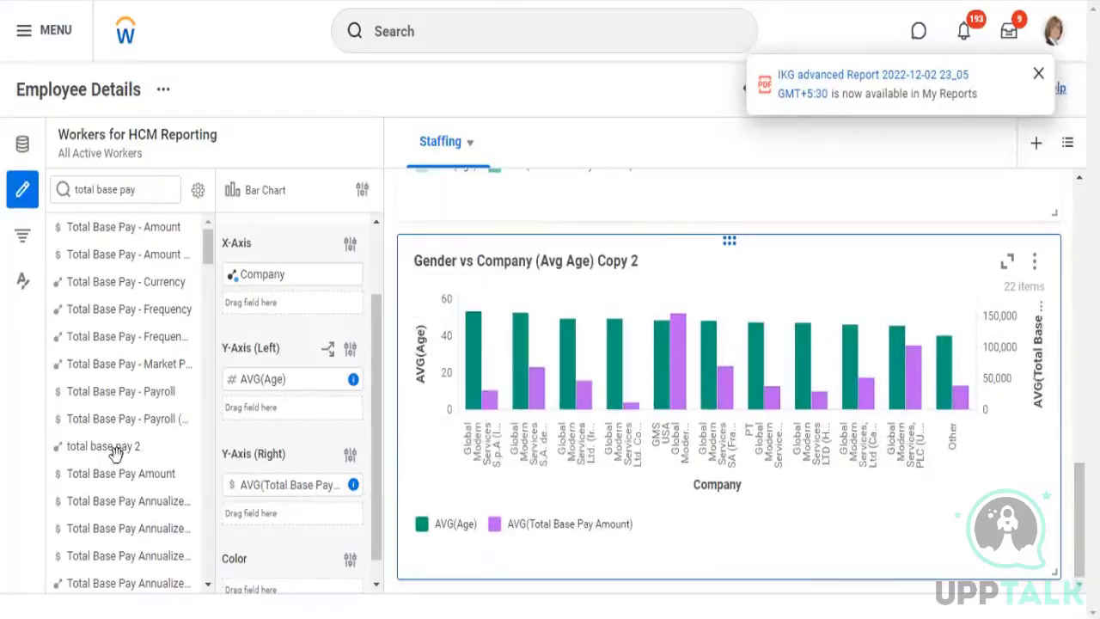
Override the AVG(Age) measure color with orange-red at board level, keeping the Cloud palette
{"action": "left_click", "coordinate": [21, 284]}
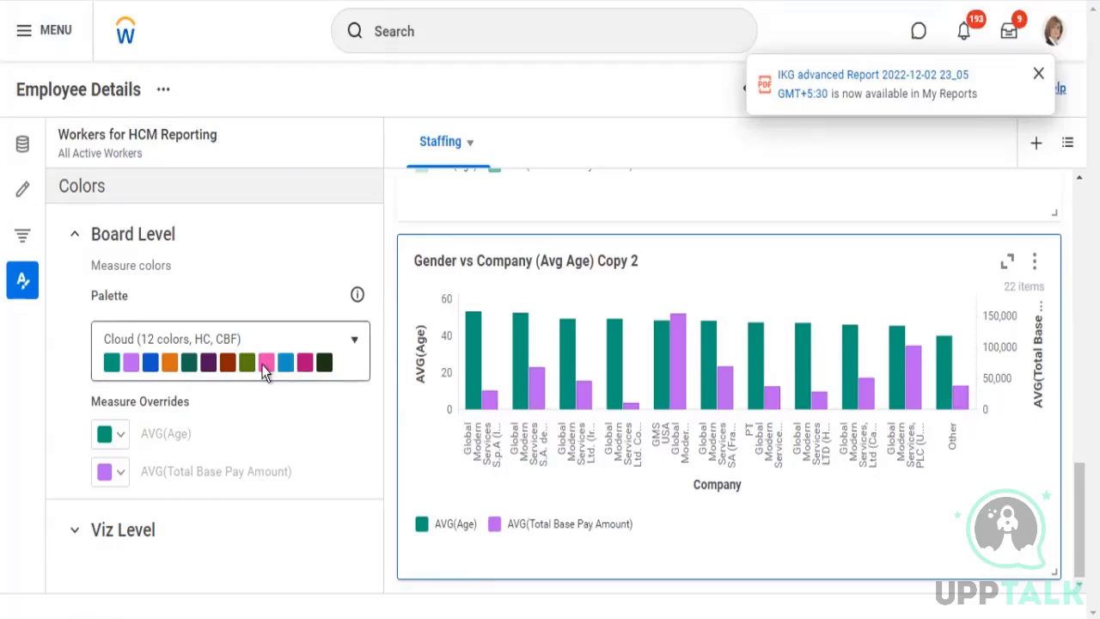
{"action": "left_click", "coordinate": [122, 438]}
{"action": "left_click", "coordinate": [122, 438]}
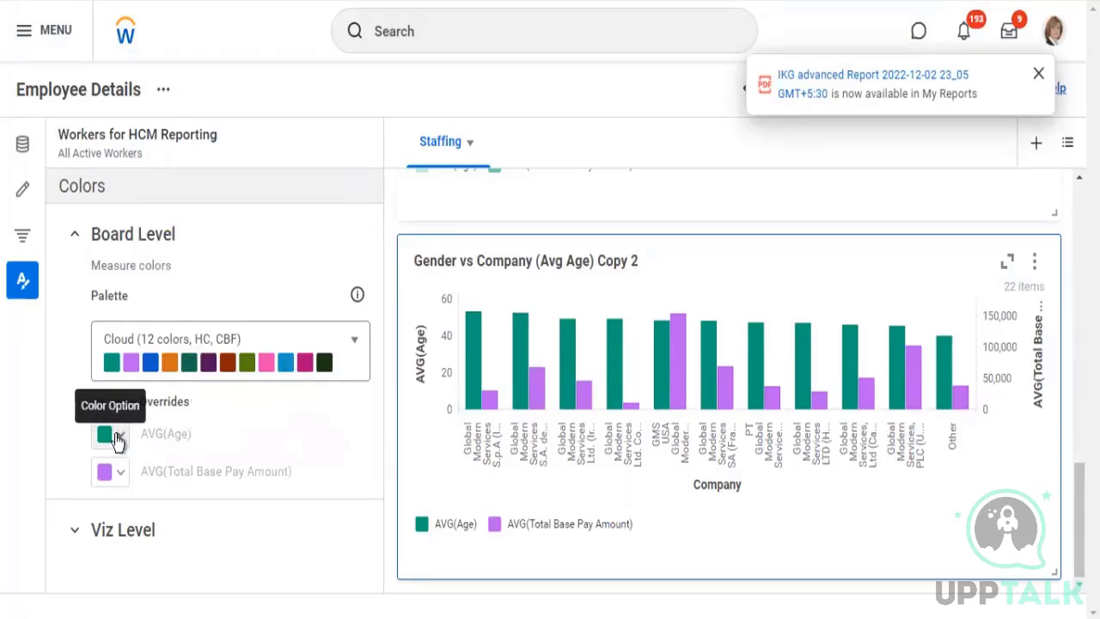
{"action": "left_click", "coordinate": [118, 439]}
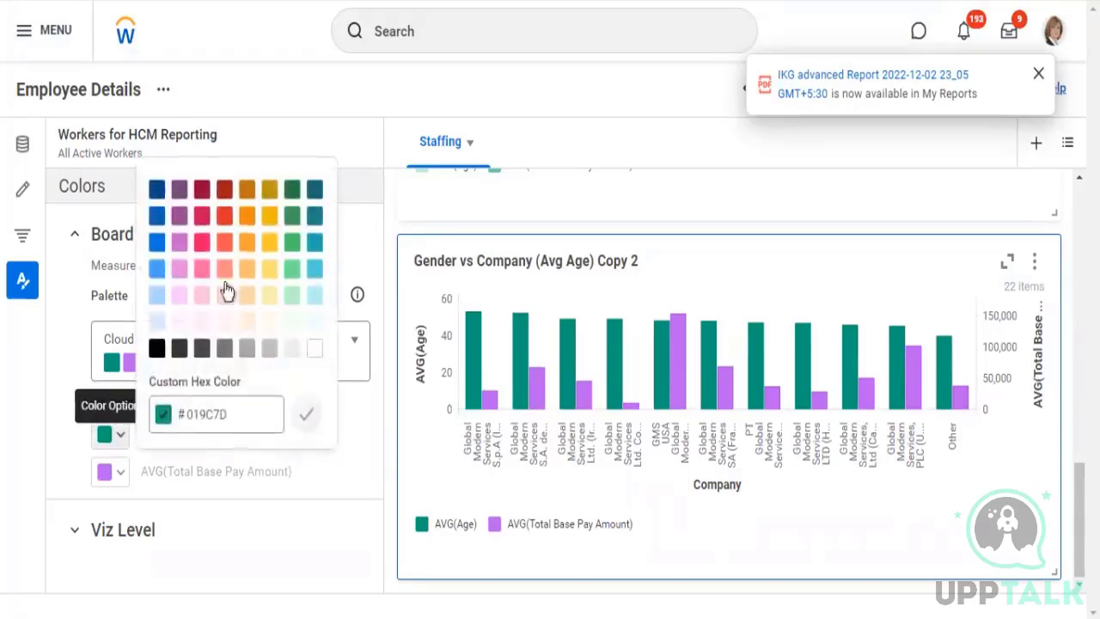
{"action": "left_click", "coordinate": [224, 246]}
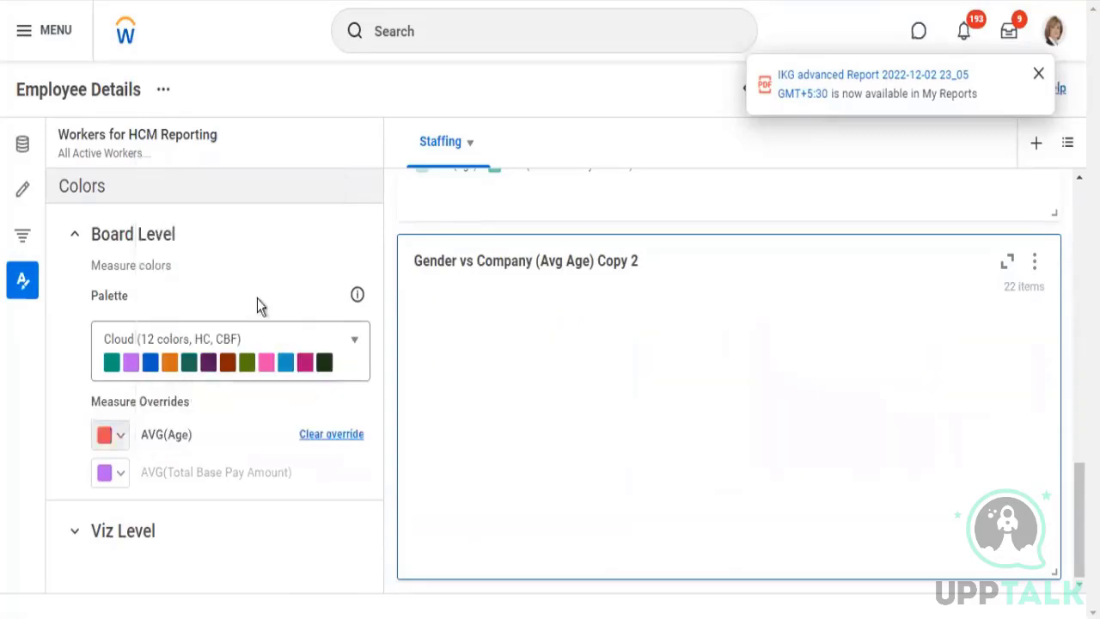
Review the available color palettes, compare the bar and area charts' colors, and examine the bar chart's axis field settings
{"action": "left_click", "coordinate": [354, 342]}
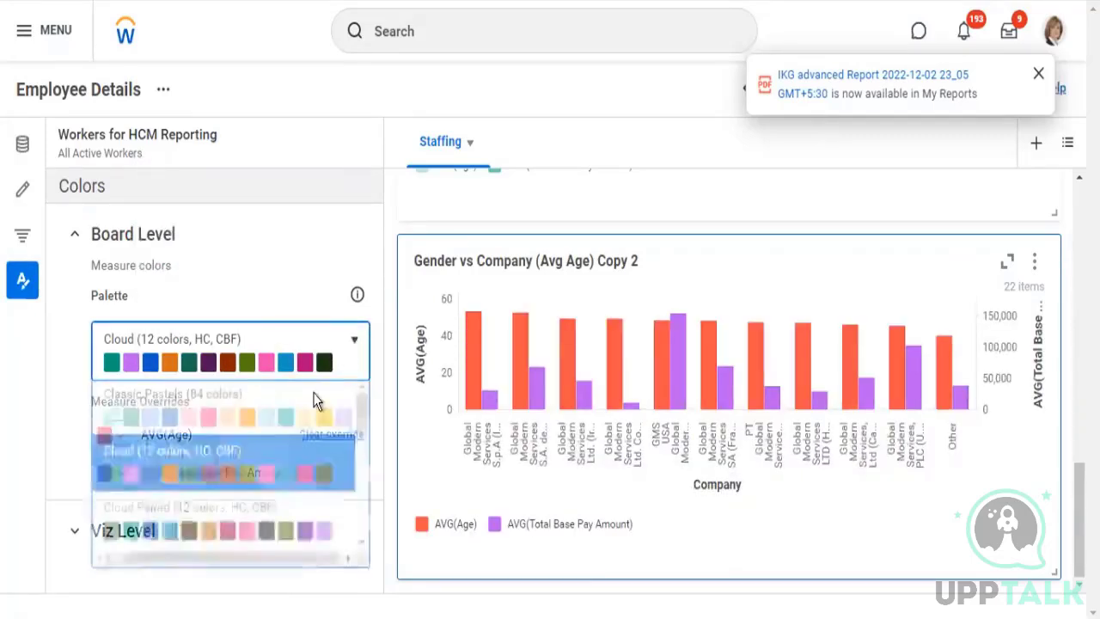
{"action": "left_click", "coordinate": [313, 258]}
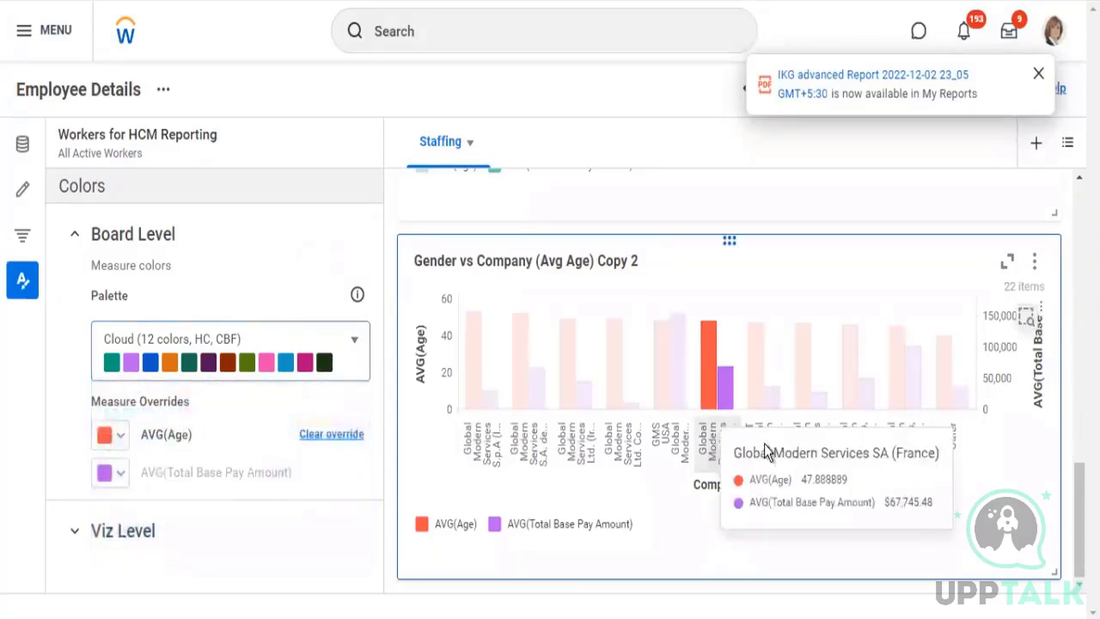
{"action": "scroll", "coordinate": [702, 326], "scroll_direction": "up", "scroll_amount": 5}
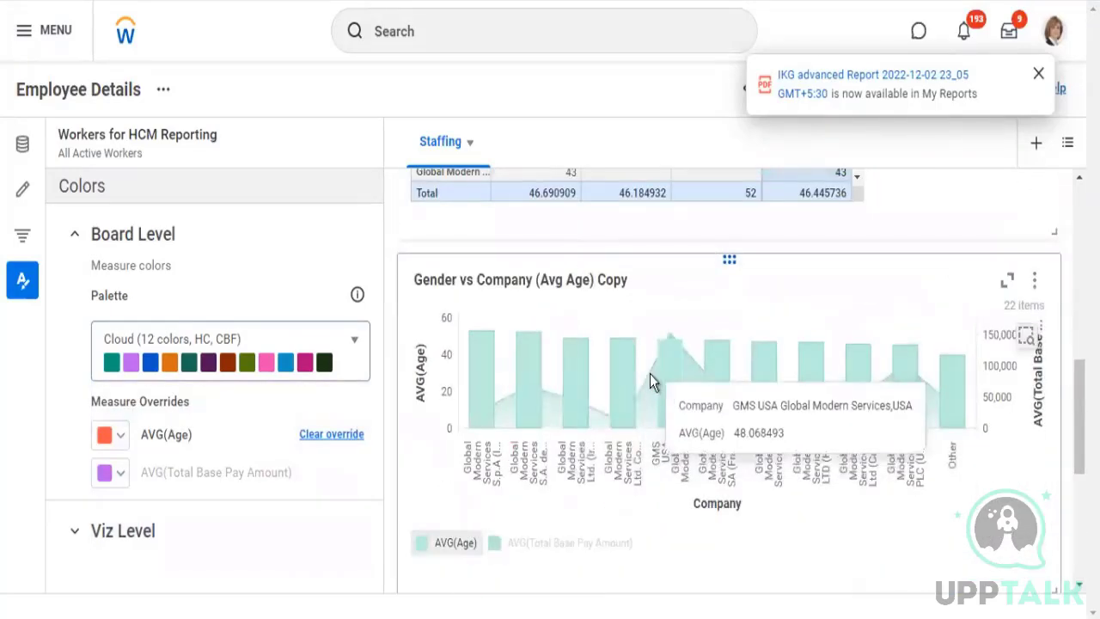
{"action": "scroll", "coordinate": [650, 374], "scroll_direction": "down", "scroll_amount": 4}
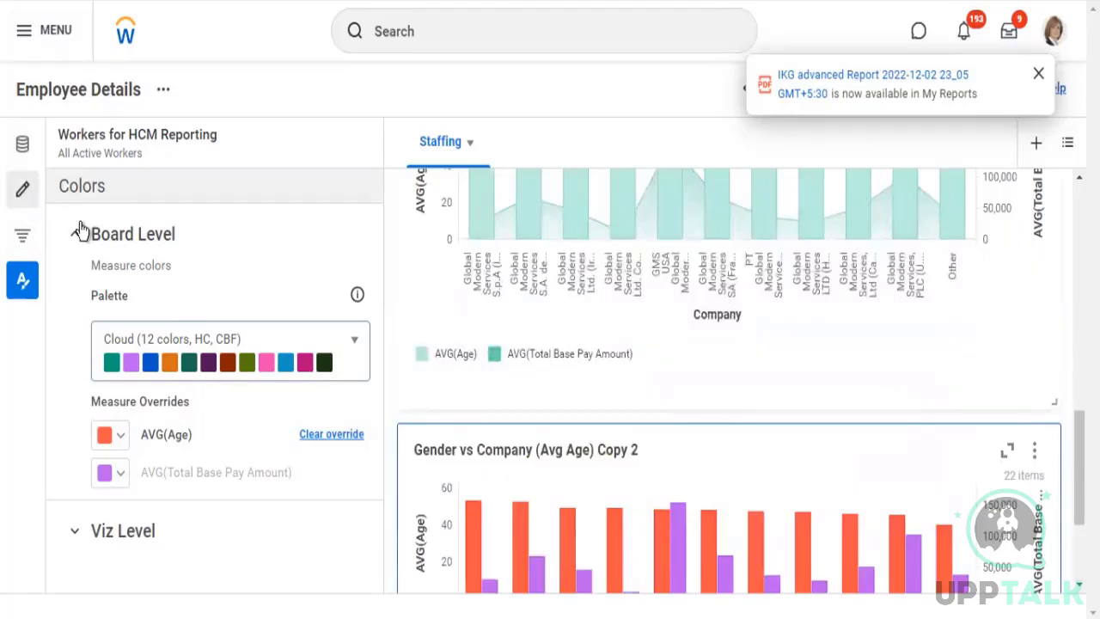
{"action": "left_click", "coordinate": [22, 188]}
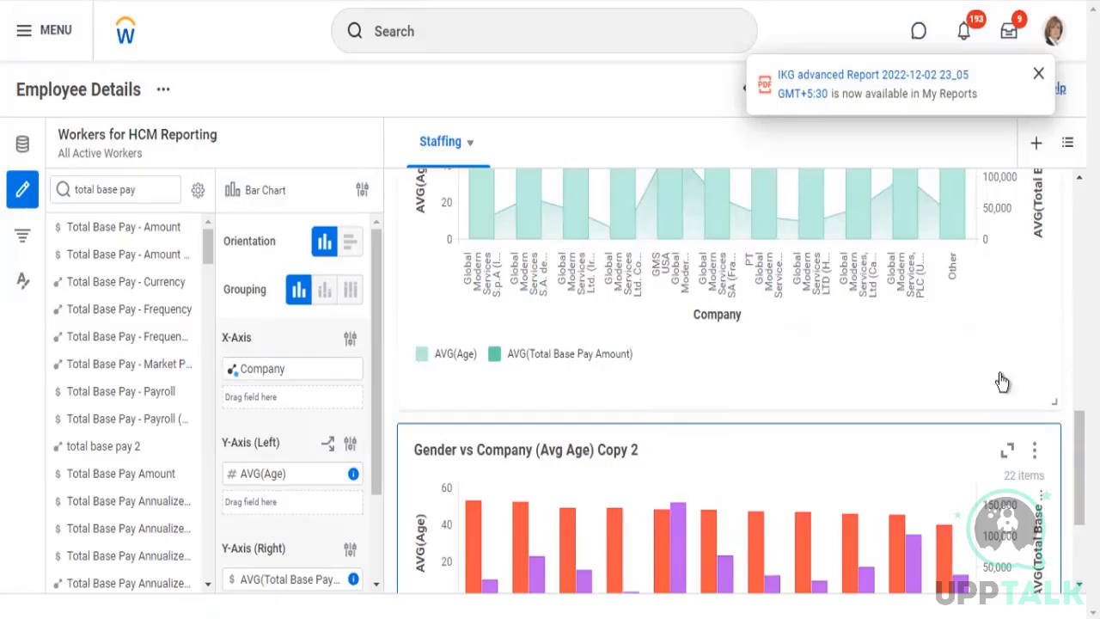
{"action": "scroll", "coordinate": [1007, 387], "scroll_direction": "down", "scroll_amount": 2}
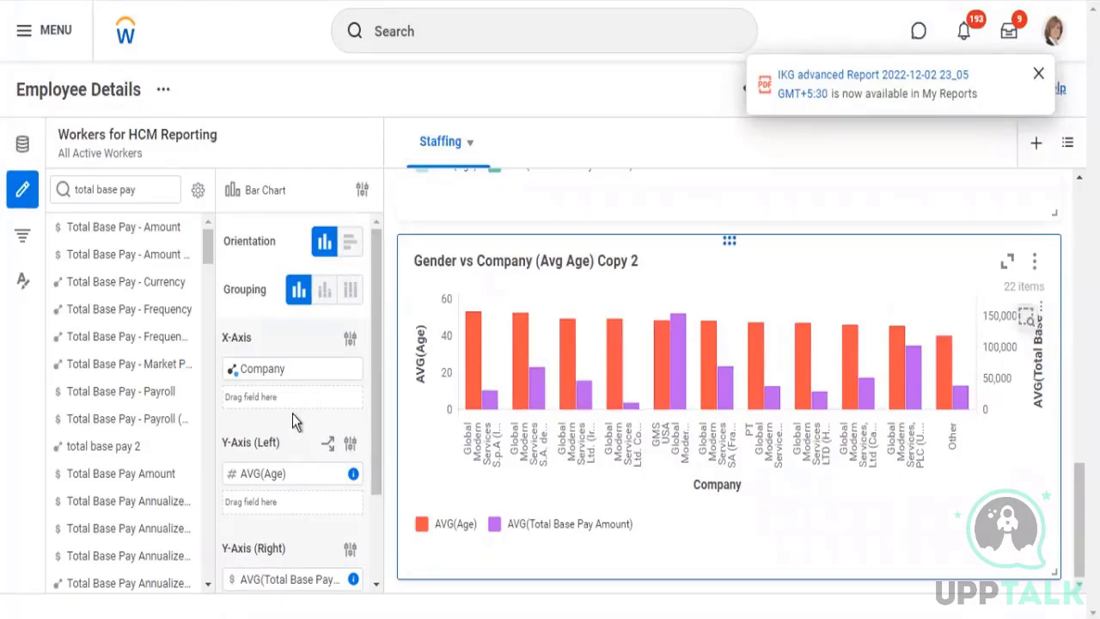
{"action": "scroll", "coordinate": [307, 412], "scroll_direction": "down", "scroll_amount": 2}
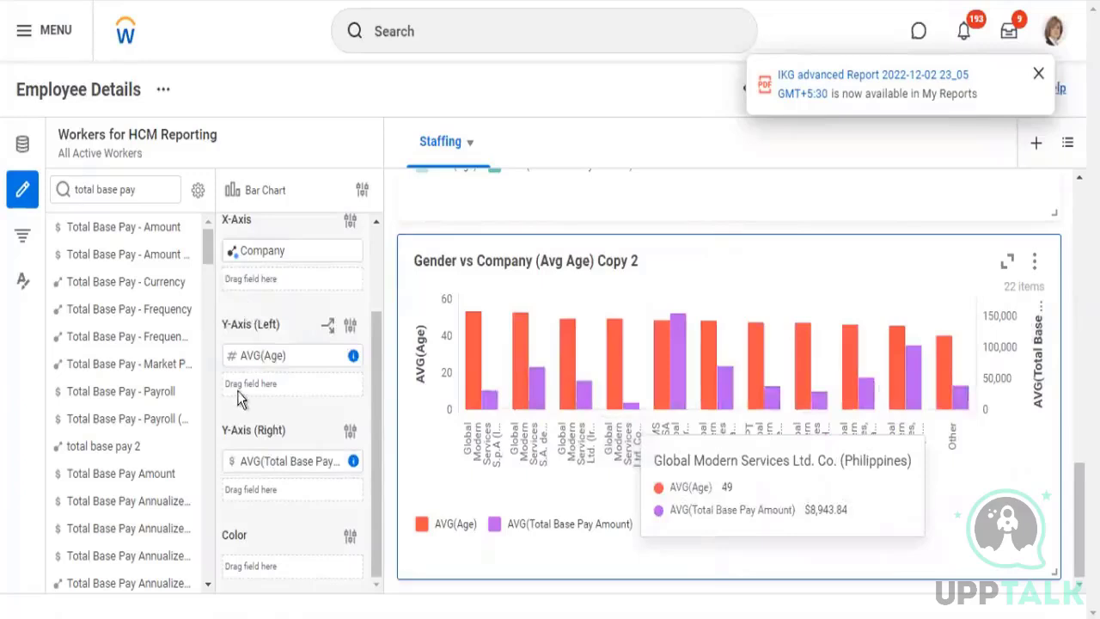
{"action": "left_click", "coordinate": [307, 368]}
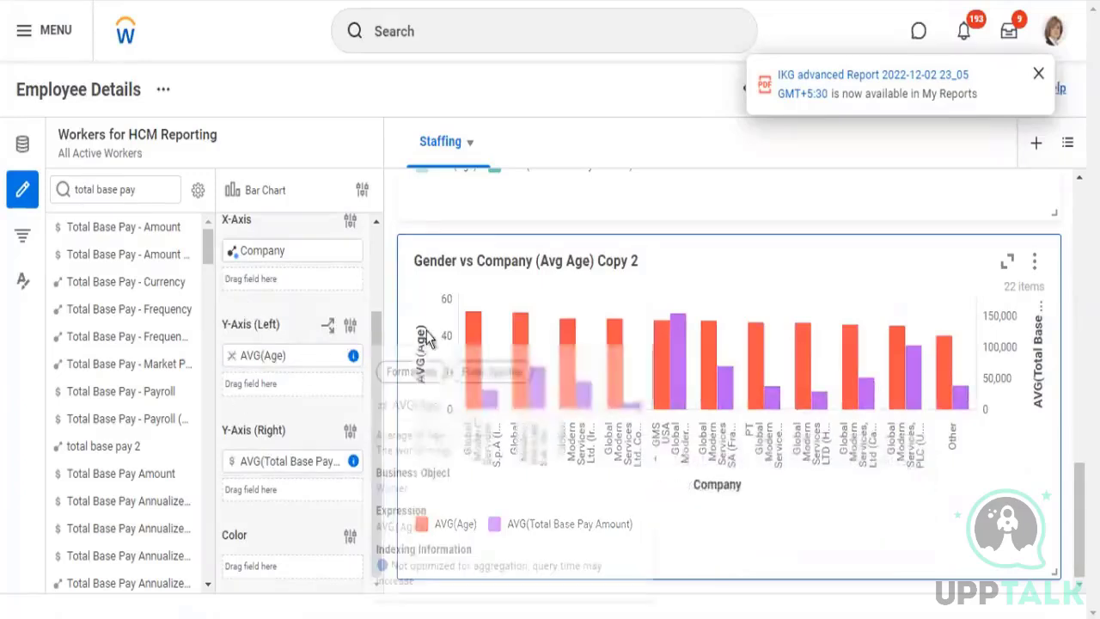
{"action": "scroll", "coordinate": [308, 247], "scroll_direction": "up", "scroll_amount": 2}
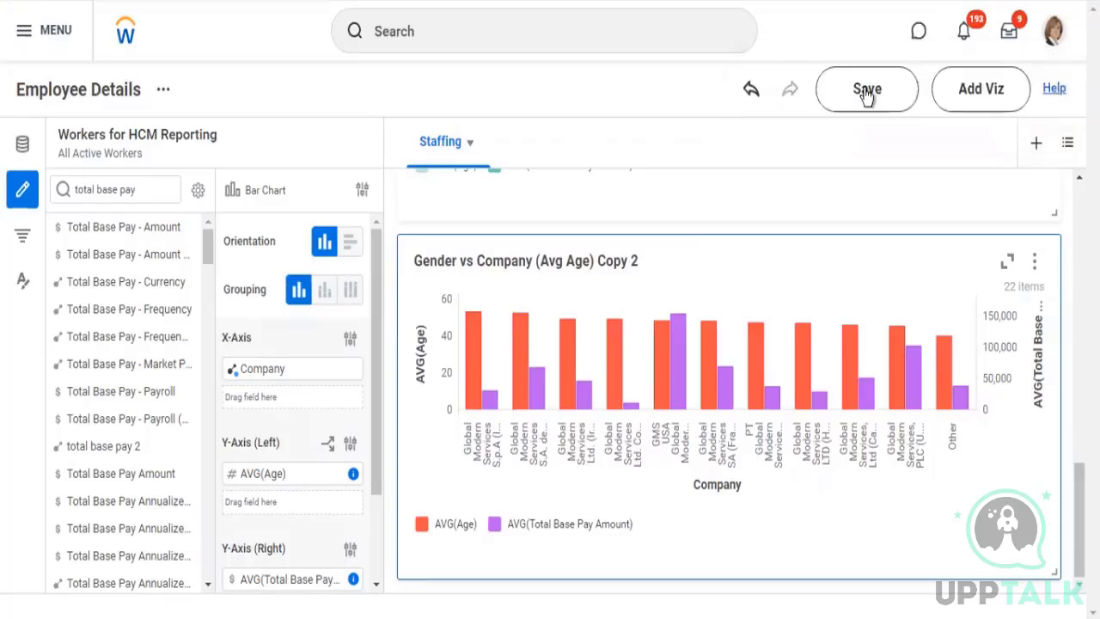
Save the Employee Details board and go to Drive
{"action": "left_click", "coordinate": [866, 91]}
{"action": "left_click", "coordinate": [867, 93]}
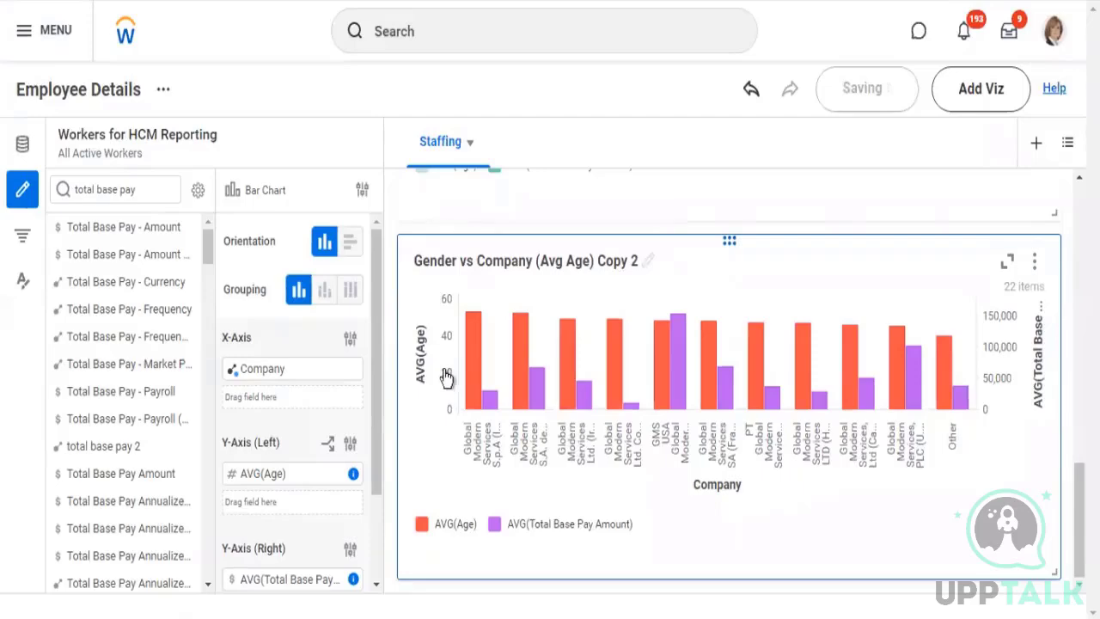
{"action": "scroll", "coordinate": [588, 370], "scroll_direction": "up", "scroll_amount": 4}
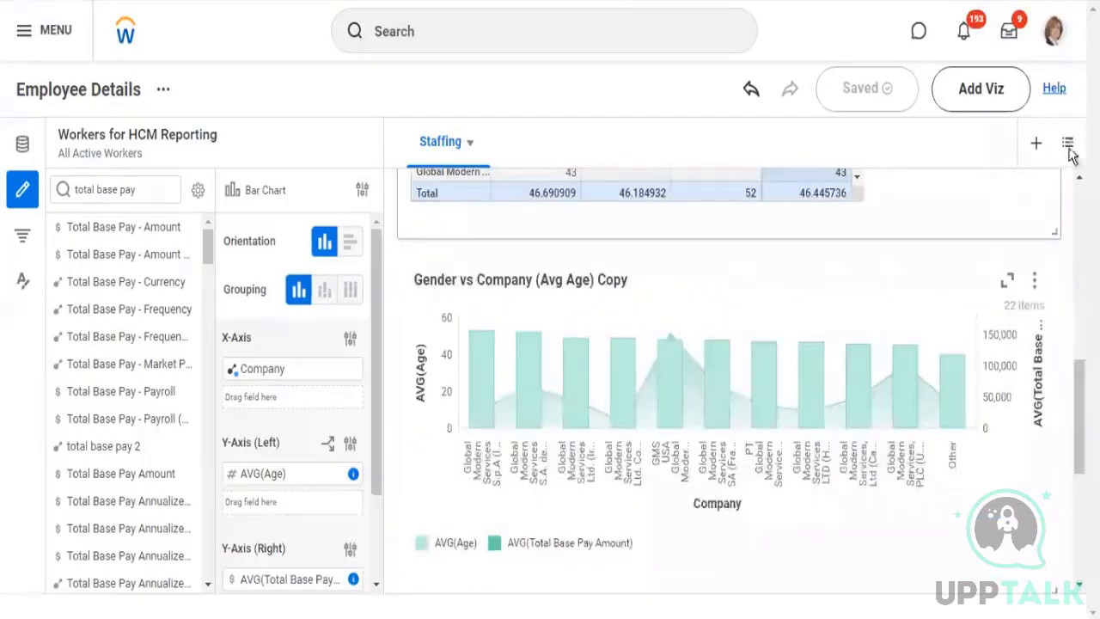
{"action": "scroll", "coordinate": [1072, 155], "scroll_direction": "up", "scroll_amount": 3}
{"action": "left_click", "coordinate": [1054, 31]}
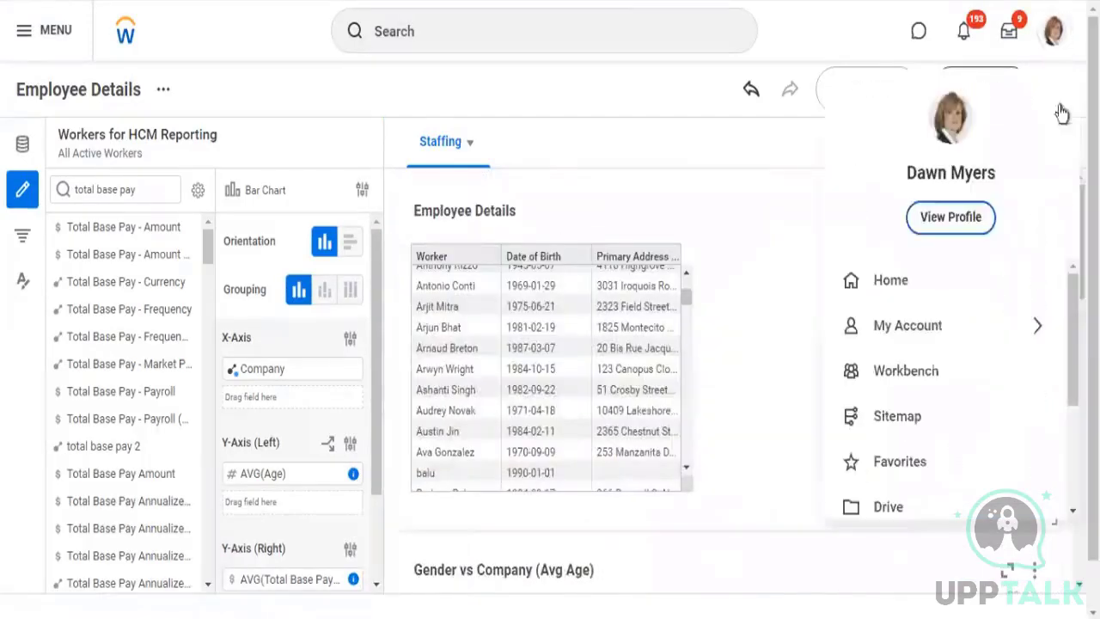
{"action": "scroll", "coordinate": [887, 410], "scroll_direction": "down", "scroll_amount": 1}
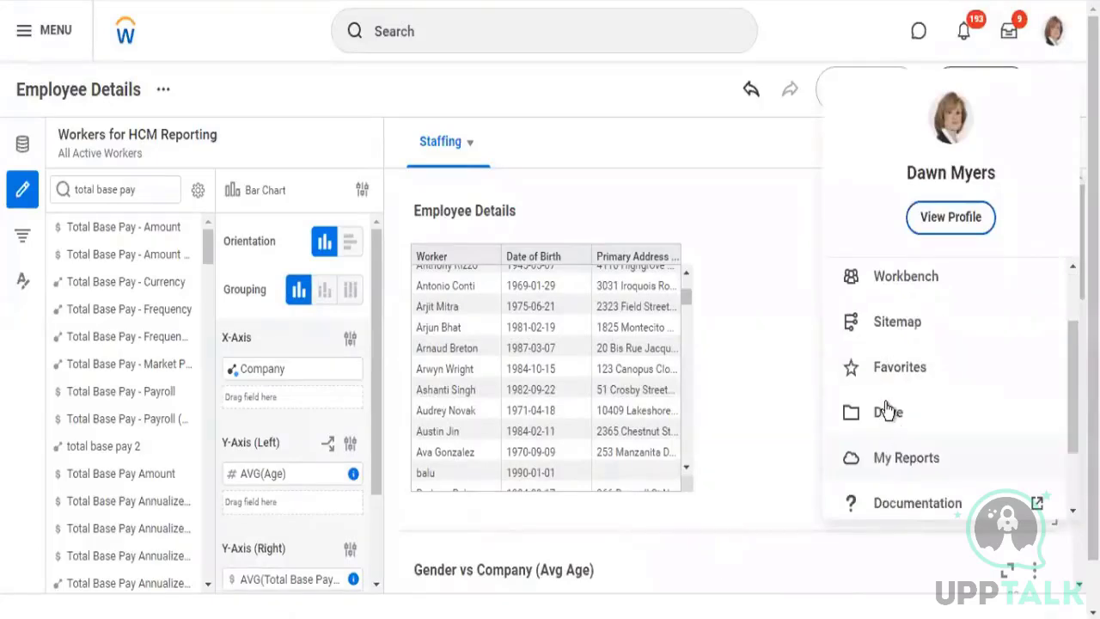
{"action": "left_click", "coordinate": [983, 432]}
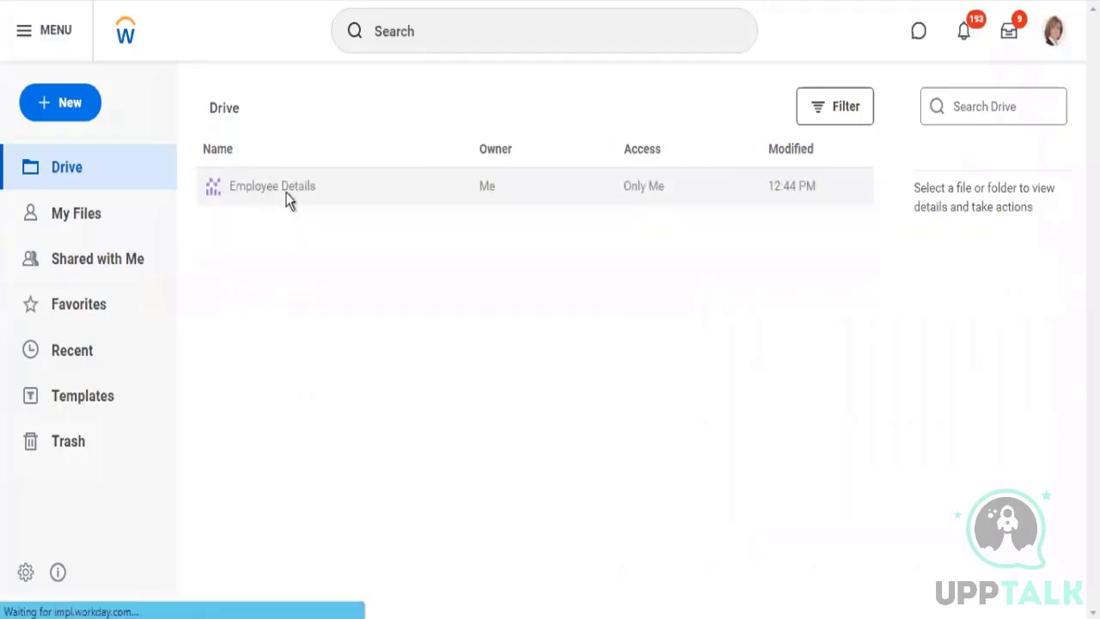
Open the sharing settings of the Employee Details board and set the permission for individuals to Can View
{"action": "left_click", "coordinate": [294, 192]}
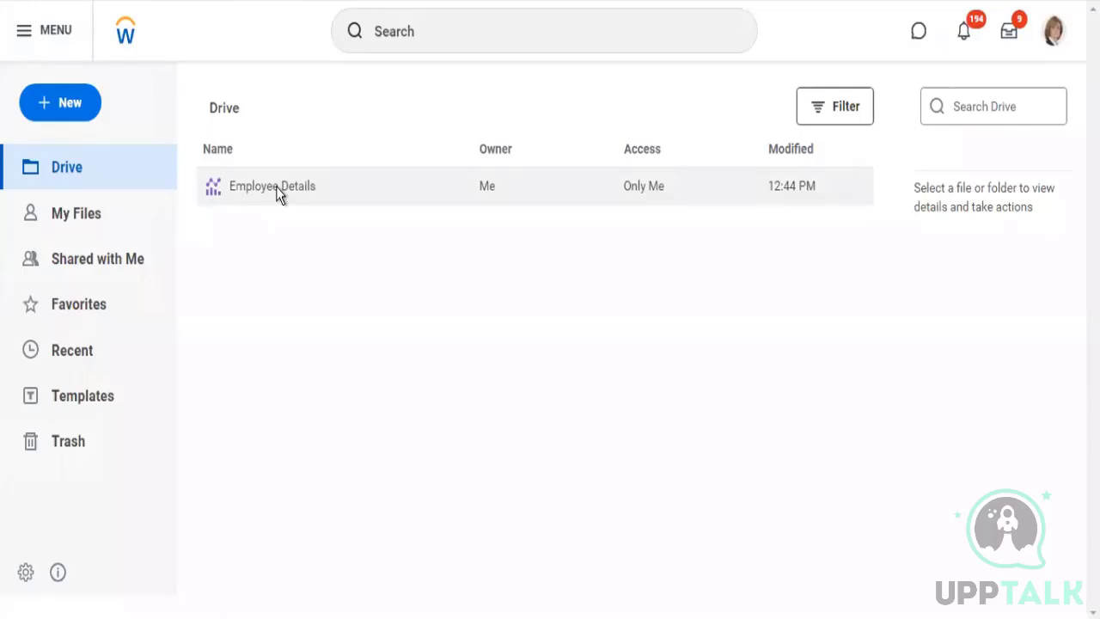
{"action": "right_click", "coordinate": [276, 187]}
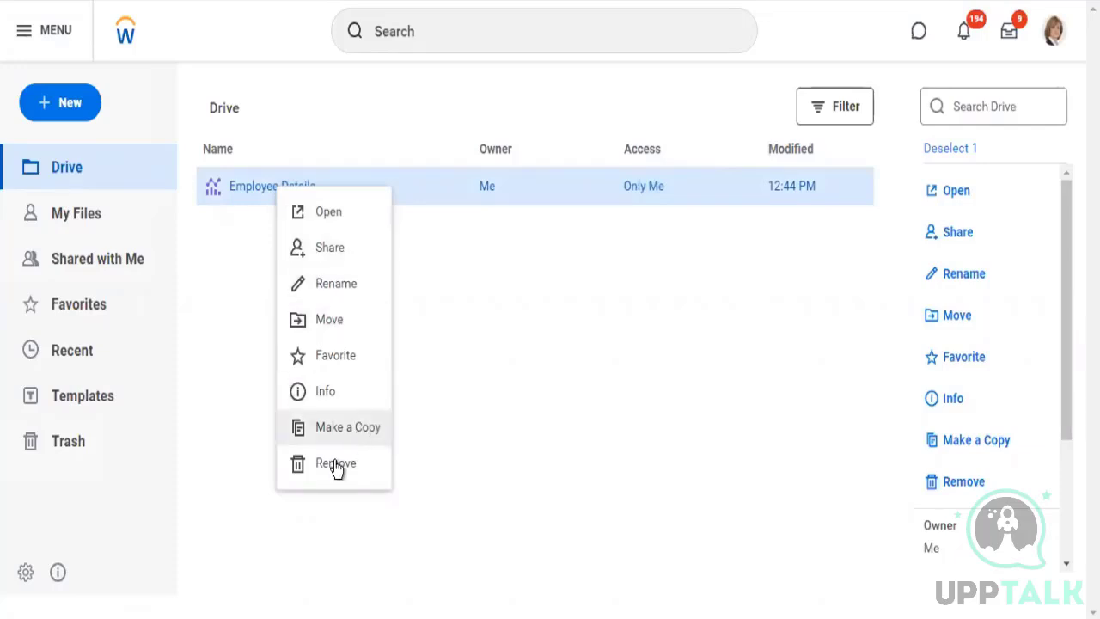
{"action": "left_click", "coordinate": [329, 248]}
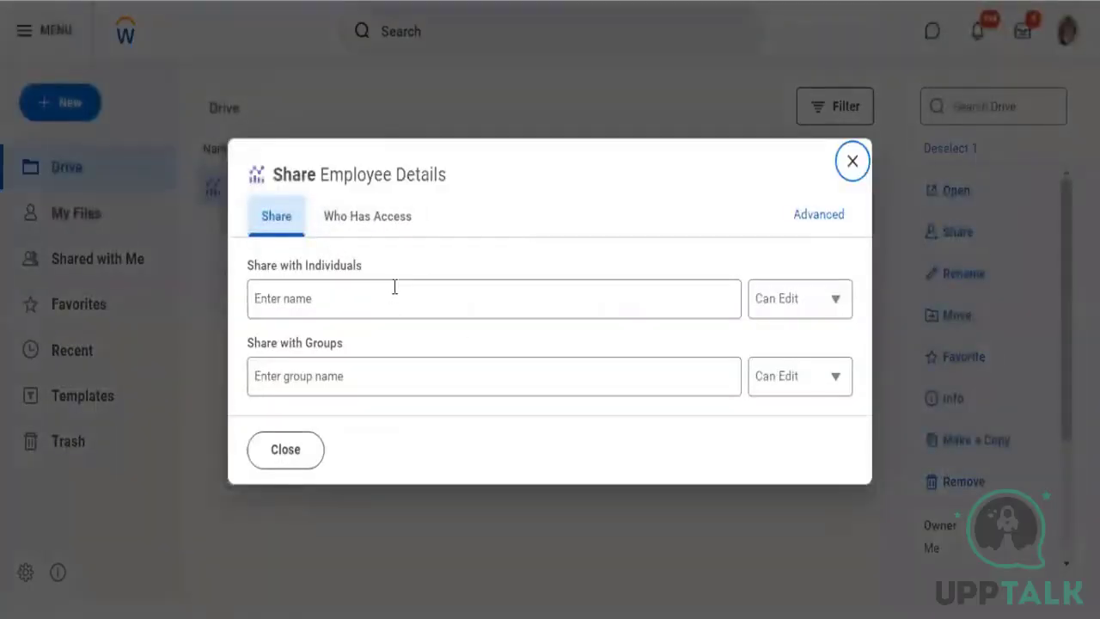
{"action": "left_click", "coordinate": [395, 287]}
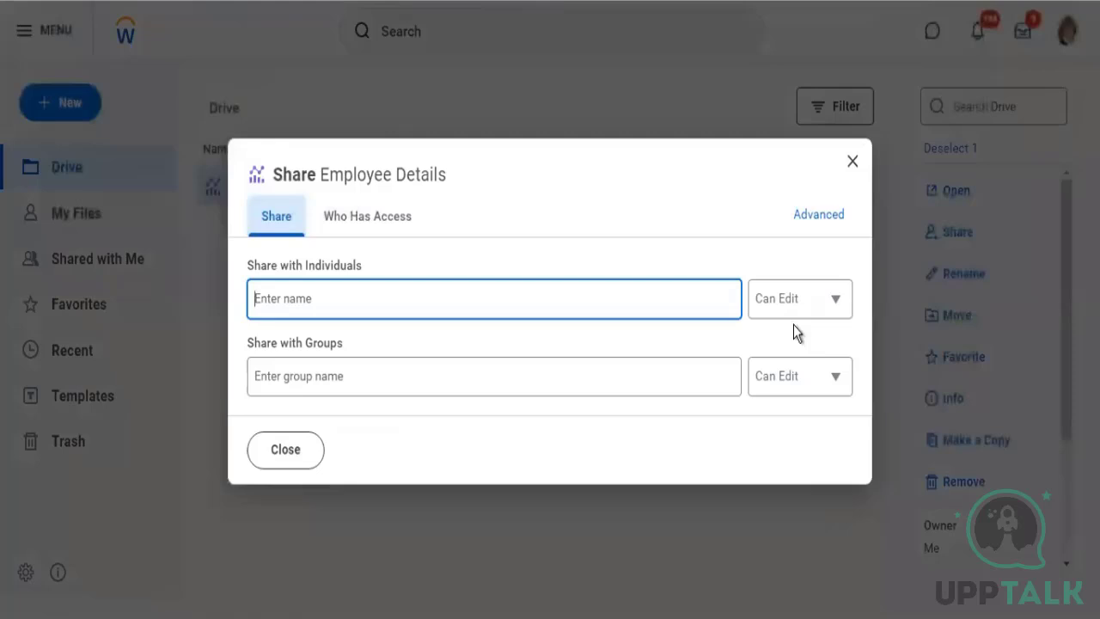
{"action": "left_click", "coordinate": [836, 308]}
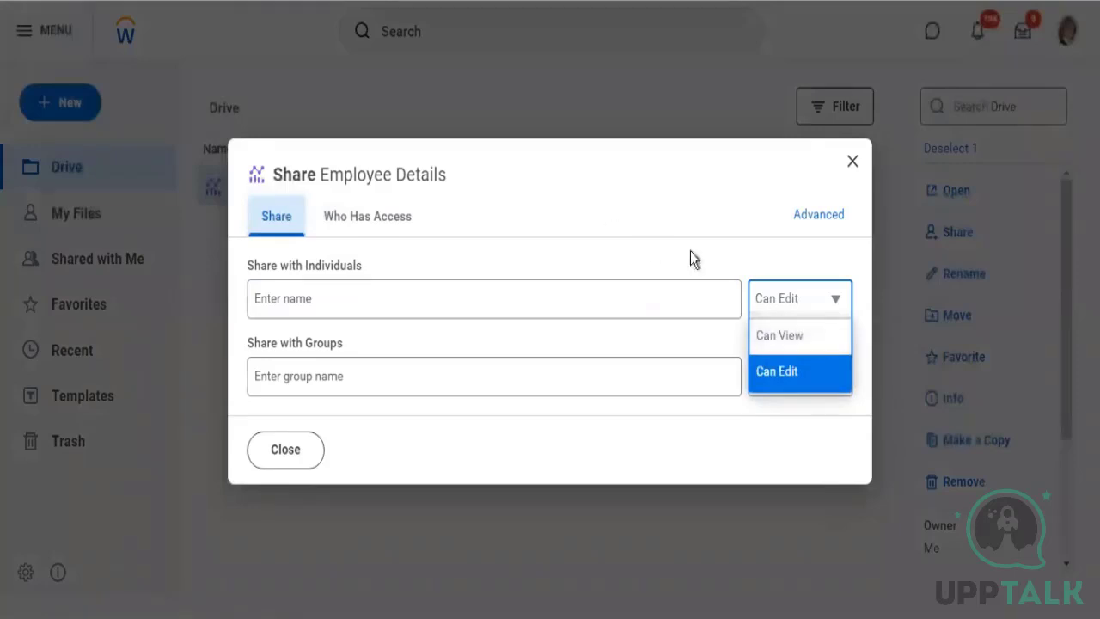
{"action": "left_click", "coordinate": [854, 321]}
{"action": "left_click", "coordinate": [786, 310]}
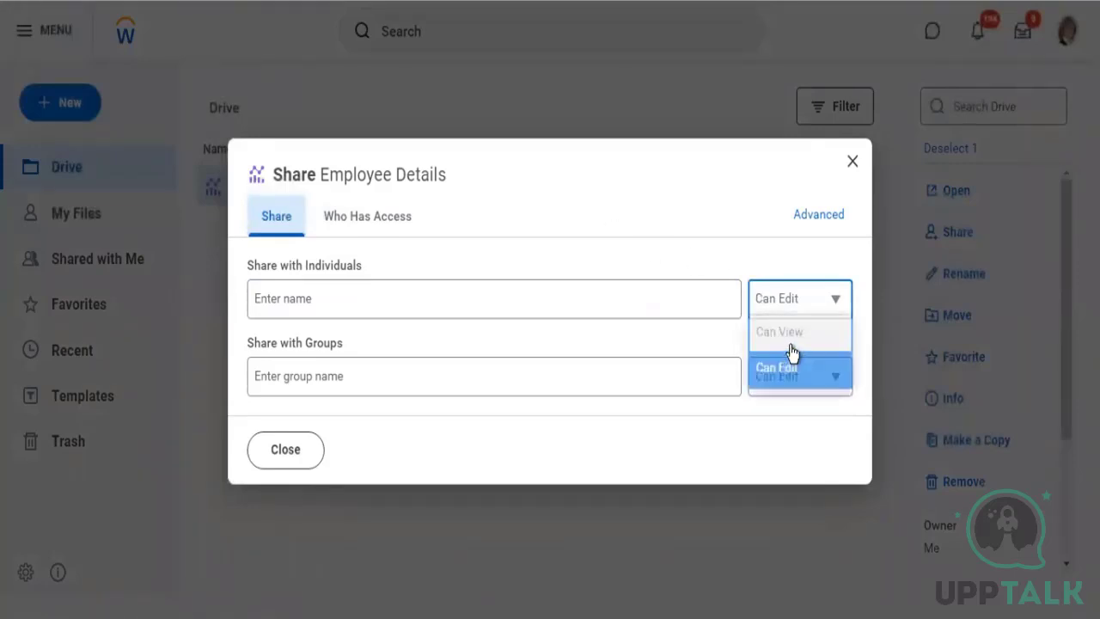
{"action": "left_click", "coordinate": [784, 342]}
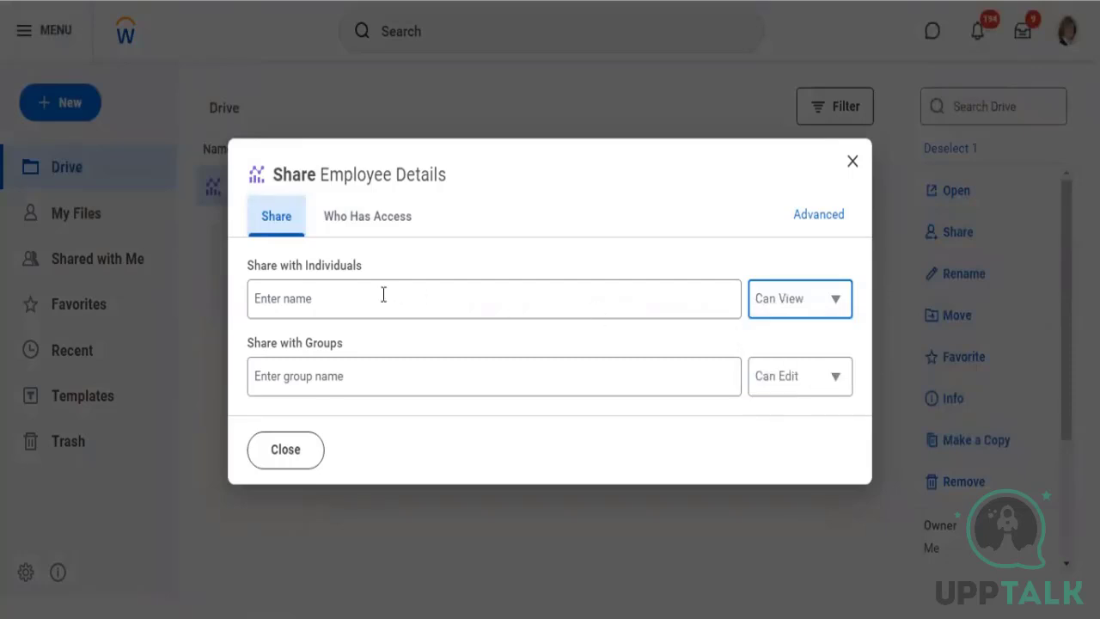
Search for the individual by first name and share the board with the Senior Instructor in San Francisco
{"action": "left_click", "coordinate": [382, 298]}
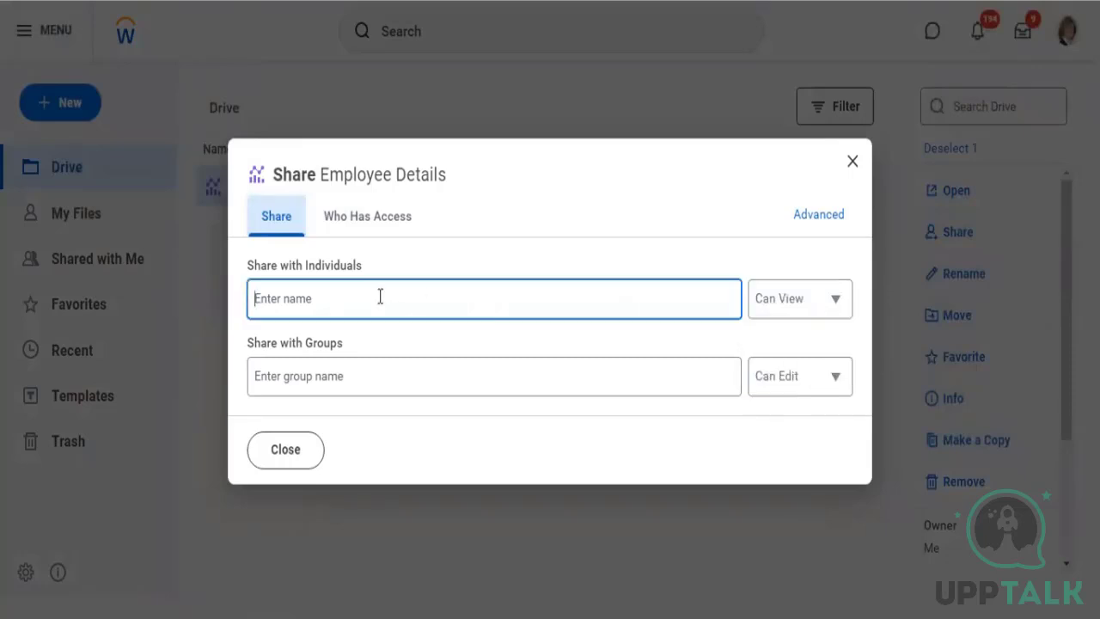
{"action": "type", "text": "logan"}
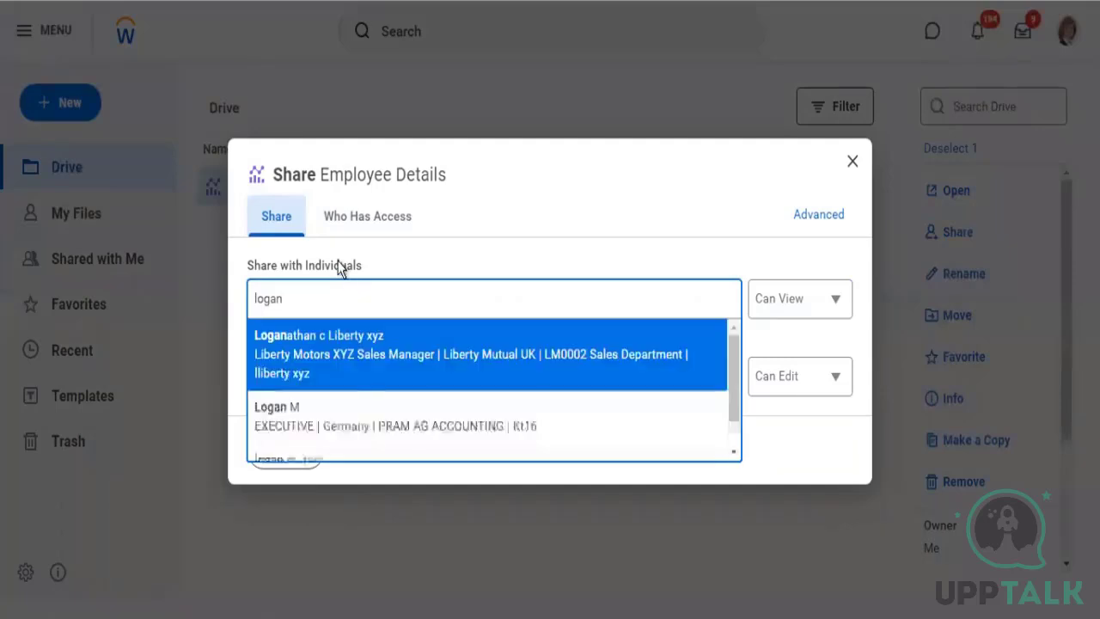
{"action": "scroll", "coordinate": [381, 386], "scroll_direction": "down", "scroll_amount": 1}
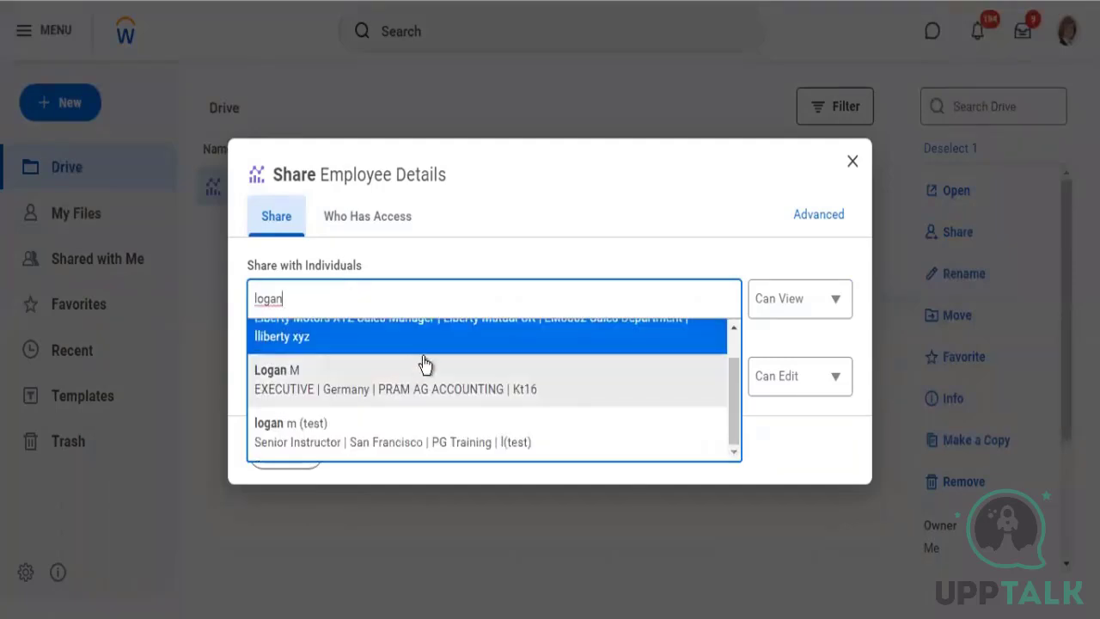
{"action": "left_click", "coordinate": [362, 423]}
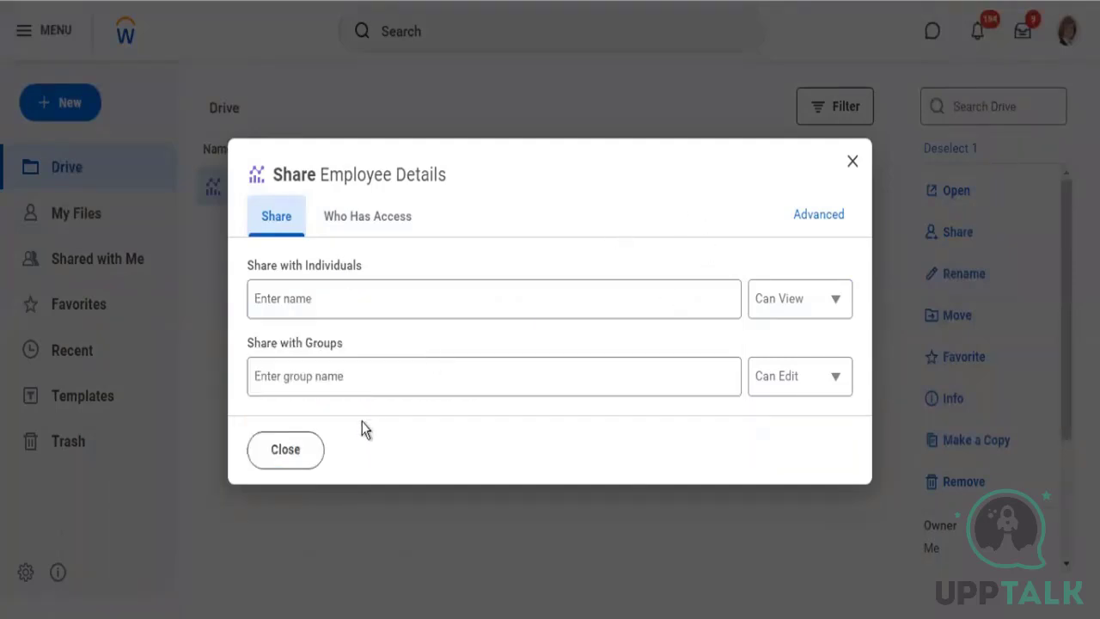
Search for "admin" among the groups to share the Employee Details board with
{"action": "left_click_drag", "start_coordinate": [275, 345], "coordinate": [329, 348]}
{"action": "left_click_drag", "start_coordinate": [312, 385], "coordinate": [309, 381]}
{"action": "left_click", "coordinate": [309, 381]}
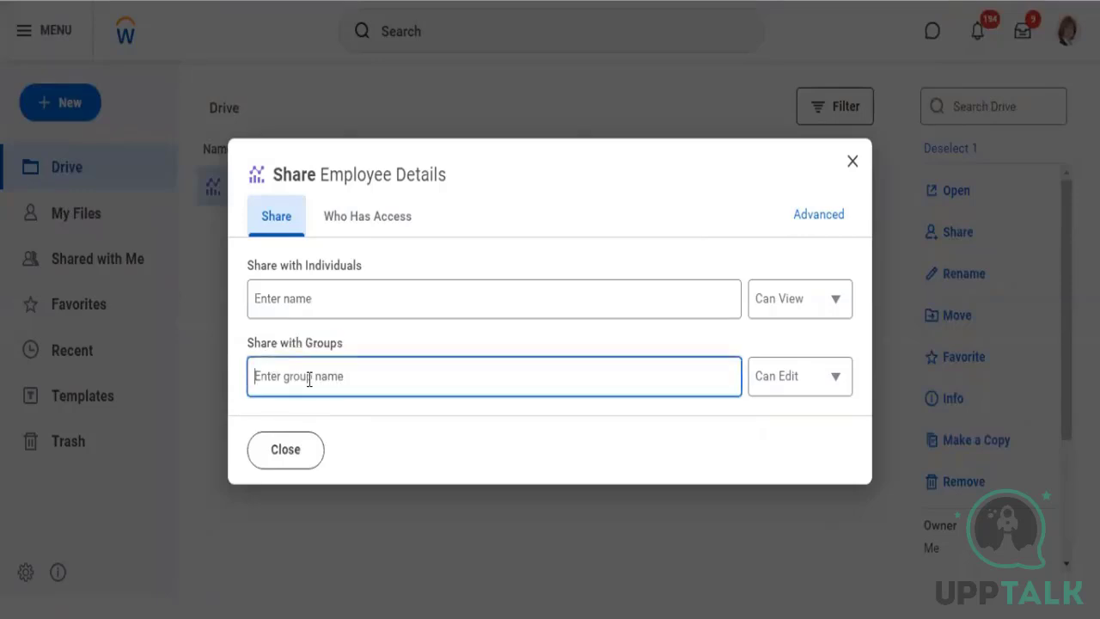
{"action": "type", "text": "admin"}
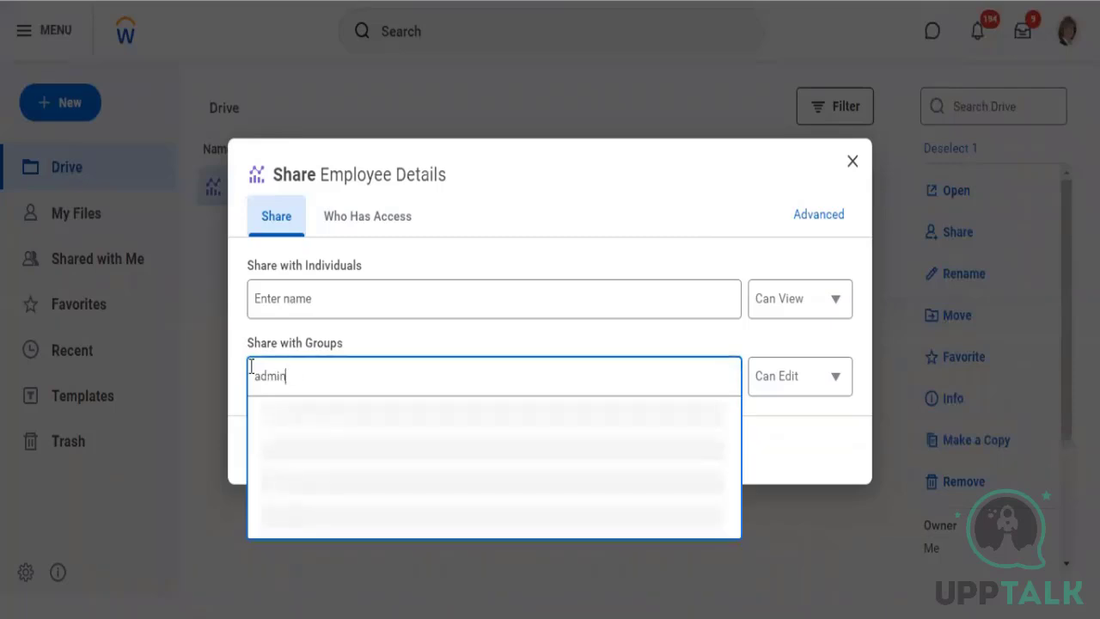